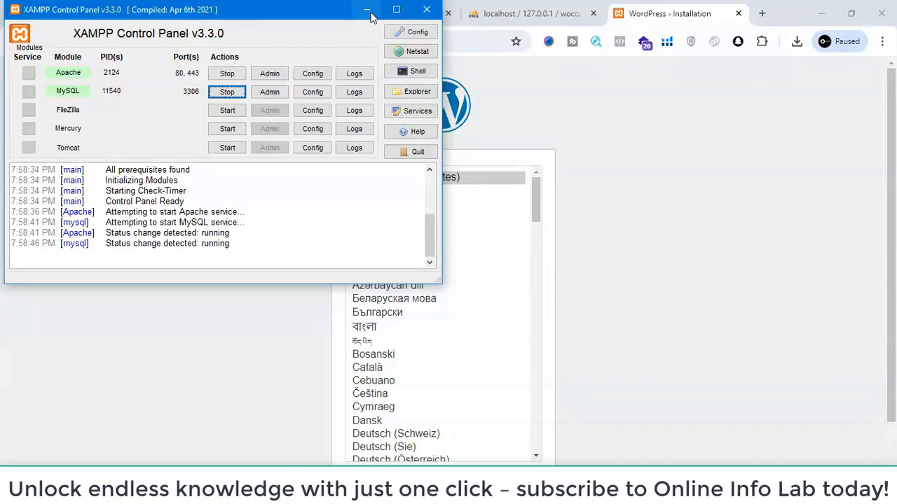
- Minimize the XAMPP Control Panel and continue the WordPress installation with English (United States) as the language
click(369, 11)
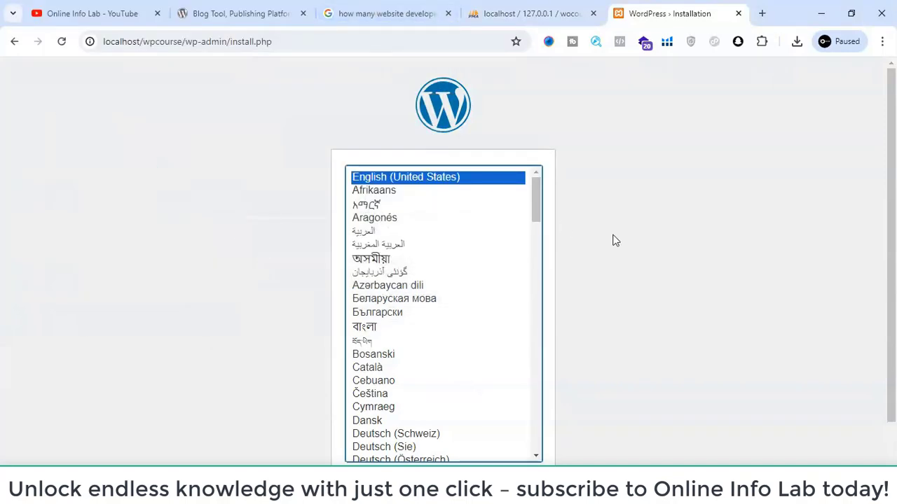
scroll(613, 231, down, 2)
click(509, 437)
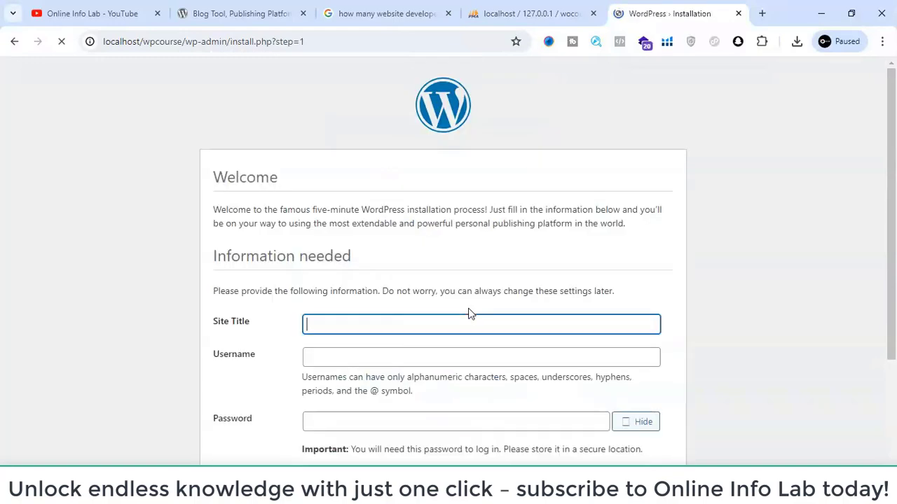
- Enter "Online info Lab" as the site title and "admin" as the username in the WordPress installation form
click(388, 323)
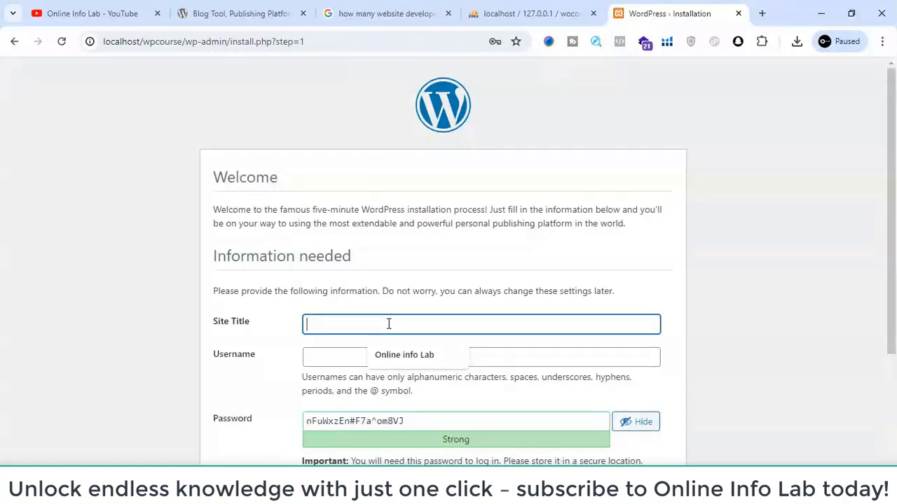
click(392, 355)
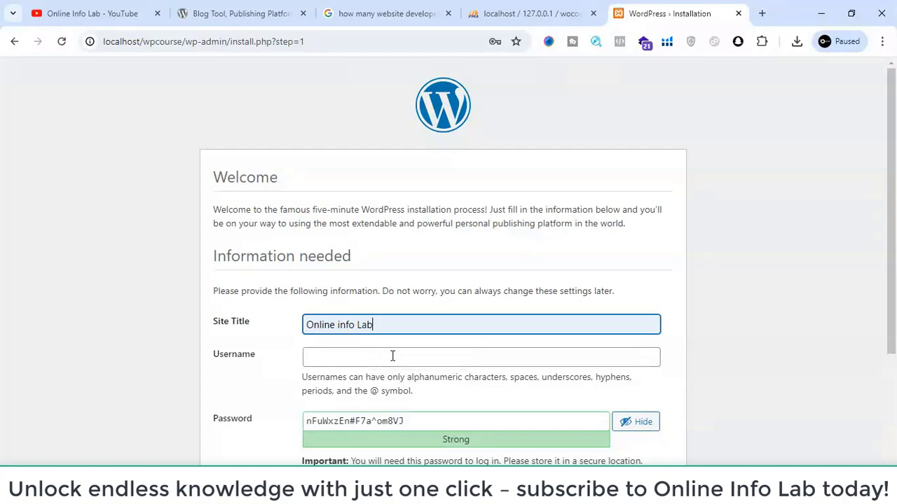
click(364, 355)
text(a)
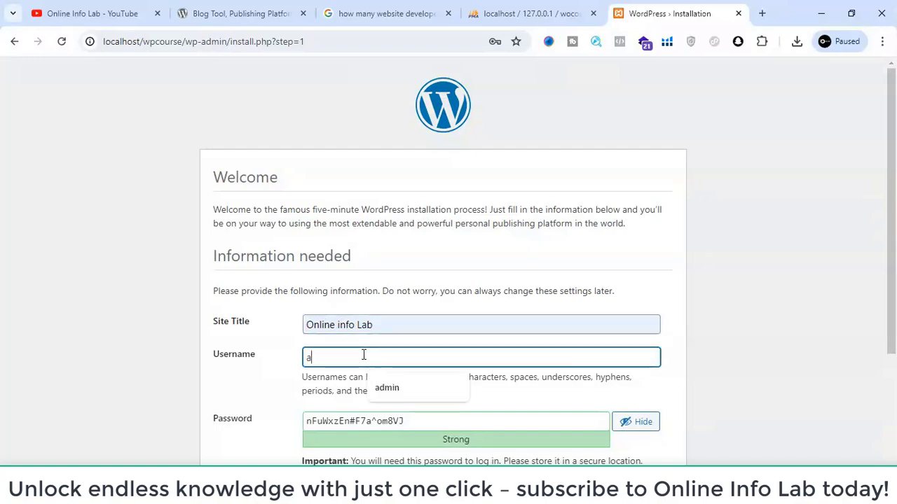
text(dmin)
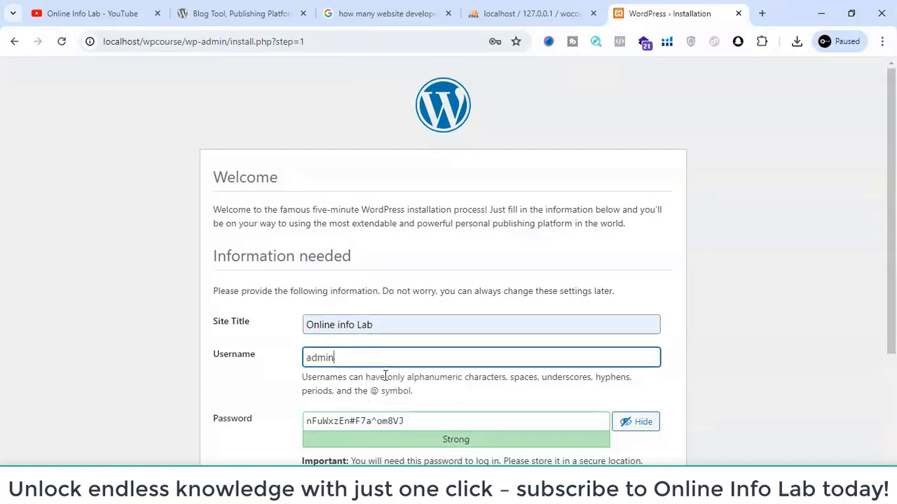
- Replace the generated password in the installation form with the chosen account password
scroll(433, 425, down, 2)
click(431, 289)
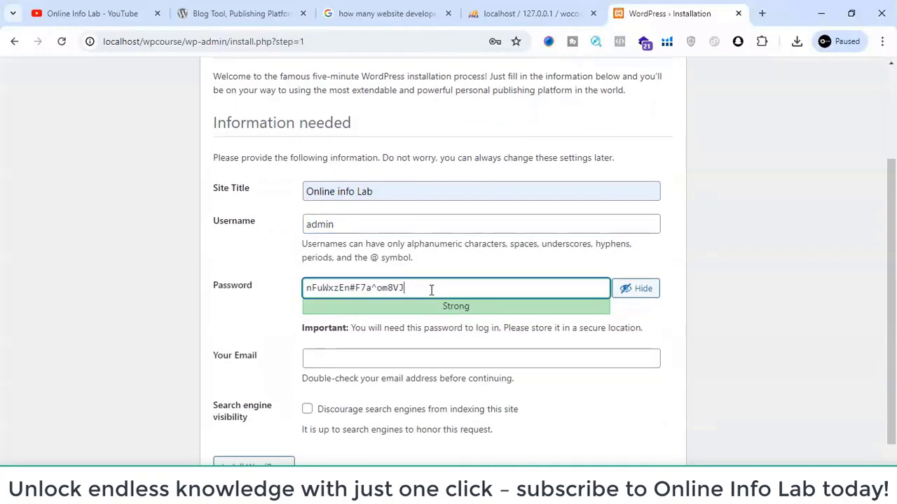
key(ctrl+a)
text(a)
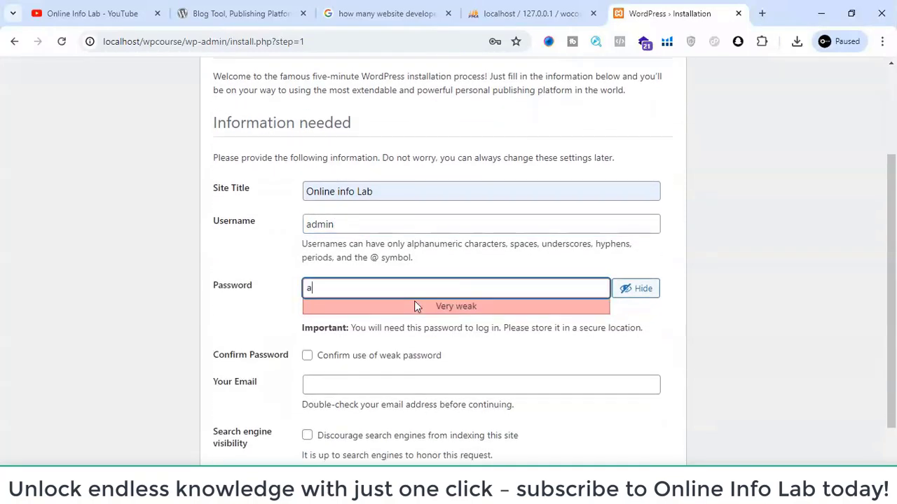
text(dmin@123)
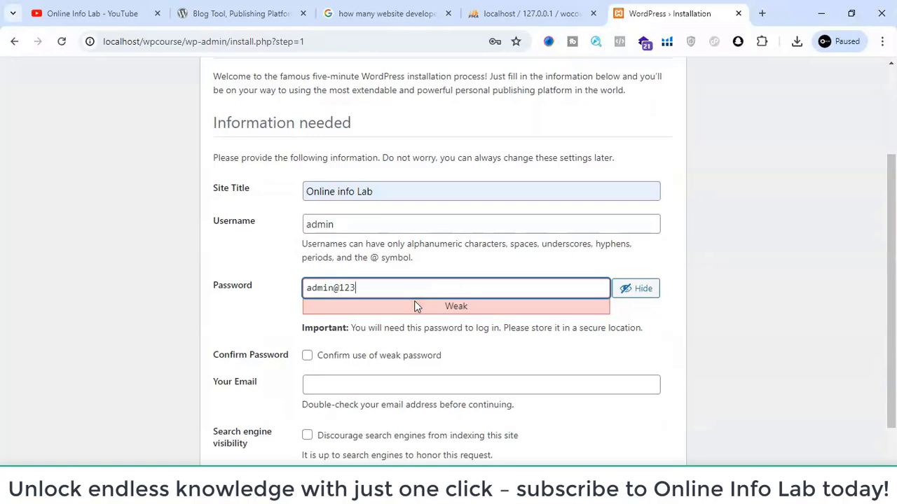
text(,./)
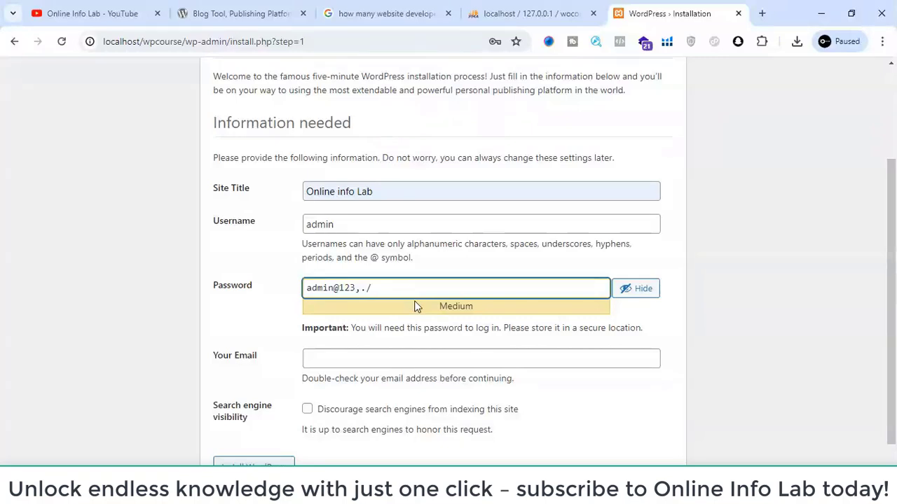
drag(311, 287, 244, 291)
text(A)
scroll(294, 320, down, 1)
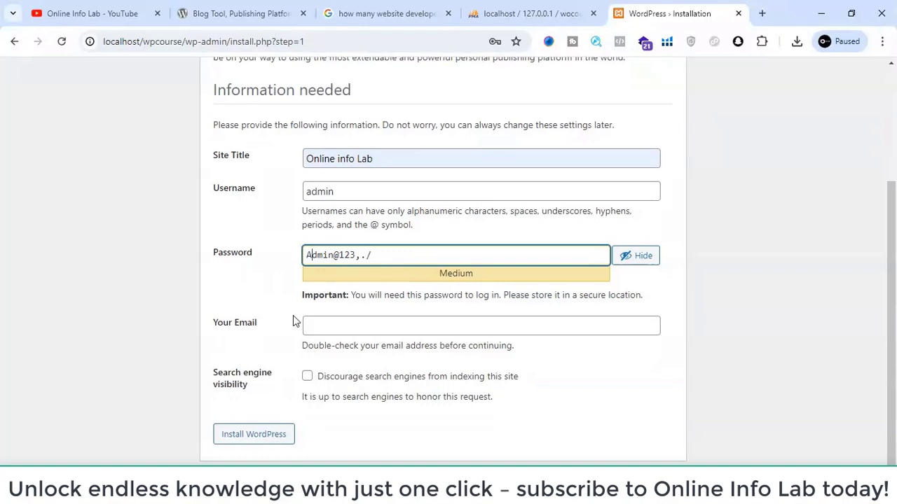
- Fill in the administrator's e-mail with the saved suggestion and run the WordPress installation
click(351, 330)
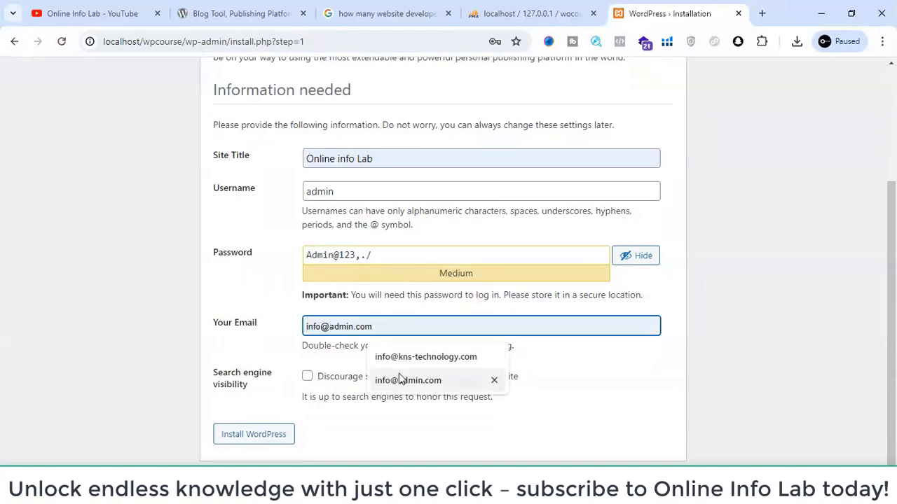
click(399, 379)
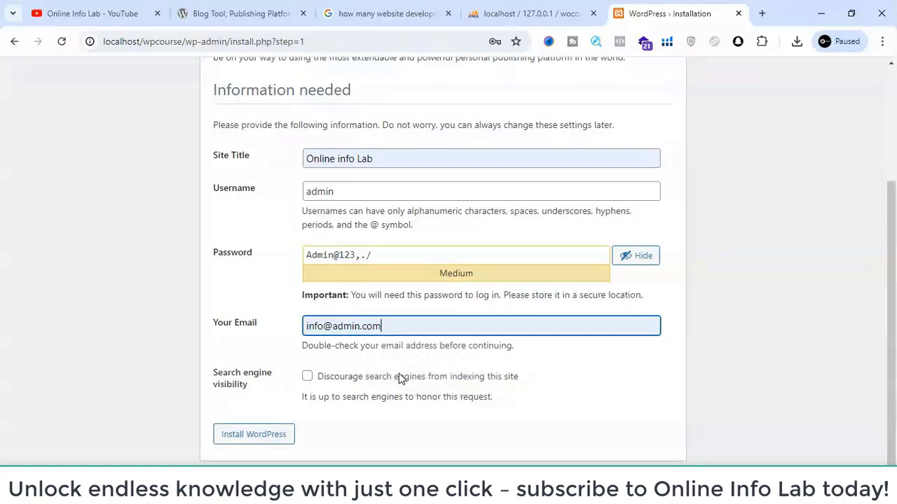
click(267, 435)
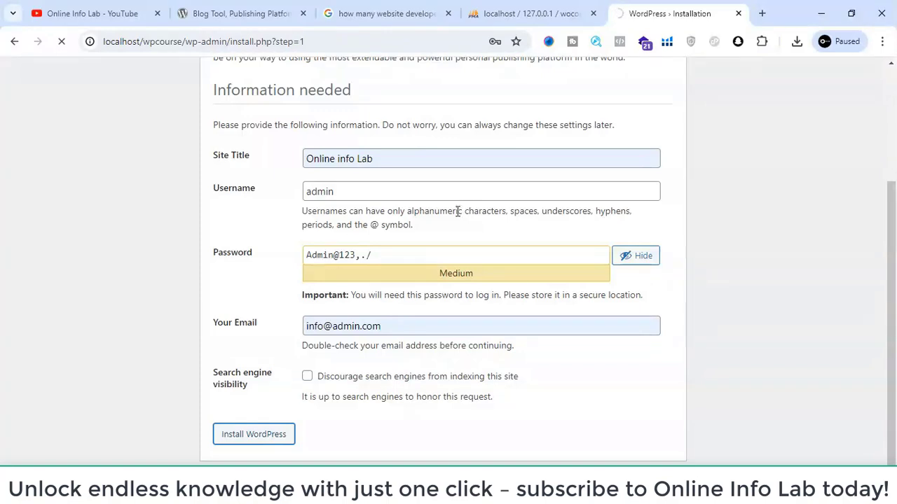
scroll(456, 210, up, 3)
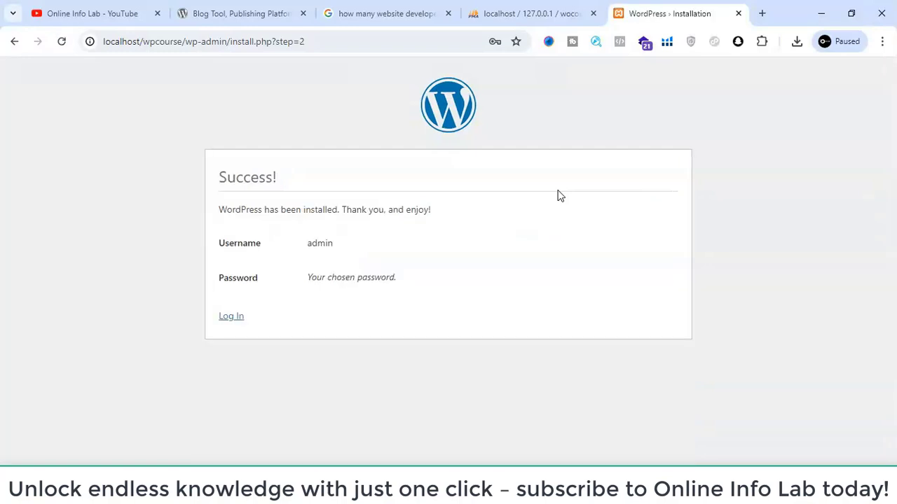
- Examine the wocourse database's tables and the user record in wp_users in phpMyAdmin, then return to the installation page
click(531, 12)
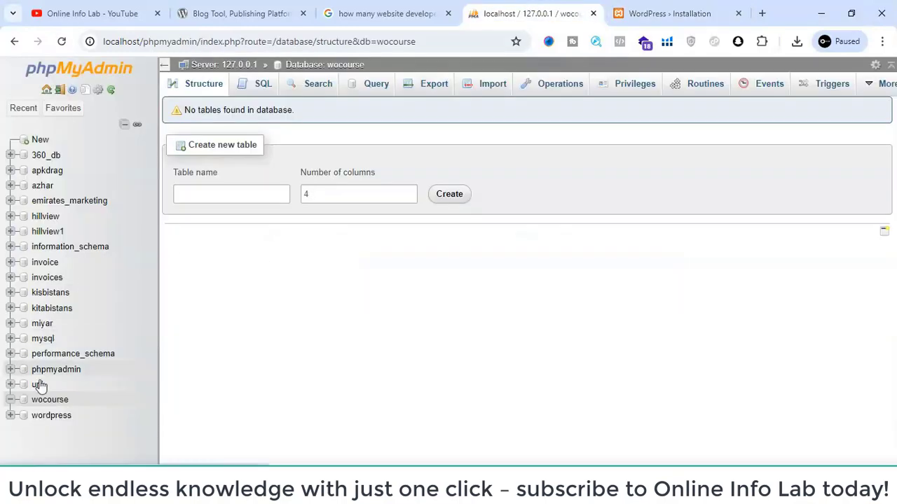
click(50, 400)
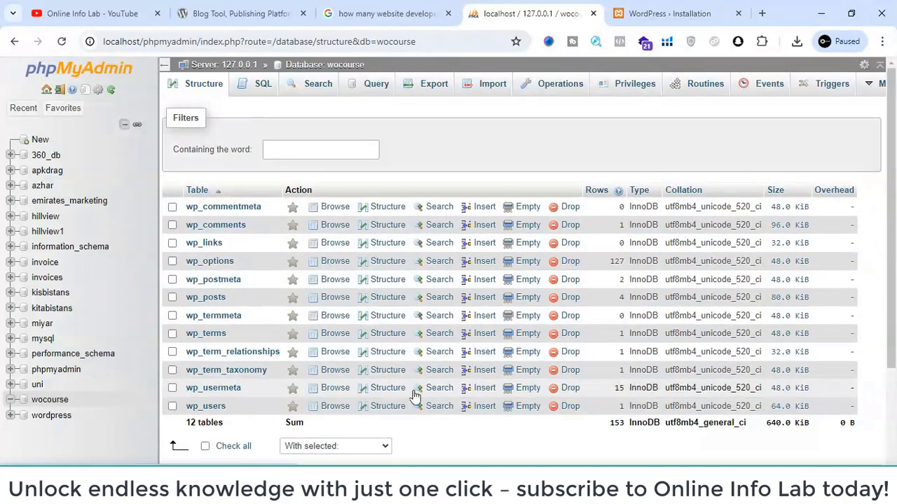
click(208, 409)
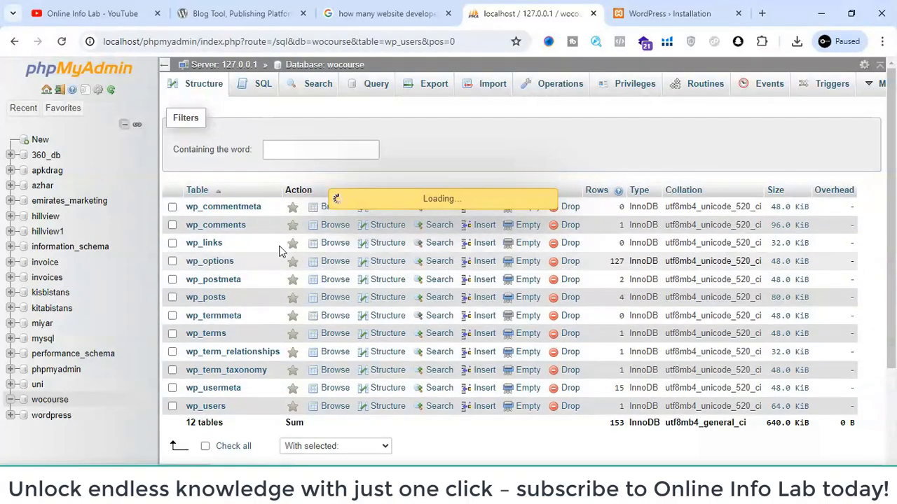
click(669, 12)
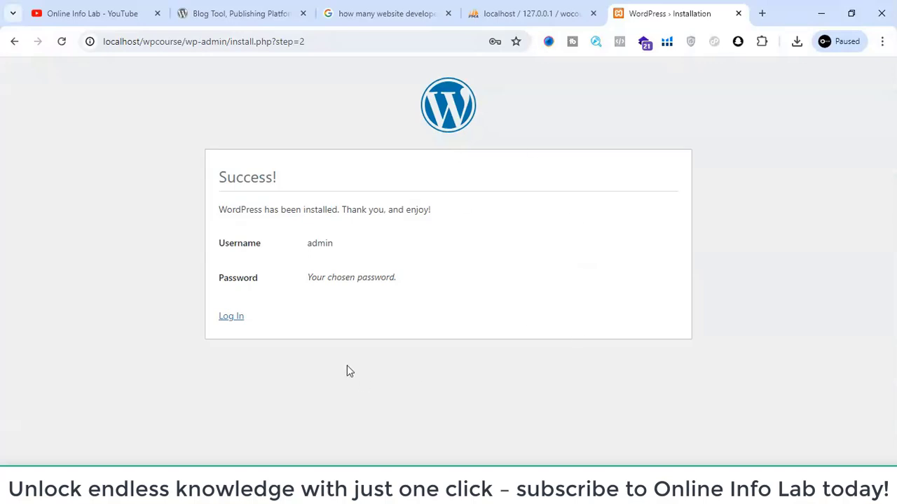
click(569, 8)
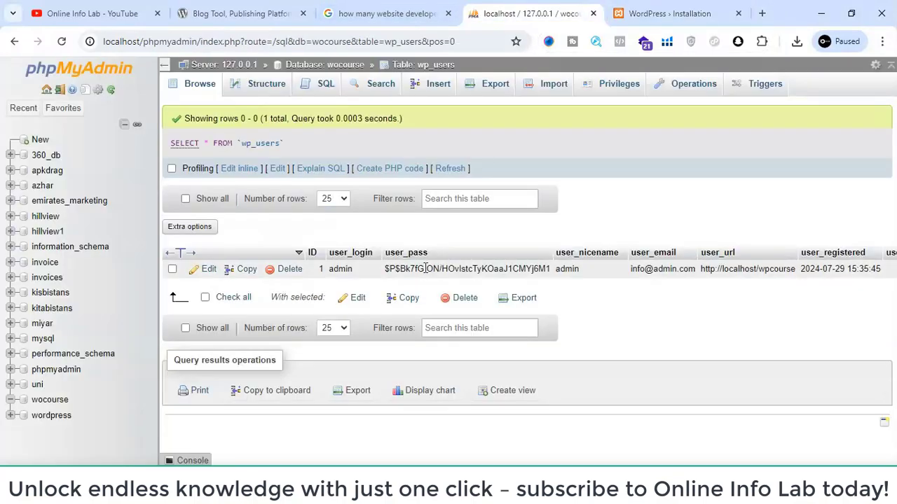
scroll(565, 270, right, 3)
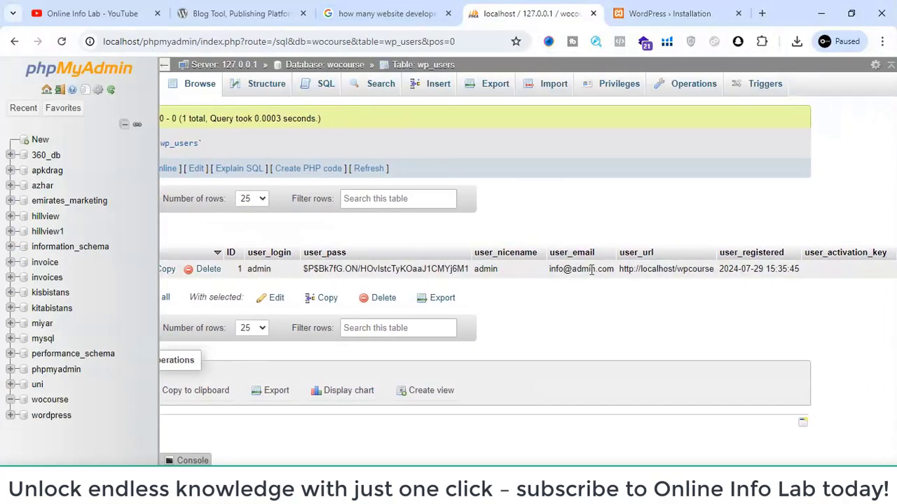
scroll(564, 270, right, 1)
scroll(451, 262, left, 3)
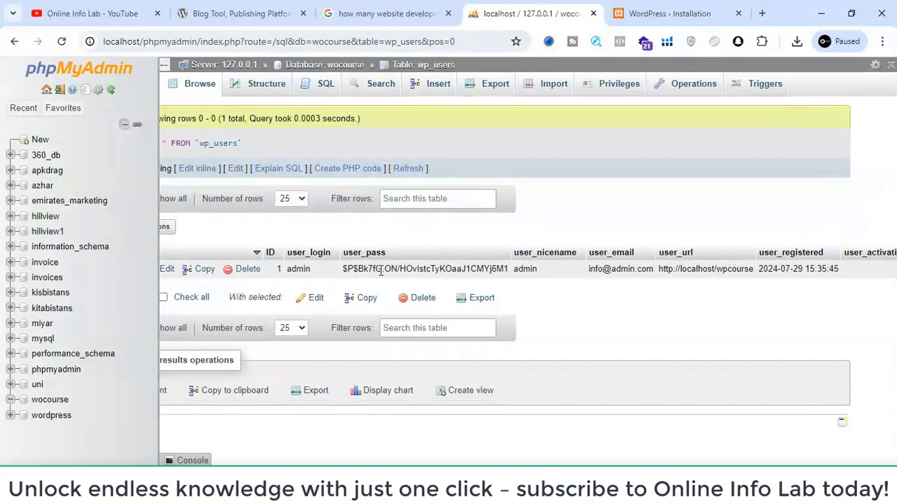
click(697, 11)
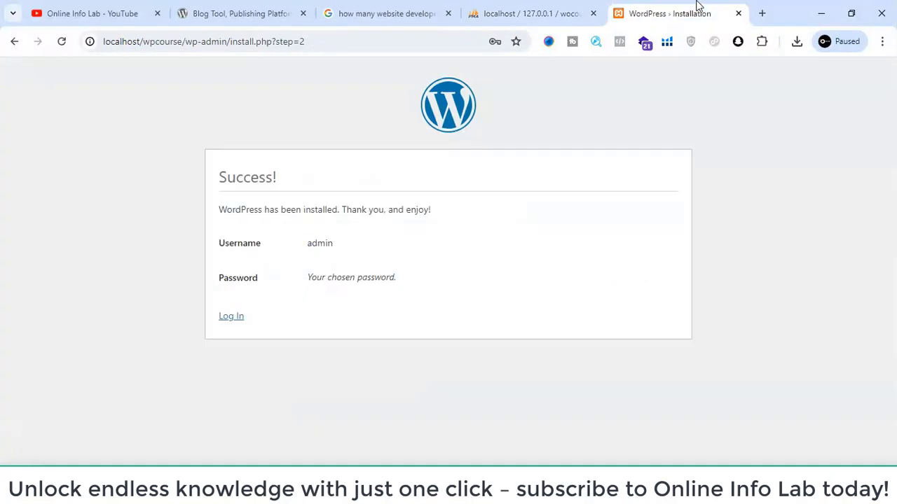
click(545, 8)
click(661, 9)
- Open the WordPress login page and log in with the username "admin" and the account password
click(225, 324)
double_click(236, 322)
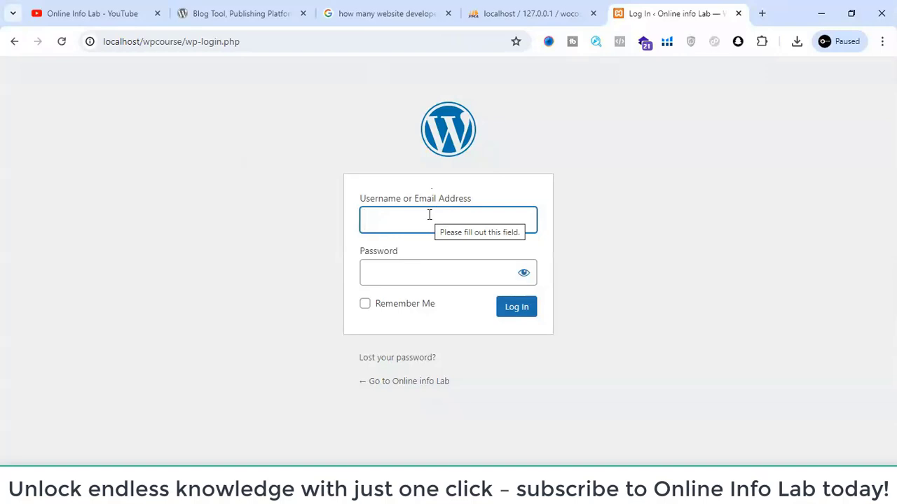
text(admin)
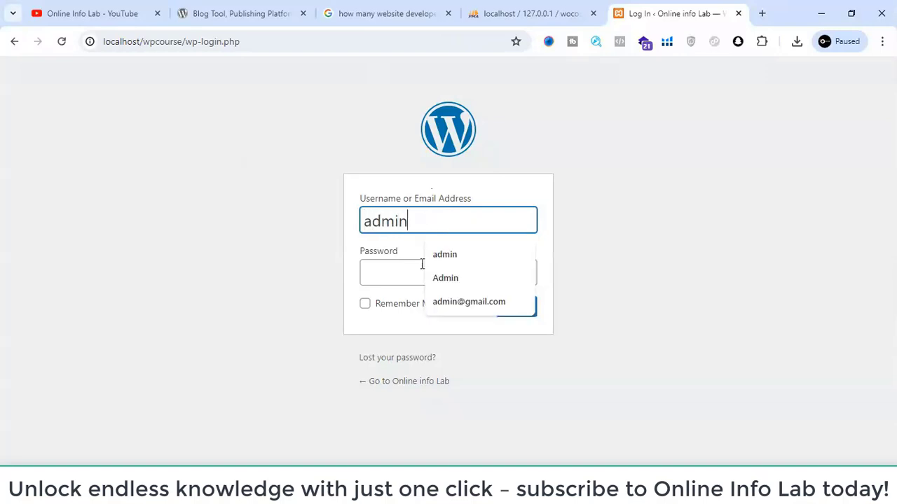
click(402, 276)
text(admi)
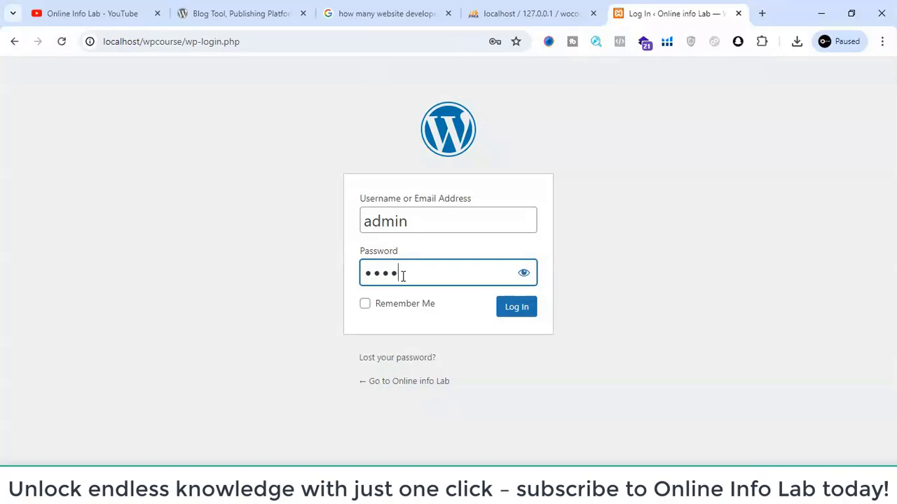
text(n1234567)
key(Return)
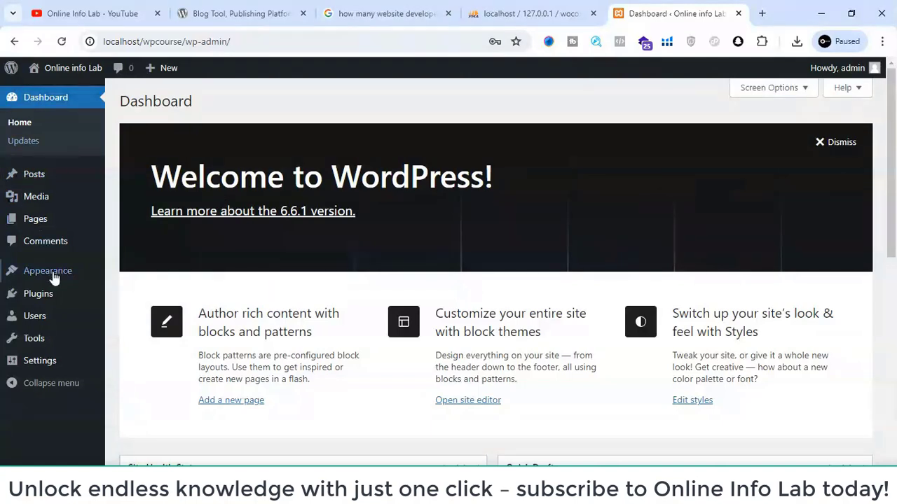
mouse_move(62, 365)
scroll(276, 112, down, 8)
scroll(275, 112, up, 8)
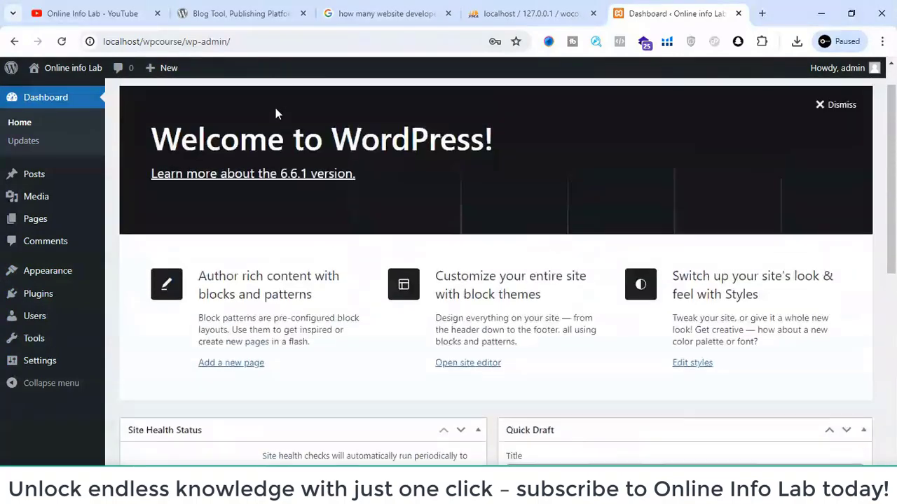
scroll(275, 113, up, 1)
scroll(249, 202, down, 3)
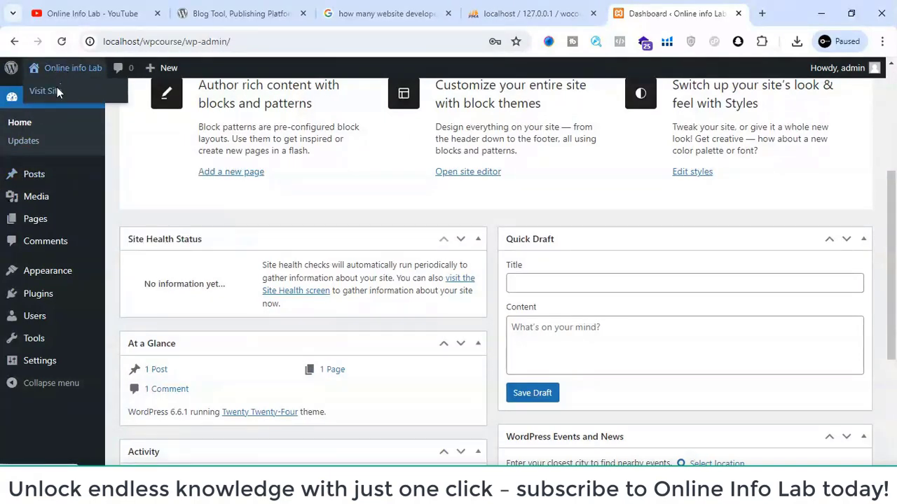
- Open the Online info Lab site's front end in a new tab and review its home page down to the footer
right_click(58, 89)
click(70, 101)
click(656, 5)
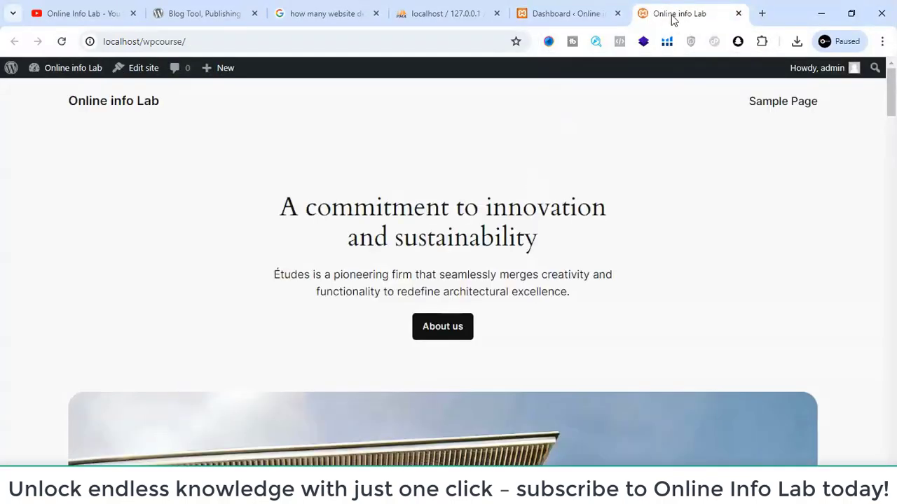
scroll(469, 110, down, 2)
scroll(469, 110, down, 10)
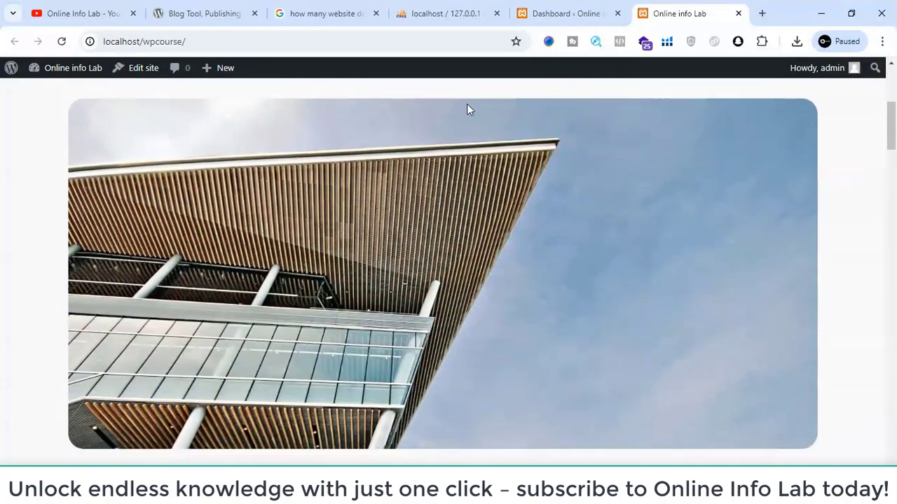
scroll(468, 228, down, 10)
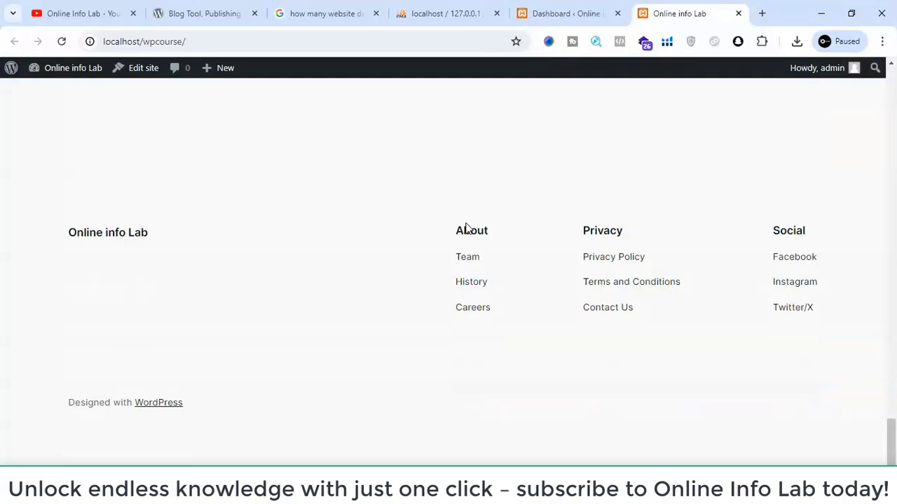
scroll(467, 228, up, 10)
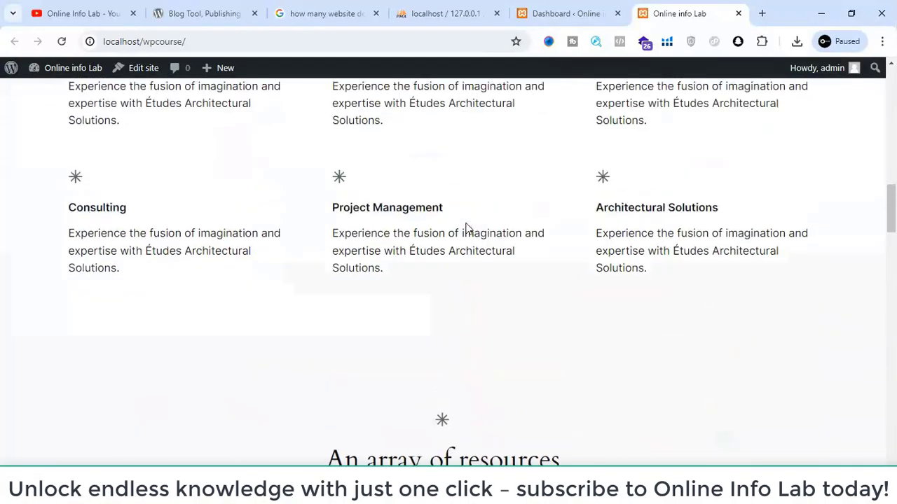
scroll(467, 229, up, 10)
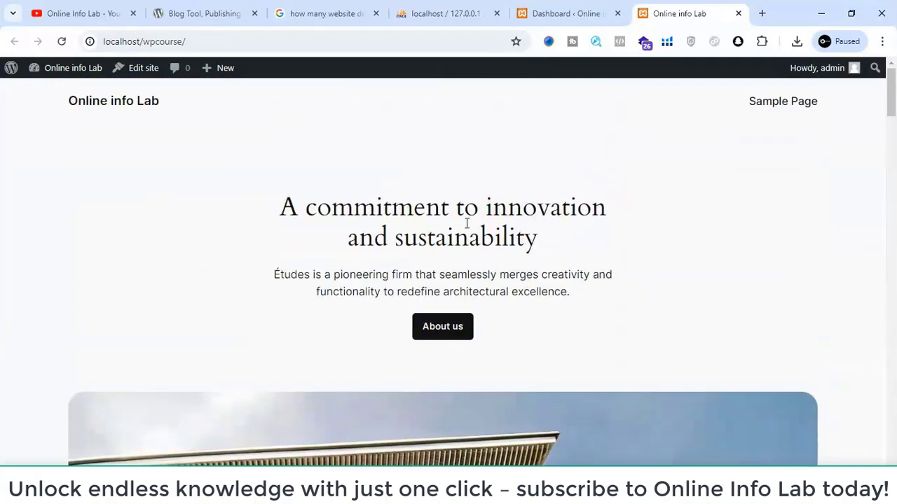
- Return to the WordPress dashboard, review its widgets and show the Screen Options for the dashboard elements
click(584, 7)
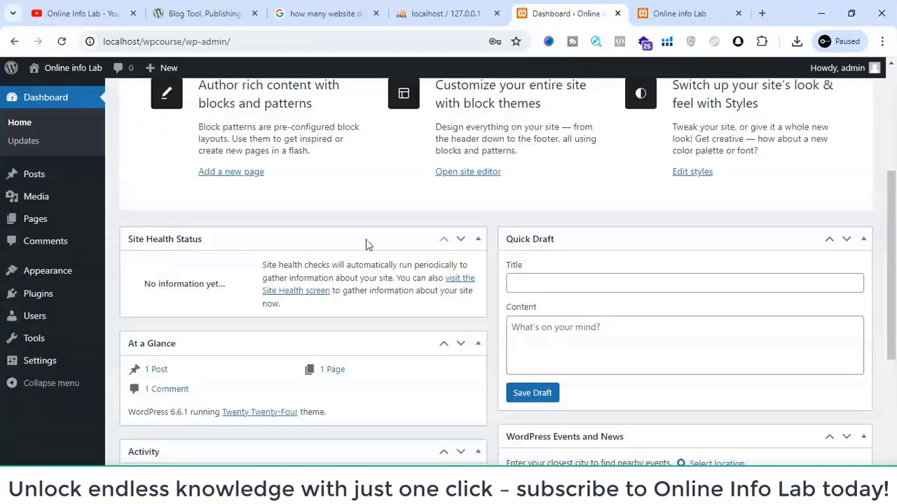
scroll(353, 262, up, 3)
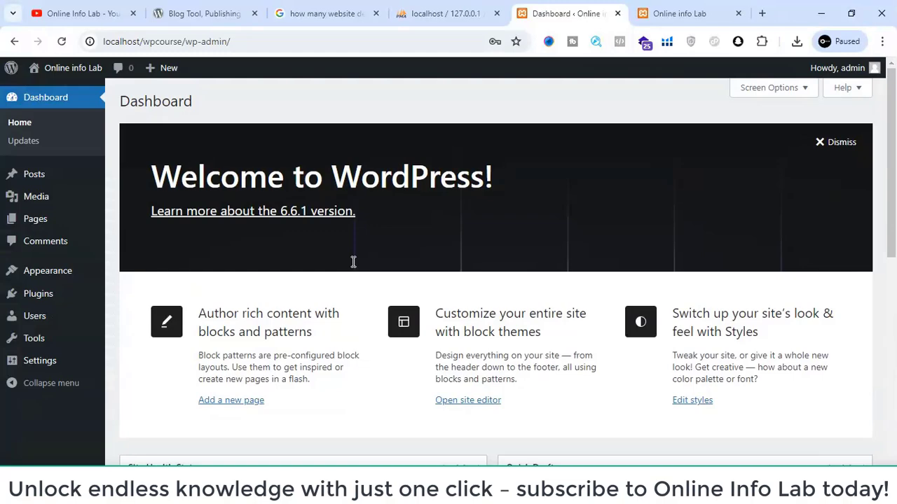
scroll(353, 262, down, 6)
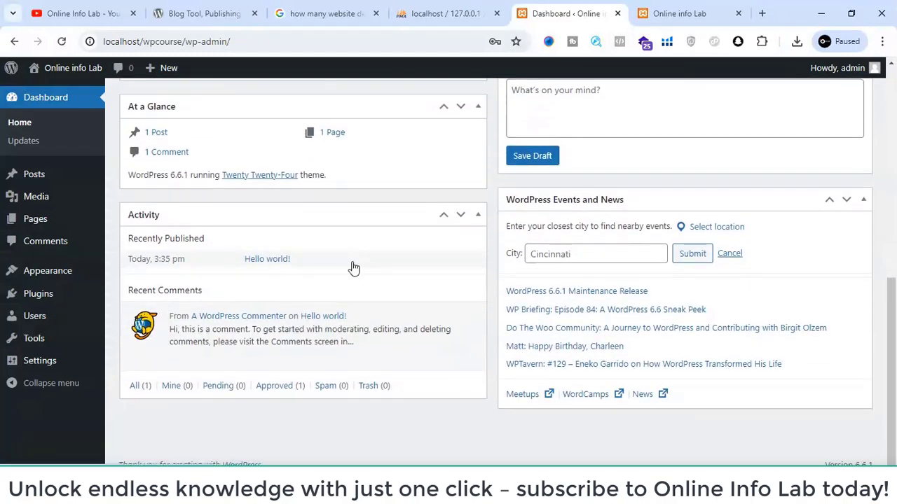
scroll(353, 267, up, 6)
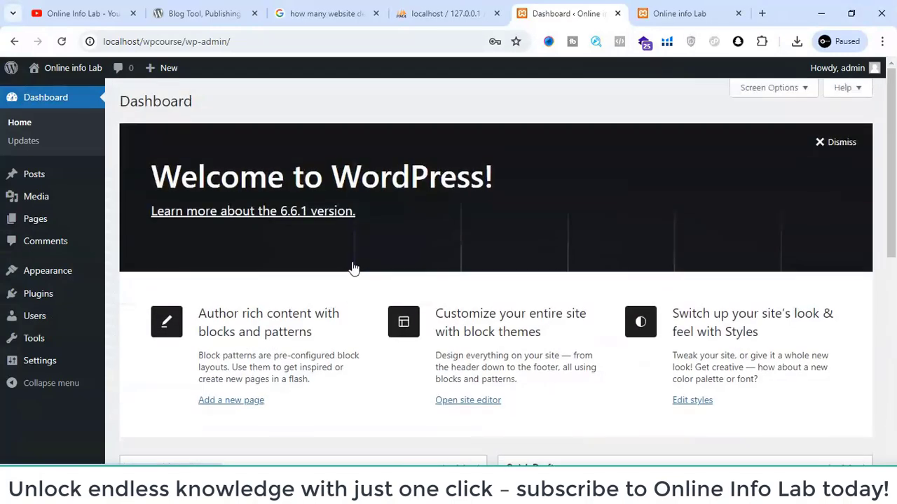
click(756, 92)
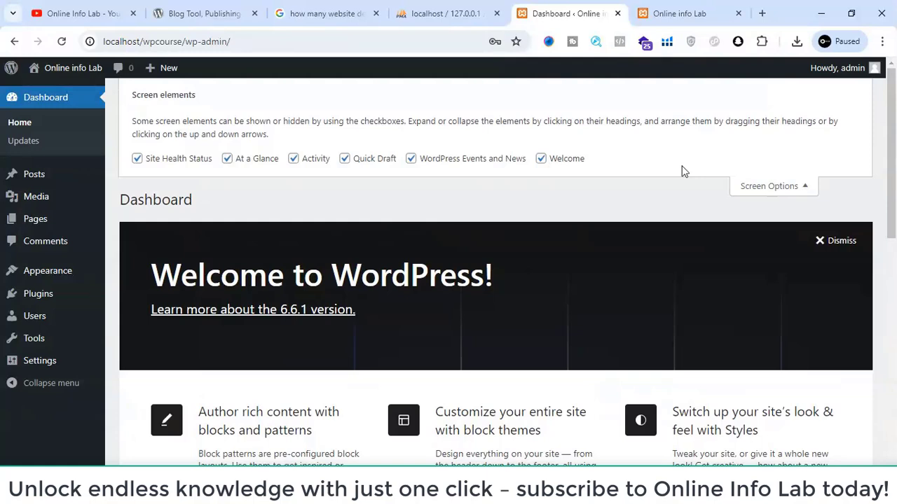
- Open the WordPress Updates page and examine the current version and the update status of WordPress, plugins and themes
click(42, 142)
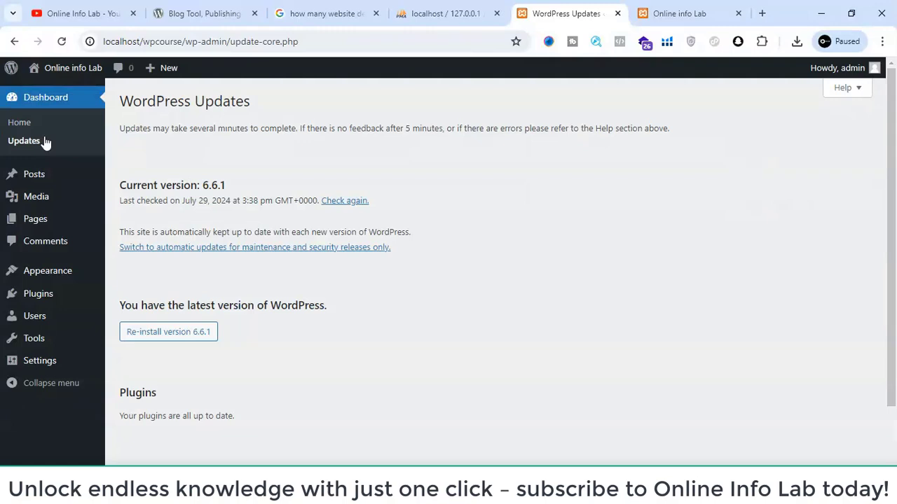
drag(226, 184, 135, 185)
click(135, 184)
drag(132, 302, 308, 306)
click(308, 306)
drag(224, 185, 204, 187)
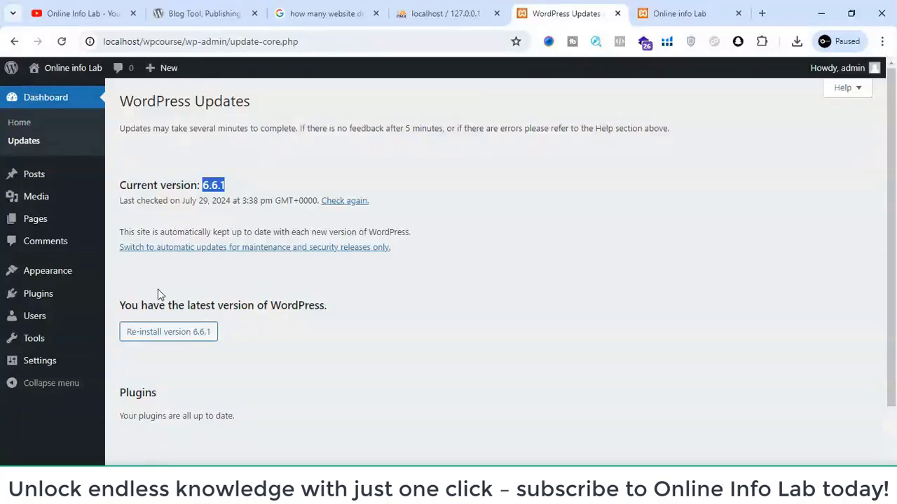
scroll(259, 231, down, 1)
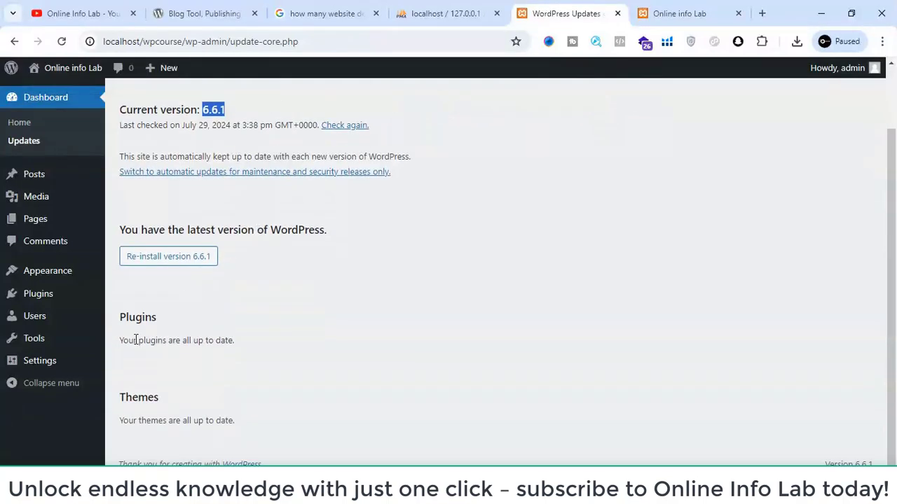
drag(134, 340, 239, 341)
click(239, 342)
drag(124, 341, 237, 339)
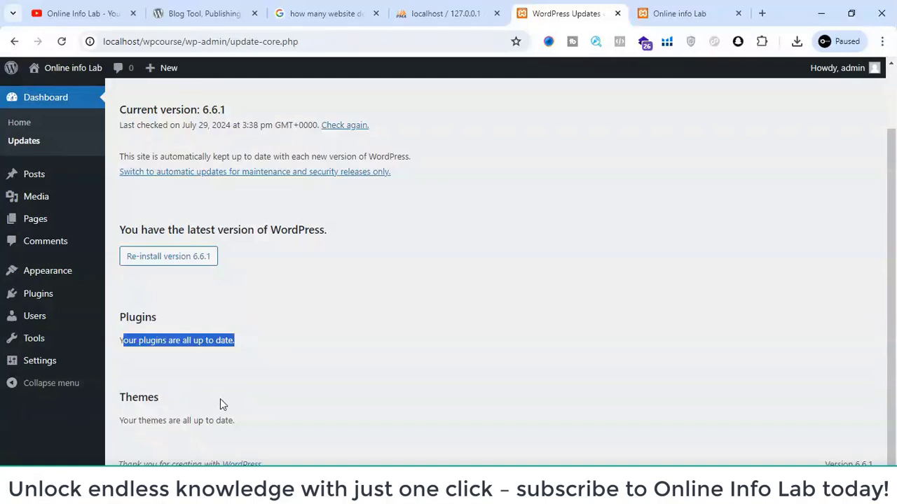
mouse_move(399, 491)
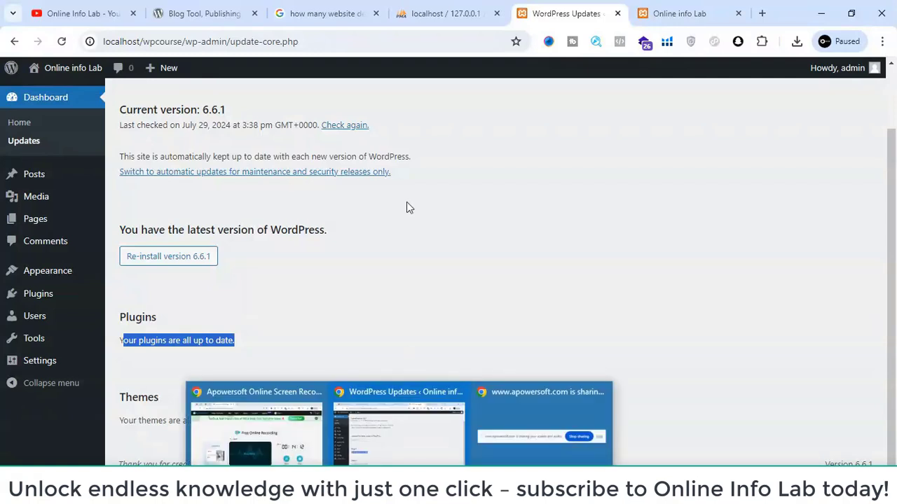
- Open the list of all posts and look over the Hello world! entry
mouse_move(52, 186)
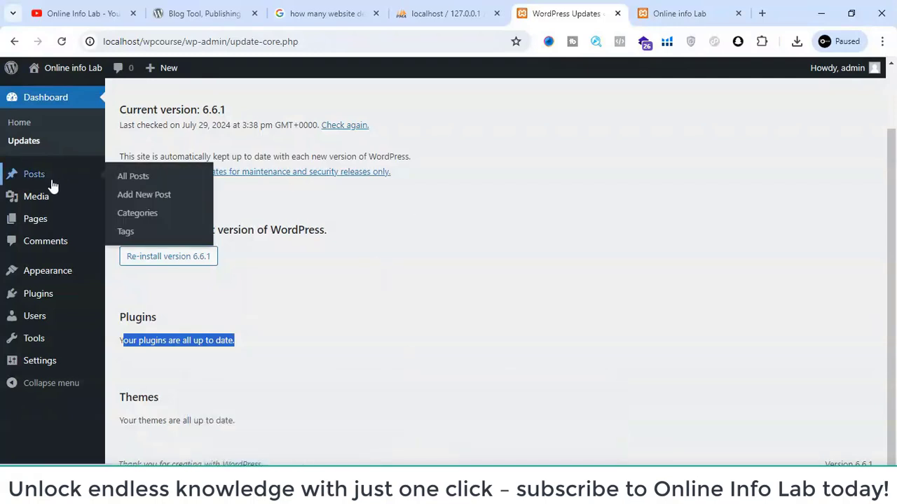
key(F5)
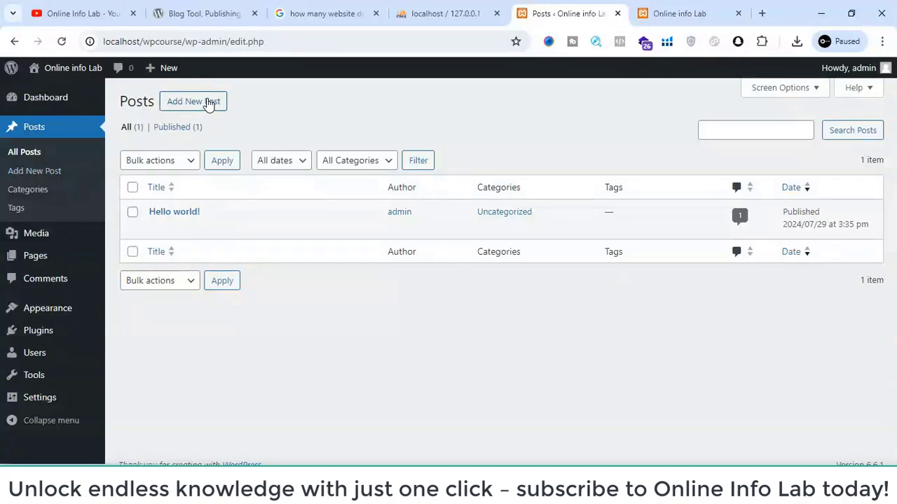
mouse_move(175, 226)
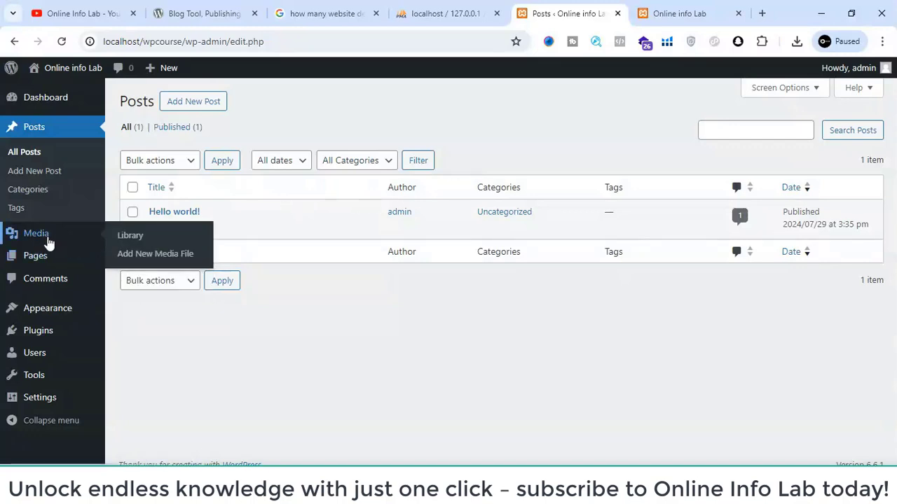
- View the Media Library, then open the list of all pages
click(49, 241)
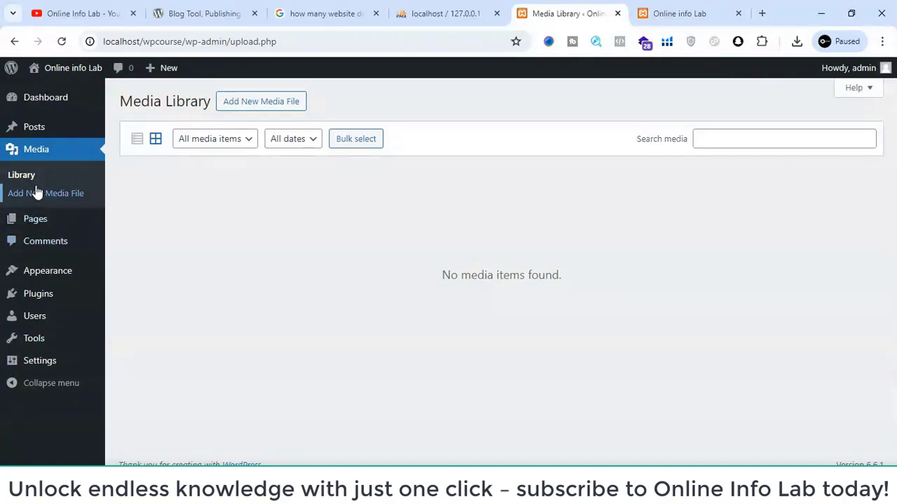
mouse_move(40, 219)
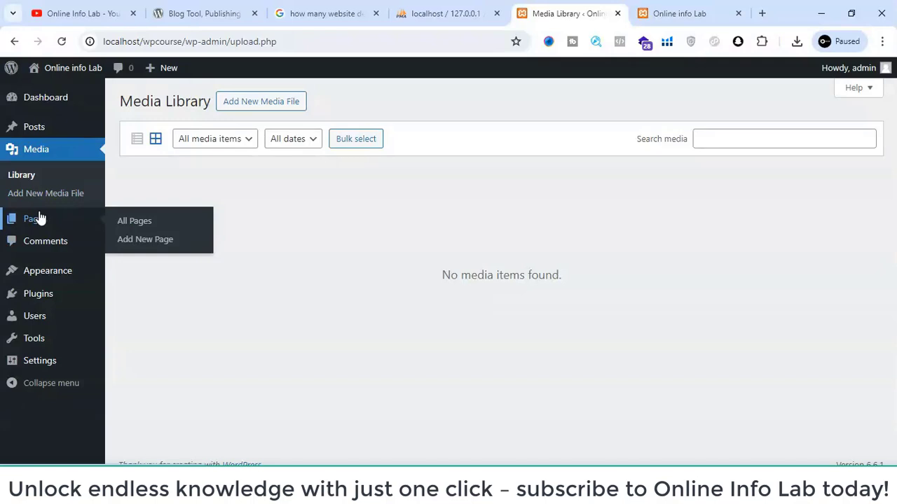
click(128, 222)
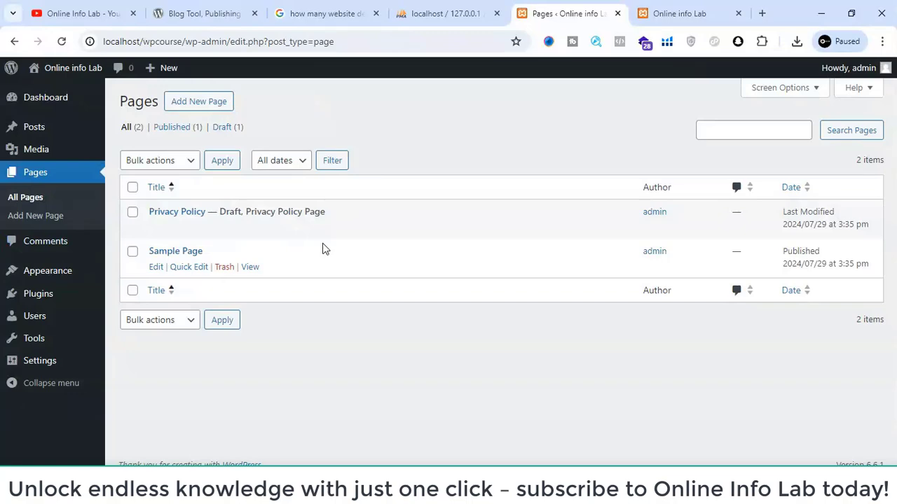
- Switch to the site's front end, look over the home page and read through its Sample Page
click(662, 13)
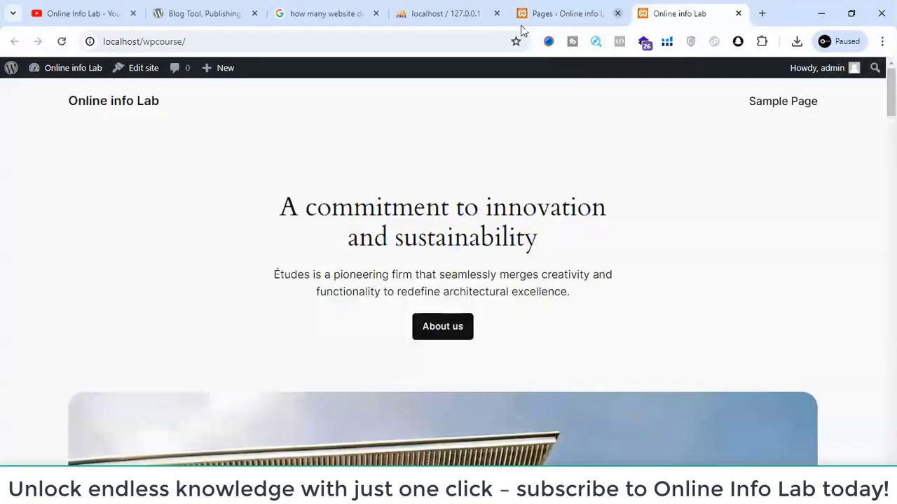
scroll(465, 194, down, 2)
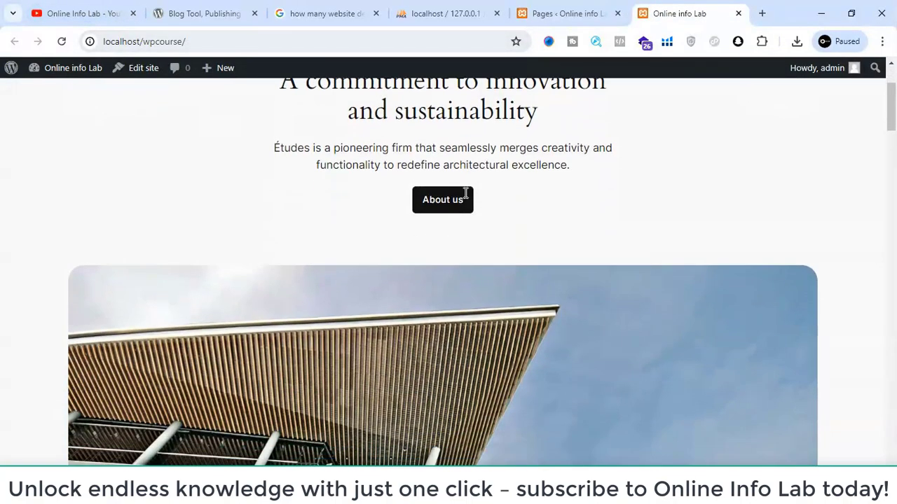
scroll(465, 193, up, 2)
scroll(465, 194, down, 2)
scroll(465, 193, up, 2)
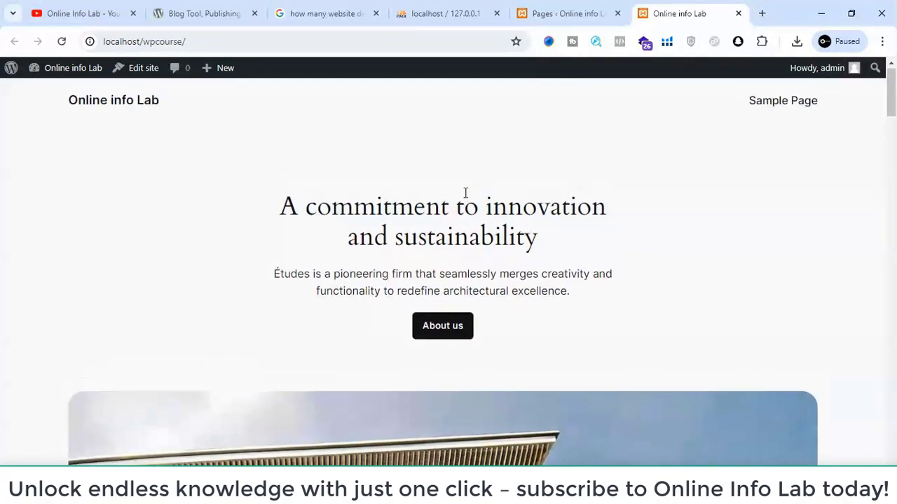
click(771, 112)
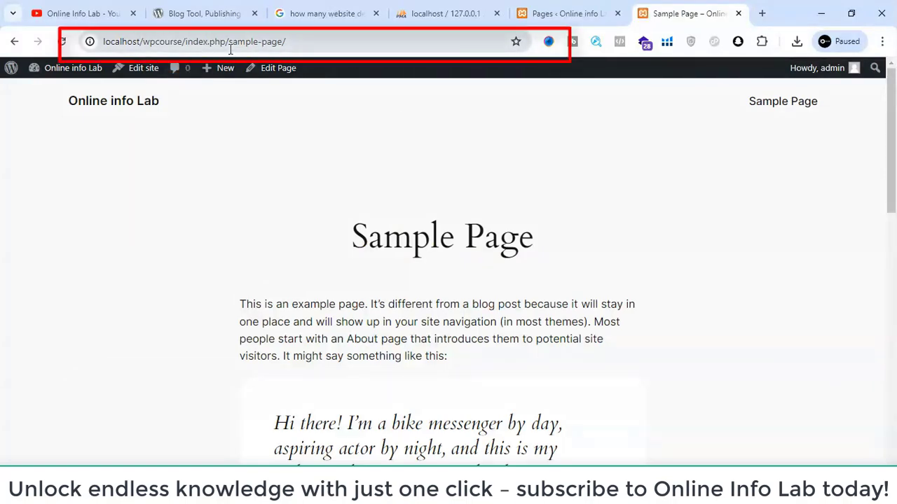
scroll(378, 197, down, 1)
scroll(377, 197, down, 5)
- Go back to the admin's pages list and open Sample Page for editing
click(535, 13)
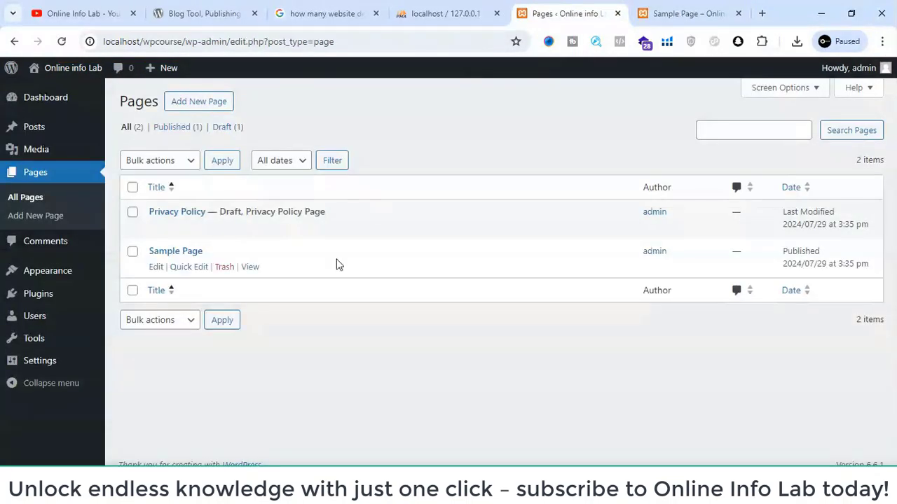
mouse_move(176, 274)
click(156, 268)
- Switch to the open wordpress.org home page, look it over and check its detected technologies with Wappalyzer
key(ctrl+Tab)
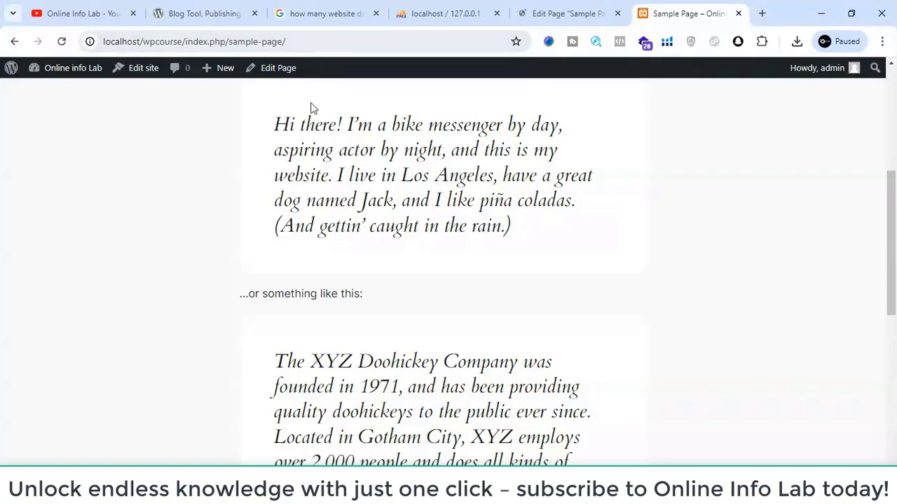
click(233, 6)
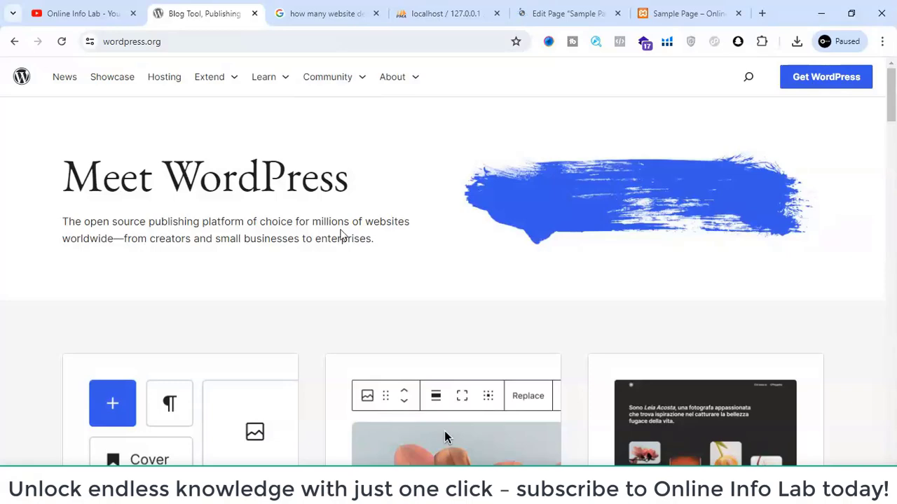
scroll(341, 235, down, 3)
scroll(342, 235, up, 3)
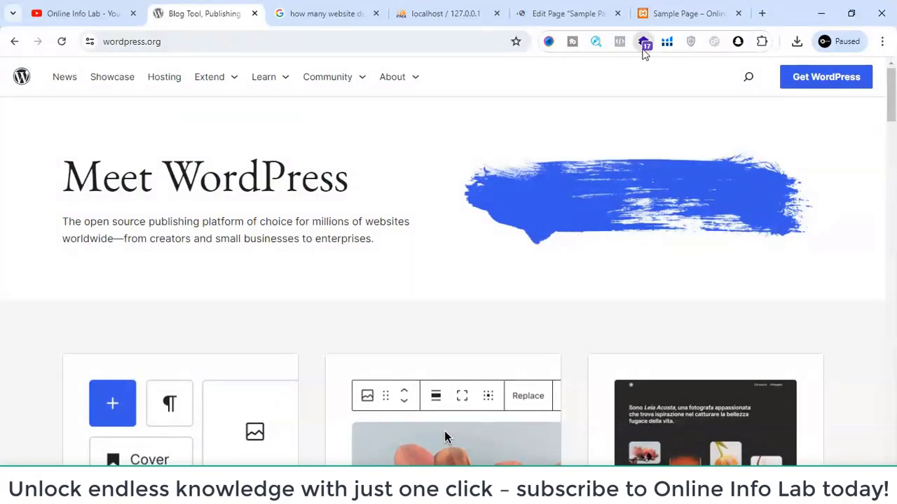
click(643, 46)
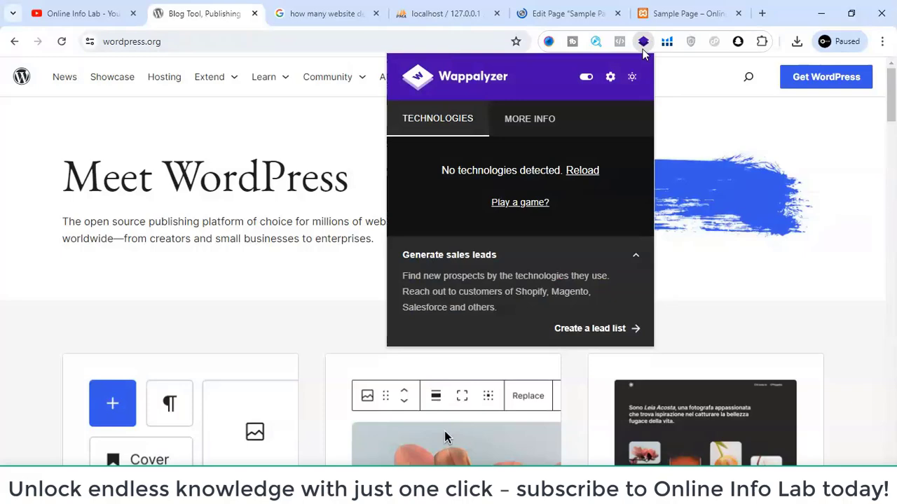
click(313, 123)
- Open wordpress.org's Showcase page and browse the featured sites built with WordPress
click(106, 81)
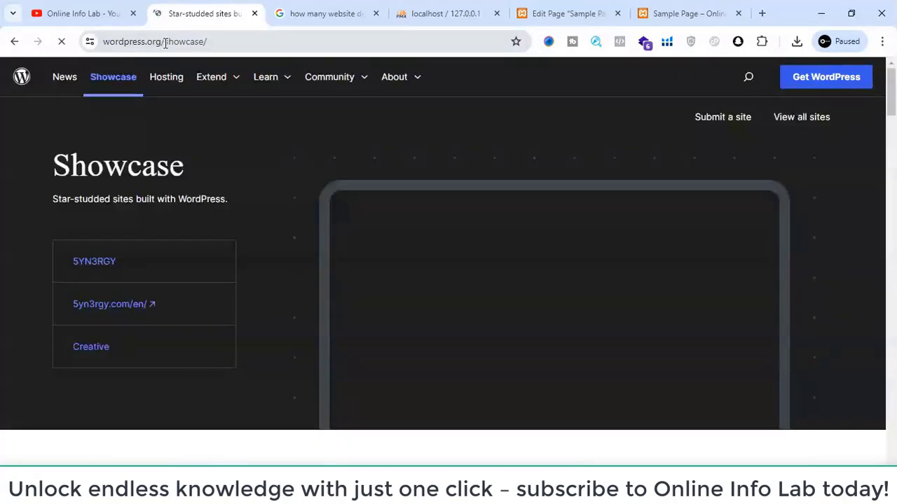
scroll(244, 189, down, 3)
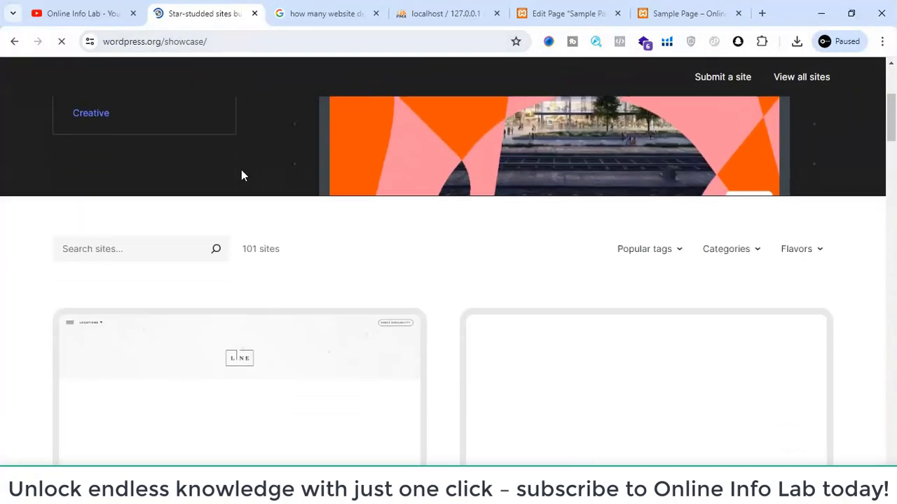
scroll(241, 175, down, 6)
scroll(241, 175, up, 9)
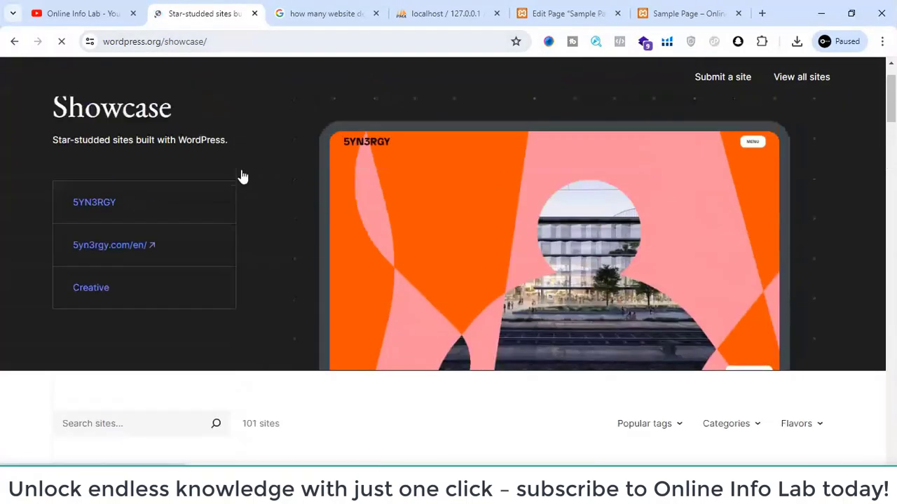
scroll(241, 176, up, 1)
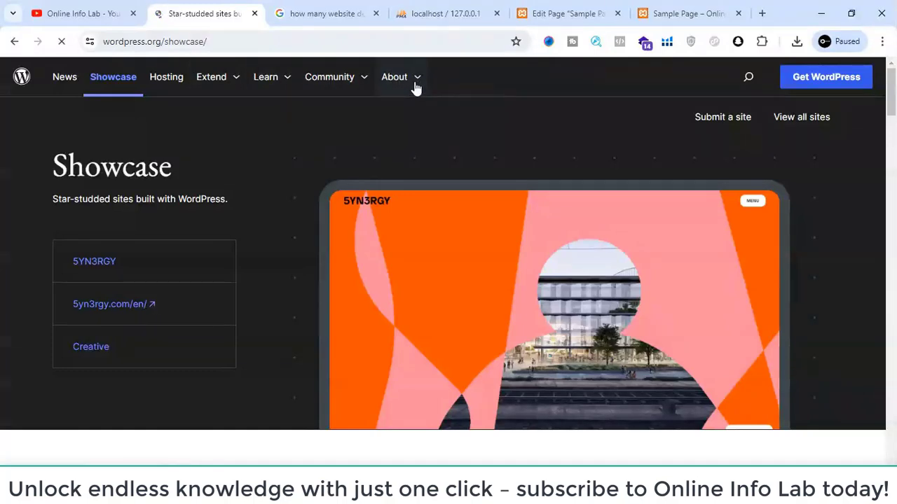
- Open wordpress.org's News page and review its release posts down to the footer
click(58, 82)
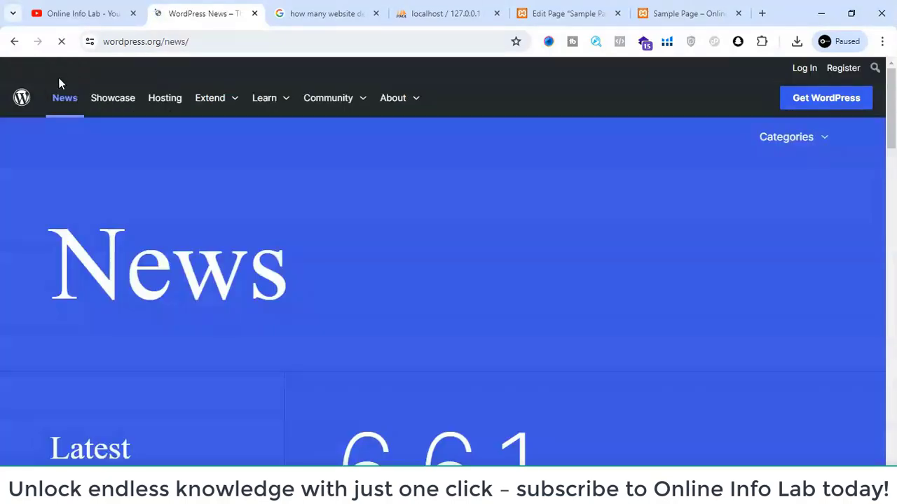
scroll(319, 184, down, 3)
scroll(318, 185, down, 10)
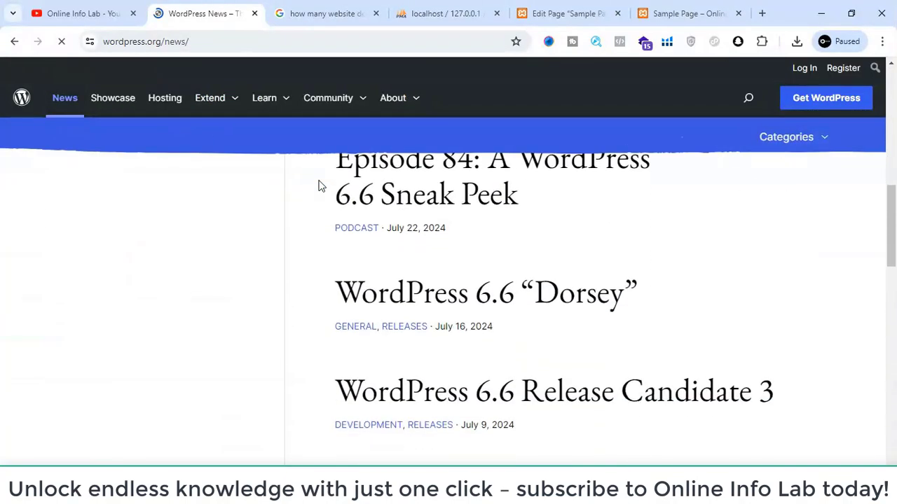
scroll(319, 186, down, 8)
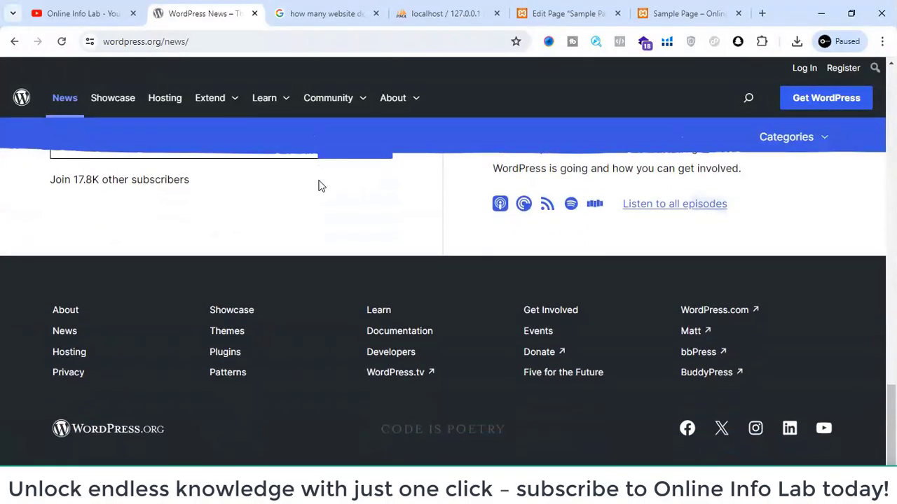
scroll(319, 185, up, 18)
scroll(319, 186, up, 3)
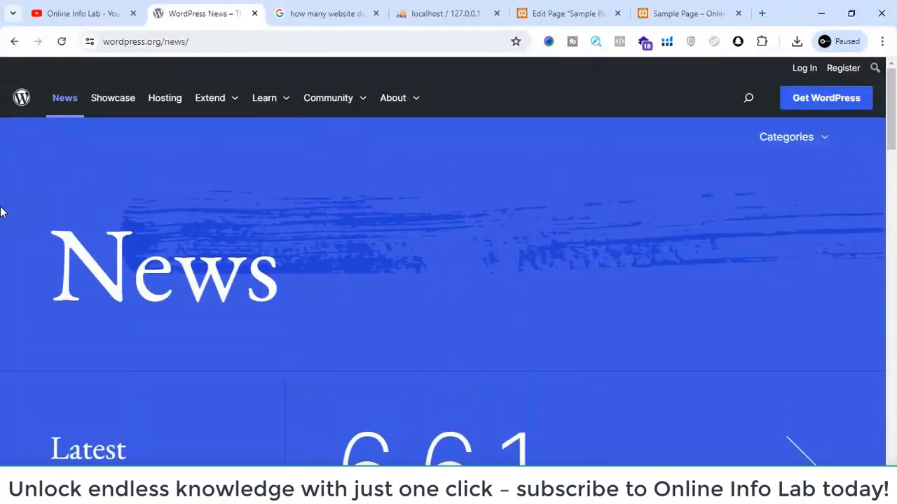
- Return to the Sample Page editor and dismiss the block editor's welcome guide
click(590, 7)
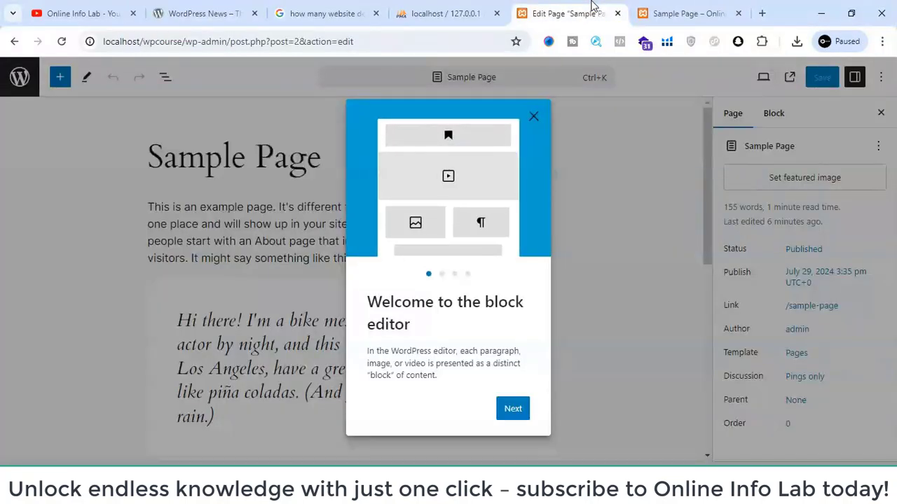
click(533, 117)
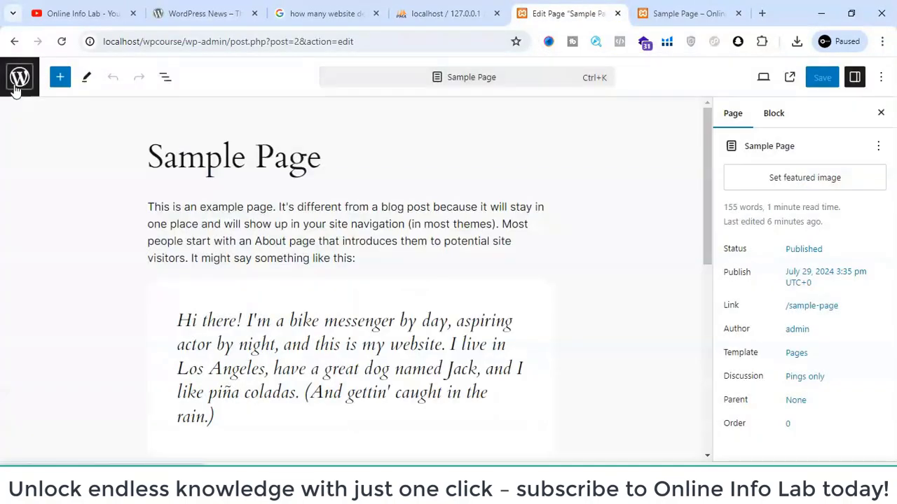
- Leave the page editor and look over the site's home page on the front end
click(17, 86)
click(656, 8)
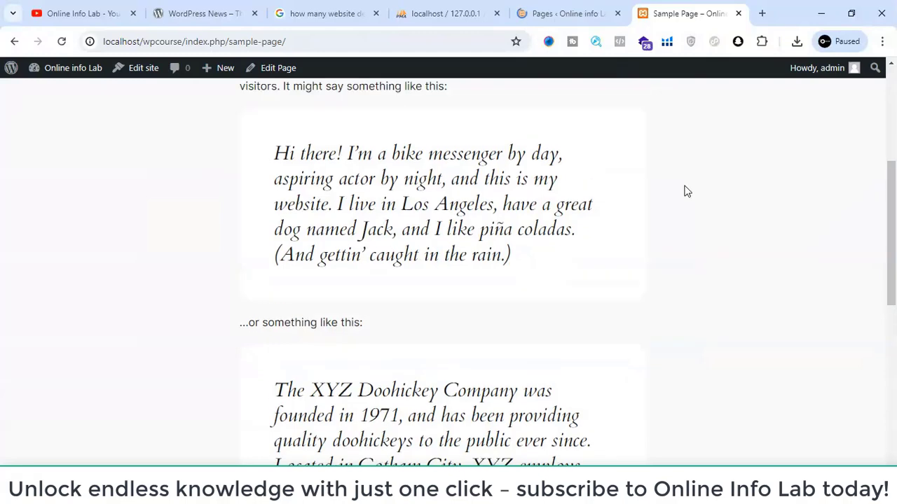
scroll(687, 191, up, 4)
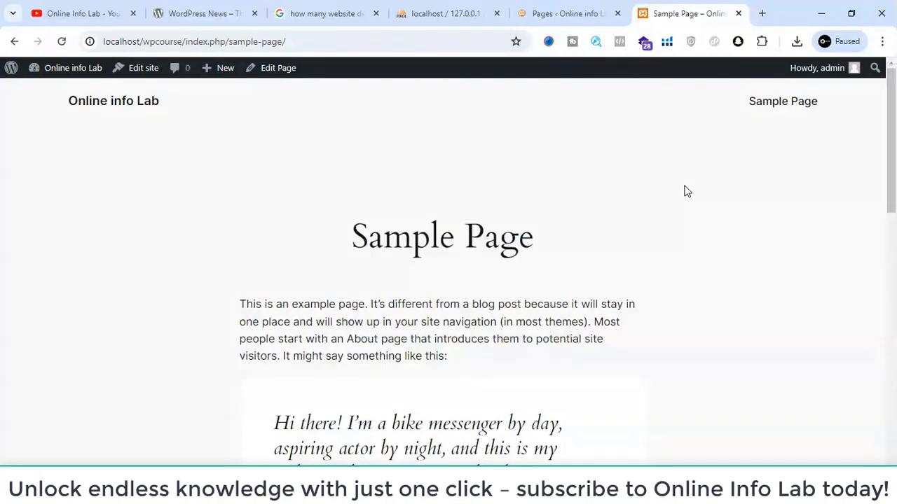
click(86, 104)
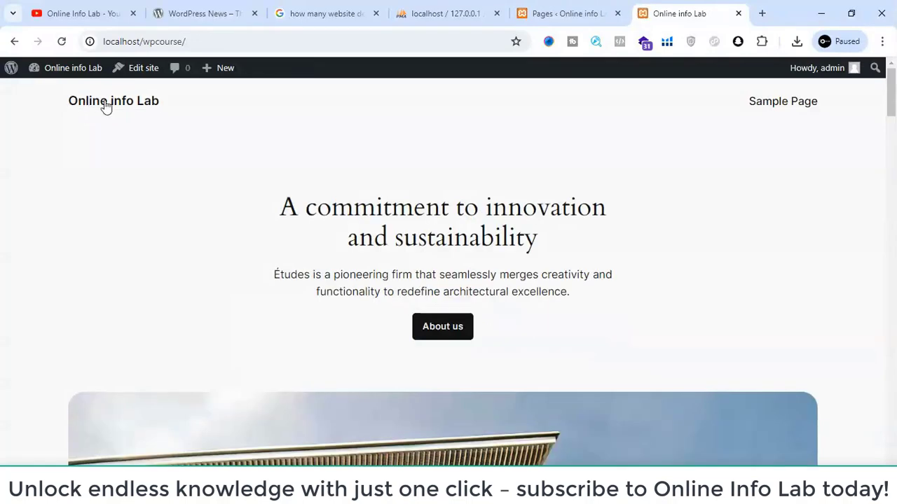
scroll(607, 154, down, 10)
scroll(605, 152, down, 5)
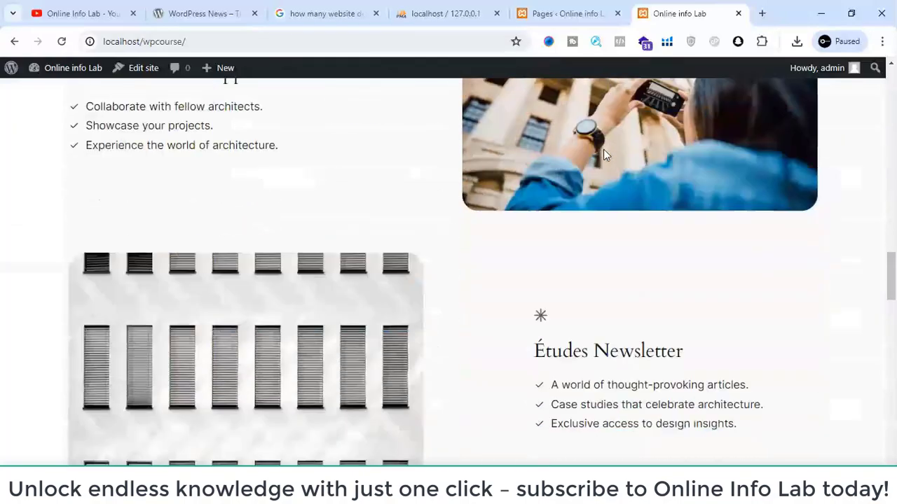
scroll(605, 154, up, 10)
- Return to the admin dashboard and open the Appearance section to look over the installed themes
click(553, 8)
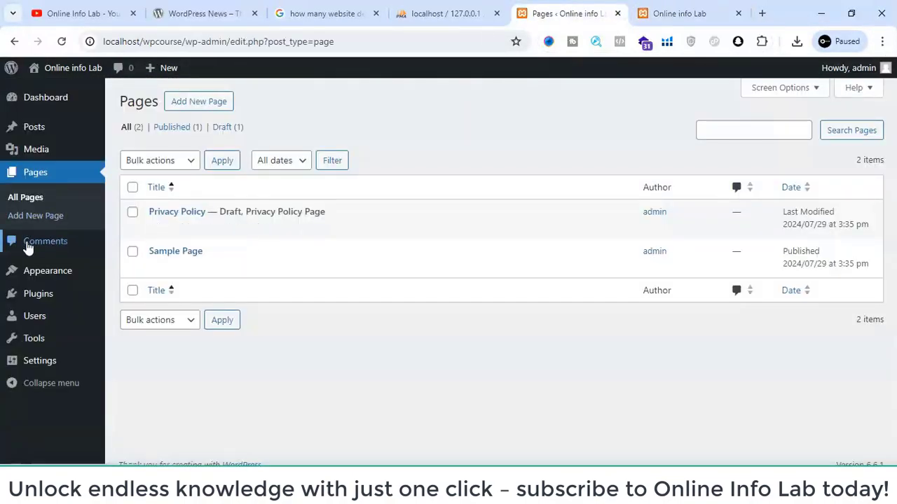
mouse_move(35, 133)
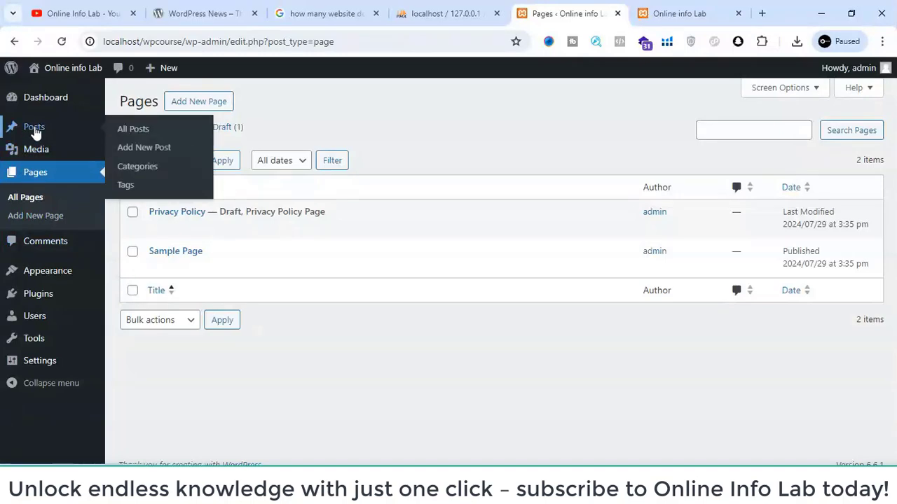
mouse_move(46, 276)
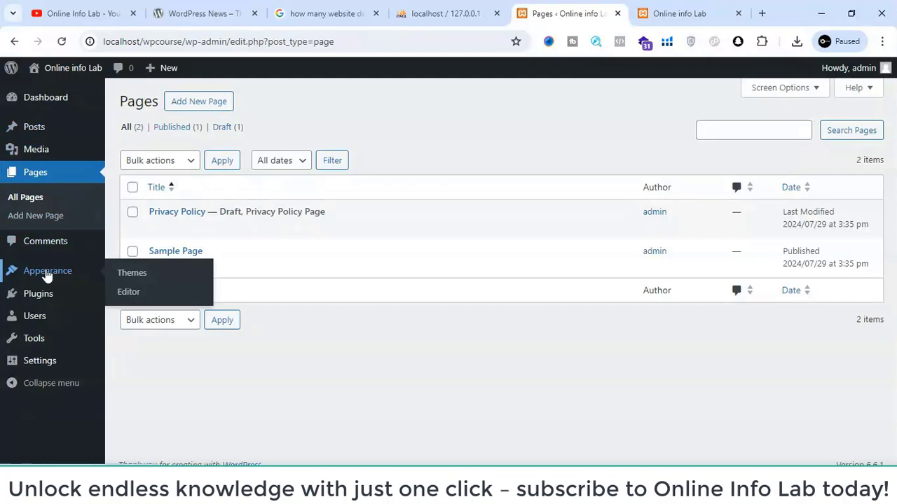
click(46, 276)
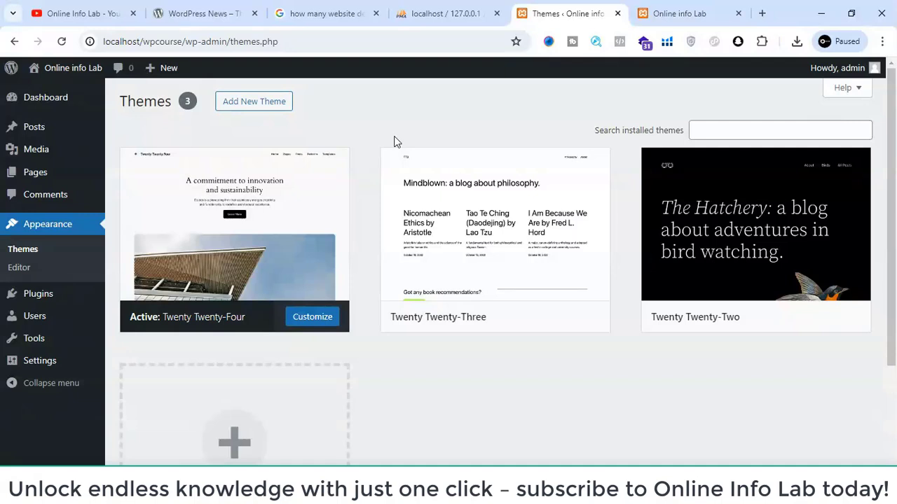
click(19, 269)
scroll(108, 164, down, 1)
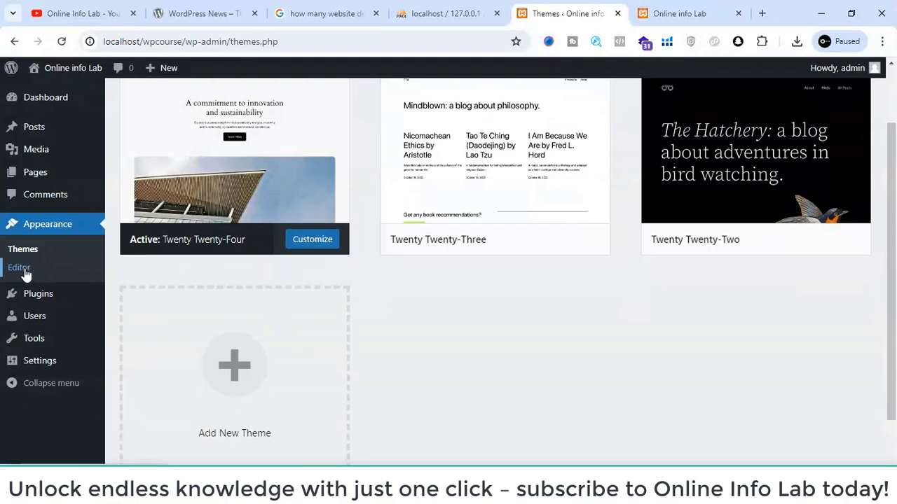
scroll(73, 276, down, 1)
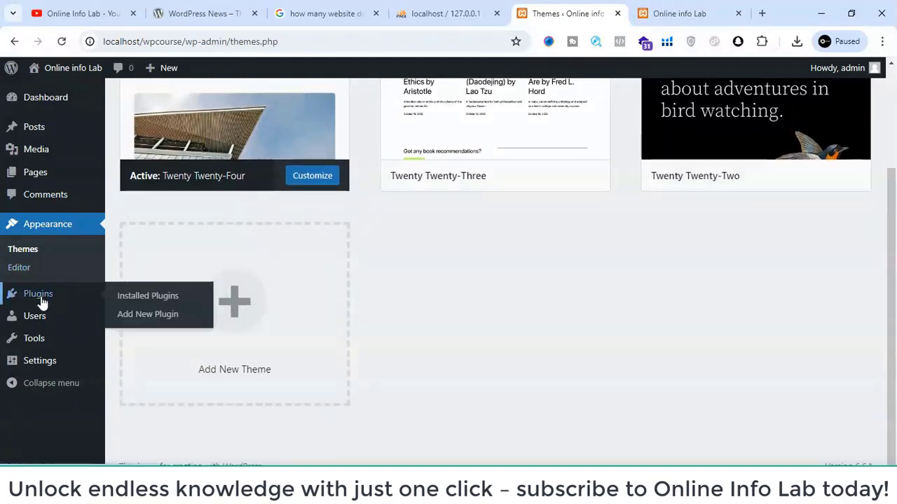
- Open the installed plugins list and look briefly at the site's front end before returning to it
click(41, 298)
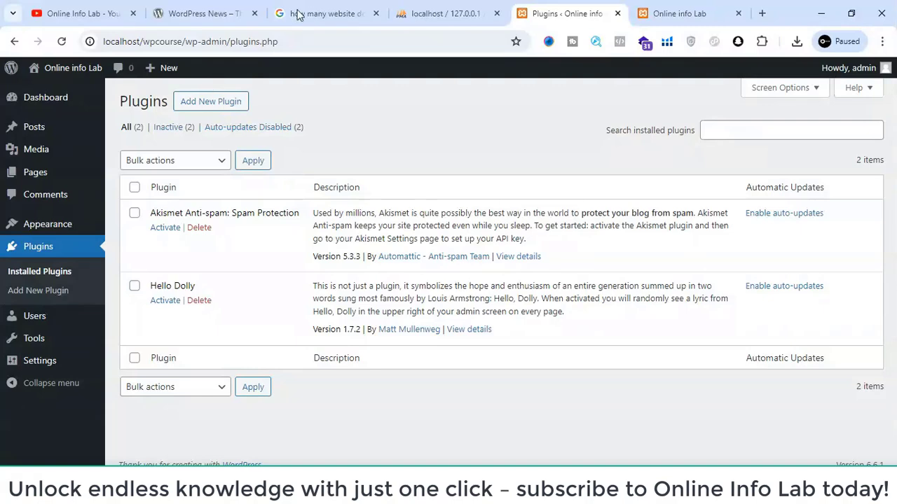
click(645, 10)
click(584, 10)
- Open the list of all users and examine the role assigned to the admin account
mouse_move(59, 323)
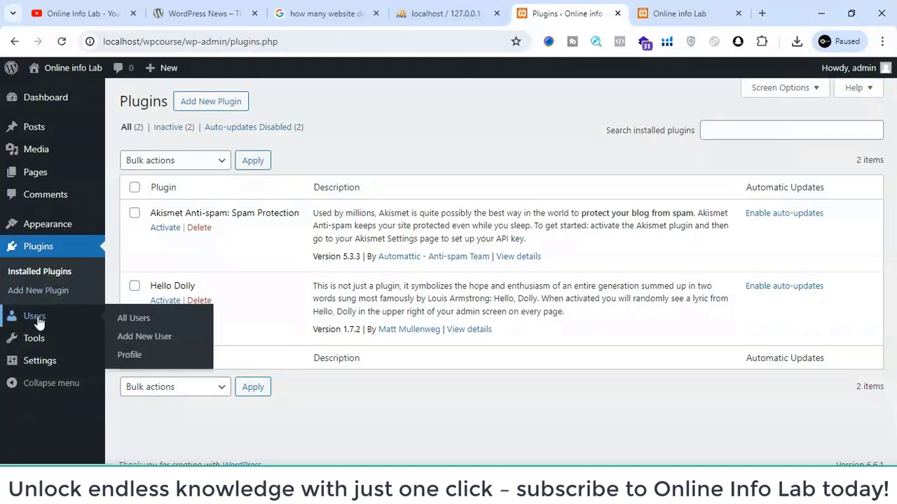
click(139, 320)
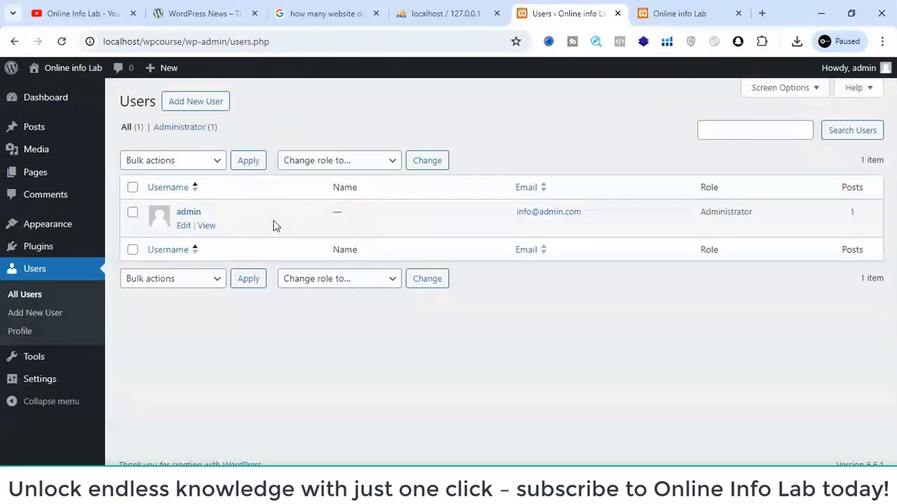
drag(700, 218, 755, 219)
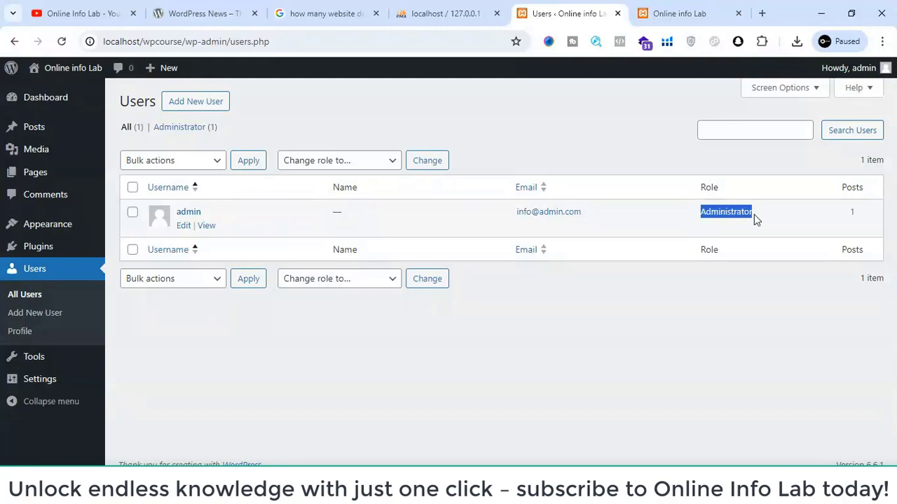
click(756, 219)
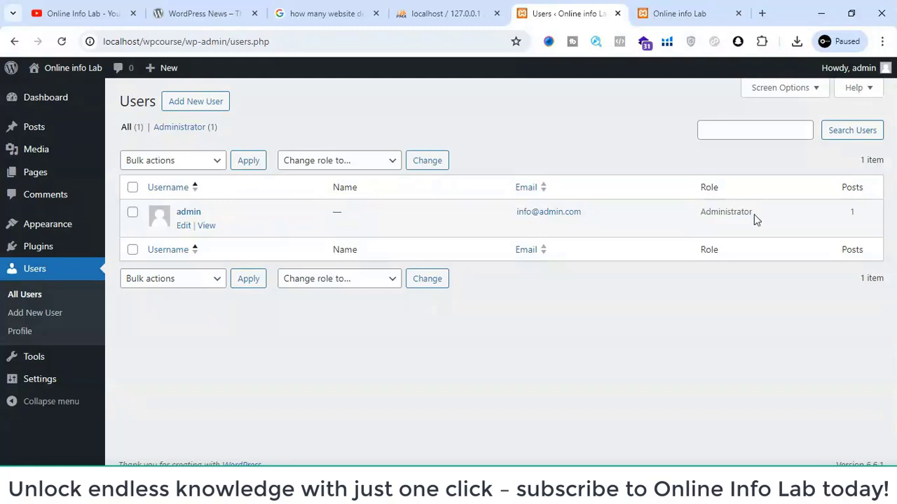
- Open the Add New User form and set the role to Contributor
click(195, 103)
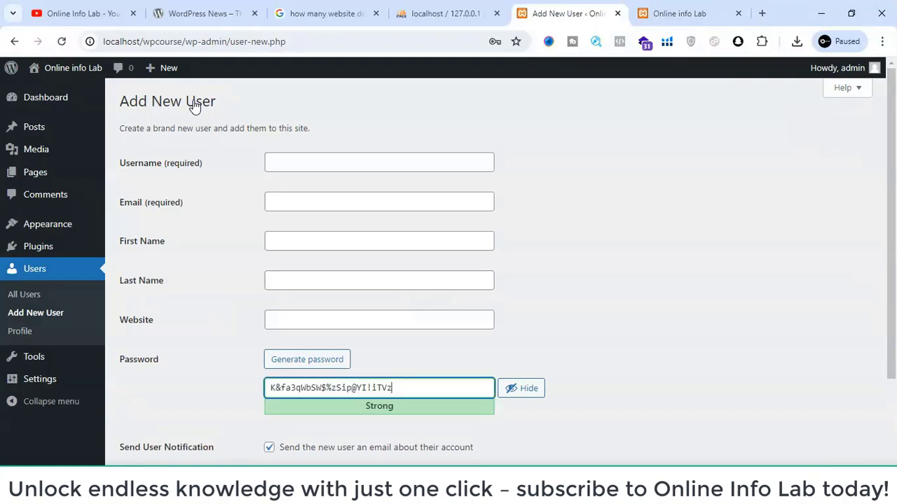
scroll(316, 180, down, 2)
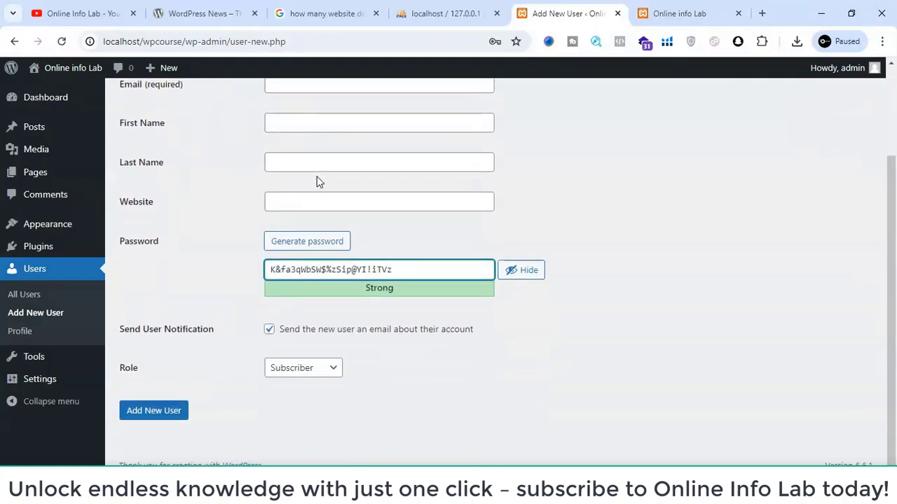
click(293, 367)
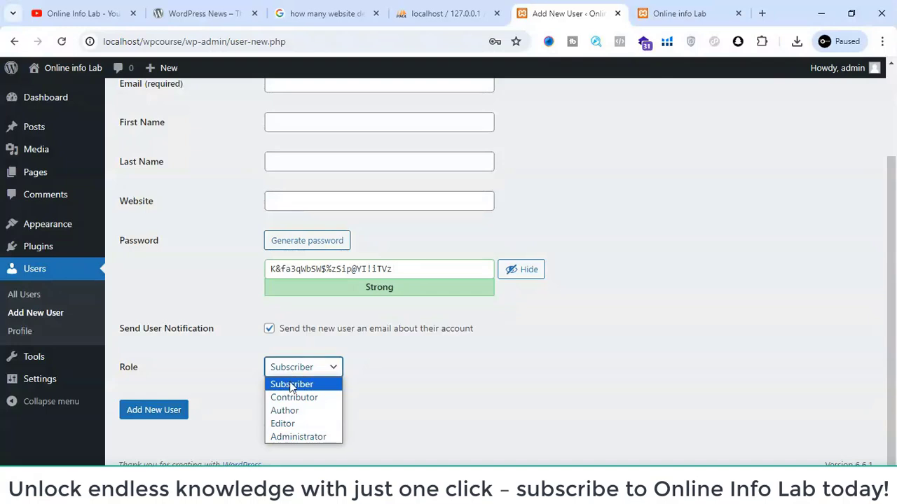
click(293, 400)
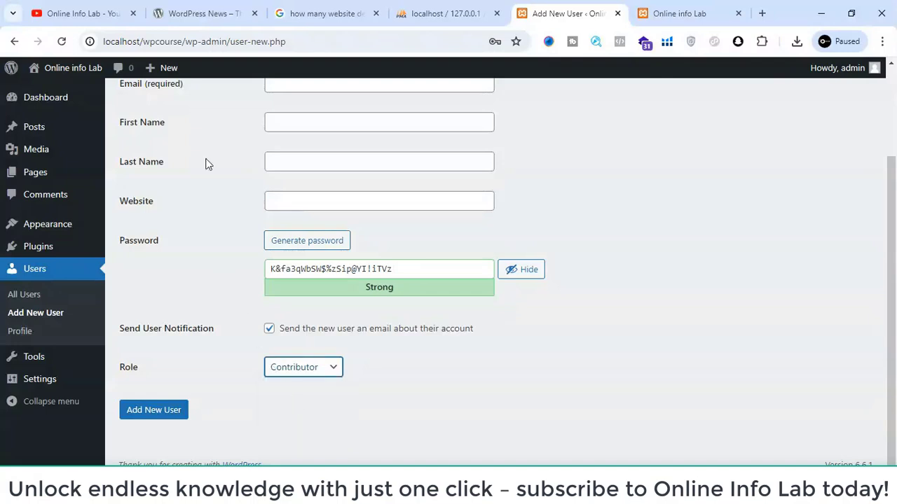
- Review the new user form's fields and the roles available for assignment
click(296, 368)
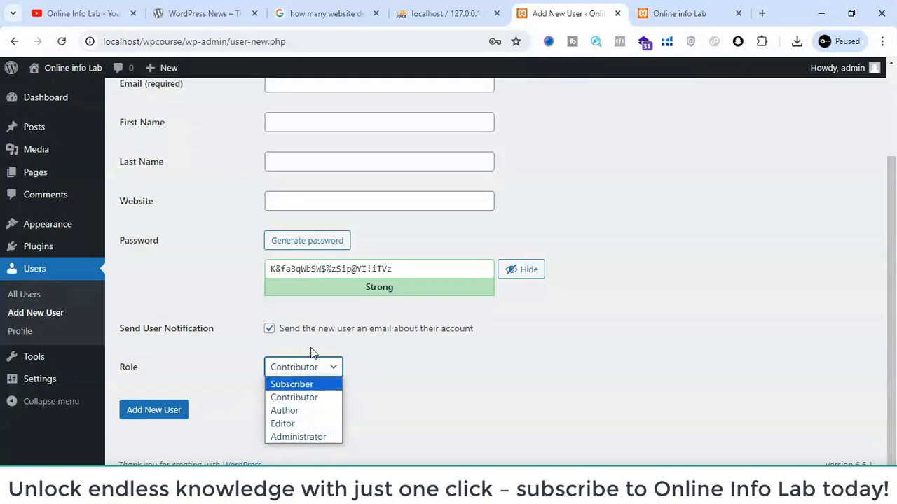
scroll(315, 384, up, 3)
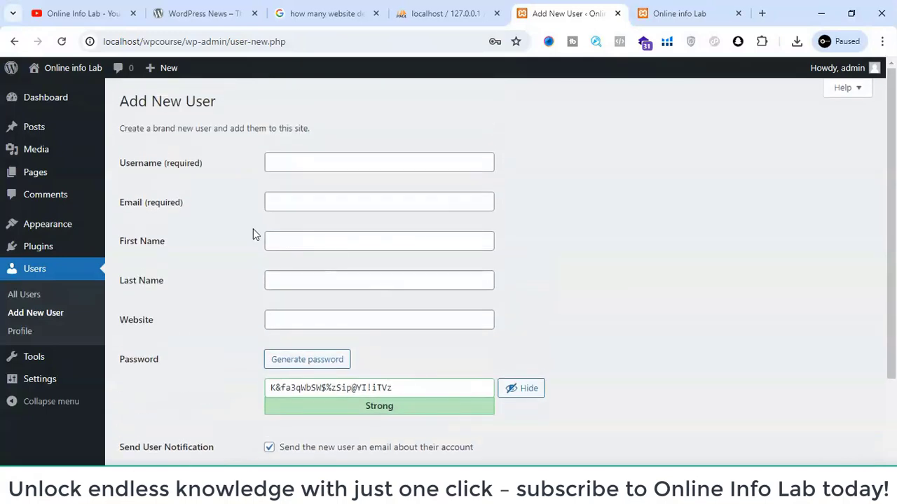
click(309, 168)
scroll(310, 290, down, 2)
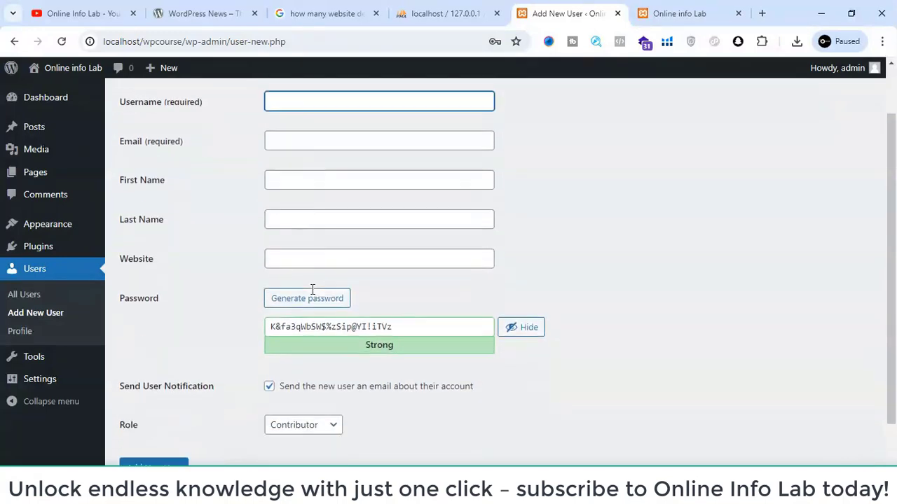
click(292, 367)
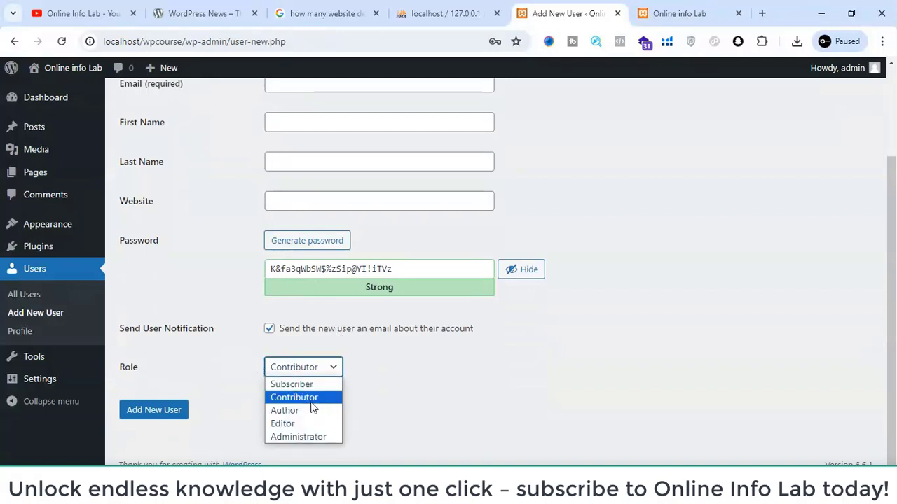
click(392, 406)
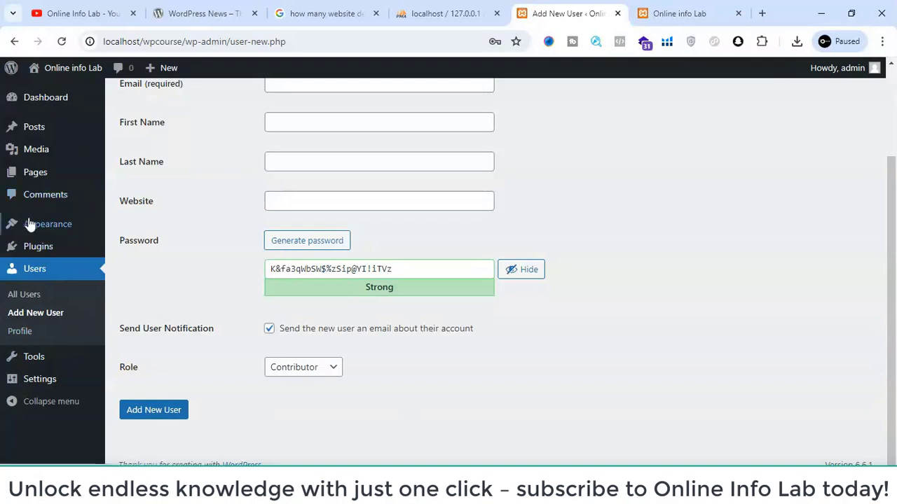
- Open the Available Tools page, discarding the unsaved new user form, and look over the Tools options
mouse_move(40, 231)
mouse_move(40, 258)
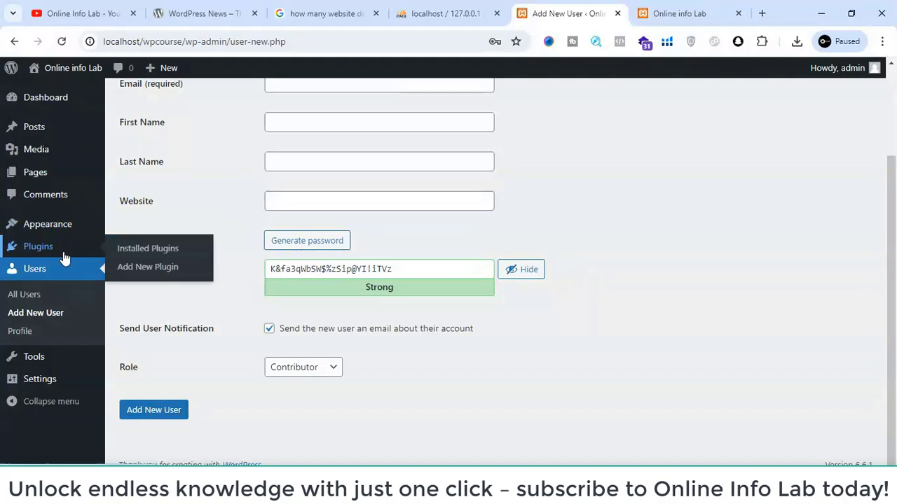
scroll(63, 258, up, 2)
scroll(63, 257, down, 2)
mouse_move(32, 362)
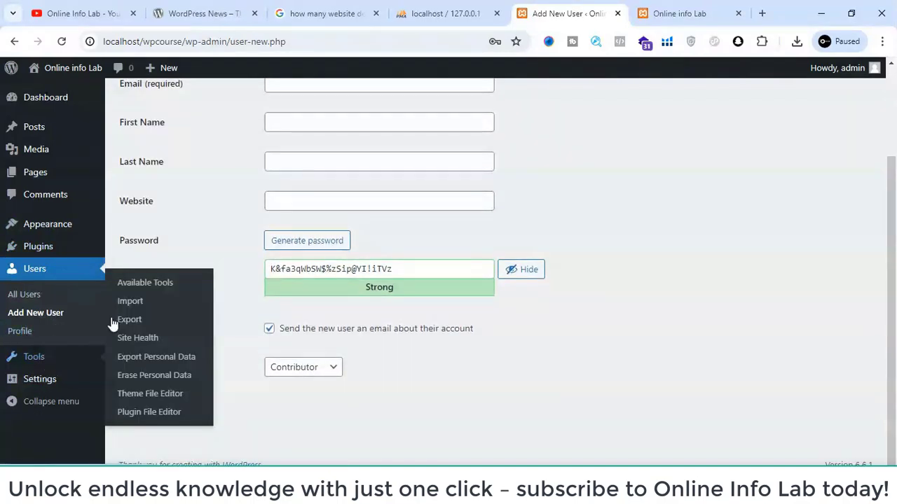
click(133, 289)
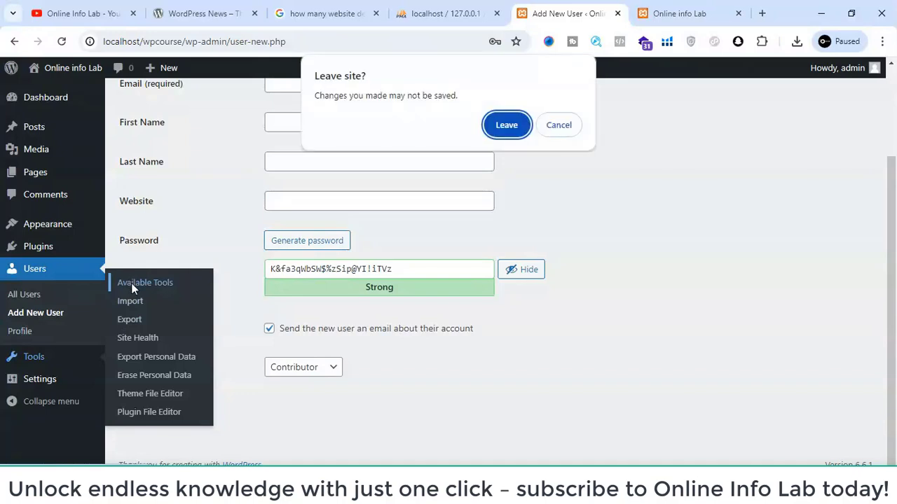
click(495, 133)
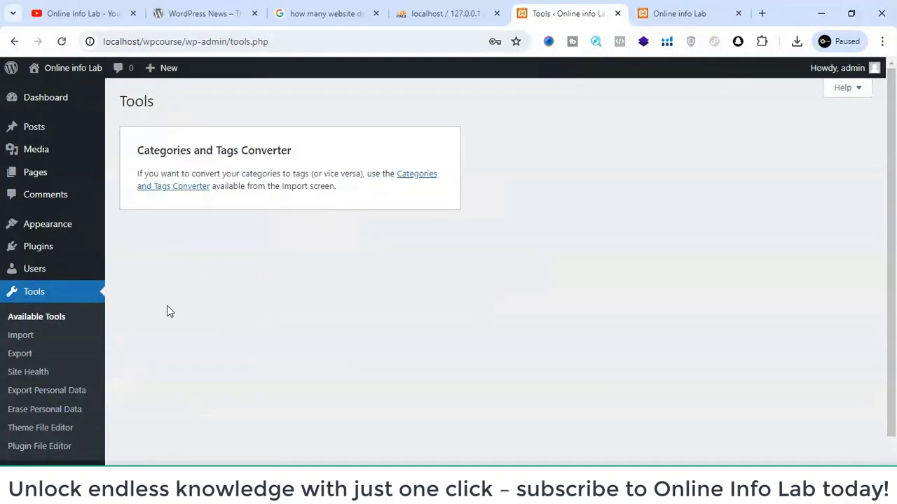
scroll(168, 310, down, 1)
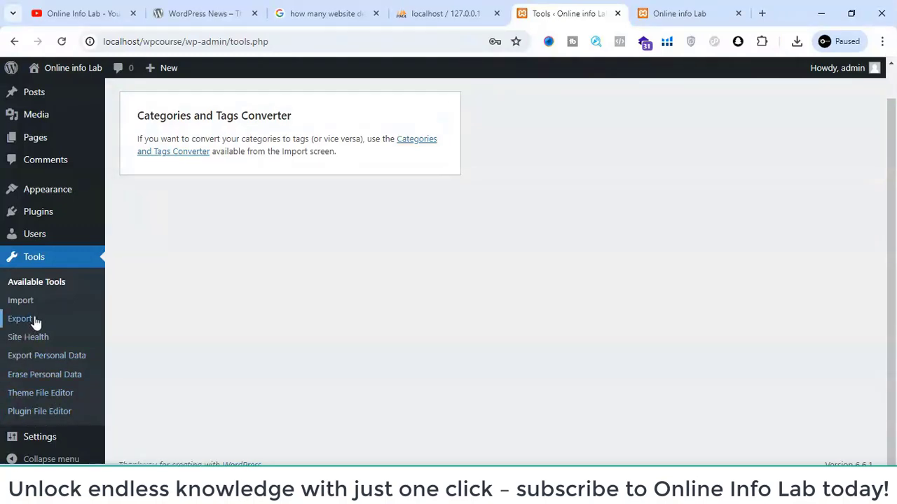
- Open the General settings and set the site's tagline to "online info lab"
mouse_move(44, 442)
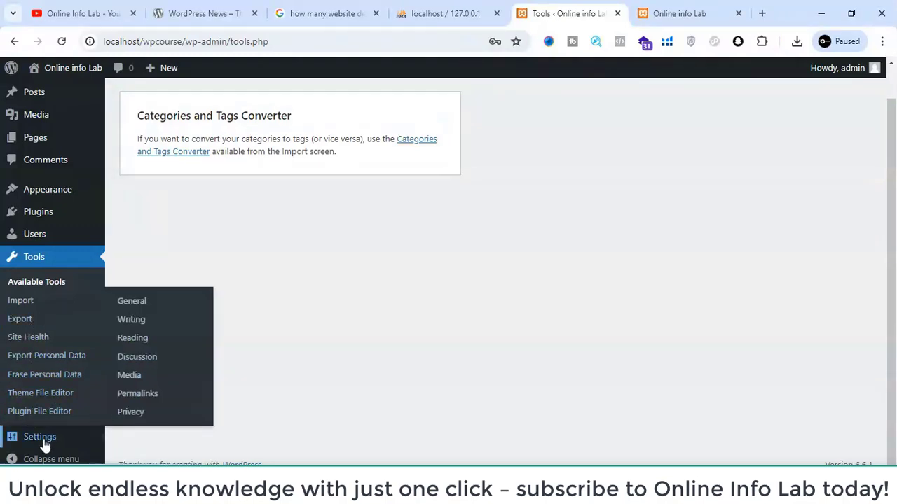
click(131, 305)
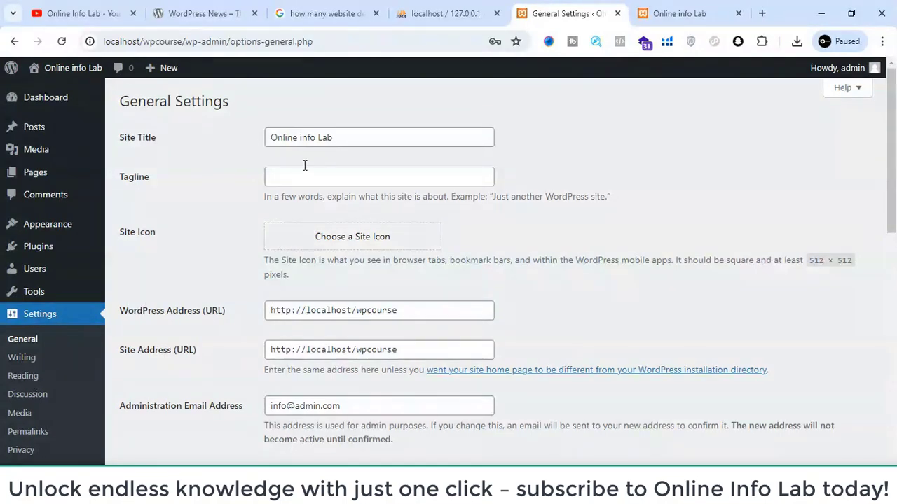
drag(341, 133, 194, 133)
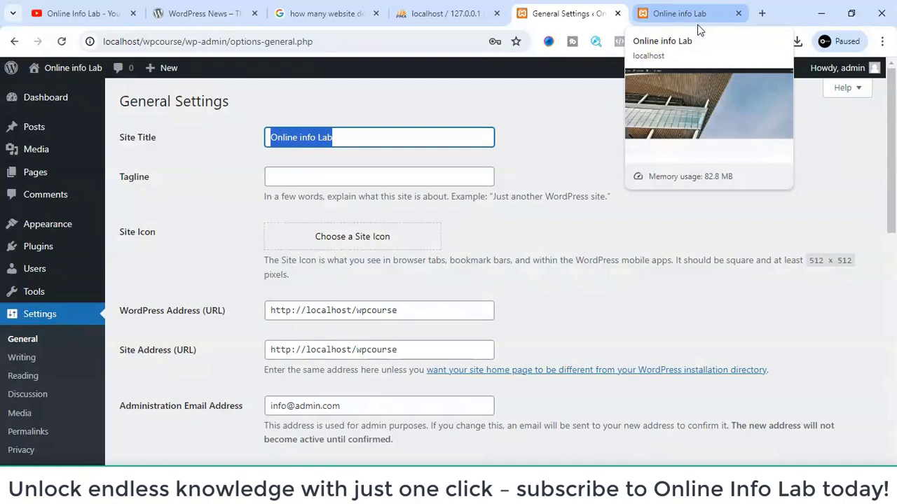
click(324, 173)
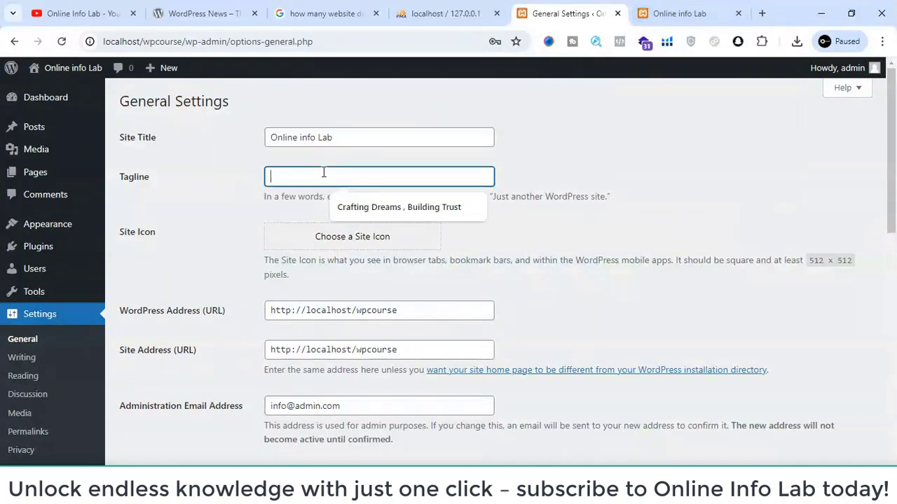
text(online n)
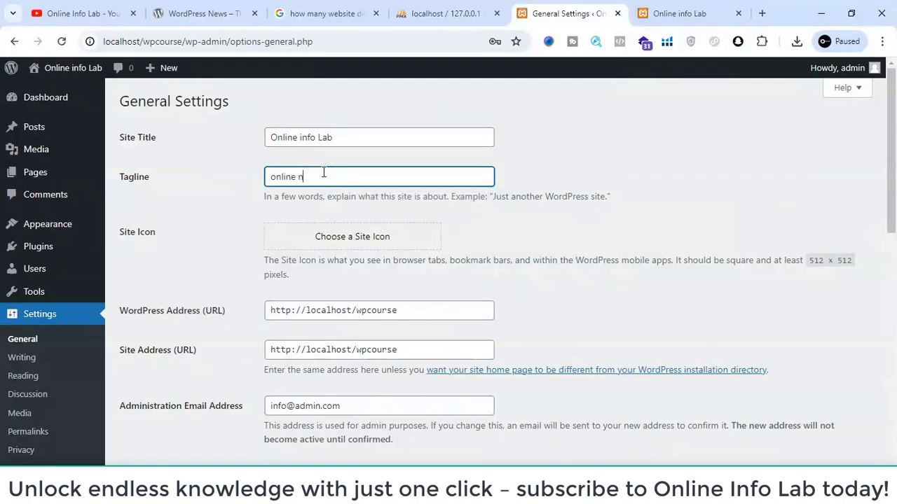
key(BackSpace)
text(info lab)
scroll(348, 254, down, 1)
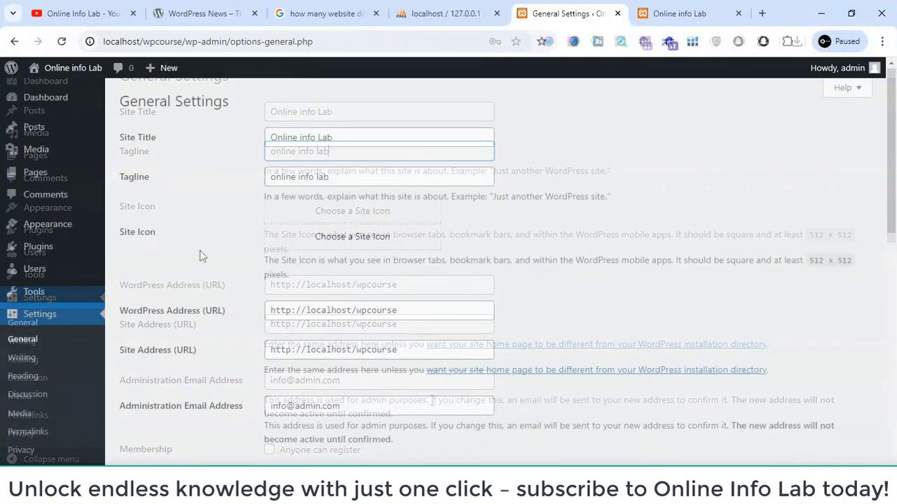
- Open the WordPress Address (URL) from the General settings in a new browser tab and compare it with the already open site front end
scroll(200, 250, down, 2)
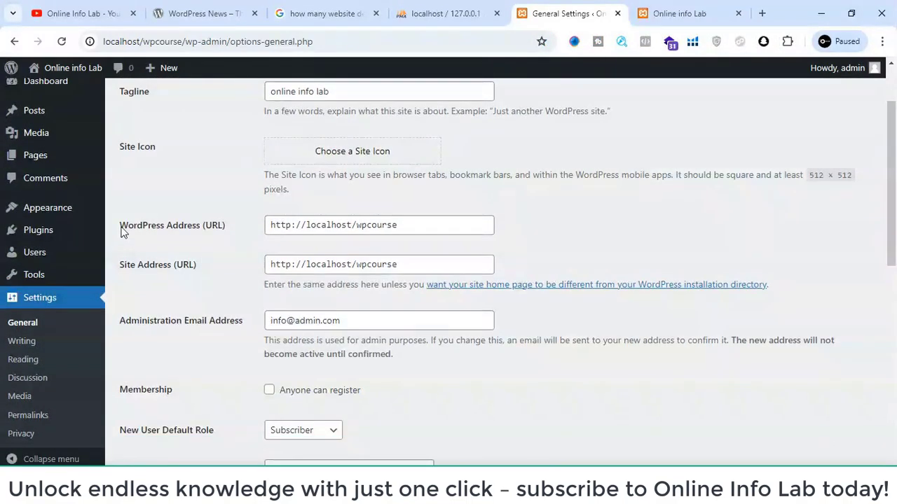
drag(120, 229, 210, 228)
drag(423, 227, 760, 8)
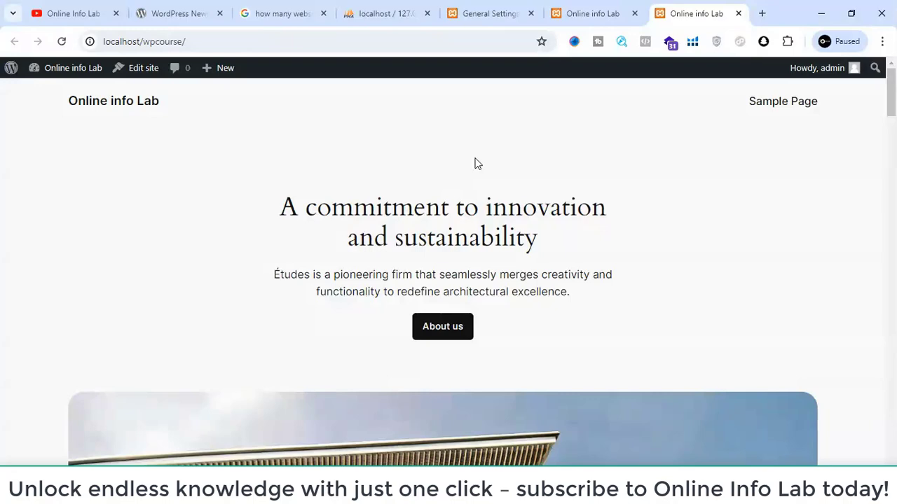
click(610, 7)
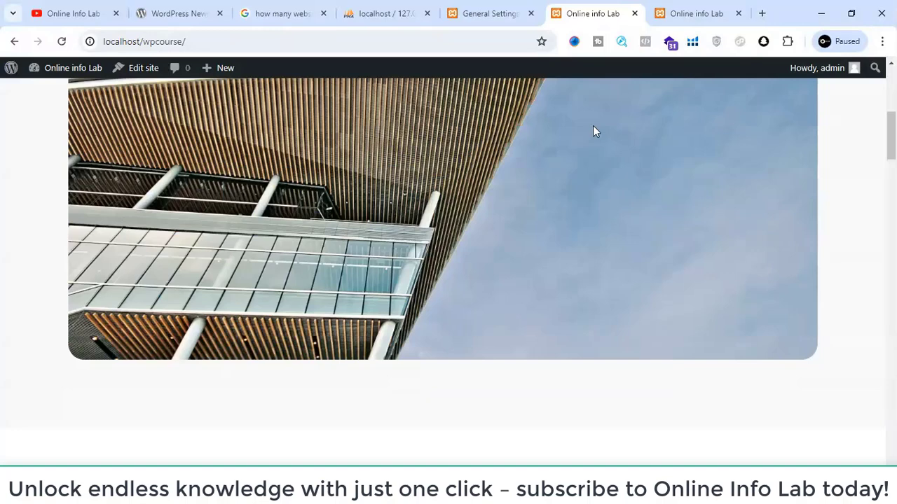
- Return to the General settings and examine the Administration Email Address field
click(493, 9)
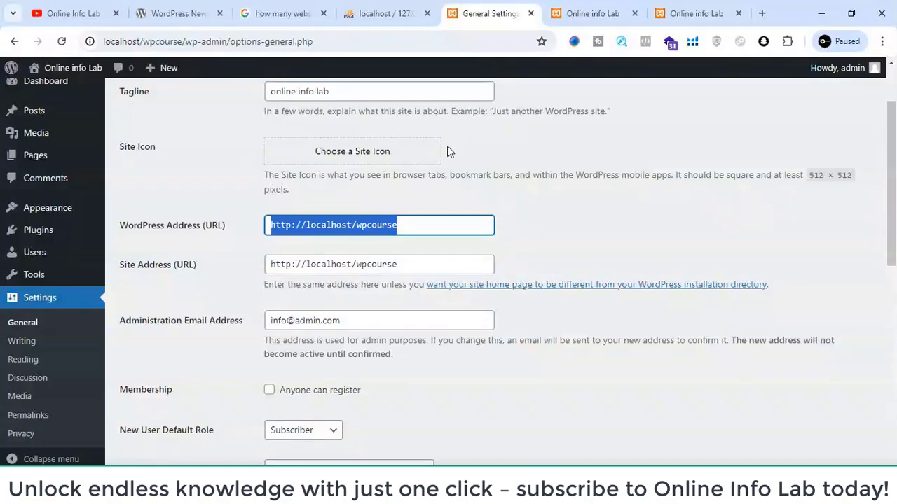
scroll(418, 240, down, 2)
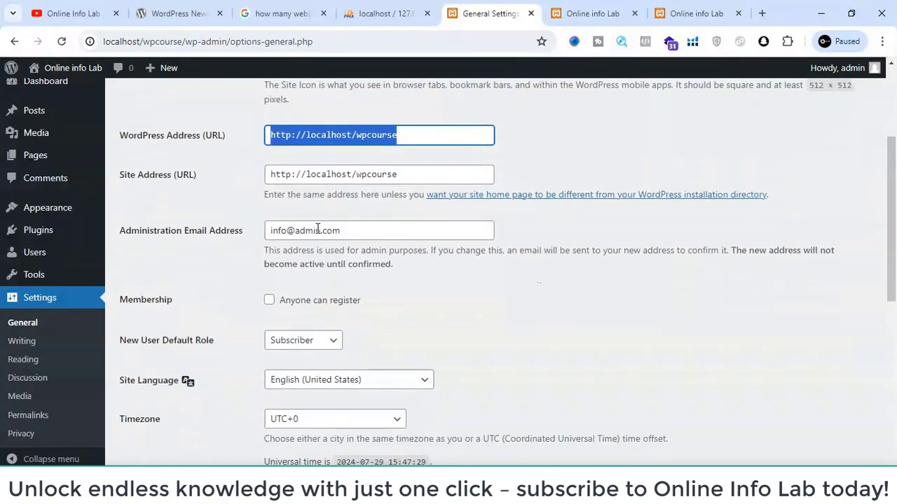
drag(341, 230, 247, 243)
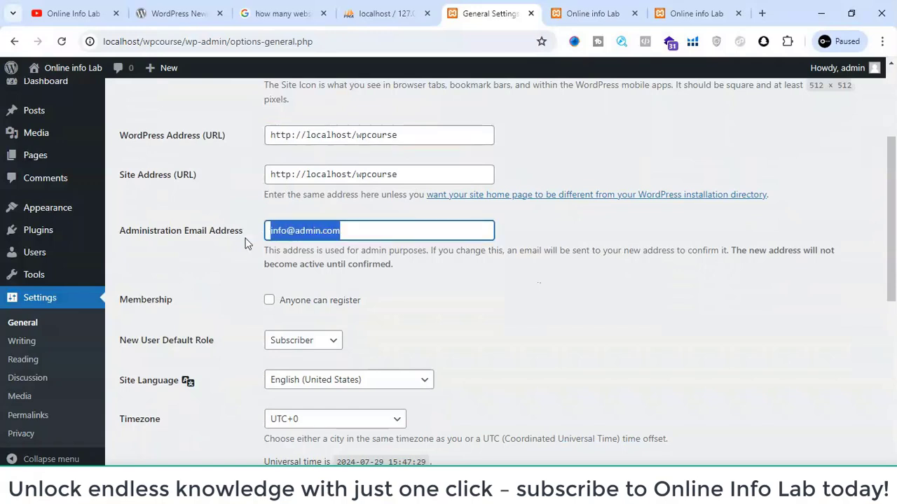
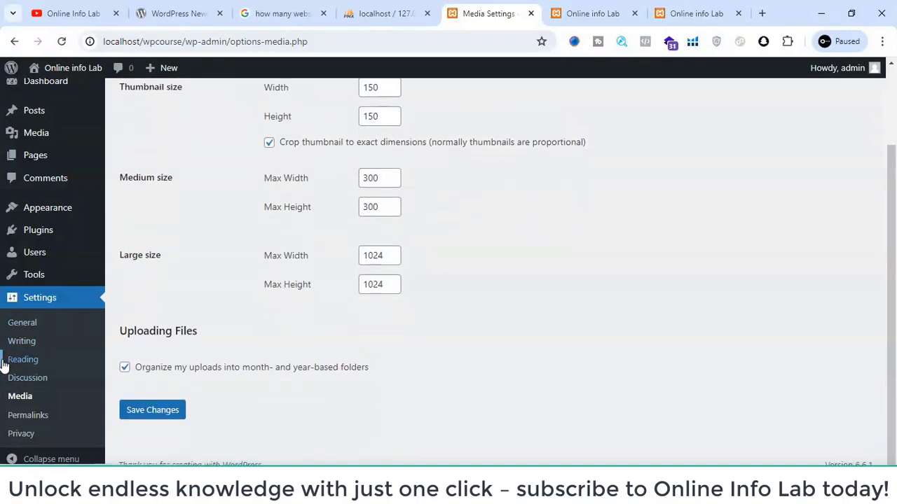
- Open the Permalink settings and look over the available permalink structures and optional base fields
click(20, 418)
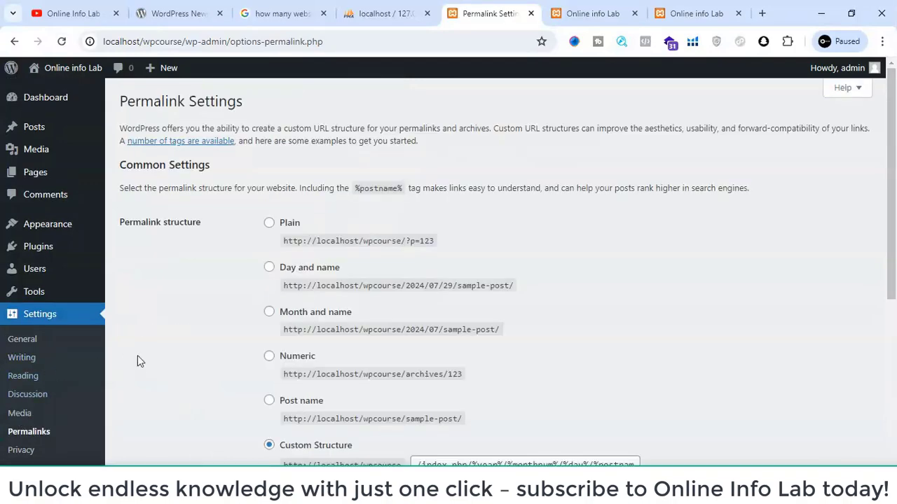
scroll(166, 333, down, 3)
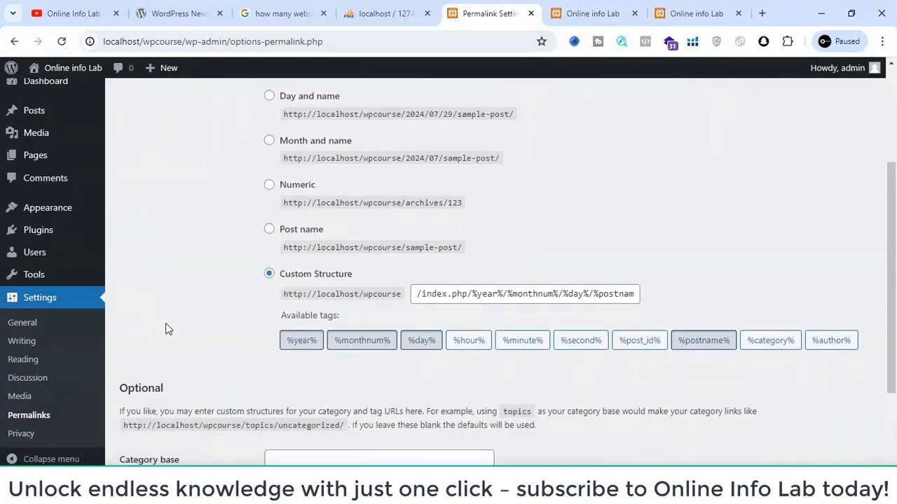
scroll(165, 323, down, 2)
scroll(274, 100, up, 4)
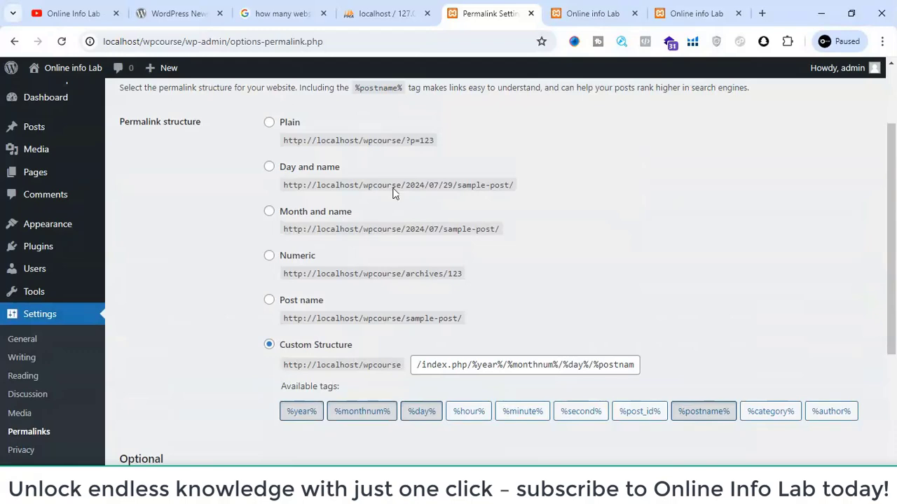
- Check the local site front end's address, and reduce the open WordPress News page's URL to load the wordpress.org home page
click(604, 6)
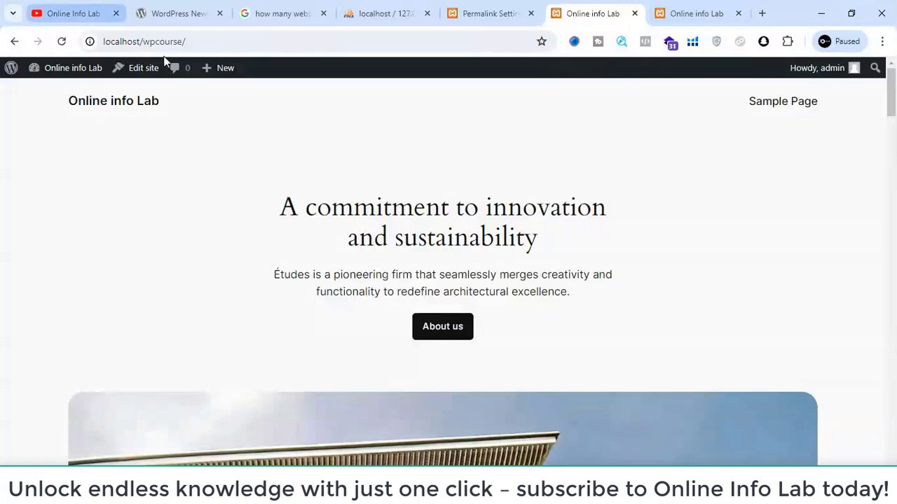
click(200, 43)
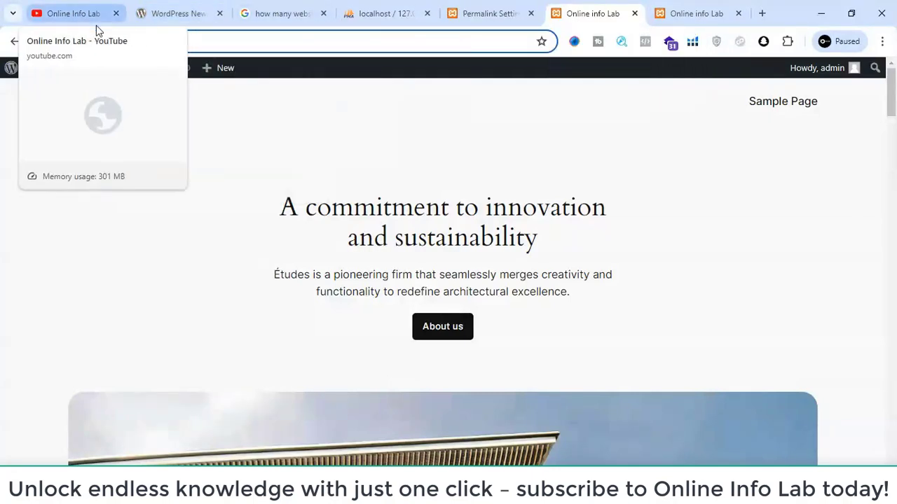
click(184, 6)
drag(190, 42, 166, 42)
key(BackSpace)
key(Return)
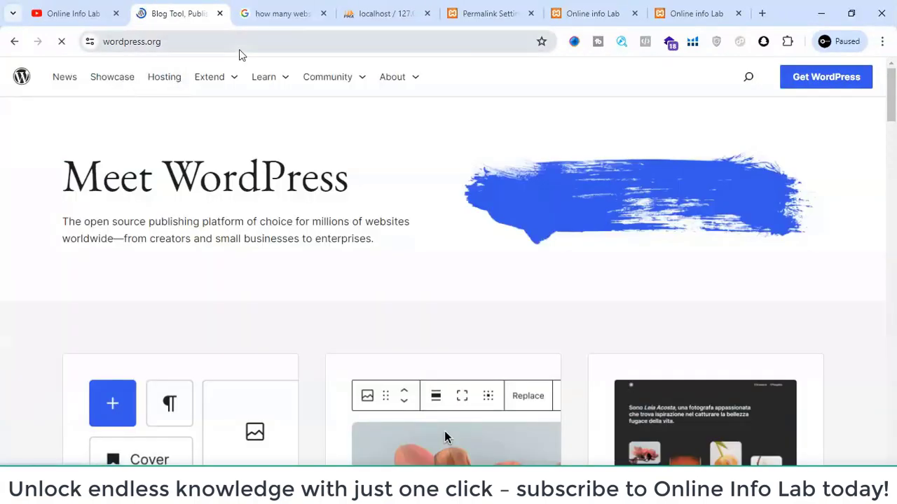
- Open the News and Showcase pages on wordpress.org and compare how the page name is appended to the domain in each URL
drag(189, 42, 105, 46)
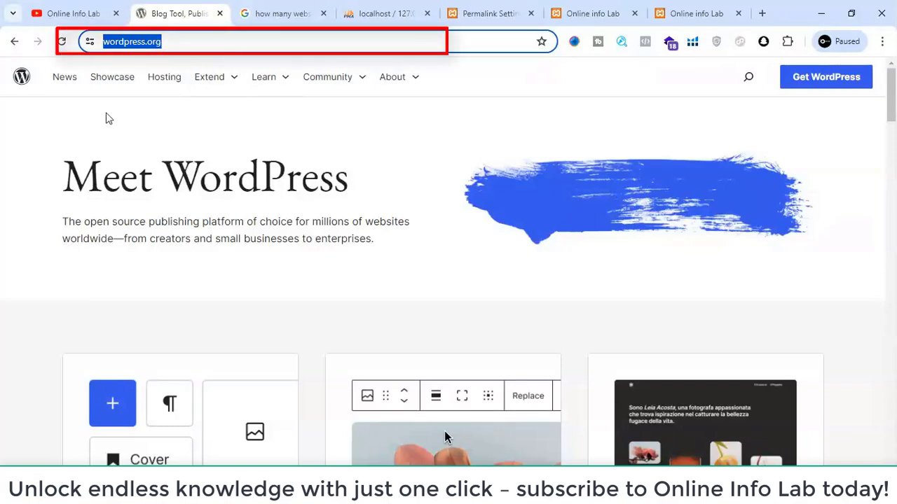
click(68, 84)
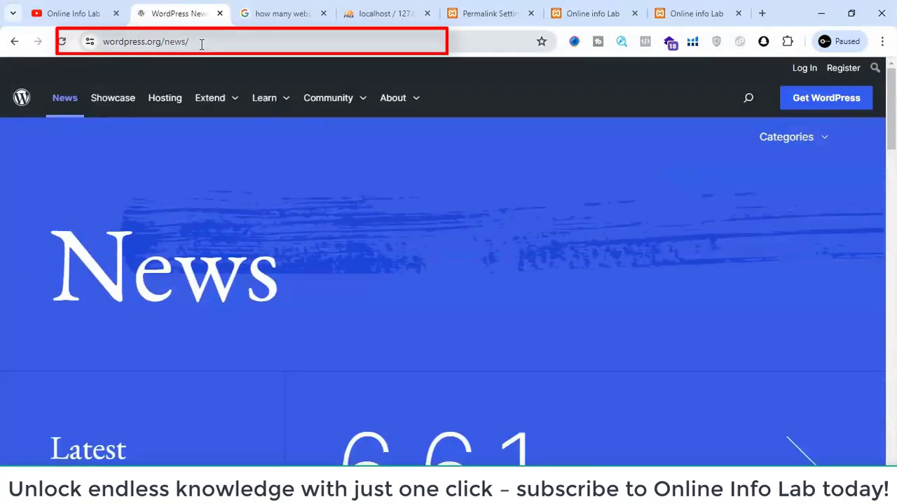
drag(200, 45, 166, 43)
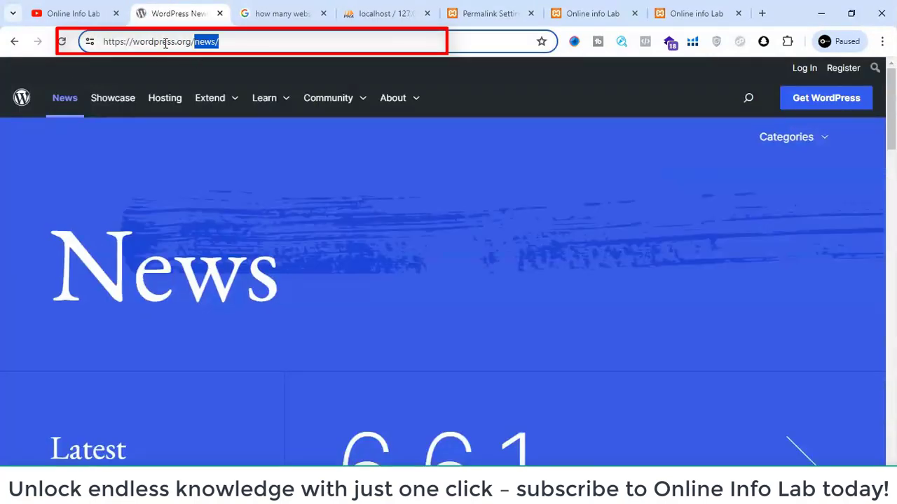
click(128, 102)
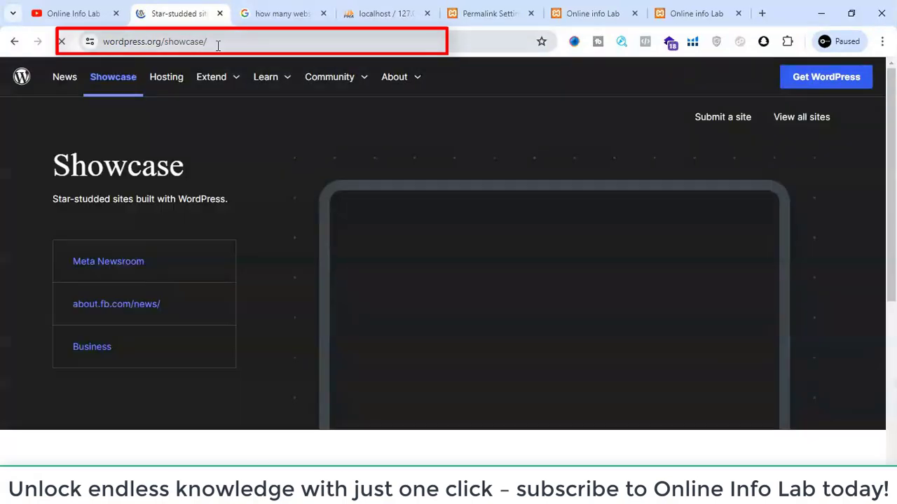
drag(207, 43, 166, 54)
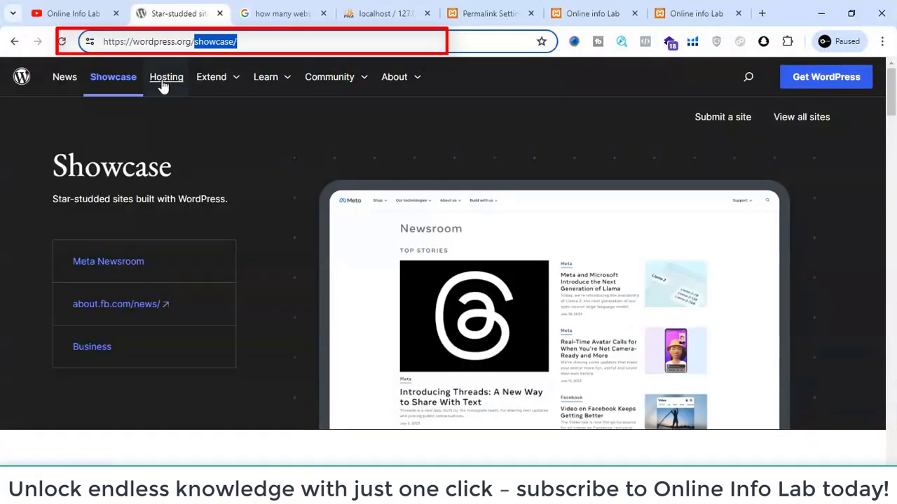
- Open the Hosting page on wordpress.org, look through its recommended hosts, and examine the page name in its URL
click(162, 80)
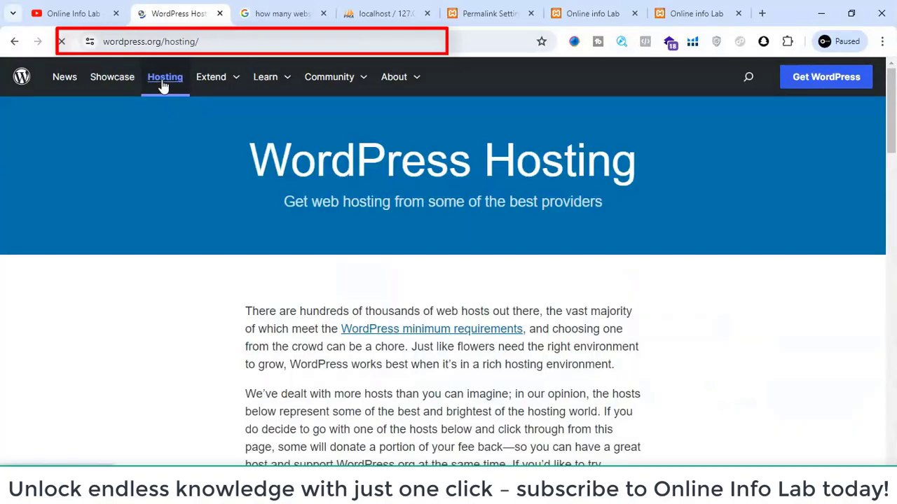
scroll(254, 133, down, 3)
scroll(253, 134, up, 3)
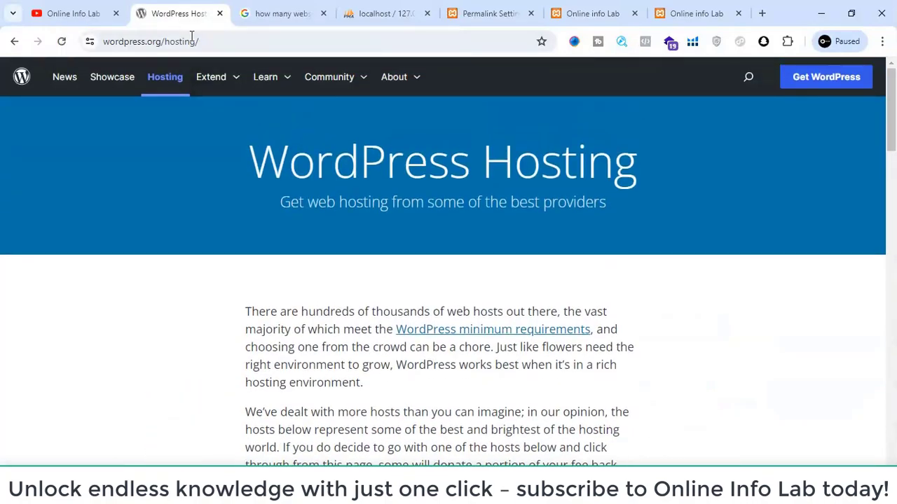
scroll(257, 306, down, 10)
scroll(256, 305, down, 15)
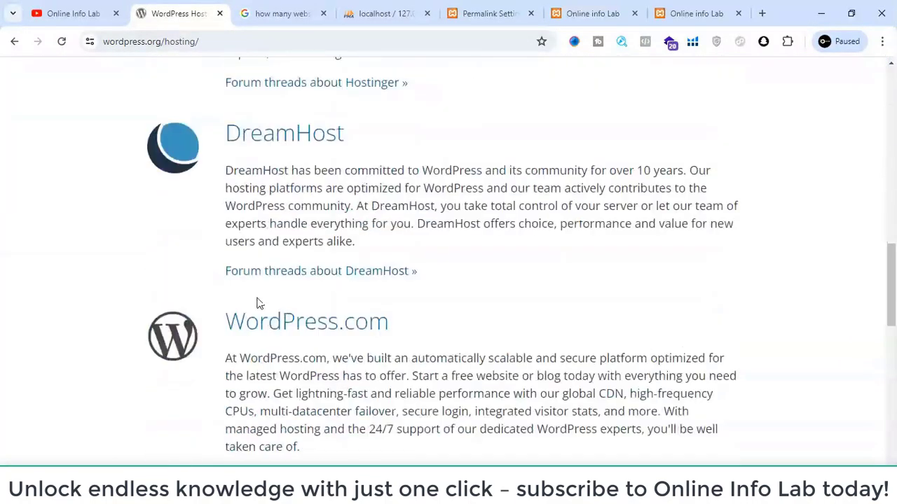
scroll(248, 289, up, 4)
scroll(246, 287, up, 9)
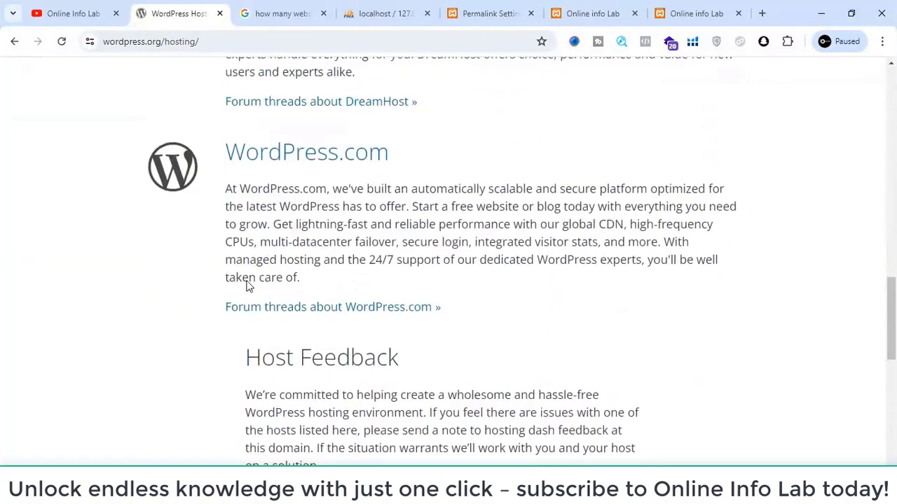
scroll(248, 233, up, 10)
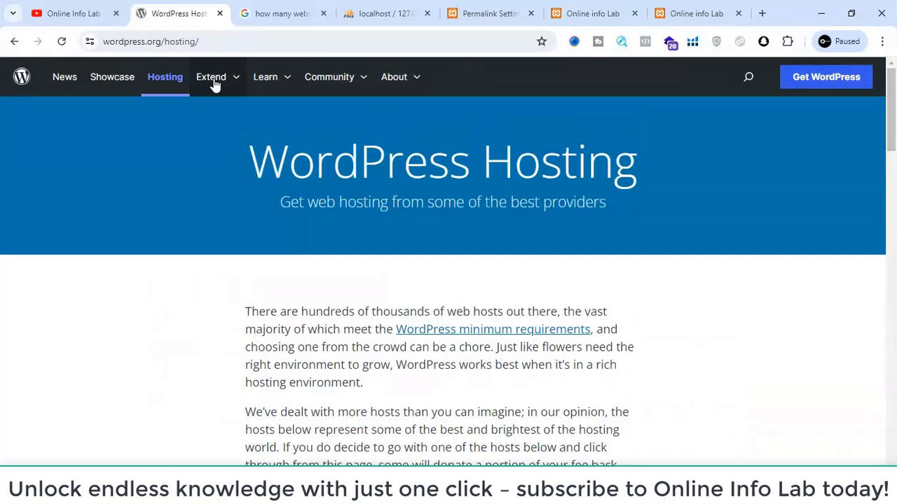
click(270, 80)
drag(205, 40, 160, 40)
- Return to the local site's Permalink settings and review the common permalink structures
click(553, 9)
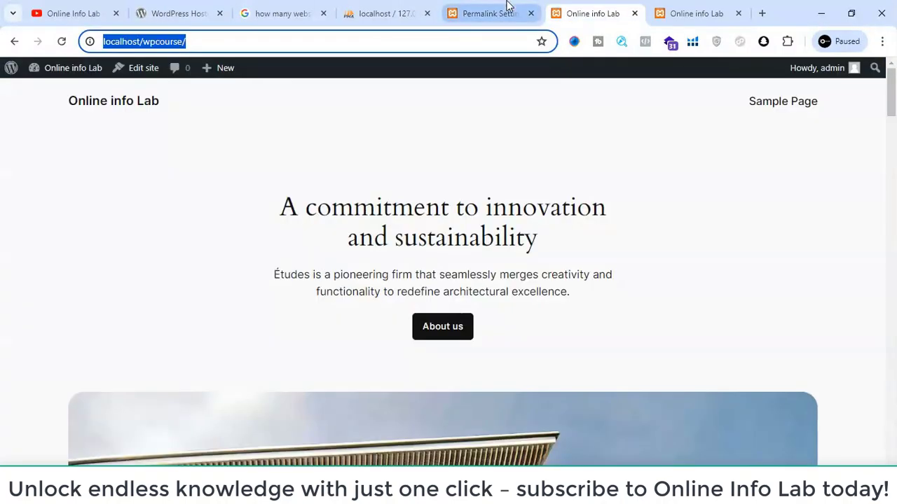
click(505, 11)
scroll(465, 250, up, 2)
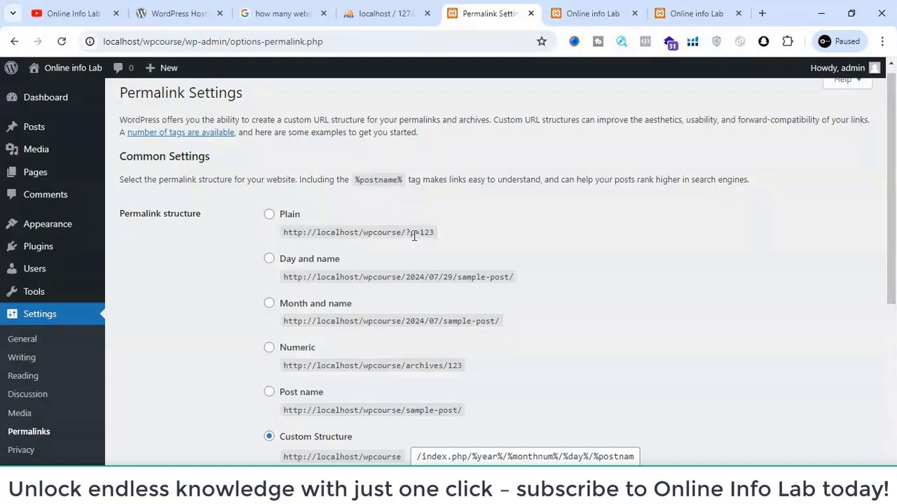
- Try the Day and name permalink structure and examine the date part of its sample URL and the available tags
click(268, 261)
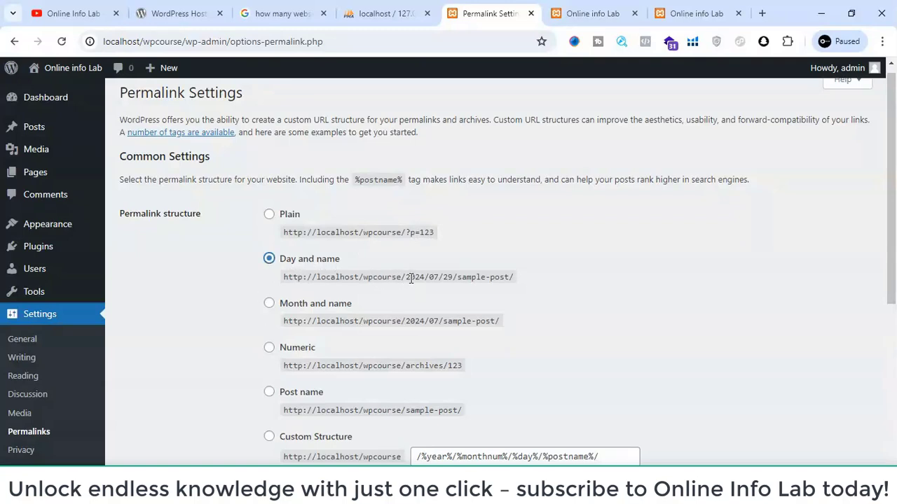
drag(406, 276, 456, 276)
click(456, 277)
scroll(269, 309, down, 2)
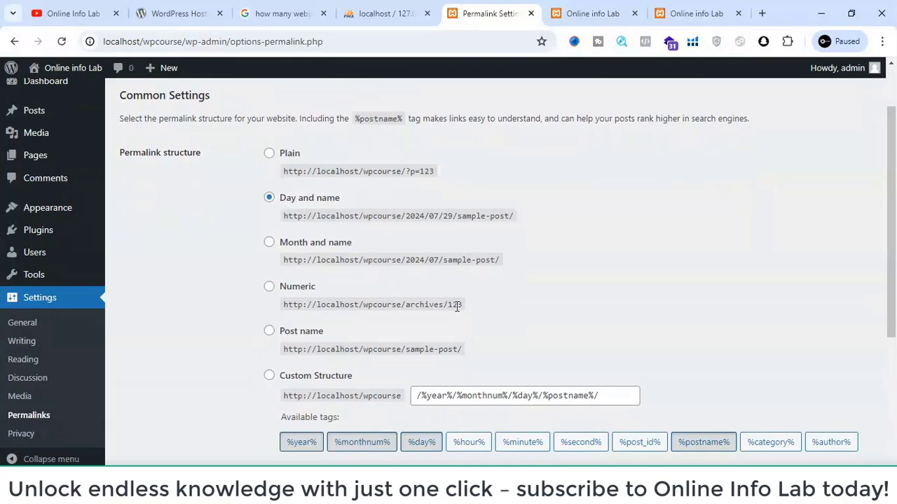
scroll(456, 307, down, 2)
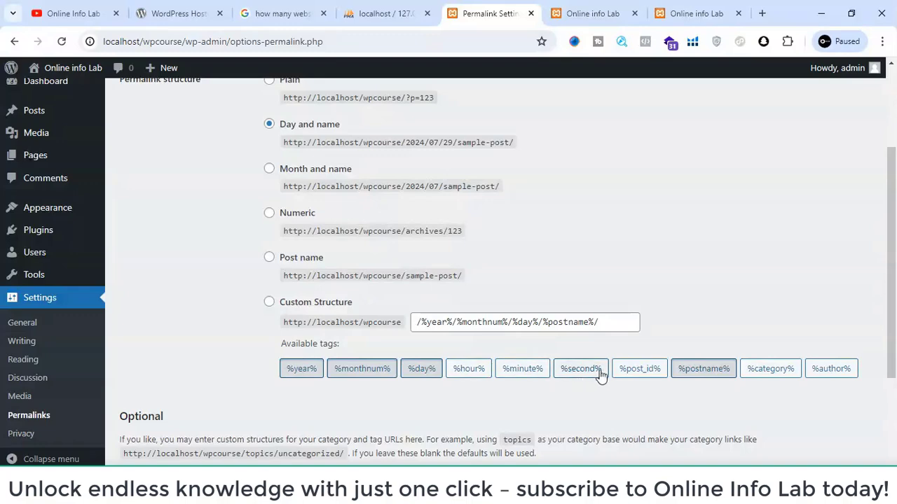
scroll(727, 364, down, 3)
scroll(537, 290, up, 3)
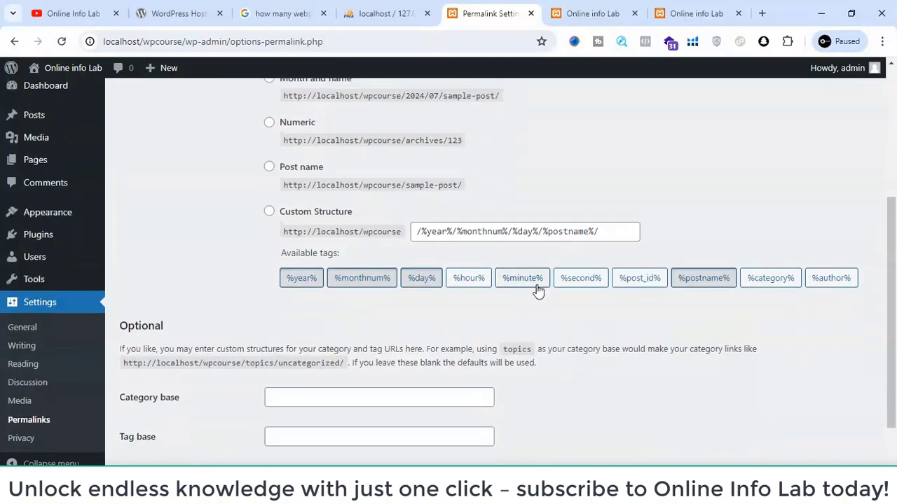
- Set the permalink structure to Post name, check the site front end, and save the permalink changes
click(268, 280)
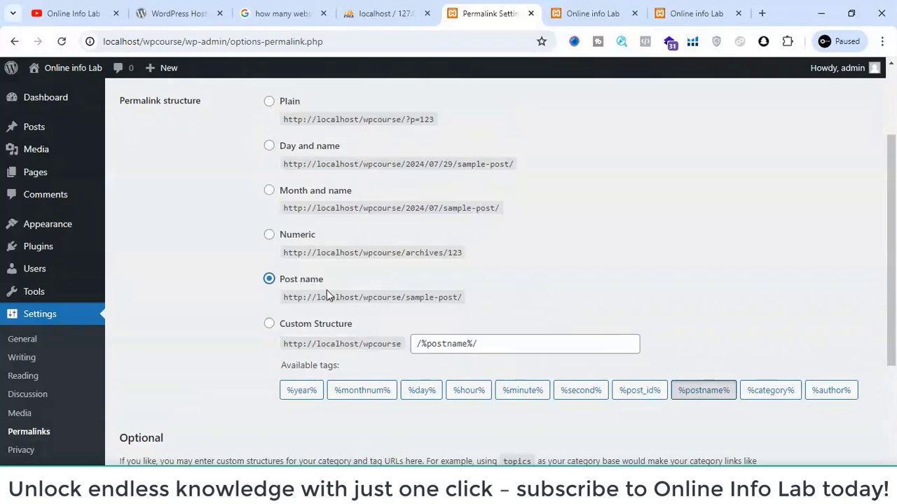
click(597, 11)
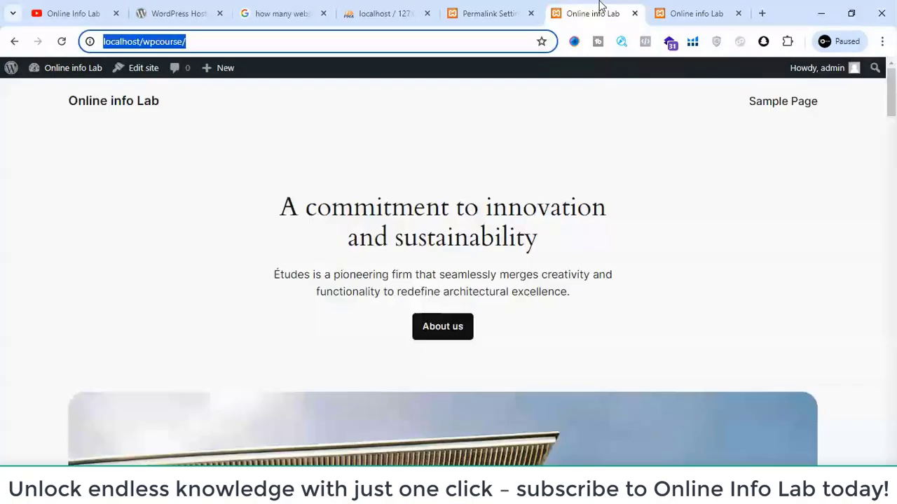
click(525, 6)
scroll(456, 181, down, 3)
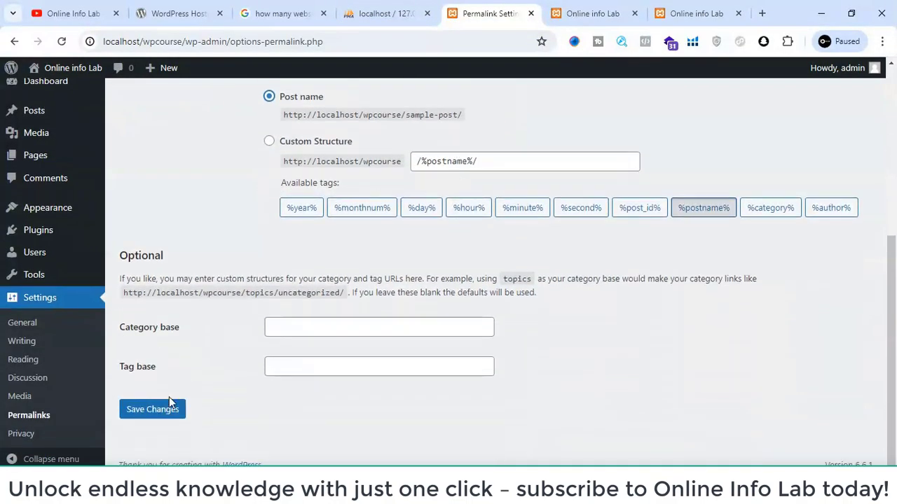
click(160, 421)
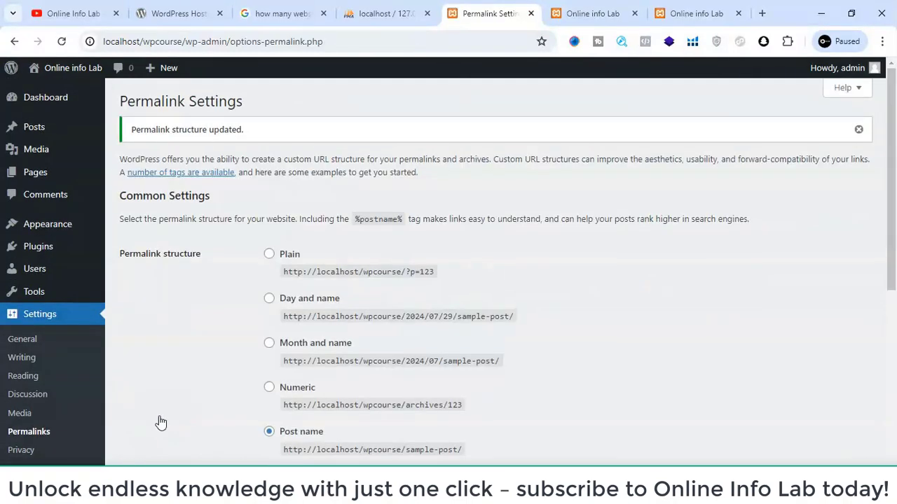
- Open the Privacy settings and look over the options for creating or changing the Privacy Policy page
scroll(161, 422, down, 4)
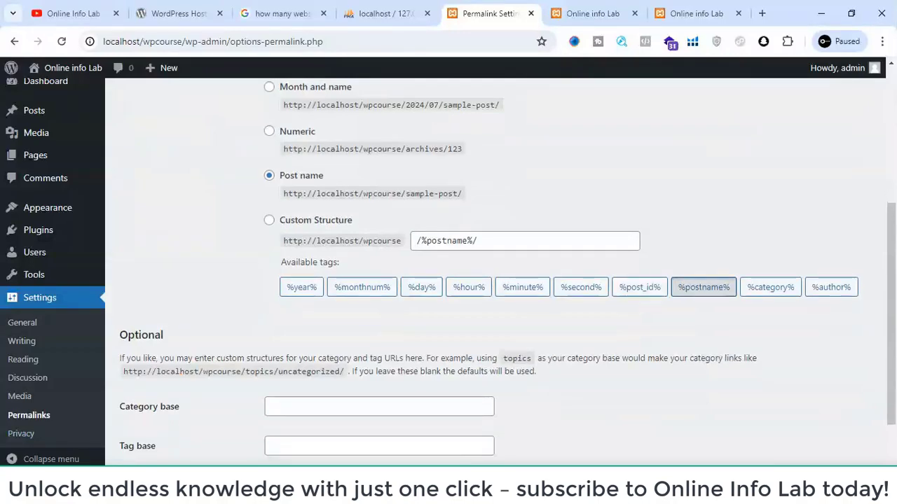
click(20, 442)
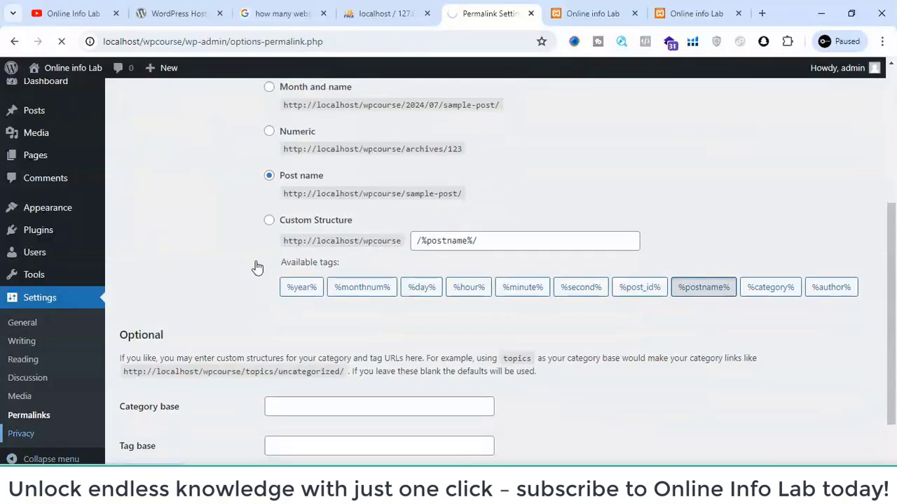
scroll(271, 200, down, 1)
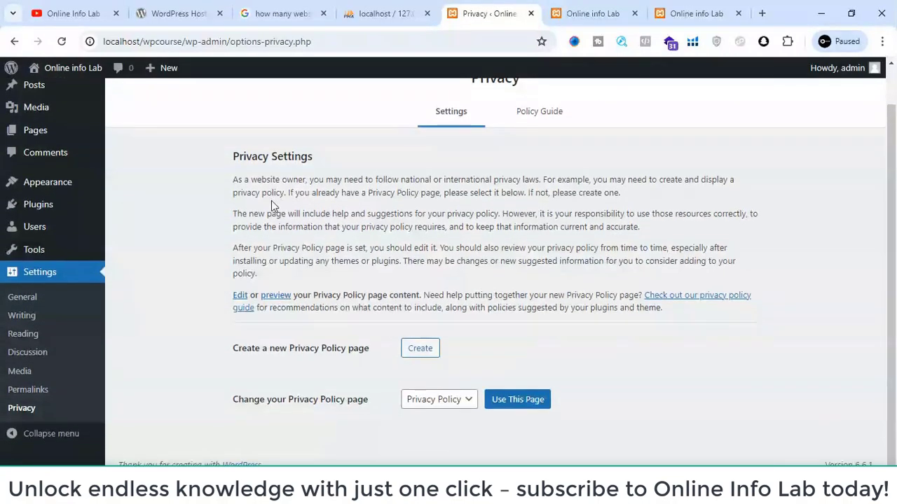
scroll(273, 203, up, 1)
scroll(273, 202, down, 1)
scroll(532, 115, up, 1)
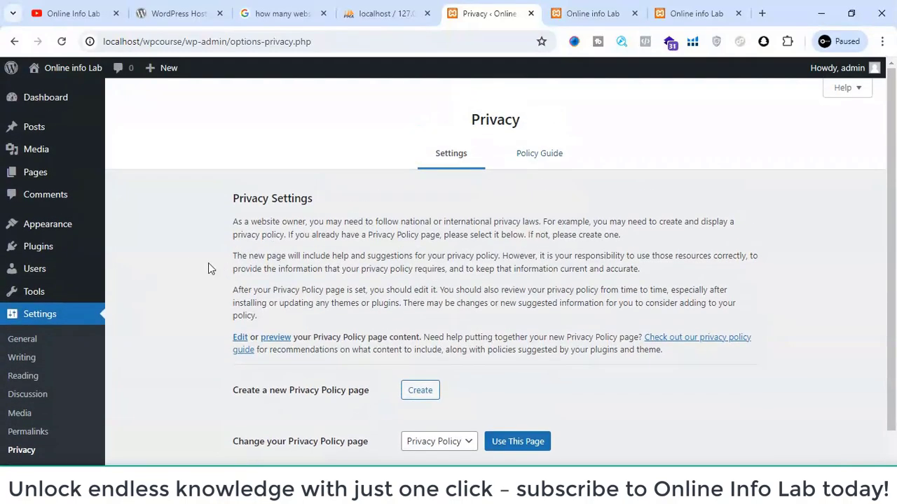
- Open the Themes page of the Appearance section to view the installed themes
mouse_move(15, 236)
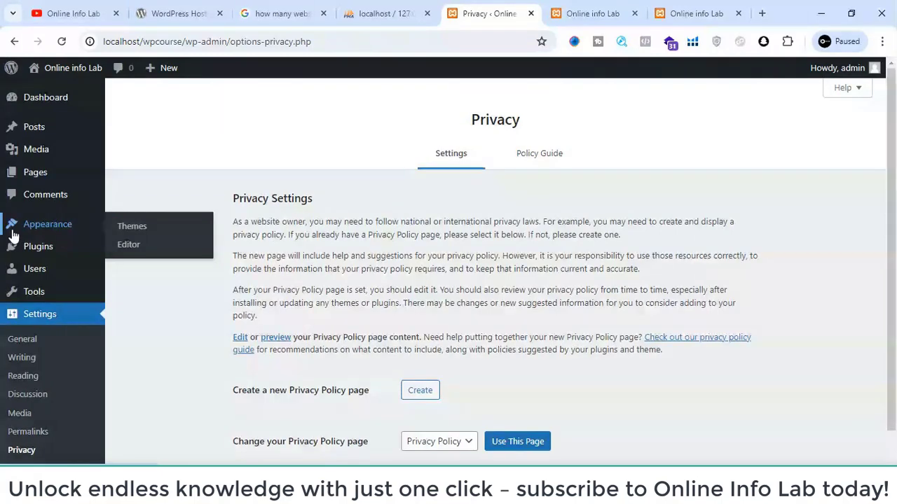
mouse_move(20, 160)
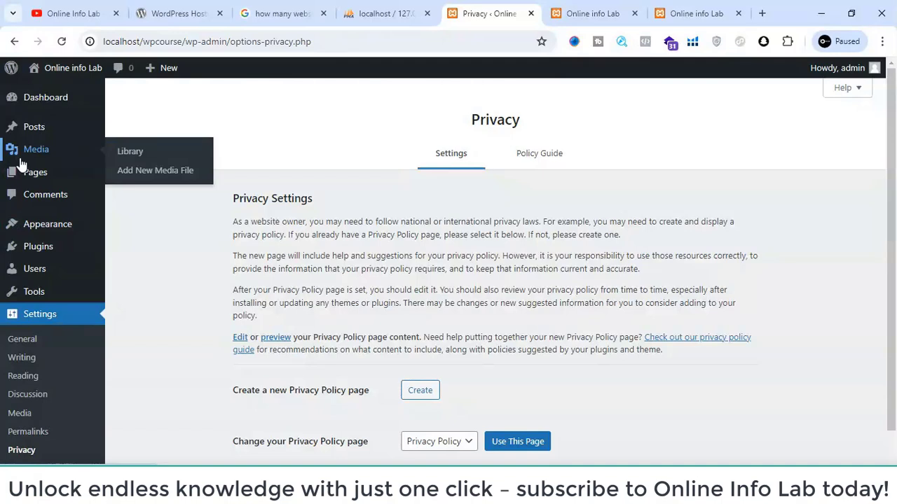
mouse_move(61, 236)
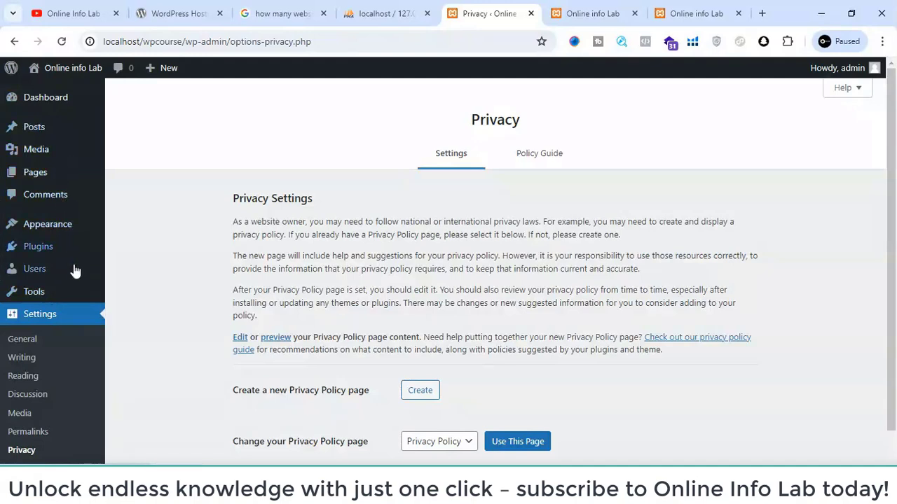
mouse_move(75, 272)
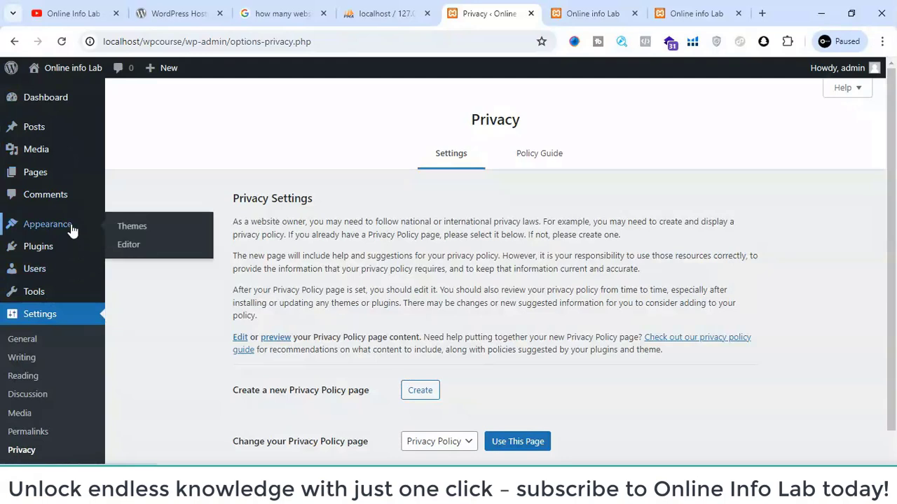
click(127, 230)
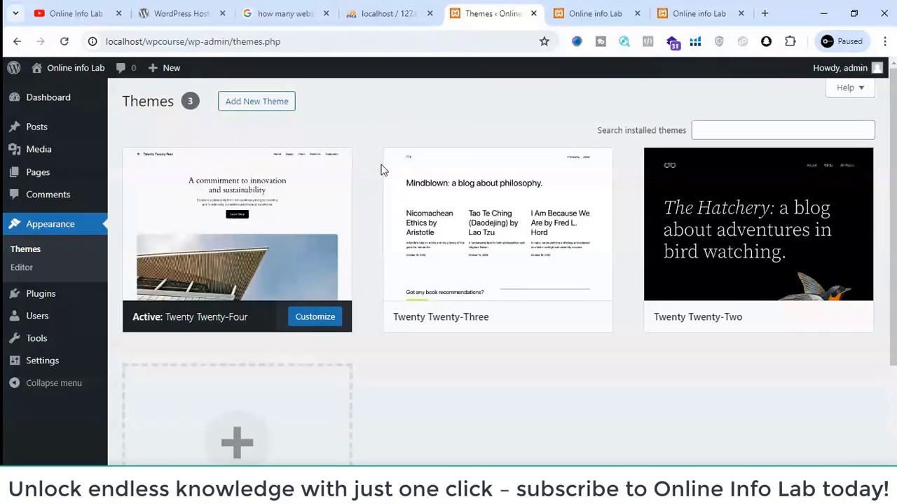
- Look over the recommended hosts on the WordPress.org hosting page and return to the installed themes page
click(179, 6)
scroll(418, 115, down, 12)
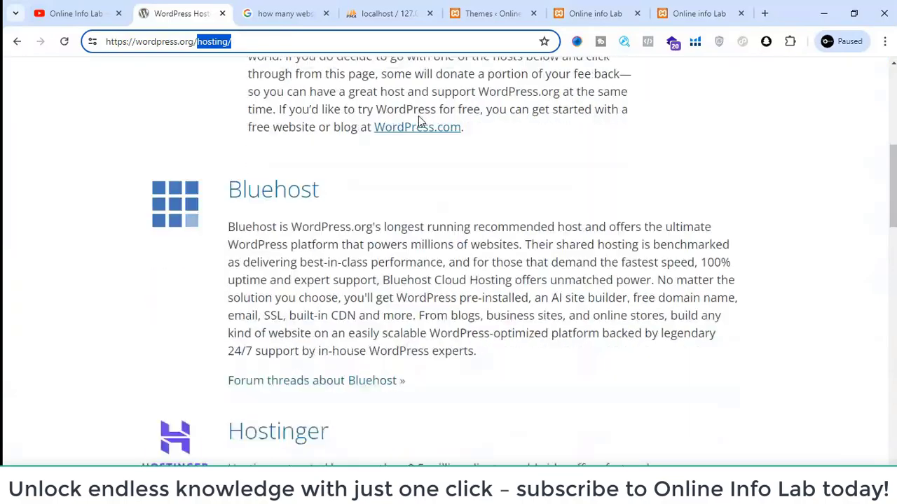
scroll(419, 120, down, 5)
scroll(418, 120, up, 10)
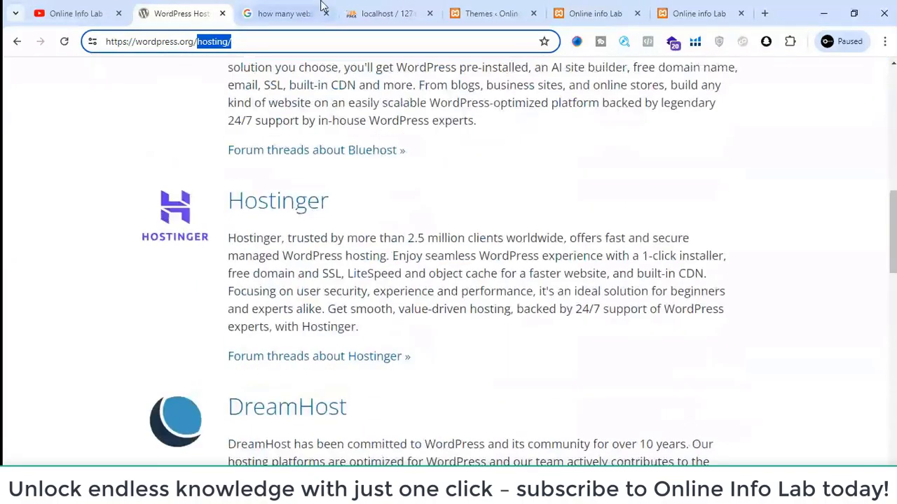
click(462, 6)
- Open the Add Themes page and browse the catalogue of popular themes down to Popularis Verse
mouse_move(561, 284)
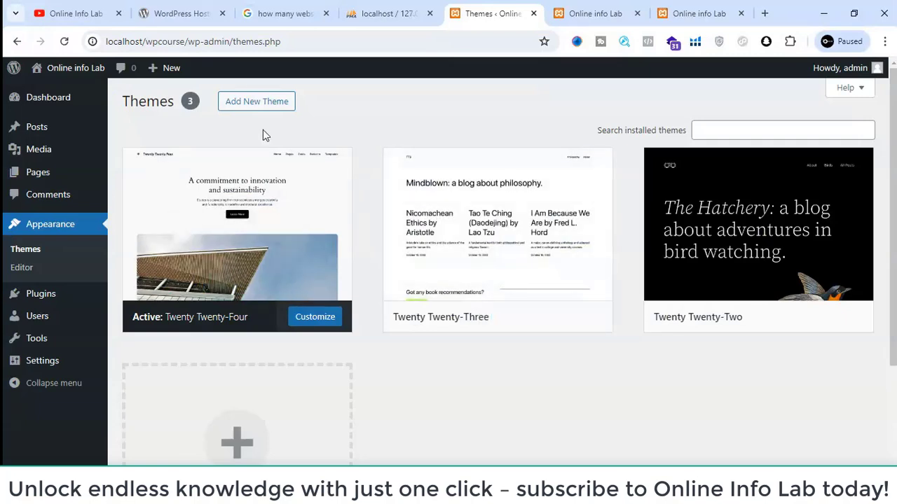
click(249, 105)
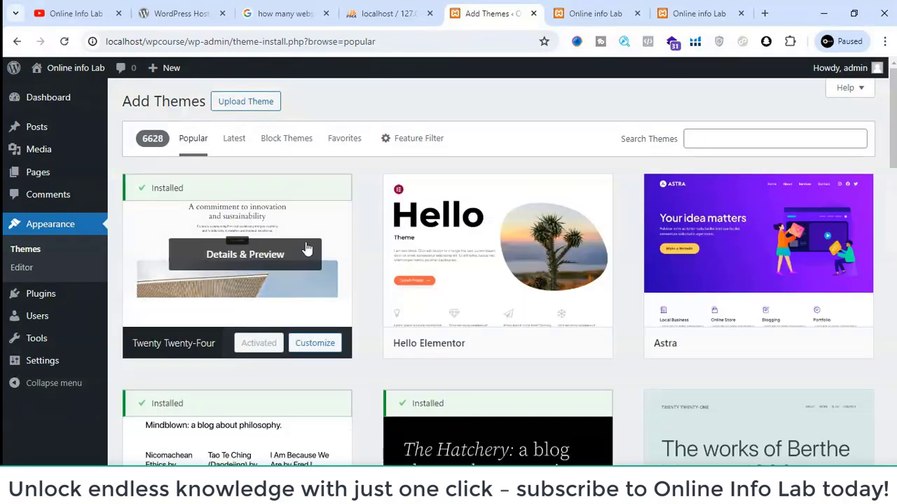
scroll(410, 271, down, 2)
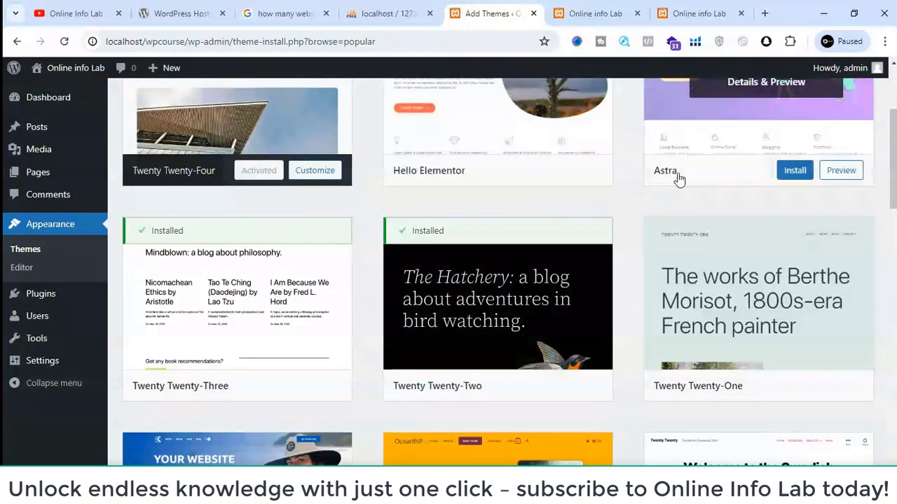
scroll(677, 181, down, 20)
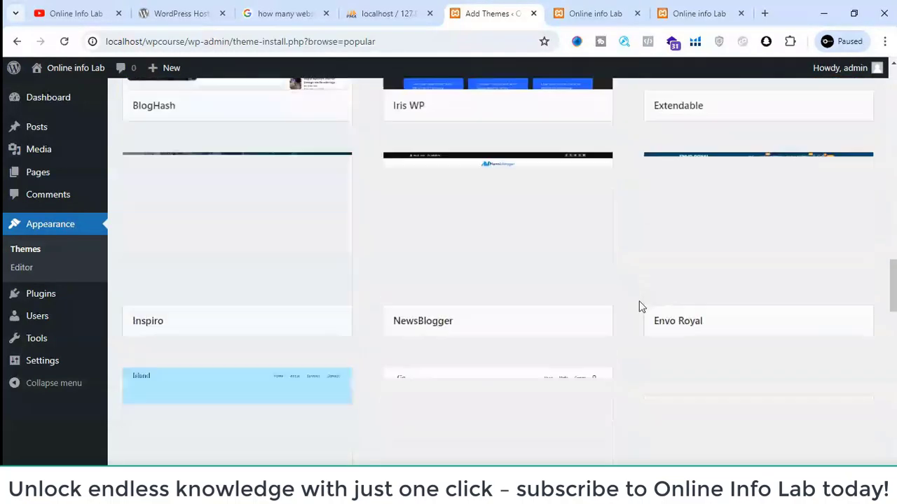
scroll(639, 306, down, 5)
scroll(639, 306, up, 8)
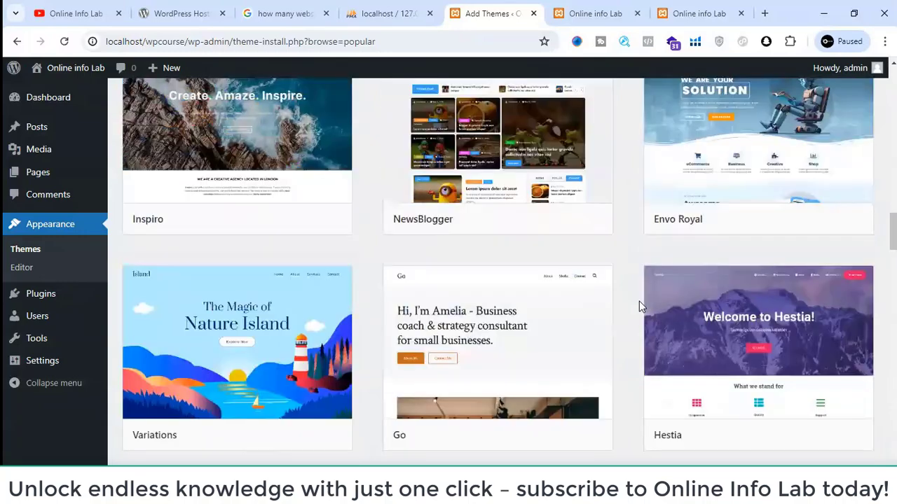
scroll(639, 300, up, 1)
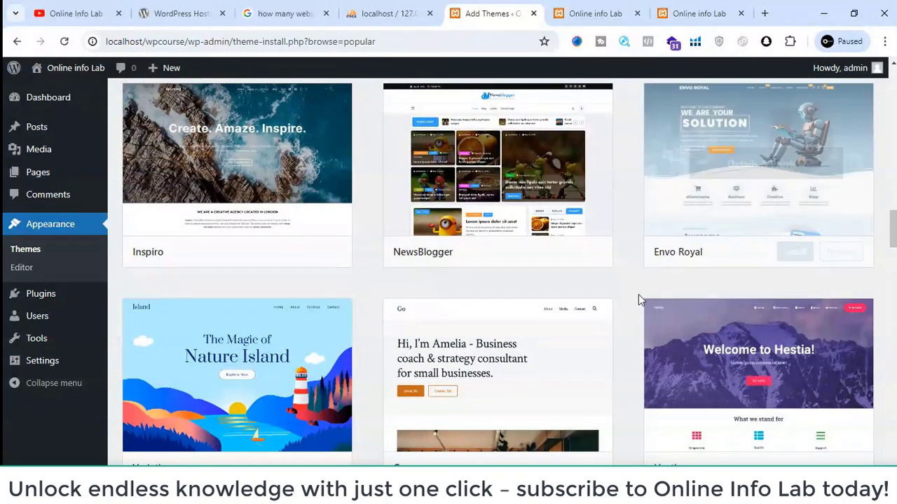
scroll(638, 299, down, 4)
scroll(639, 295, down, 15)
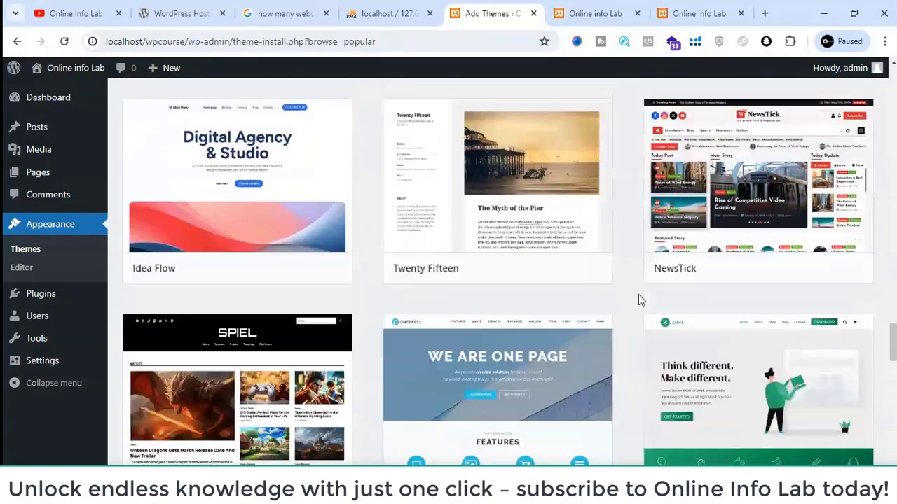
scroll(638, 298, down, 15)
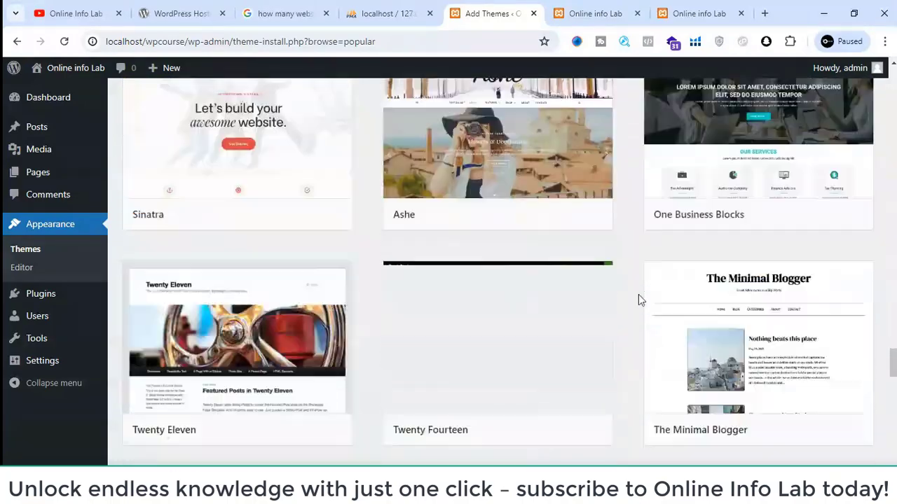
scroll(638, 294, down, 8)
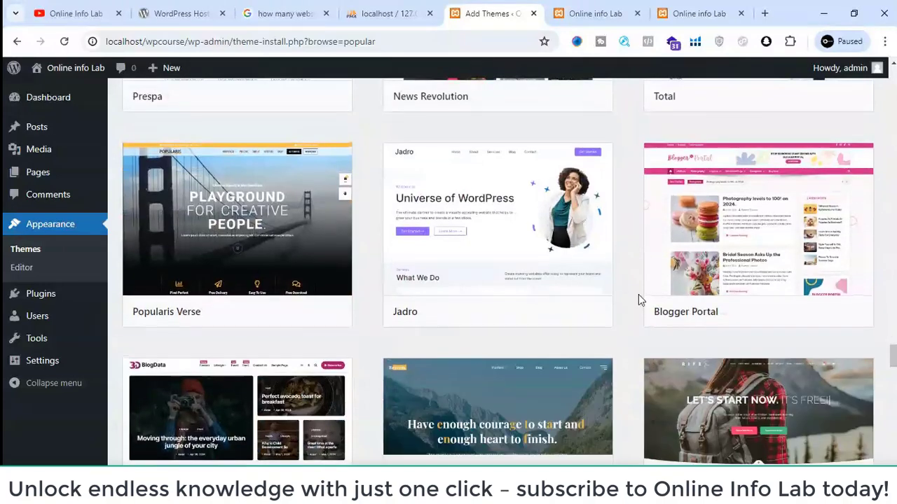
- Preview the Popularis Verse theme, read through its description, and close the preview
click(191, 222)
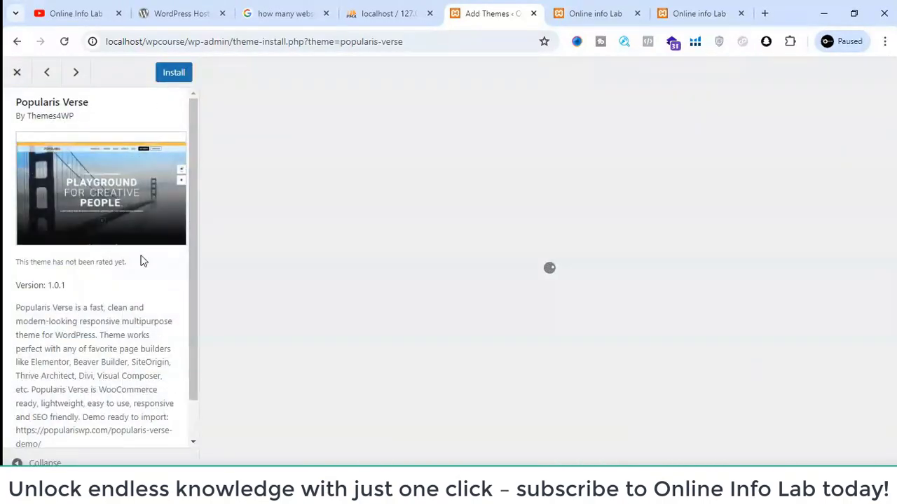
scroll(142, 260, down, 1)
scroll(361, 294, down, 10)
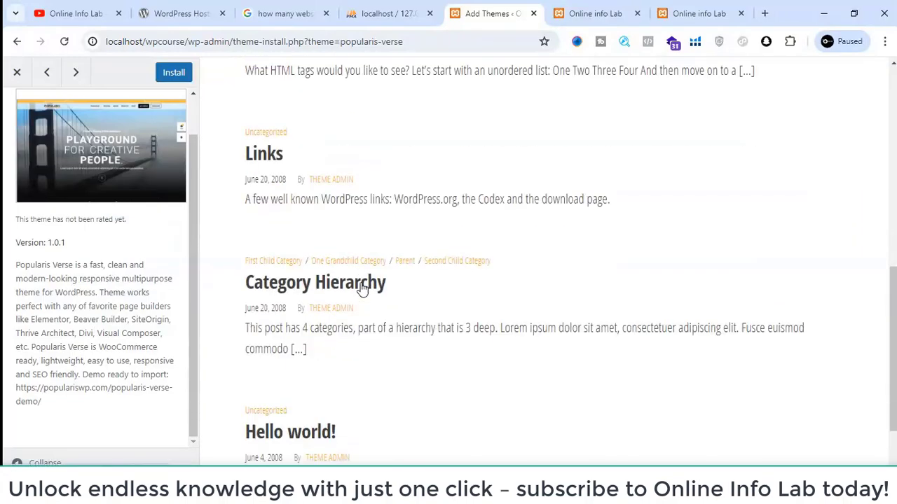
click(23, 79)
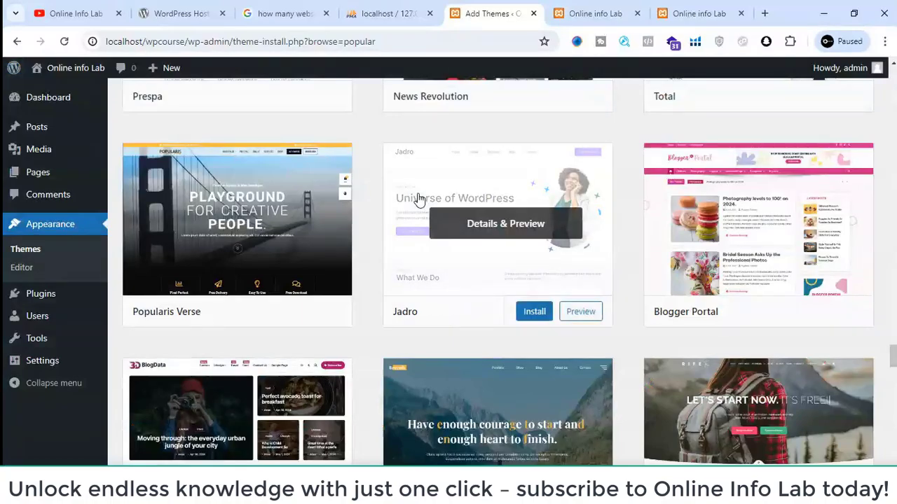
- Browse the popular themes back up to the start of the list and locate the Astra theme
scroll(711, 238, up, 15)
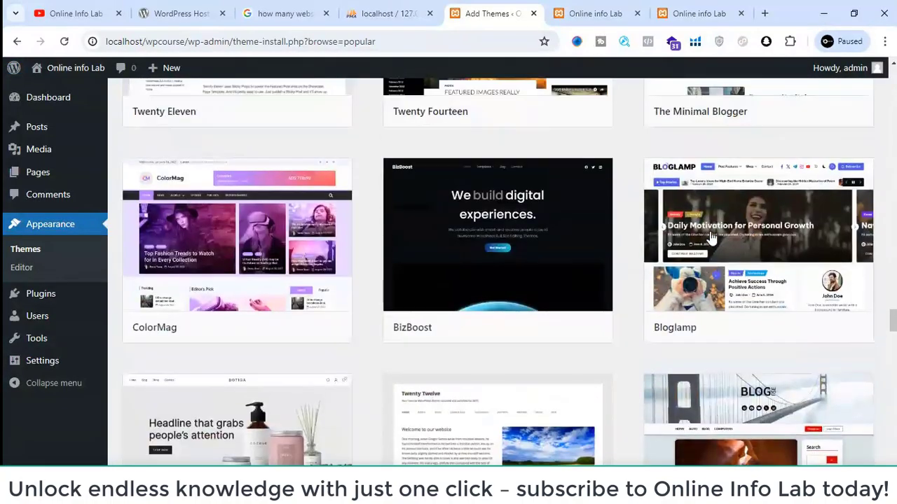
scroll(711, 238, up, 3)
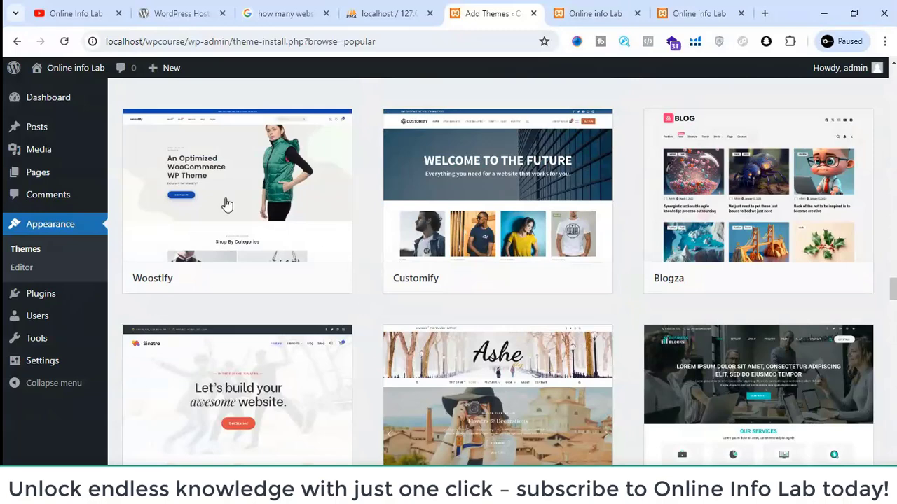
mouse_move(260, 170)
scroll(371, 255, up, 8)
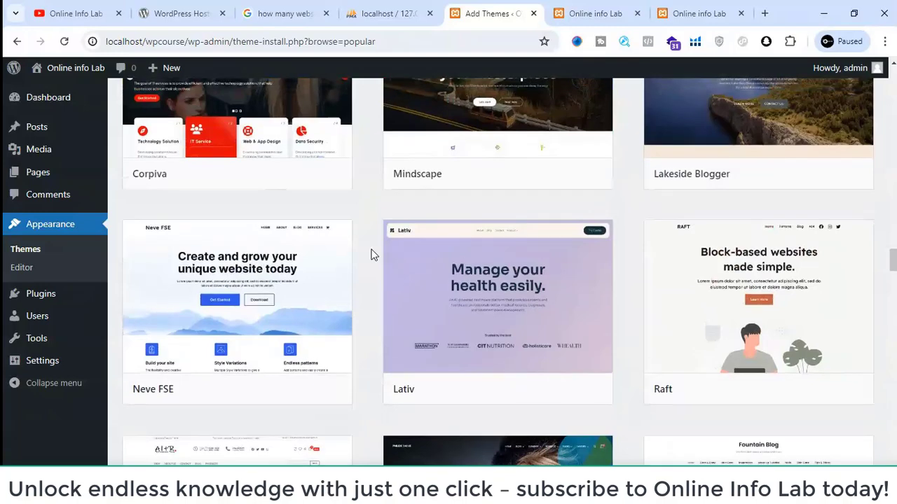
scroll(371, 254, up, 2)
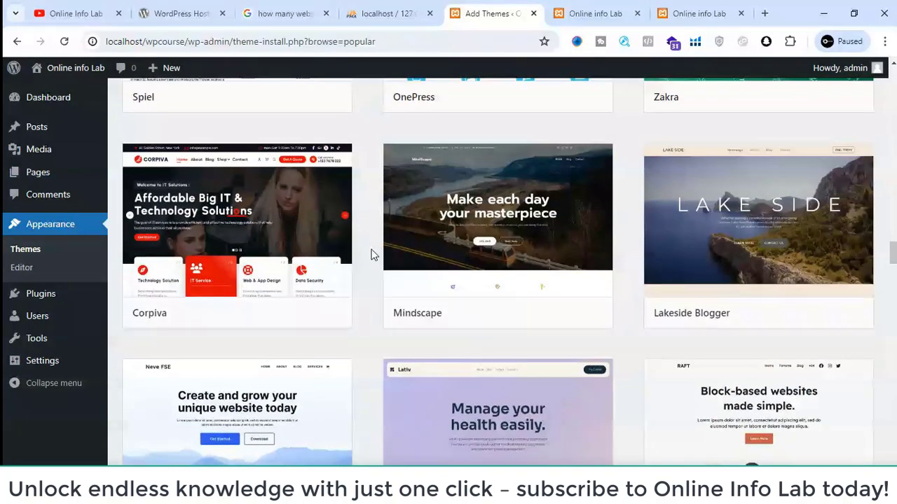
scroll(372, 254, up, 4)
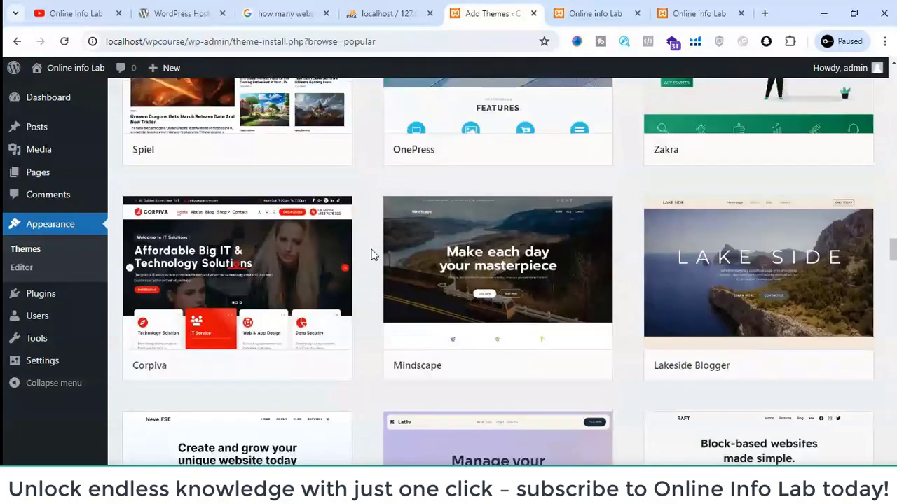
scroll(372, 254, up, 12)
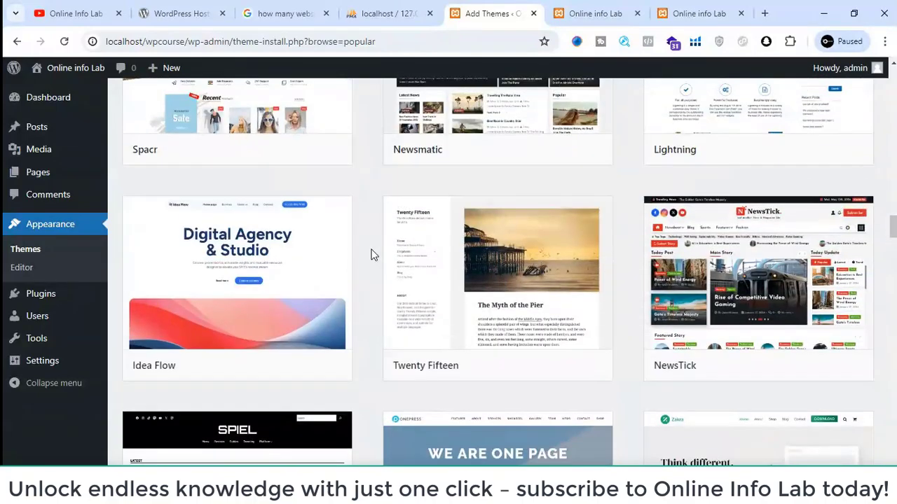
scroll(371, 254, up, 12)
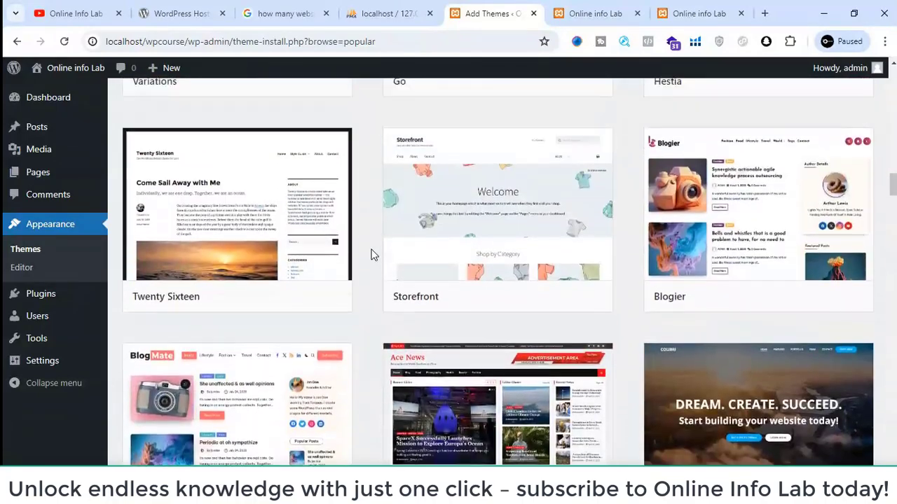
scroll(371, 254, up, 12)
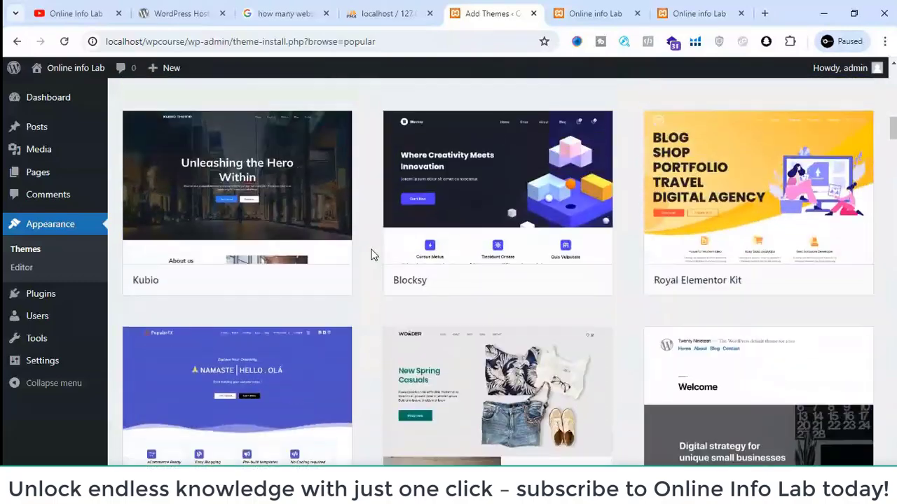
scroll(371, 255, up, 8)
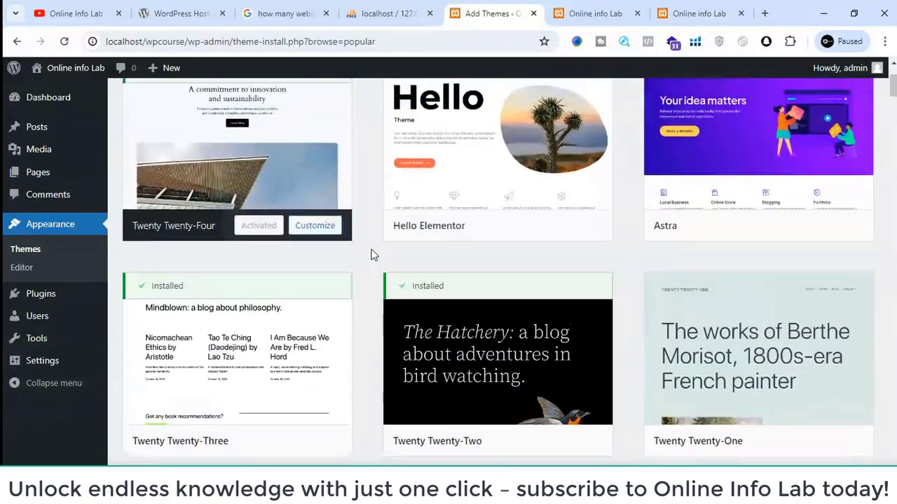
mouse_move(703, 299)
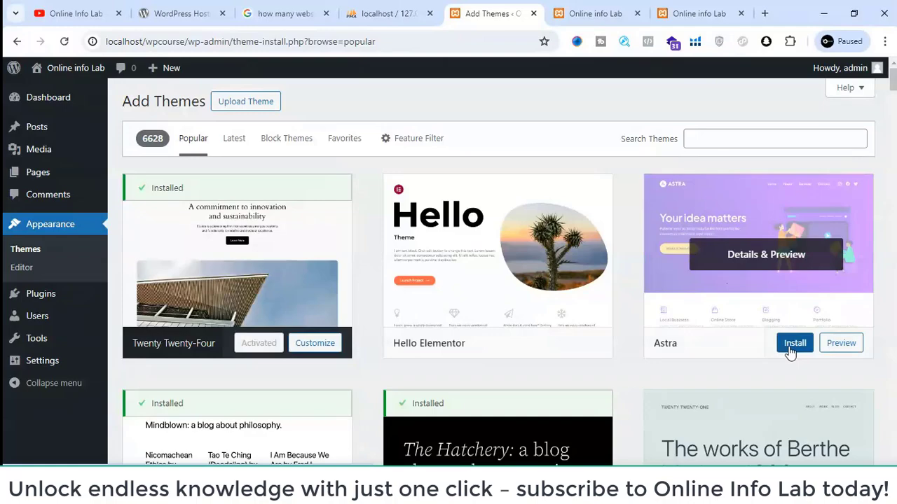
- Go to the WordPress Hosting page and search the web from there for "wordpress themes"
click(175, 13)
scroll(330, 148, up, 5)
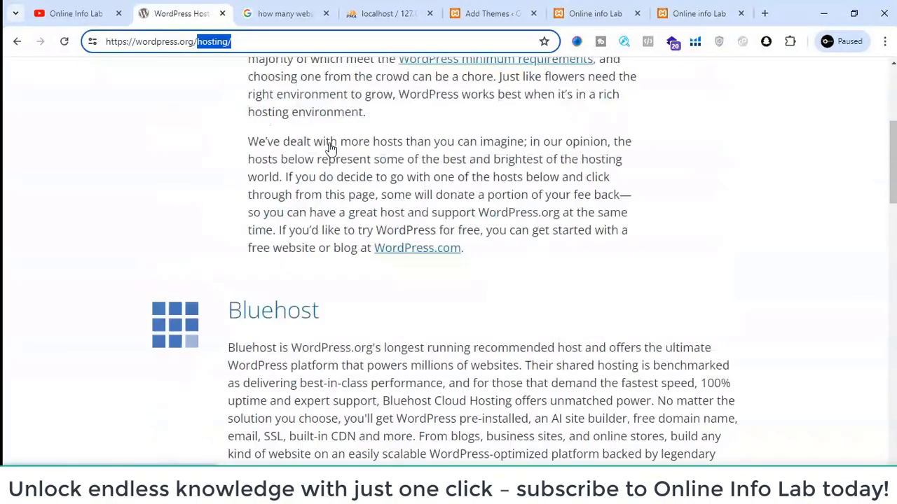
scroll(330, 148, up, 4)
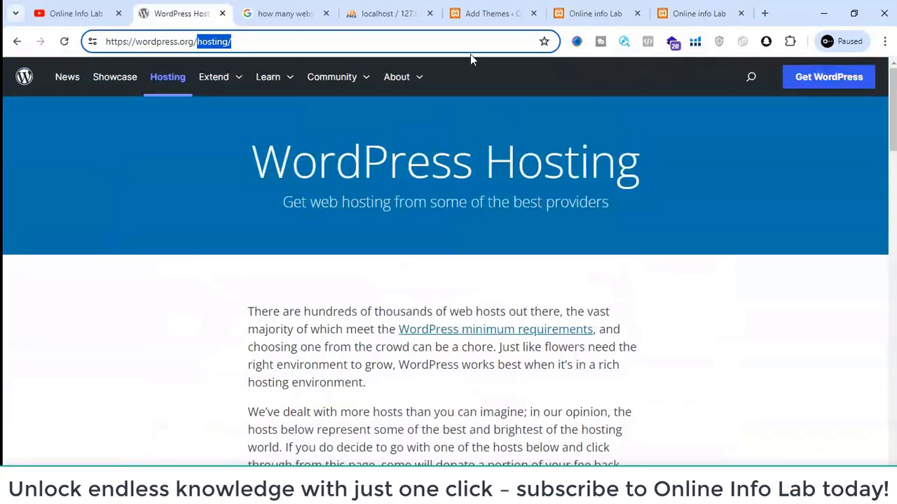
click(318, 43)
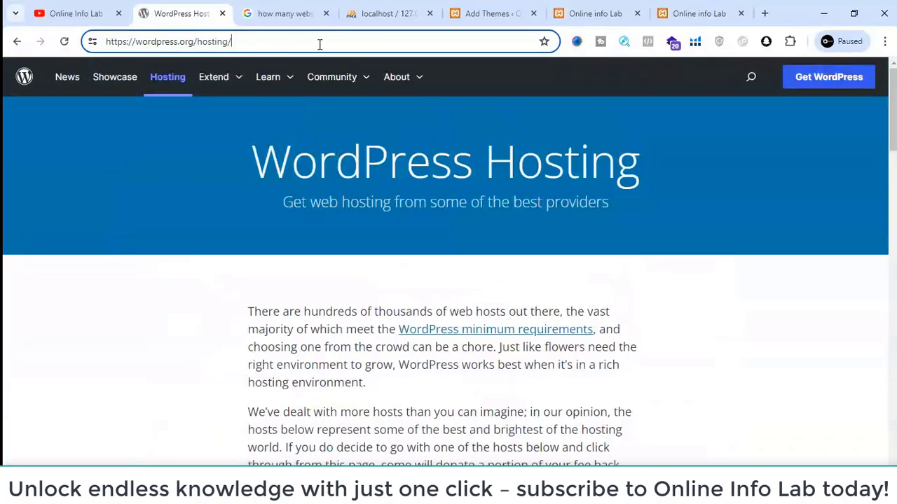
key(ctrl+a)
text(wordp)
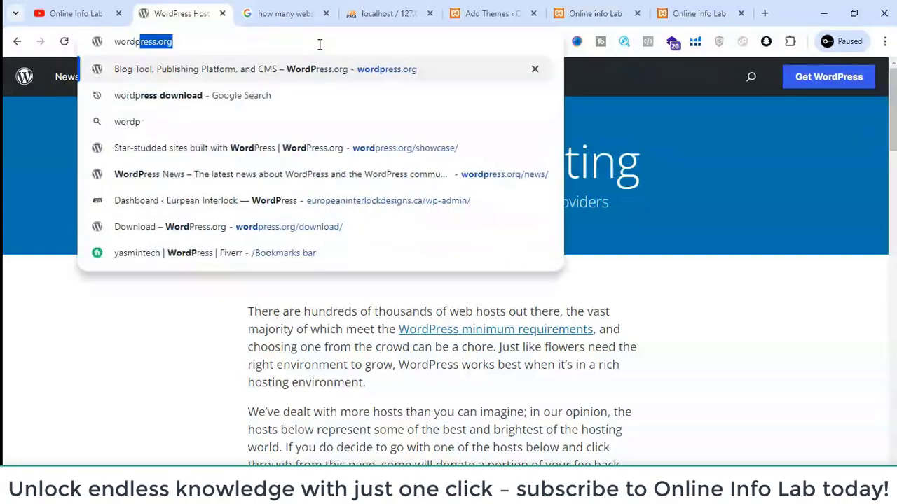
text(ress the)
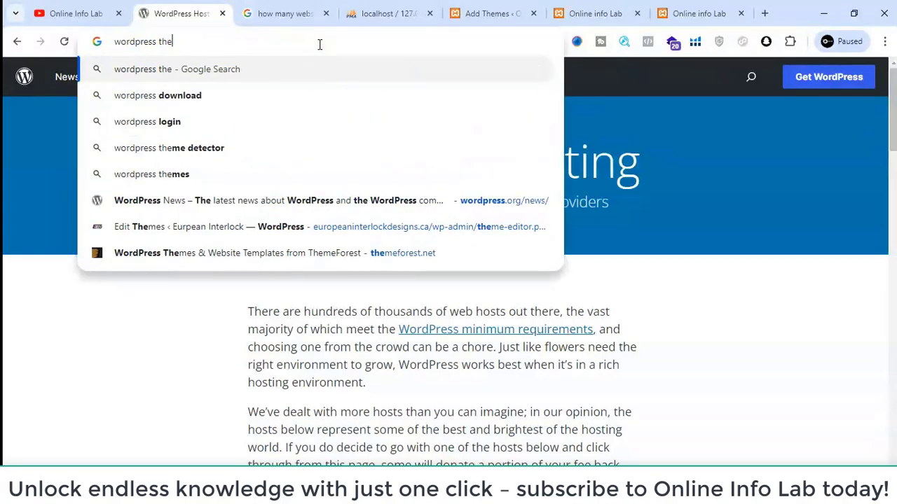
text(mes)
key(Return)
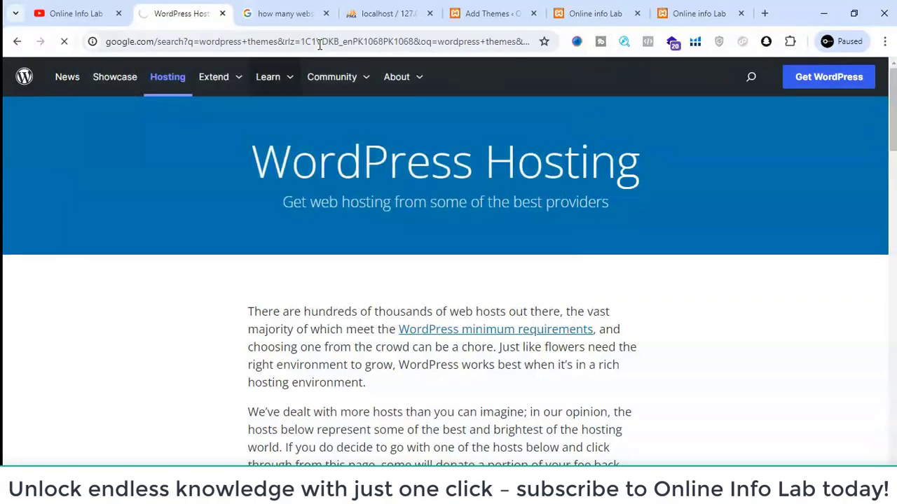
- Open the WordPress Theme Directory on WordPress.org from the search results and search it for "astra"
scroll(226, 239, down, 4)
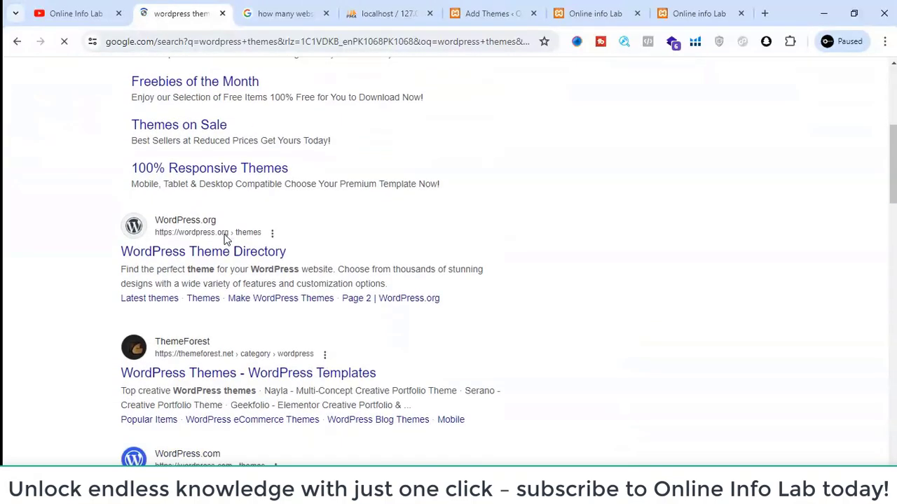
click(203, 201)
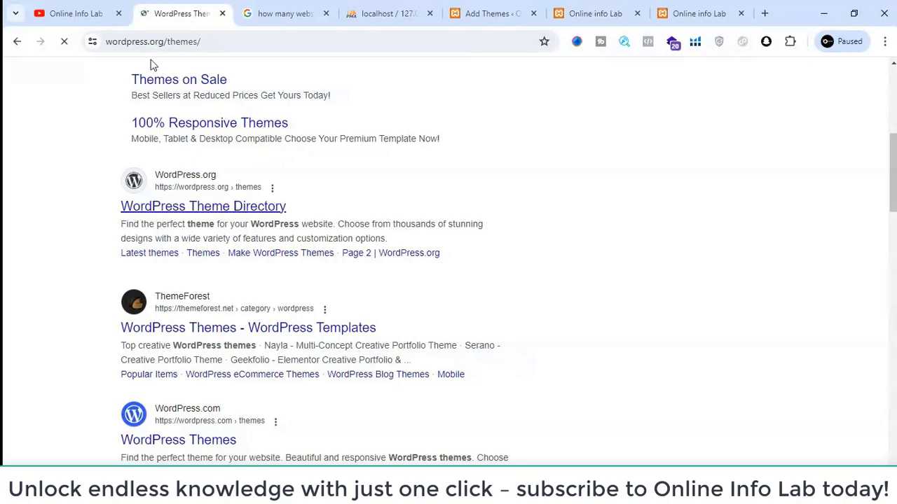
scroll(340, 340, down, 3)
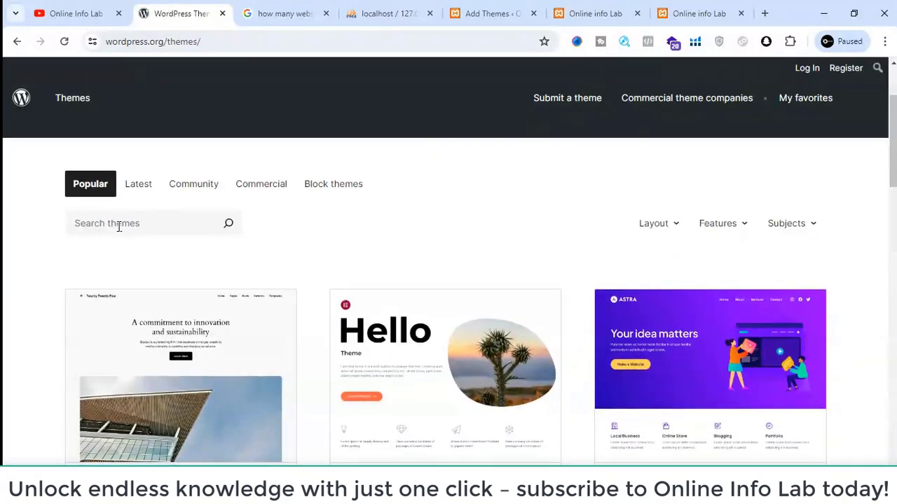
click(118, 226)
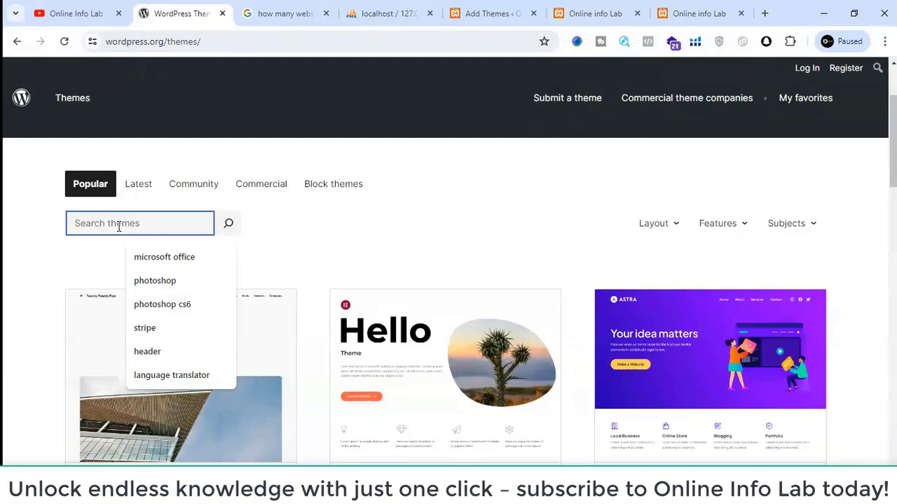
text(astra)
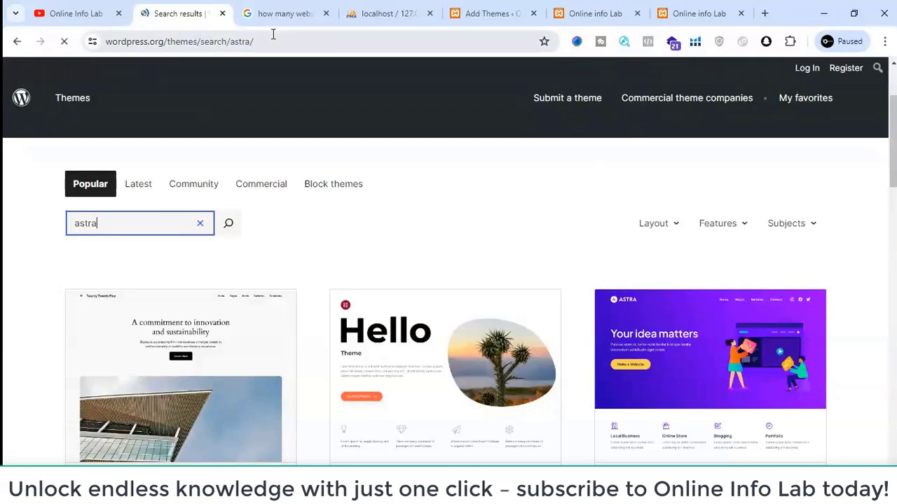
- Look over the astra search results in the theme directory and open the theme upload form on the local site's Add Themes page
scroll(224, 354, down, 2)
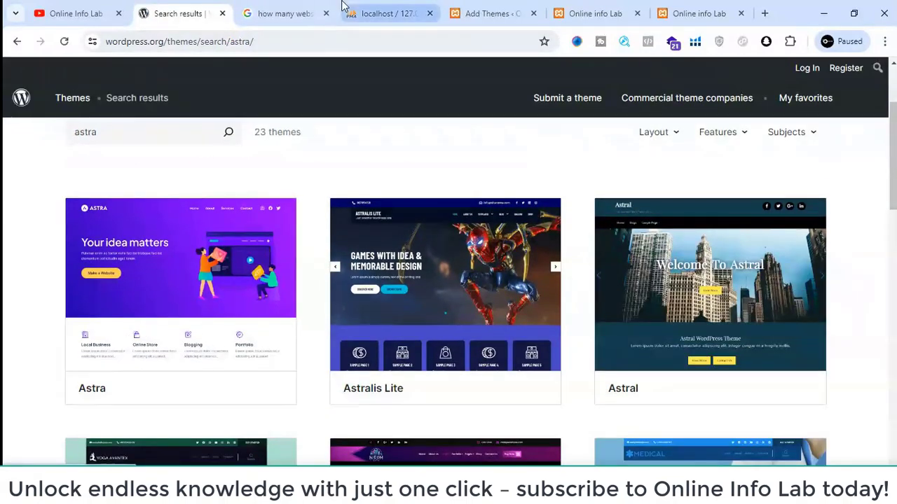
click(540, 9)
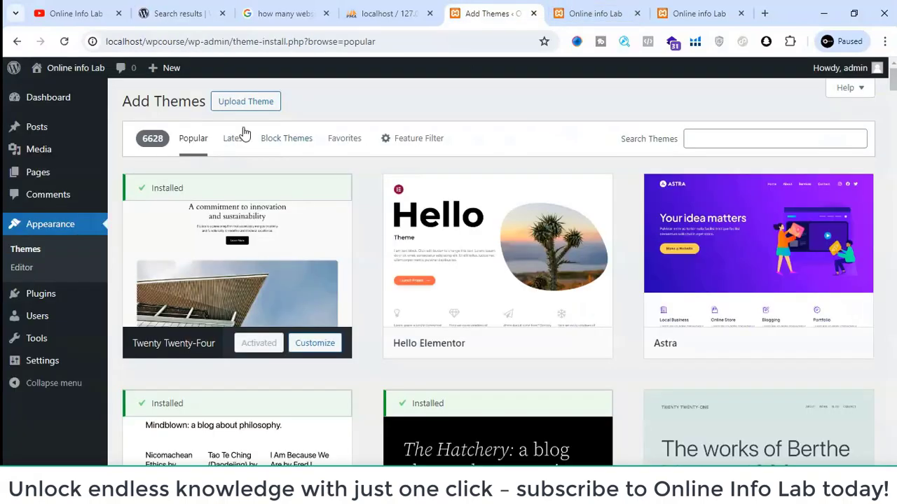
click(239, 104)
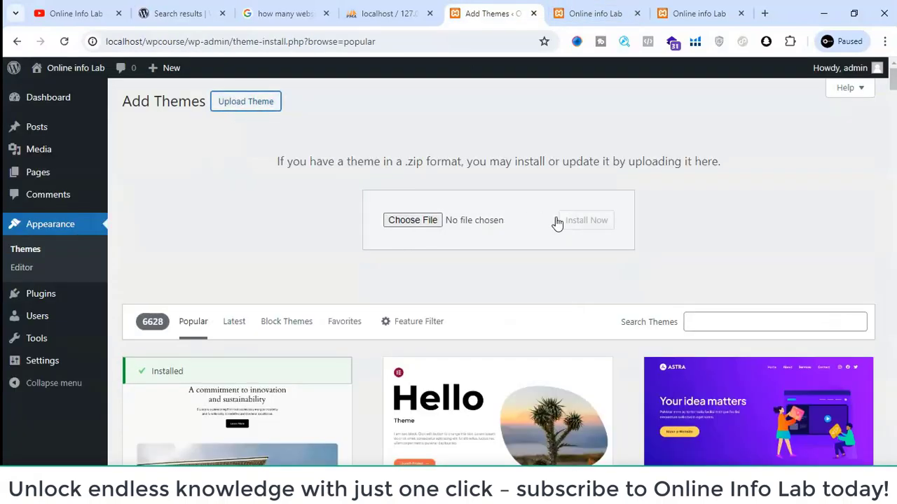
- Open the Astra theme's preview from the popular themes list on the local site and close it again
scroll(390, 236, down, 2)
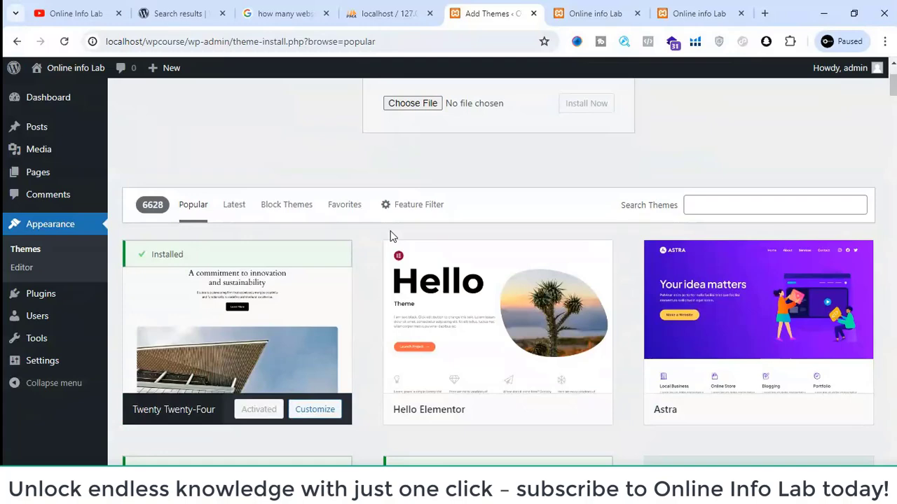
scroll(420, 232, down, 1)
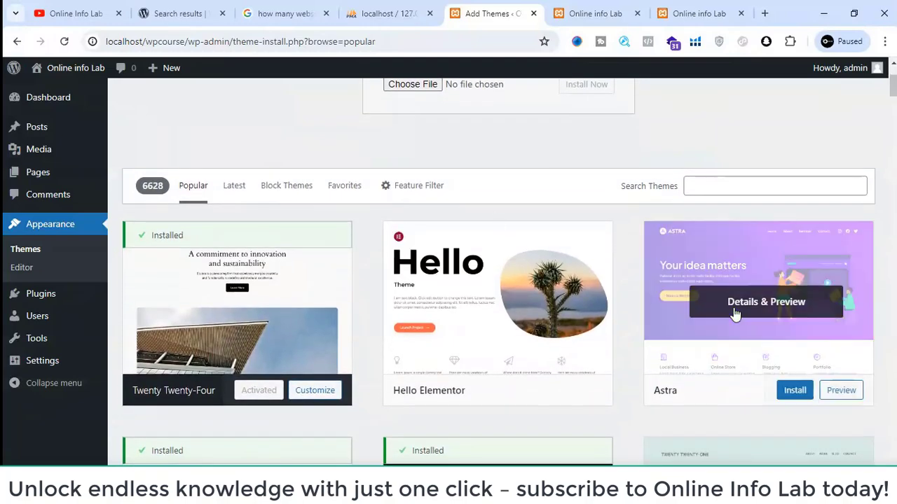
click(809, 405)
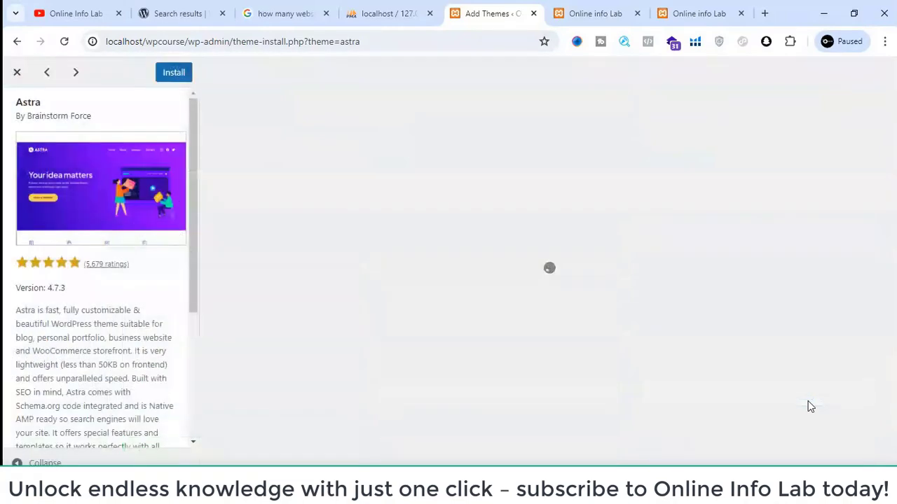
click(14, 72)
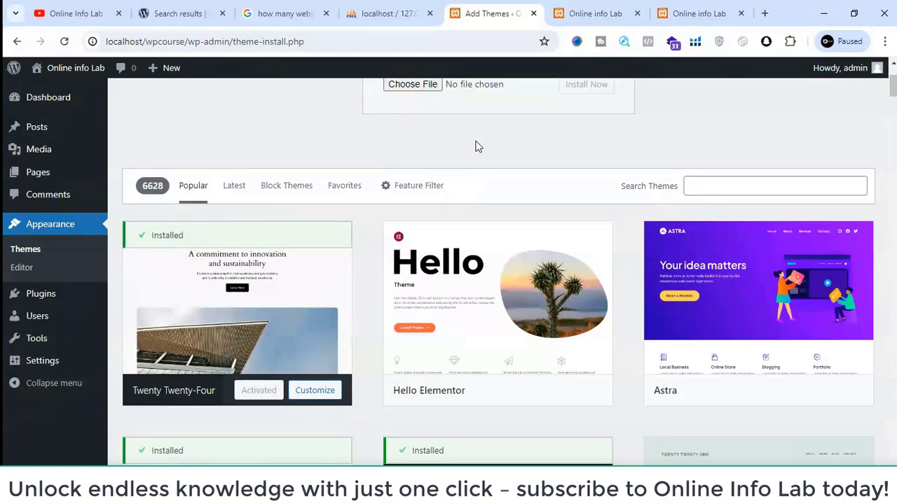
- Compare the Astra listing in the WordPress.org theme directory with the zip upload form and theme list on the Add Themes page
click(175, 11)
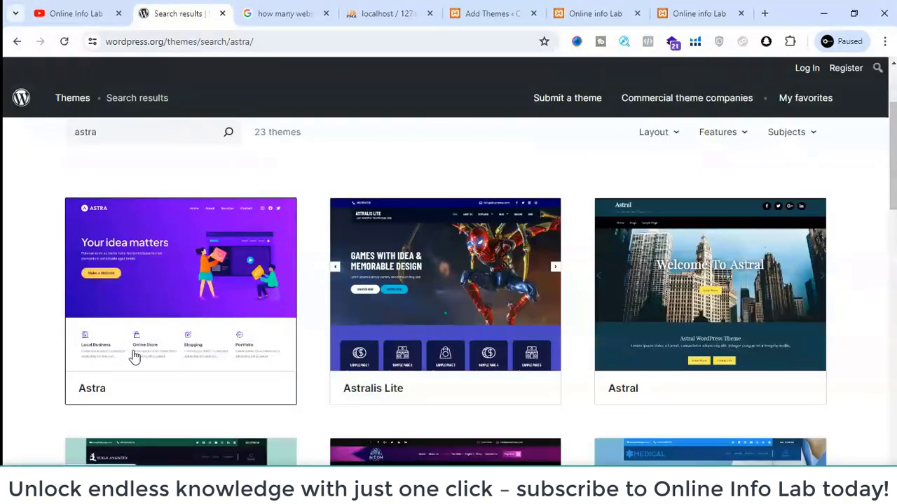
click(483, 12)
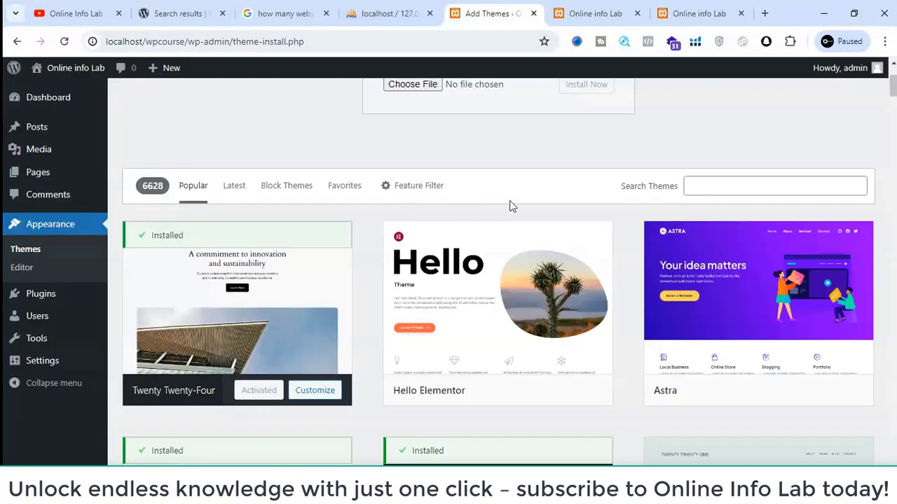
scroll(410, 91, up, 2)
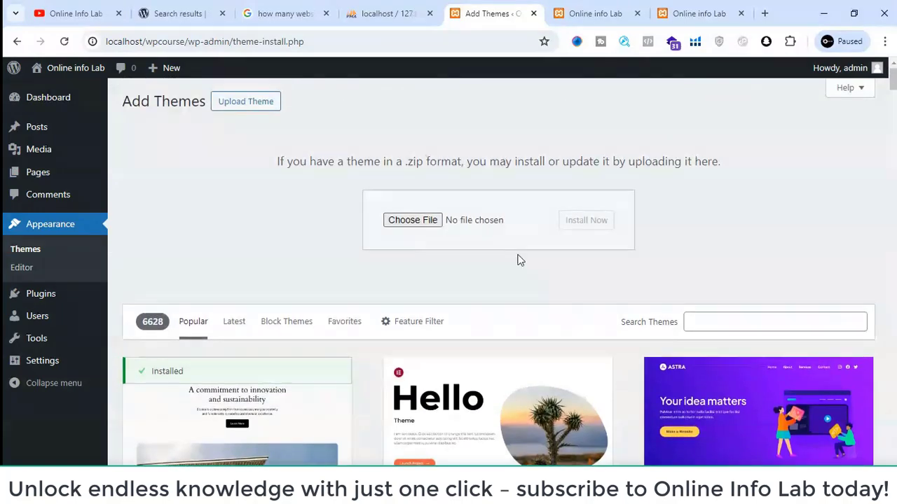
scroll(683, 382, down, 1)
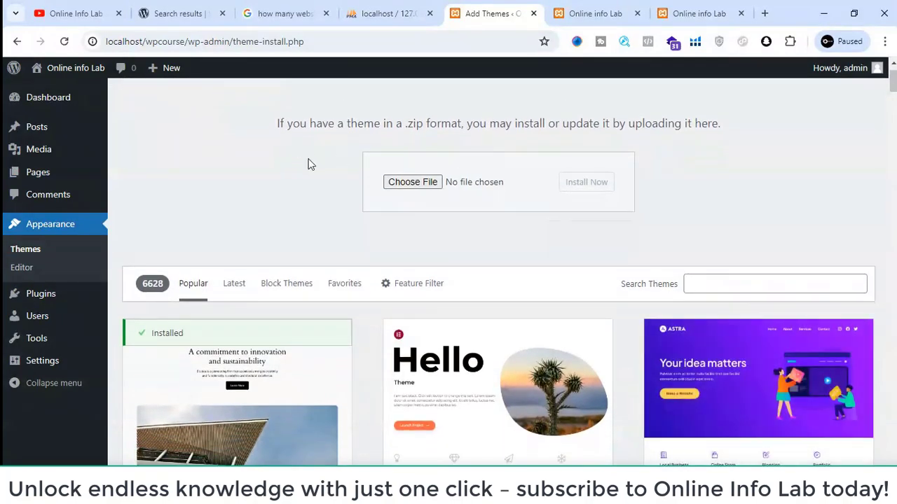
click(161, 13)
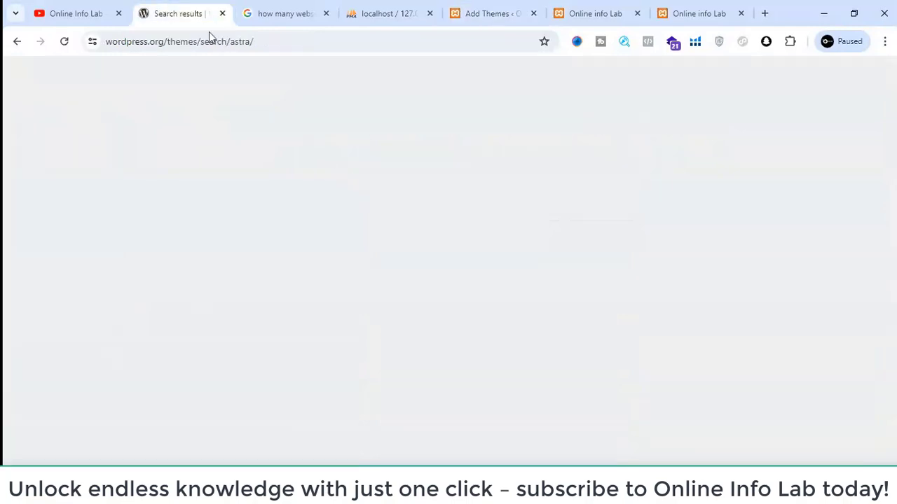
- Switch to File Explorer and show the wpcourse site folder inside xampp\htdocs
click(514, 10)
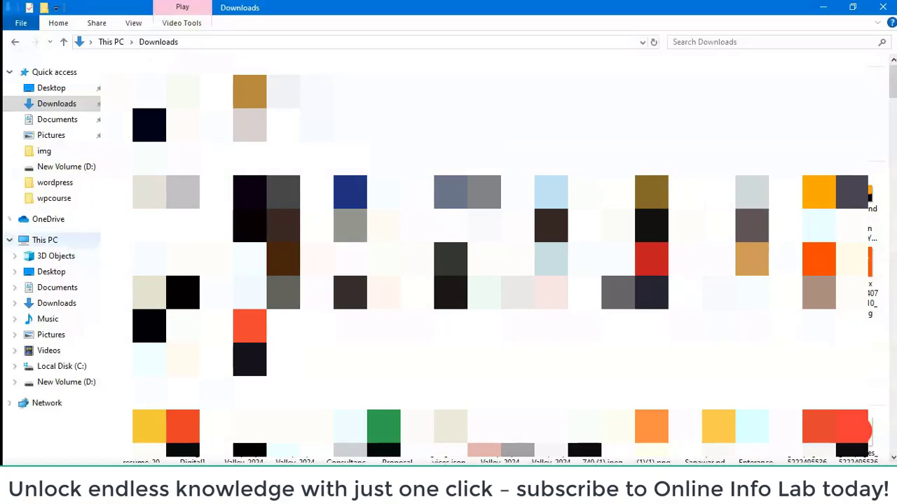
click(56, 257)
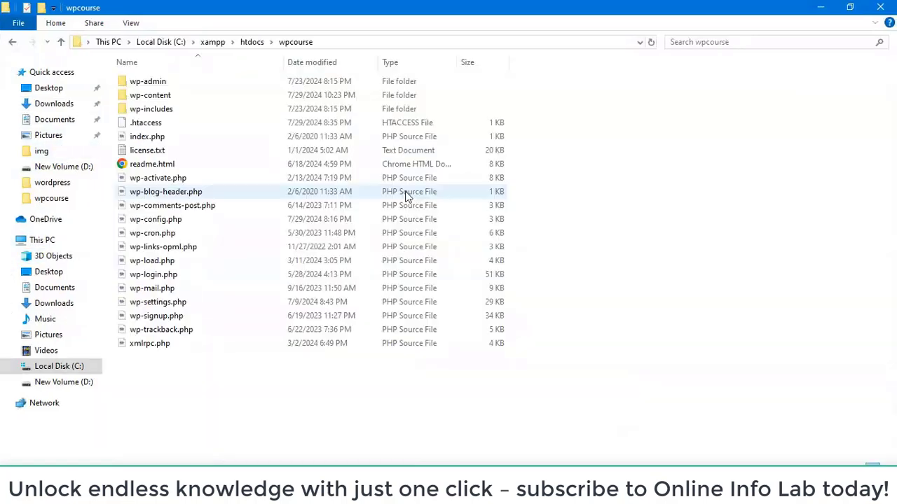
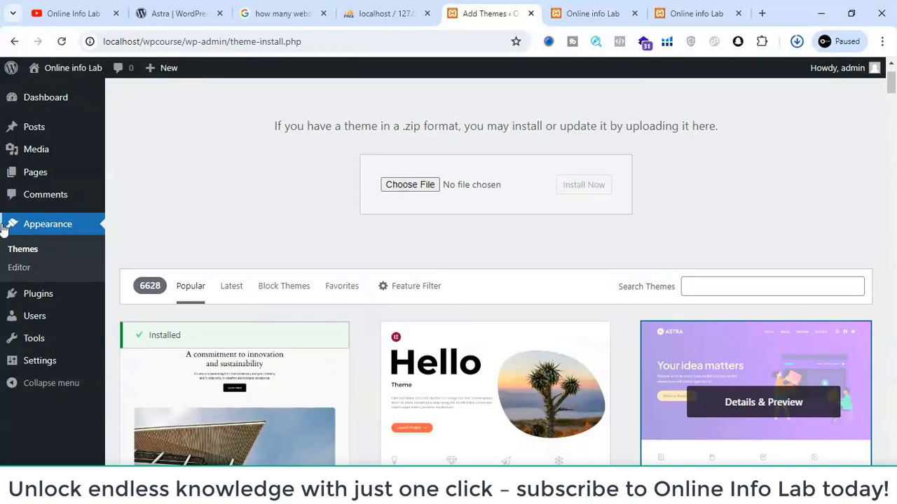
- Open the local site's installed themes list and close the duplicate Online info Lab front-page tab
click(33, 256)
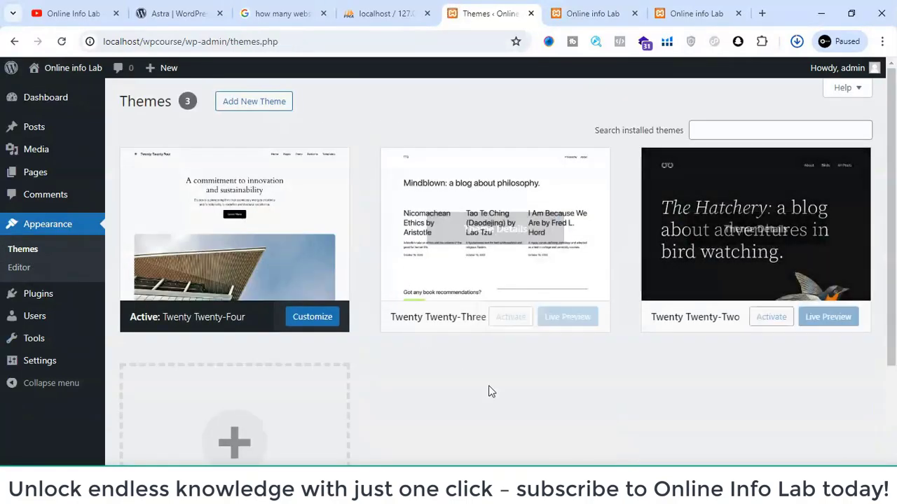
click(178, 9)
scroll(806, 301, up, 1)
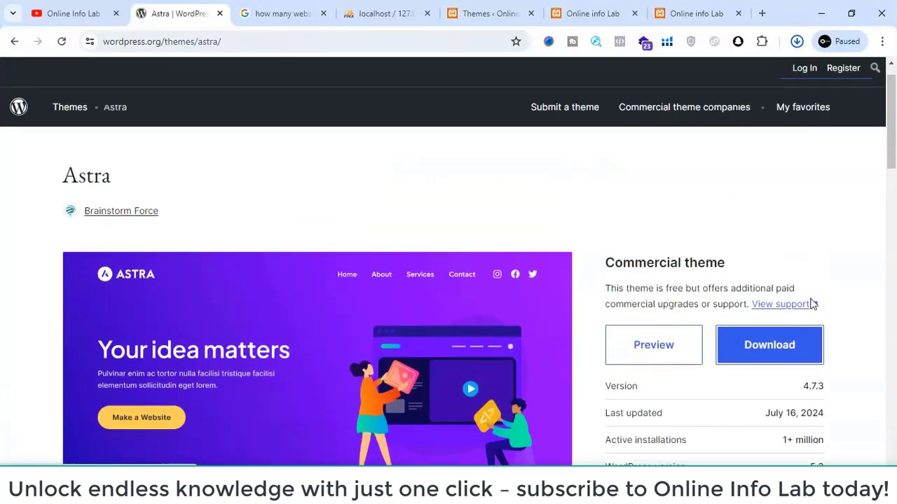
click(709, 8)
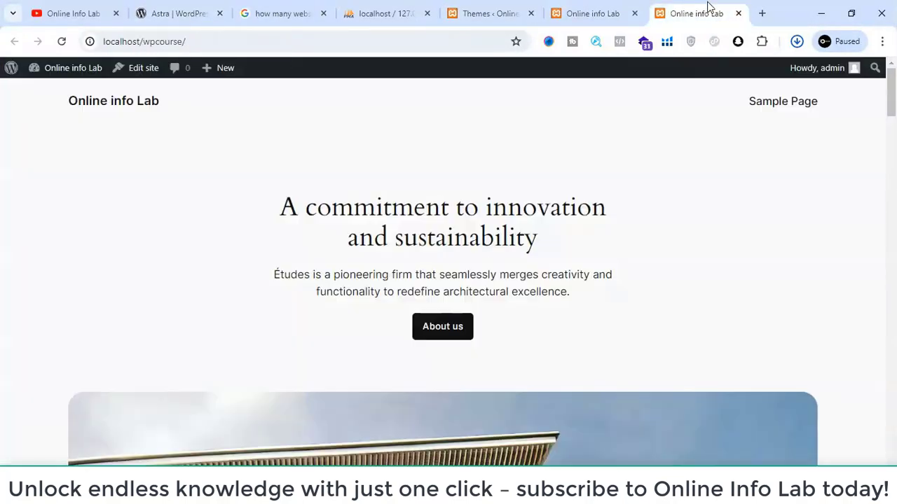
click(594, 9)
click(490, 8)
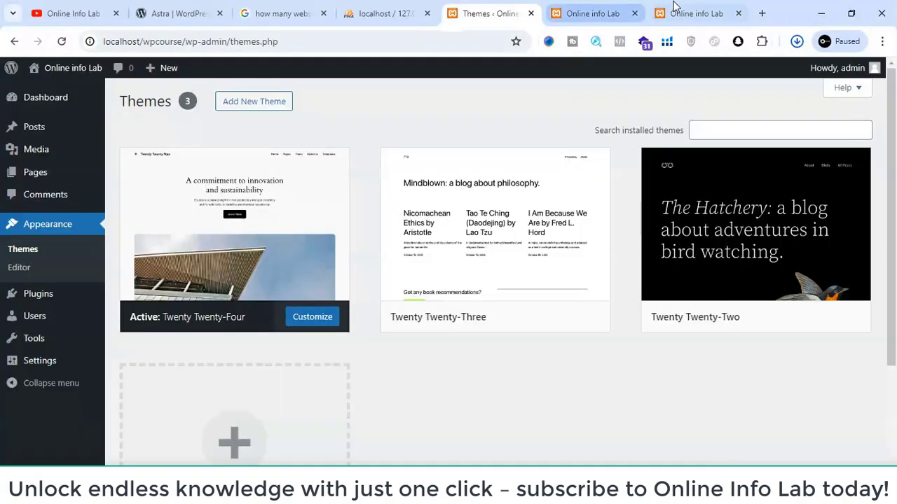
click(737, 13)
- Check the browser's recent download history for astra.4.7.3.zip
click(797, 42)
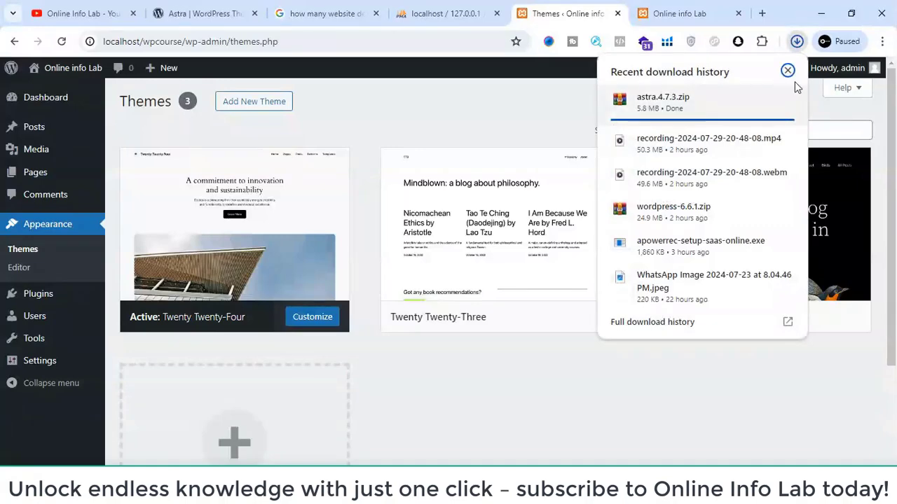
click(788, 70)
scroll(636, 188, down, 2)
scroll(636, 189, up, 2)
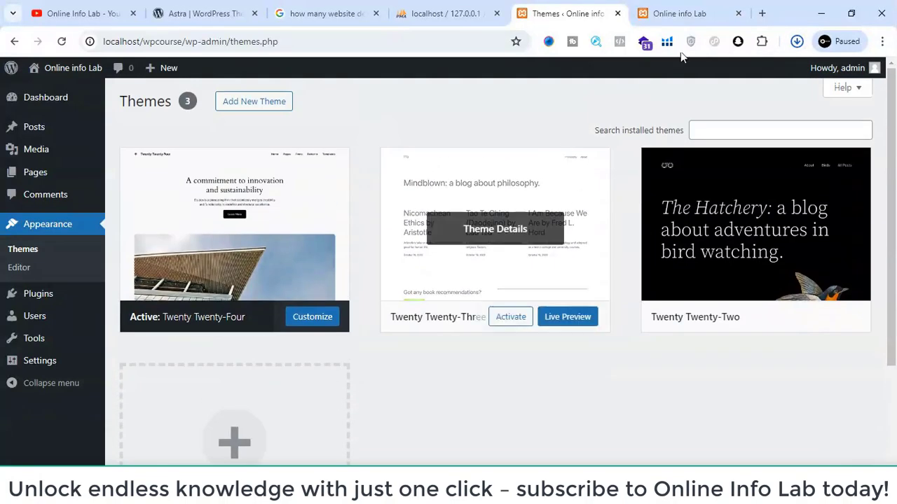
click(796, 41)
click(795, 45)
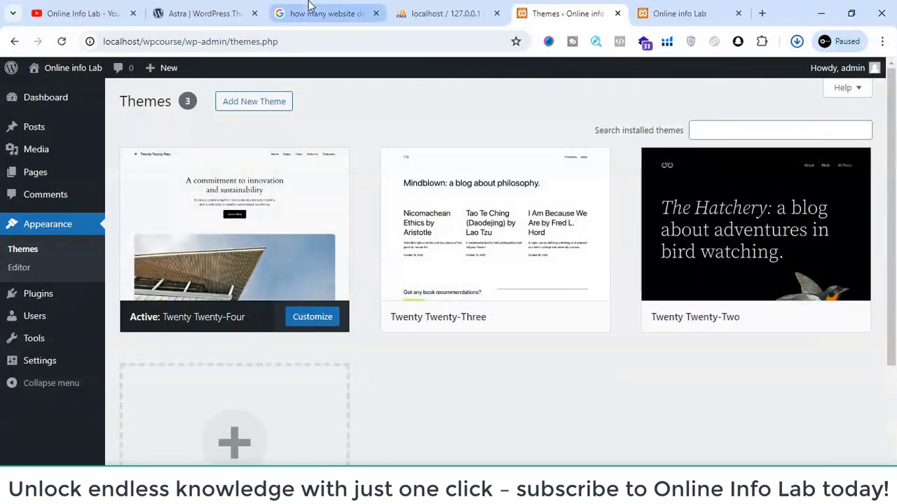
- Copy astra.4.7.3.zip from the Downloads folder into the wpcourse site's wp-content\themes folder
click(199, 7)
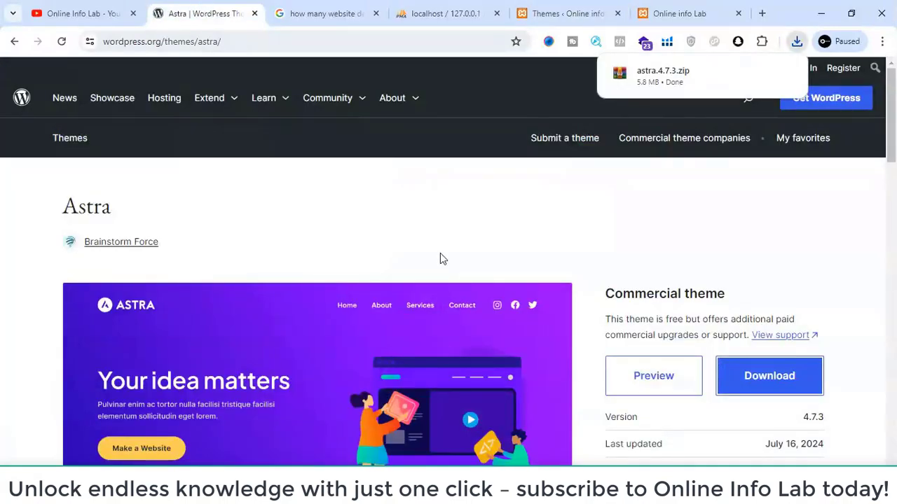
click(761, 73)
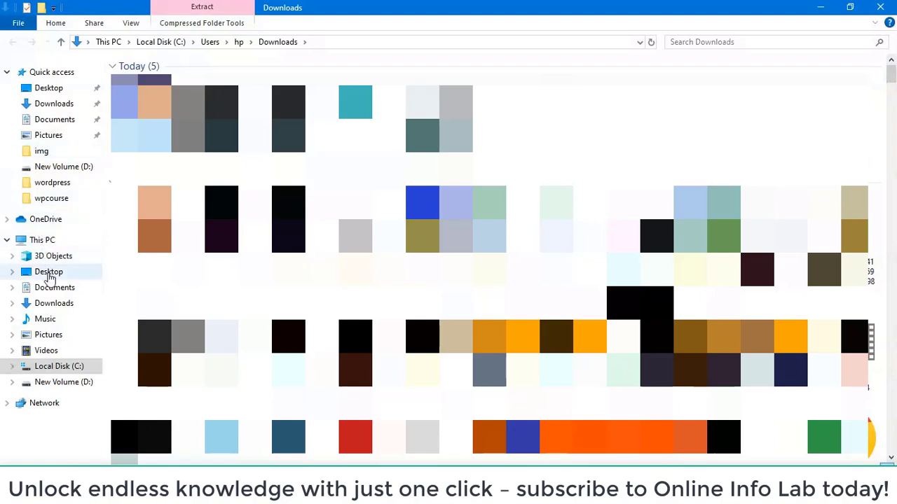
click(46, 199)
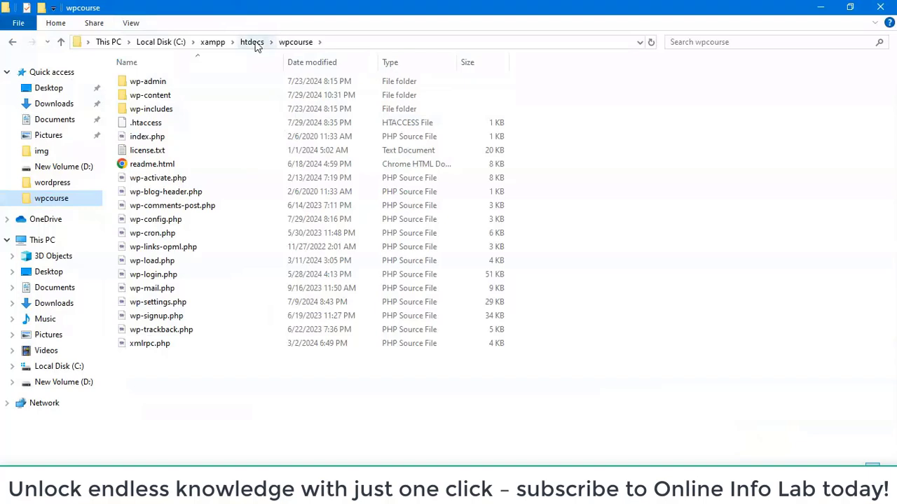
double_click(153, 96)
click(166, 95)
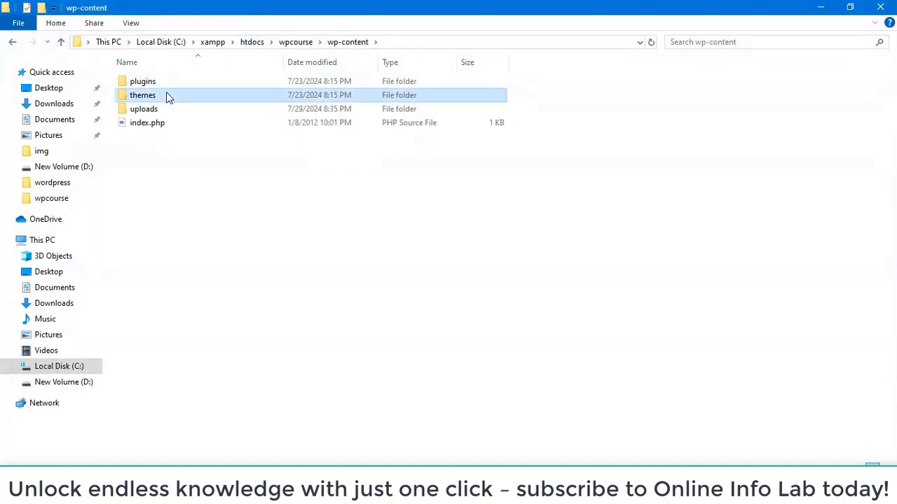
double_click(166, 95)
right_click(188, 152)
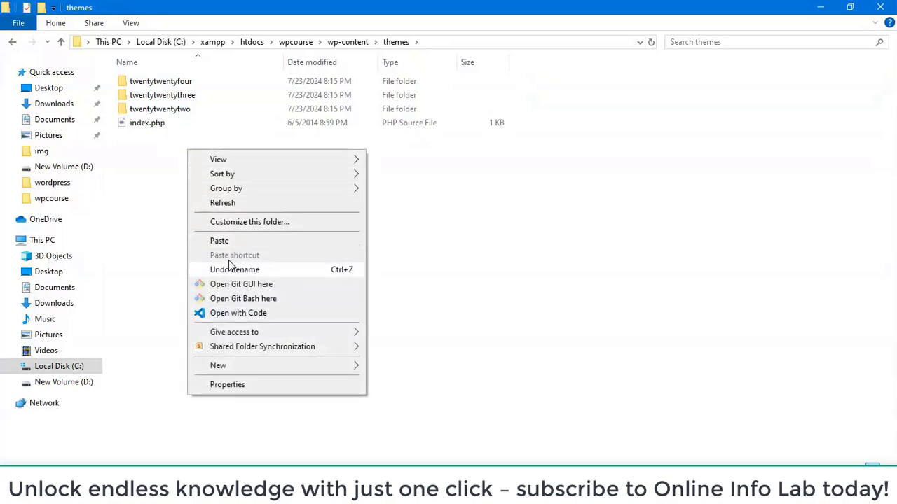
click(227, 242)
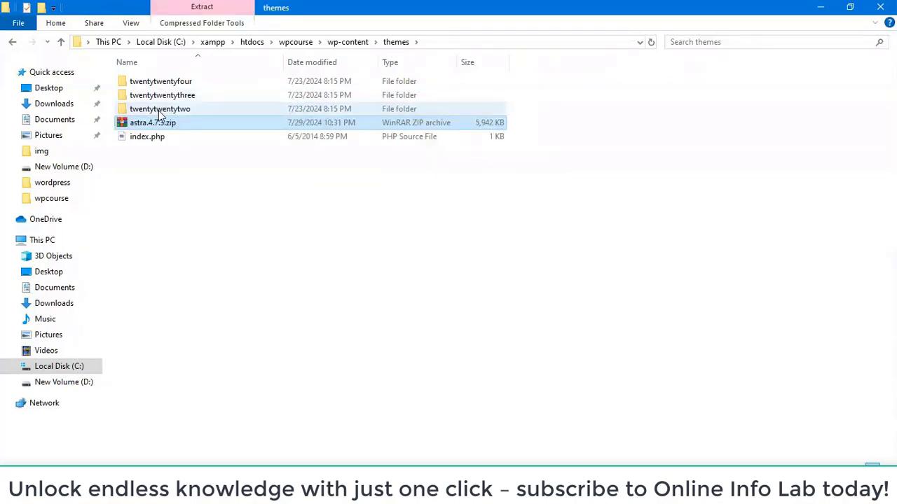
- Extract astra.4.7.3.zip directly inside the themes folder and switch back to Chrome
right_click(155, 124)
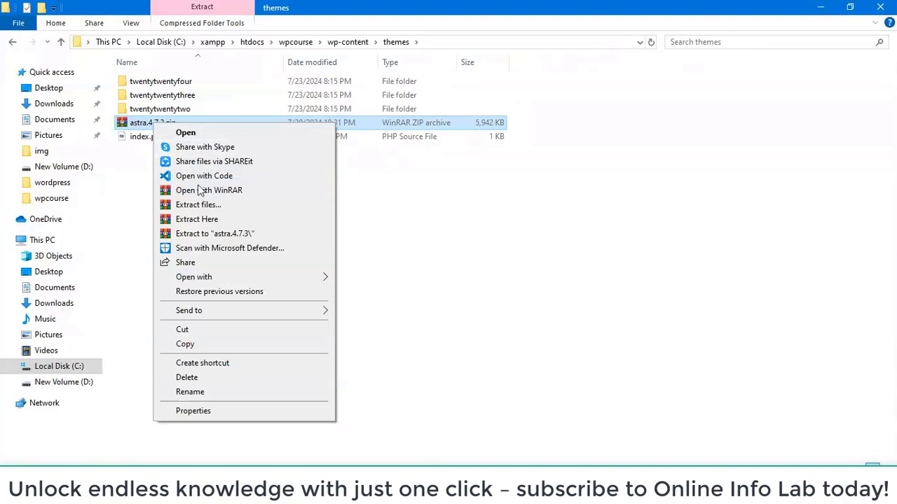
click(214, 222)
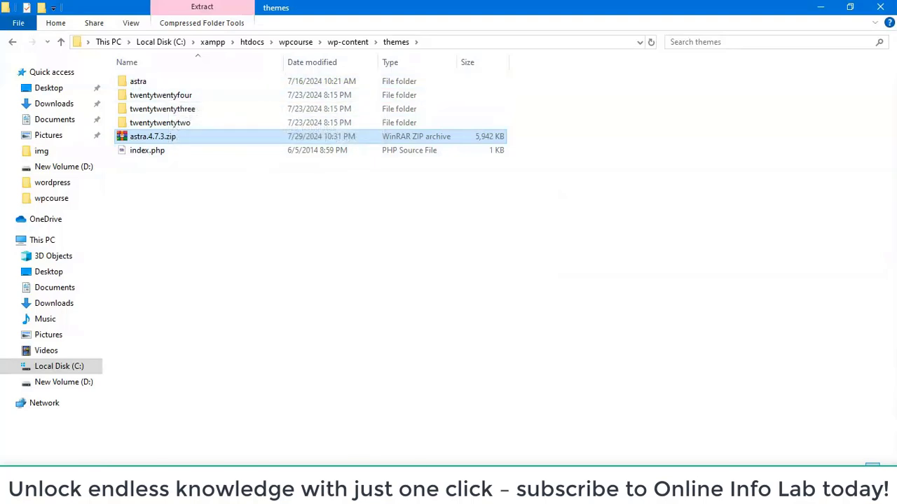
mouse_move(359, 447)
click(399, 431)
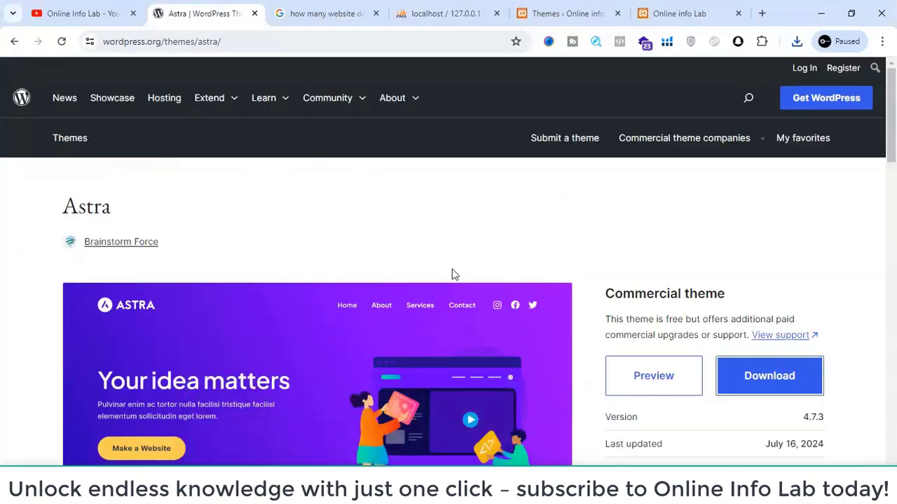
- Reload the local site's installed themes list and activate the Astra theme
click(421, 13)
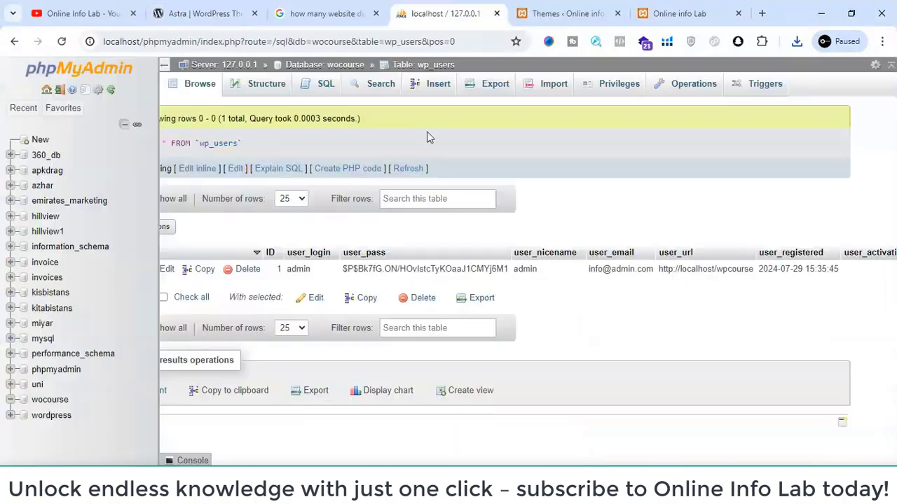
click(569, 13)
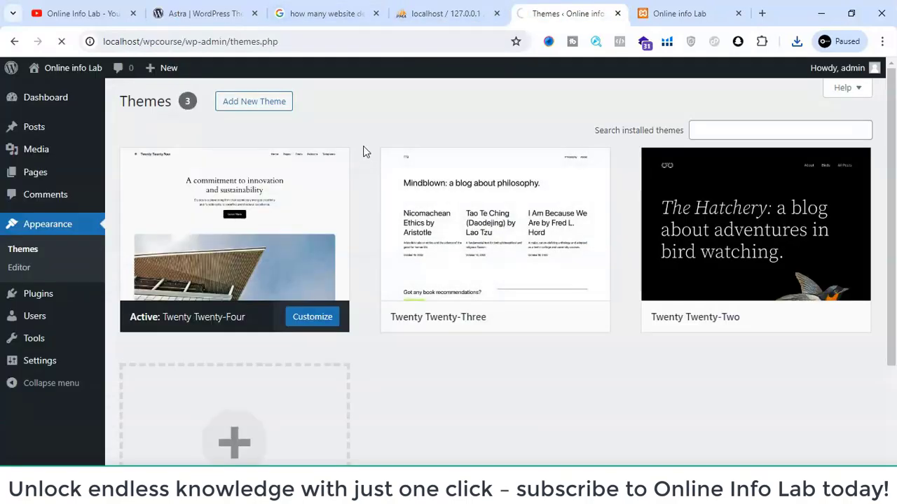
mouse_move(449, 194)
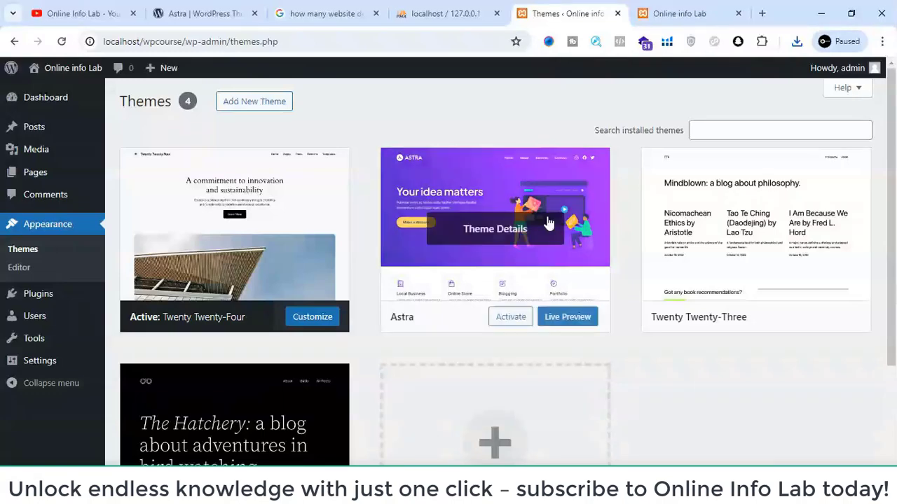
click(510, 325)
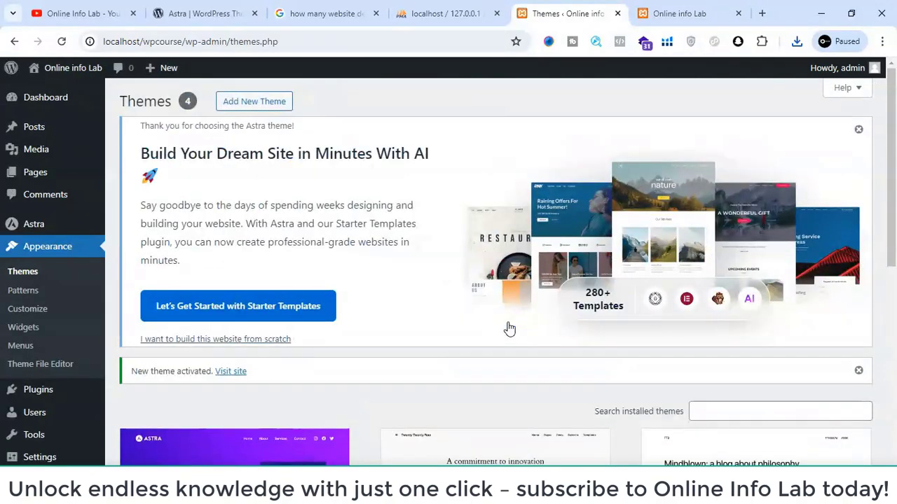
- Look over the installed themes list with Astra active and check the reloaded front page of the local site
scroll(588, 251, down, 5)
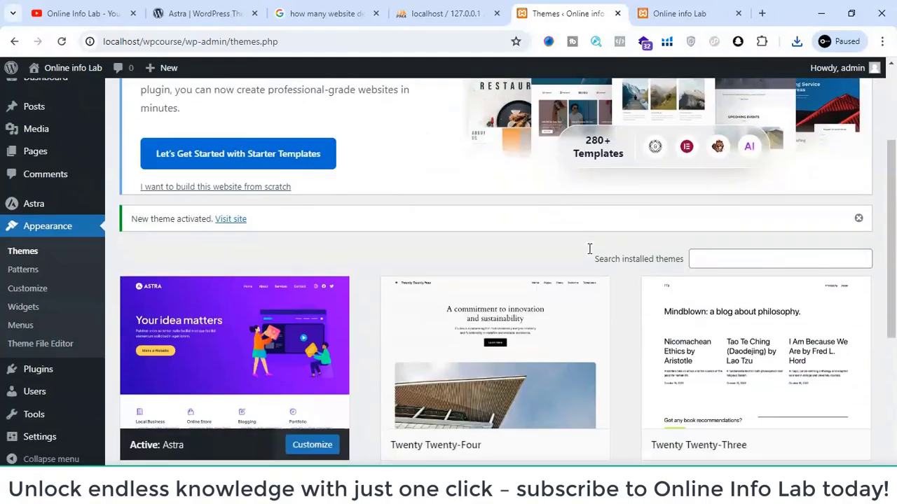
scroll(589, 251, up, 4)
scroll(589, 254, up, 2)
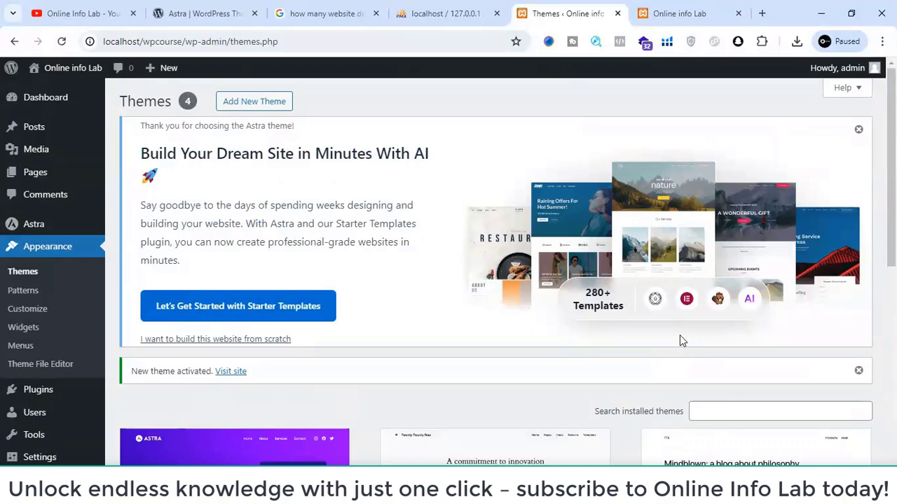
scroll(161, 319, down, 5)
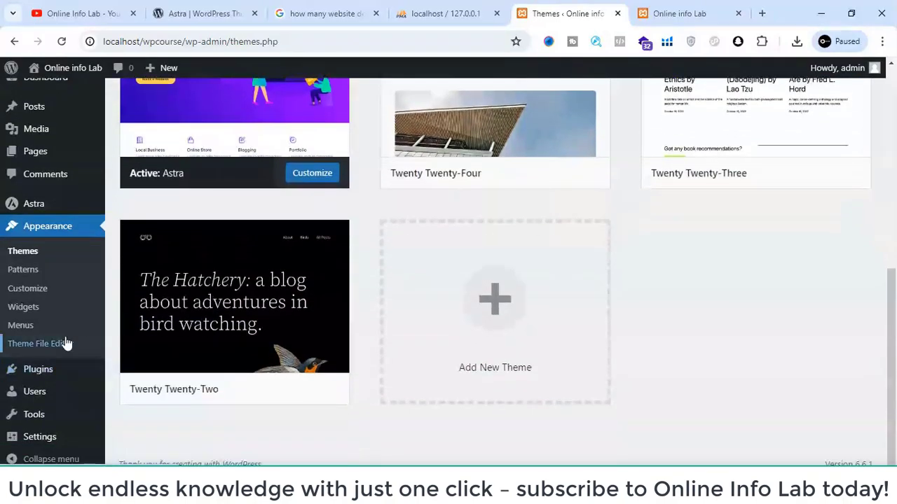
scroll(65, 344, up, 5)
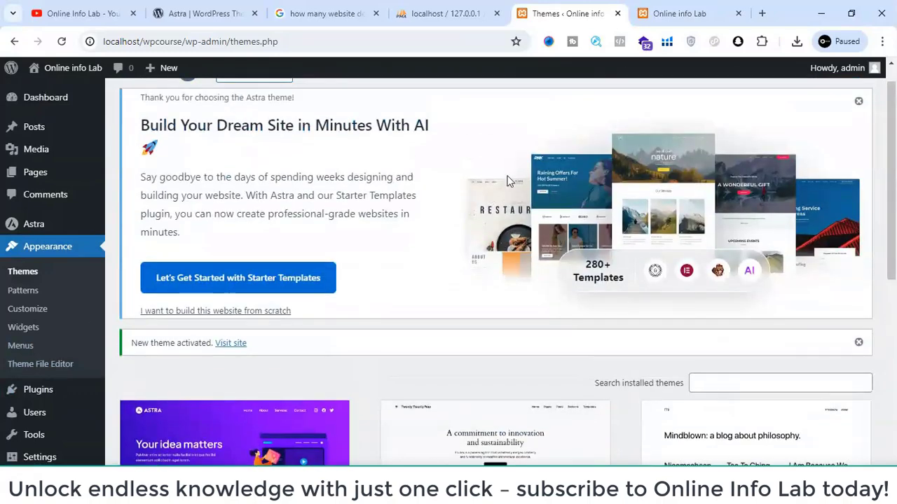
click(706, 6)
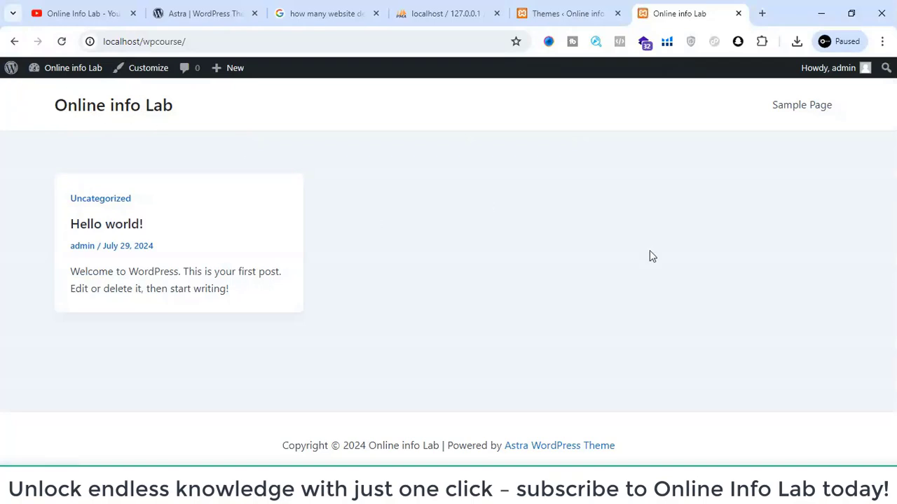
click(535, 8)
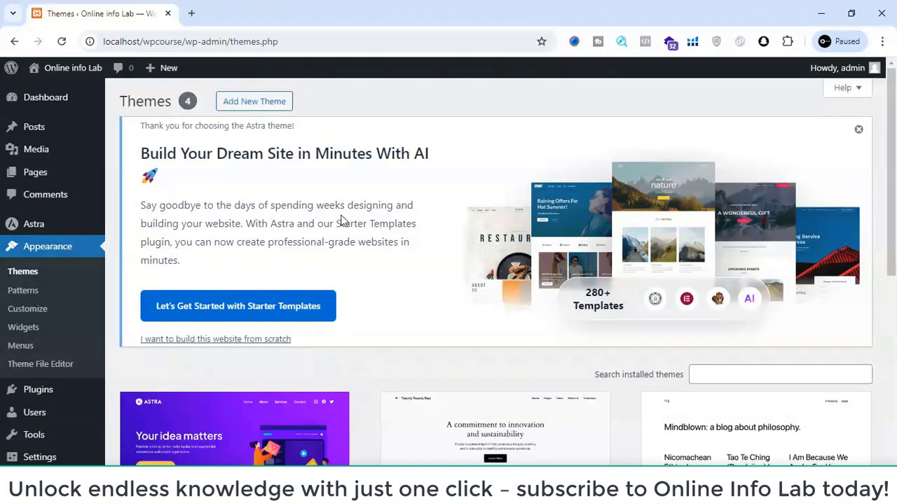
- Review the installed themes again and open the site's front page in a new tab from the admin area
scroll(342, 220, down, 3)
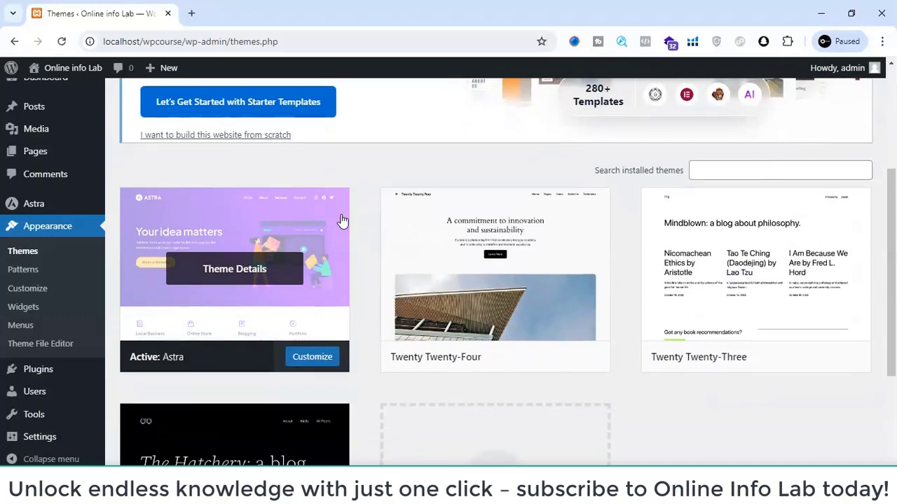
scroll(343, 221, down, 2)
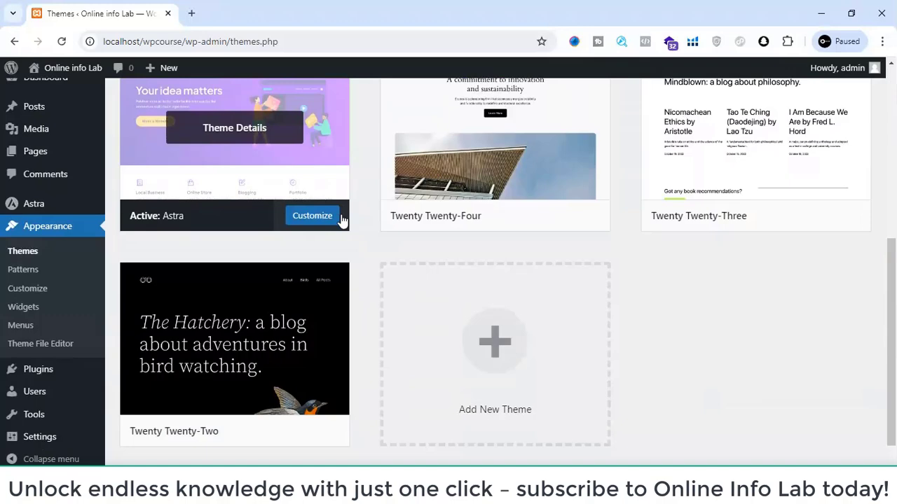
scroll(342, 220, up, 5)
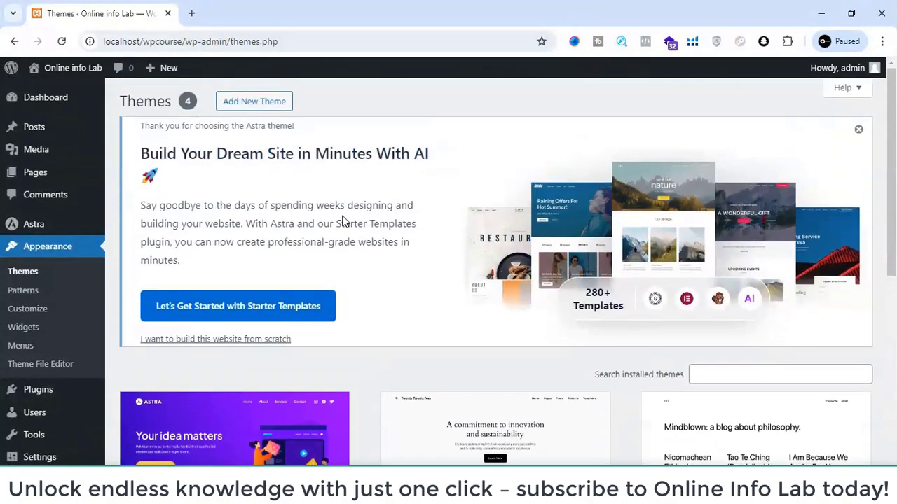
mouse_move(67, 70)
right_click(53, 93)
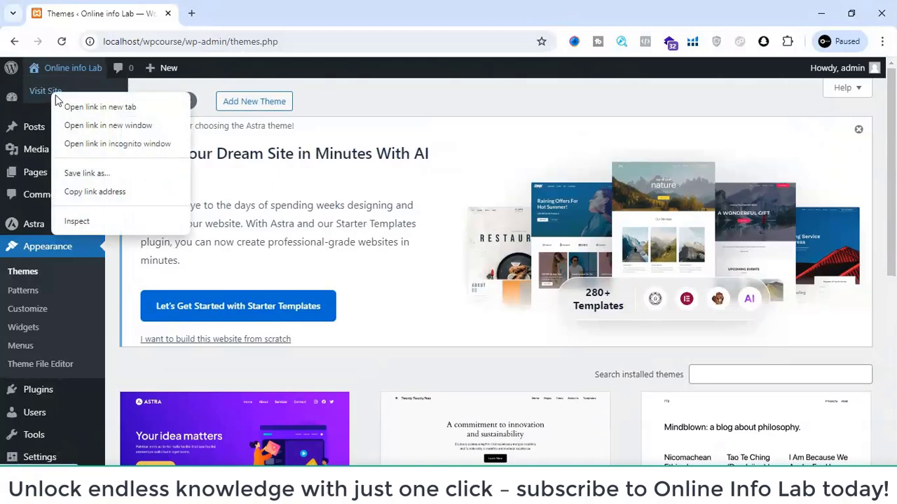
click(83, 106)
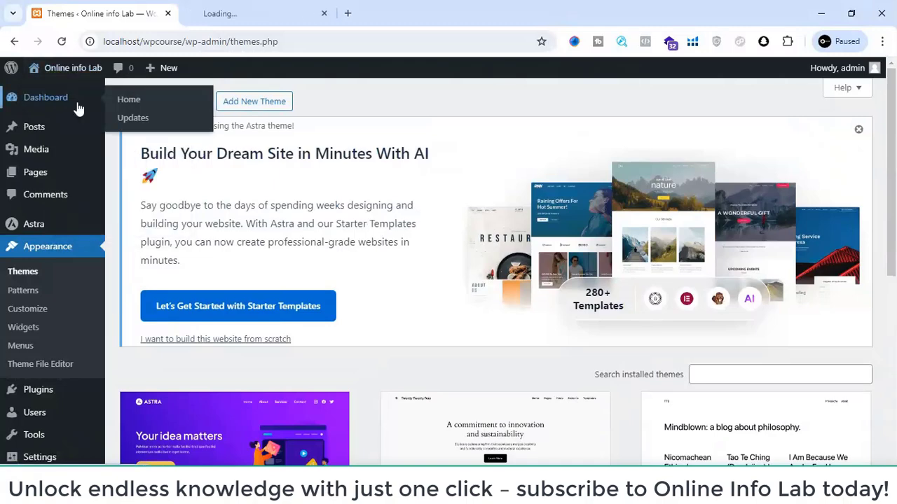
click(207, 7)
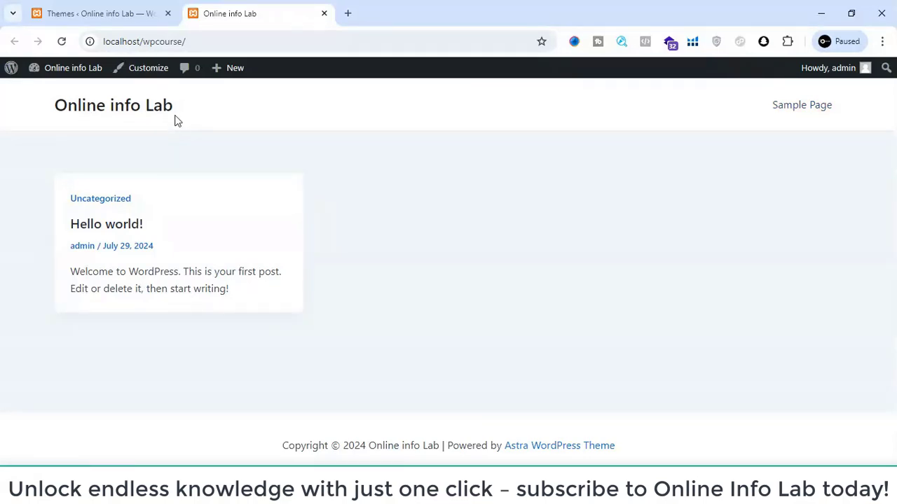
- Examine the site title and the Hello world! post on the Astra-themed front page
drag(46, 107, 215, 126)
click(218, 126)
drag(34, 180, 274, 313)
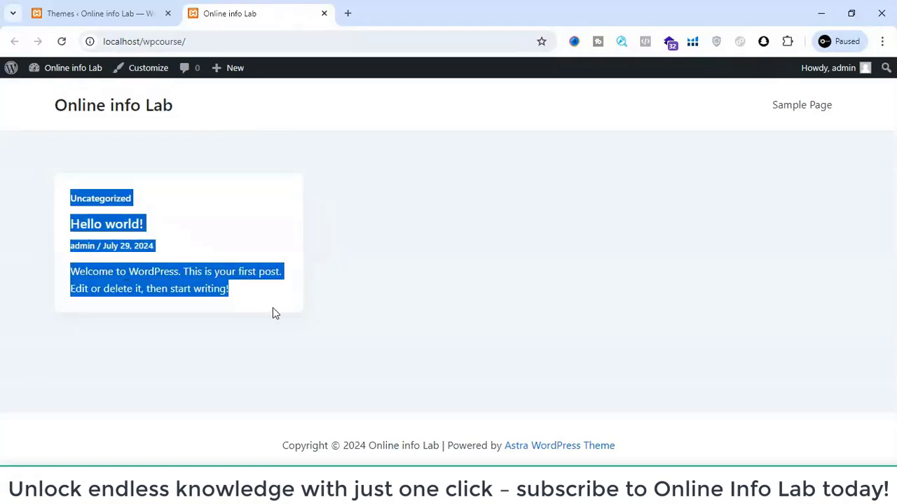
click(298, 318)
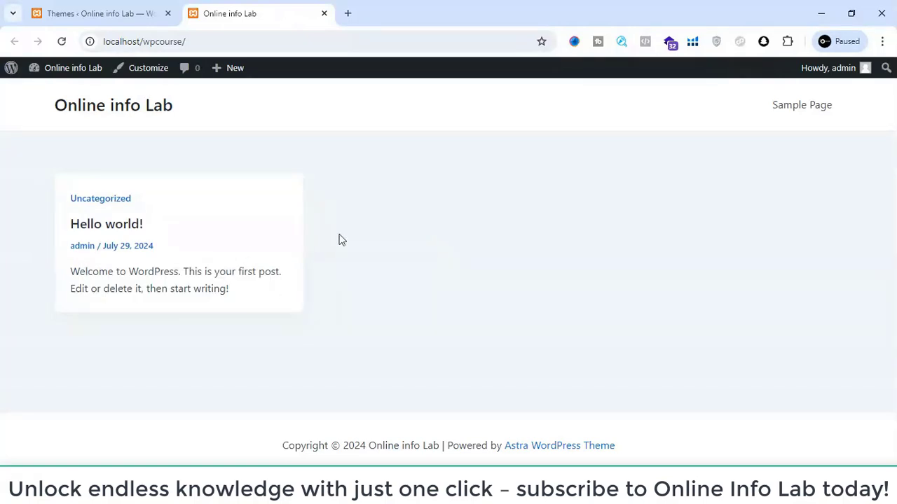
drag(62, 201, 260, 304)
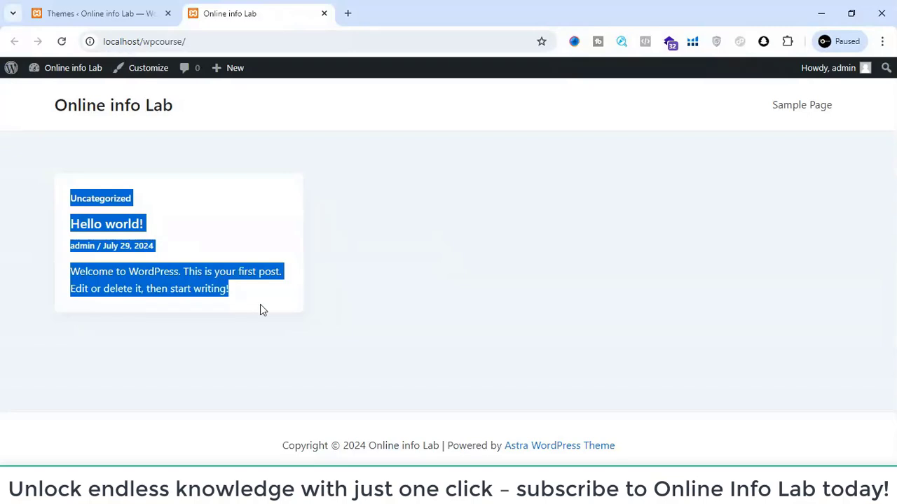
- Look over the installed themes list in the admin area, return to the site's front page and open the theme Customizer
click(260, 304)
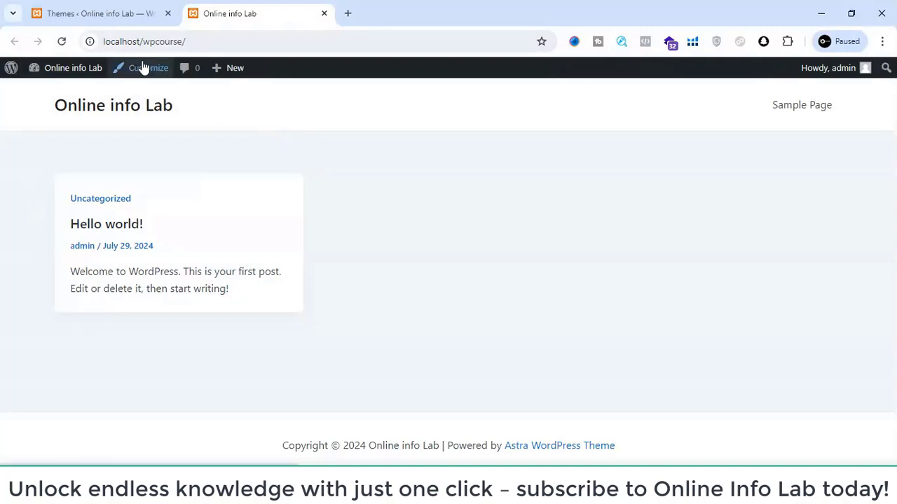
click(136, 20)
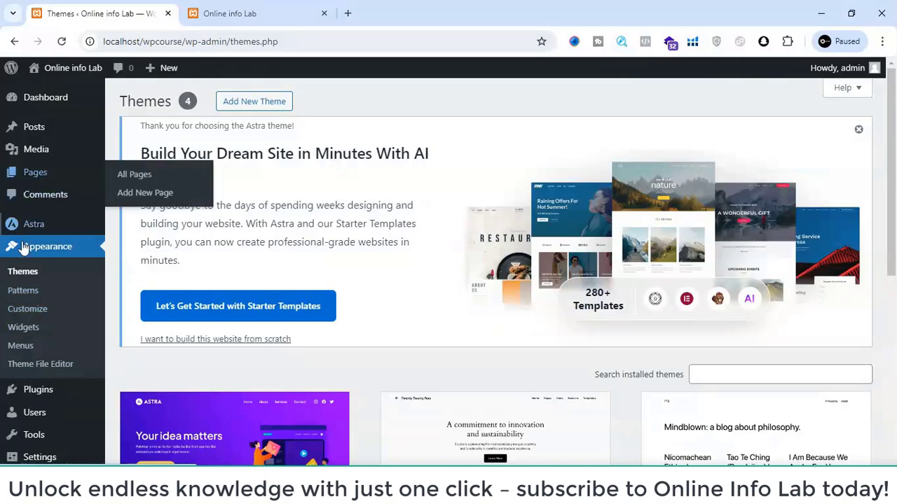
scroll(56, 248, down, 4)
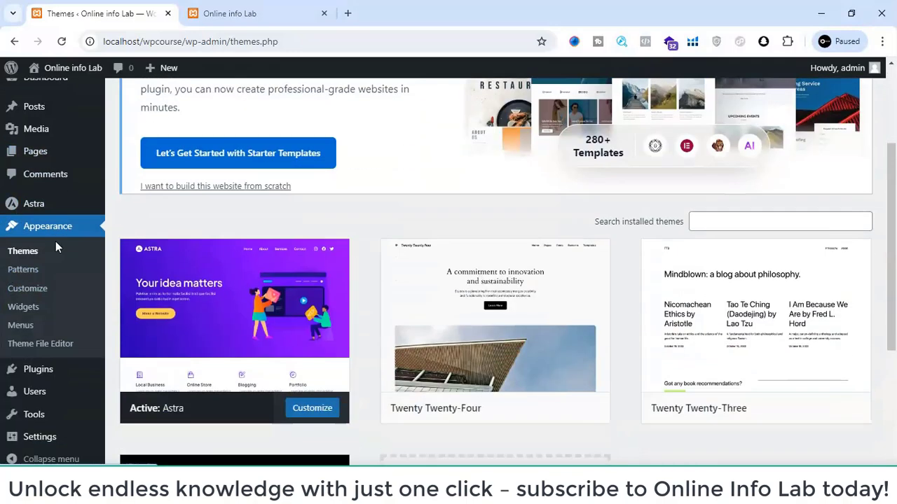
scroll(56, 248, up, 3)
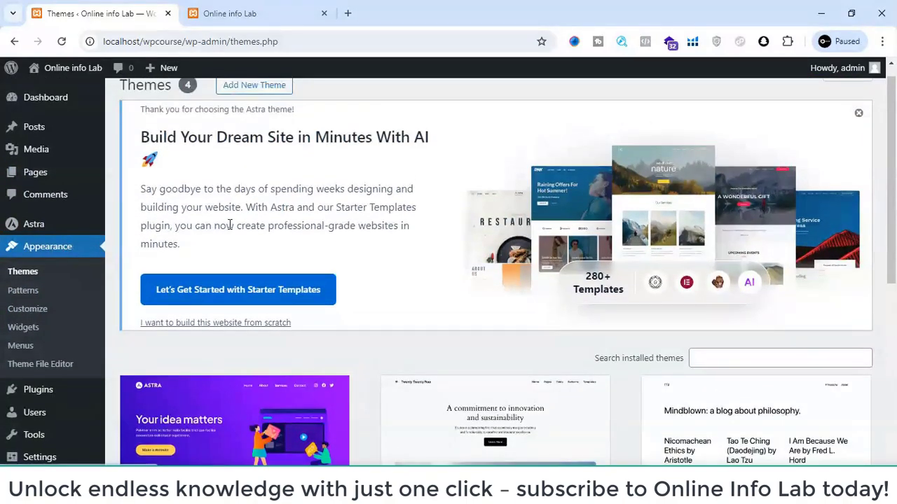
scroll(230, 224, up, 1)
click(231, 10)
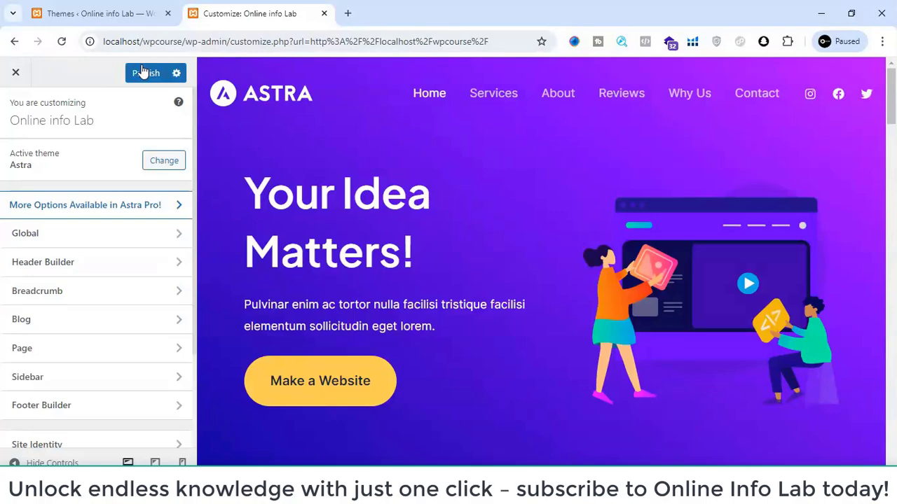
- Examine the Astra homepage preview in the Customizer and look through the Header Builder and the remaining customization sections
scroll(482, 257, down, 10)
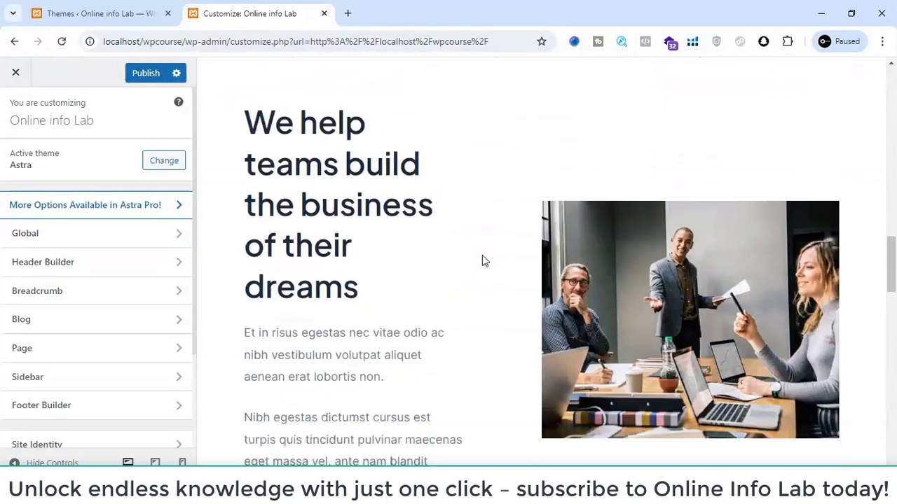
scroll(482, 255, down, 10)
scroll(480, 250, up, 6)
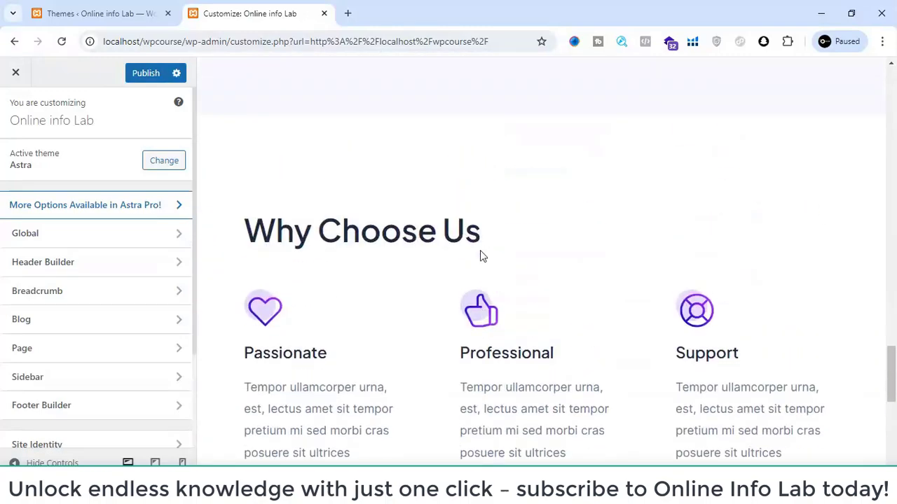
scroll(480, 256, up, 10)
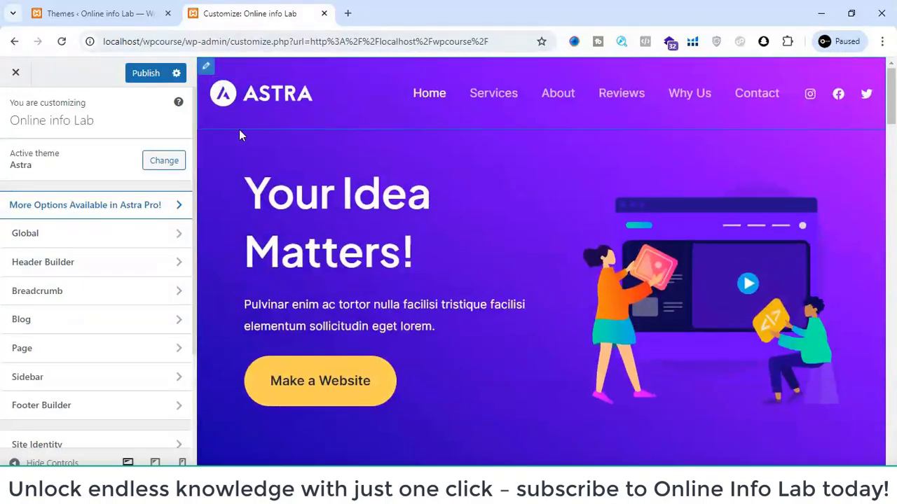
click(51, 275)
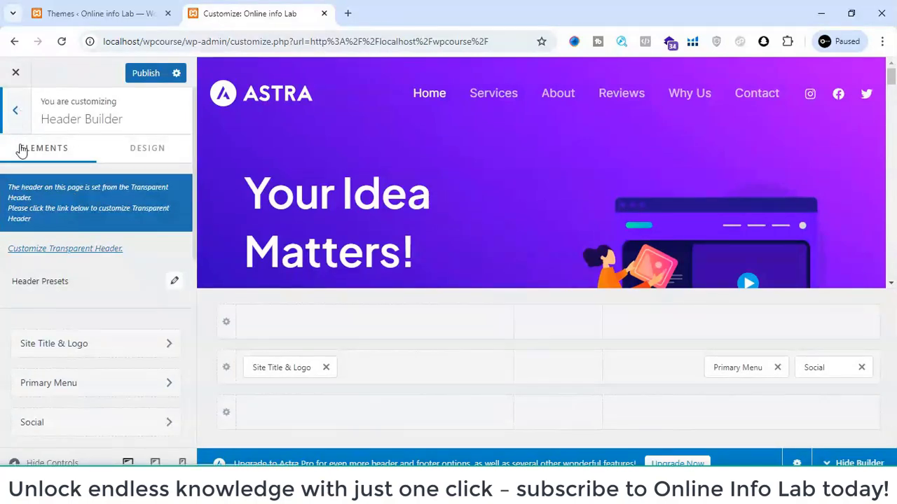
click(19, 119)
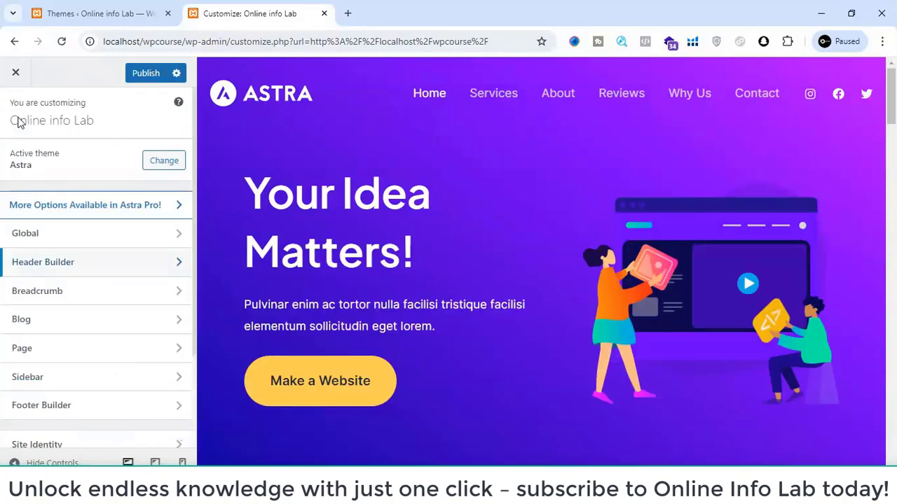
scroll(82, 323, down, 2)
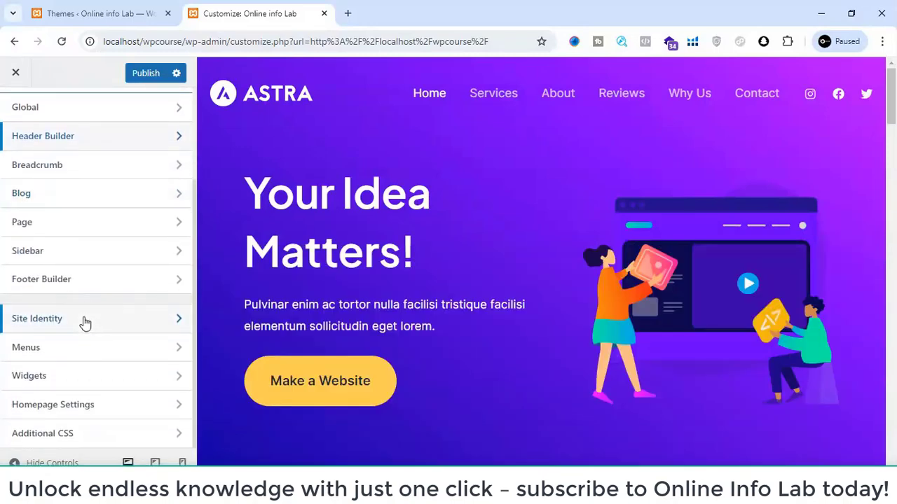
scroll(82, 321, up, 2)
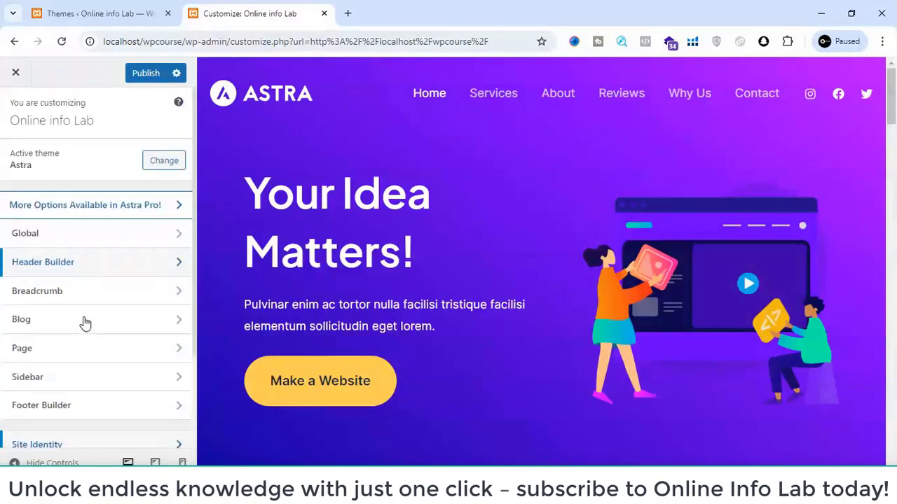
- Open the Site Title & Logo settings in the Header Builder and bring up the logo options
click(87, 271)
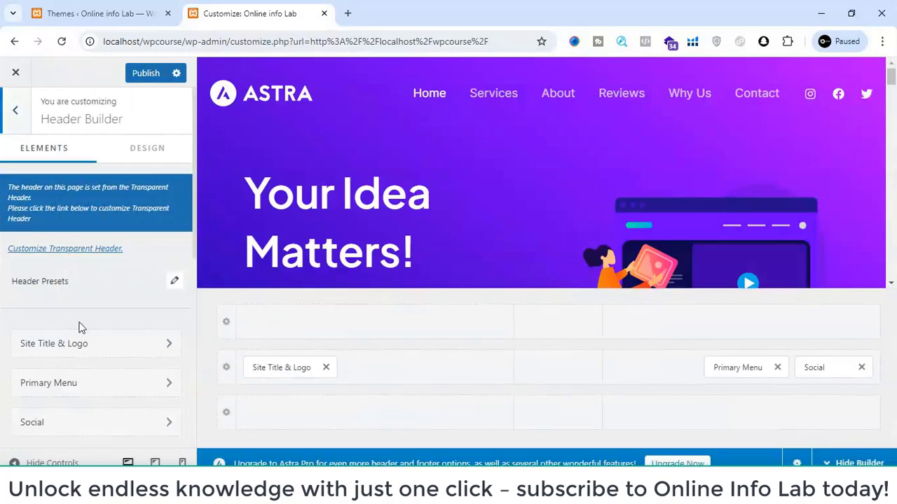
scroll(79, 327, down, 1)
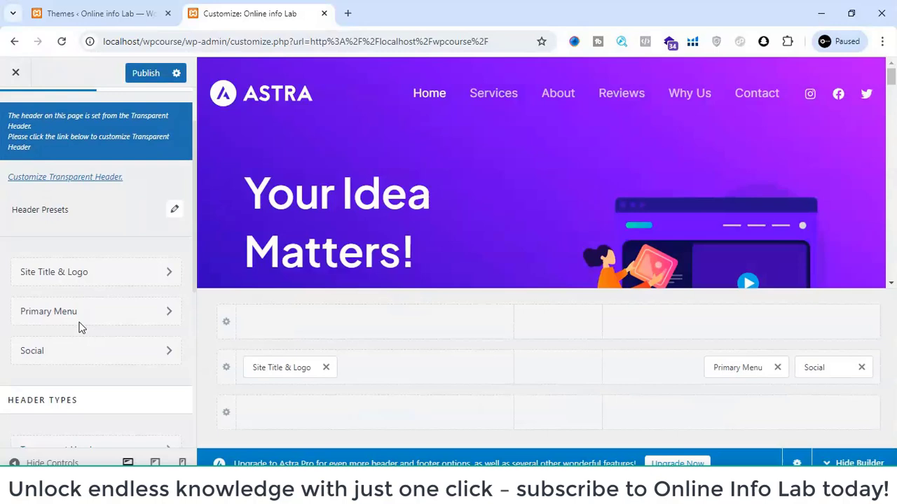
click(79, 273)
scroll(88, 291, down, 1)
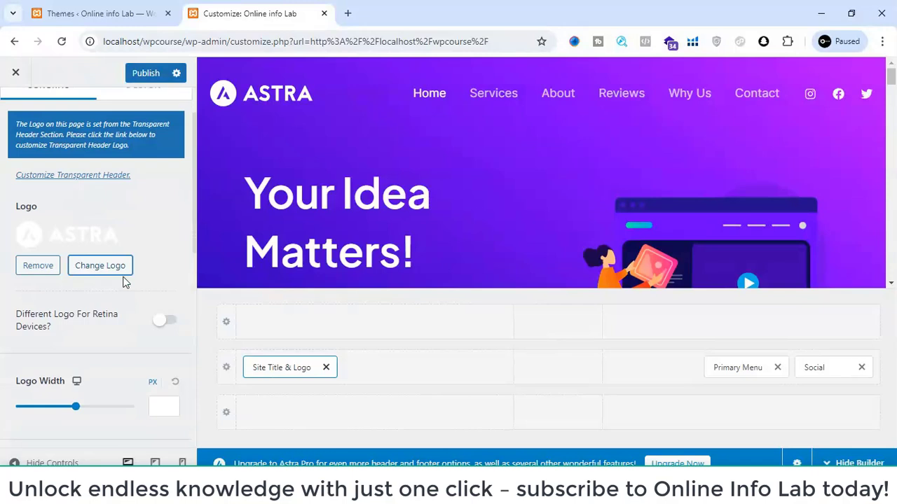
click(346, 14)
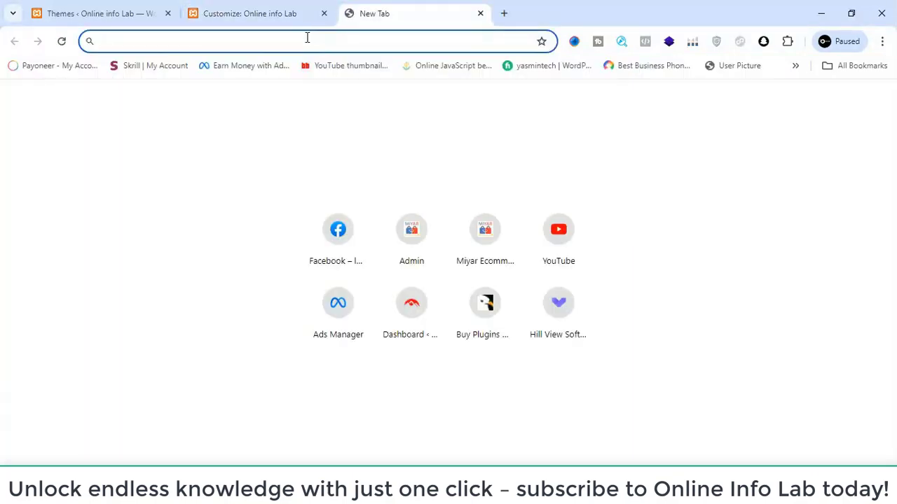
click(481, 15)
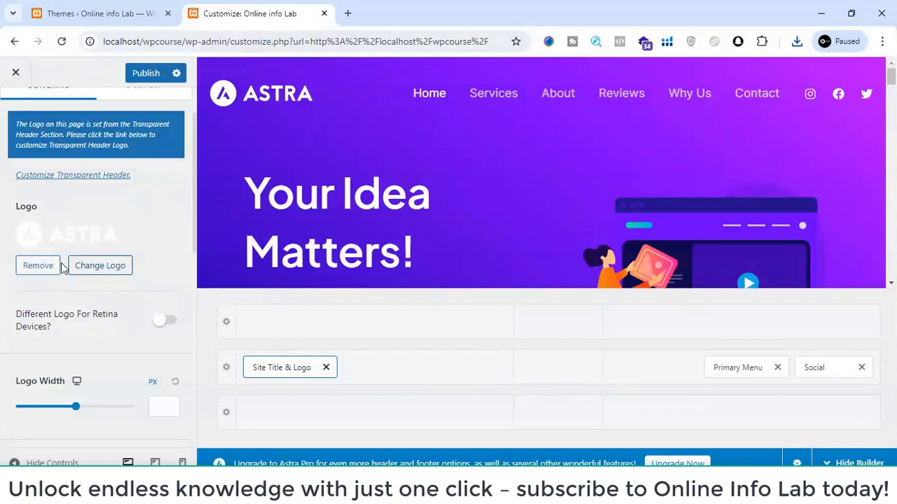
- Replace the header logo by uploading O_20240726_202752_0000-removebg-preview.png from Downloads and selecting it for cropping
click(86, 270)
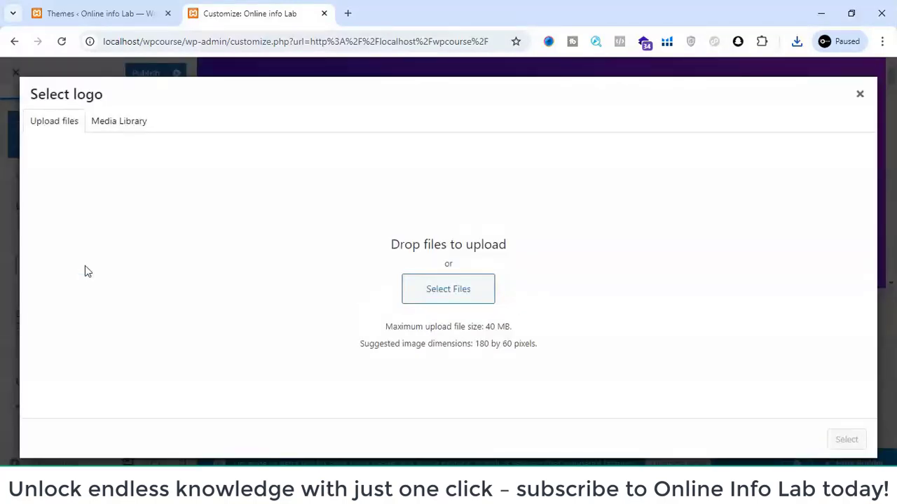
click(439, 292)
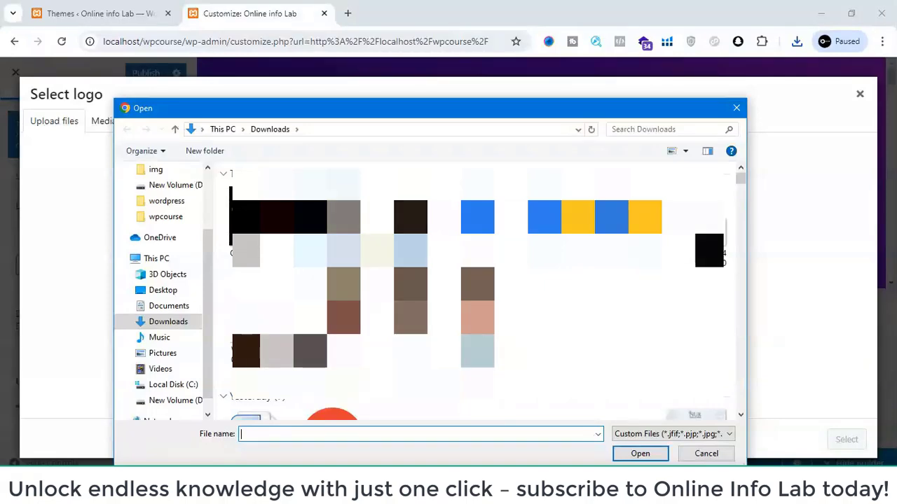
double_click(344, 209)
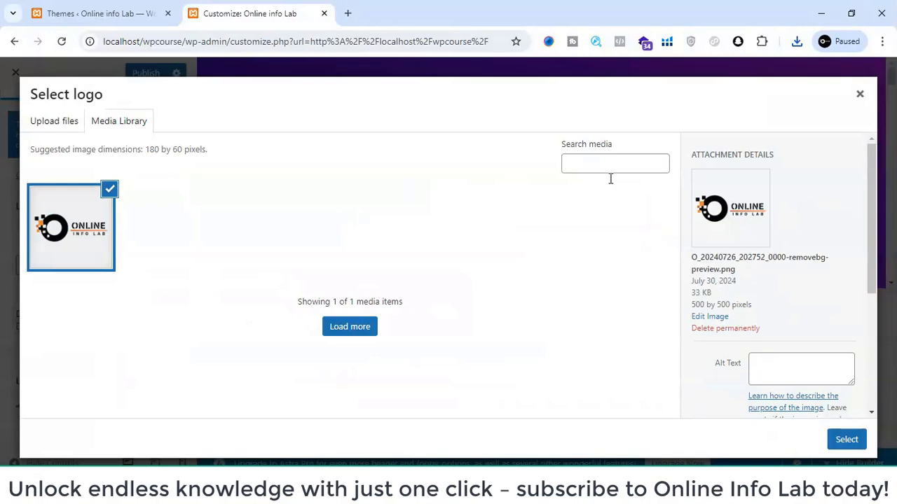
click(709, 316)
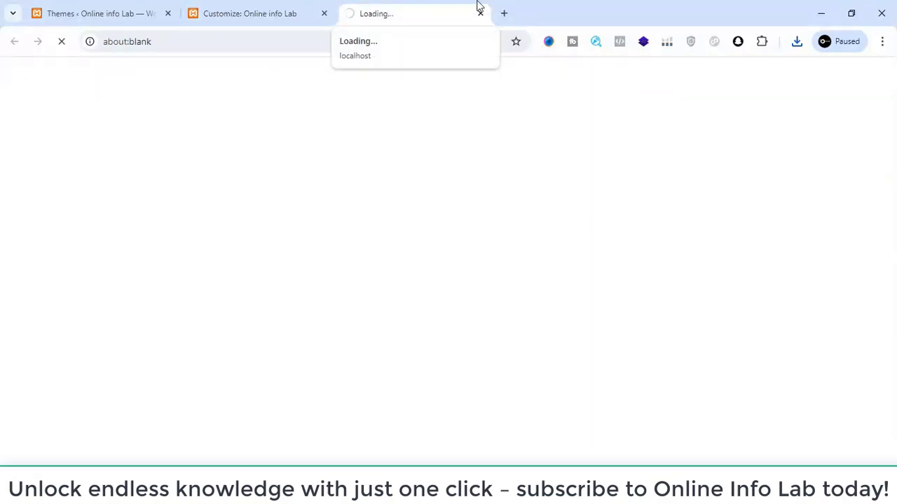
click(290, 7)
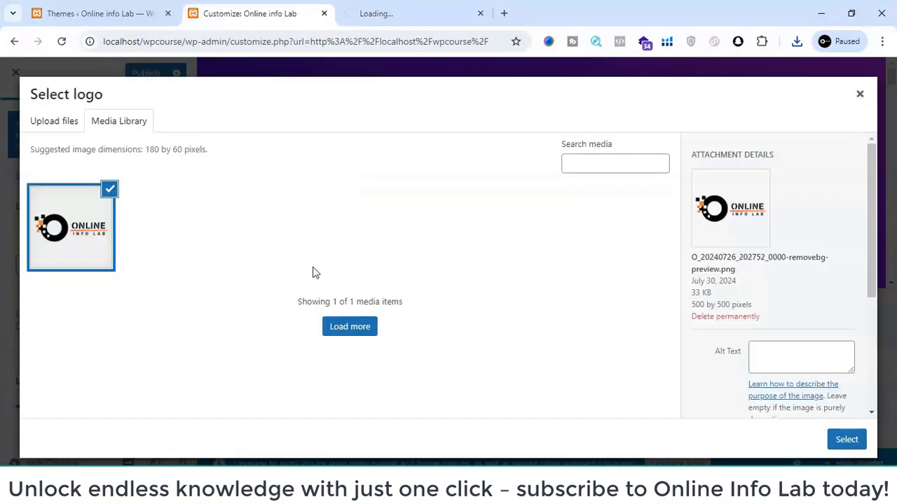
click(846, 442)
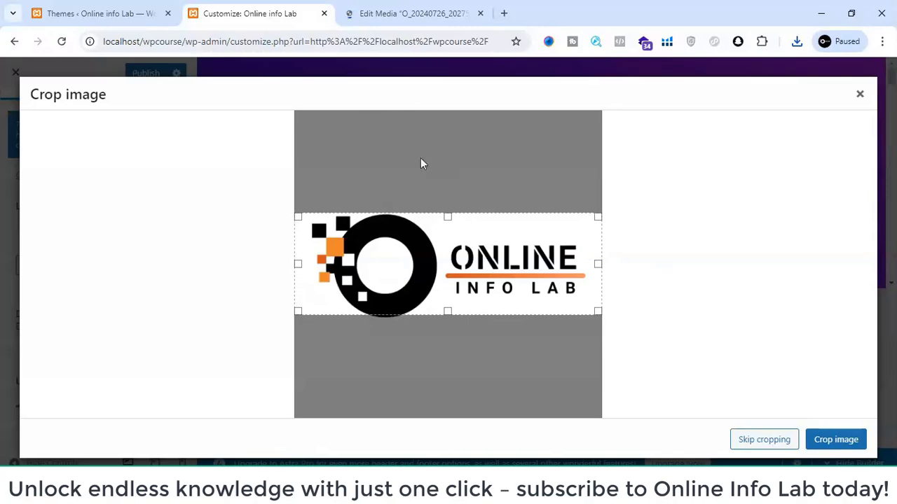
click(442, 14)
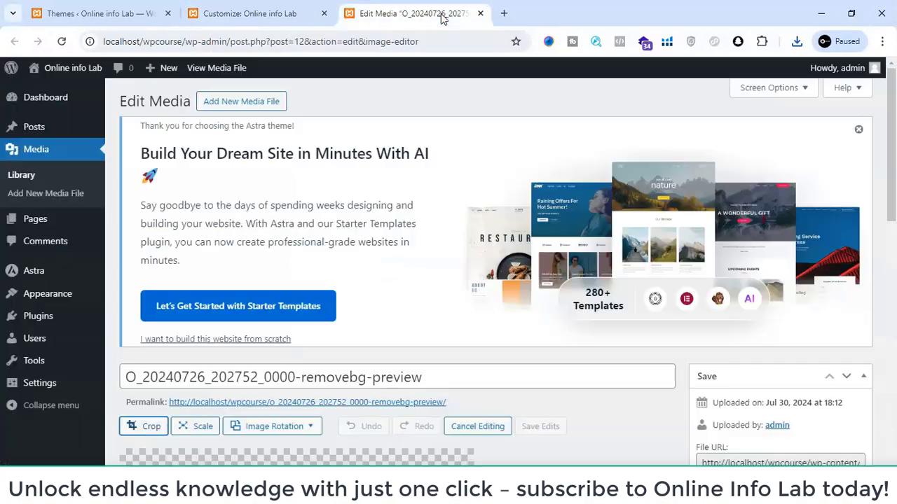
scroll(446, 232, down, 4)
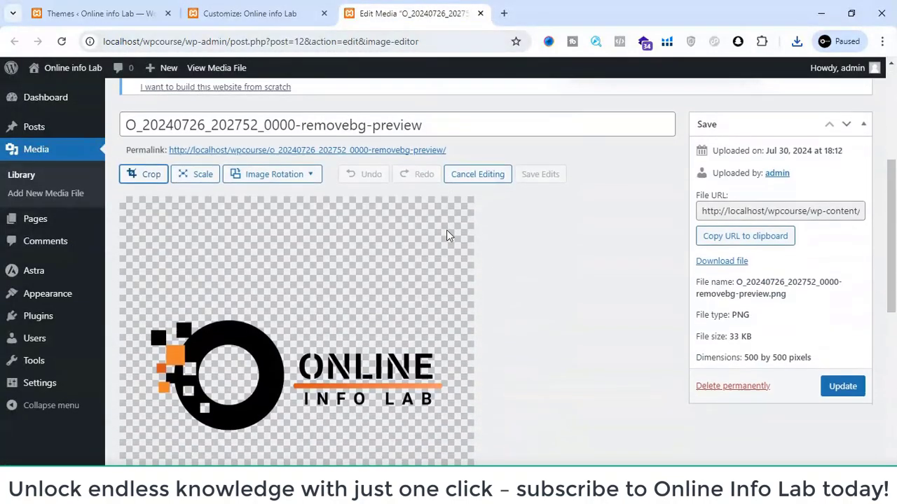
click(151, 159)
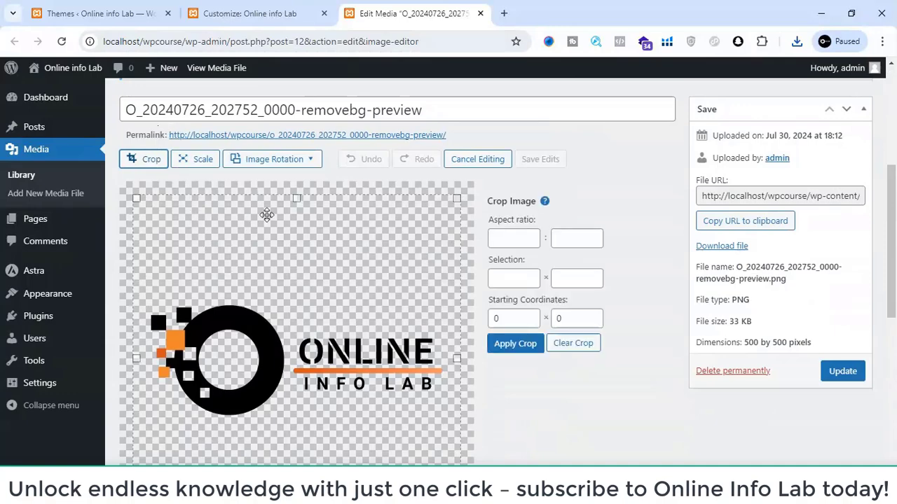
drag(294, 201, 294, 308)
scroll(292, 307, down, 2)
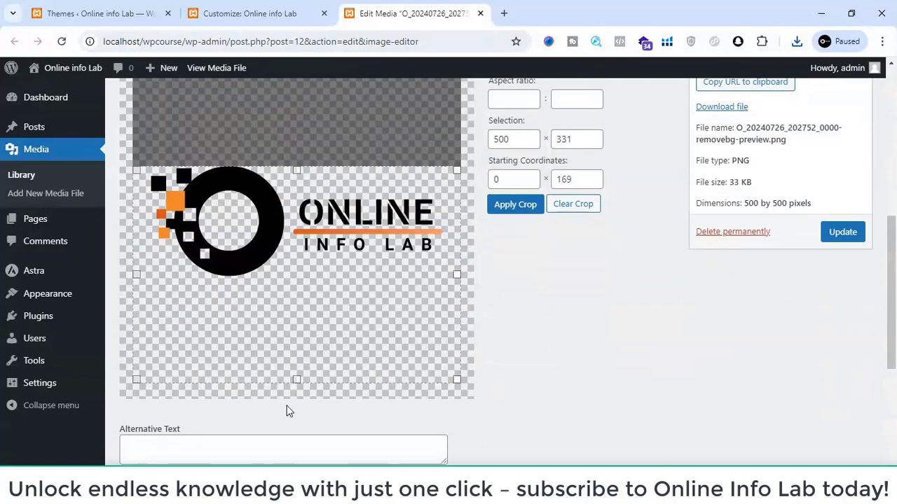
mouse_move(296, 380)
mouse_down()
mouse_move(294, 260)
mouse_move(293, 284)
mouse_up()
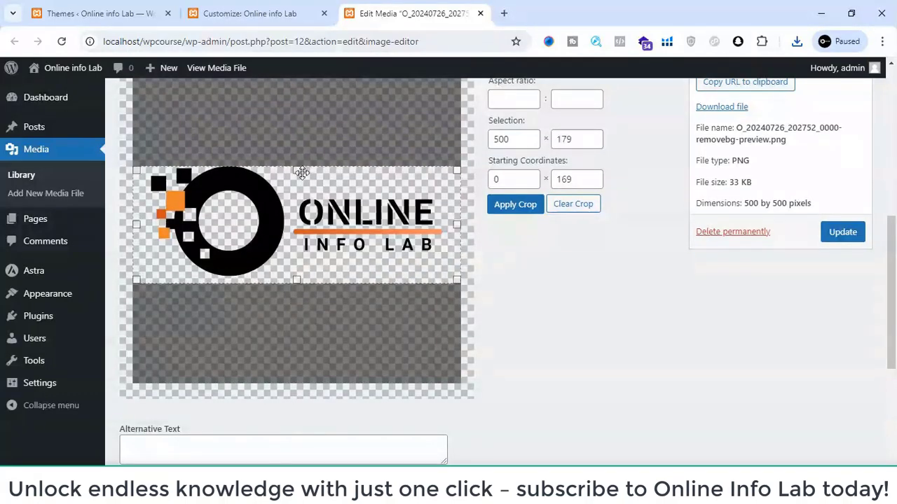
drag(297, 172, 298, 167)
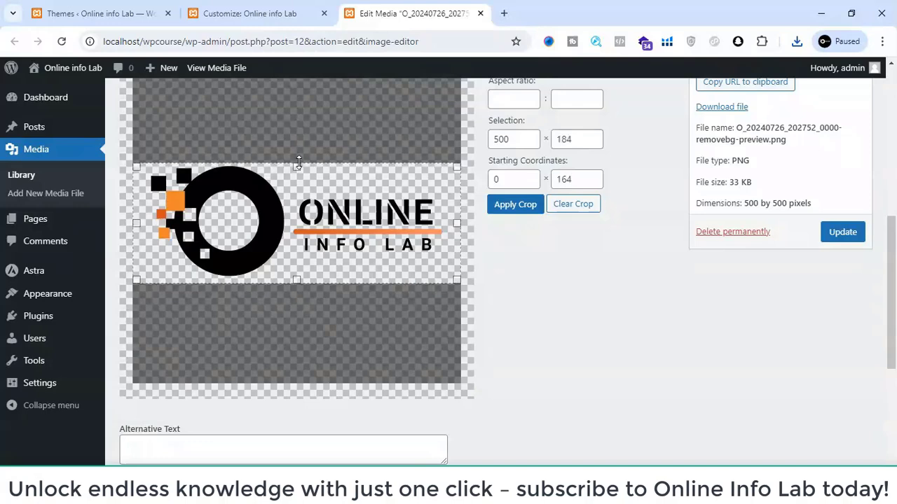
click(481, 13)
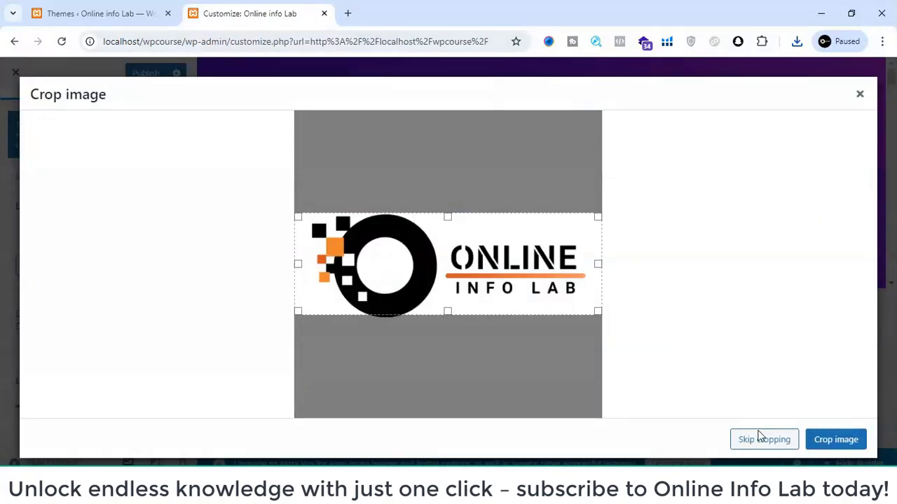
- Crop the uploaded logo to the suggested area and set the logo width to 156 px
click(828, 446)
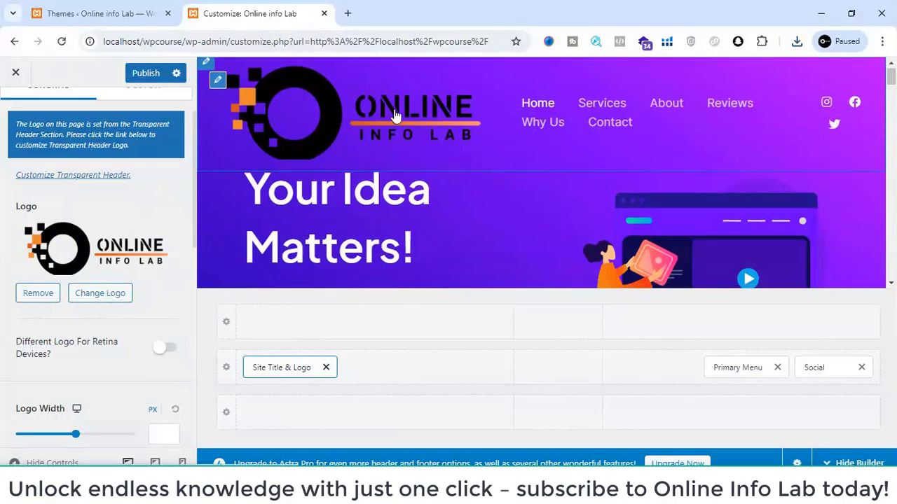
scroll(103, 242, down, 2)
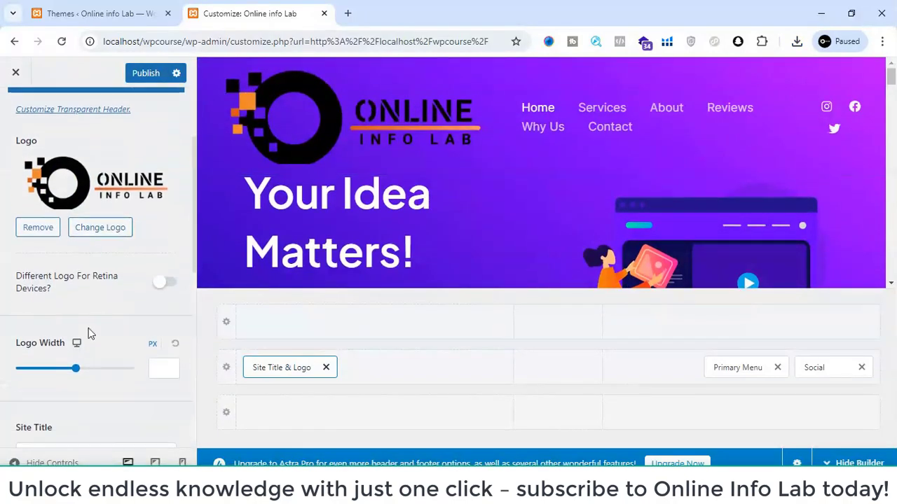
scroll(80, 341, down, 1)
drag(77, 351, 49, 346)
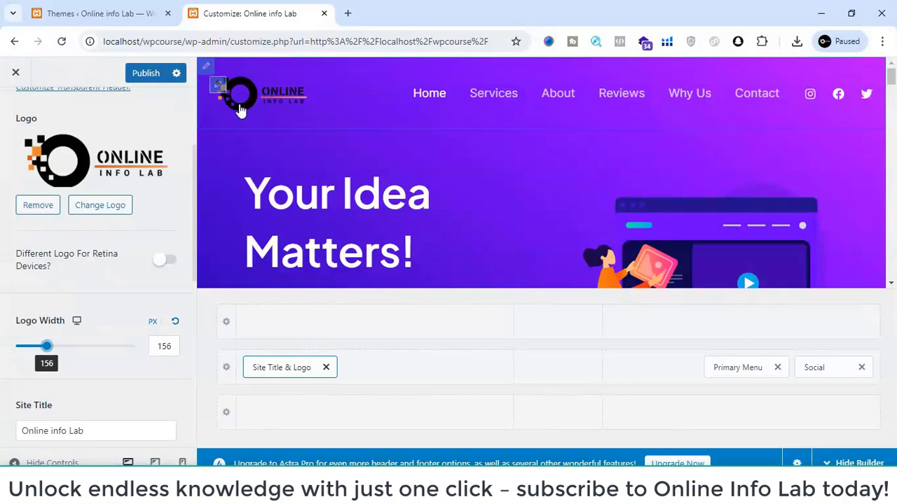
- Clear the Online info Lab text from the Site Title field, leaving it empty
scroll(155, 397, down, 3)
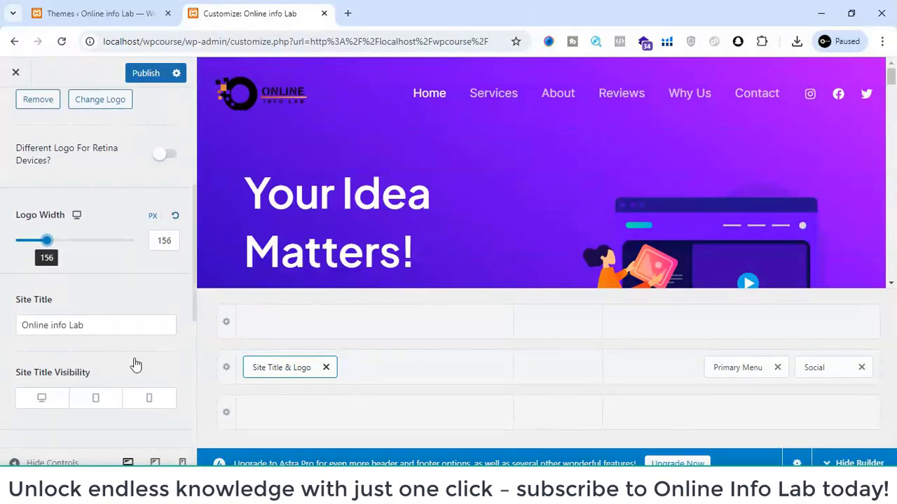
drag(110, 325, 0, 329)
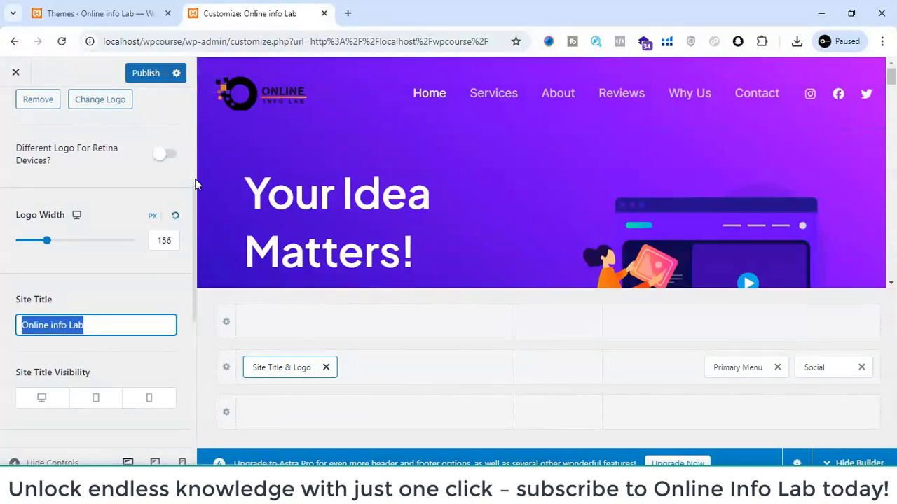
scroll(103, 180, down, 1)
scroll(103, 180, up, 3)
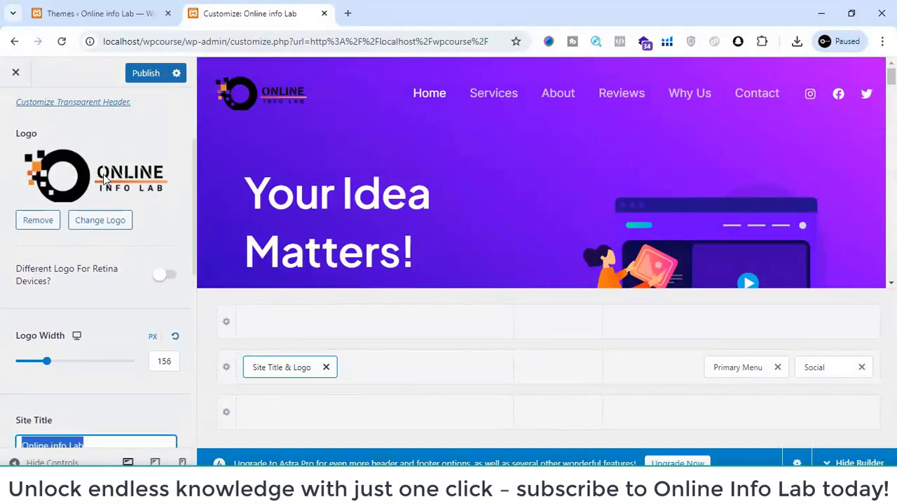
scroll(145, 260, down, 2)
key(BackSpace)
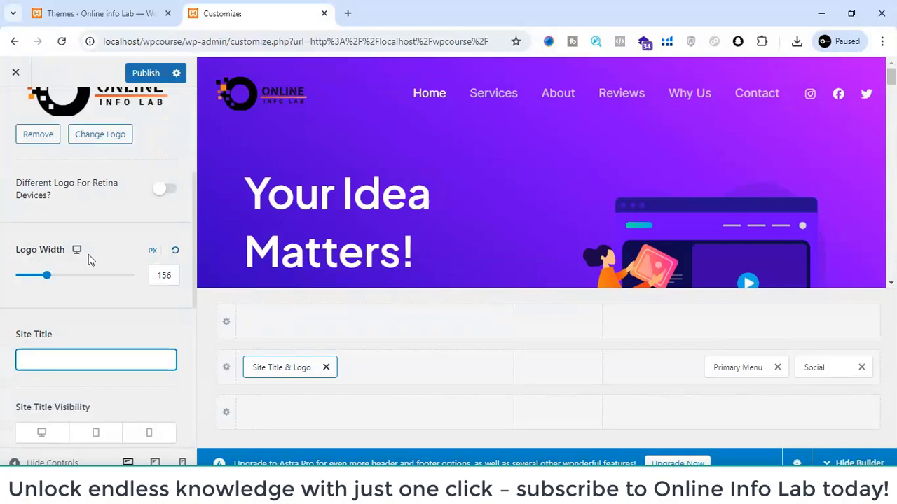
- Set O_20240726_202752_0000-removebg-preview.png from the media library as the site icon, cropped to the suggested area, and publish
scroll(135, 321, down, 2)
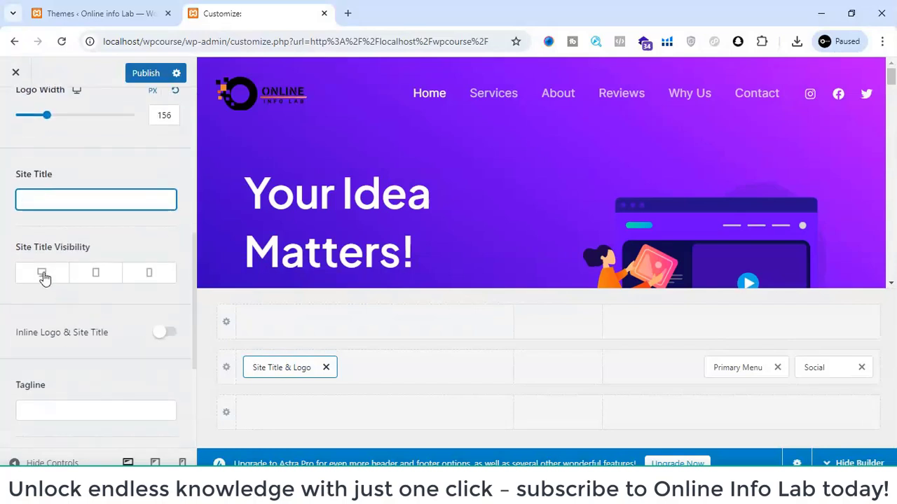
scroll(32, 324, down, 1)
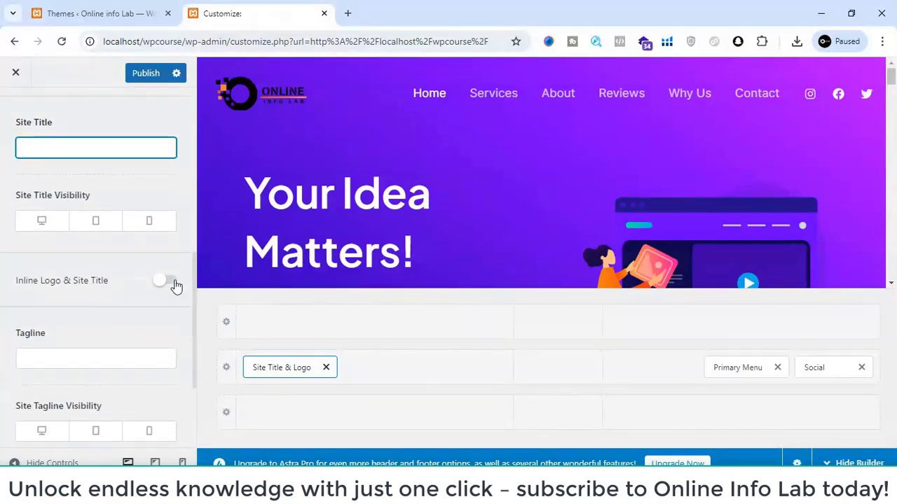
scroll(162, 294, down, 3)
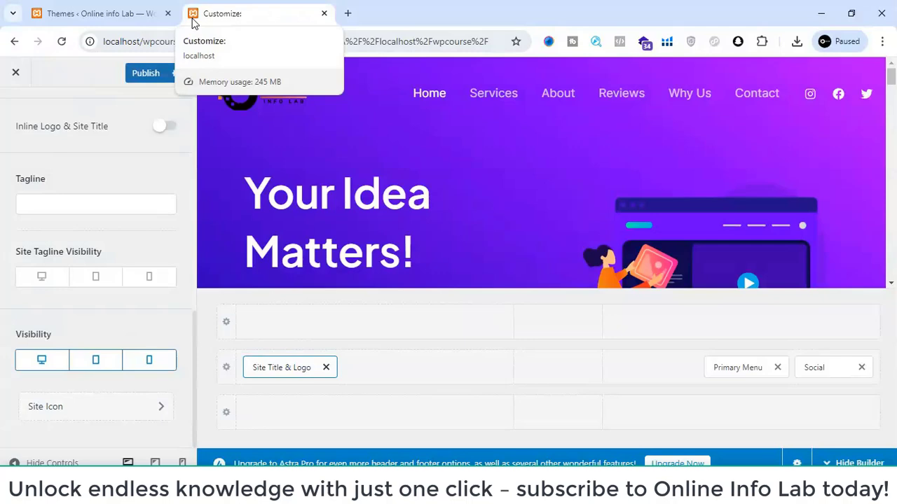
click(85, 401)
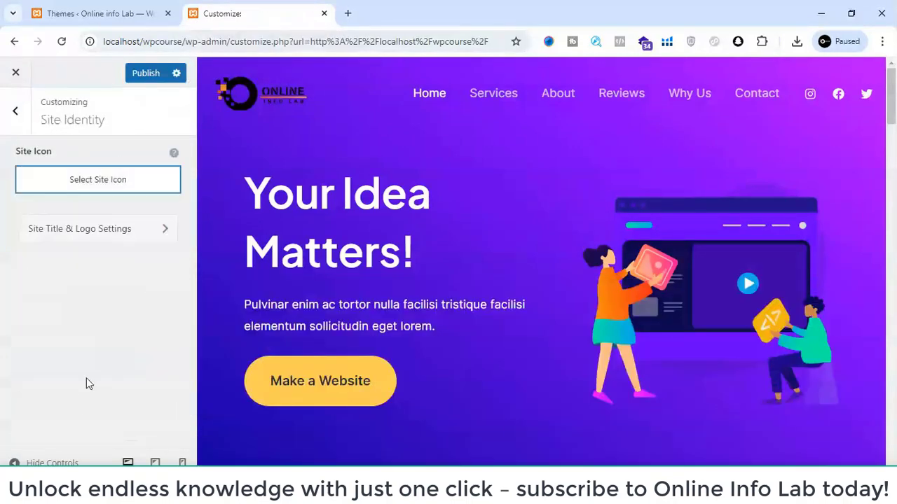
click(90, 182)
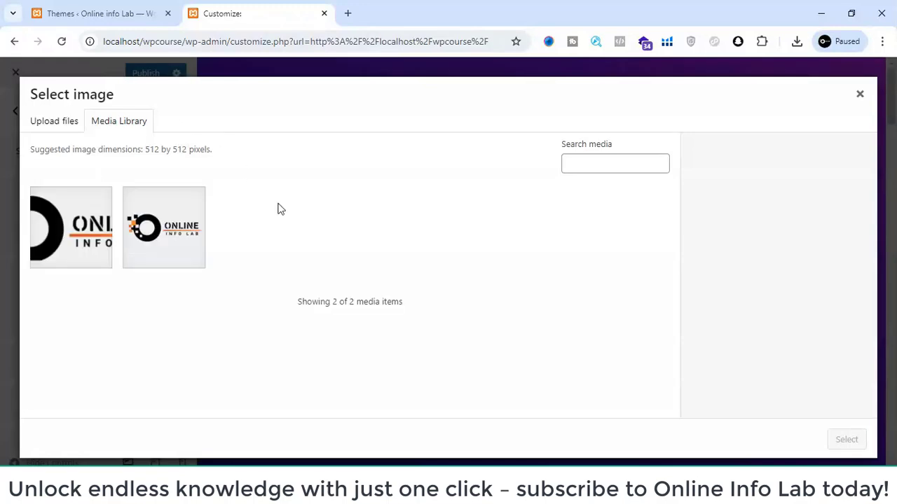
click(149, 235)
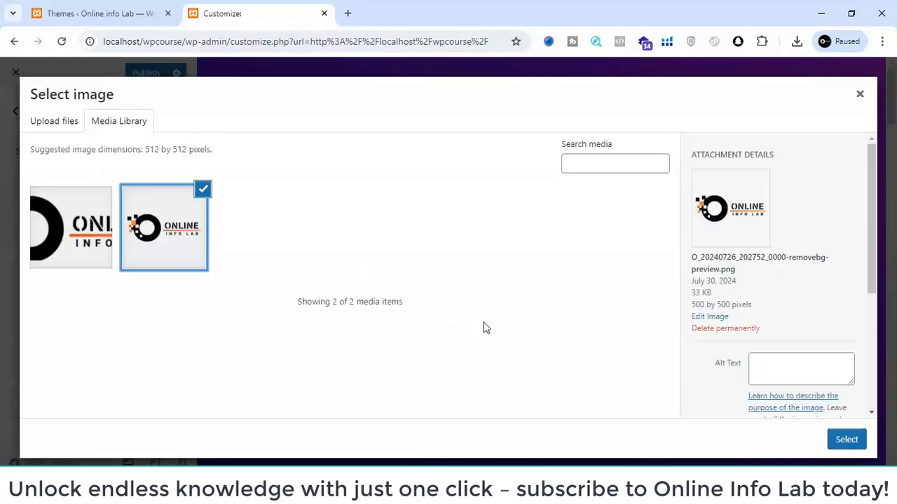
click(840, 442)
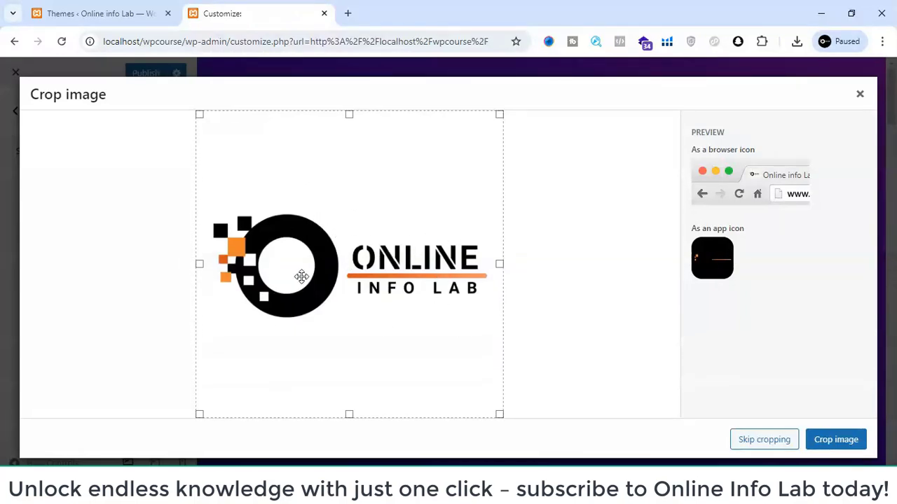
click(838, 445)
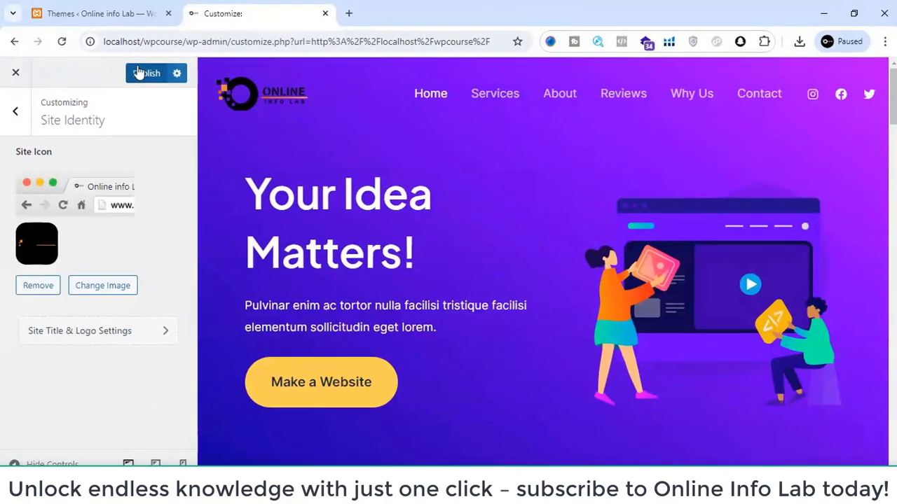
click(334, 172)
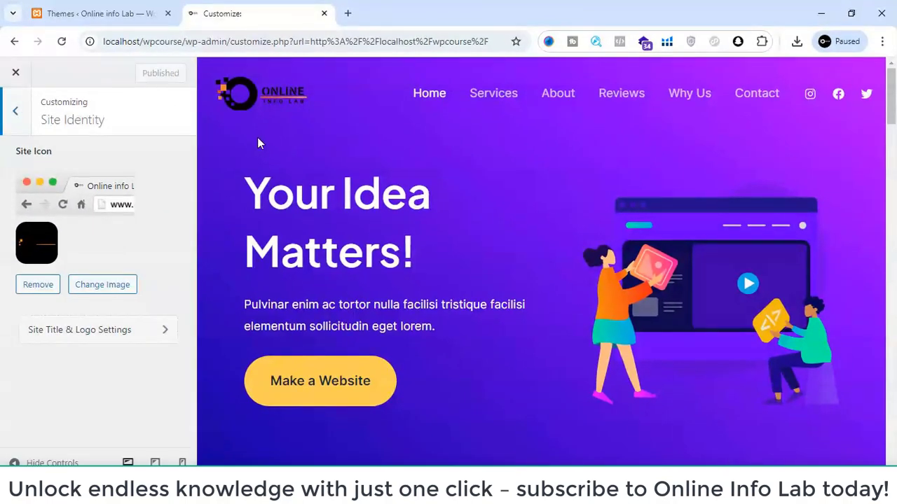
- Set the logo width to 109 px in the Header Builder's Site Title & Logo settings and publish the change
scroll(421, 150, down, 3)
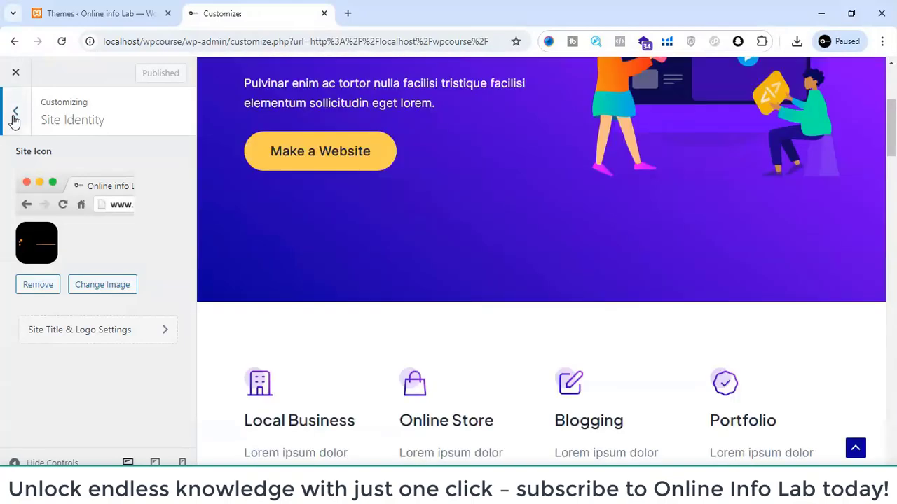
click(14, 117)
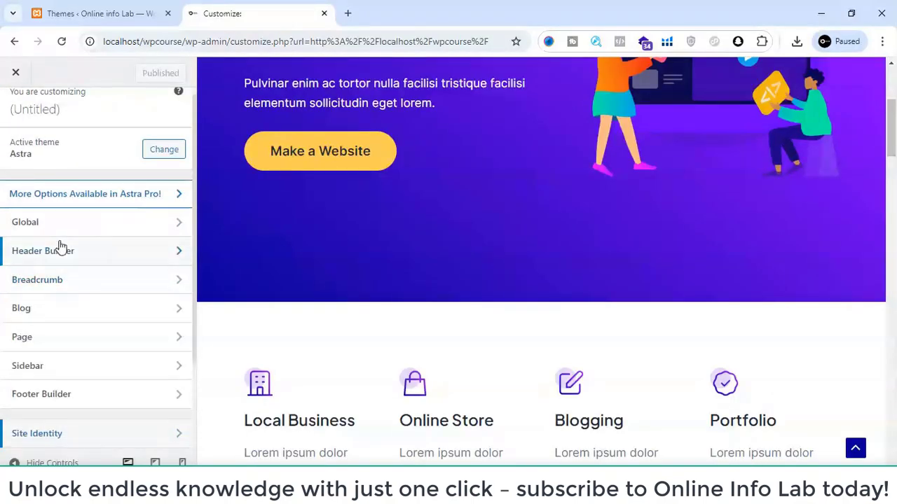
click(62, 248)
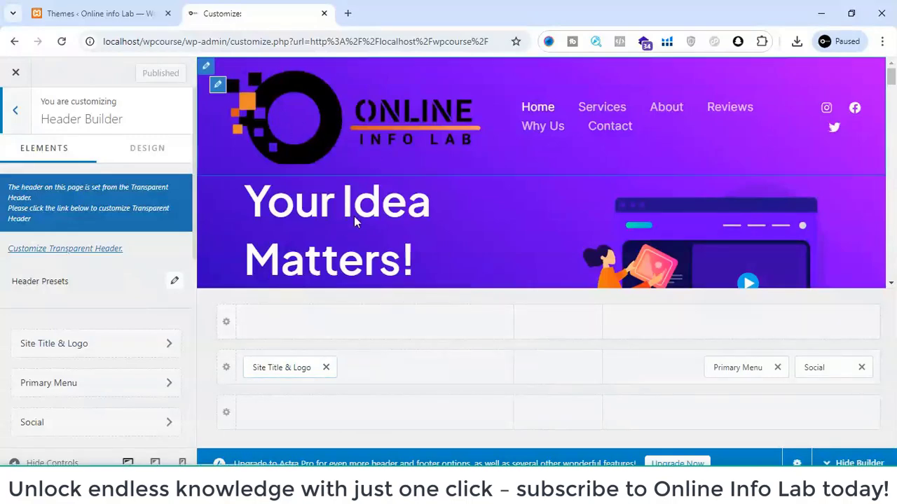
click(331, 155)
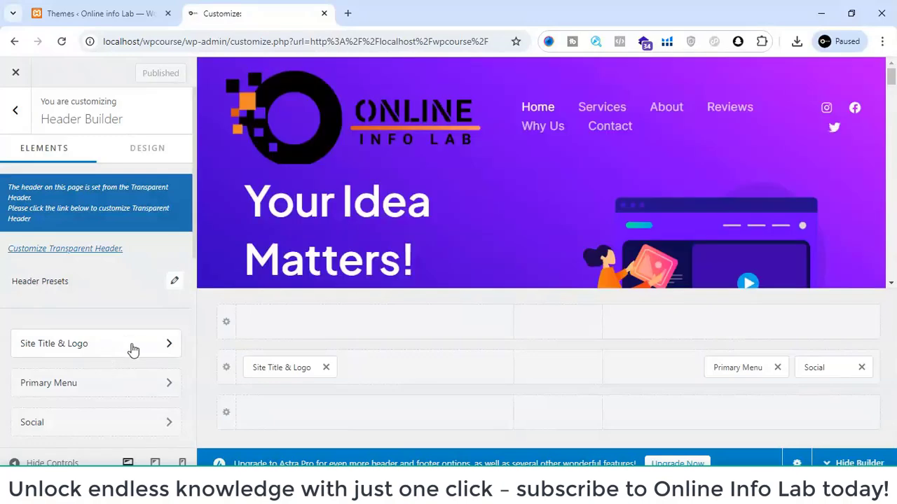
scroll(101, 359, down, 2)
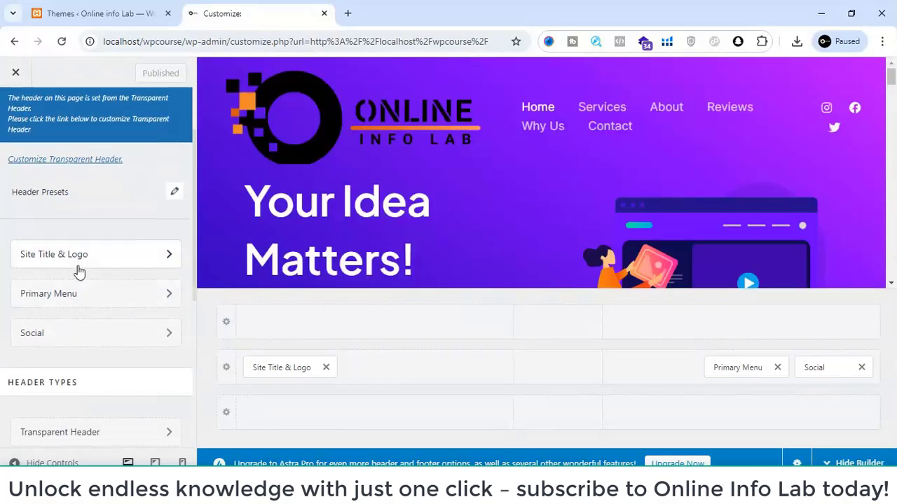
scroll(80, 273, down, 2)
click(88, 197)
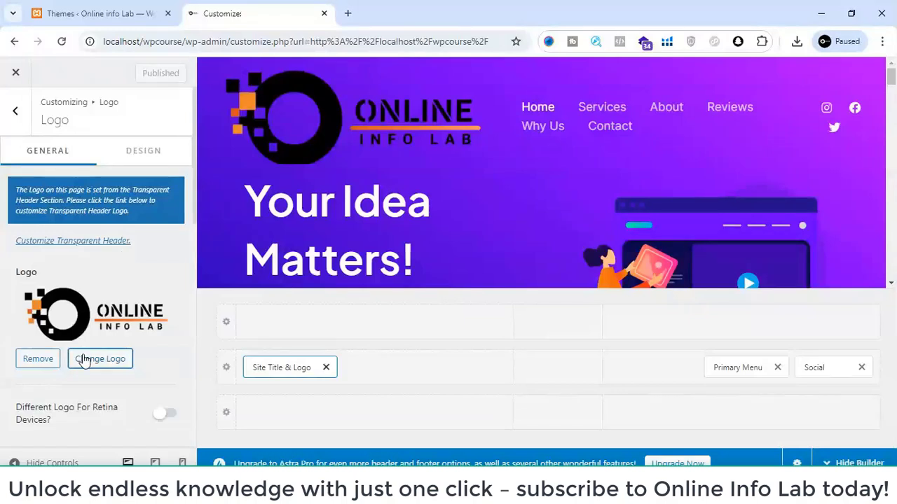
scroll(88, 360, down, 4)
drag(46, 367, 38, 365)
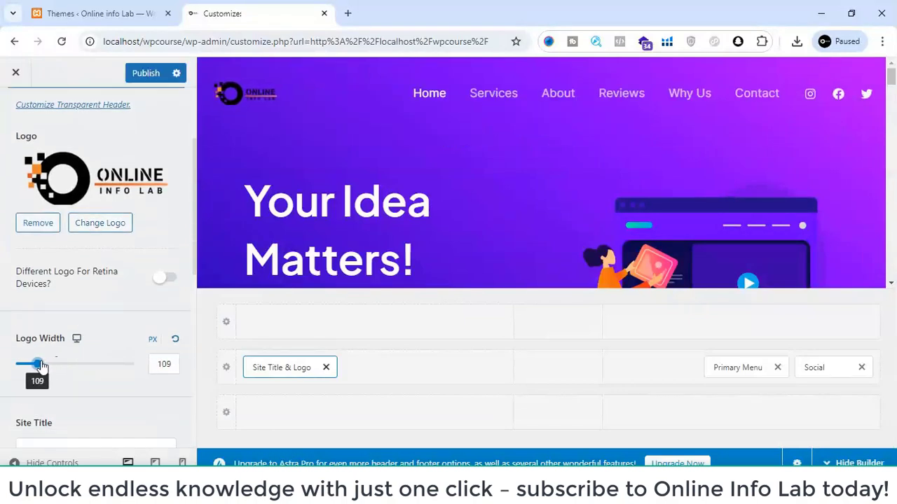
click(142, 82)
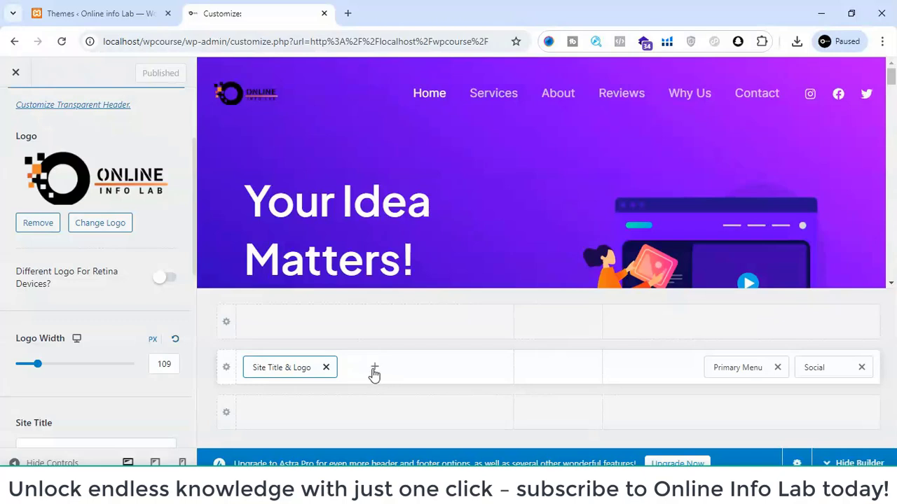
- Try out a Search element beside the site logo in the main header row and remove it again
click(374, 368)
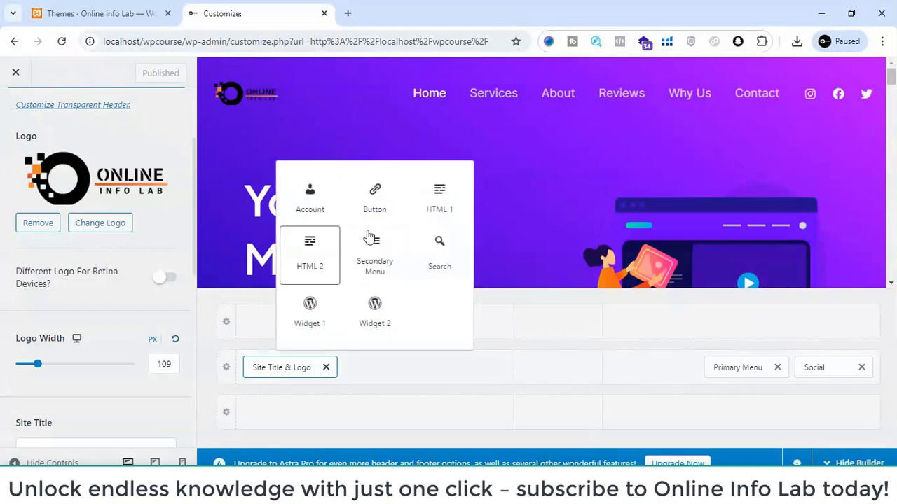
click(441, 256)
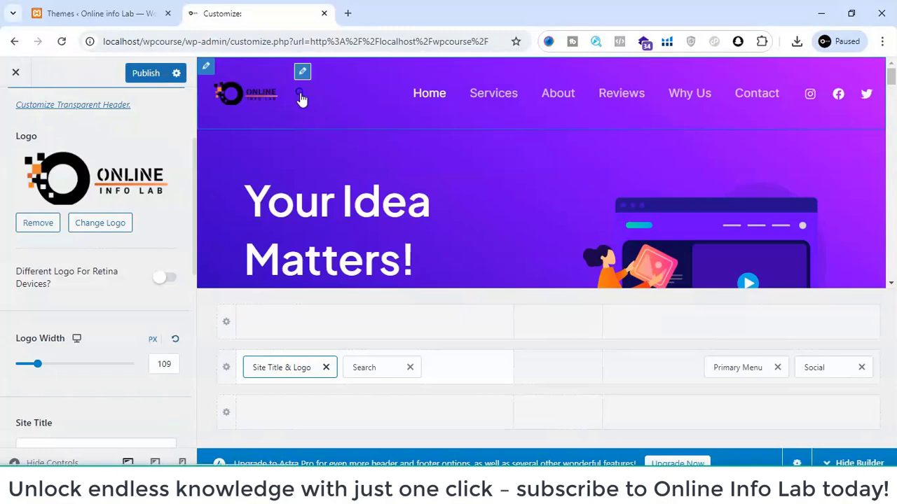
click(300, 95)
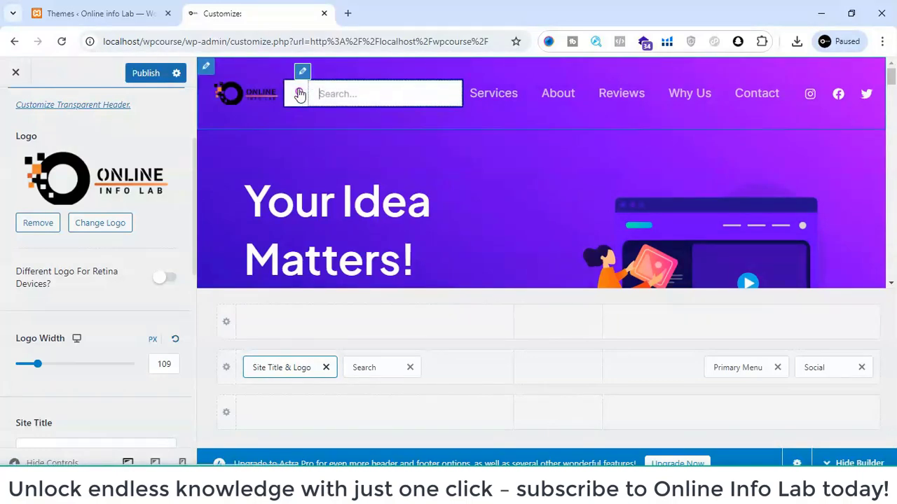
click(300, 95)
click(409, 367)
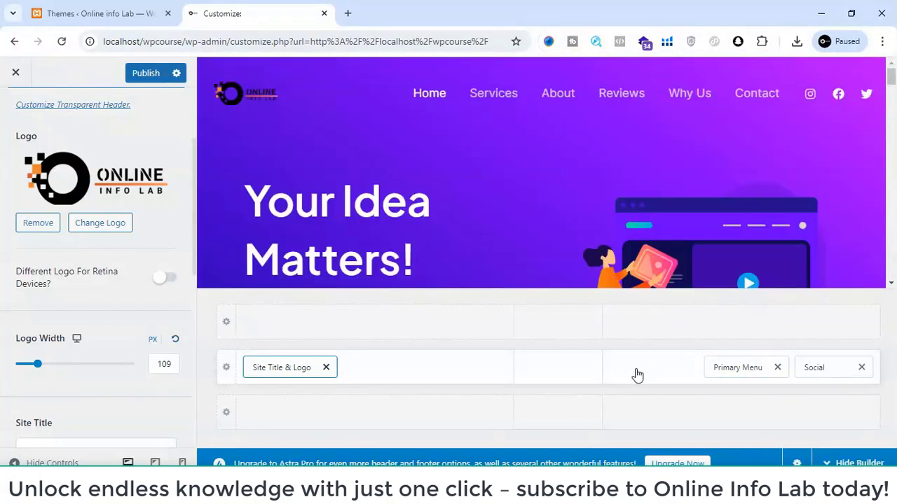
- Add a Search element to the primary menu's section of the main header row and remove the Social element
click(636, 376)
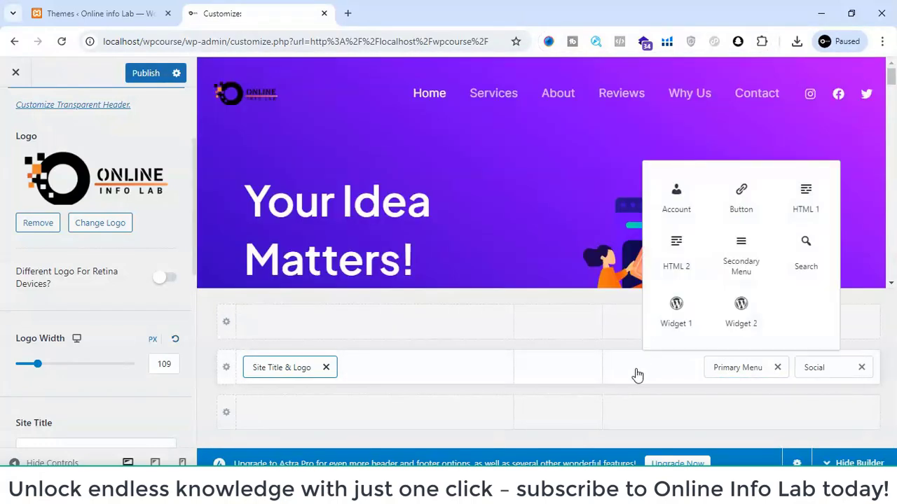
click(806, 254)
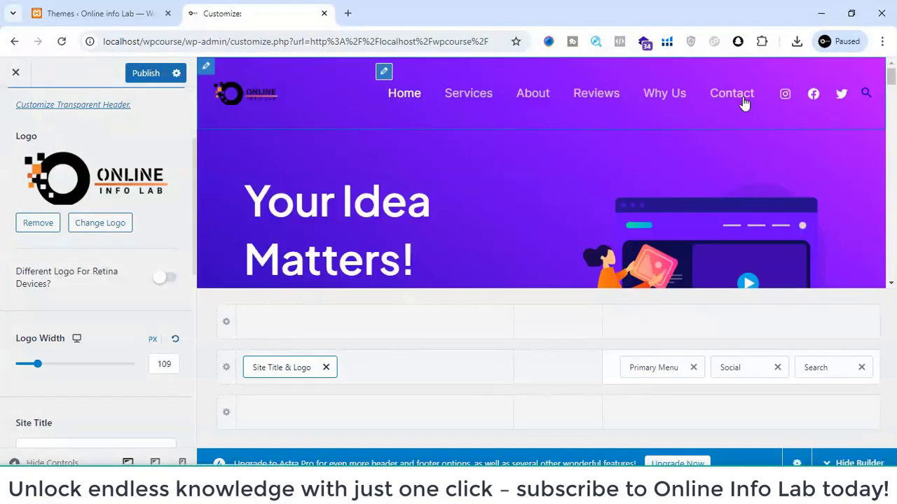
click(777, 368)
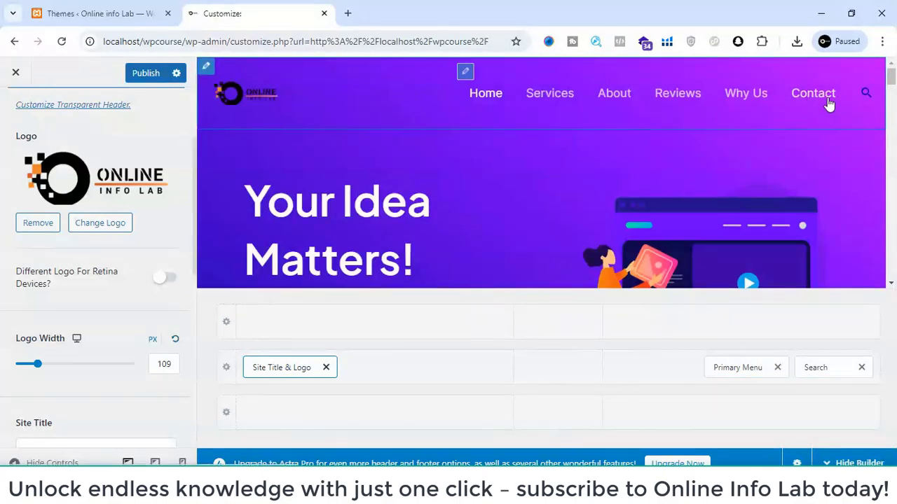
- Try the header's search field in the preview and remove the Search element from the main row
click(866, 95)
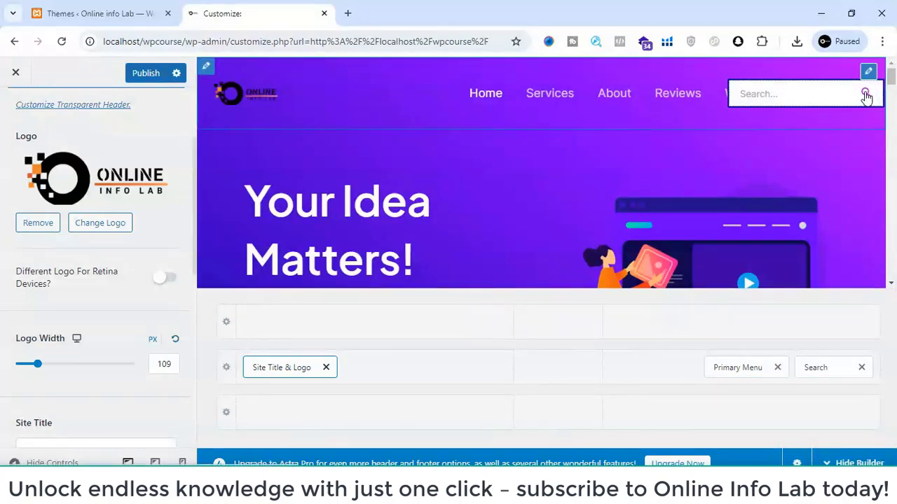
click(866, 97)
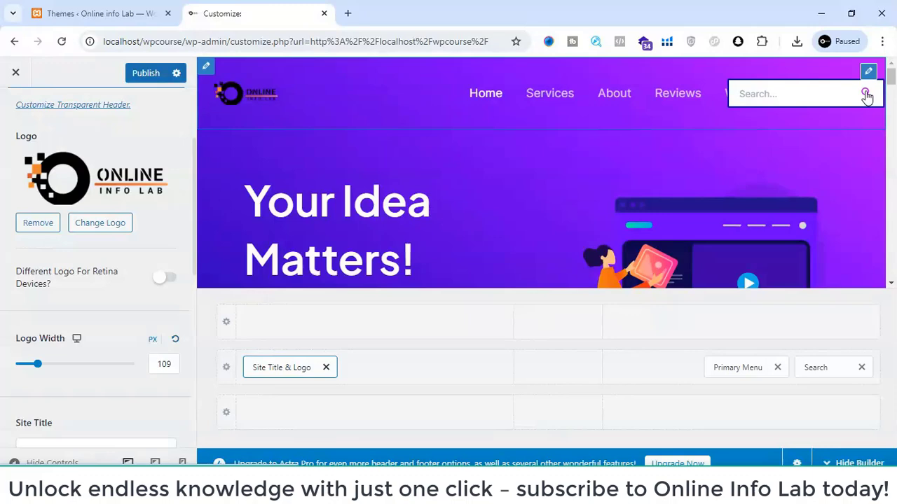
click(862, 369)
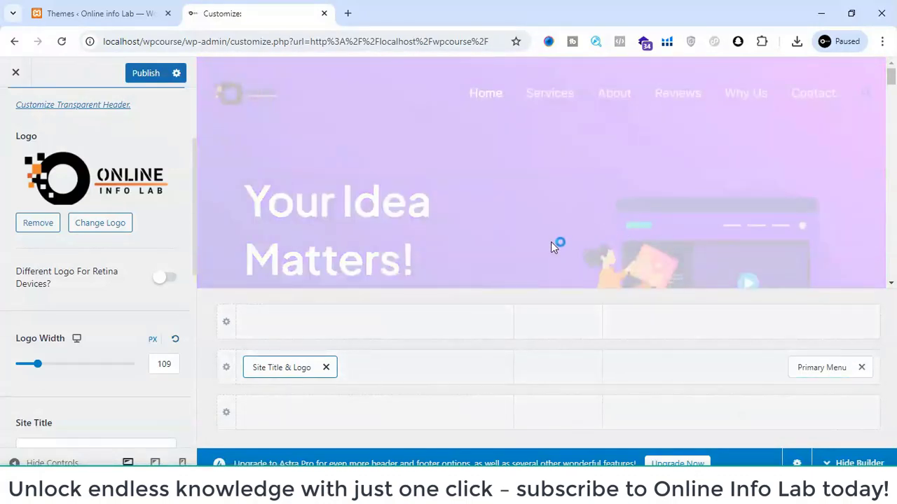
- Examine the page preview in desktop, tablet and mobile views, including the tablet header's menu toggle
scroll(551, 241, down, 10)
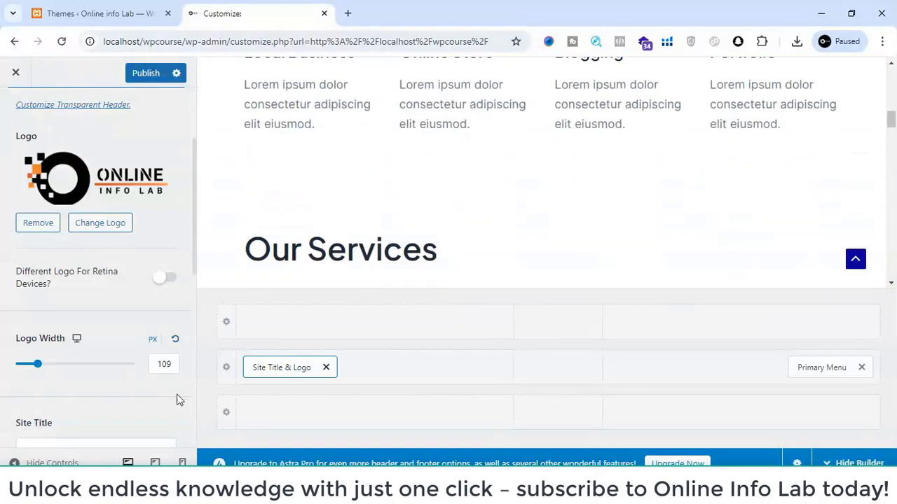
click(155, 463)
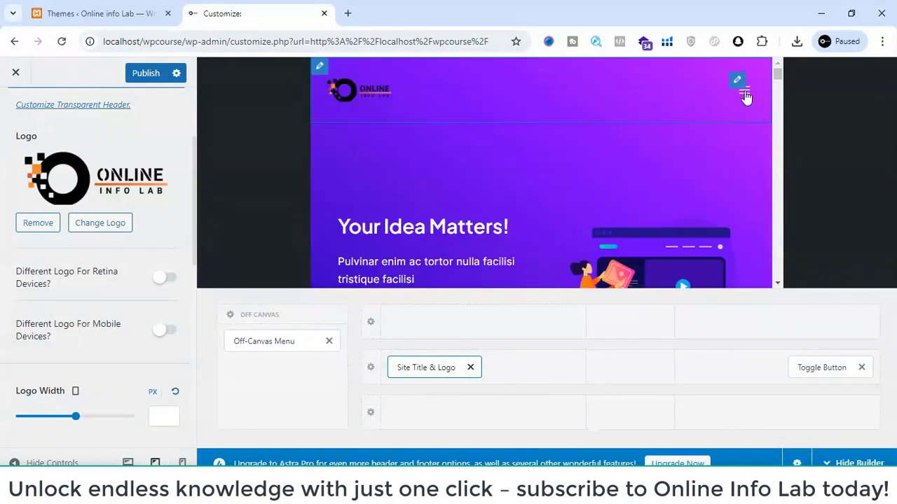
click(745, 94)
click(745, 94)
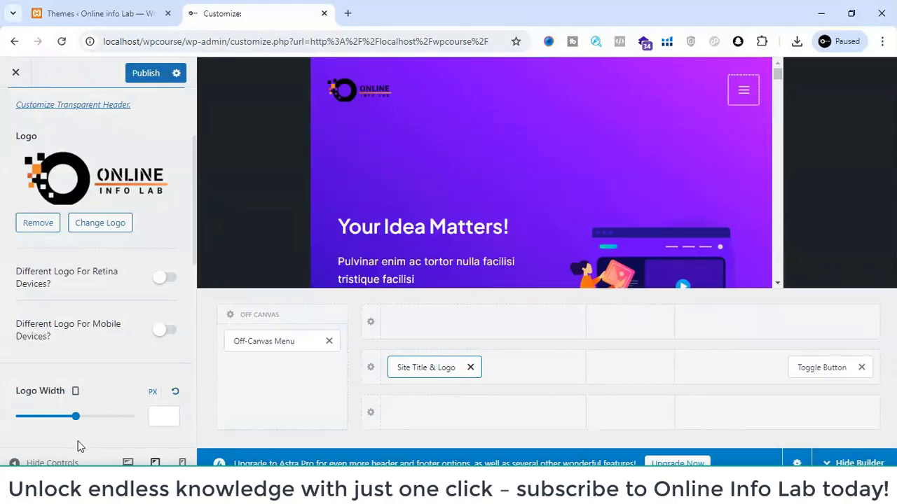
click(179, 463)
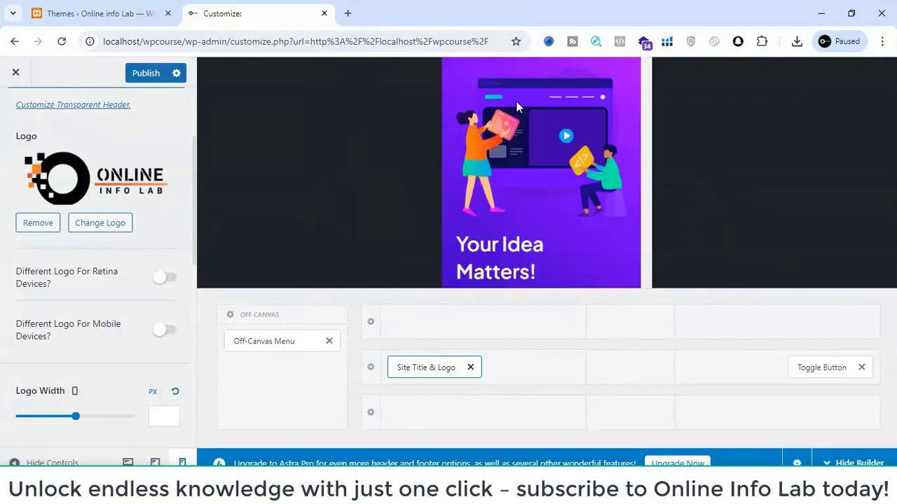
- Examine the mobile preview's header and hero section, and try opening and closing its toggle menu
scroll(517, 104, down, 3)
scroll(517, 103, up, 3)
scroll(504, 186, down, 1)
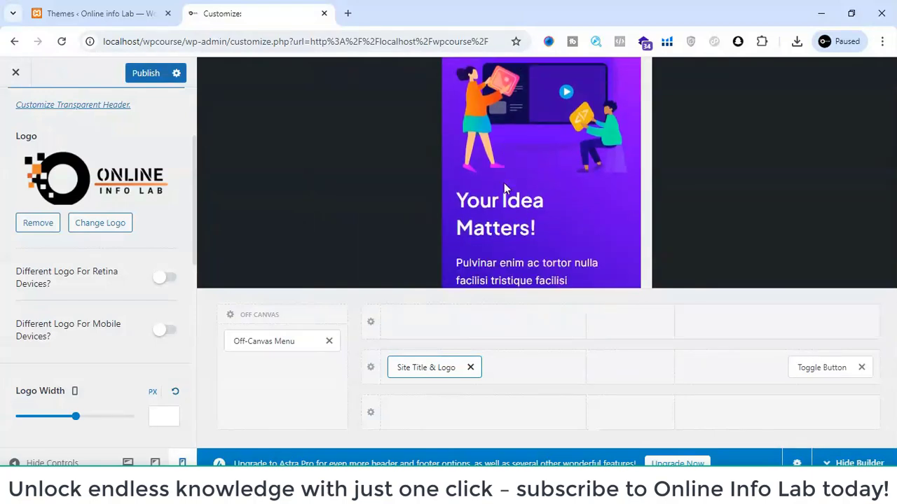
scroll(504, 183, up, 1)
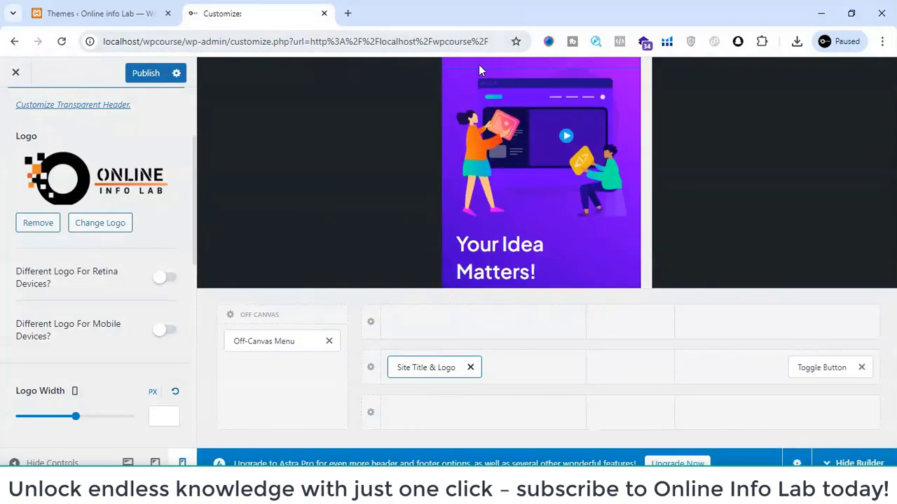
key(ctrl+minus)
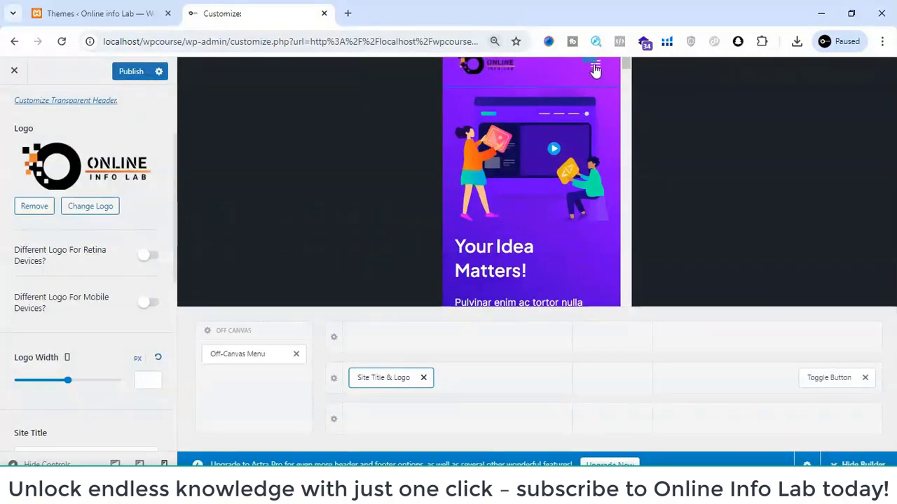
click(594, 68)
click(594, 69)
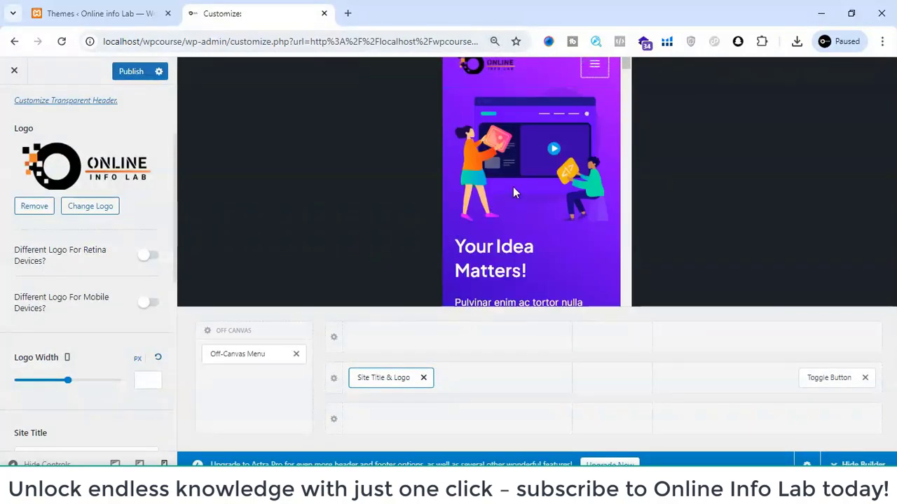
key(ctrl+plus)
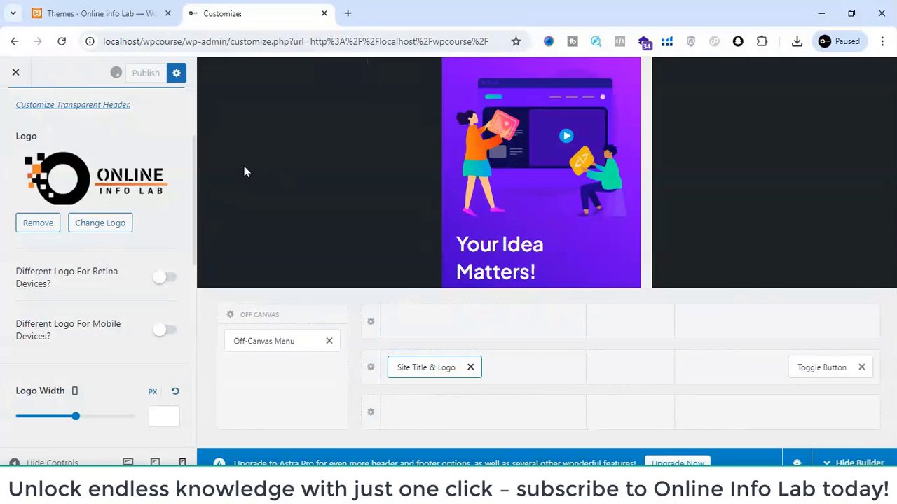
- Leave the logo and header settings, open the Footer Builder and switch the preview to desktop view
scroll(21, 133, up, 2)
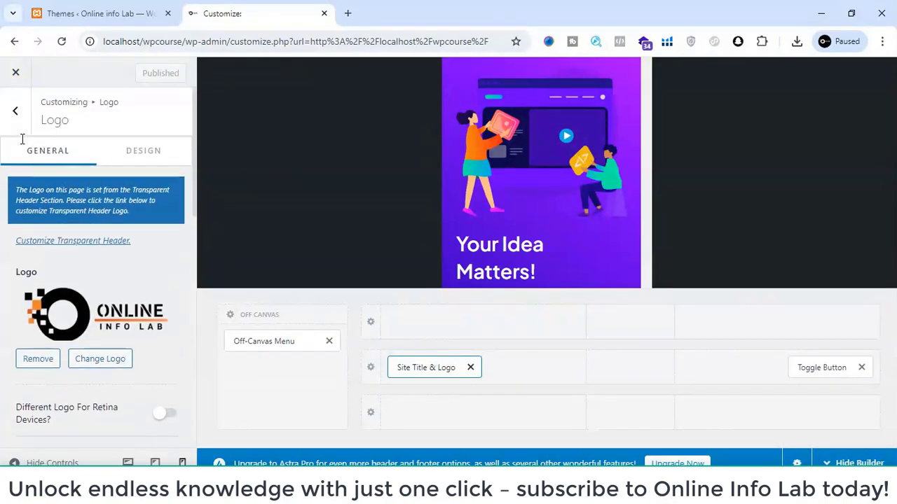
click(21, 133)
scroll(80, 308, down, 5)
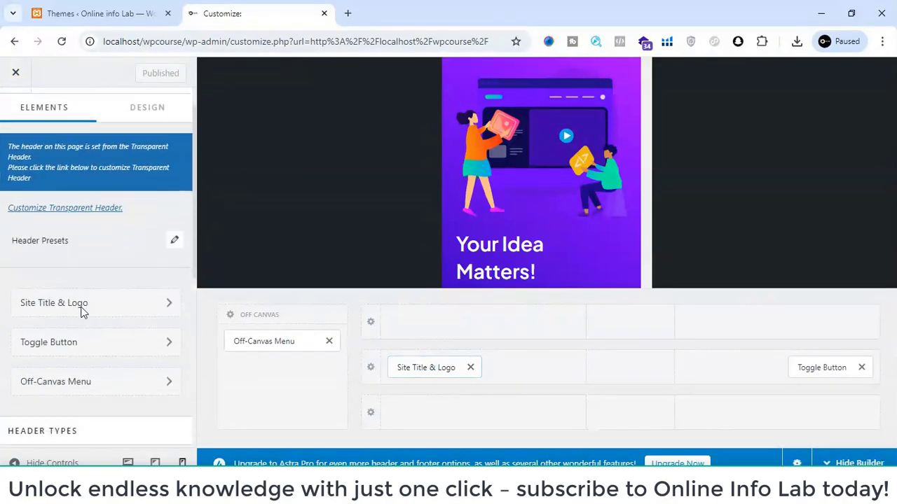
scroll(80, 312, up, 5)
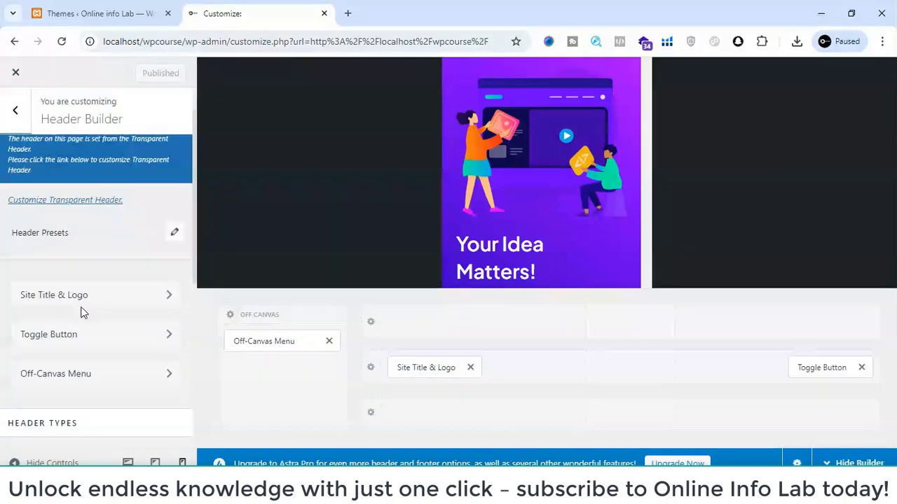
click(14, 113)
scroll(96, 411, down, 2)
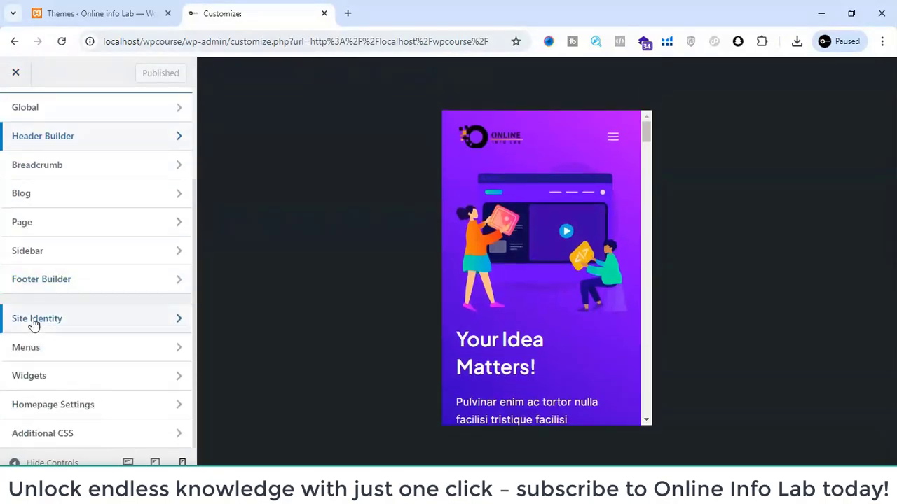
click(60, 284)
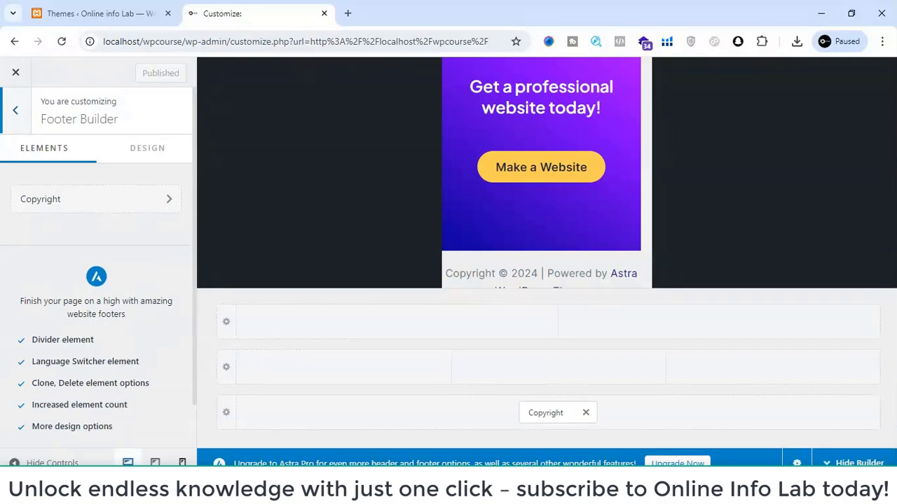
click(128, 463)
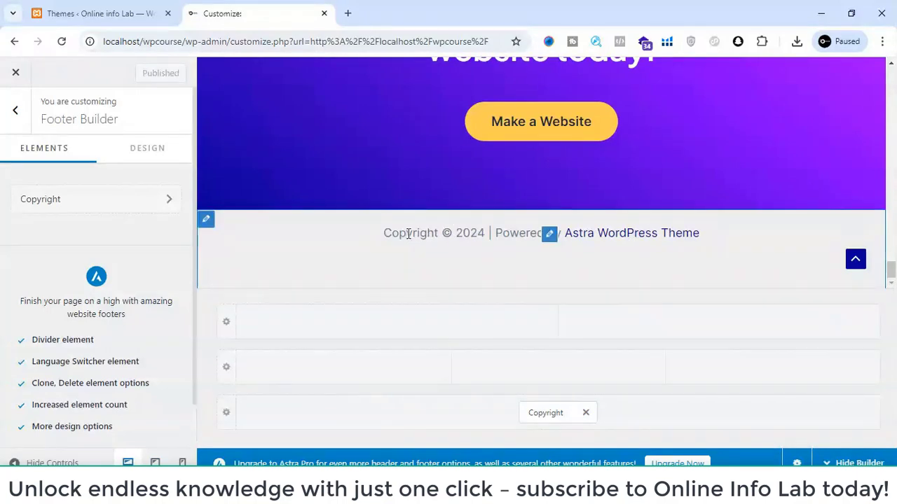
- Delete "| Powered by [theme_author]" from the footer's copyright text
drag(406, 234, 529, 246)
click(535, 266)
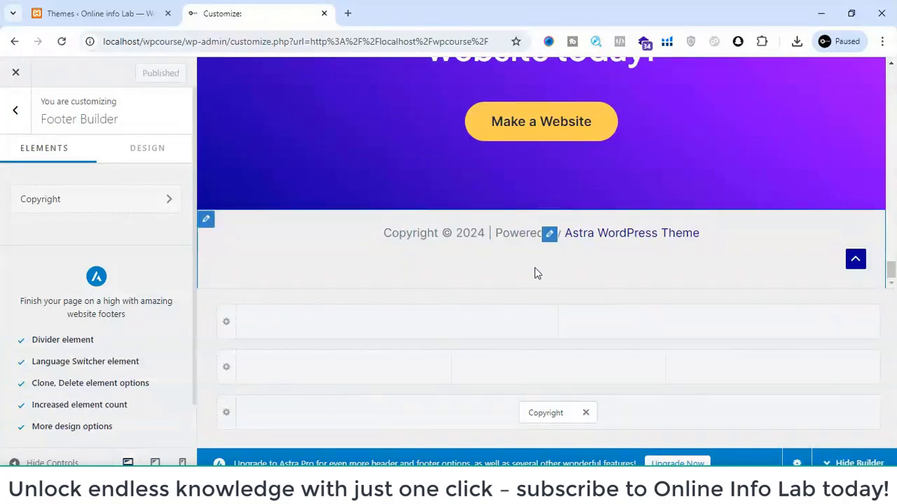
click(558, 410)
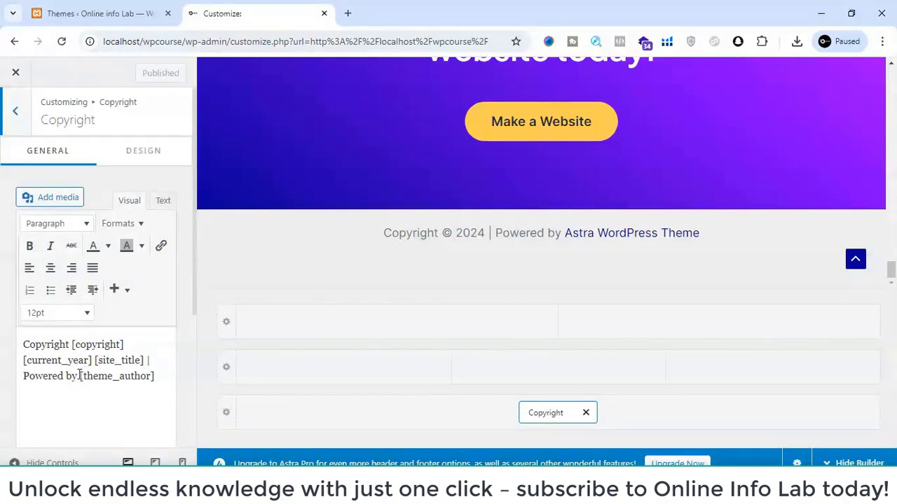
drag(147, 361, 154, 376)
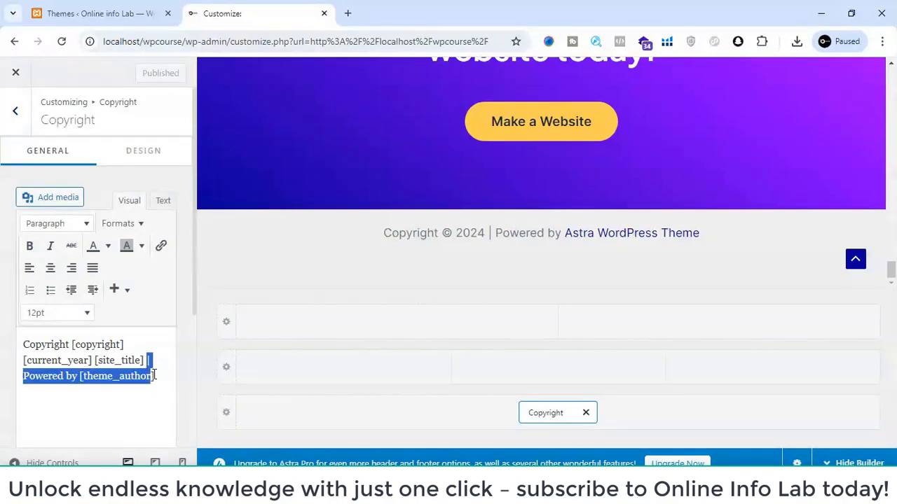
key(BackSpace)
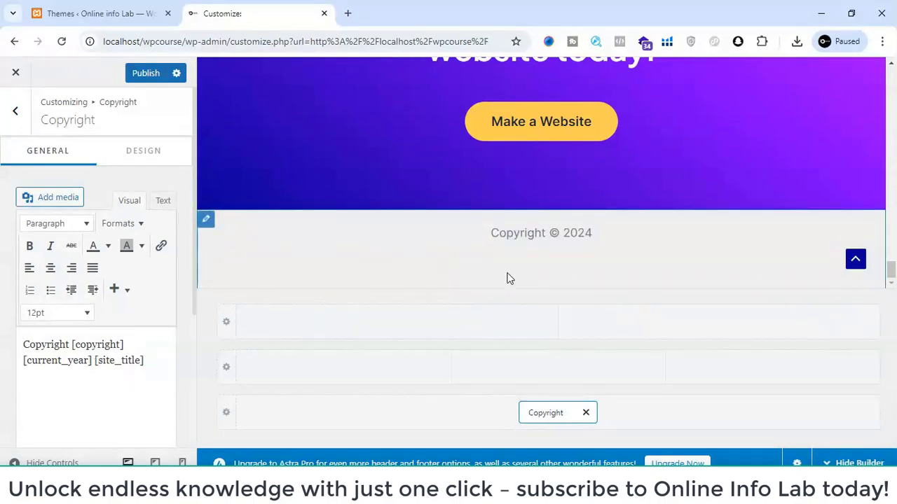
- Add a Social element to the first section and a Footer Menu element to the middle section of the main footer row
click(324, 371)
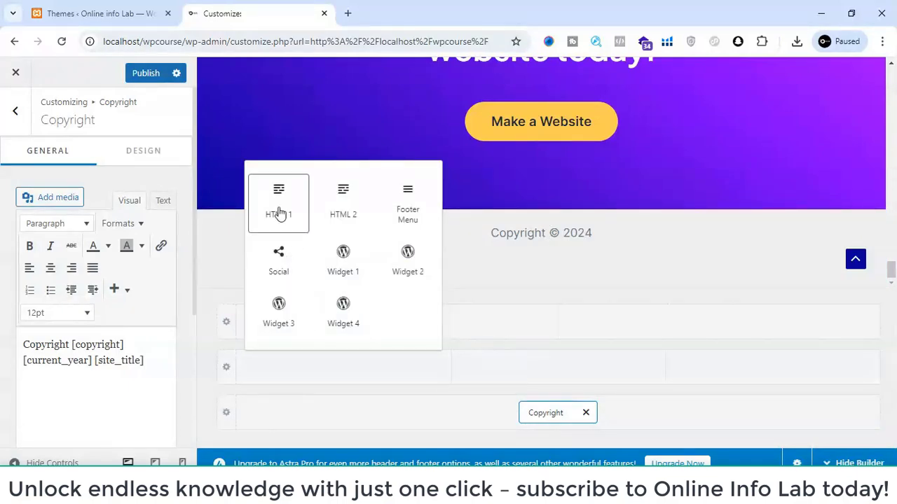
click(285, 267)
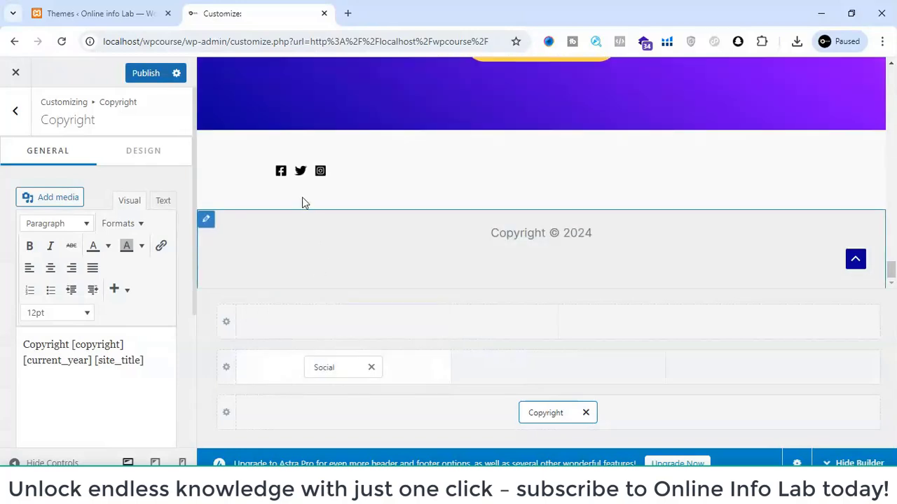
click(552, 377)
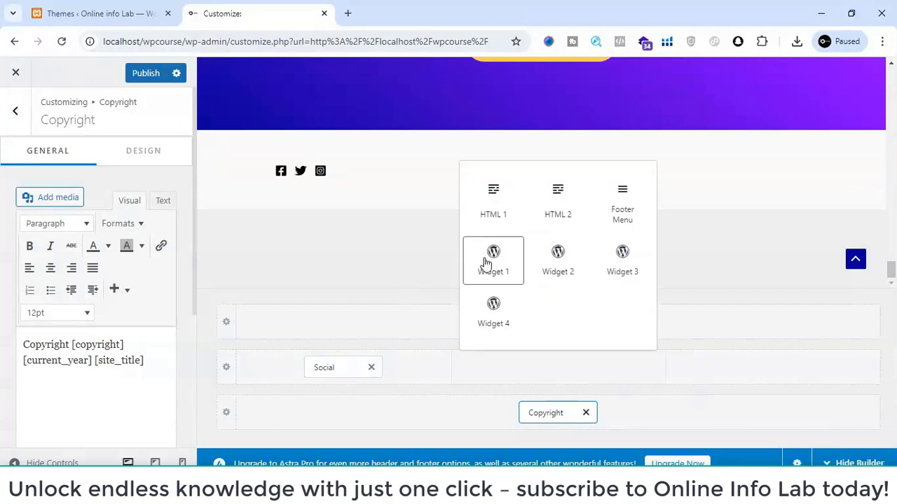
click(623, 210)
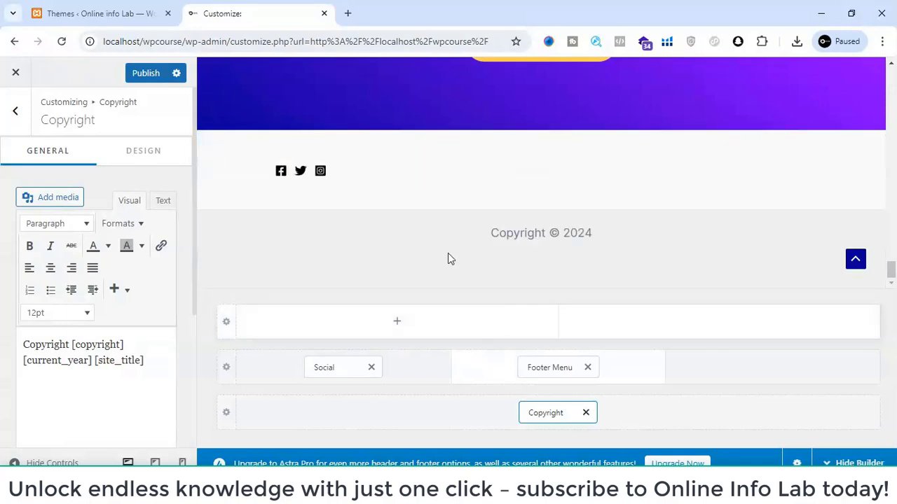
- Go from the Footer Menu's settings to the menu locations, assign Primary (2) to the Primary Menu location, and return to the Footer Builder
click(524, 368)
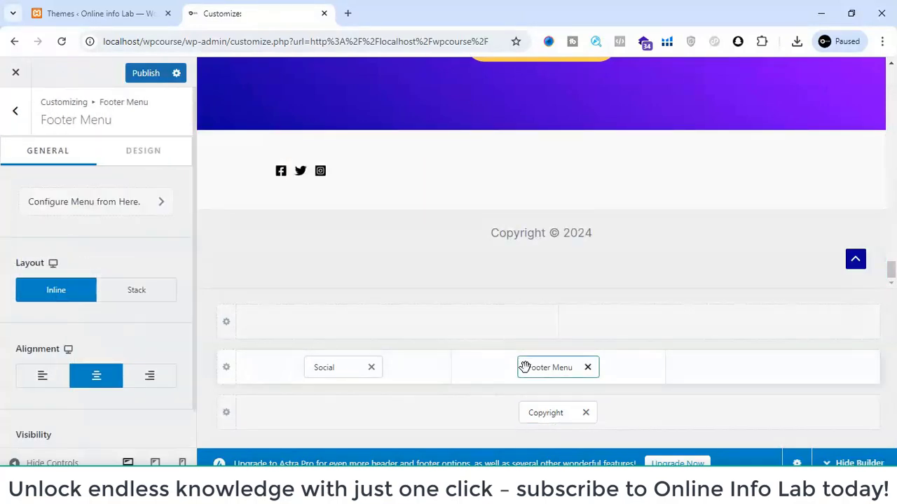
click(84, 203)
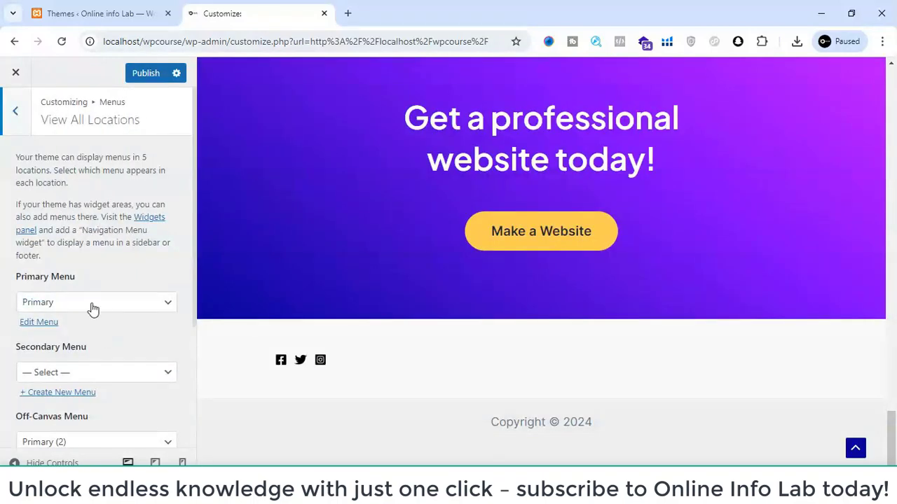
click(88, 308)
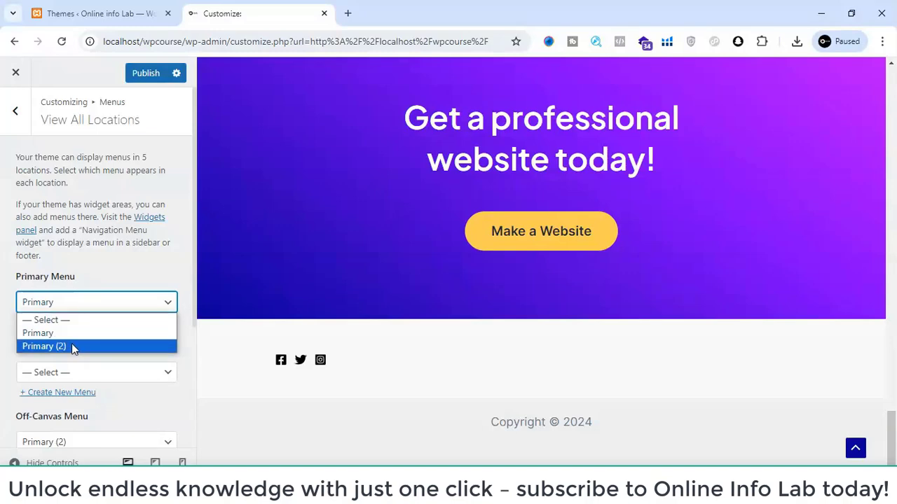
click(72, 344)
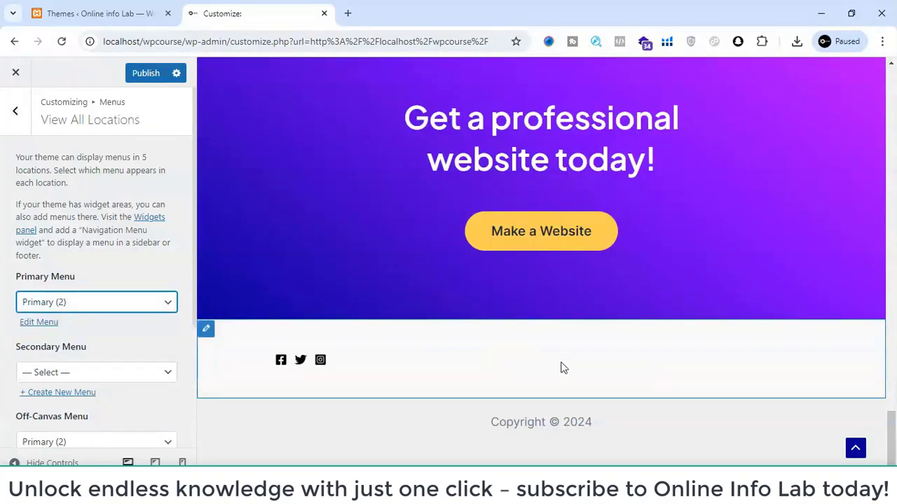
click(9, 112)
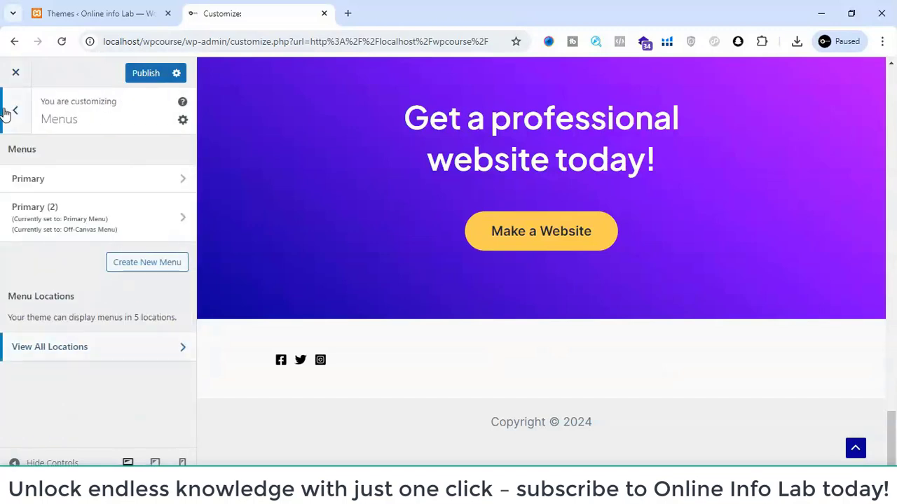
click(10, 110)
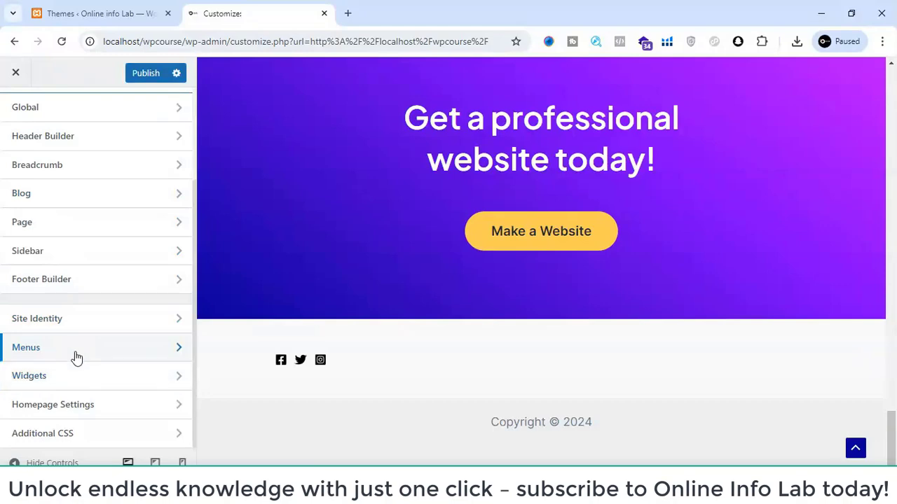
click(74, 281)
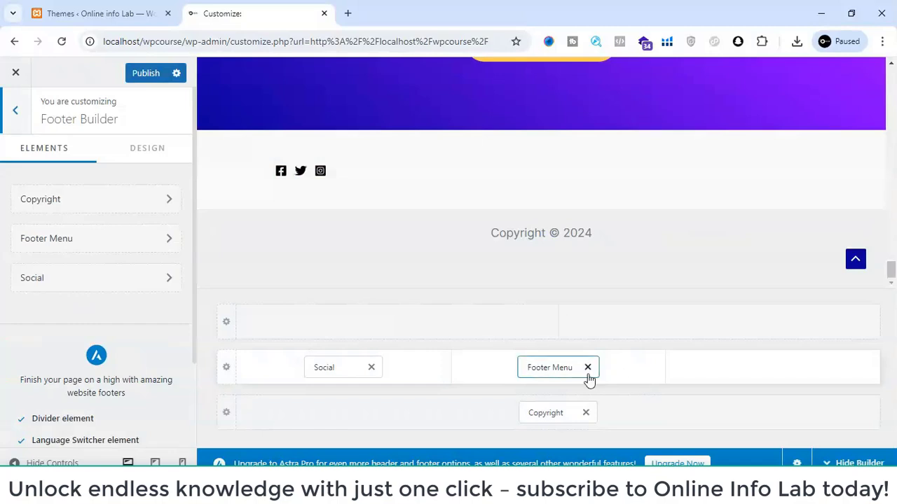
- Try out a Widget 1 element in the last section of the main footer row and remove it again
click(752, 369)
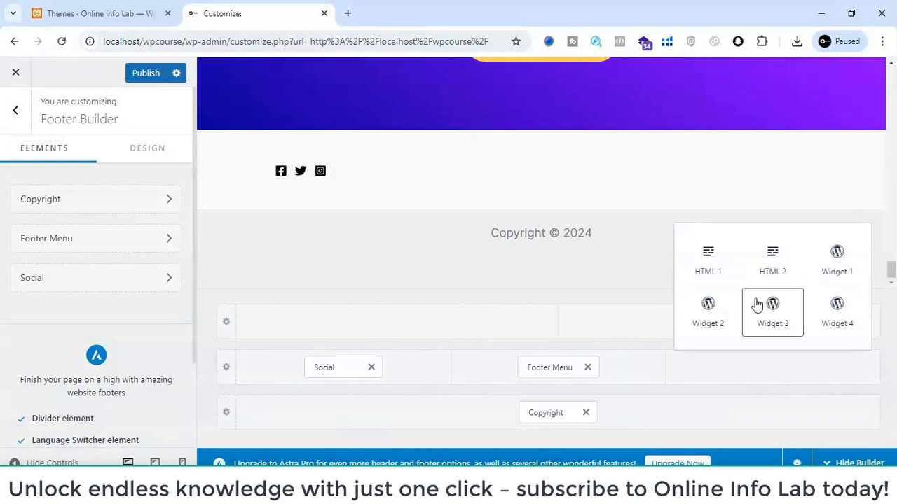
click(836, 269)
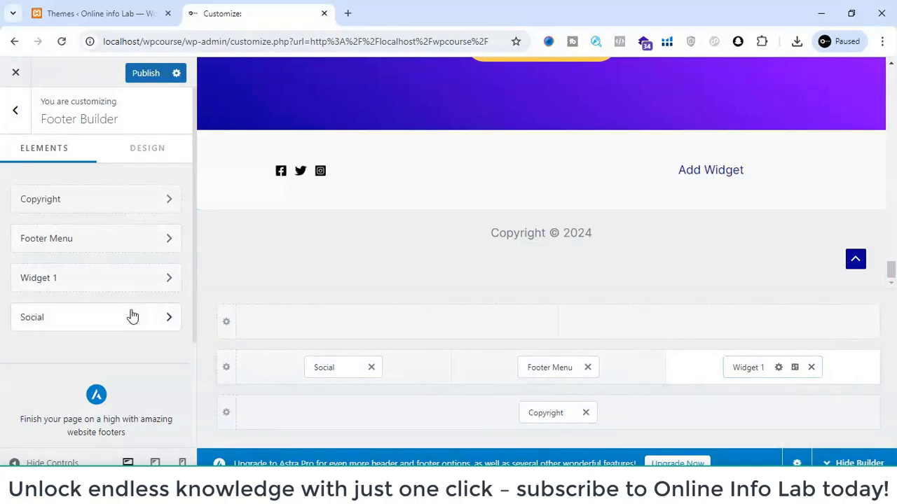
click(811, 368)
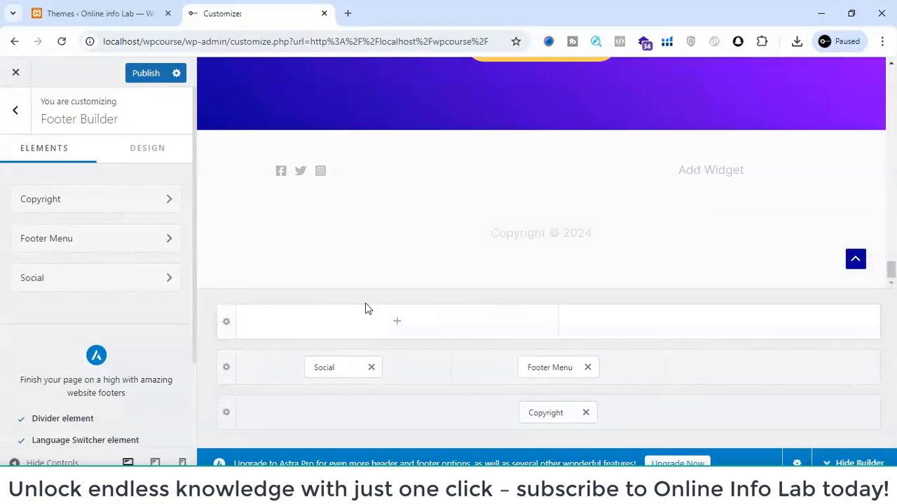
click(394, 326)
click(719, 322)
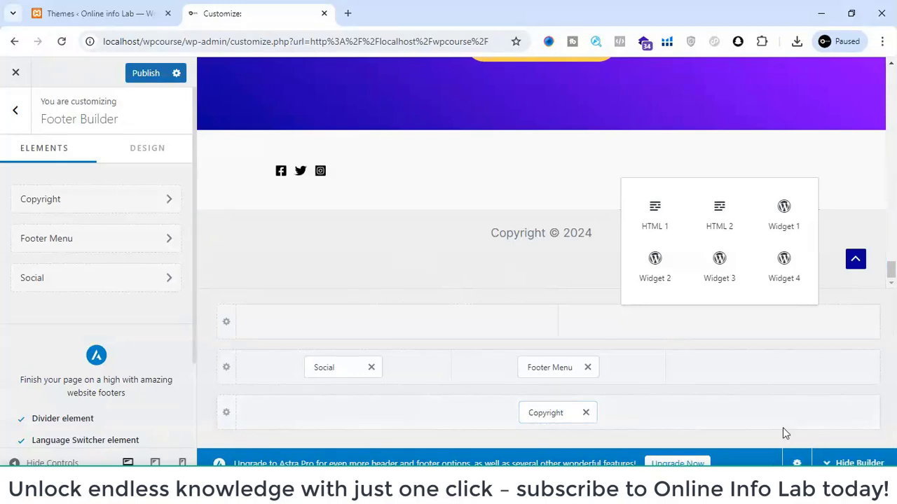
click(549, 214)
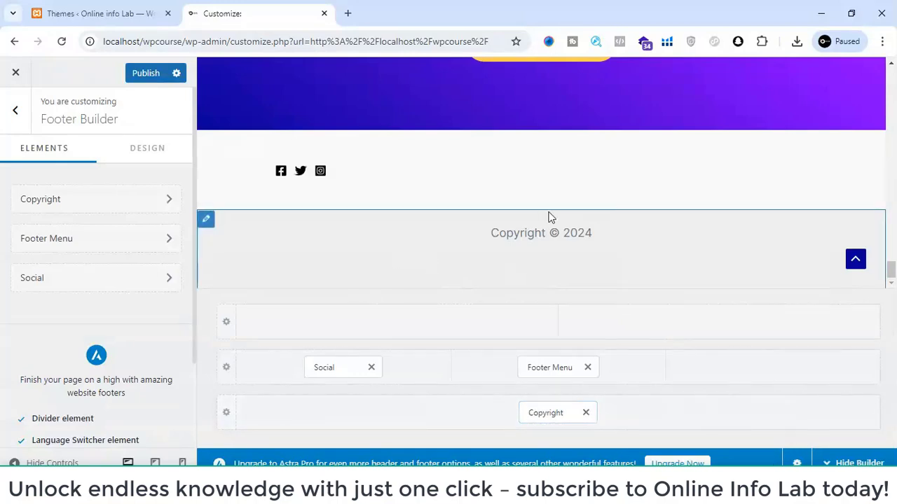
- Review the desktop page preview from header to footer and publish the footer and menu changes
scroll(541, 267, up, 5)
scroll(541, 263, up, 10)
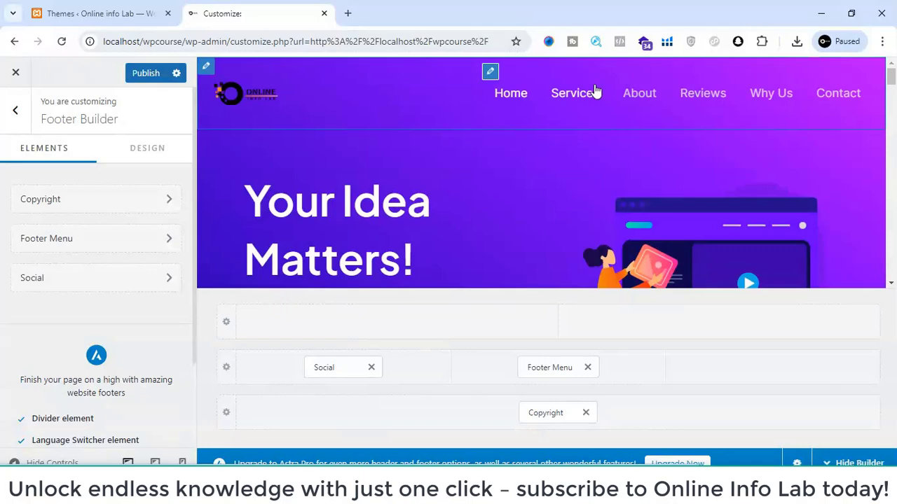
scroll(594, 88, down, 15)
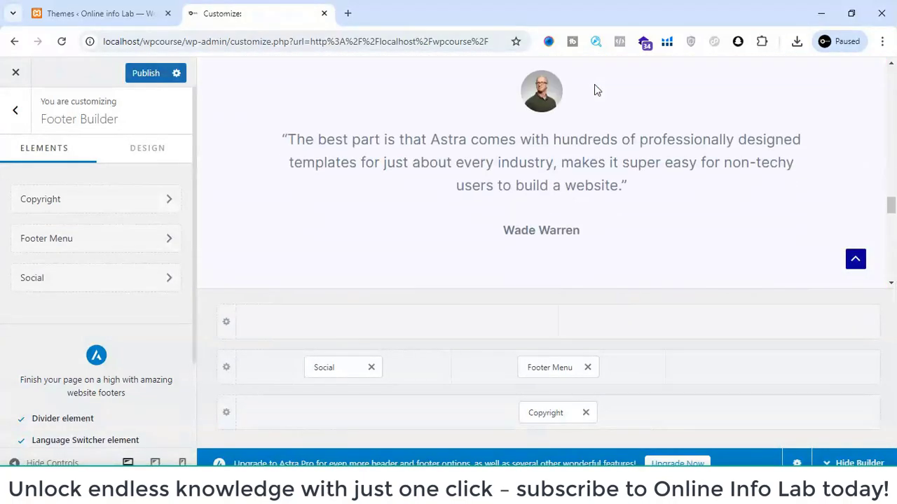
scroll(594, 90, down, 10)
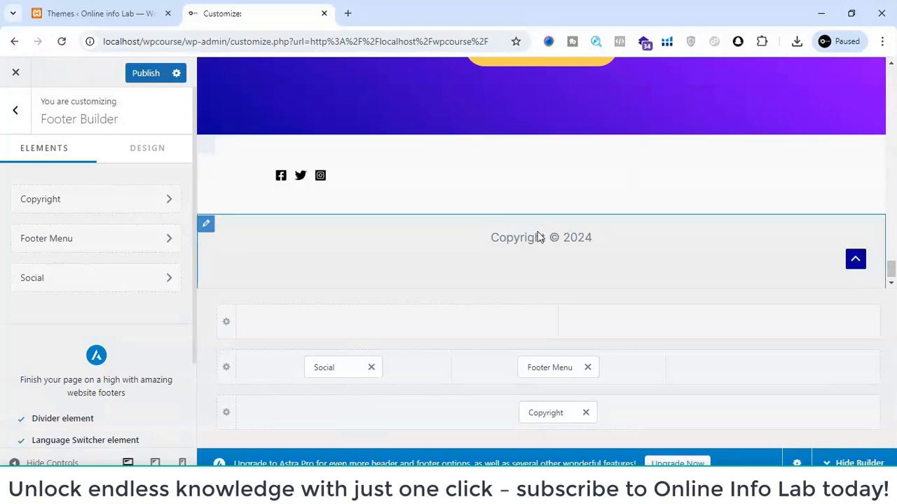
scroll(538, 232, up, 5)
scroll(538, 232, up, 10)
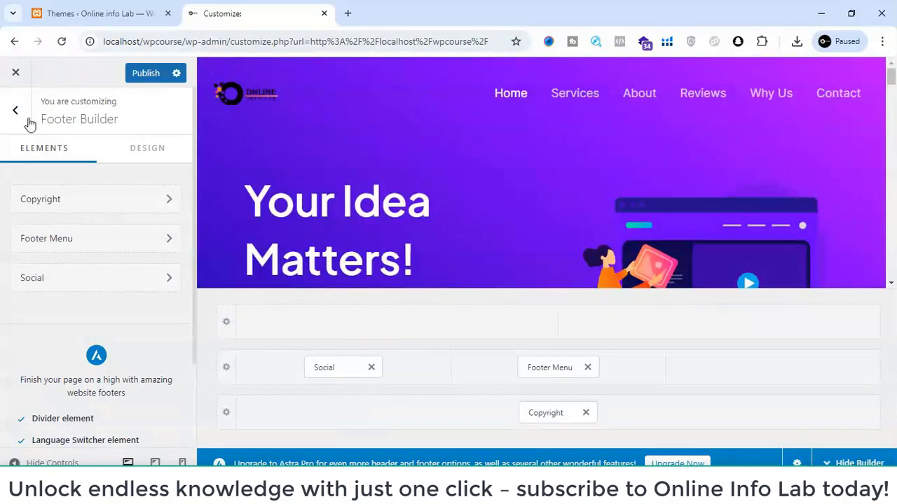
click(131, 74)
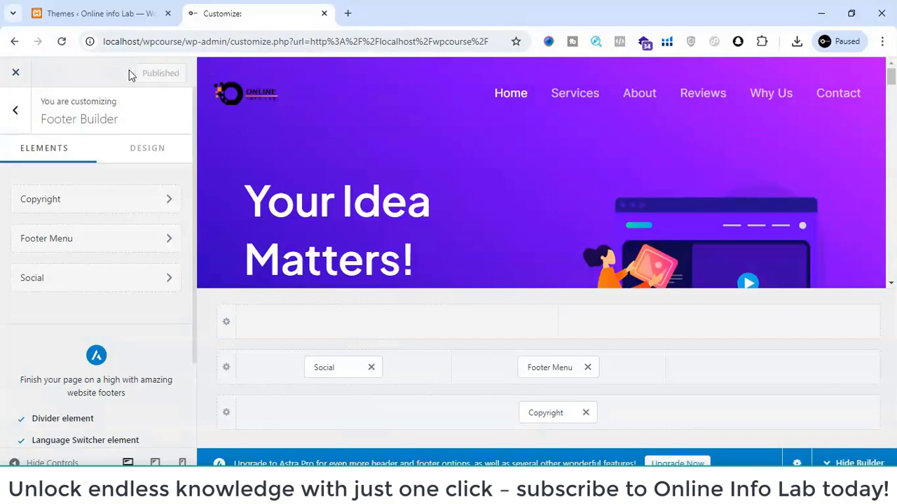
click(348, 14)
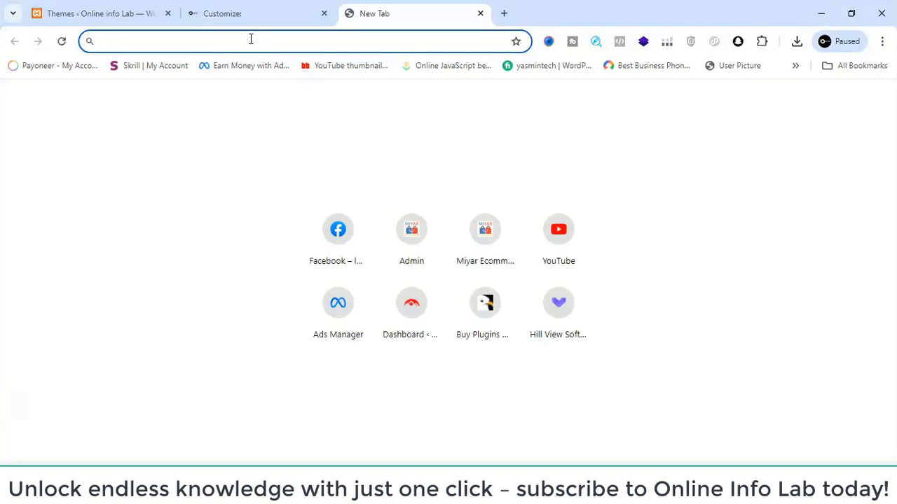
click(252, 7)
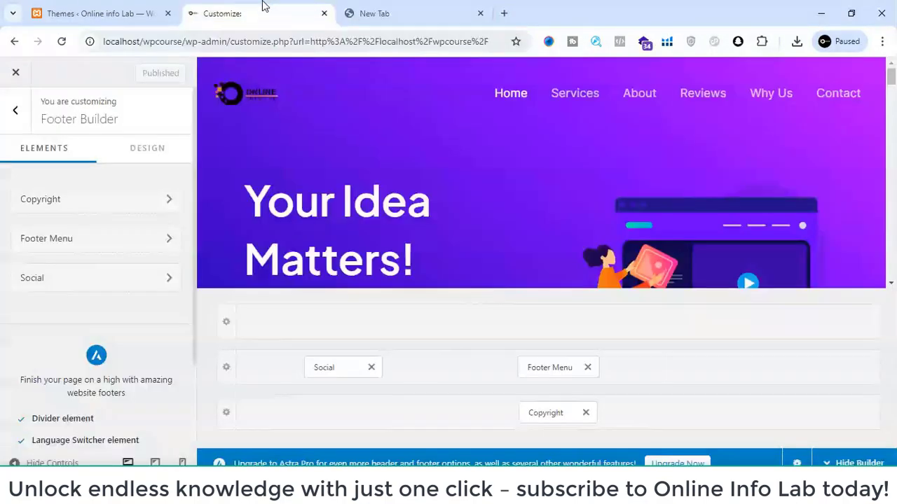
click(363, 6)
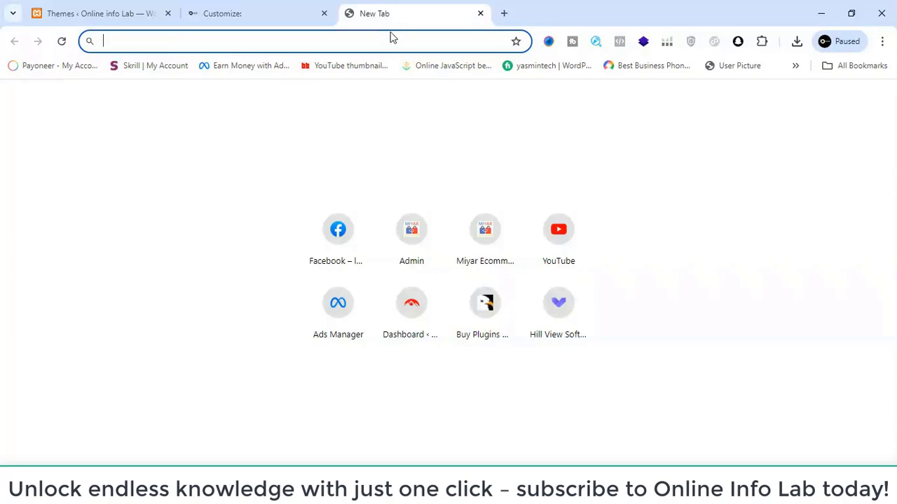
click(297, 5)
scroll(401, 234, down, 10)
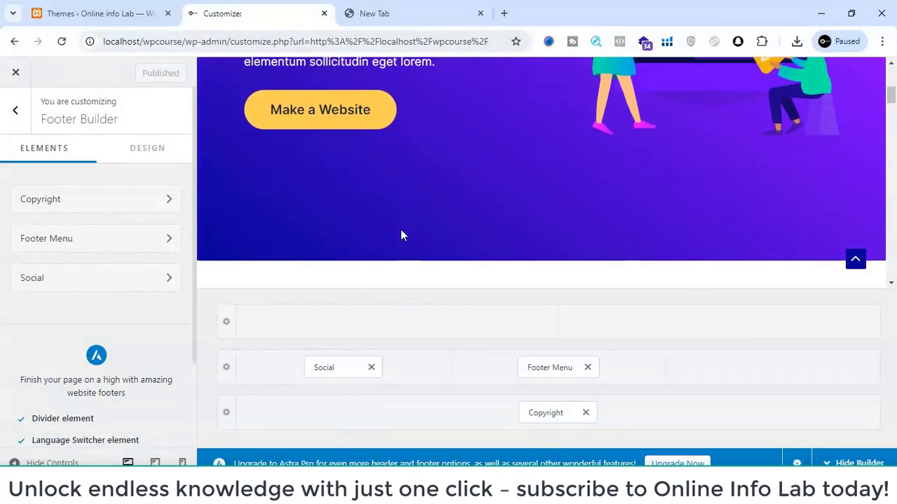
scroll(400, 234, down, 10)
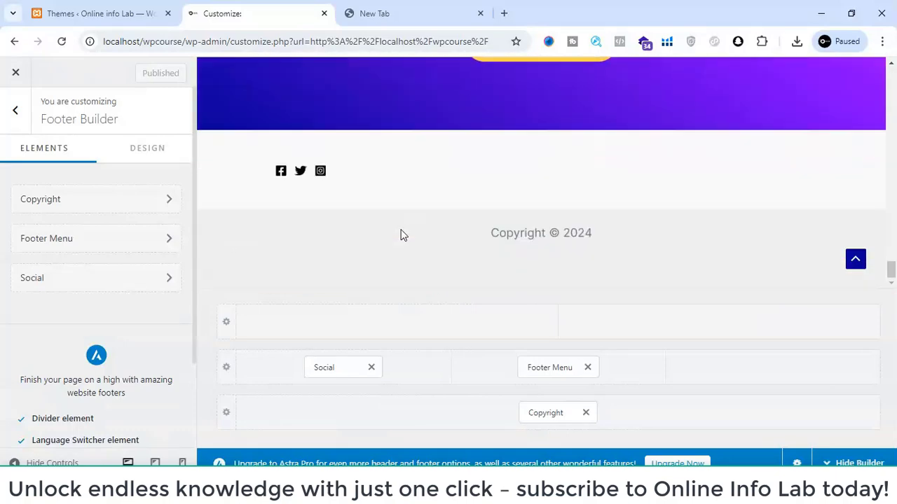
click(386, 10)
click(234, 7)
click(227, 42)
double_click(226, 42)
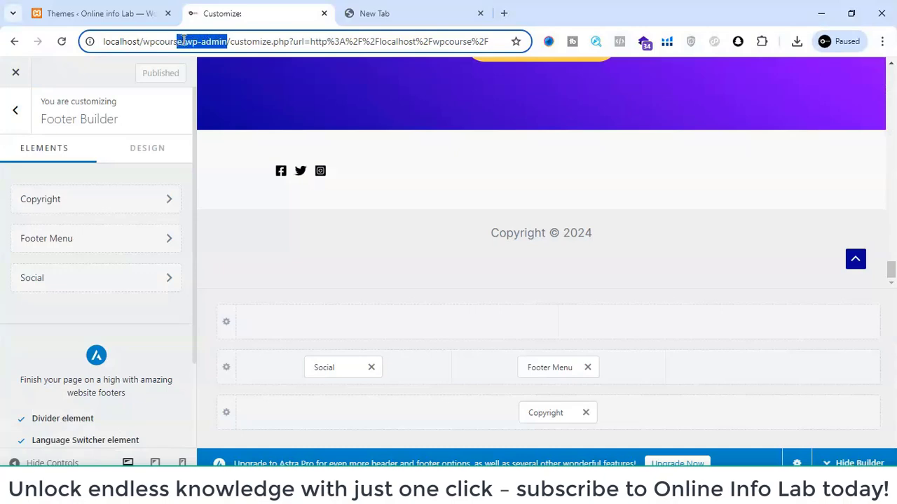
click(186, 41)
- Close the Customizer and review the live wpcourse homepage down to its footer
click(11, 75)
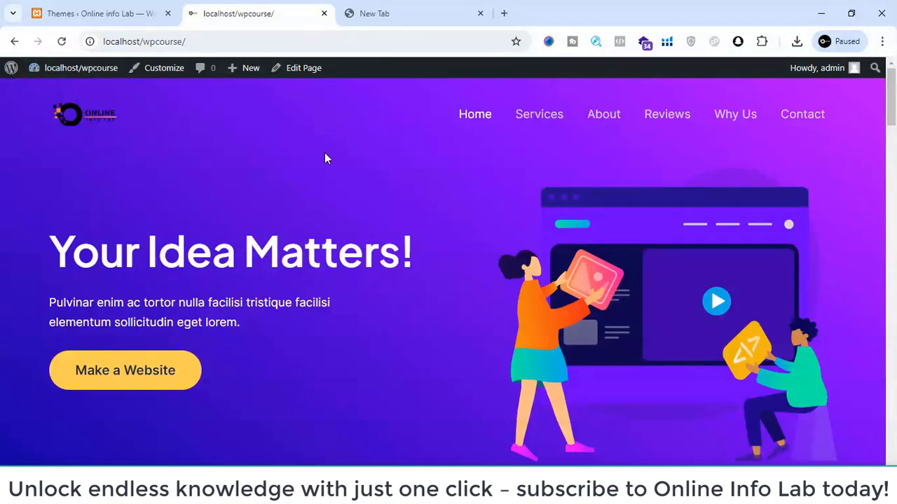
scroll(324, 156, down, 15)
scroll(324, 156, down, 10)
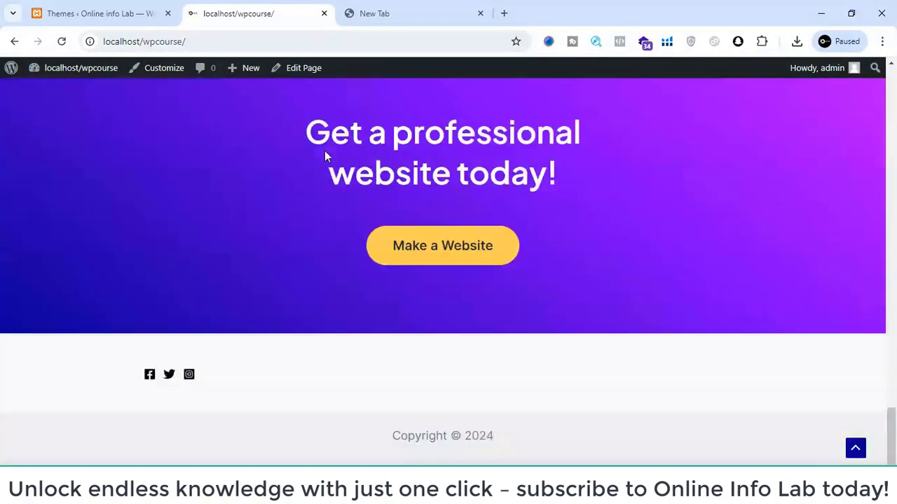
scroll(359, 269, up, 15)
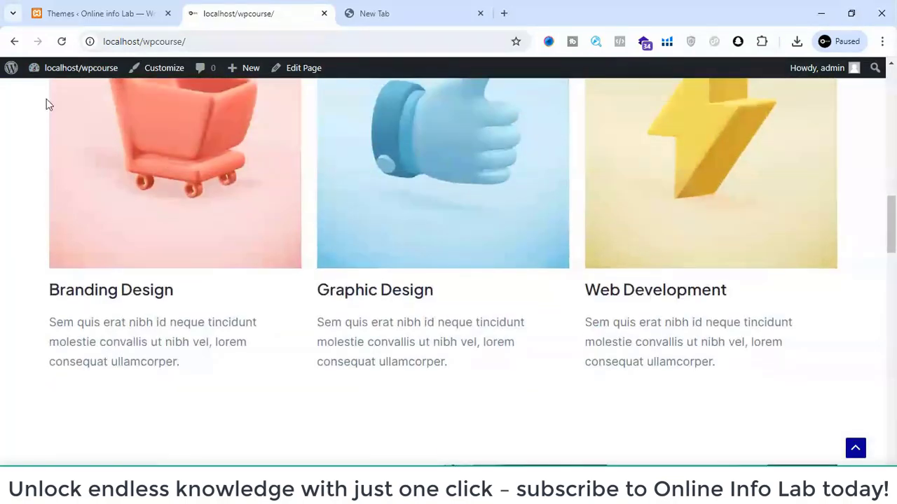
- Go to the list of all pages in the WordPress admin and start a new page
mouse_move(55, 75)
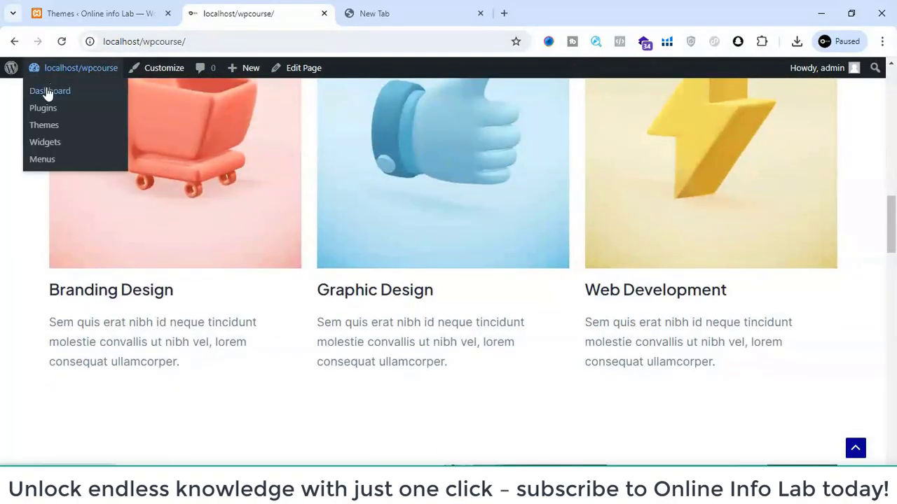
click(82, 12)
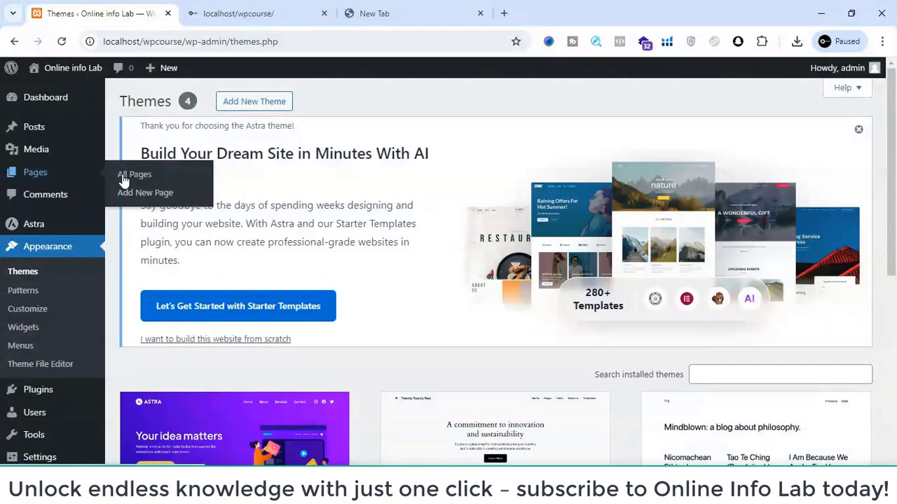
click(124, 180)
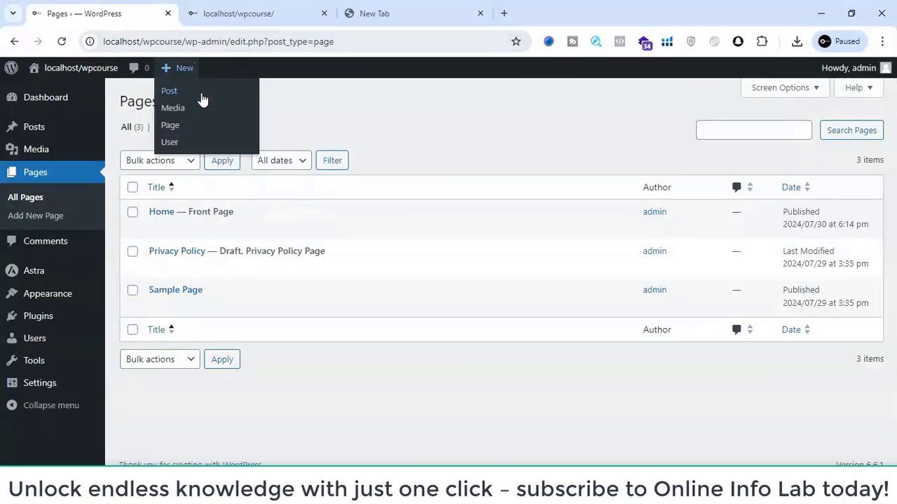
click(232, 103)
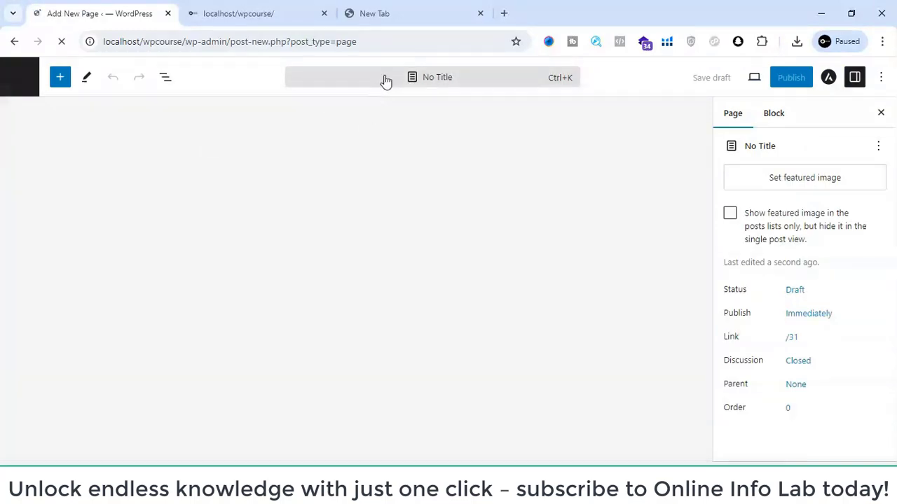
click(420, 81)
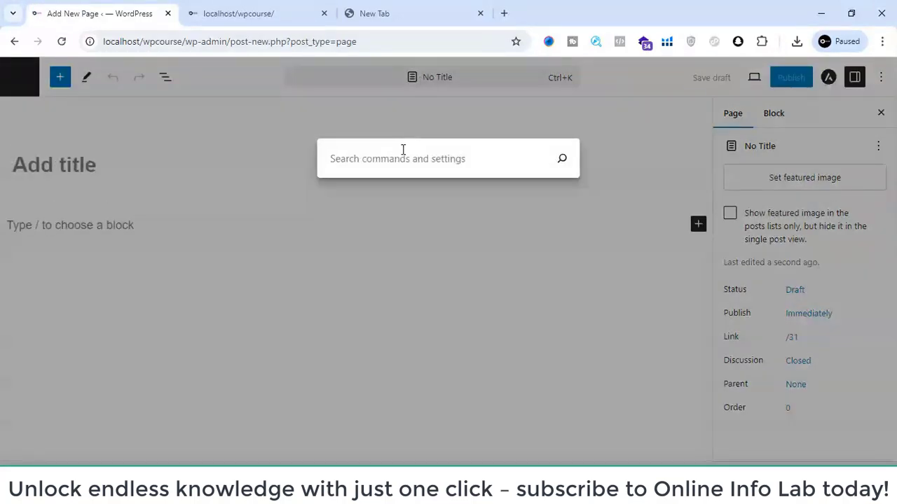
text(home 2)
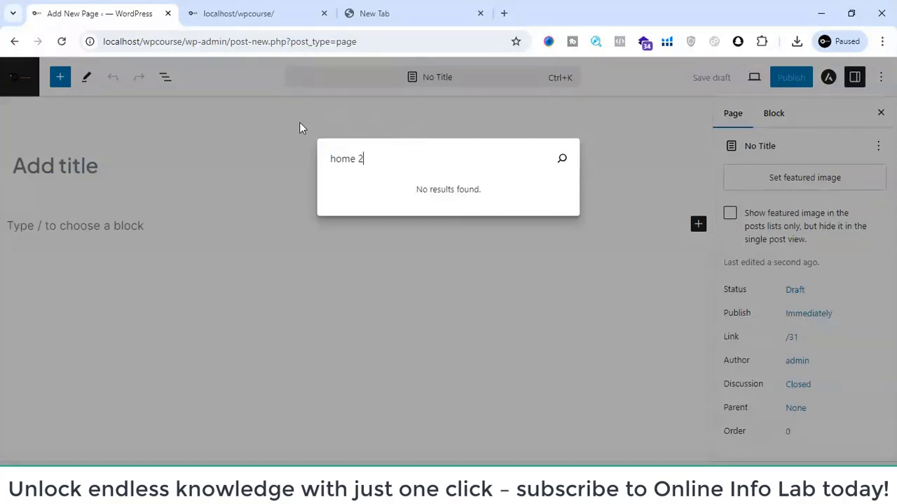
click(275, 138)
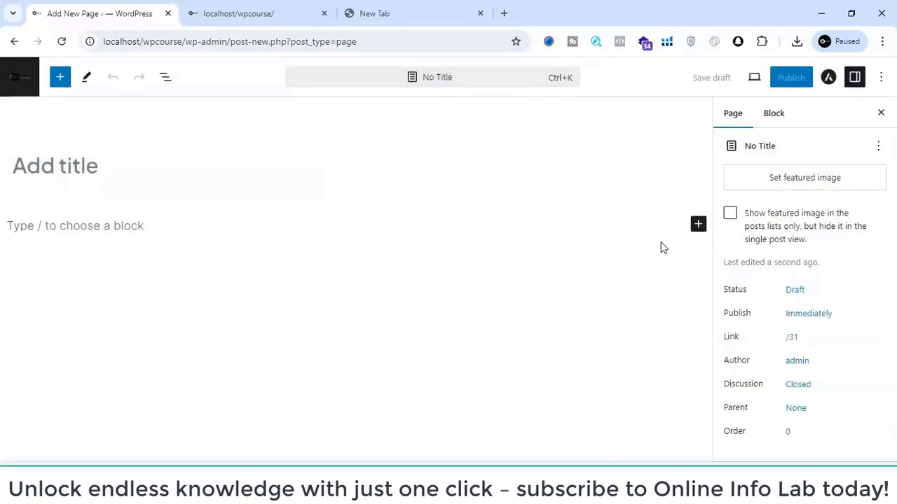
- Title the new page "home 2" and publish it with public visibility
click(75, 158)
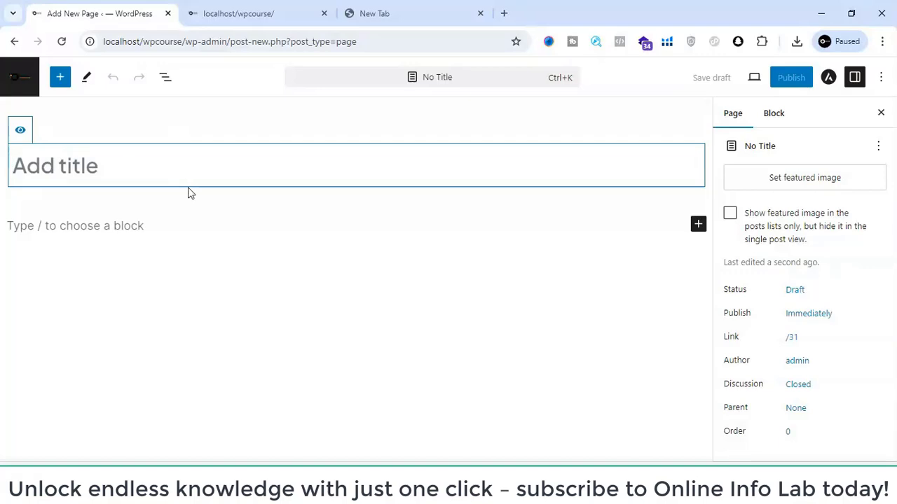
text(home 2)
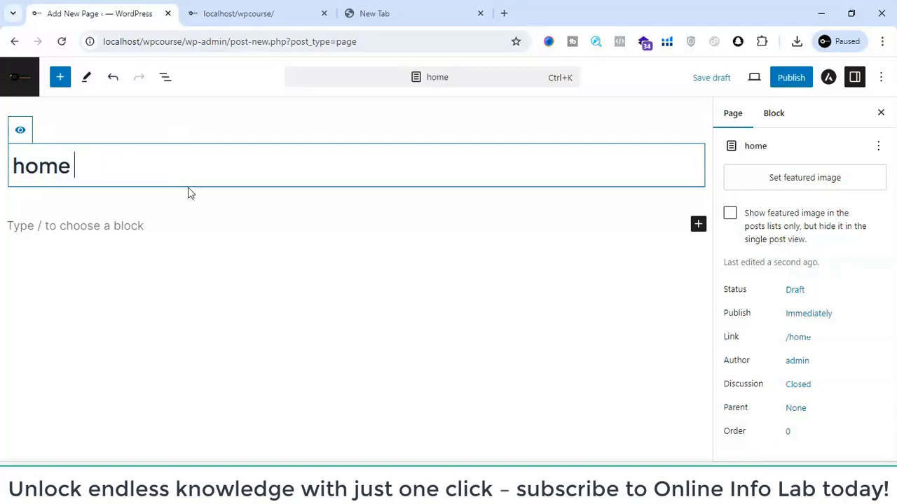
click(791, 78)
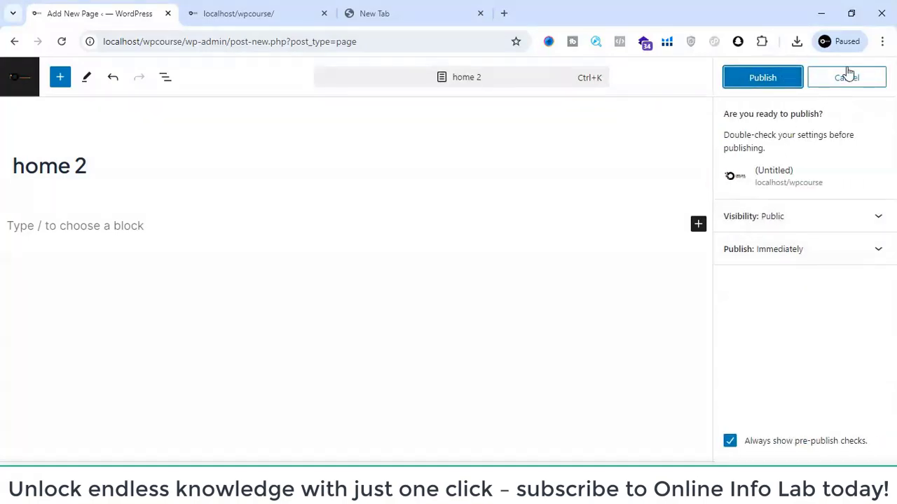
click(763, 78)
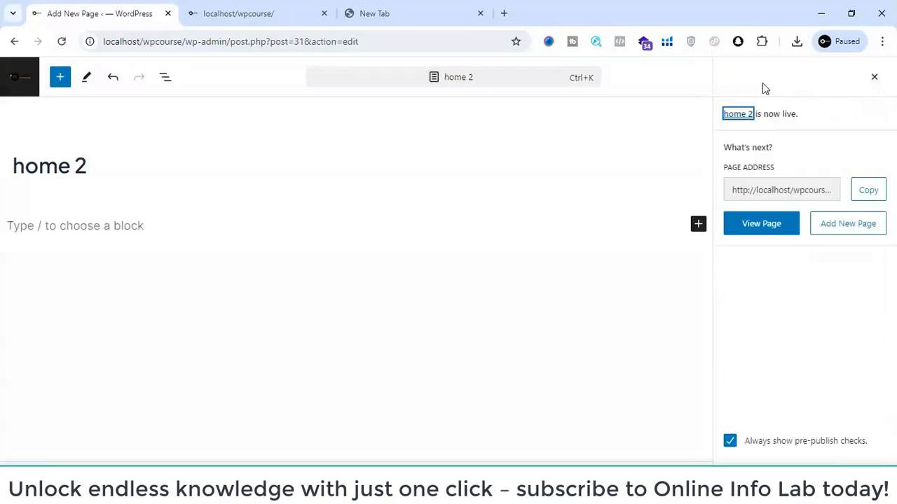
- Try to view the new page on the live site at localhost/wpcourse/home2
click(260, 8)
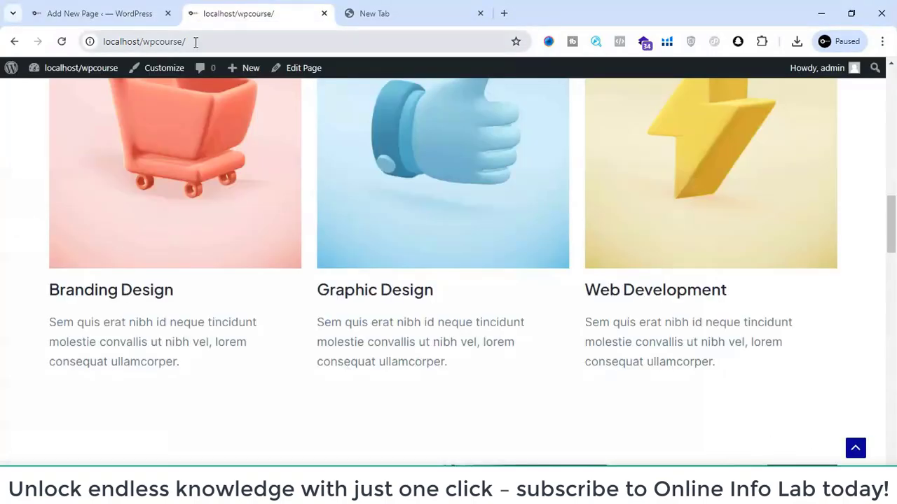
click(195, 42)
click(210, 38)
text(h)
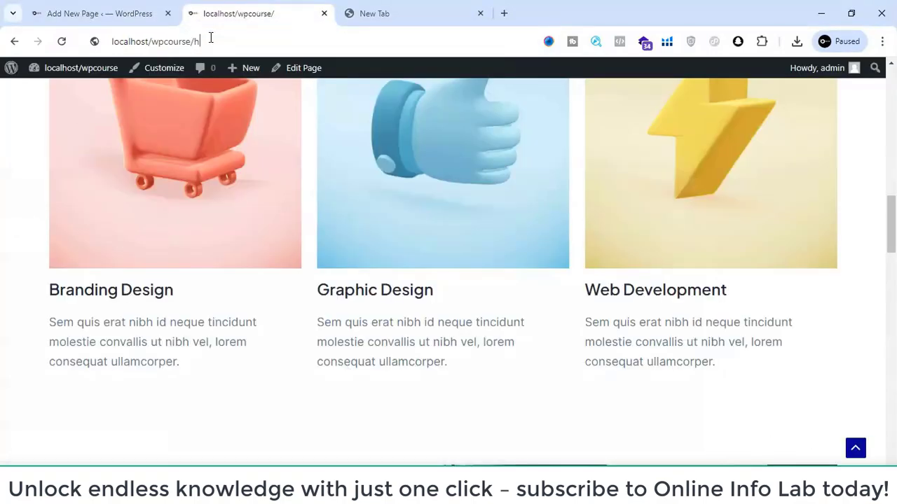
text(ome)
key(Return)
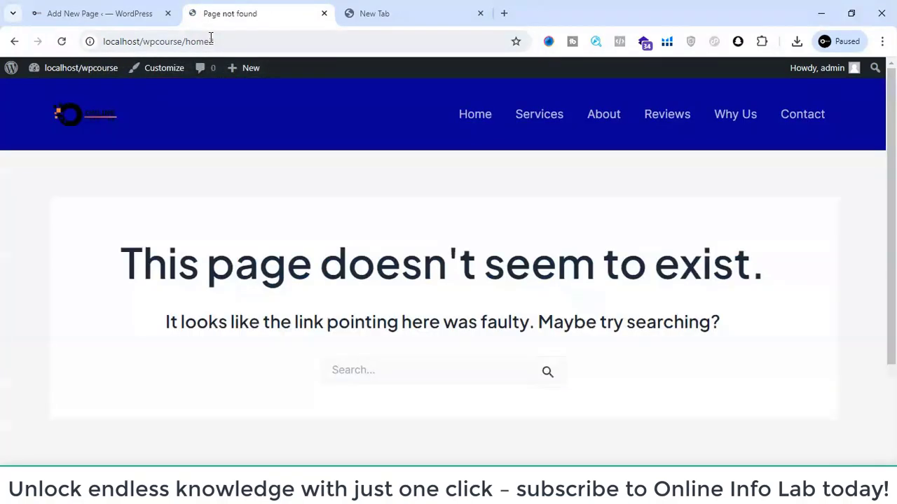
- Correct the address to localhost/wpcourse/home-2 and view the published page on the live site
click(114, 7)
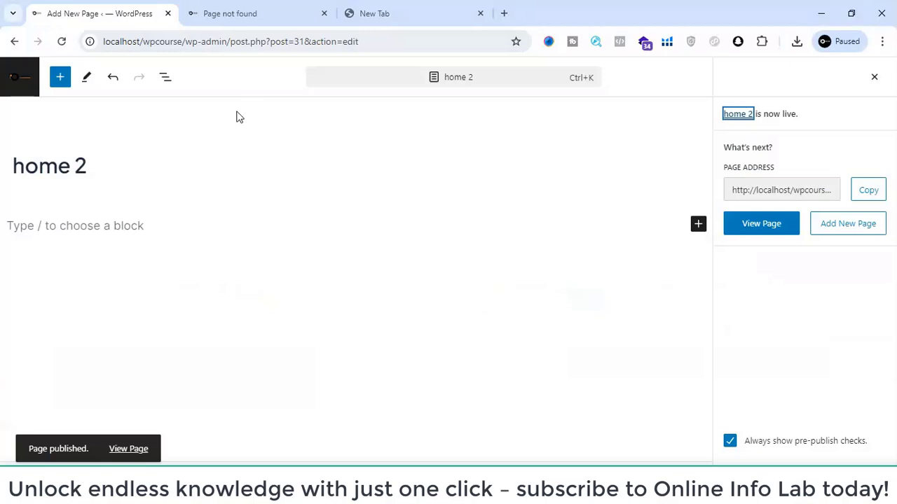
click(239, 7)
click(212, 39)
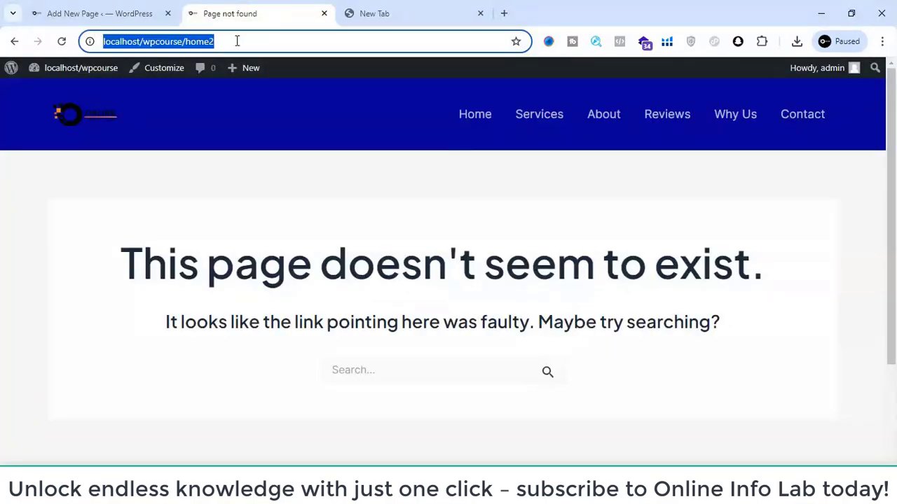
click(212, 43)
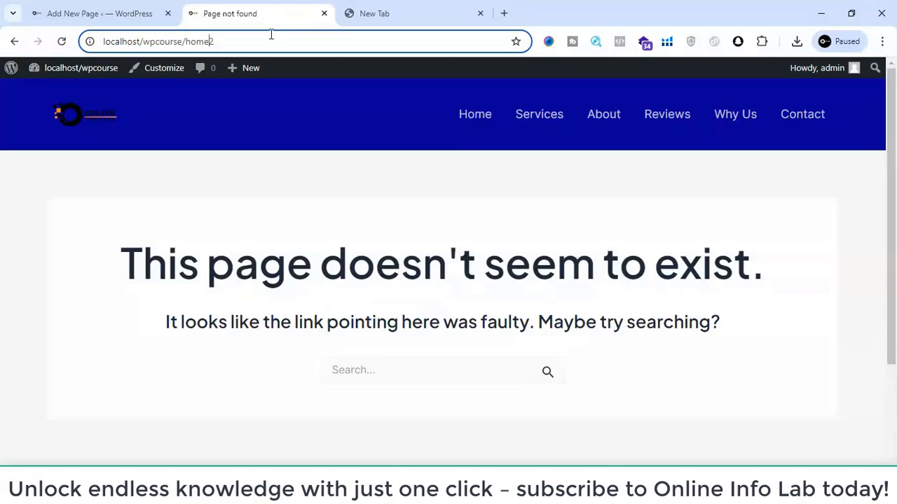
text(-)
key(Return)
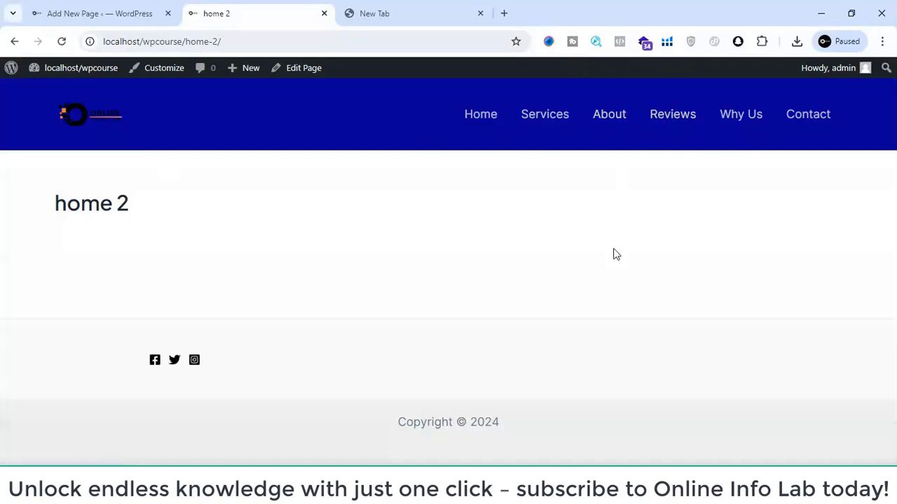
- Return to the page editor, dismiss the publish panel and check the page's link setting
click(119, 11)
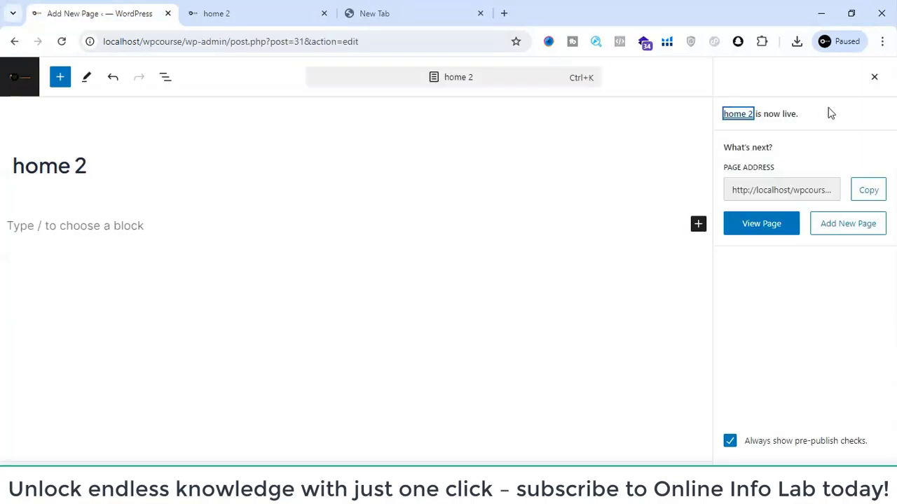
click(873, 78)
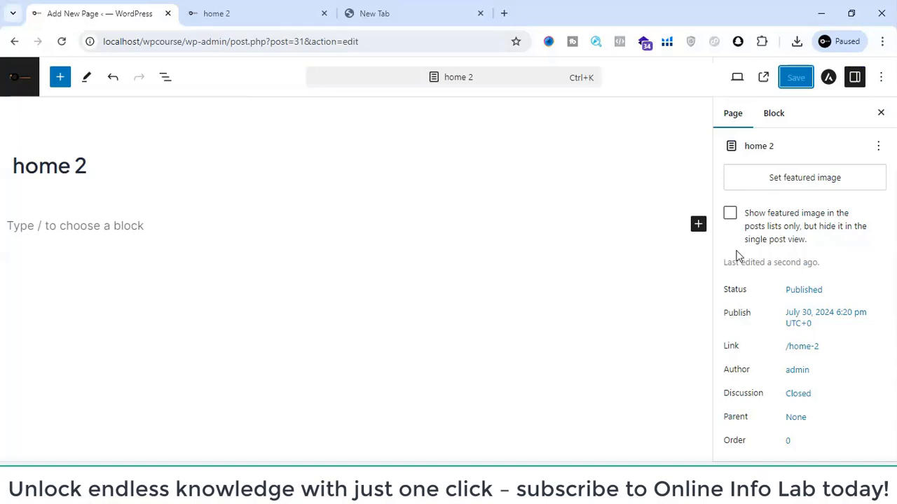
click(800, 350)
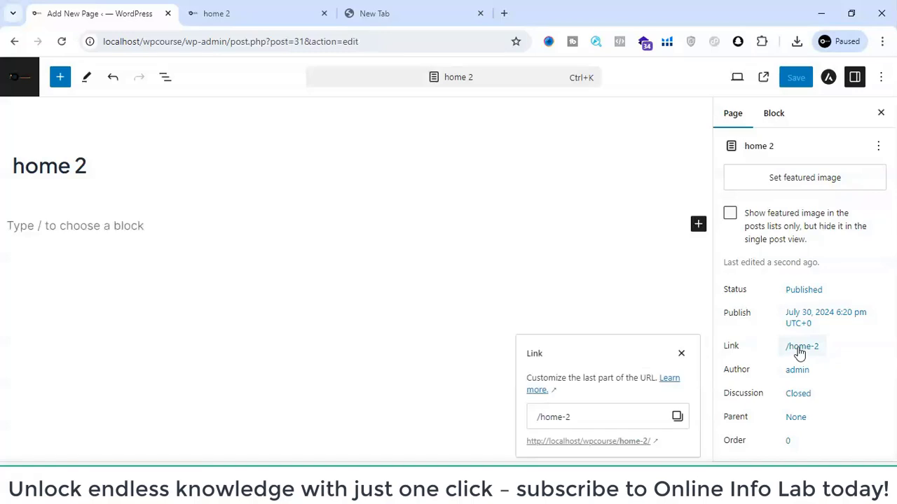
click(680, 353)
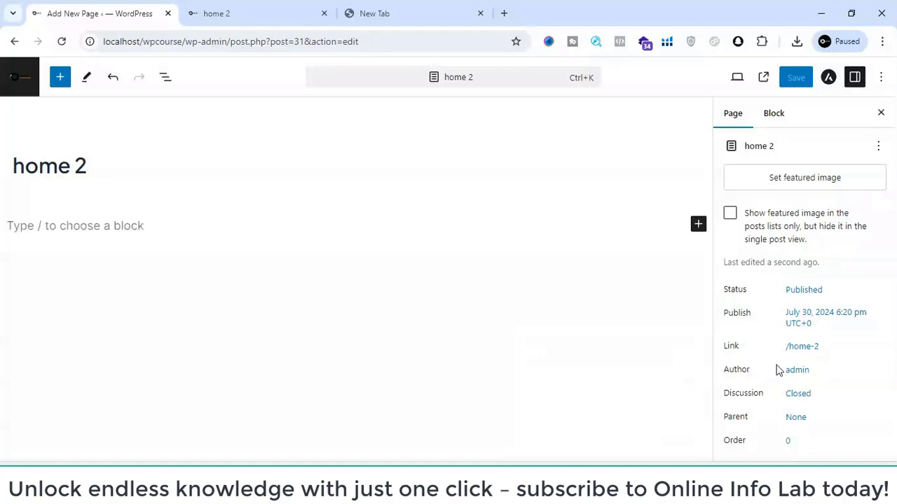
- Examine the editing tool modes and browse the full block library, from the text blocks through to the embeds
click(84, 82)
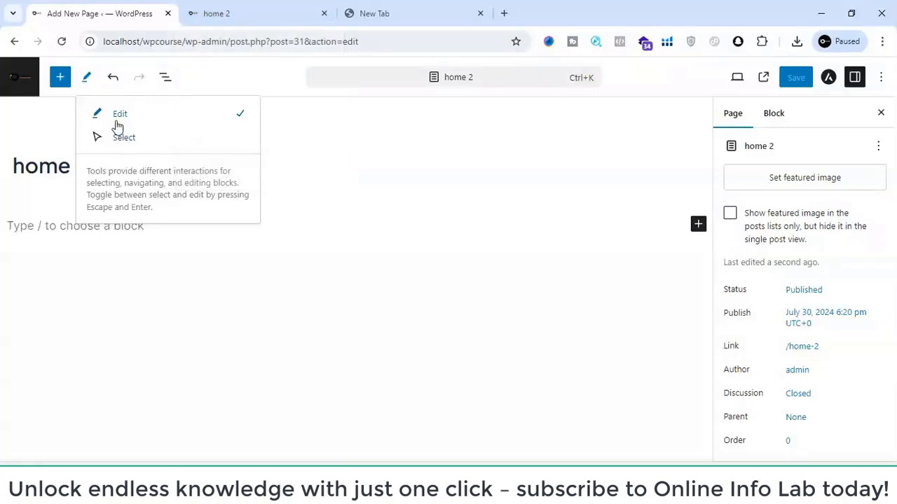
click(60, 85)
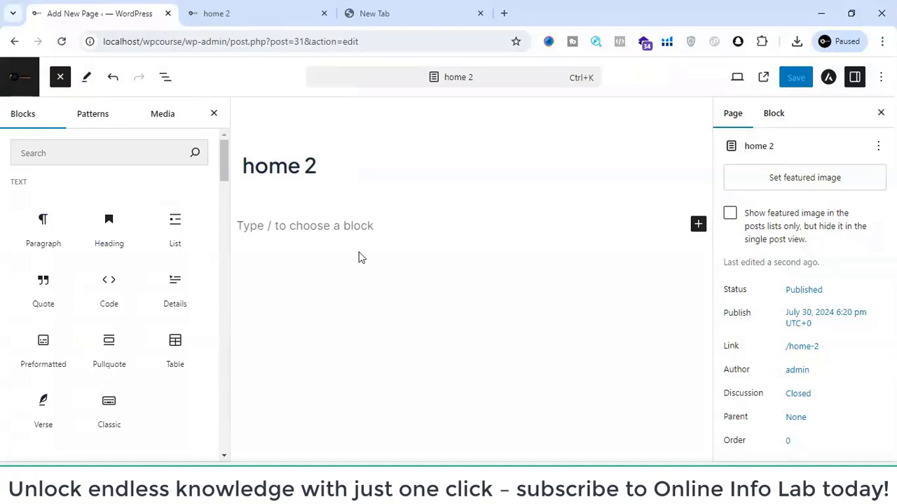
click(210, 115)
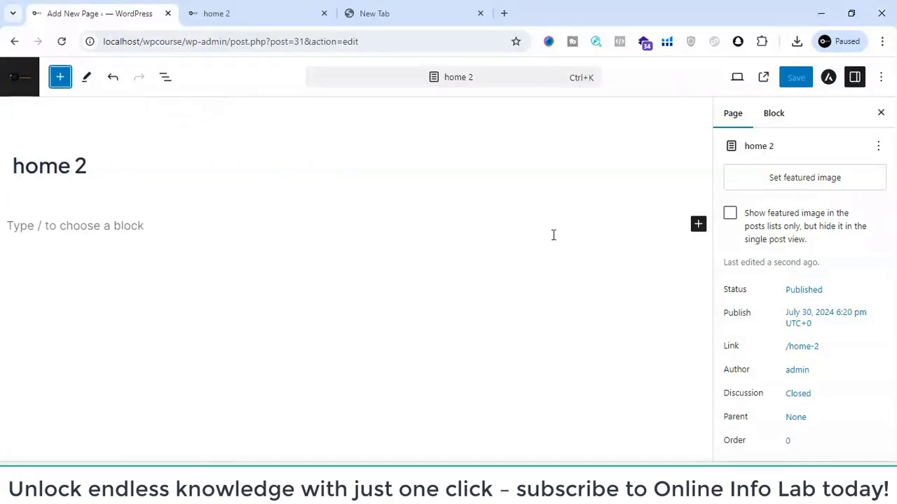
click(699, 225)
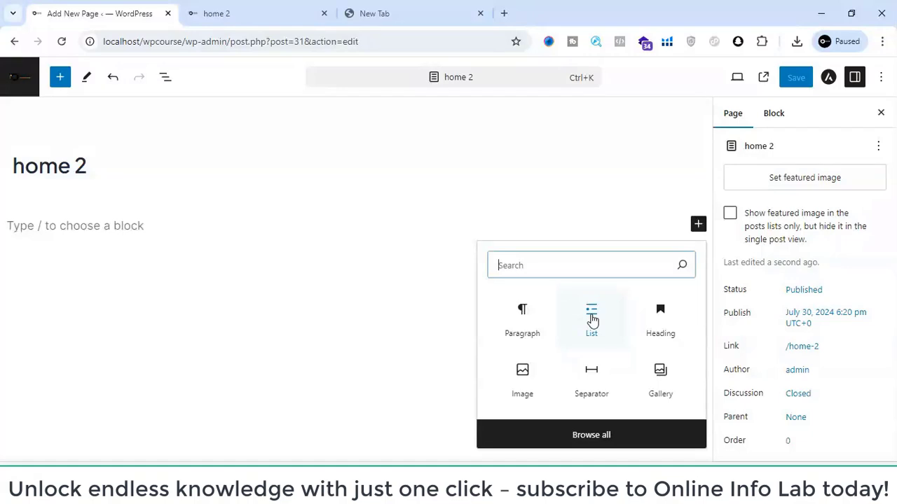
click(591, 435)
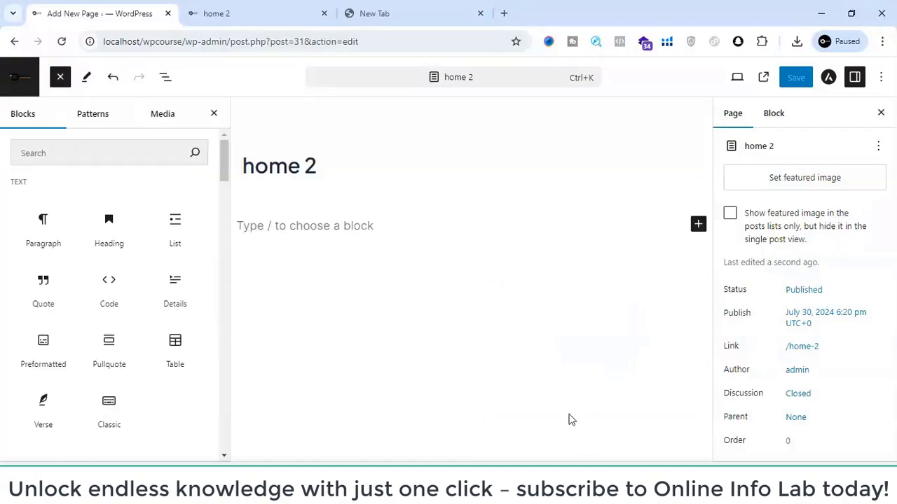
scroll(144, 292, down, 5)
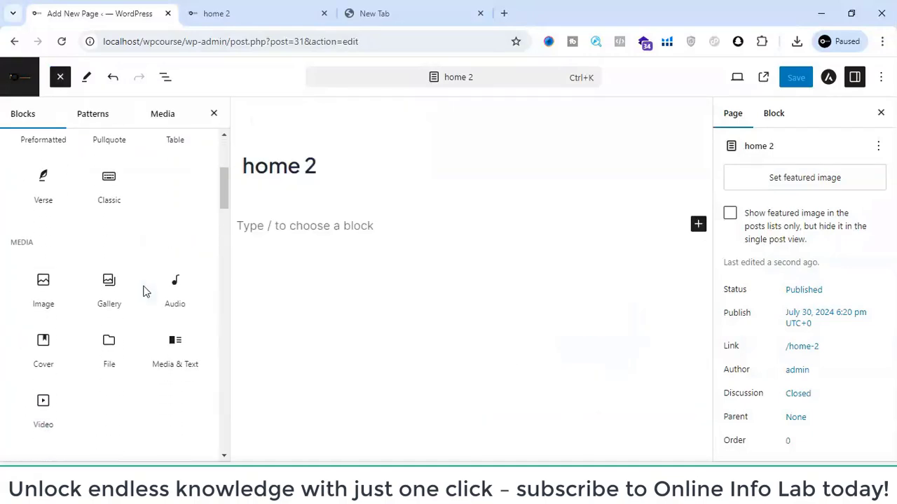
scroll(144, 292, down, 1)
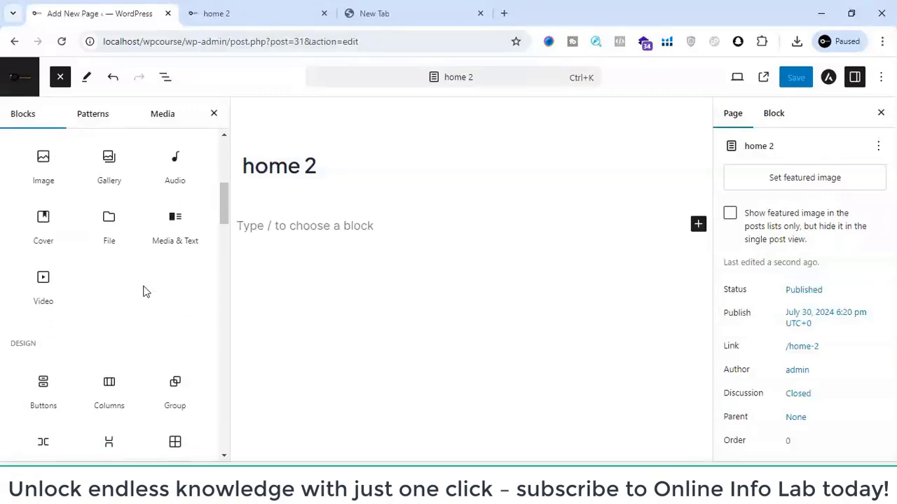
scroll(145, 292, down, 1)
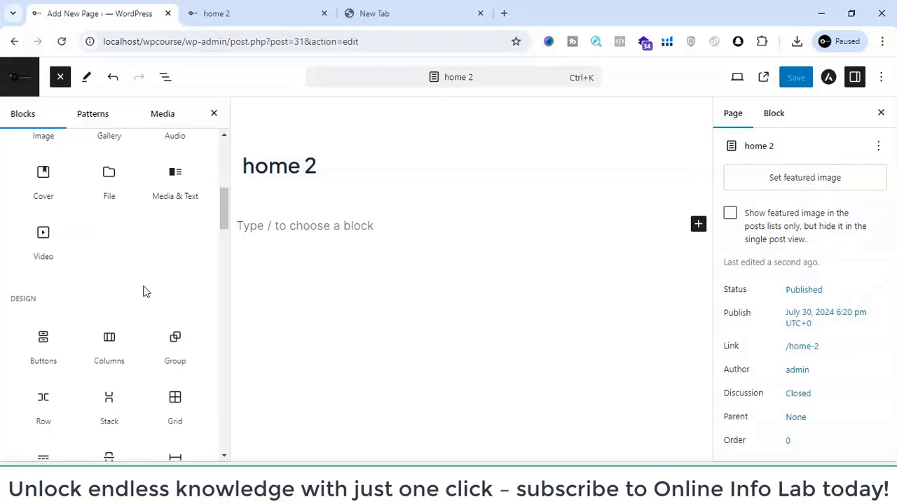
scroll(144, 293, down, 4)
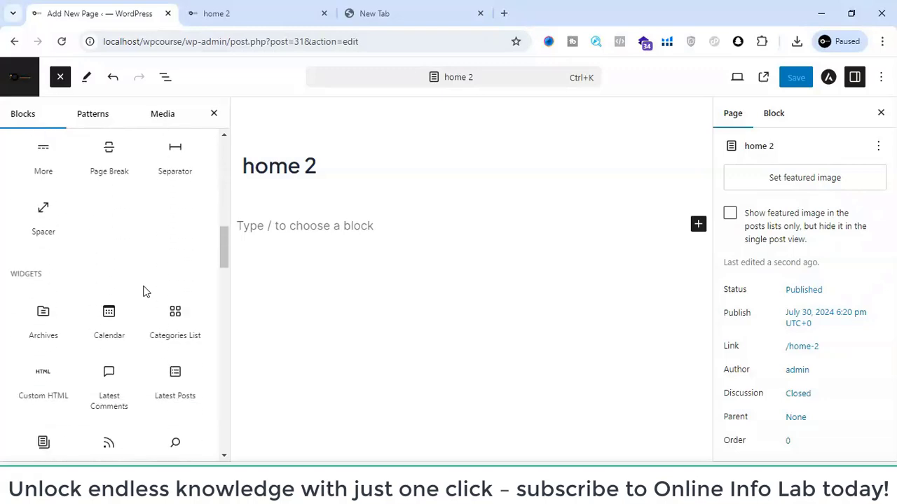
scroll(145, 292, down, 3)
scroll(144, 292, down, 6)
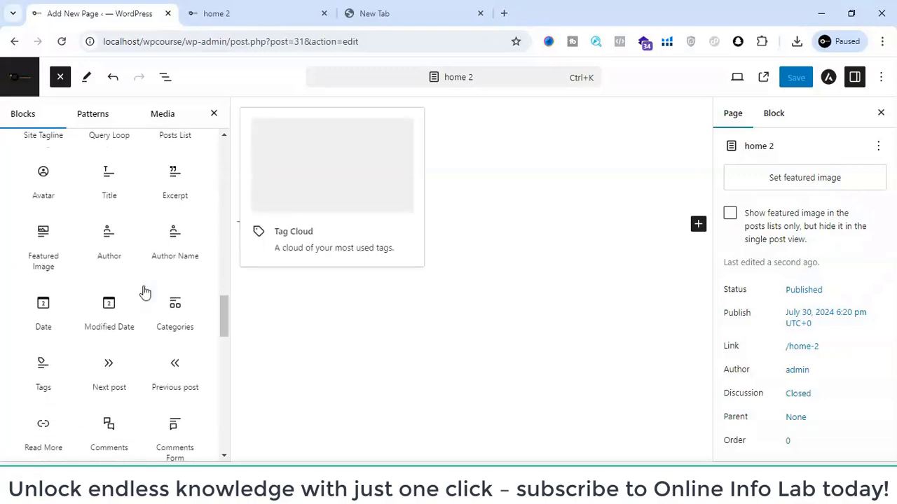
scroll(144, 292, down, 15)
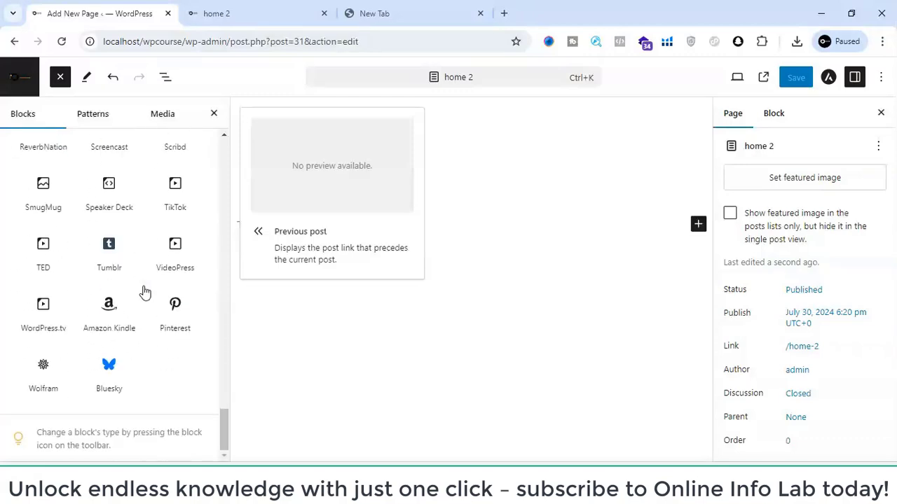
- Insert a Columns block from the Design category into the home 2 page
scroll(144, 292, up, 20)
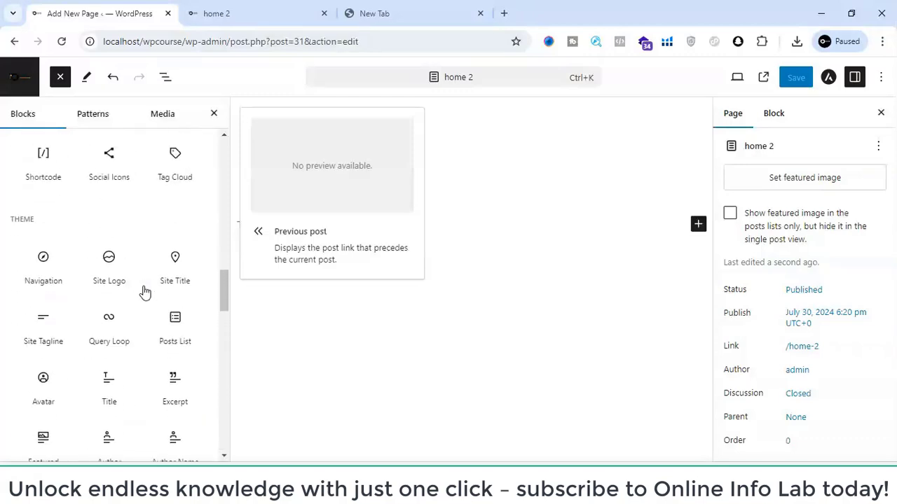
scroll(144, 292, up, 8)
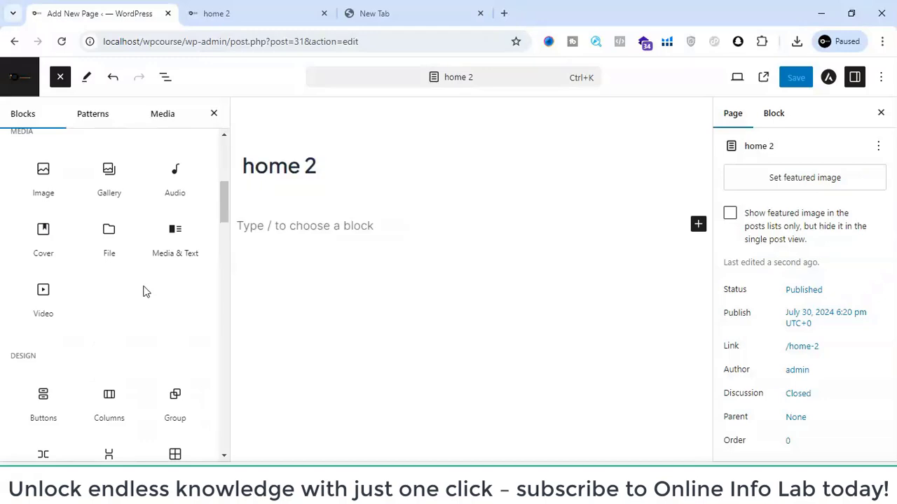
scroll(145, 292, down, 3)
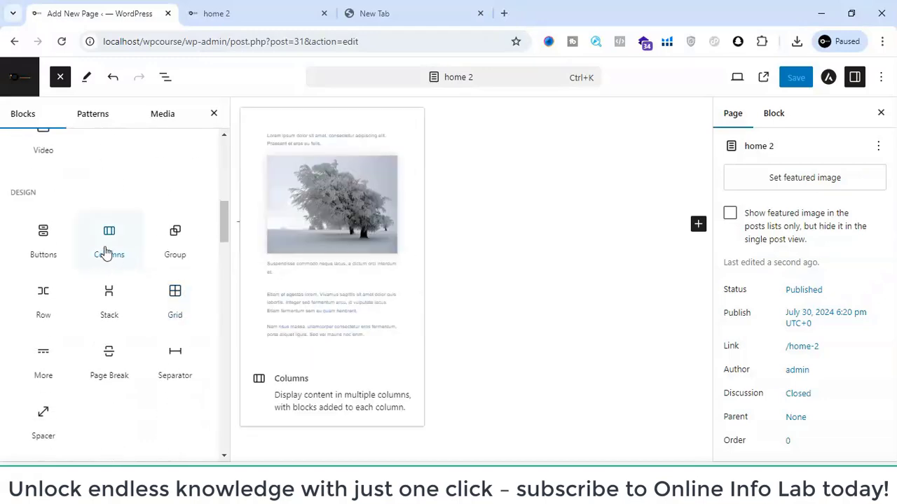
click(106, 252)
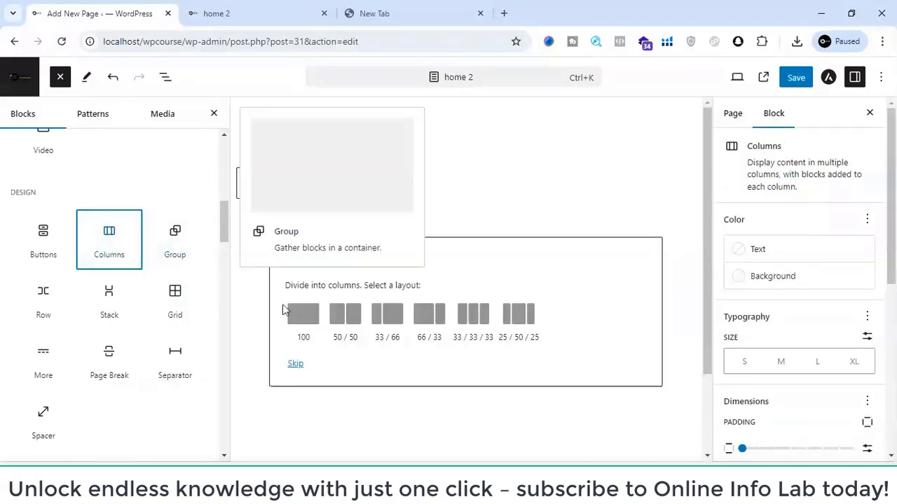
- Open the site's front page at localhost/wpcourse in the spare browser tab and examine its hero section as a layout reference
click(290, 7)
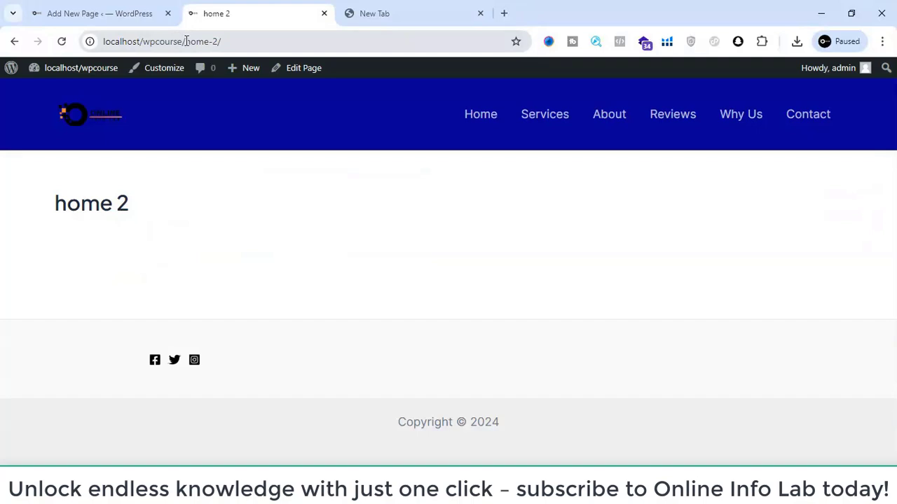
drag(186, 42, 103, 41)
key(ctrl+c)
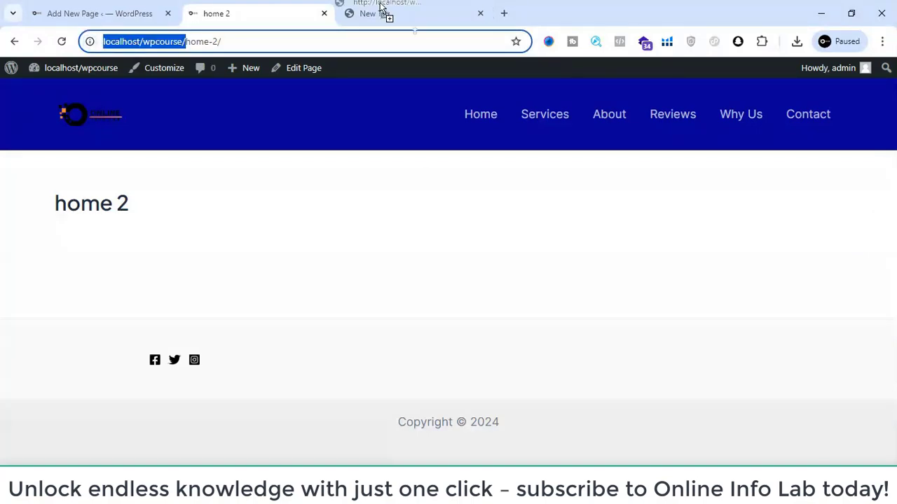
click(380, 7)
key(ctrl+v)
key(Return)
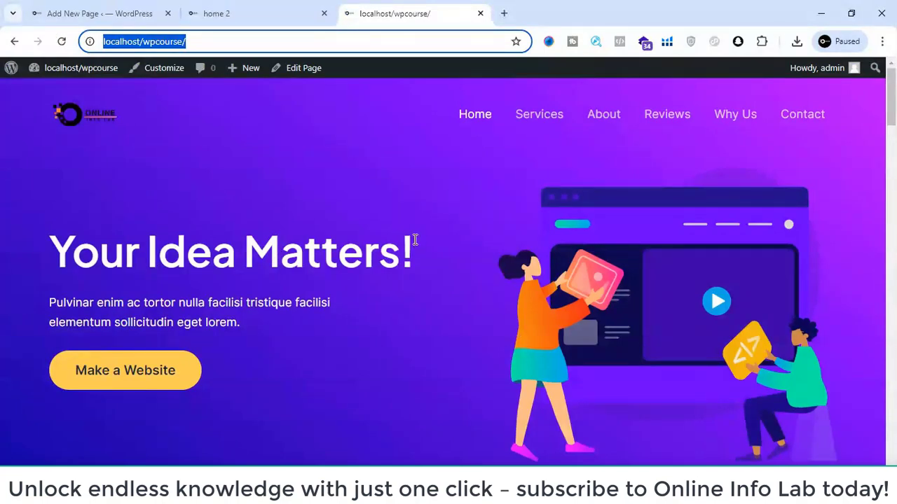
drag(53, 242, 334, 328)
click(468, 283)
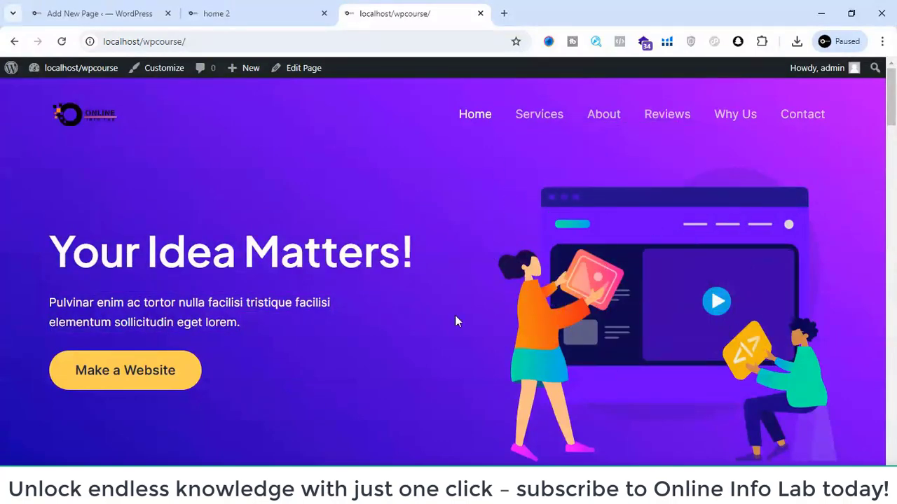
scroll(455, 319, down, 3)
scroll(456, 315, up, 3)
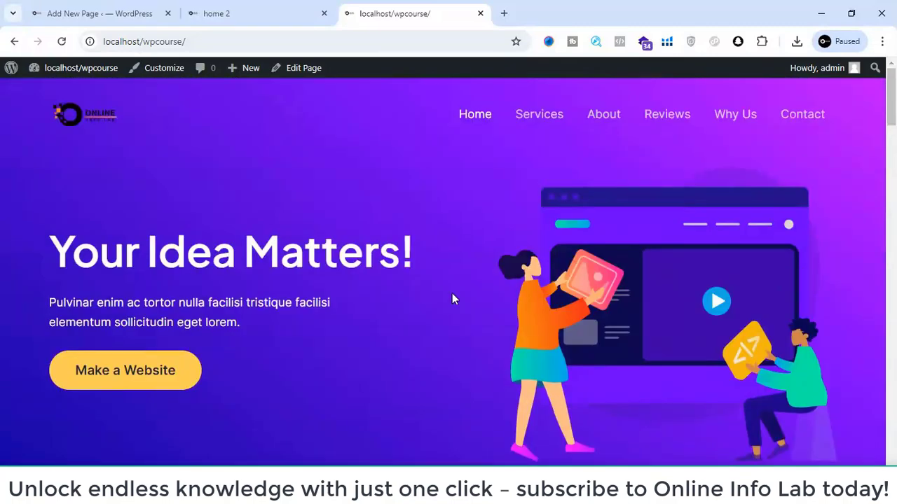
- Return to the page editor and give the Columns block the single-column 100 layout
click(209, 6)
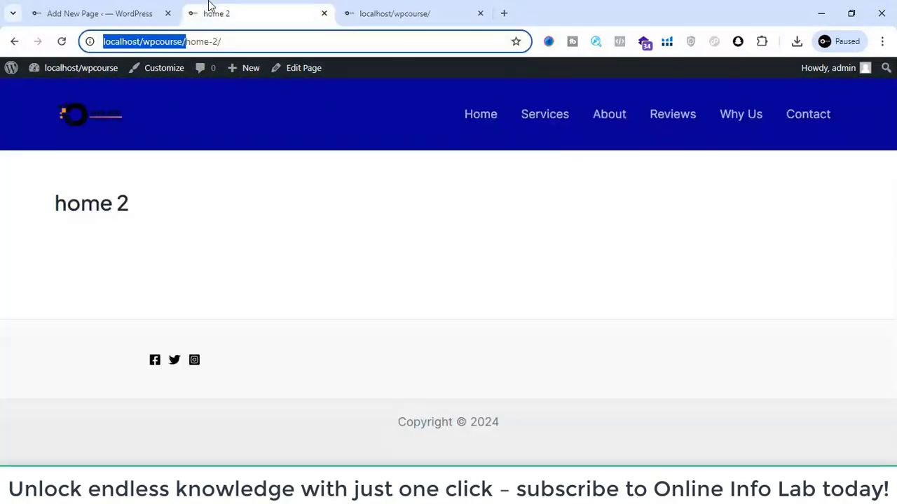
click(96, 9)
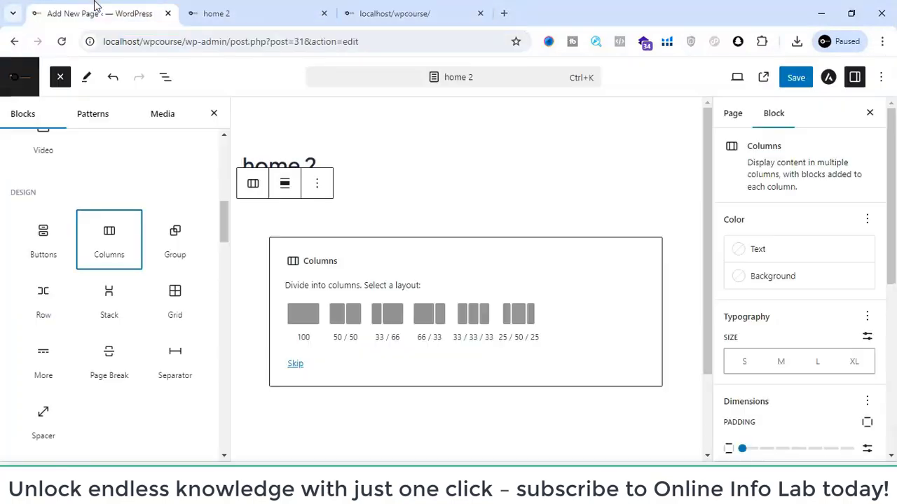
click(302, 315)
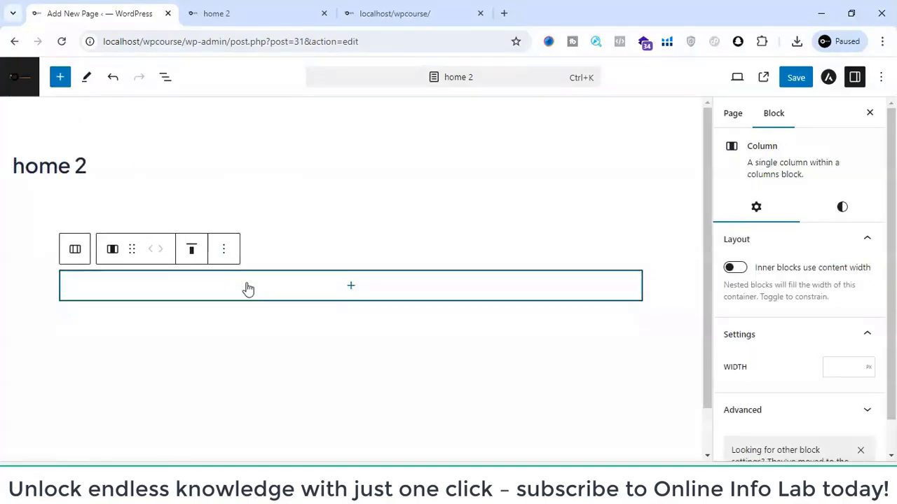
- Nest another Columns block inside the single column and give it the 50 / 50 layout
click(348, 288)
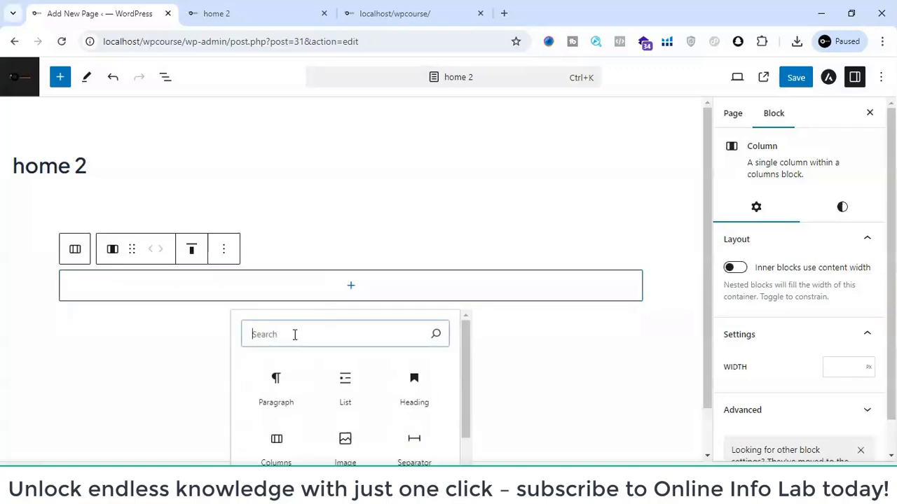
text(cou)
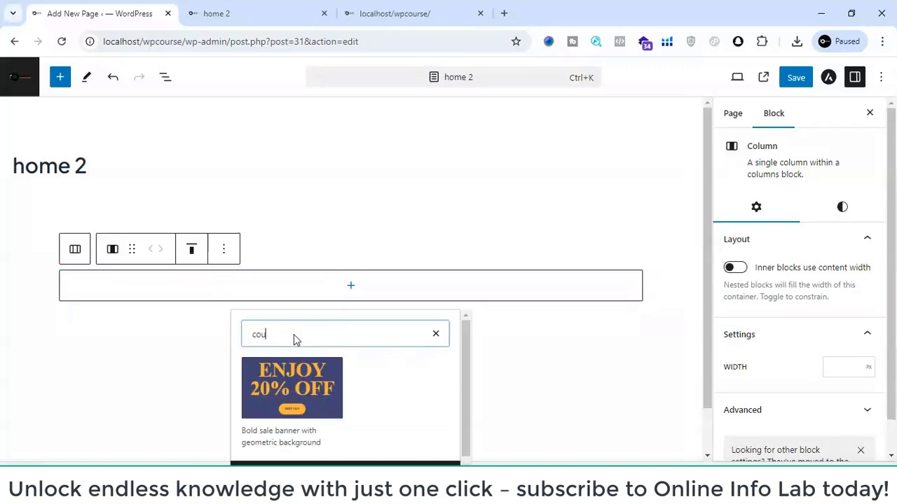
key(BackSpace)
key(BackSpace)
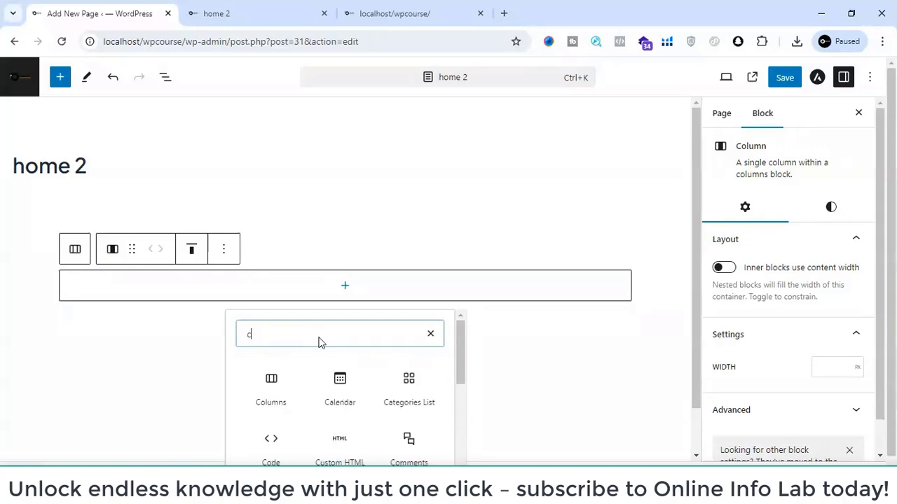
click(280, 381)
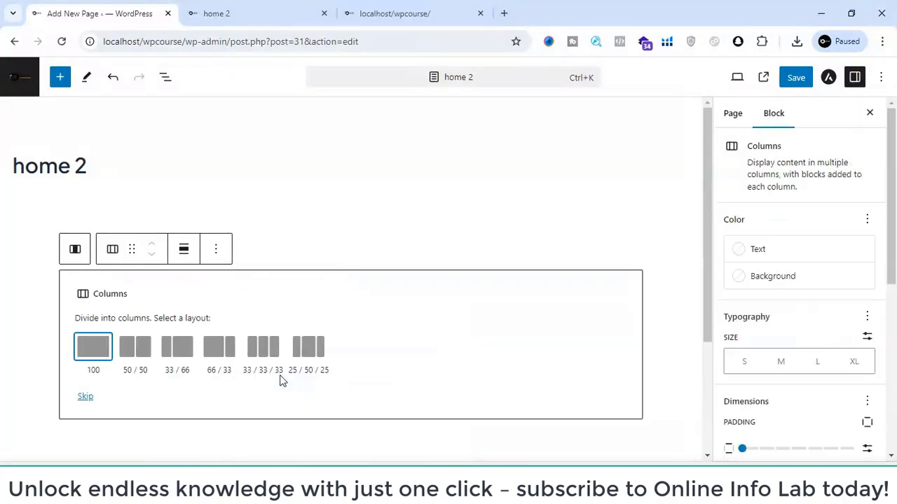
click(146, 353)
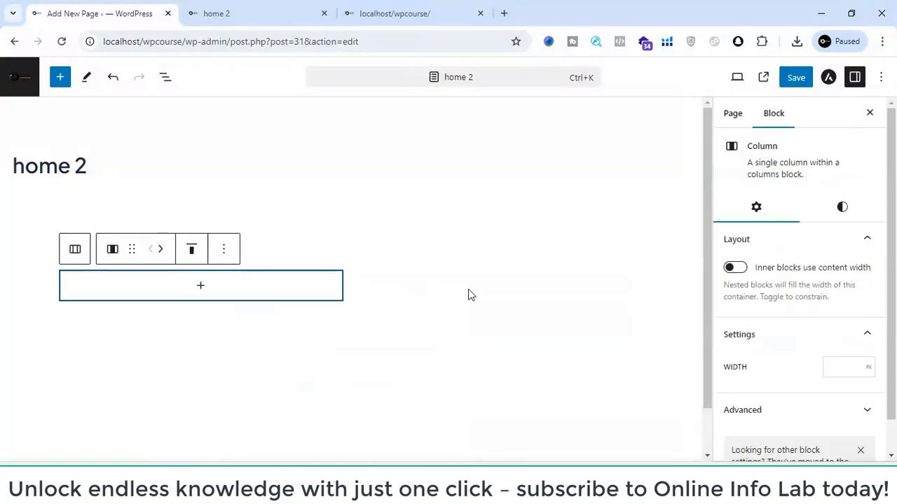
- Add a Heading block to the first column of the 50 / 50 layout
click(190, 293)
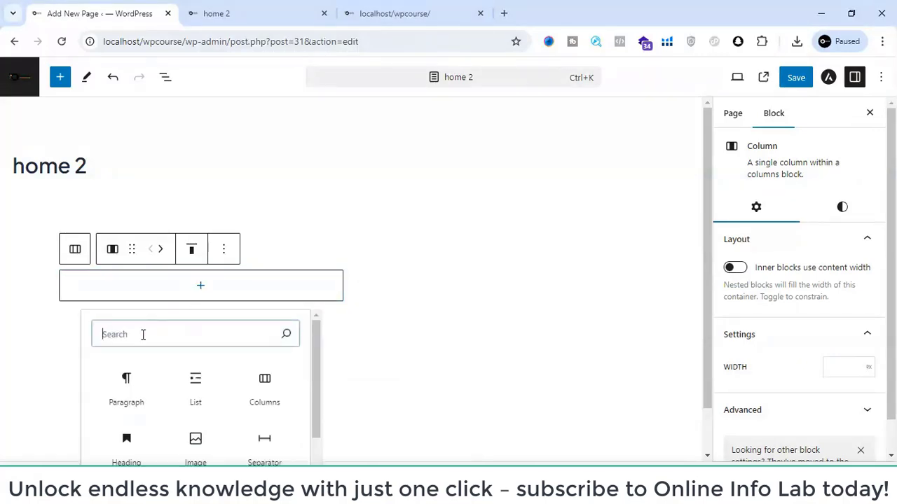
text(head)
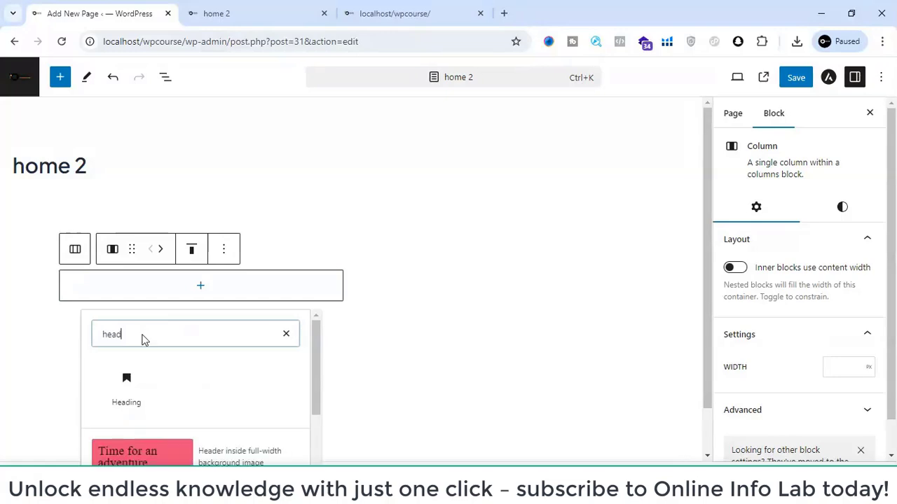
click(129, 390)
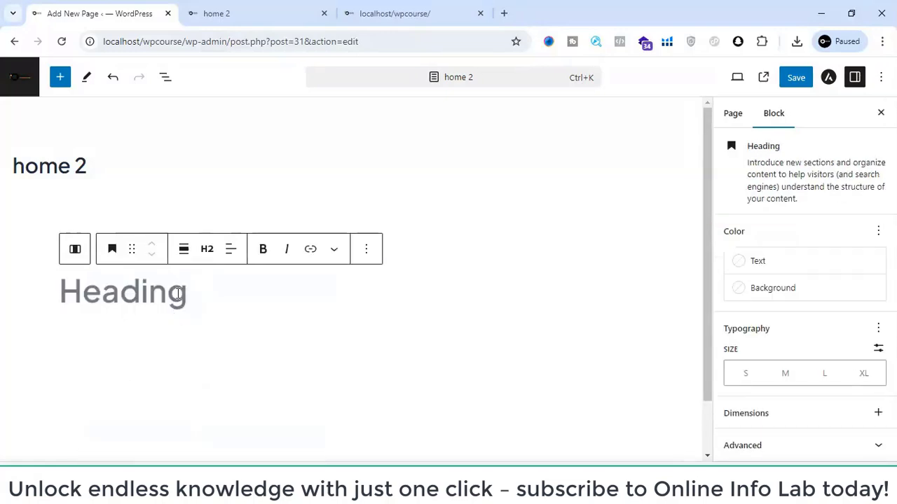
- Copy the hero title "Your Idea Matters!" from the site's front page and use it as the text of the new heading
click(365, 7)
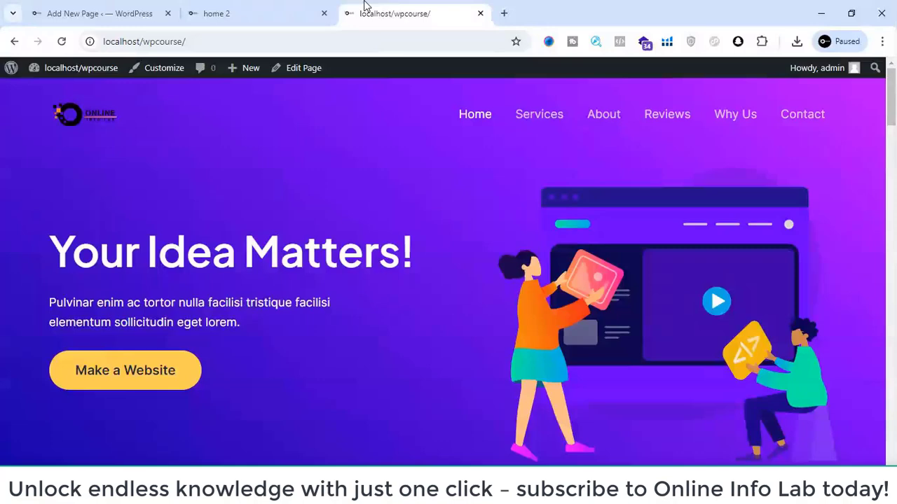
triple_click(196, 244)
key(ctrl+c)
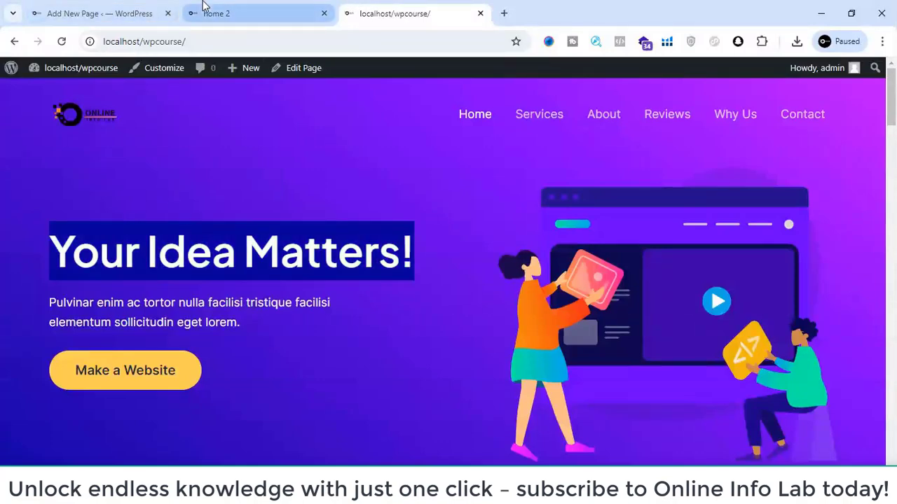
click(203, 9)
click(128, 7)
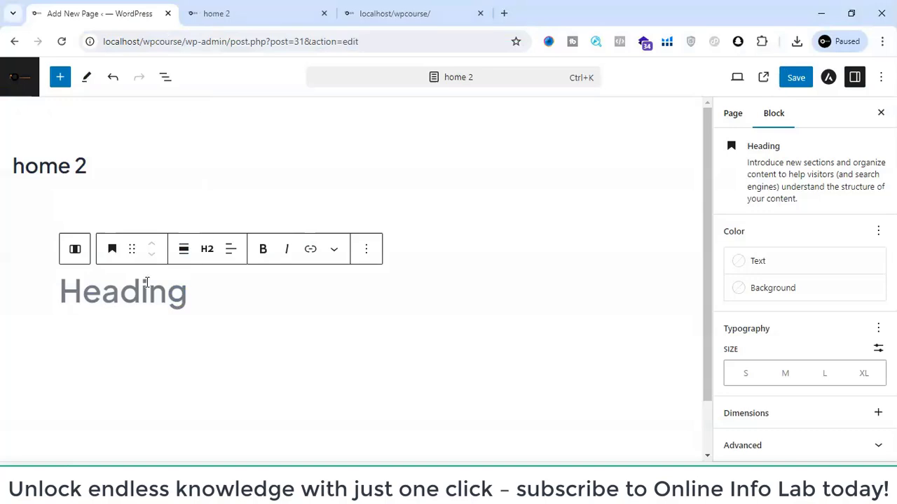
key(ctrl+v)
key(BackSpace)
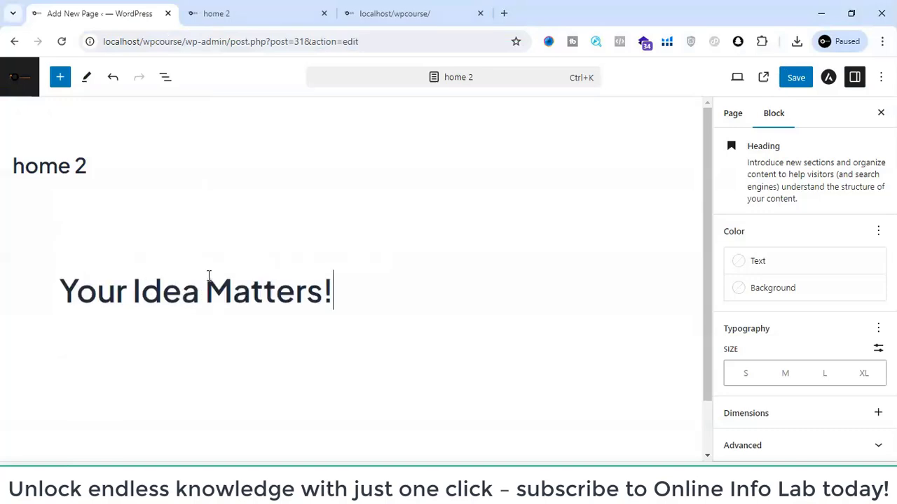
- Select the empty second column of the 50 / 50 layout and open the block picker inside it
click(258, 337)
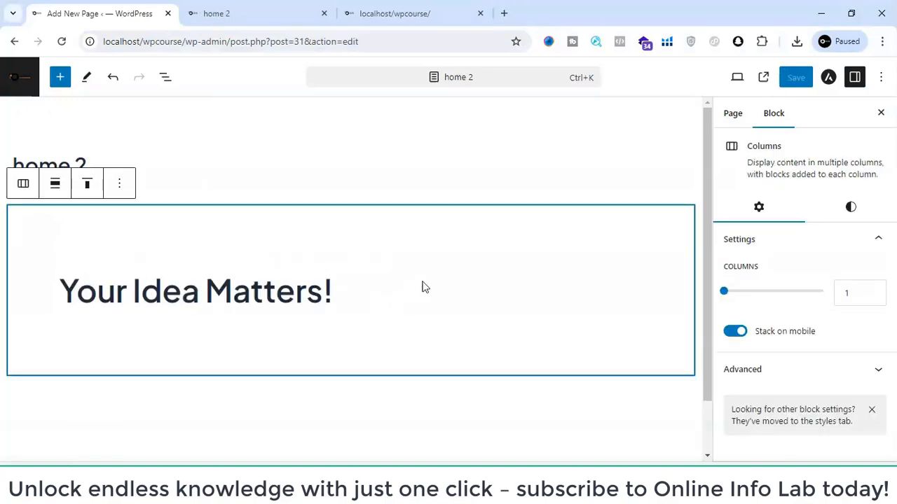
click(506, 299)
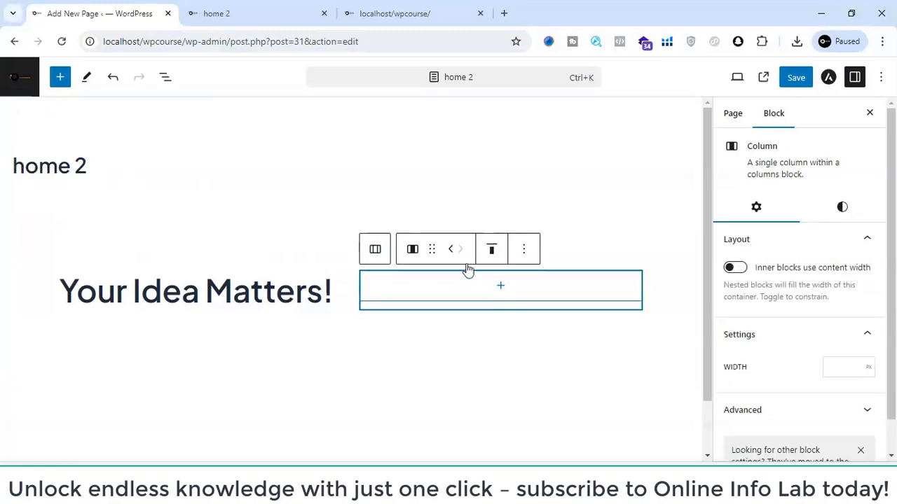
click(497, 290)
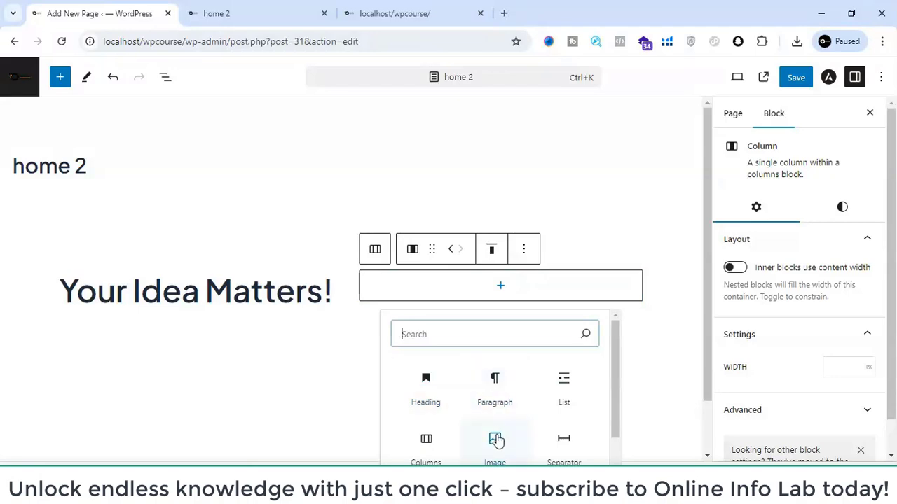
- Save the hero illustration from the site's front page as hero-img.svg in the img folder
click(379, 13)
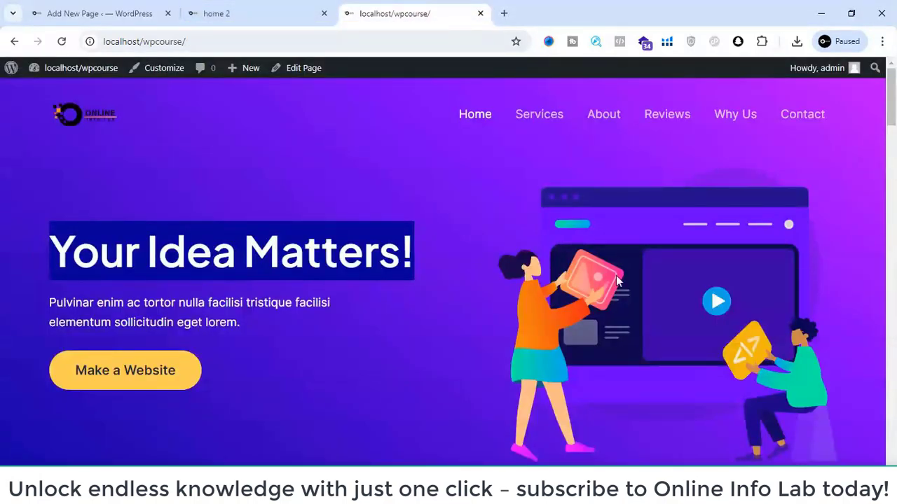
click(53, 246)
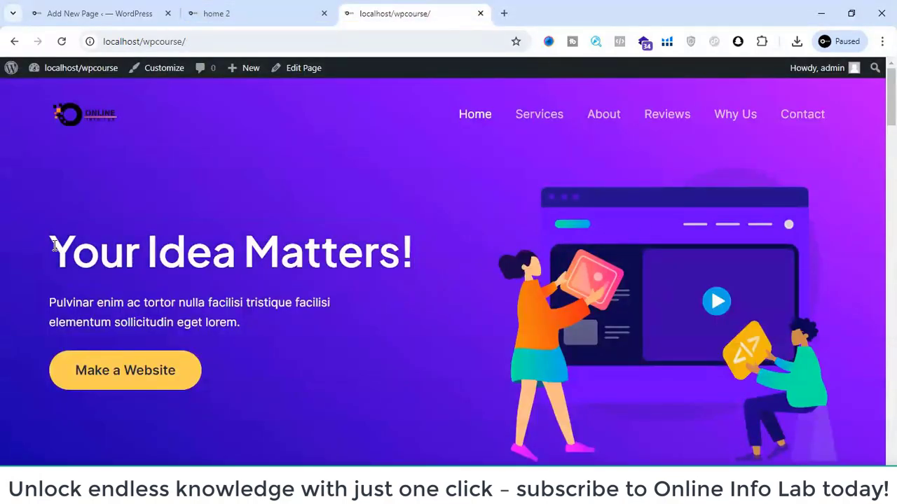
drag(49, 252, 224, 389)
click(231, 390)
right_click(594, 280)
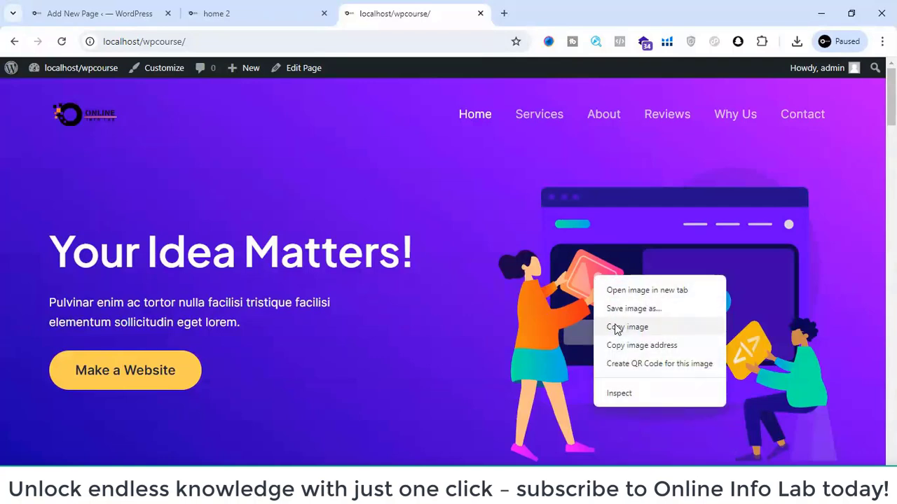
click(615, 312)
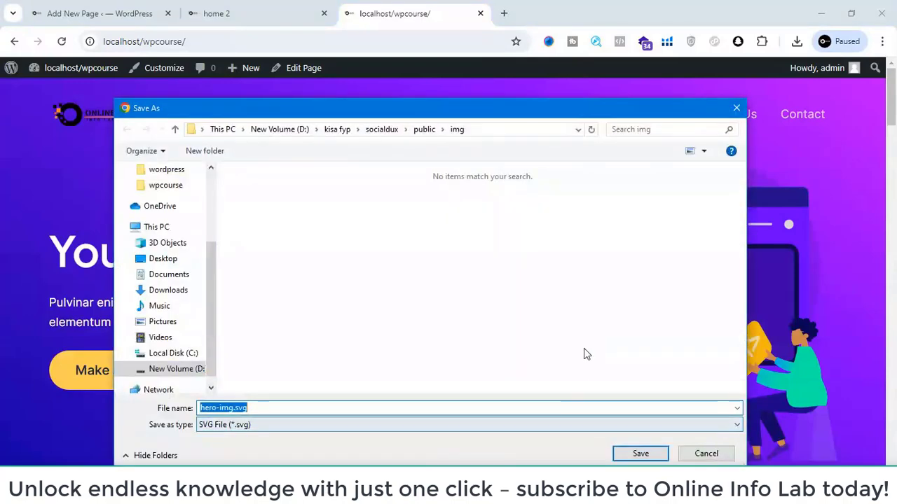
click(633, 457)
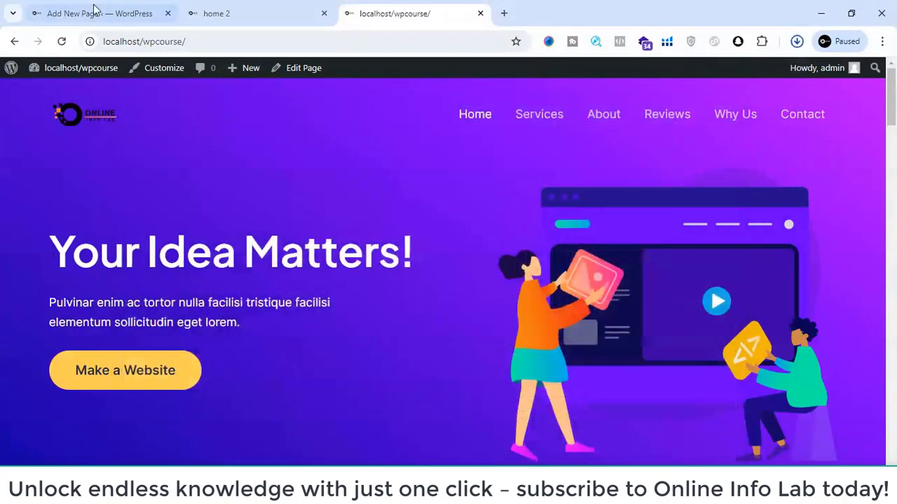
- Return to the page editor, add an Image block to the second column and open its media dialog for uploading files
click(245, 7)
click(105, 9)
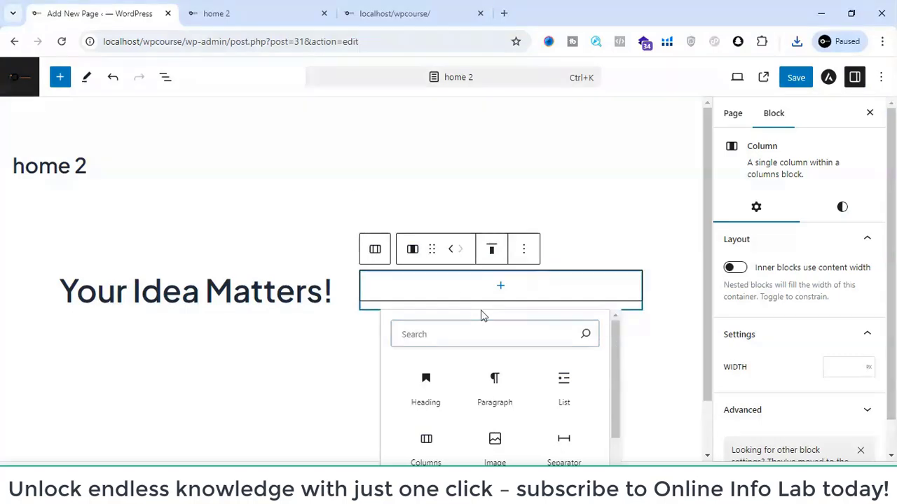
click(501, 433)
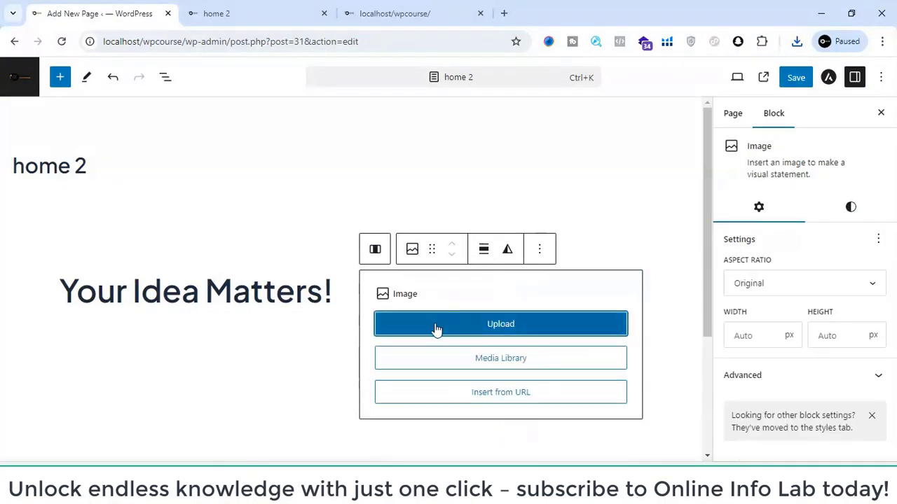
click(466, 361)
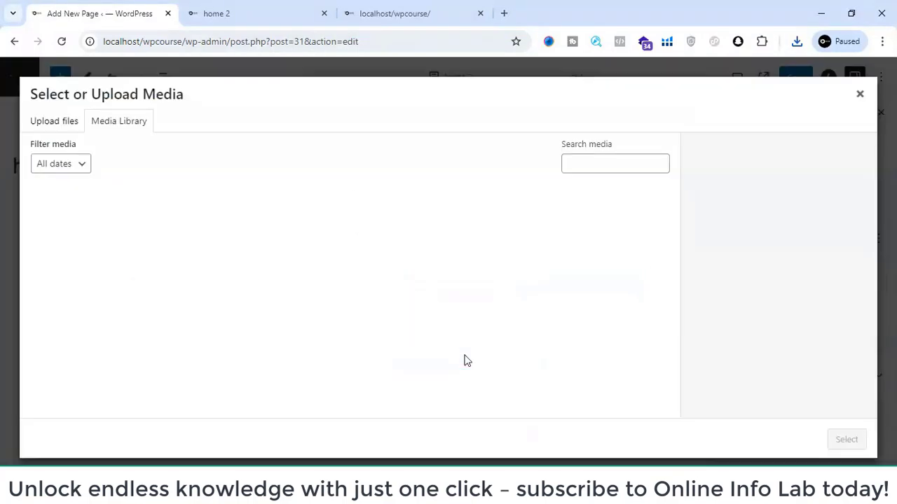
click(68, 116)
click(448, 285)
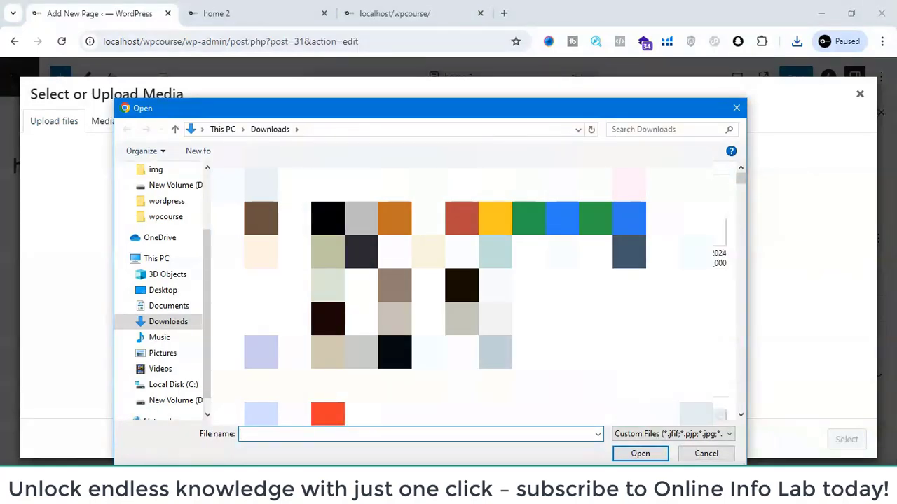
click(651, 435)
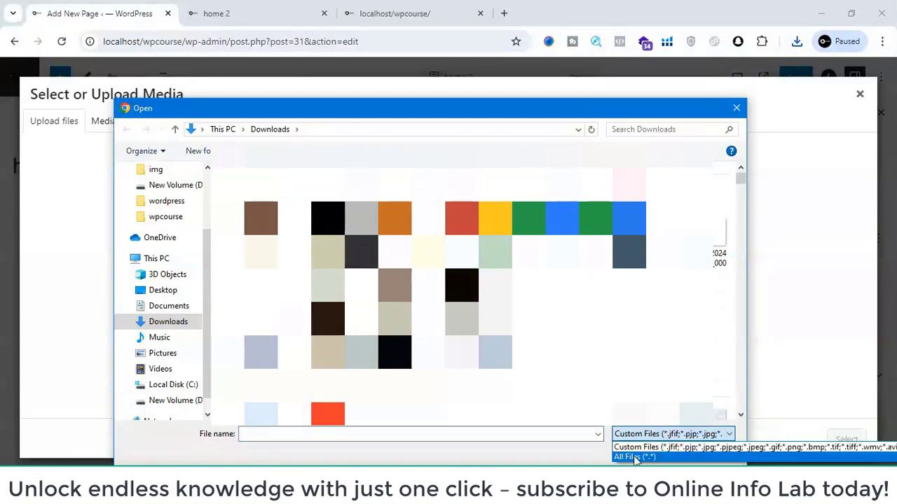
click(634, 457)
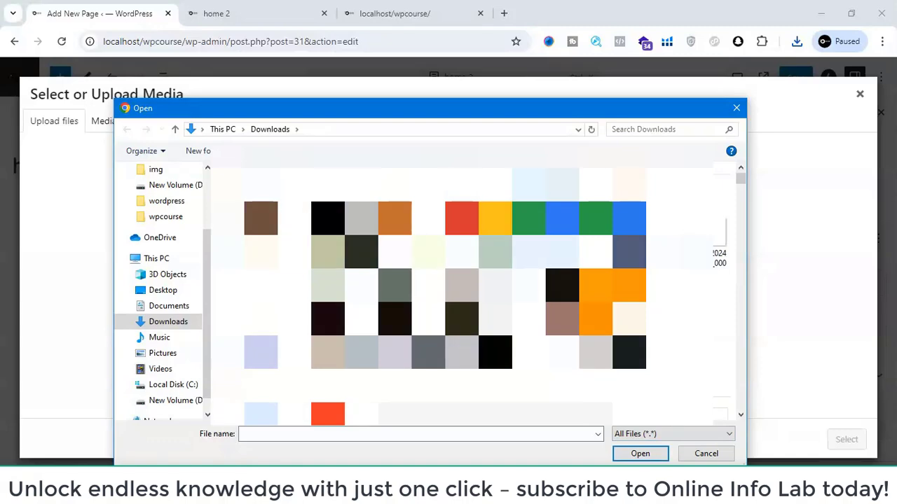
click(736, 107)
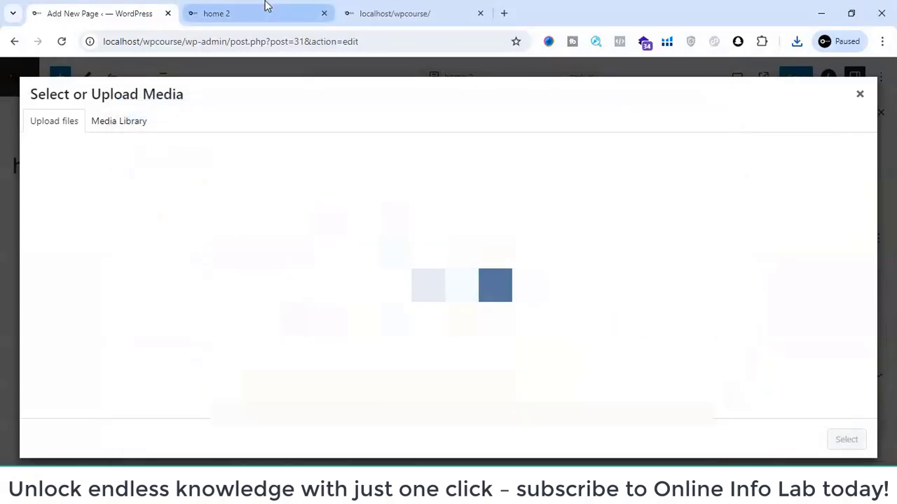
- Save the front page's hero illustration into the Downloads folder as hero-img (1).svg
click(266, 7)
click(400, 8)
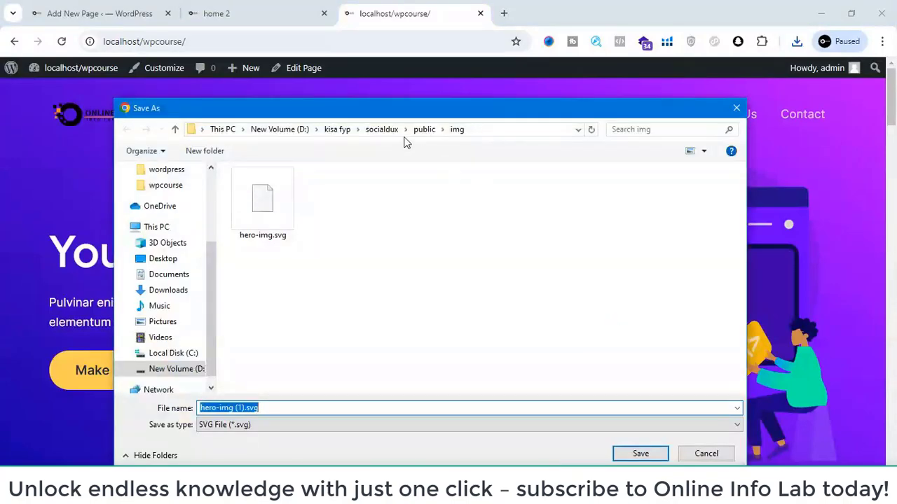
scroll(168, 210, up, 3)
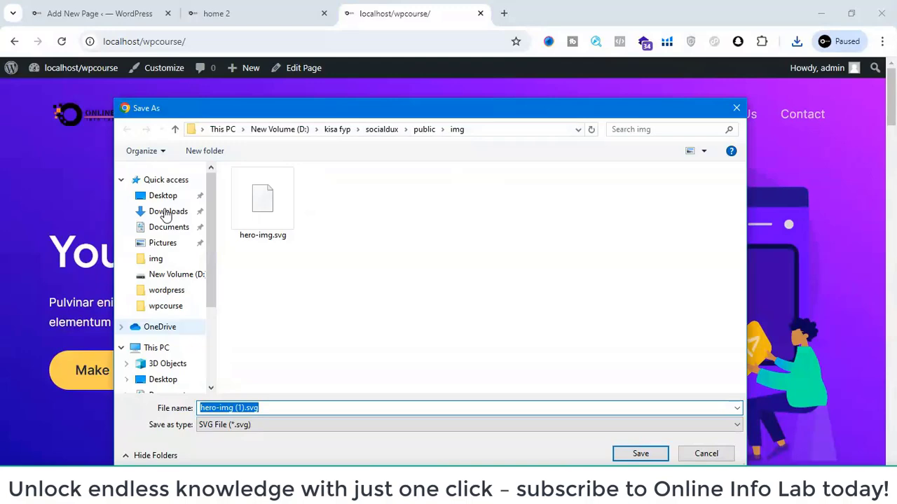
click(166, 213)
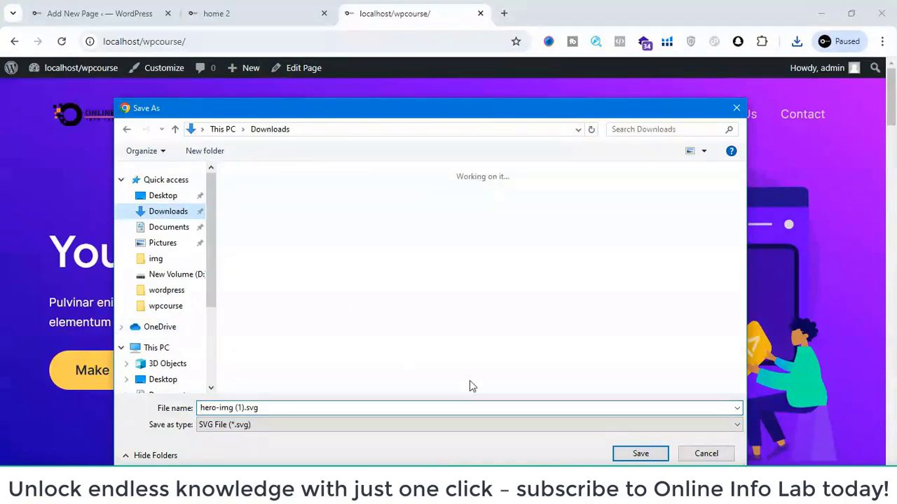
click(638, 454)
- Return to the editor's media dialog and try to upload the saved hero SVG from Downloads, listing all file types
click(246, 10)
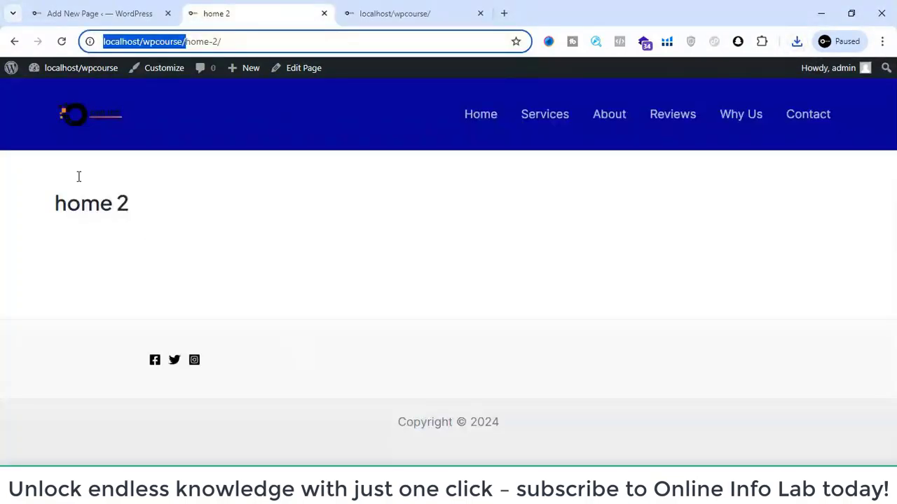
click(160, 12)
click(451, 287)
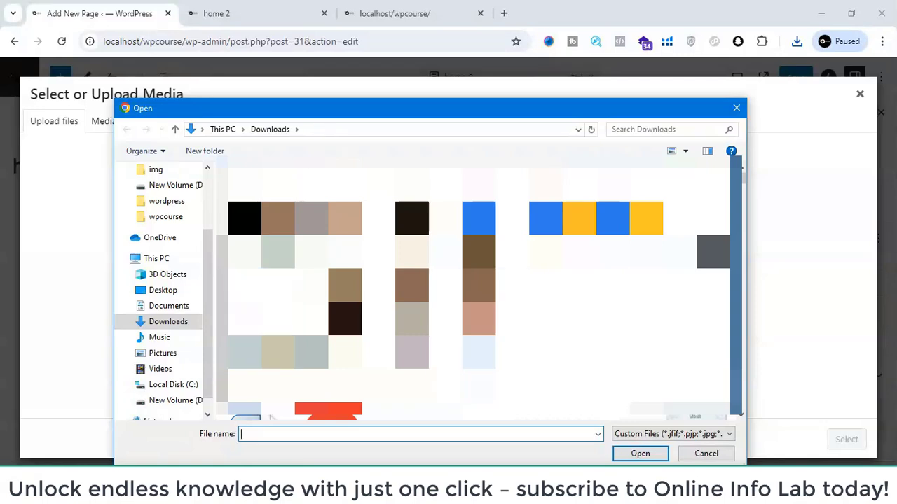
click(671, 436)
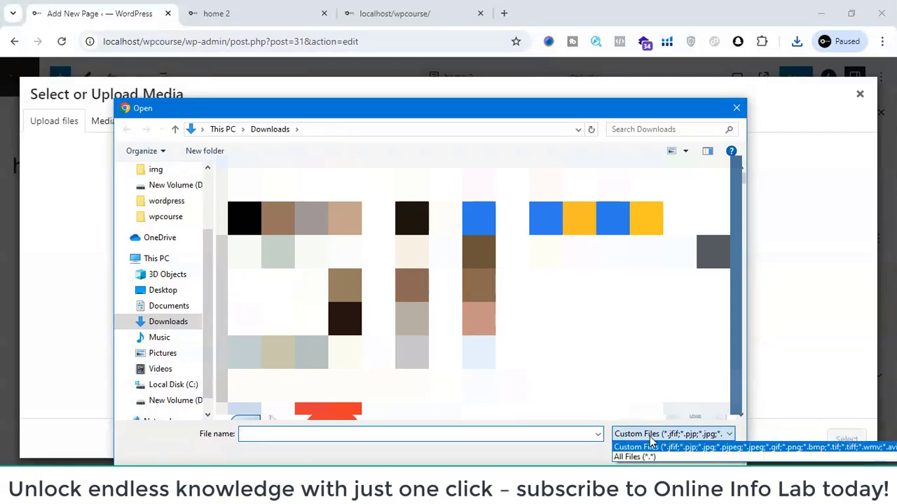
click(636, 456)
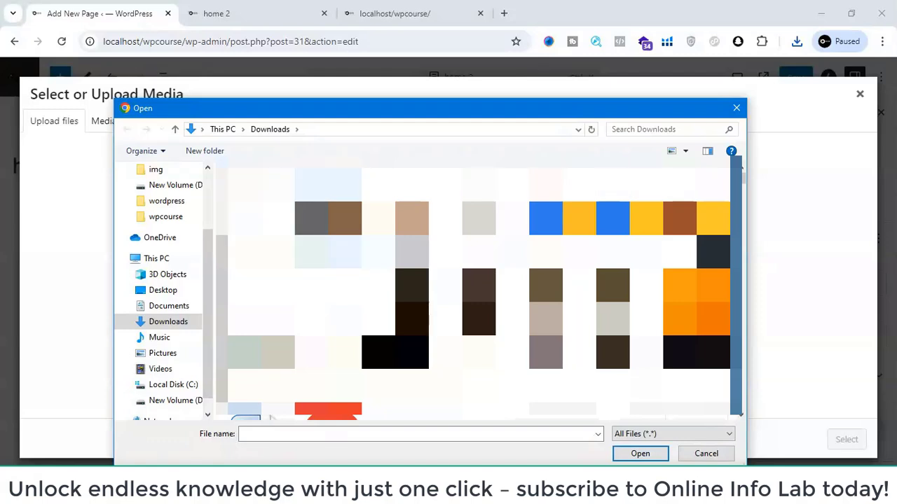
double_click(270, 418)
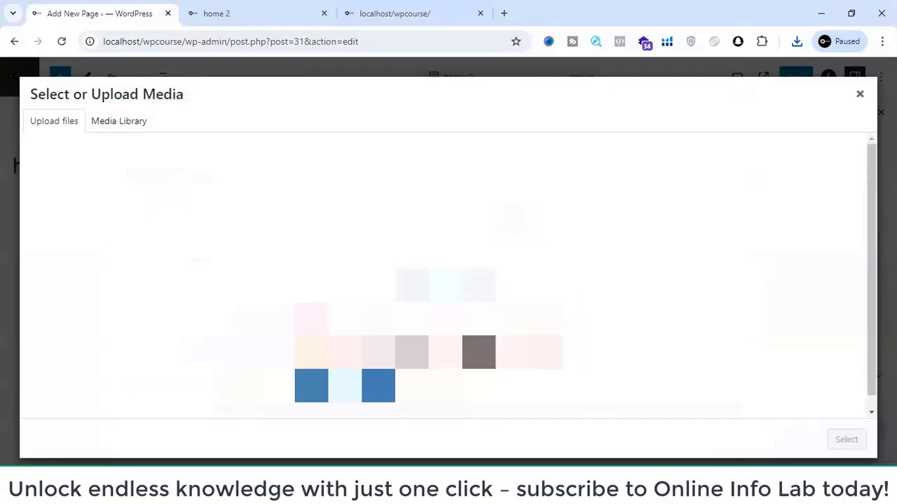
click(345, 381)
- Upload the Online Info Lab logo PNG from Downloads and insert it into the Image block in the second column
click(429, 293)
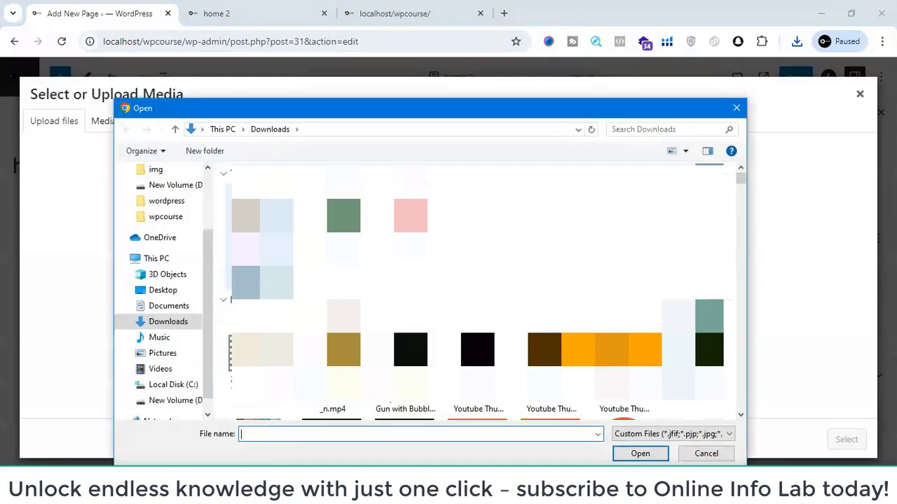
double_click(327, 235)
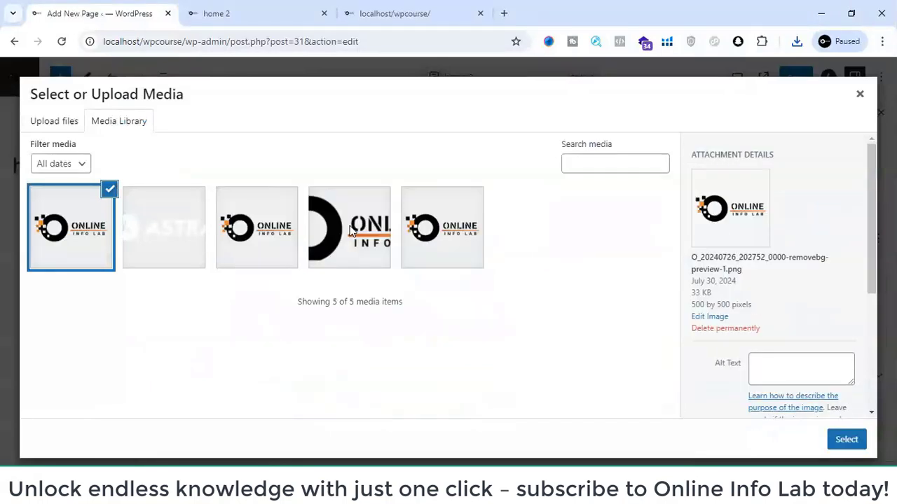
click(849, 439)
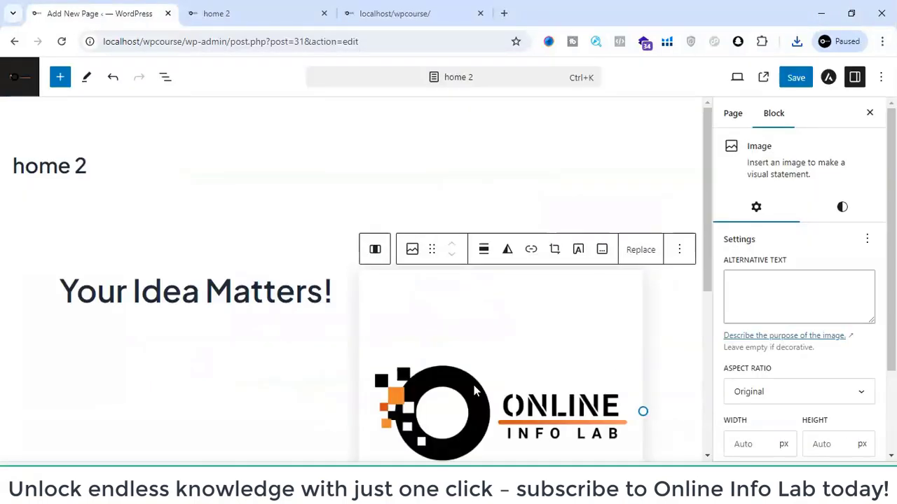
- Add a Paragraph block below the "Your Idea Matters!" heading in the first column
scroll(466, 334, down, 3)
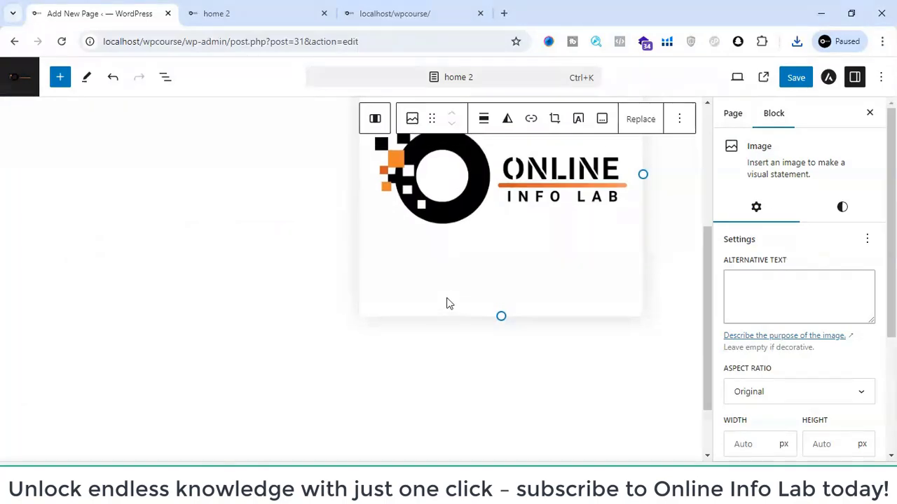
scroll(176, 252, up, 2)
click(176, 252)
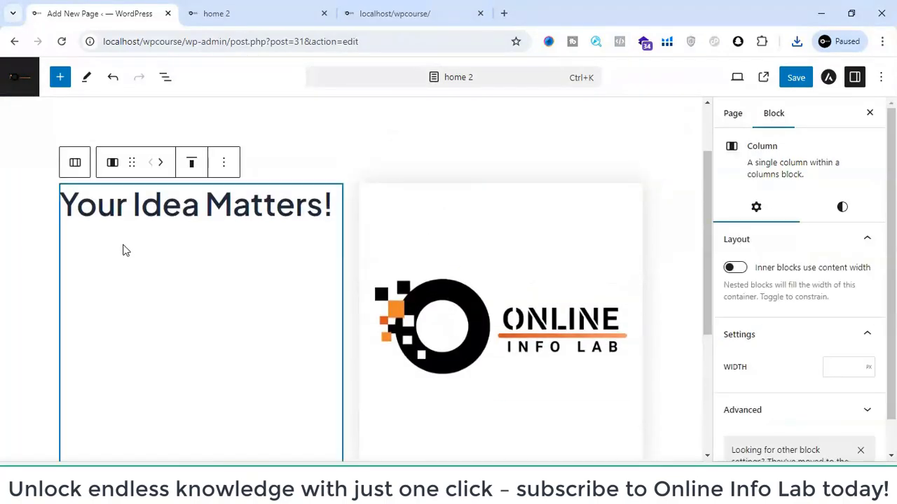
scroll(174, 223, down, 3)
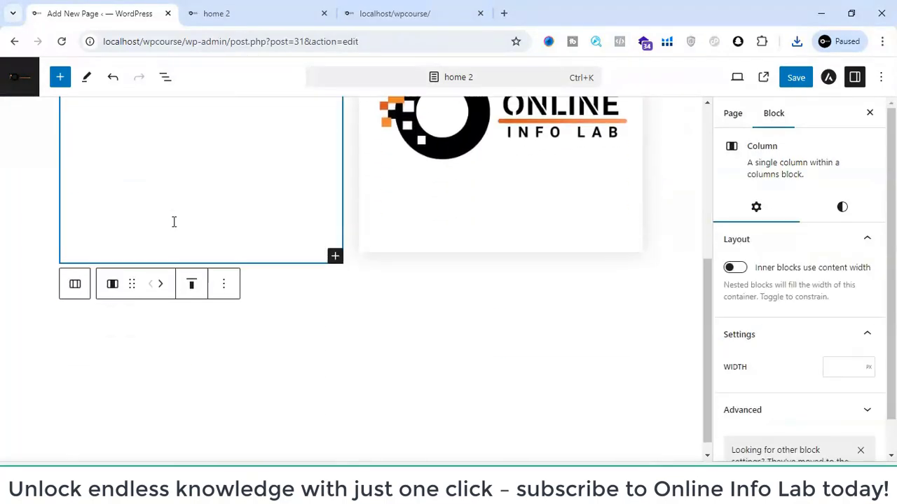
scroll(169, 241, up, 1)
scroll(168, 252, up, 3)
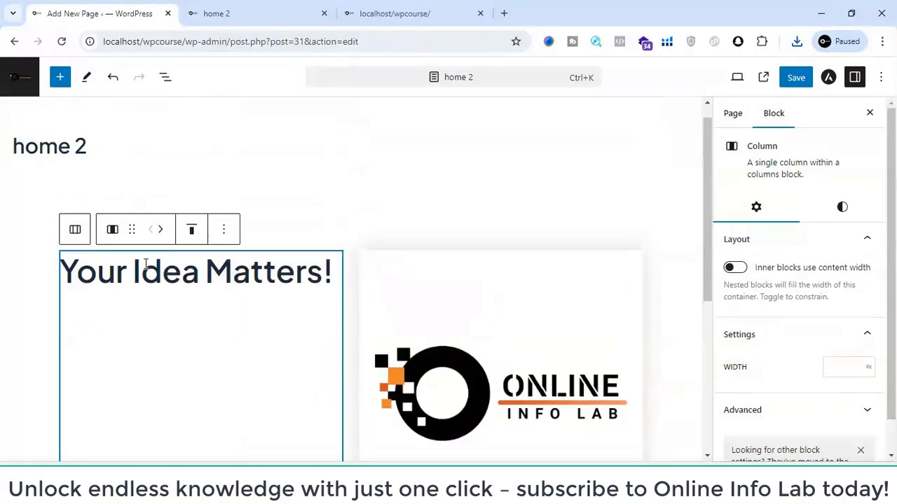
click(136, 272)
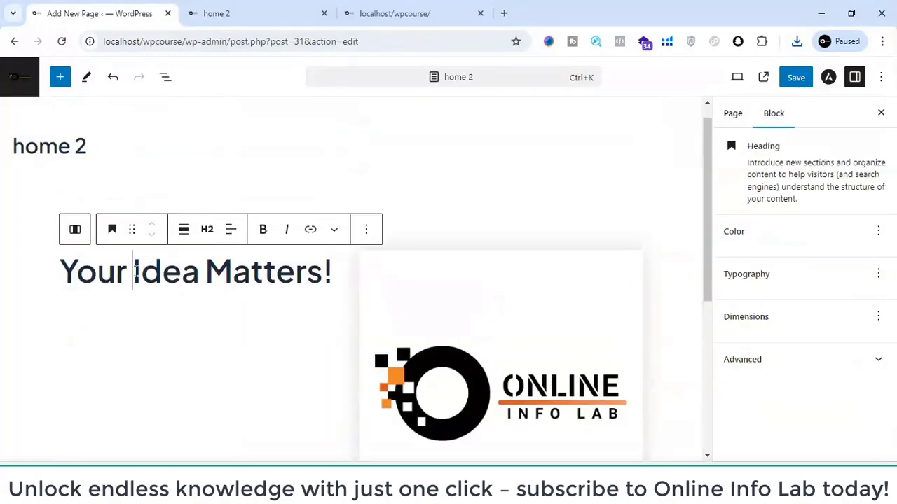
click(194, 321)
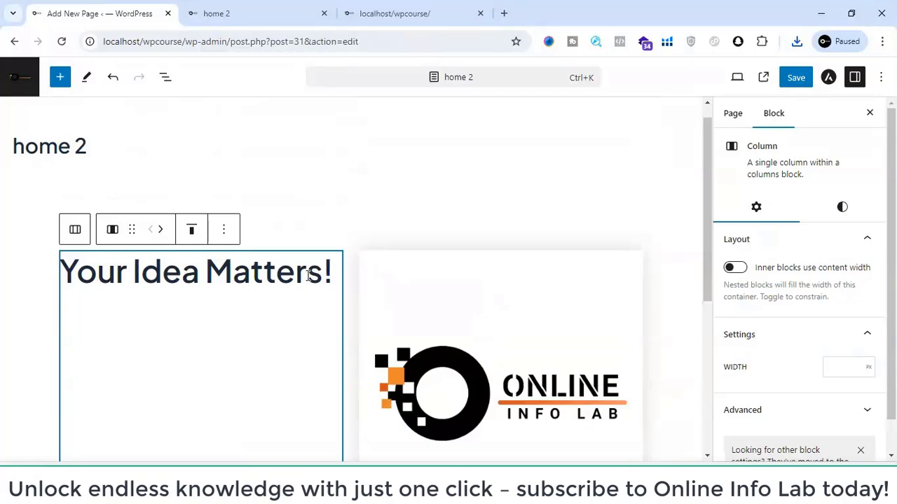
scroll(308, 276, down, 4)
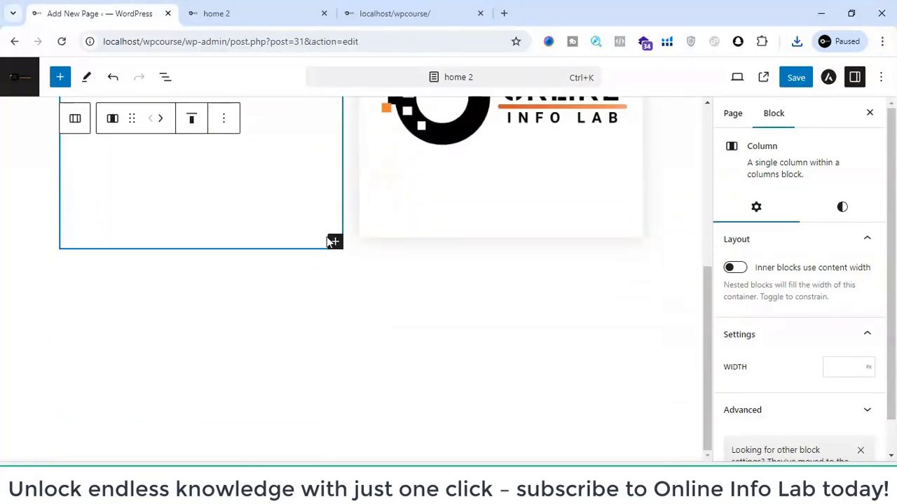
scroll(361, 182, up, 4)
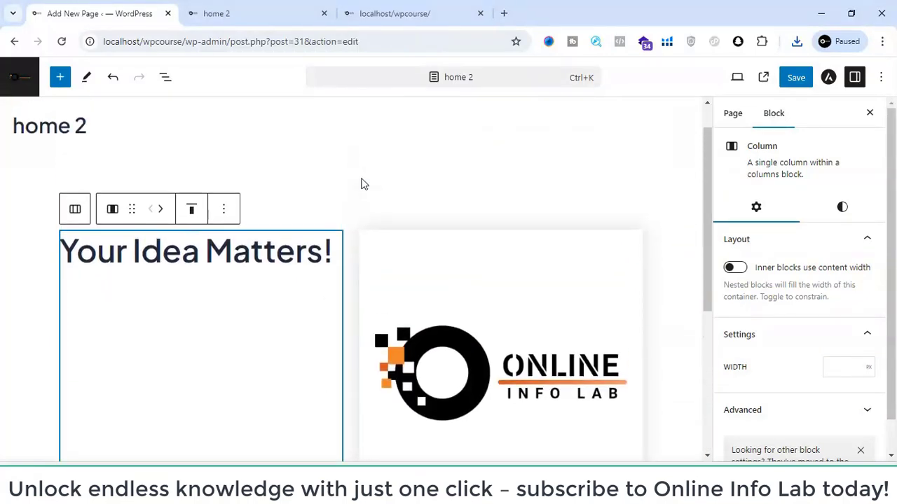
scroll(372, 312, down, 2)
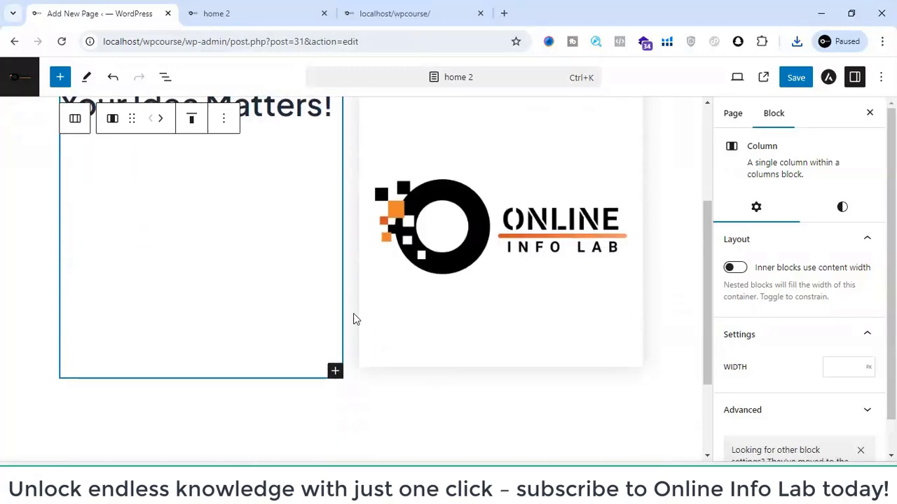
click(335, 372)
scroll(395, 425, down, 1)
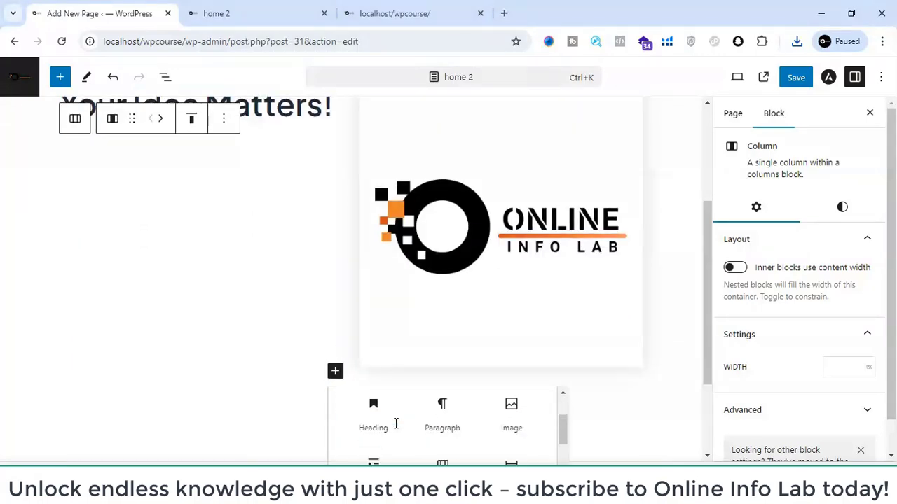
click(435, 416)
scroll(215, 246, up, 1)
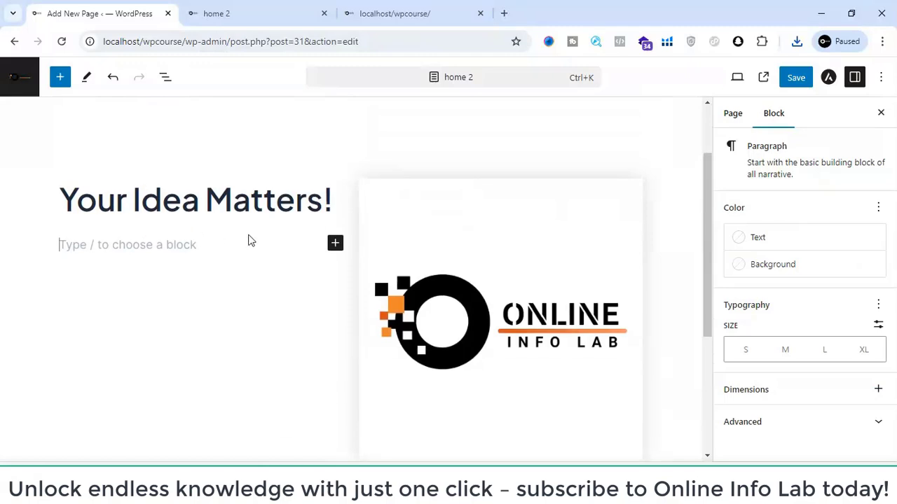
- Copy the paragraph under the front page's hero heading and reorder the browser tabs so the front page precedes home 2
click(273, 12)
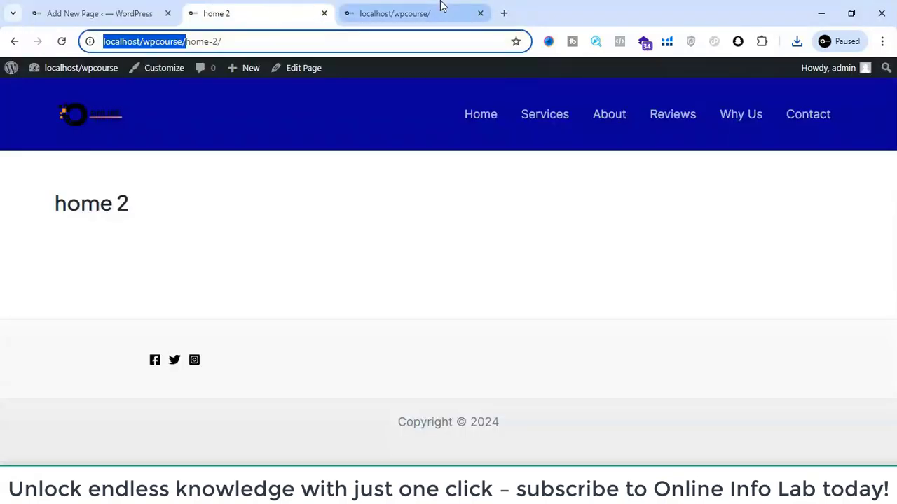
click(438, 11)
drag(247, 324, 267, 332)
key(ctrl+c)
click(43, 283)
click(256, 8)
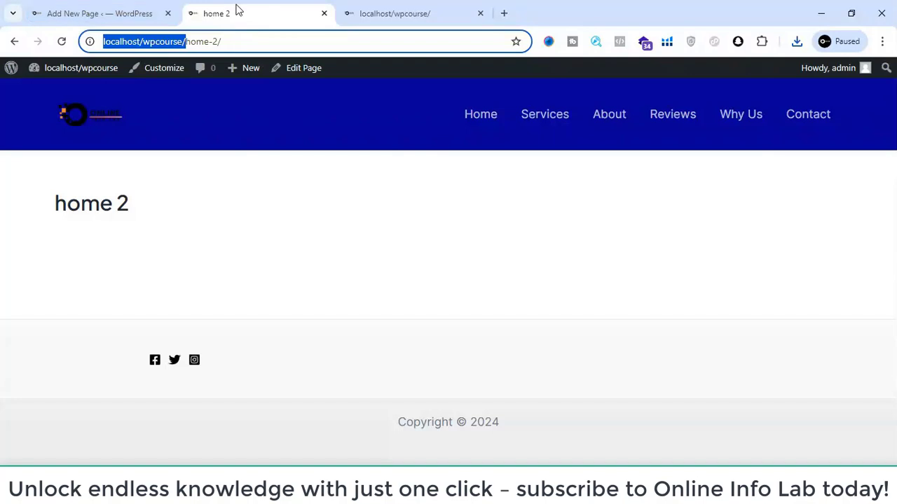
drag(236, 8, 453, 18)
- Paste "Pulvinar enim ac tortor nulla facilisi tristique facilisi elementum sollicitudin eget lorem." into the new paragraph and select its column
click(99, 8)
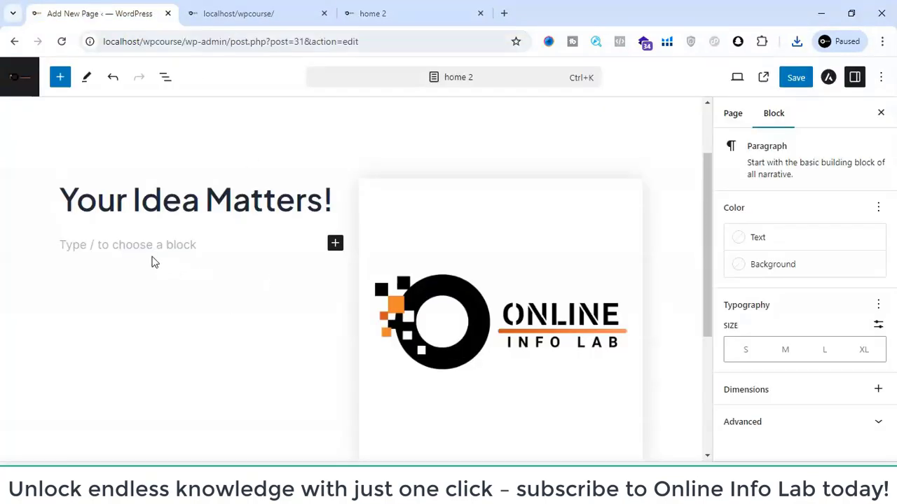
key(ctrl+v)
click(227, 282)
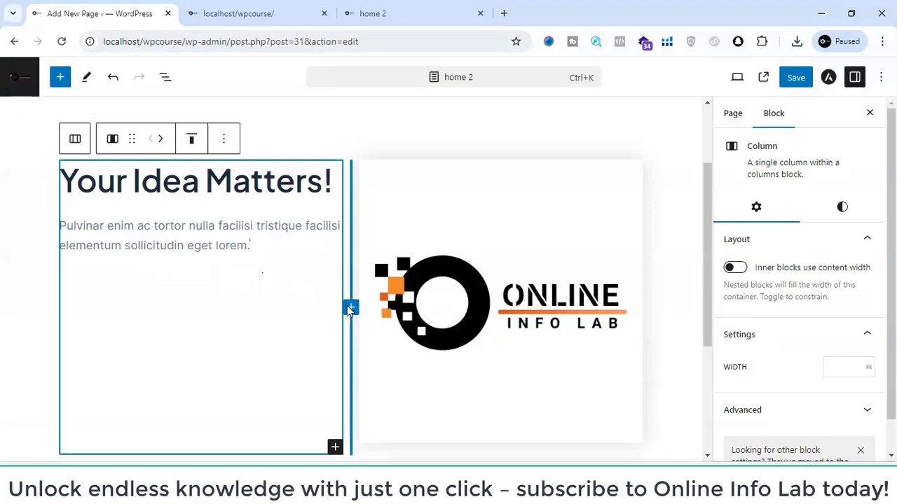
- Check which element follows the paragraph in the front page's hero section and return to the home 2 editor
click(241, 10)
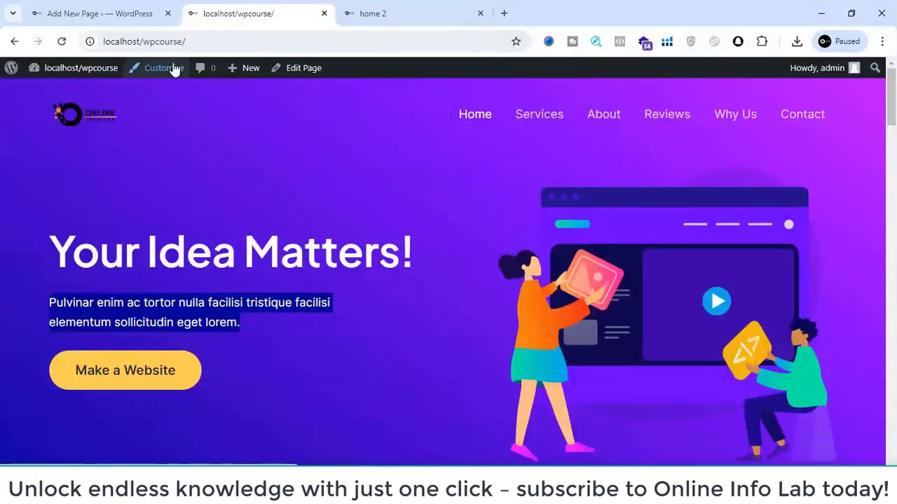
click(101, 7)
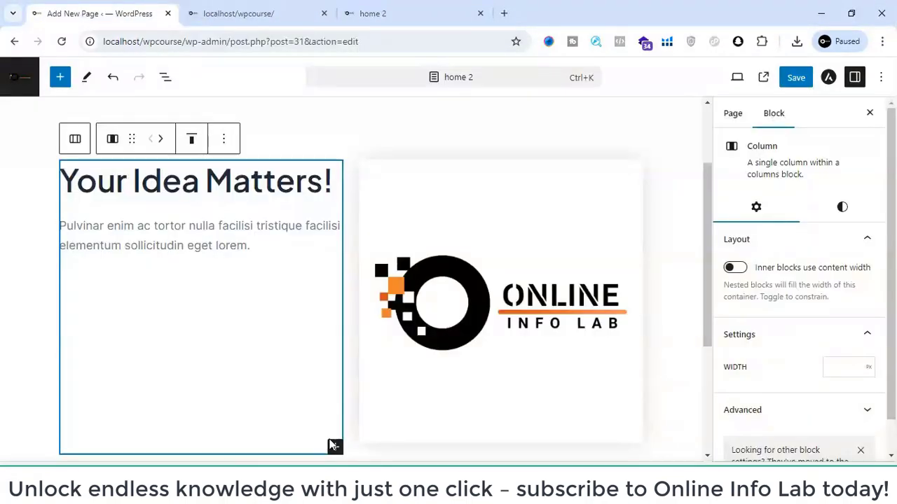
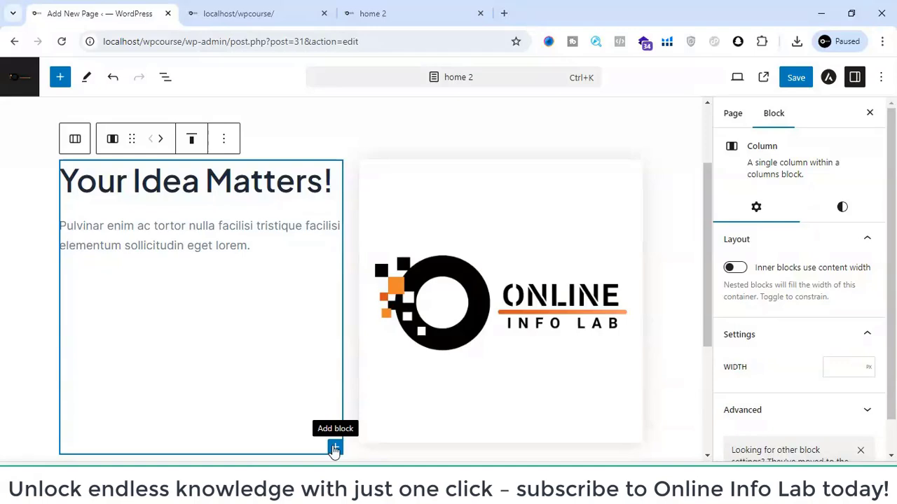
- Add a Buttons block below the paragraph in the first column with one button labelled "Make Your Website"
click(335, 448)
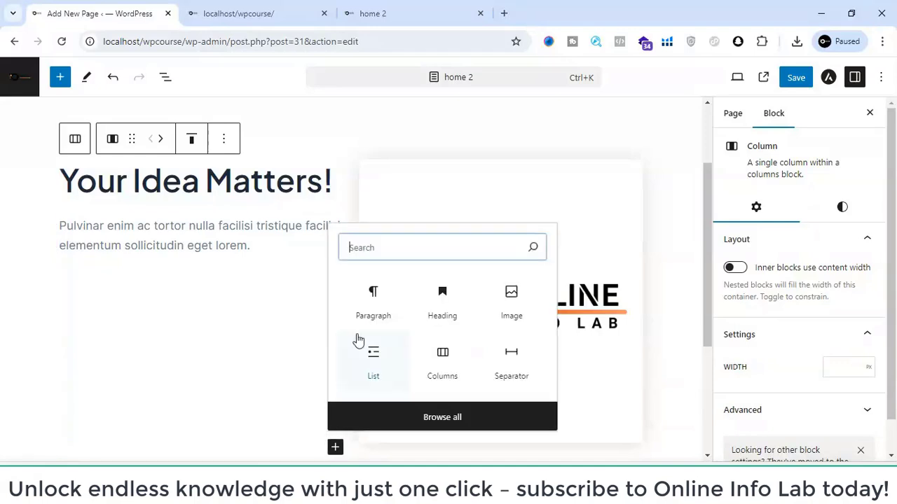
text(butt)
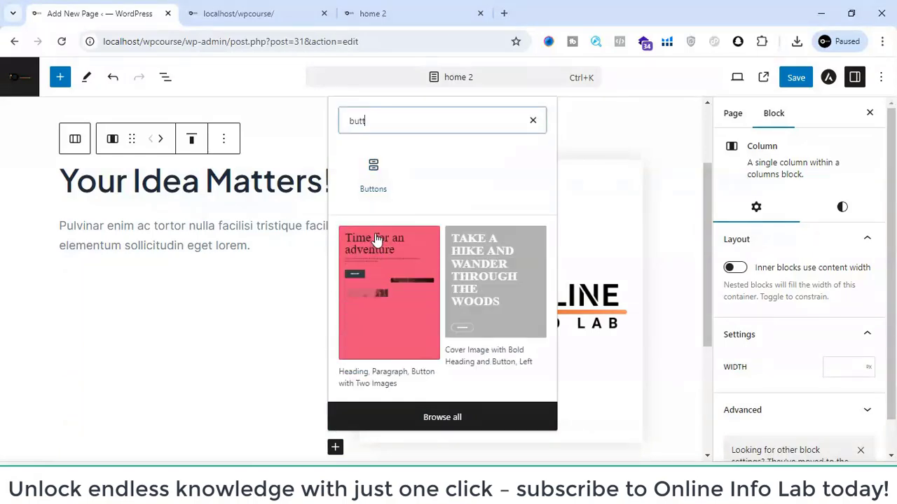
click(374, 194)
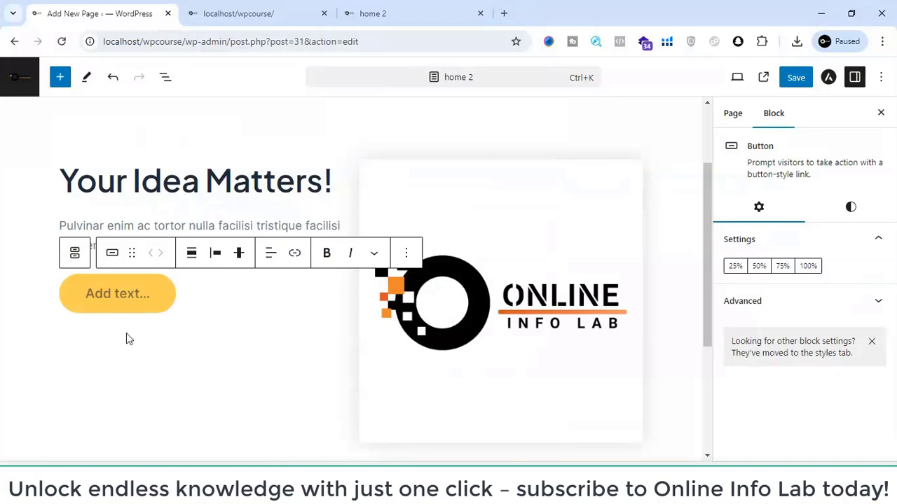
text(Mak)
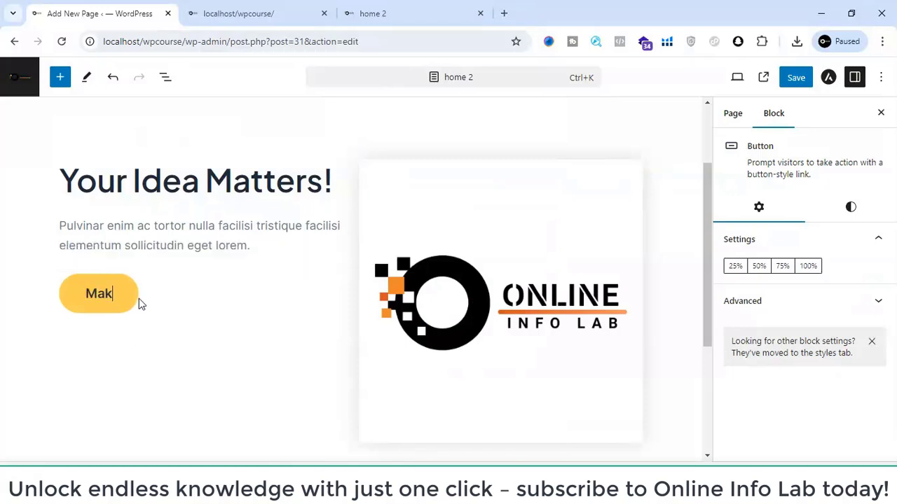
text(e Your)
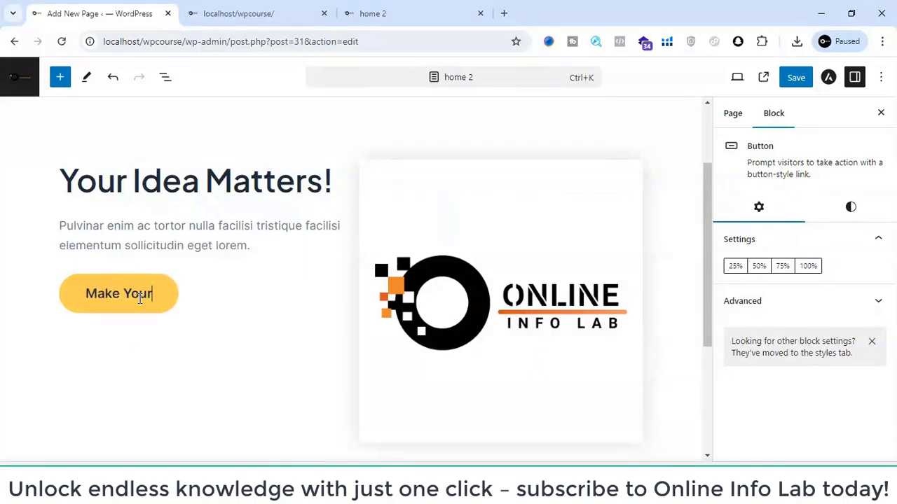
text( Website)
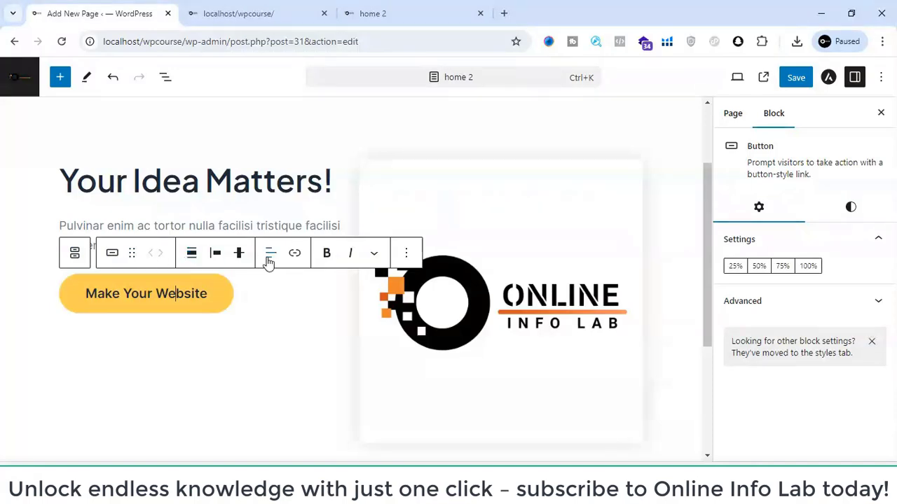
- Link the "Make Your Website" button to "#"
click(294, 255)
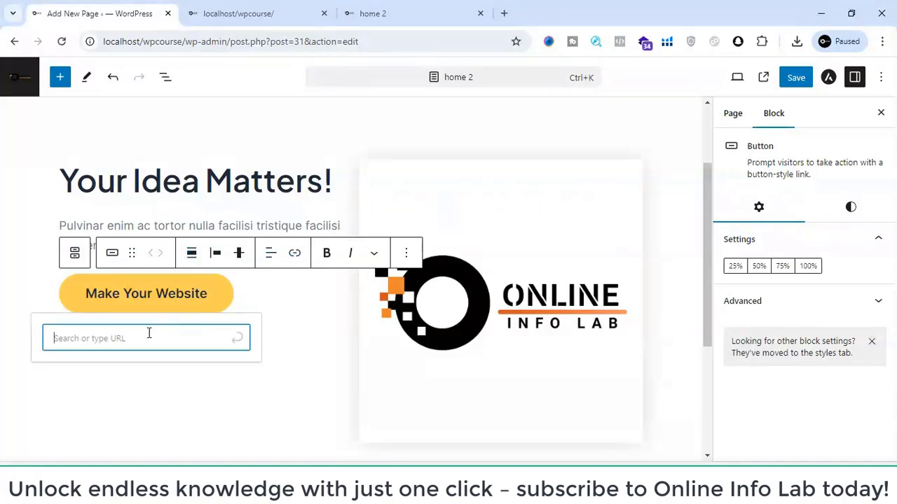
click(243, 10)
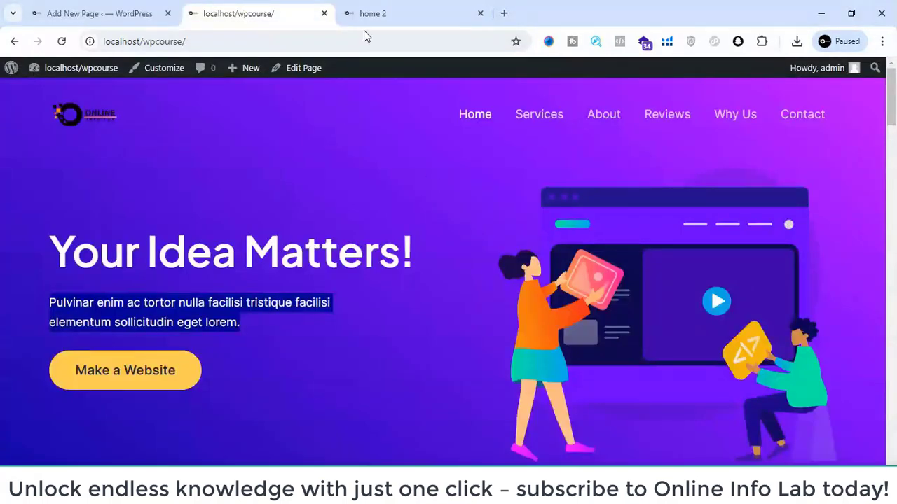
click(108, 6)
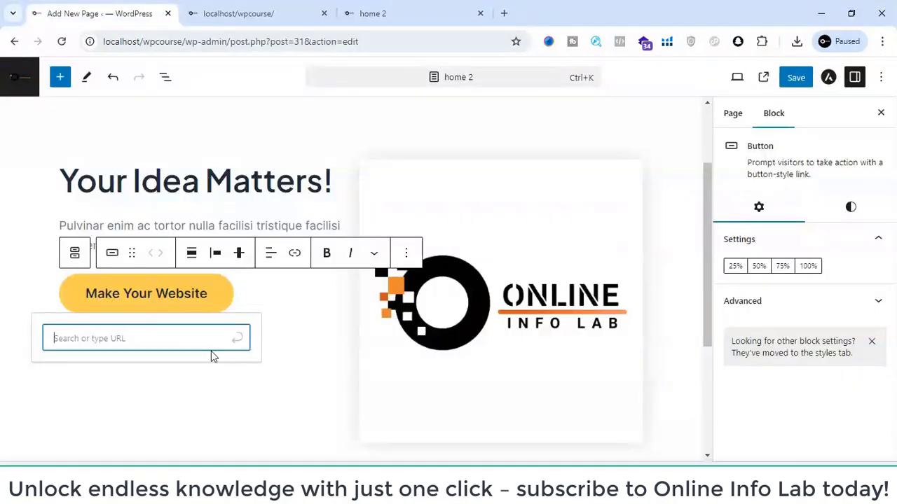
text(#)
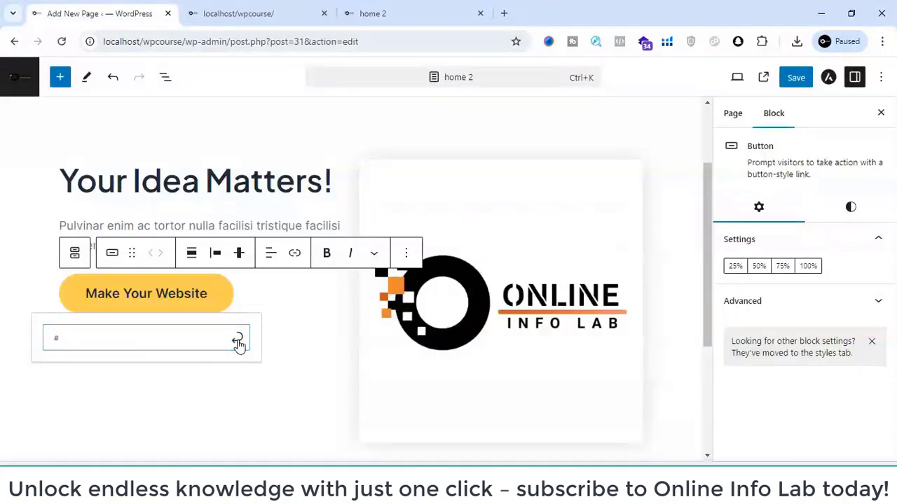
click(238, 341)
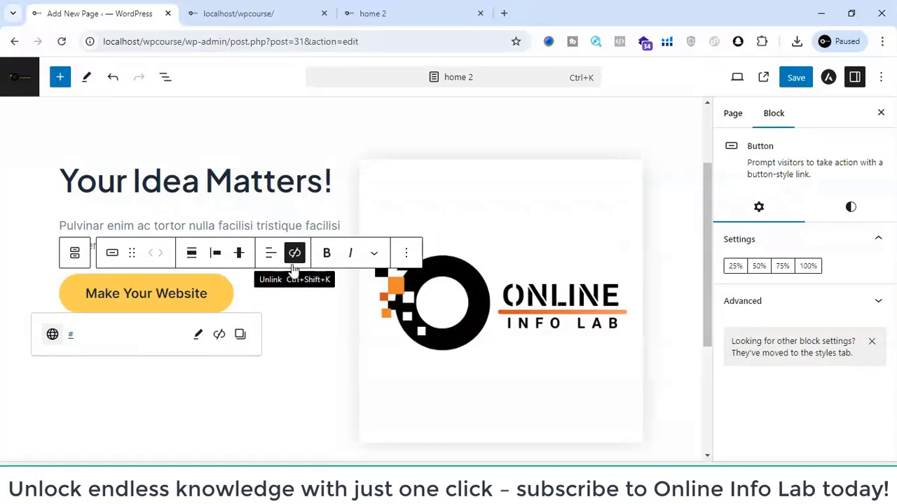
click(325, 358)
click(64, 181)
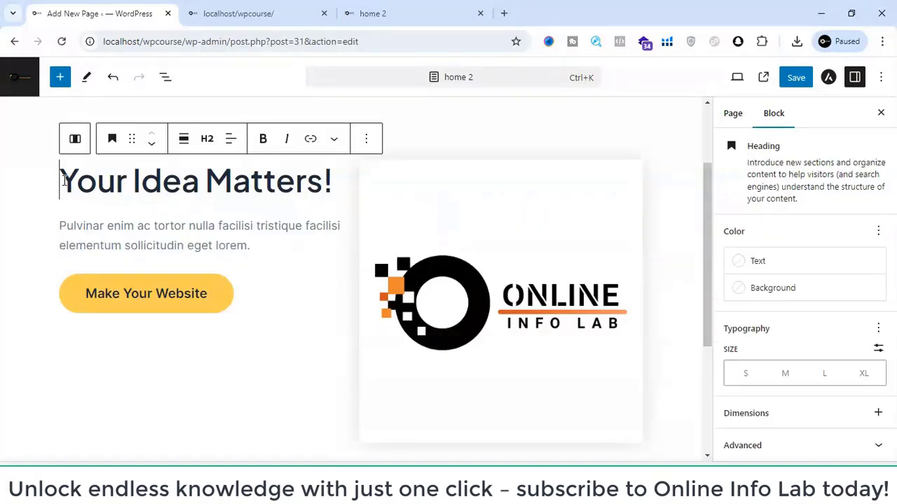
click(247, 341)
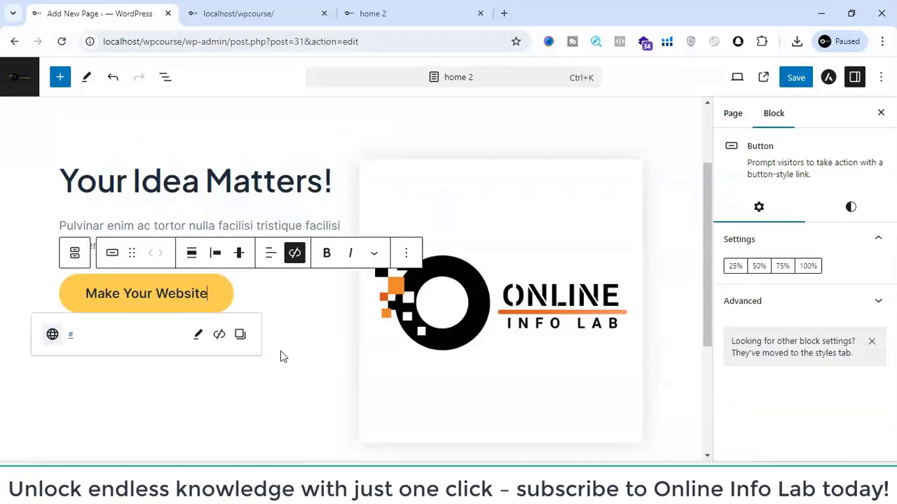
- Select the first column and review its vertical alignment options
scroll(282, 357, down, 2)
click(298, 234)
scroll(298, 235, up, 2)
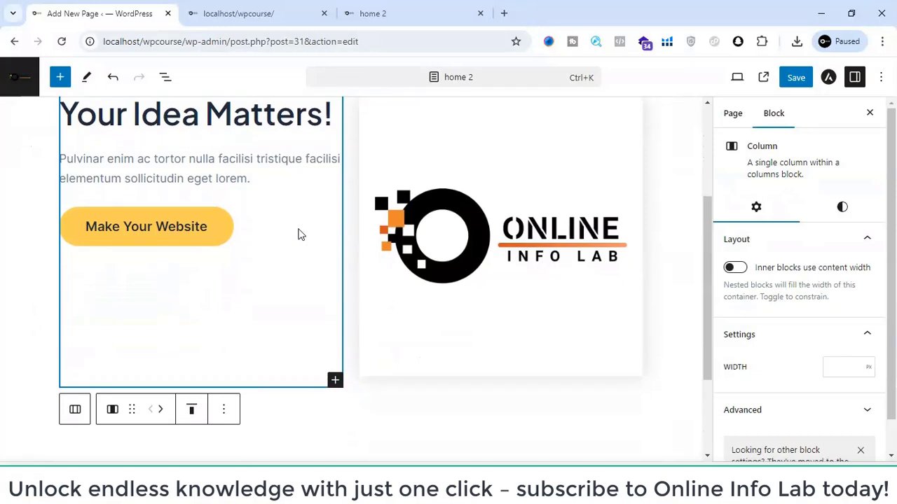
scroll(255, 318, up, 3)
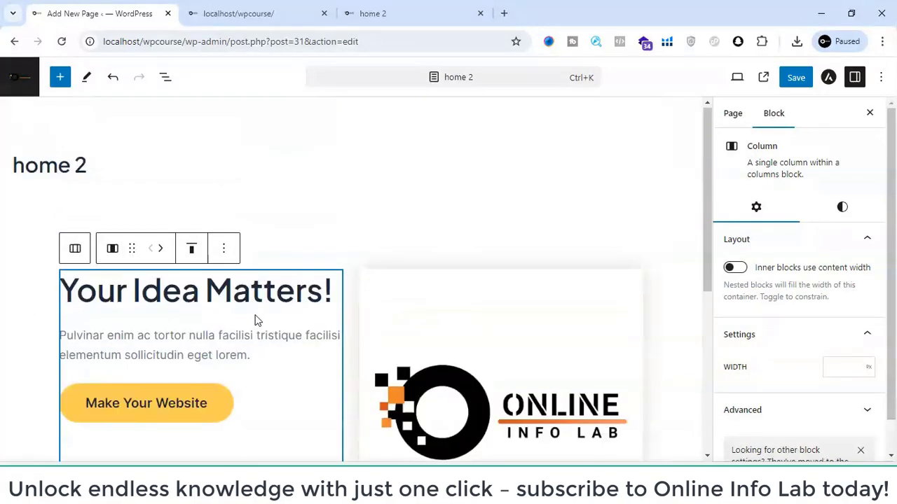
click(195, 254)
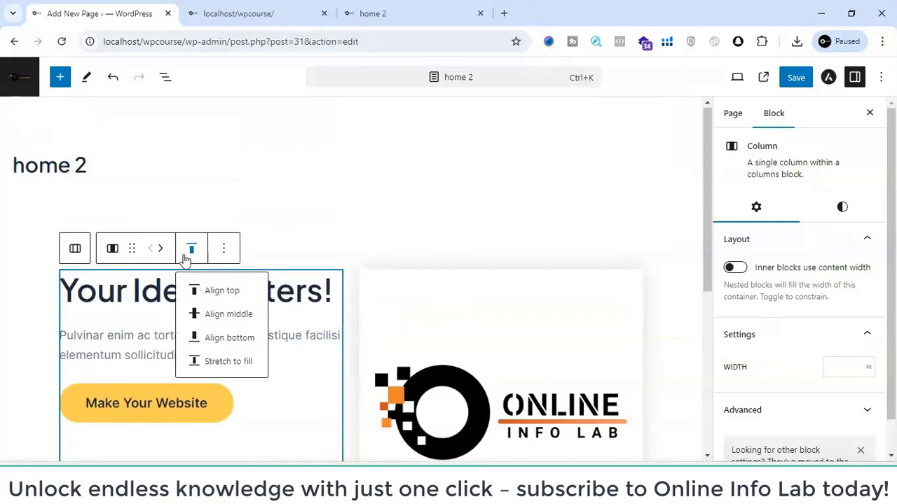
click(186, 257)
scroll(259, 328, down, 2)
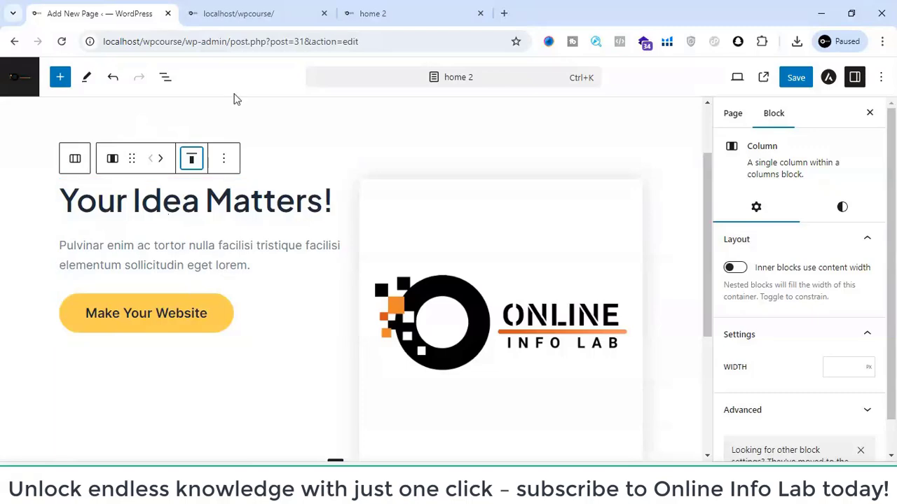
- Compare the vertical placement of the front page's hero heading, paragraph and button with the home 2 columns
click(279, 6)
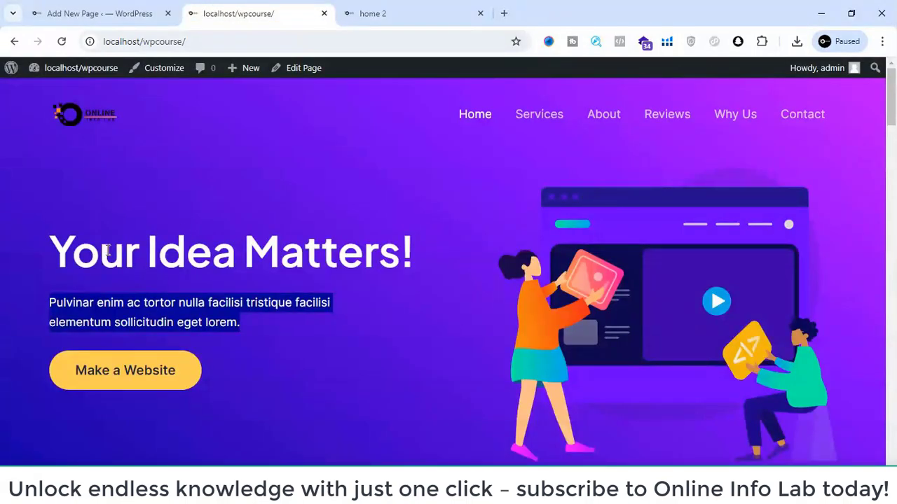
drag(59, 245, 280, 381)
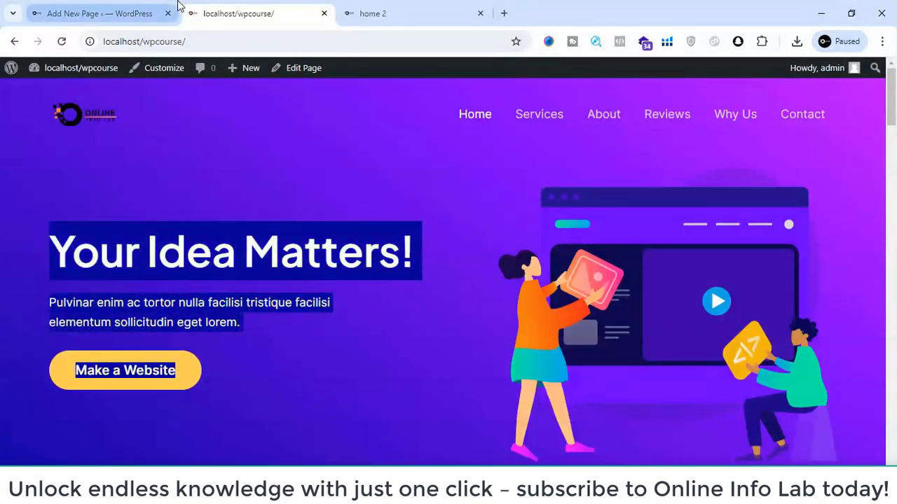
click(141, 13)
click(192, 159)
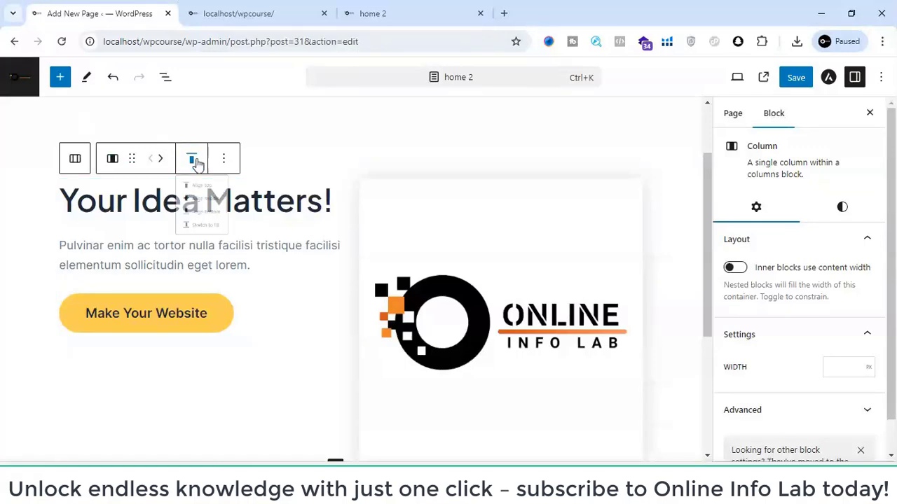
click(46, 260)
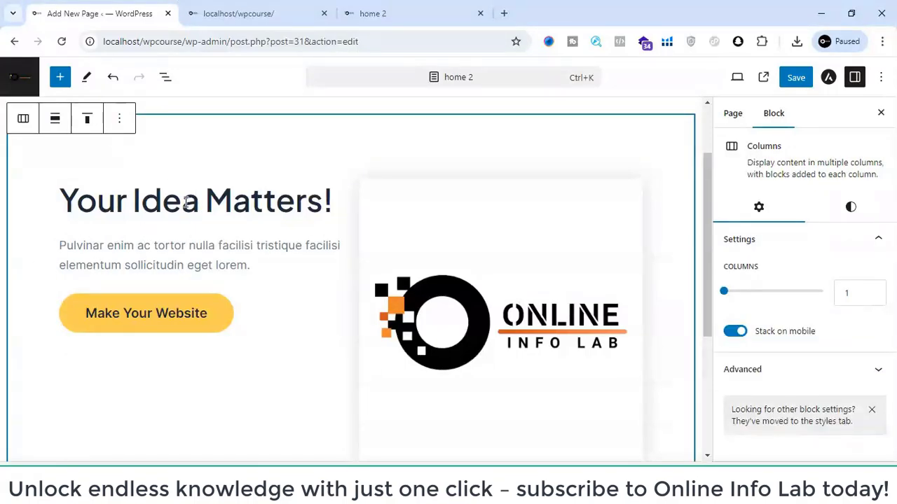
scroll(396, 224, down, 3)
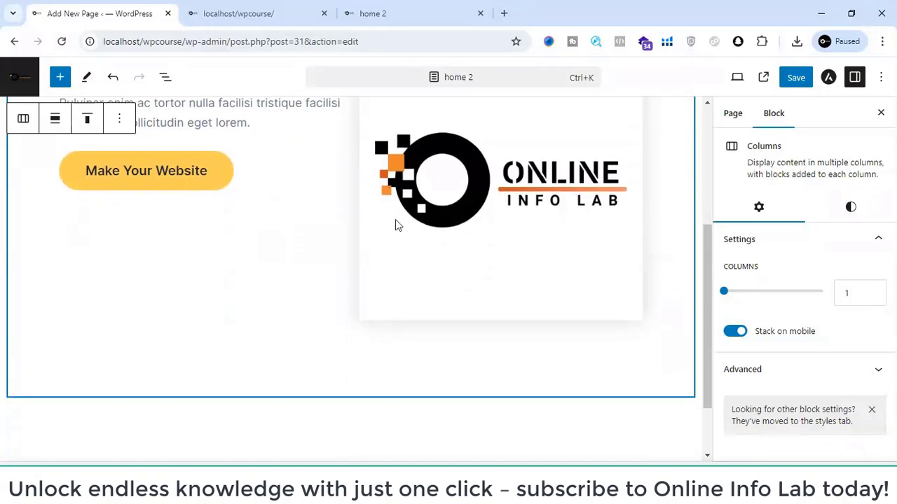
scroll(371, 176, up, 2)
click(245, 7)
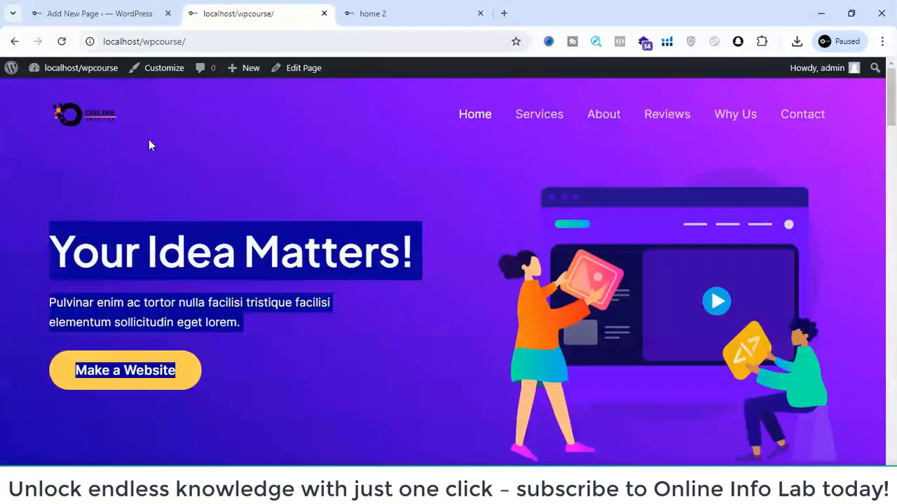
click(109, 14)
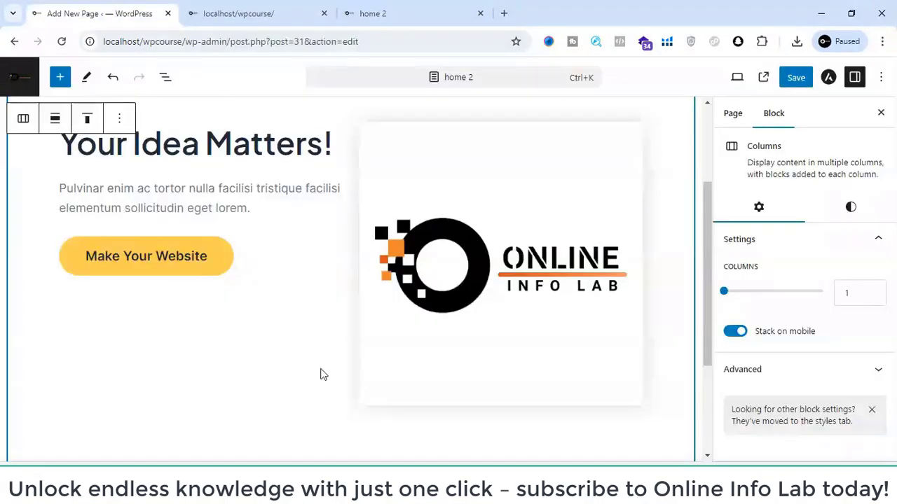
scroll(267, 210, up, 3)
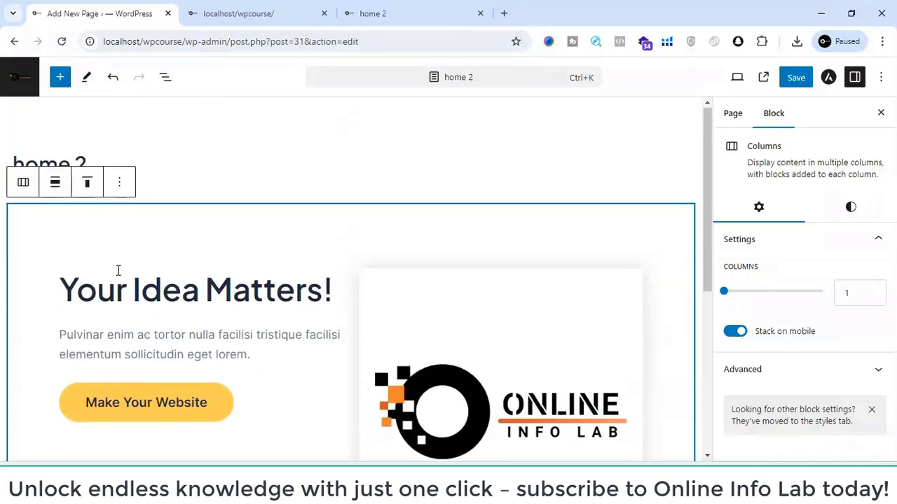
click(118, 271)
click(55, 317)
click(68, 329)
scroll(91, 340, down, 1)
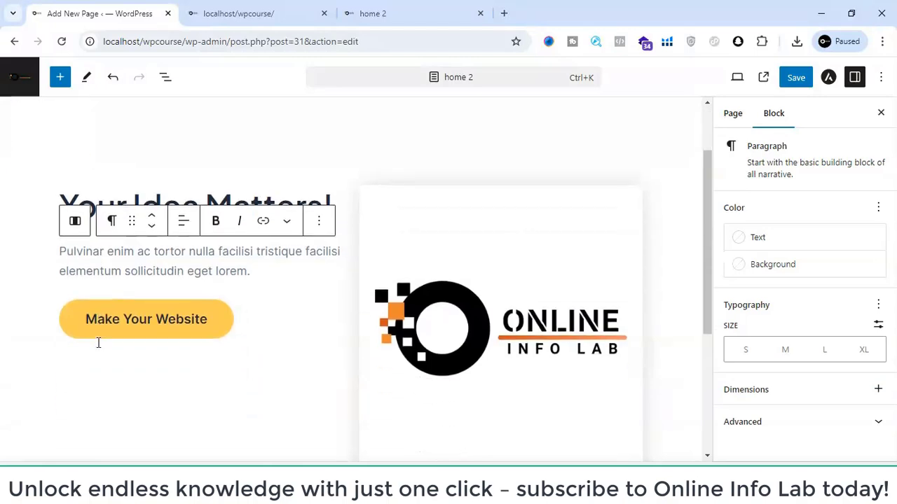
scroll(99, 344, down, 1)
- Try the Stretch to fill vertical alignment on the column holding the heading, paragraph and button
click(138, 360)
click(190, 329)
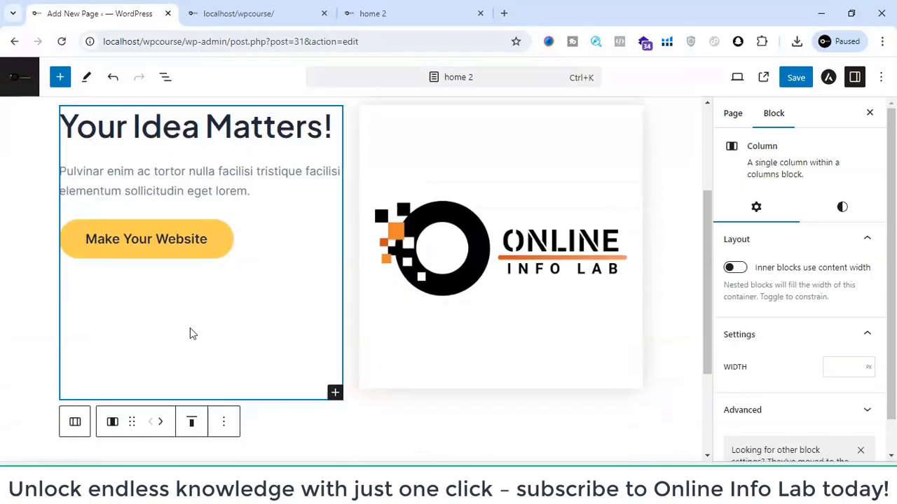
scroll(216, 366, up, 2)
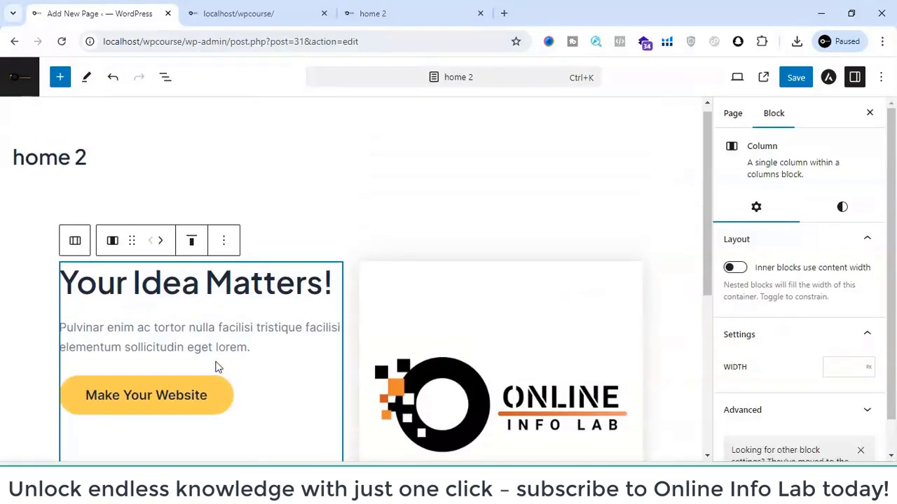
click(191, 241)
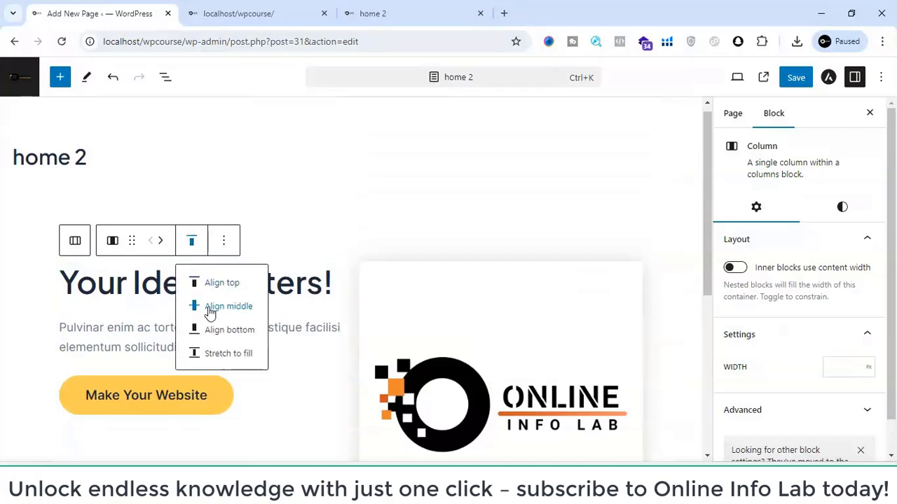
click(208, 355)
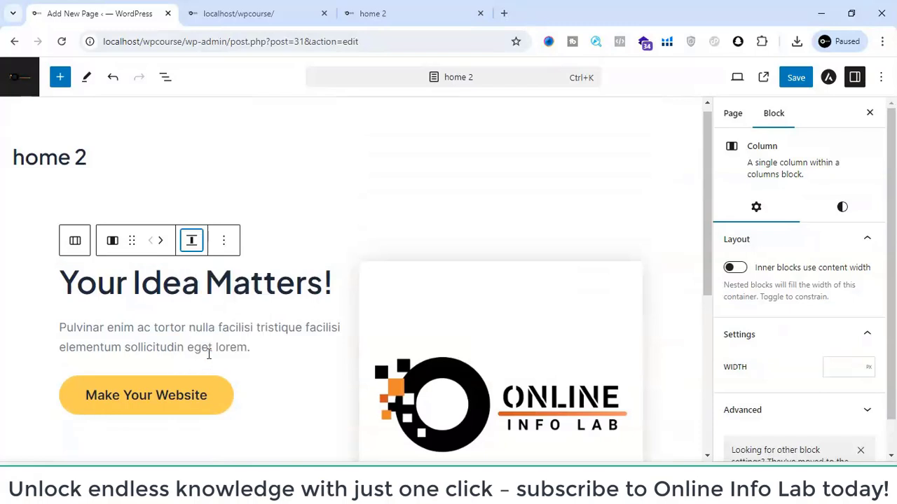
- Set the first column's vertical alignment to Align middle and check it against the image column
click(191, 241)
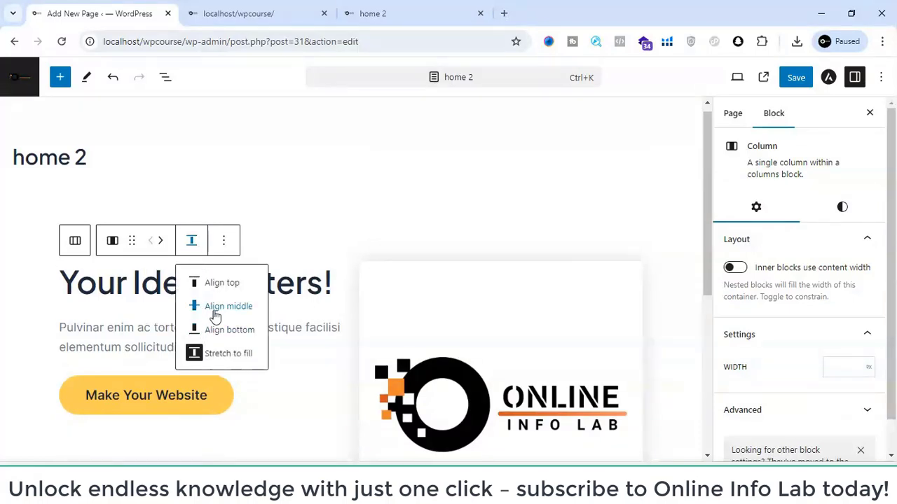
click(216, 312)
scroll(332, 323, down, 2)
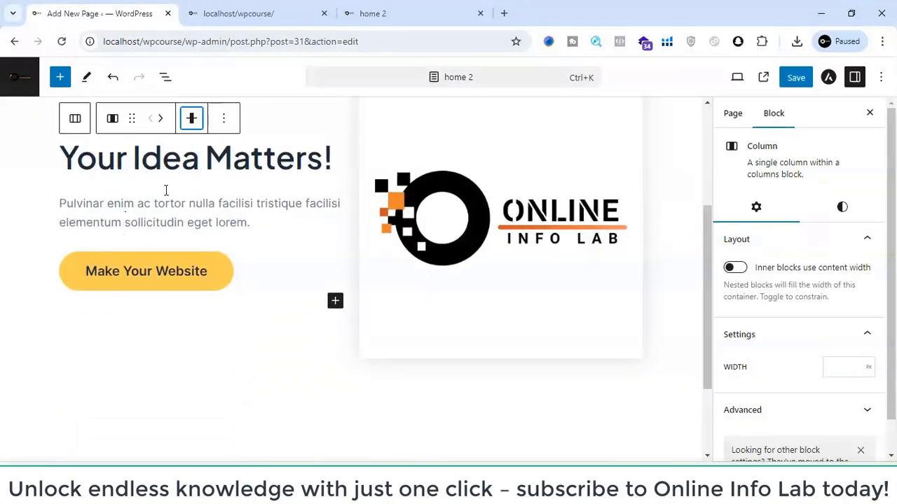
scroll(444, 160, up, 1)
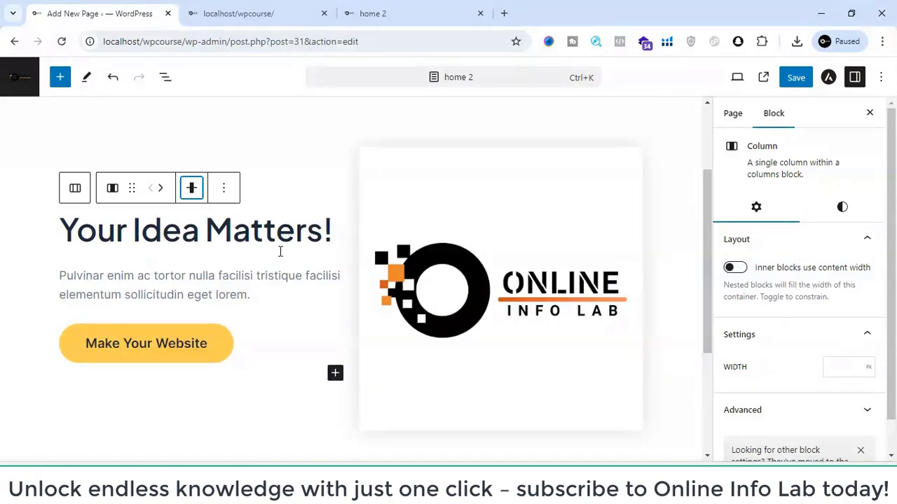
- Save the home 2 page, reload its live view and compare its hero section with the front page
click(795, 78)
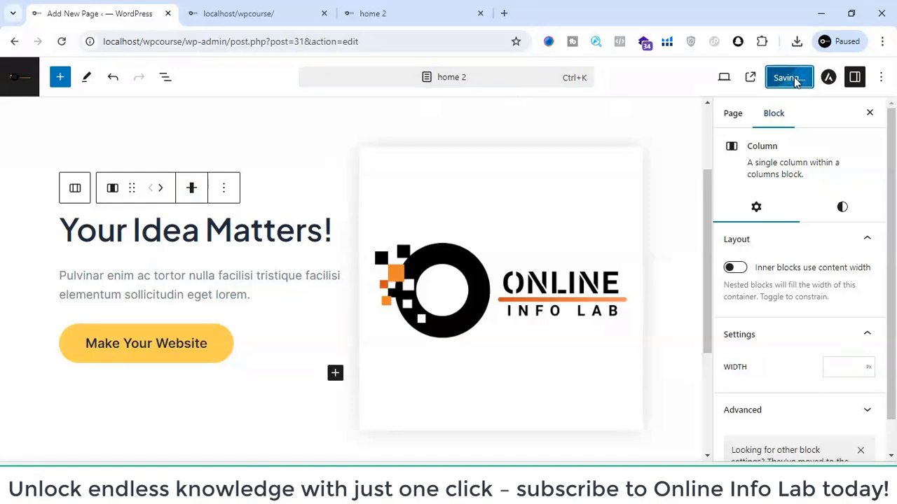
click(414, 10)
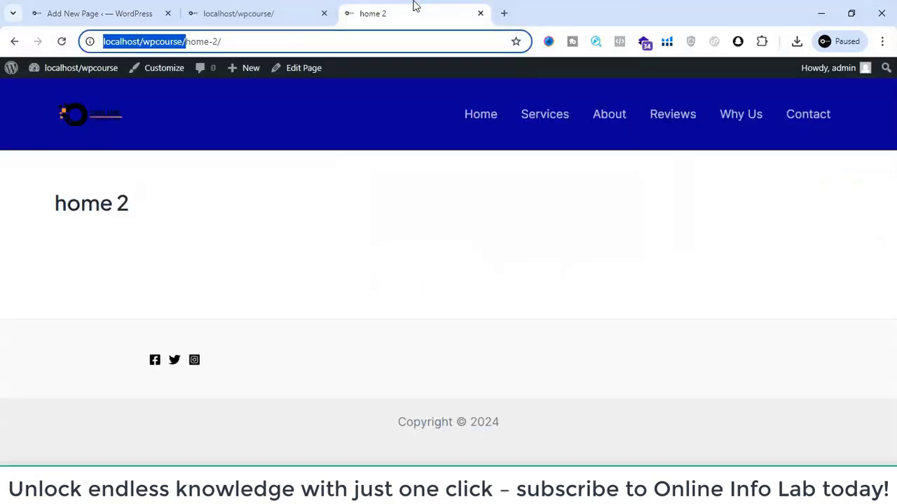
key(F5)
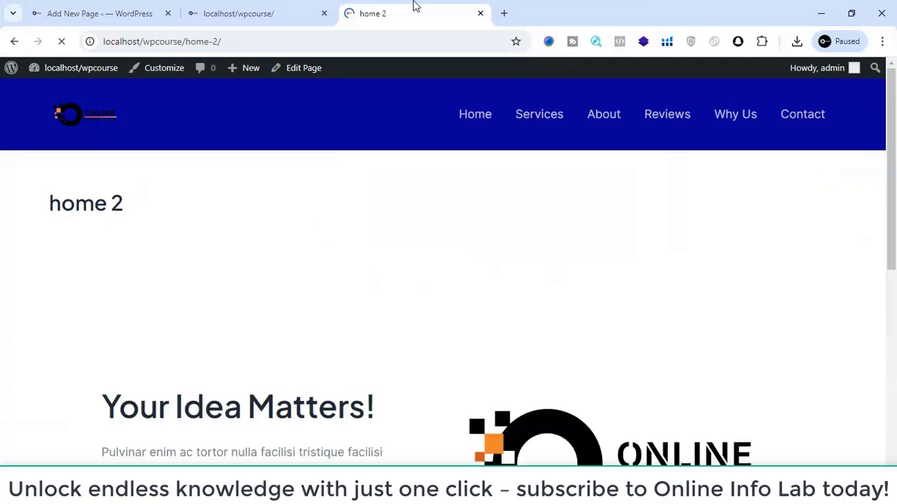
scroll(486, 208, down, 4)
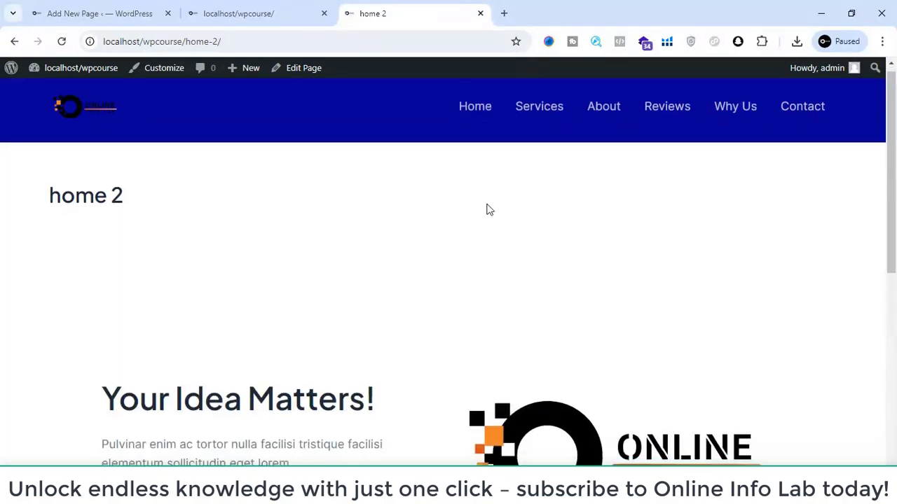
scroll(486, 208, down, 1)
scroll(486, 208, up, 5)
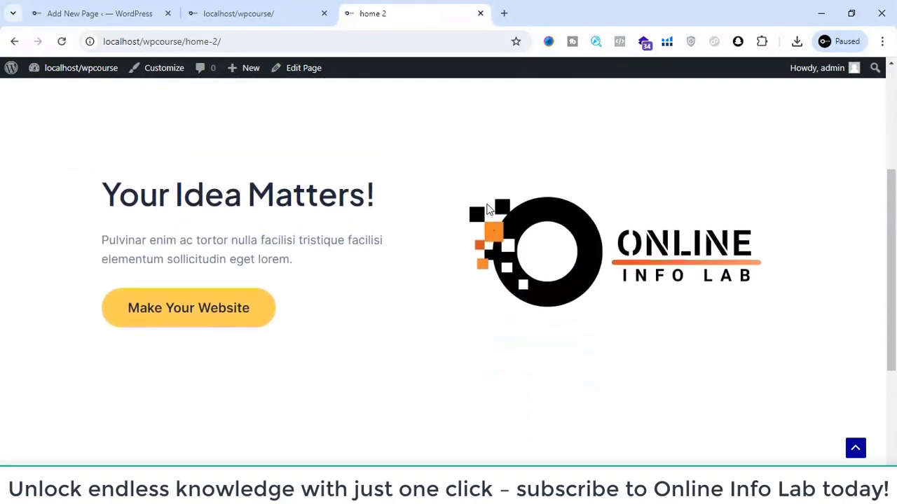
scroll(487, 208, down, 2)
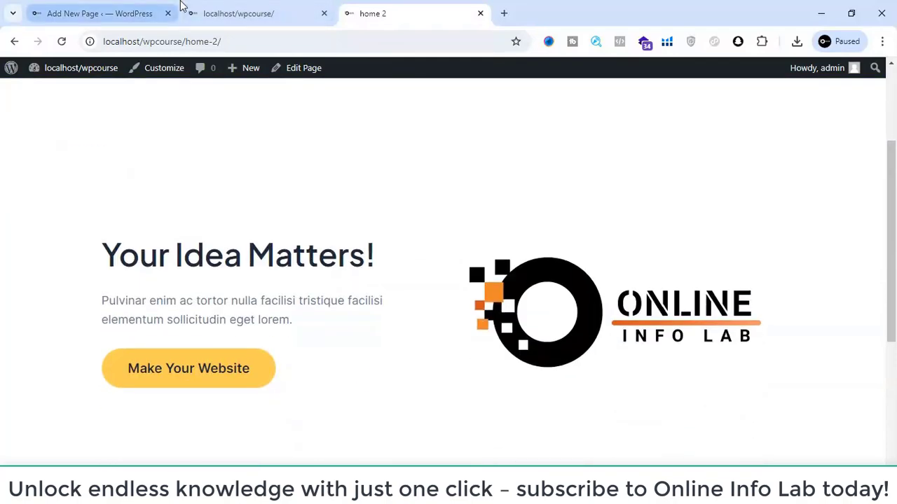
click(245, 6)
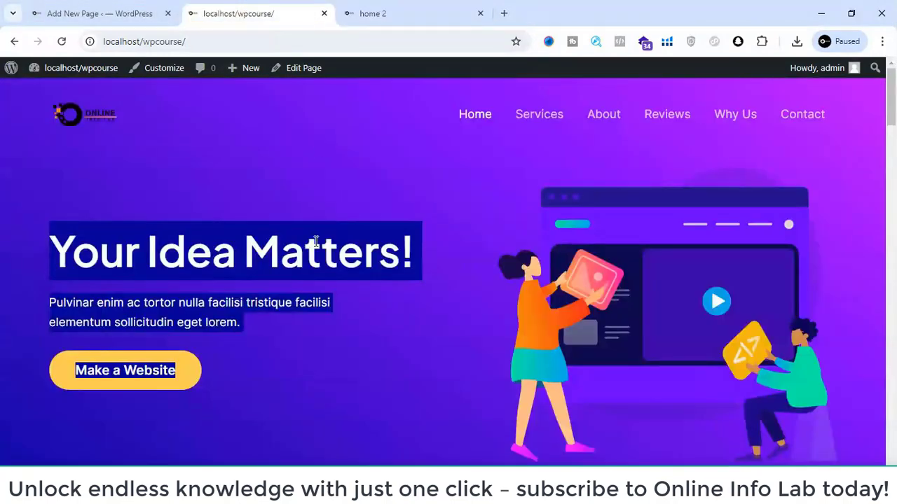
- Set the vertical alignment of the whole outer Columns block on home 2 to Align middle
click(114, 8)
scroll(160, 236, up, 2)
click(127, 225)
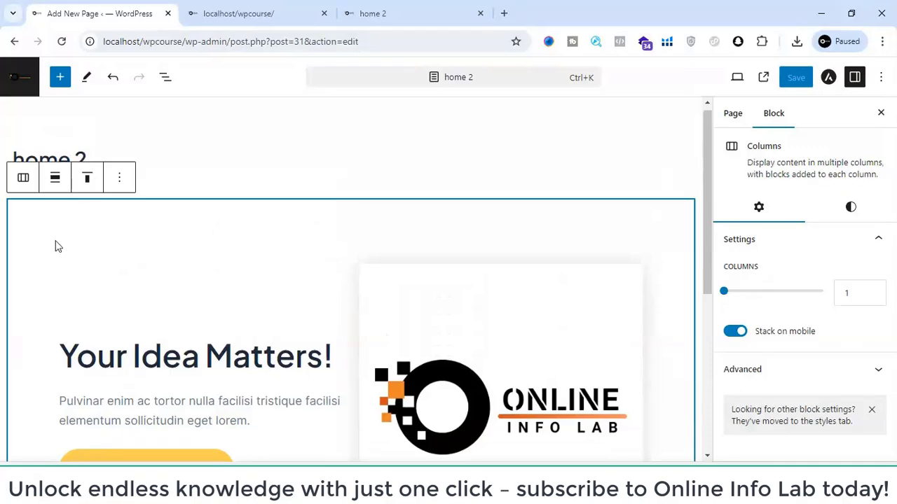
click(85, 179)
click(112, 247)
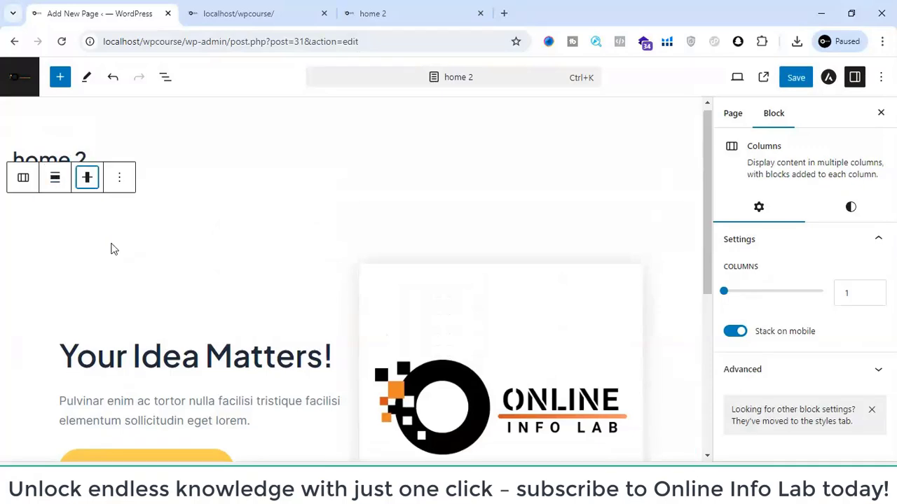
- Review the transform choices and further block options available for the outer Columns block
click(23, 180)
click(23, 180)
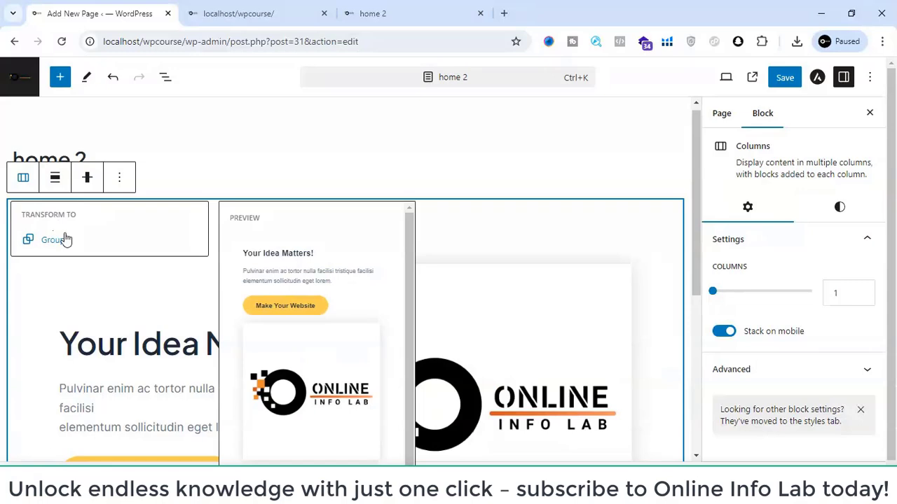
click(118, 178)
scroll(139, 238, down, 2)
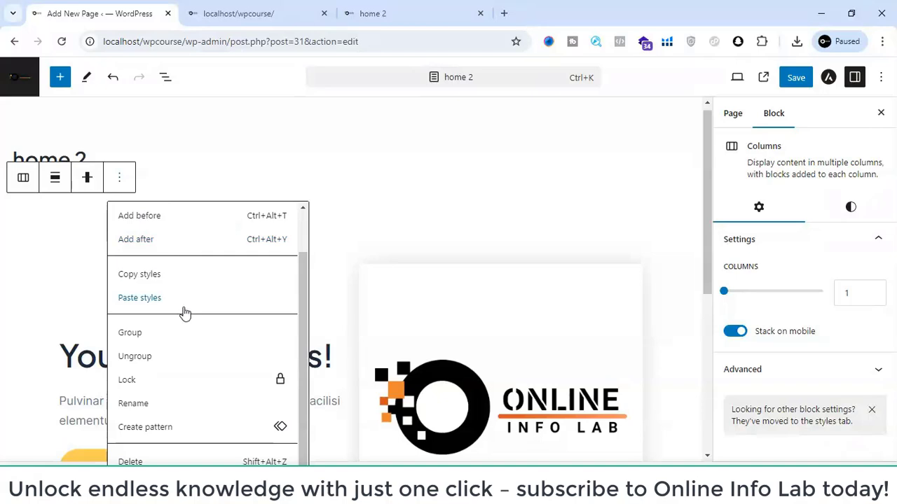
click(2, 348)
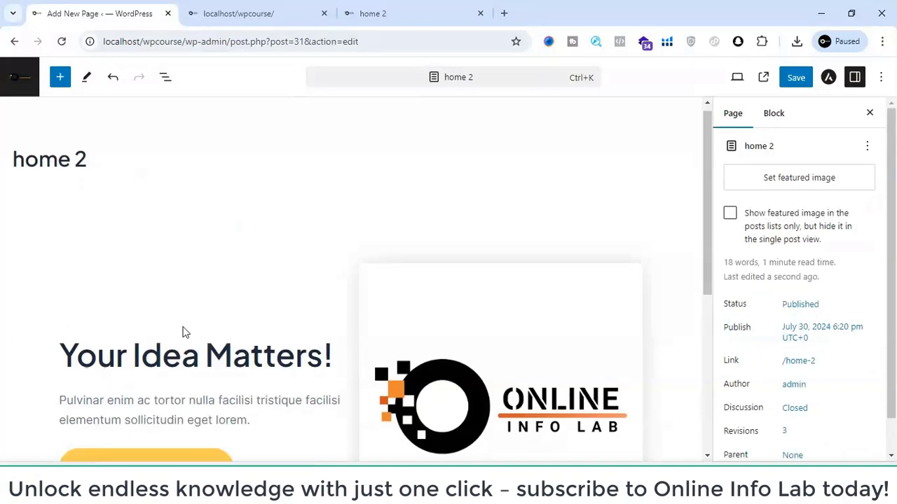
- Start an empty paragraph block below the hero columns at the end of the page
scroll(184, 330, down, 5)
click(547, 368)
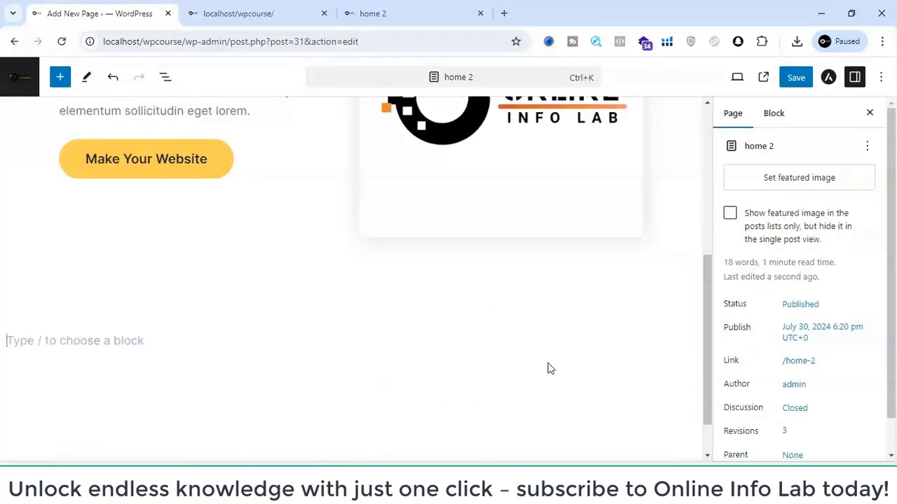
scroll(376, 368, down, 1)
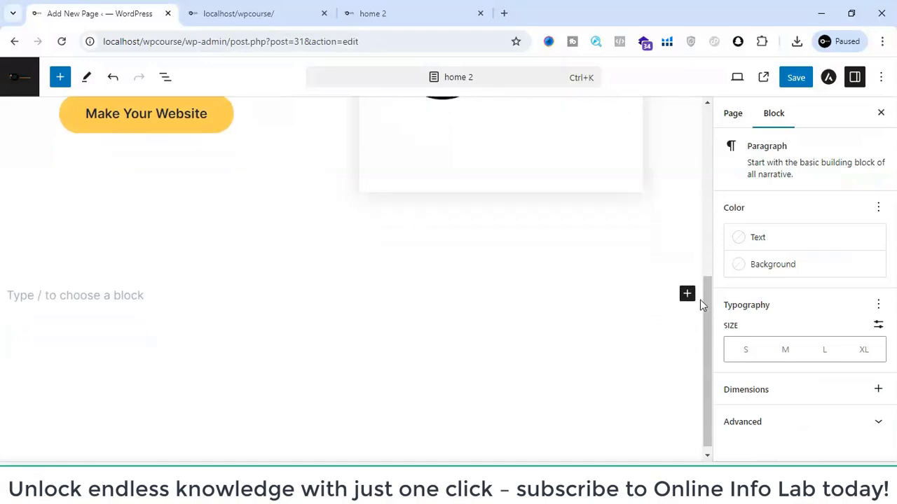
click(696, 300)
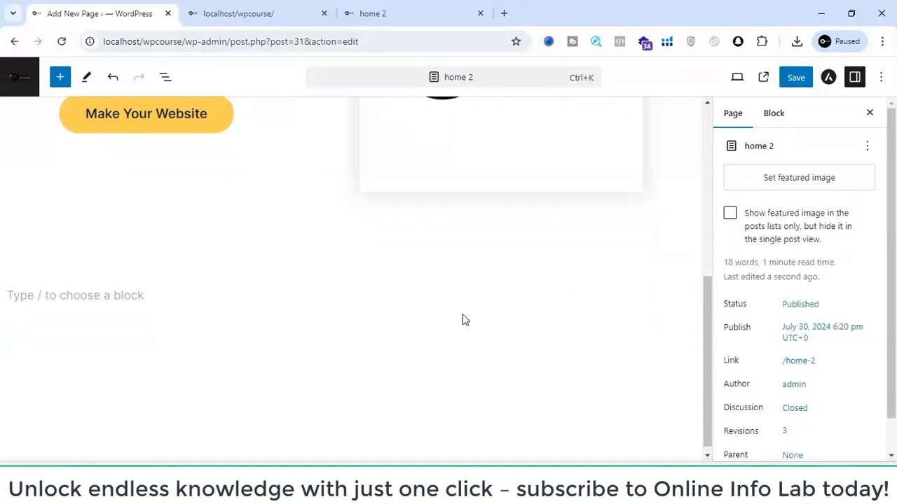
click(208, 287)
- Examine the front page's four-column feature row with Local Business, Online Store, Blogging and Portfolio
click(219, 9)
scroll(331, 285, down, 5)
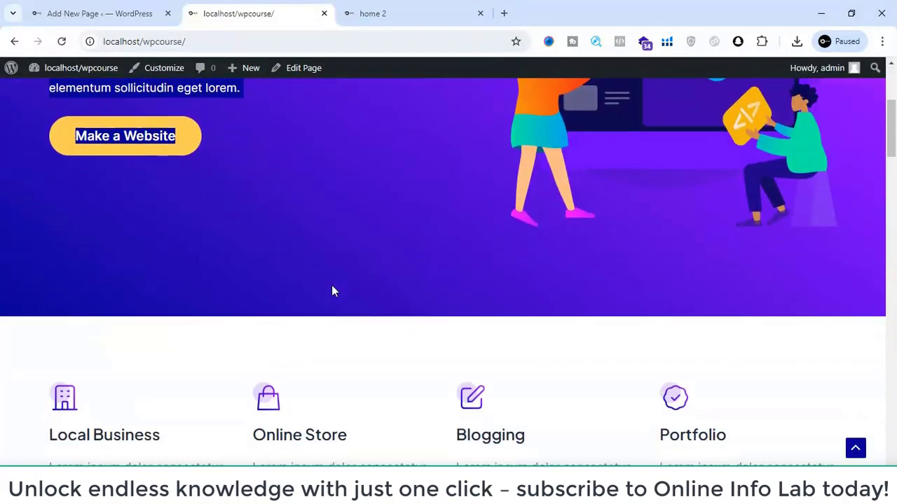
drag(324, 280, 458, 344)
click(460, 343)
drag(469, 303, 687, 346)
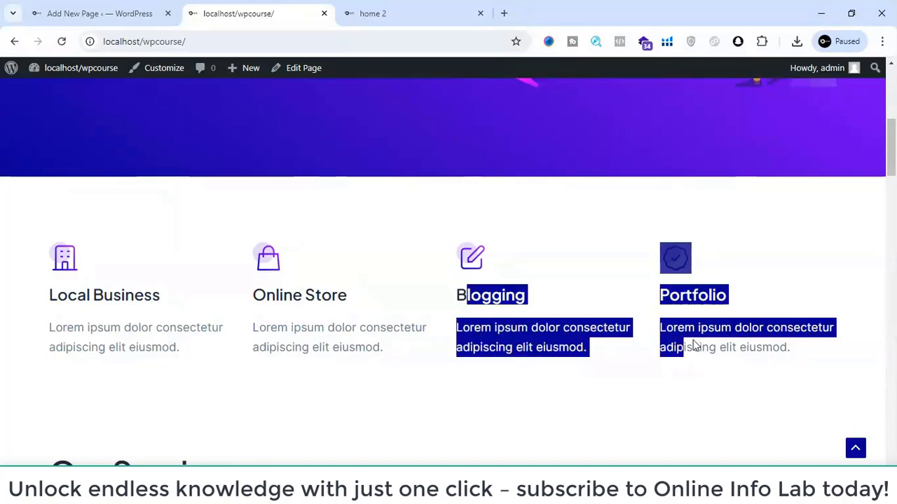
click(721, 343)
- Review the layout of the front page's remaining sections, from Our Services down to the closing banner and footer
scroll(720, 344, down, 4)
scroll(720, 344, down, 3)
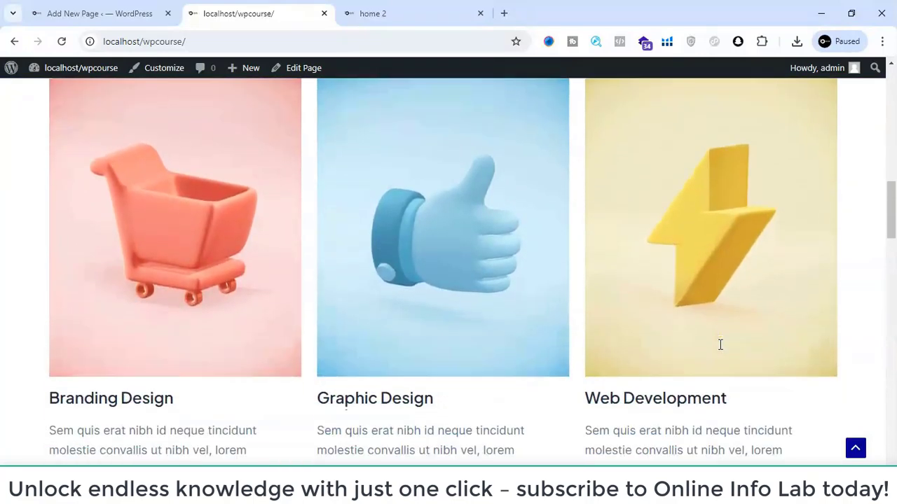
scroll(463, 238, down, 4)
scroll(463, 238, down, 9)
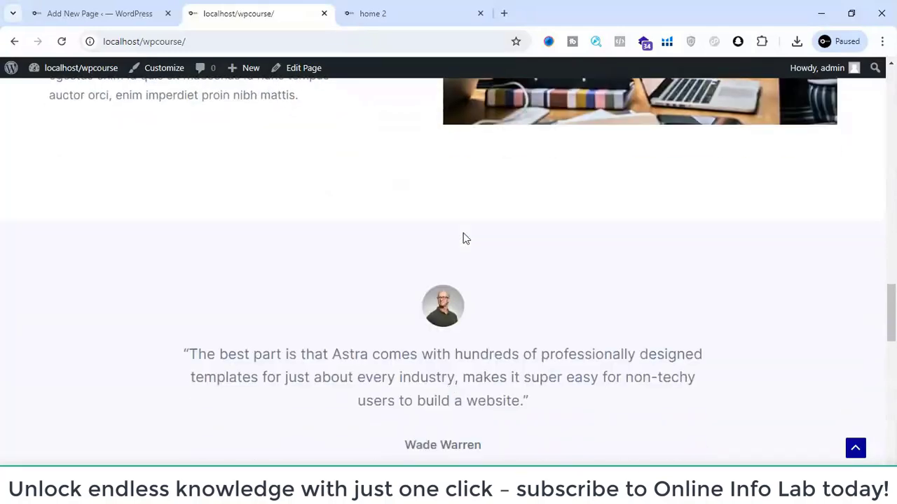
scroll(463, 235, up, 8)
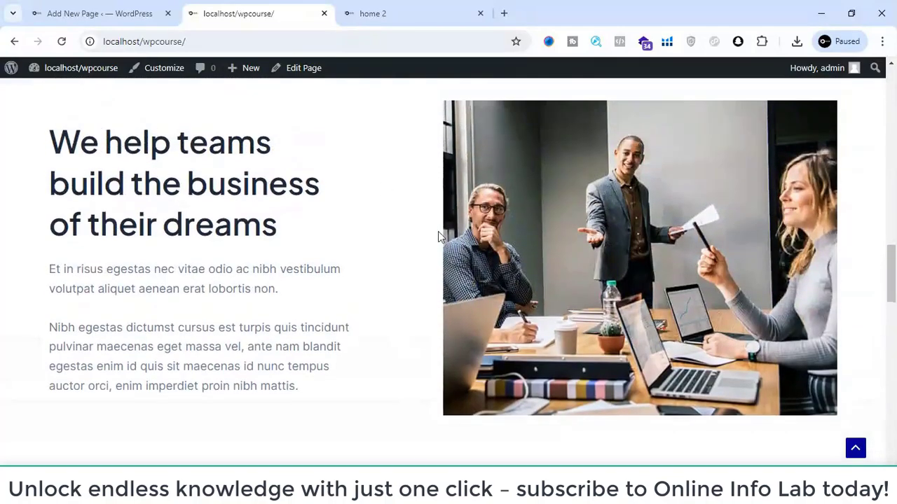
scroll(242, 254, down, 8)
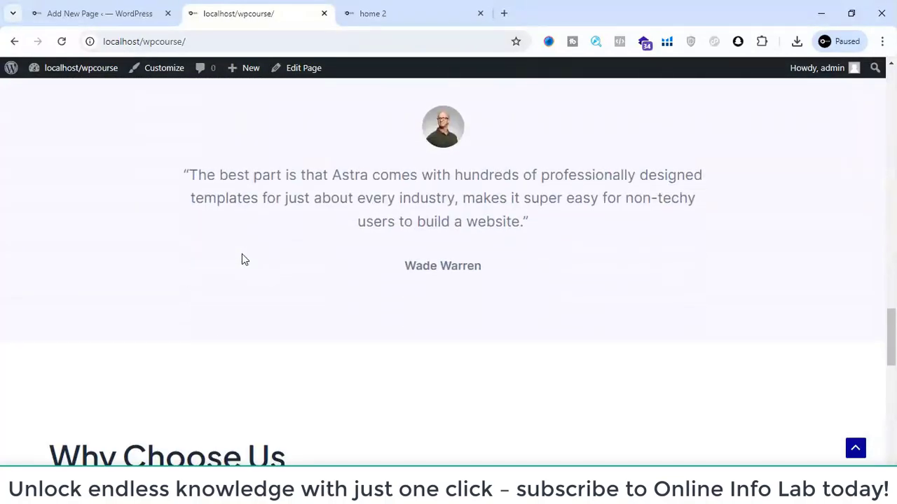
scroll(241, 255, down, 5)
scroll(242, 255, up, 2)
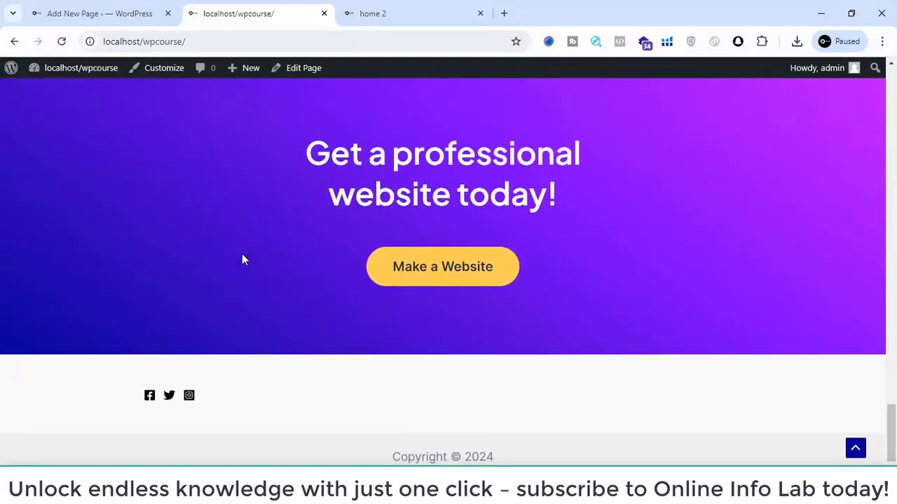
scroll(242, 260, up, 20)
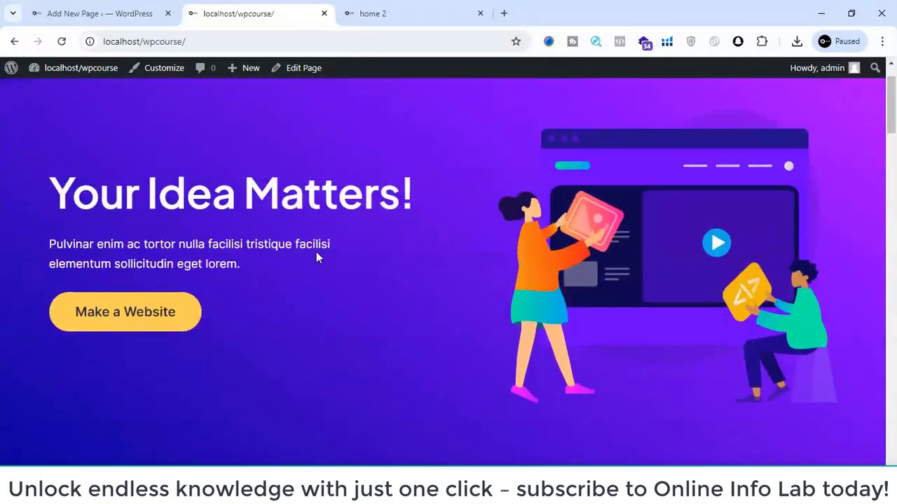
- Return to the home 2 editor and insert a Columns block in the empty paragraph below the hero section
click(147, 8)
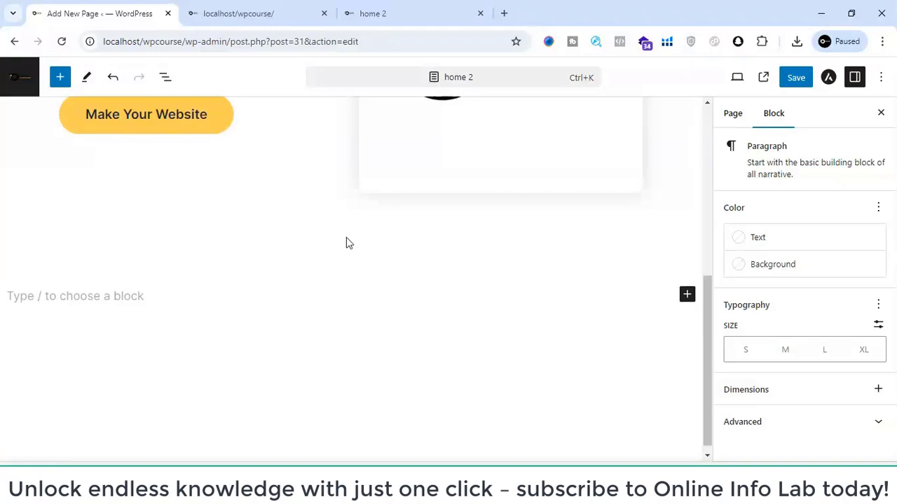
scroll(346, 243, up, 5)
scroll(346, 242, down, 5)
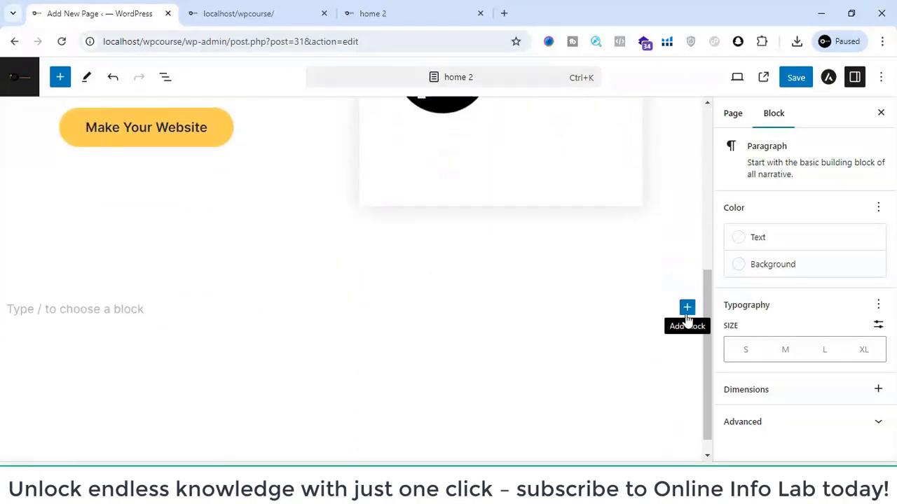
click(686, 310)
scroll(490, 359, down, 1)
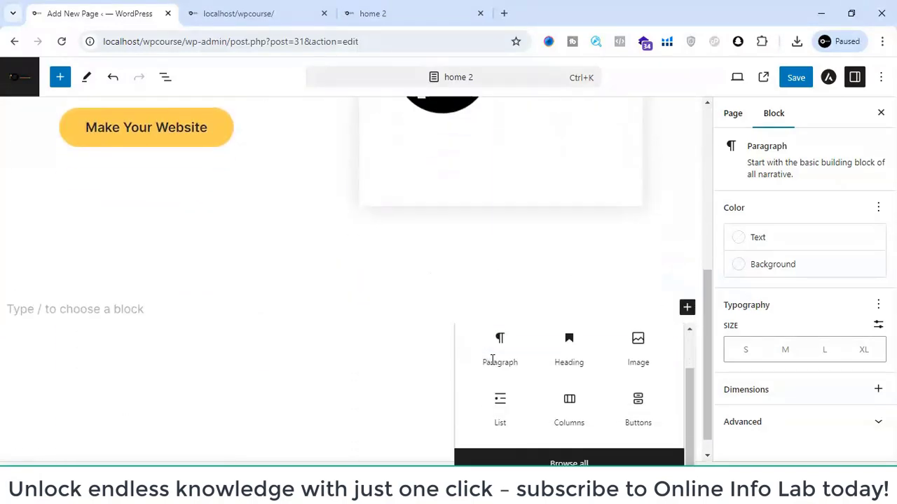
scroll(522, 351, up, 1)
click(518, 338)
text(col)
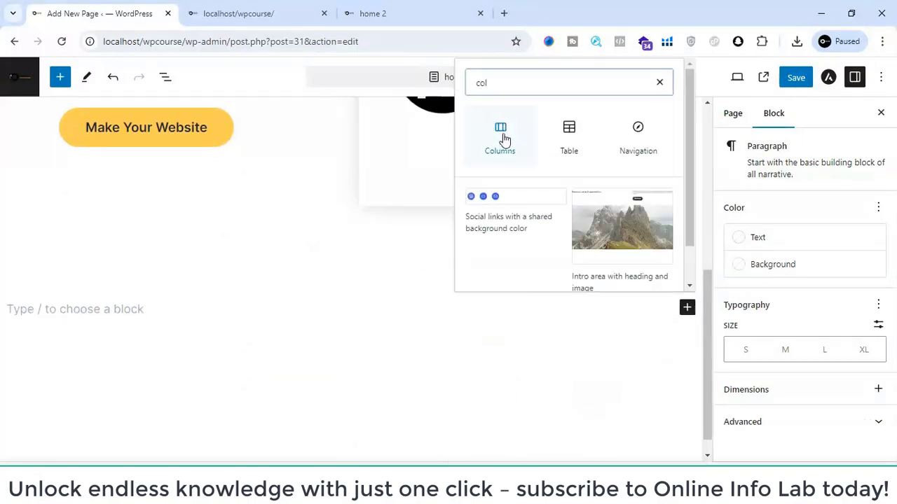
click(503, 139)
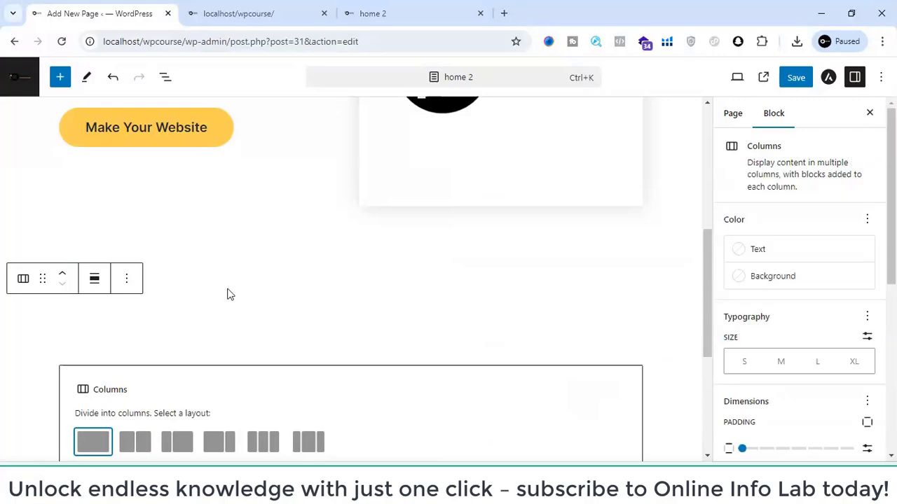
- Check the front page's Our Services row and give the new Columns block the 33 / 33 / 33 layout
scroll(217, 451, down, 1)
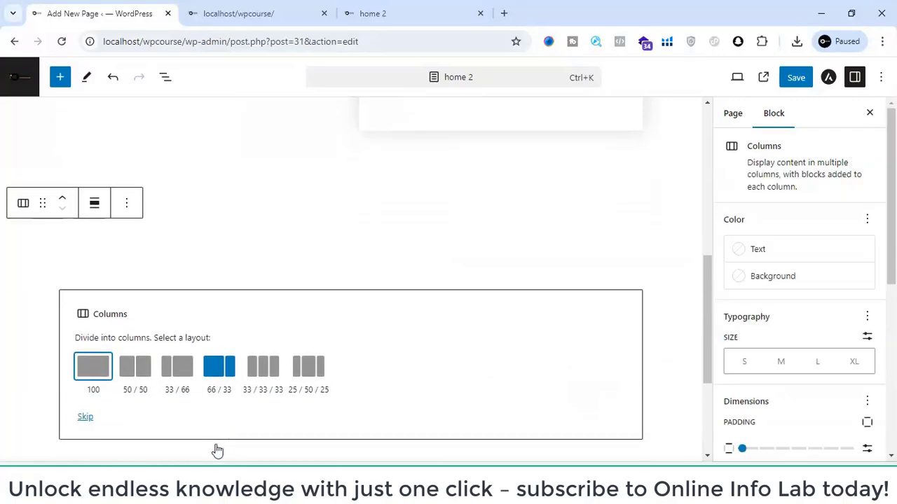
click(214, 10)
scroll(318, 204, down, 8)
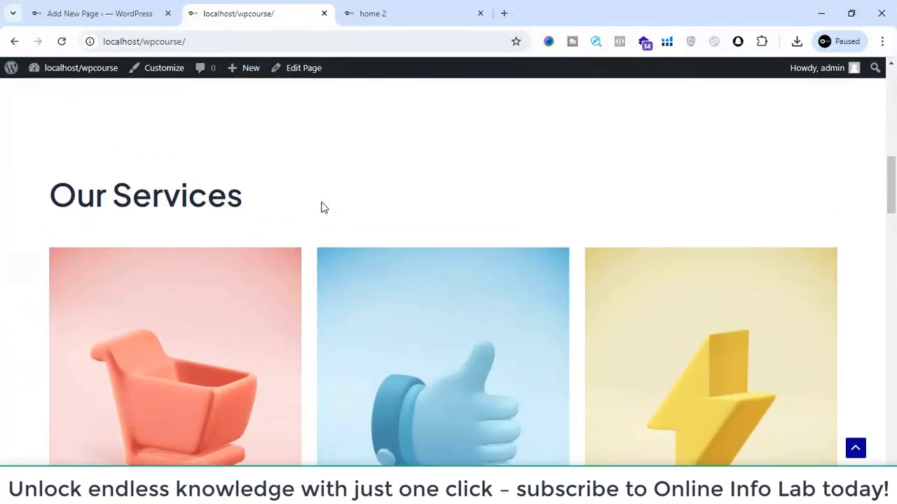
scroll(320, 206, up, 2)
click(149, 9)
scroll(310, 400, down, 1)
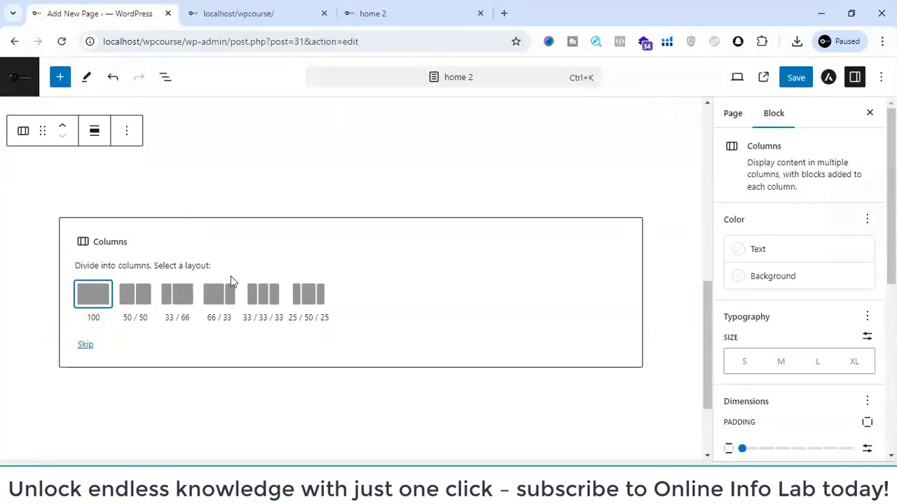
click(273, 302)
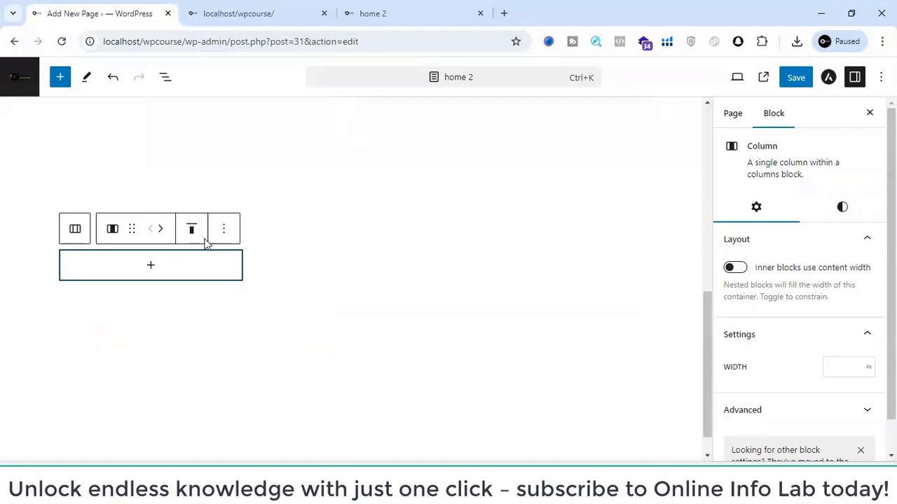
- Check the front page's feature row, and try a Social Icons block in the first column on home 2 before deleting it
click(291, 5)
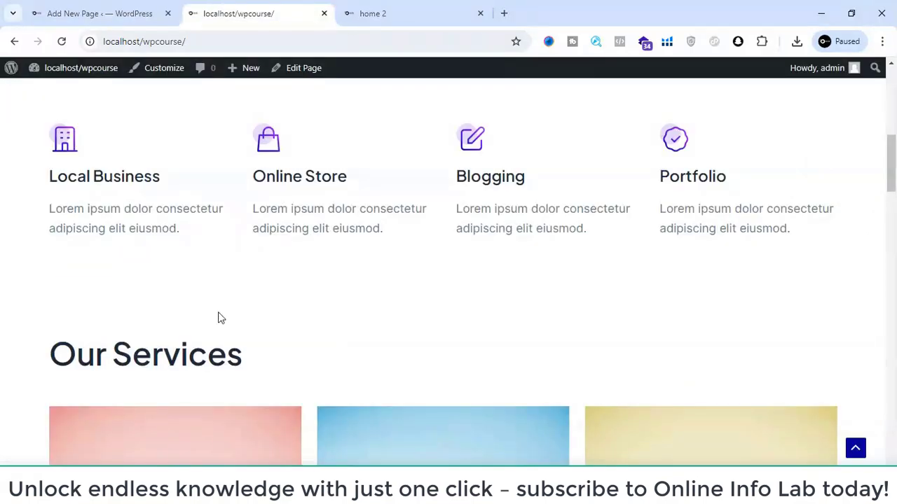
scroll(220, 316, down, 1)
scroll(140, 210, up, 1)
click(70, 11)
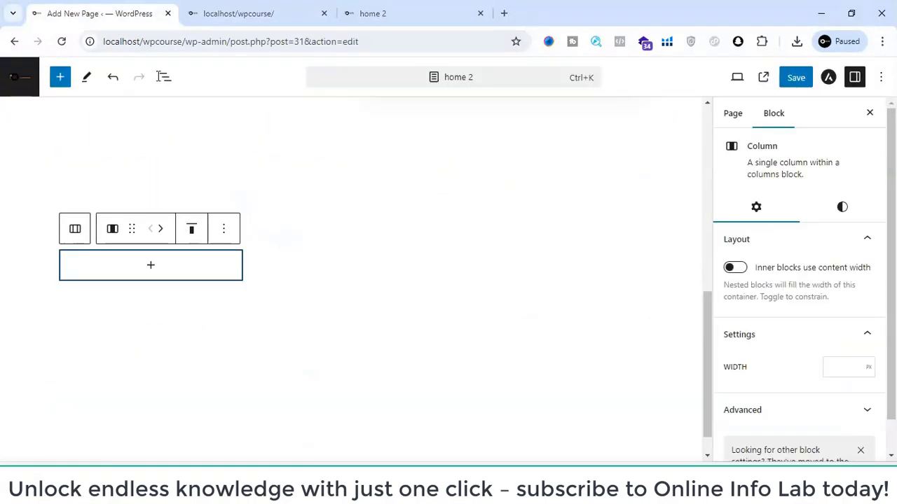
click(136, 260)
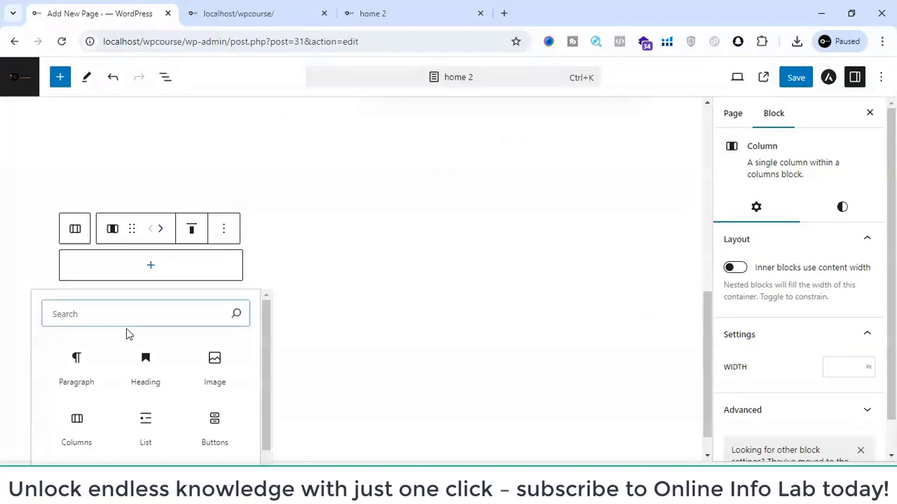
text(icon)
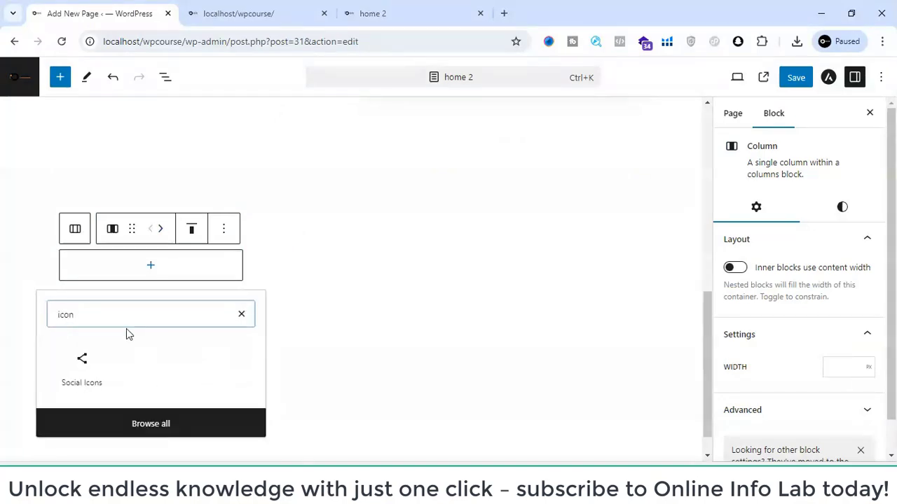
click(81, 362)
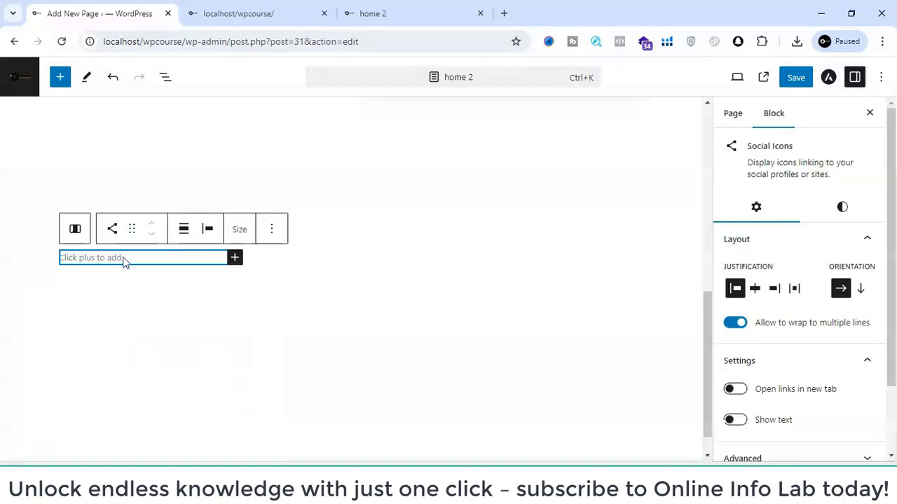
click(273, 229)
scroll(320, 352, down, 3)
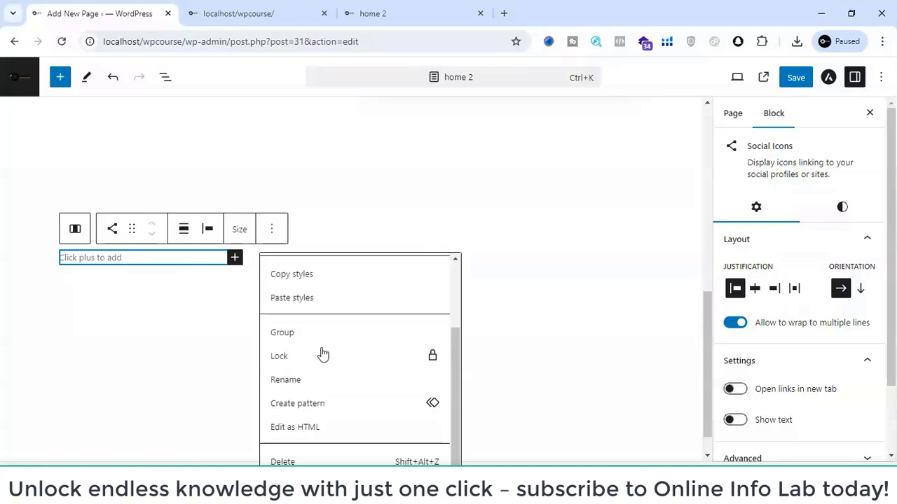
click(296, 460)
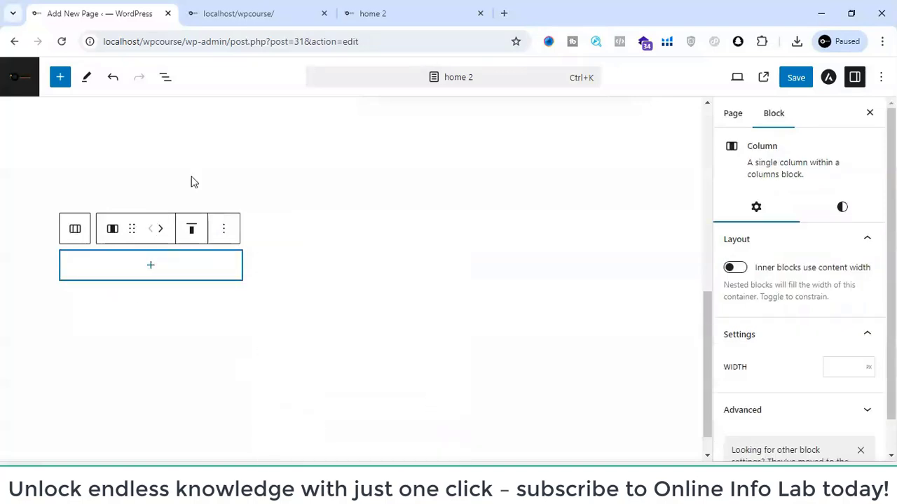
- Open the front page's Local Business building icon in its own tab and view it
click(221, 7)
right_click(51, 131)
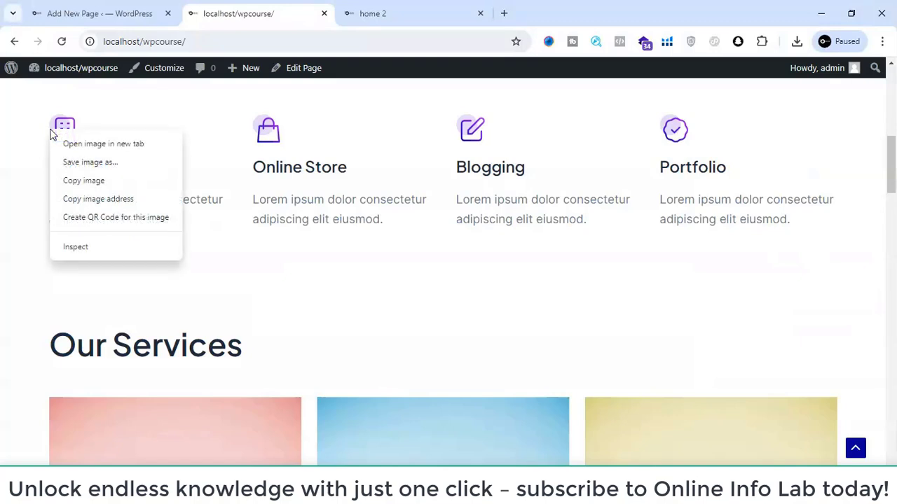
click(66, 142)
click(366, 10)
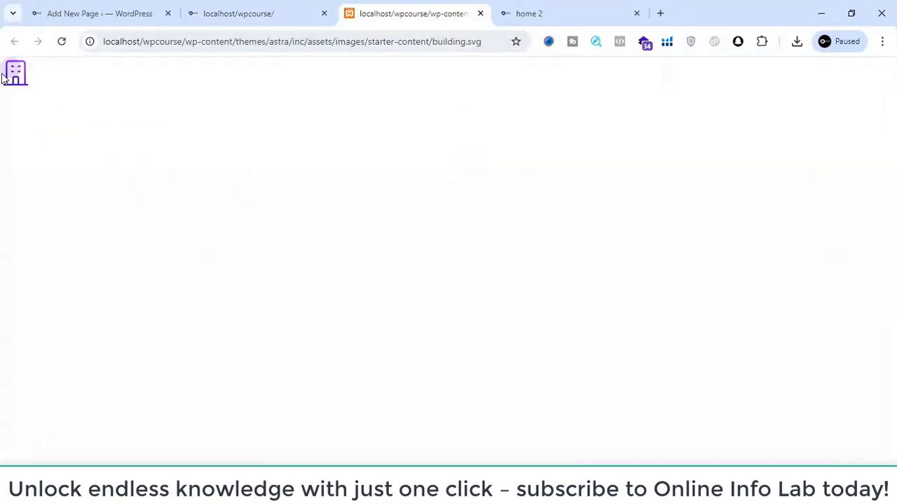
- Return to the home 2 editor and insert an Image block with logo.png from the media library in the first column
click(72, 10)
click(147, 269)
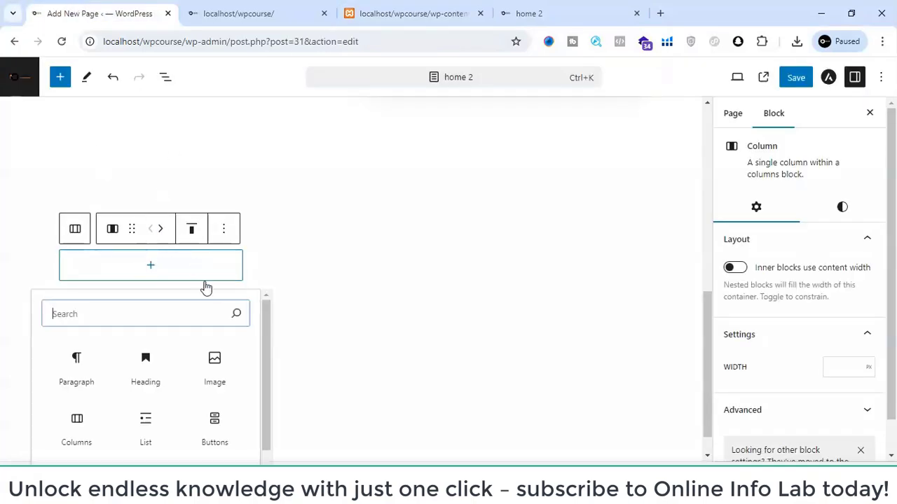
click(215, 382)
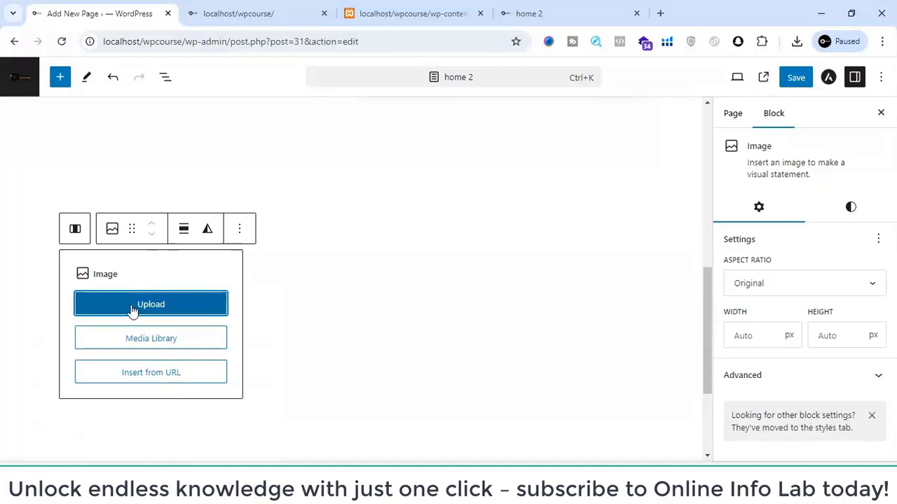
click(138, 339)
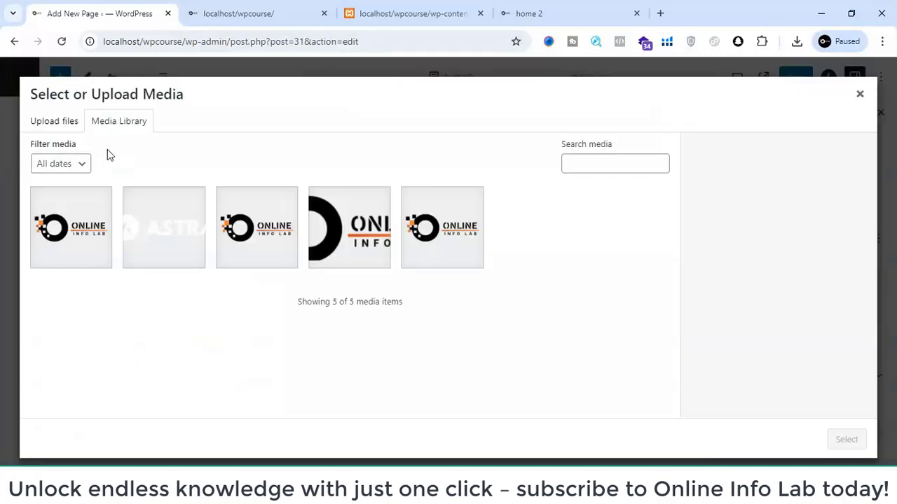
click(161, 207)
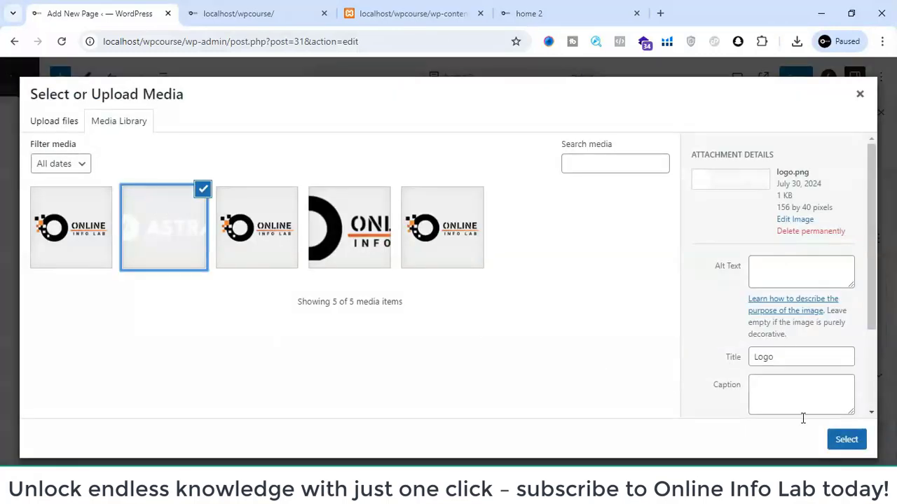
click(847, 438)
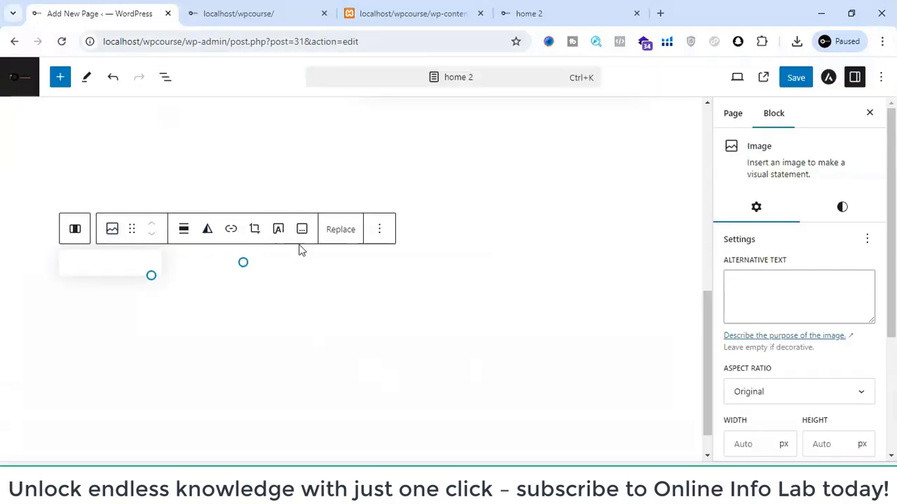
- Replace the first column's image with the Online Info Lab site icon image from the media library
click(341, 231)
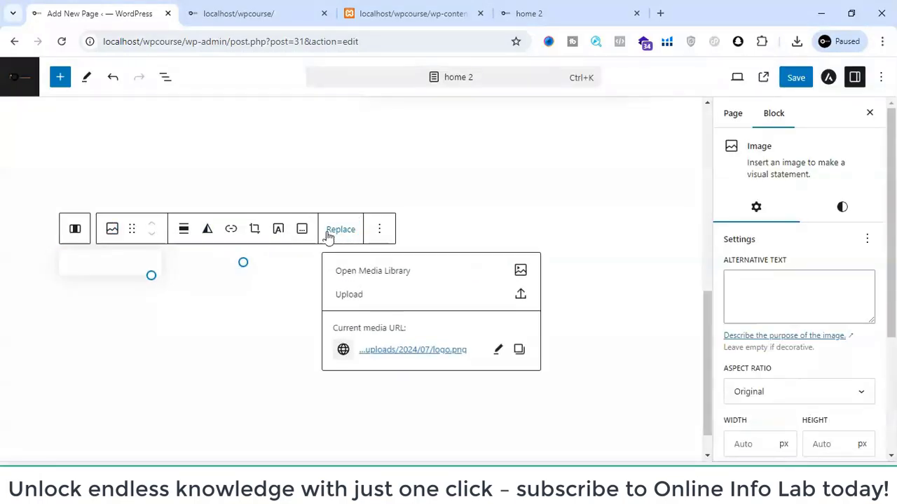
click(369, 275)
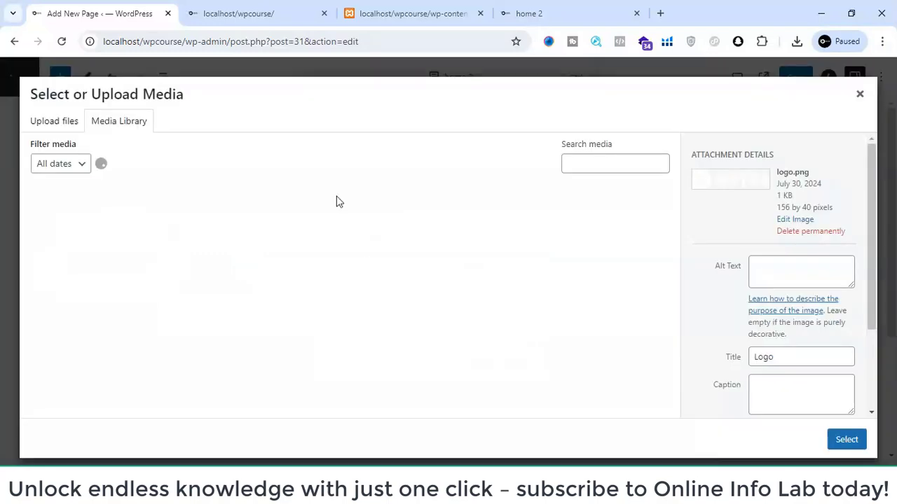
click(280, 234)
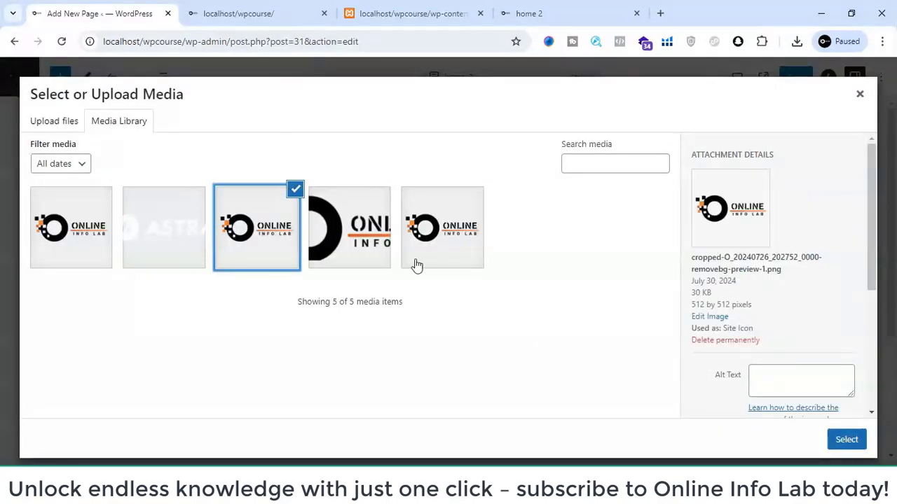
click(844, 440)
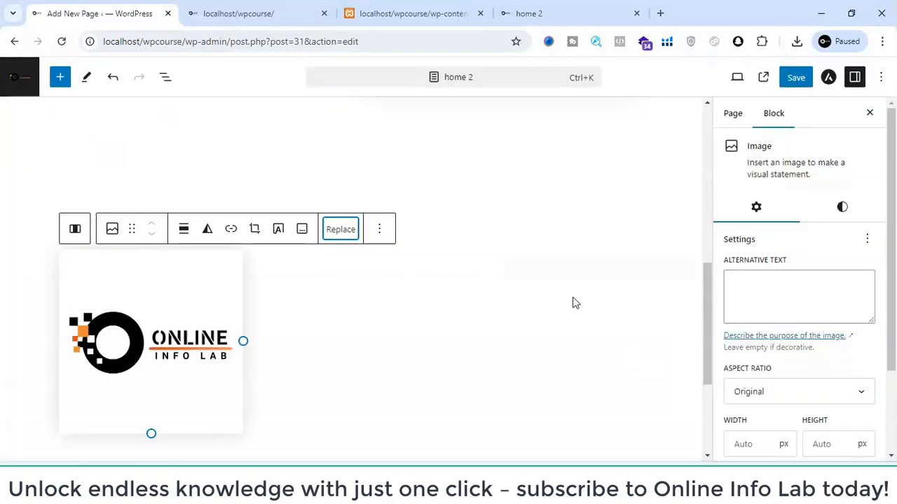
- Shrink the first column's Online Info Lab image to a width of about 106 px
scroll(147, 336, down, 2)
drag(150, 266, 152, 154)
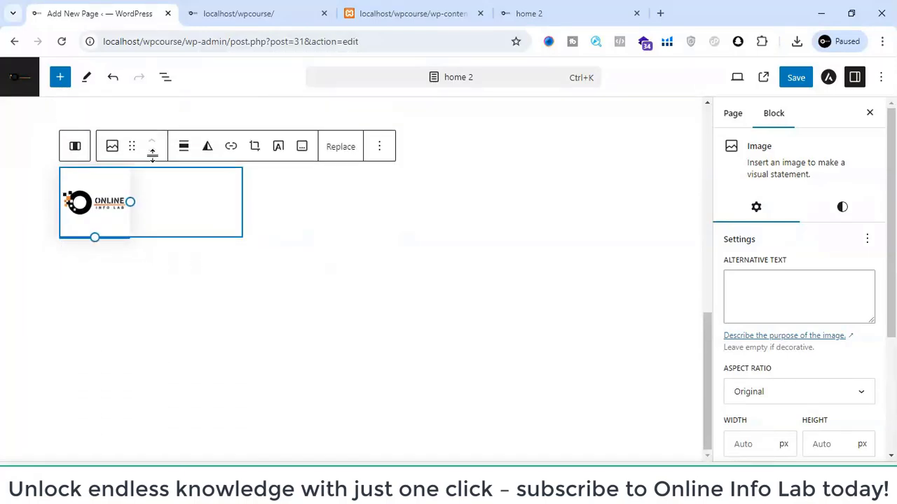
drag(91, 238, 95, 229)
click(112, 244)
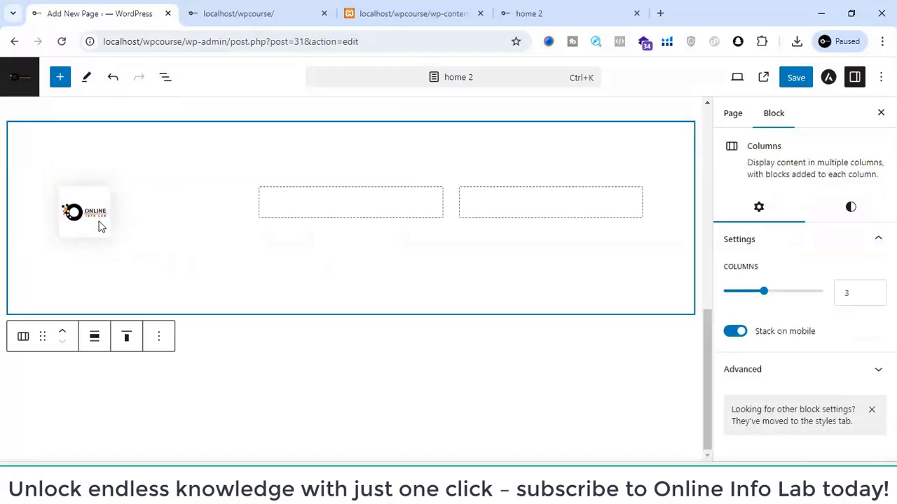
click(100, 227)
drag(85, 237, 126, 256)
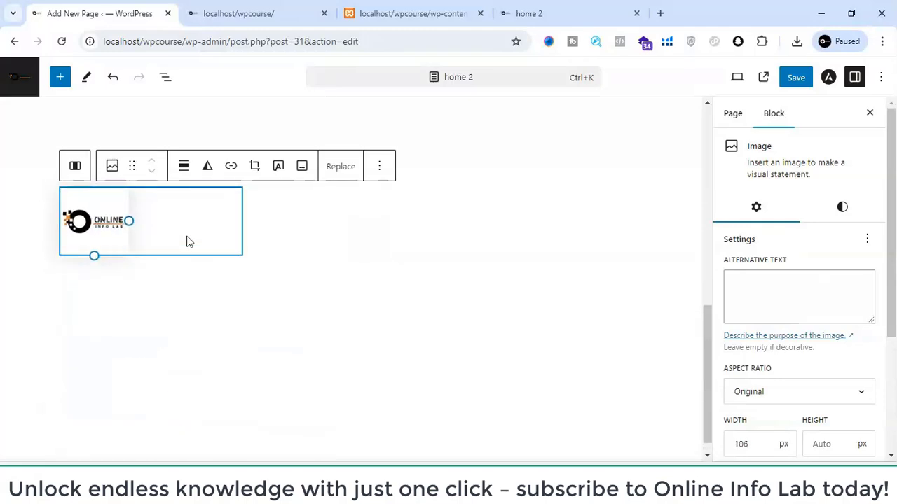
click(190, 303)
click(130, 225)
click(313, 213)
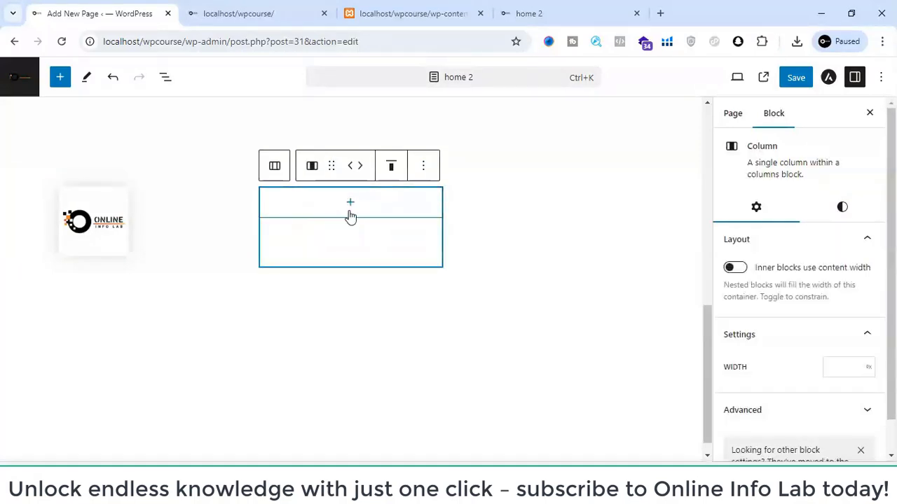
- Add a Heading block below the image in the first column and set it to Heading 5
click(109, 276)
click(101, 265)
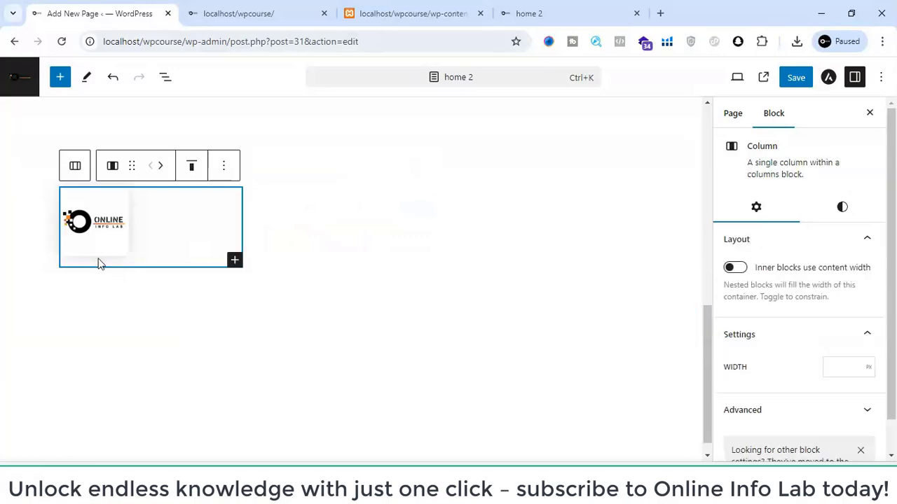
click(233, 260)
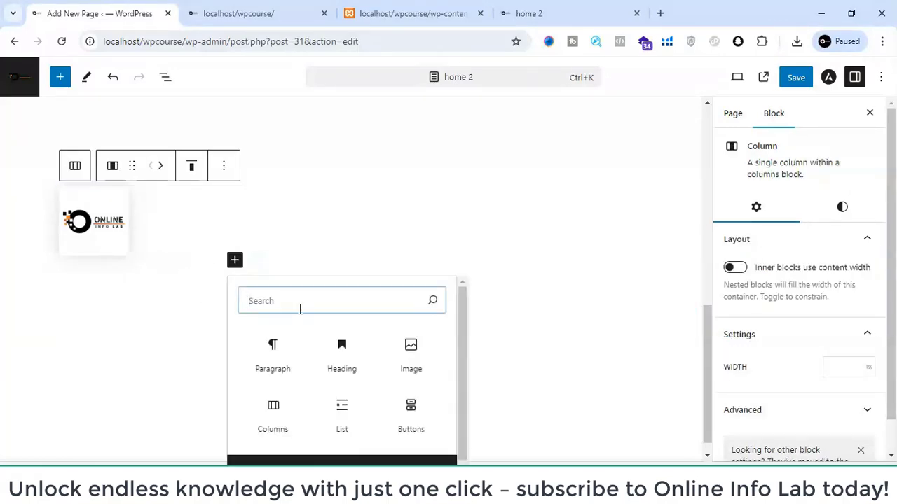
click(351, 363)
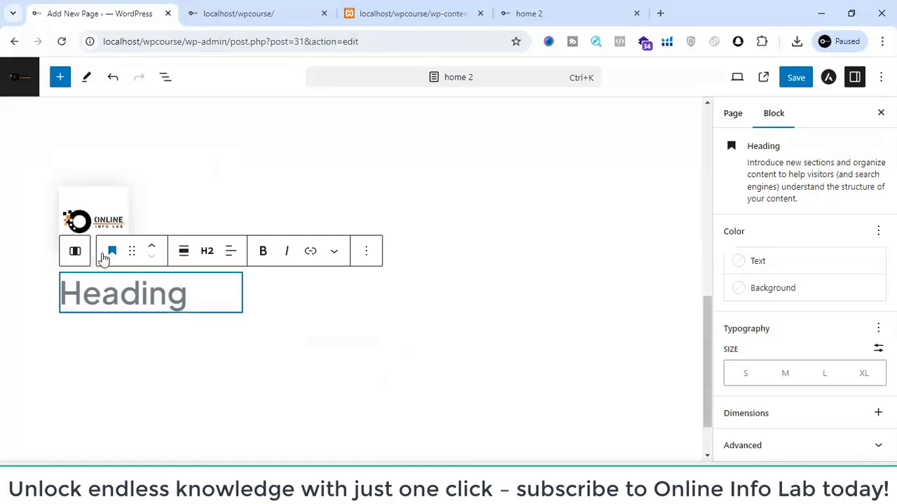
click(207, 251)
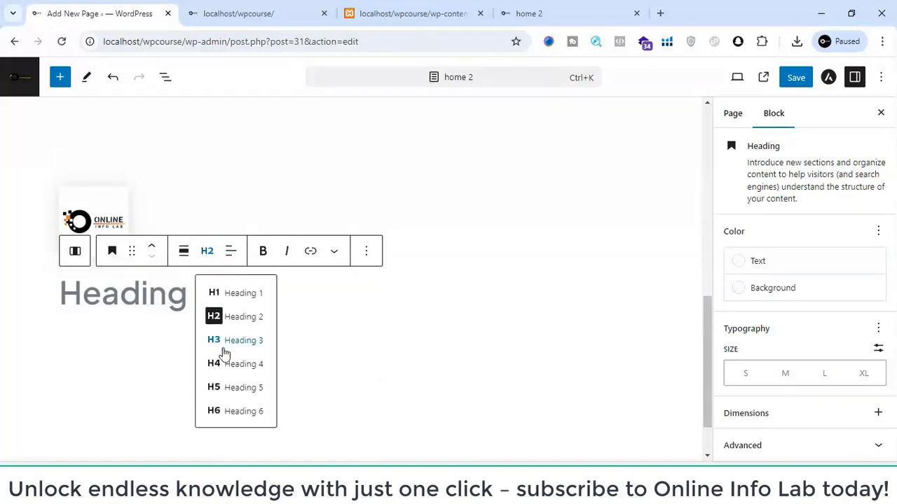
click(225, 390)
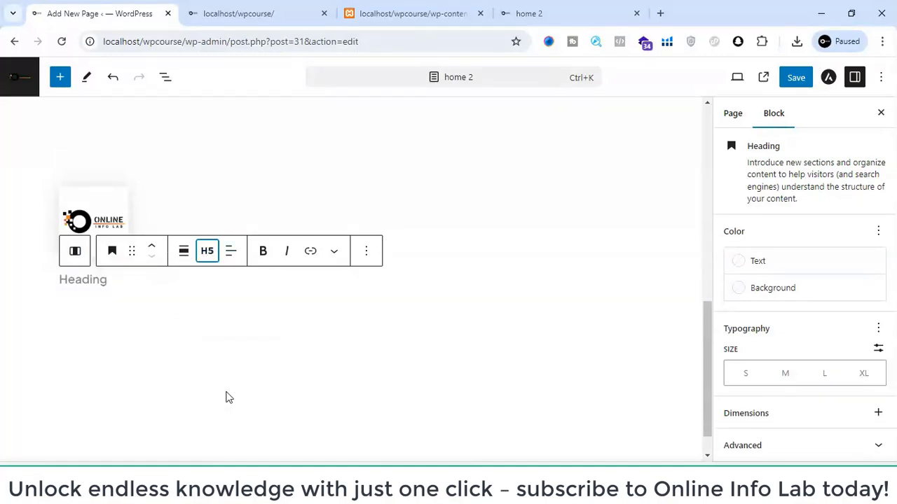
- Copy the Local Business title from the front page into the new heading on home 2
click(270, 9)
triple_click(87, 173)
key(ctrl+c)
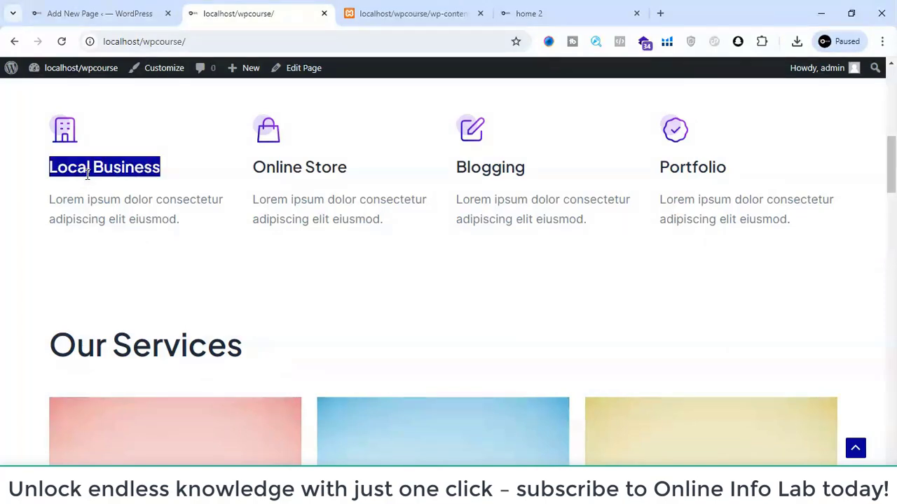
click(65, 8)
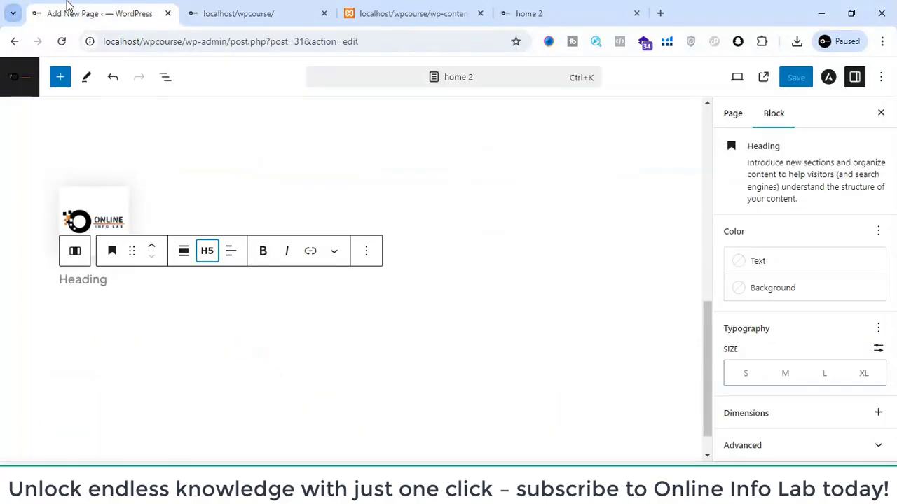
key(ctrl+v)
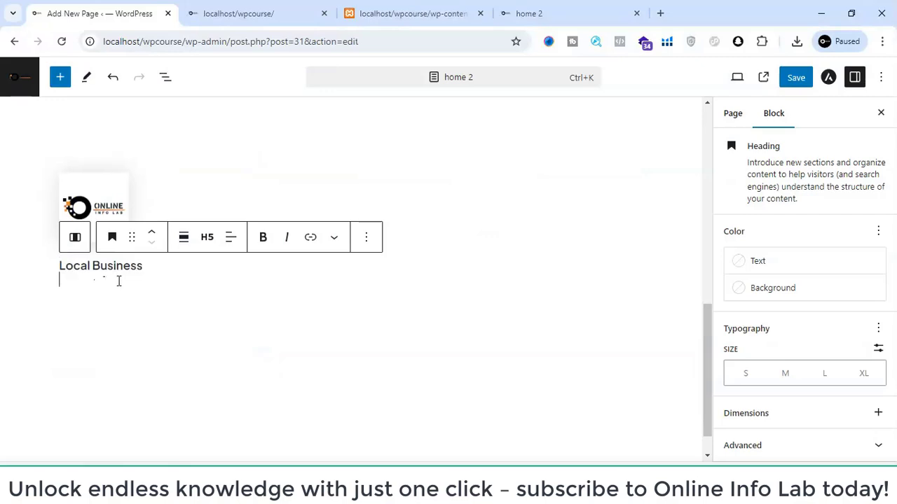
click(143, 307)
click(147, 259)
click(147, 190)
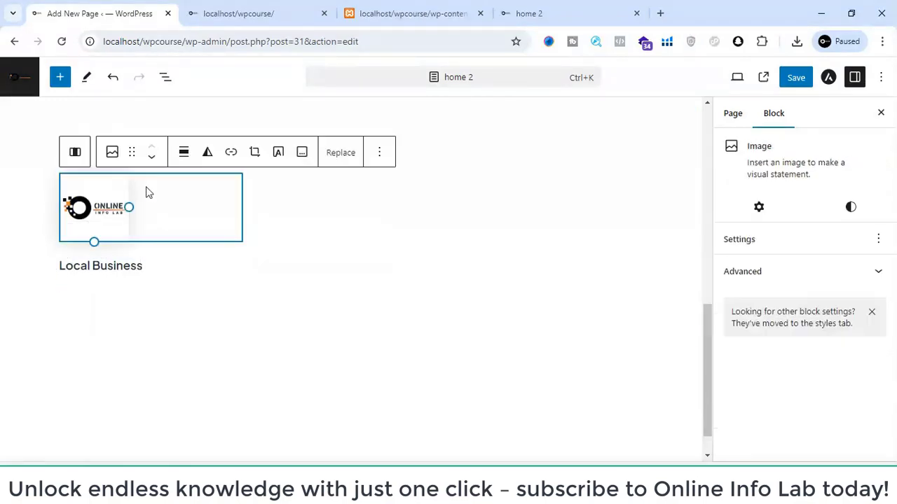
click(178, 264)
click(110, 297)
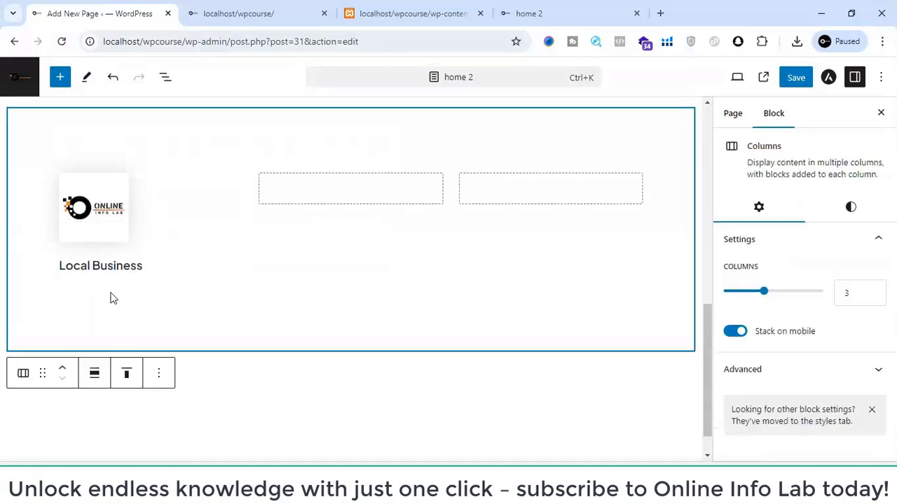
click(109, 282)
click(138, 296)
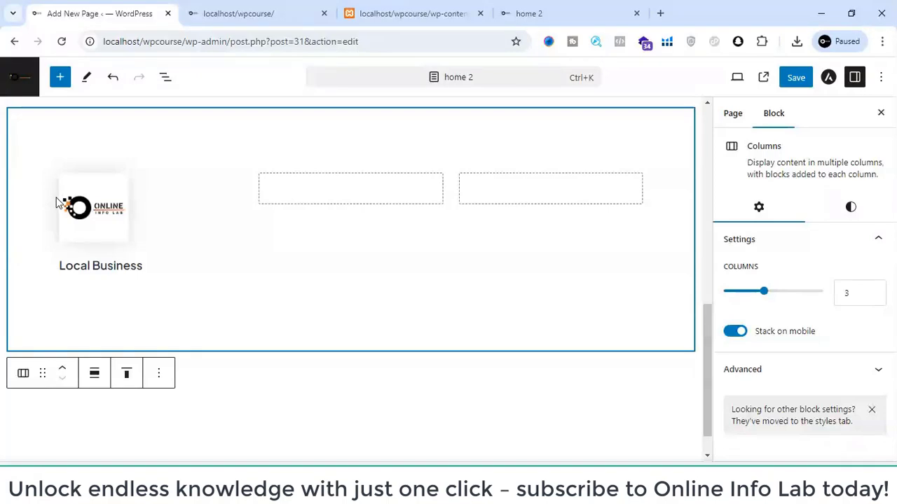
click(70, 280)
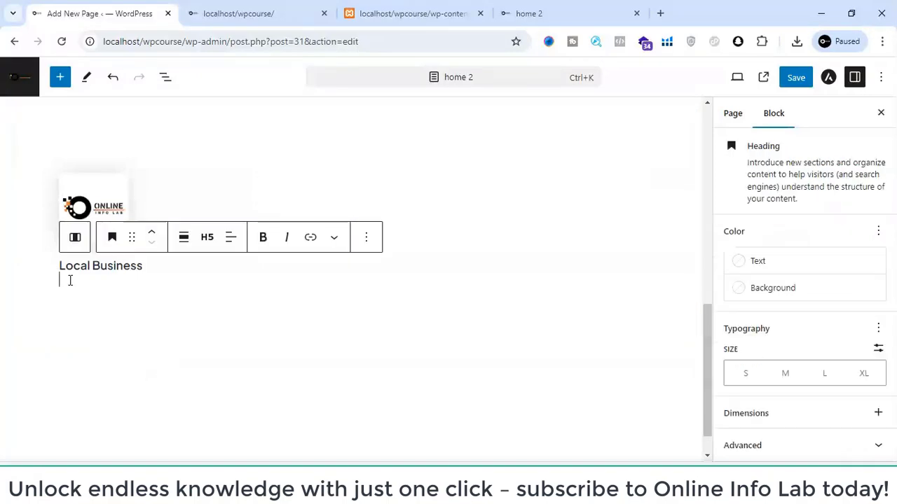
click(70, 302)
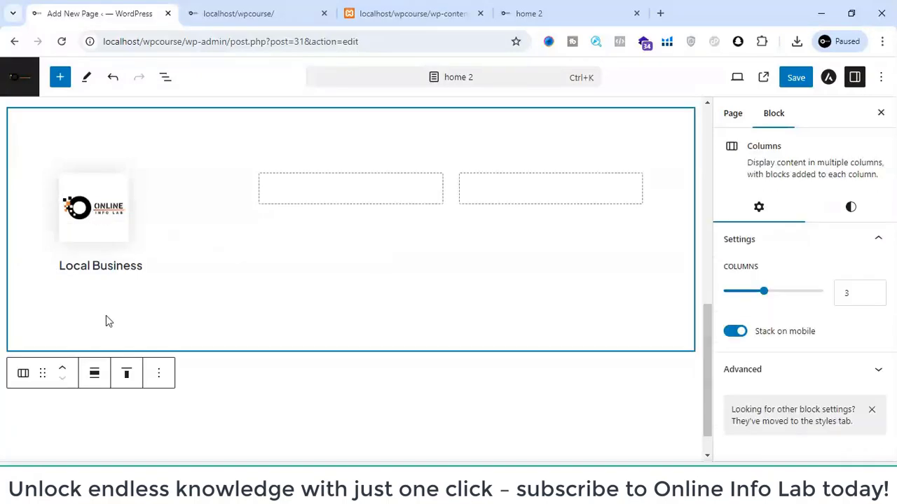
click(305, 202)
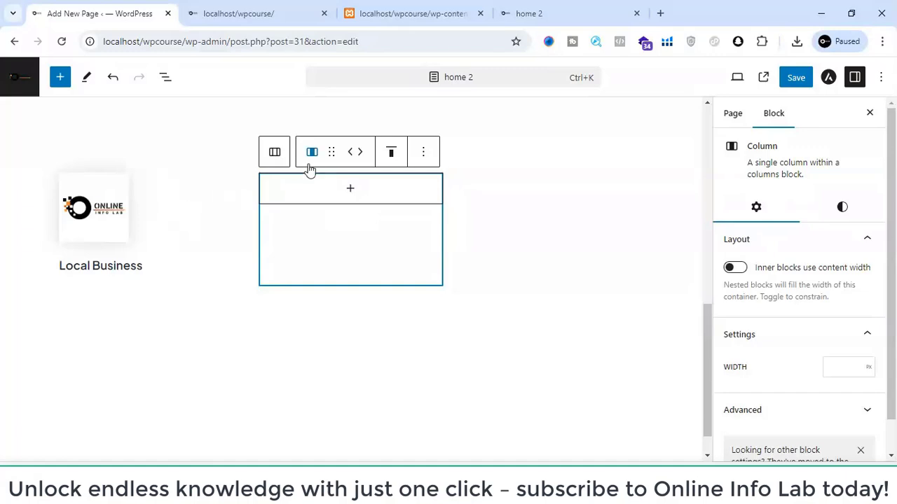
scroll(697, 263, down, 1)
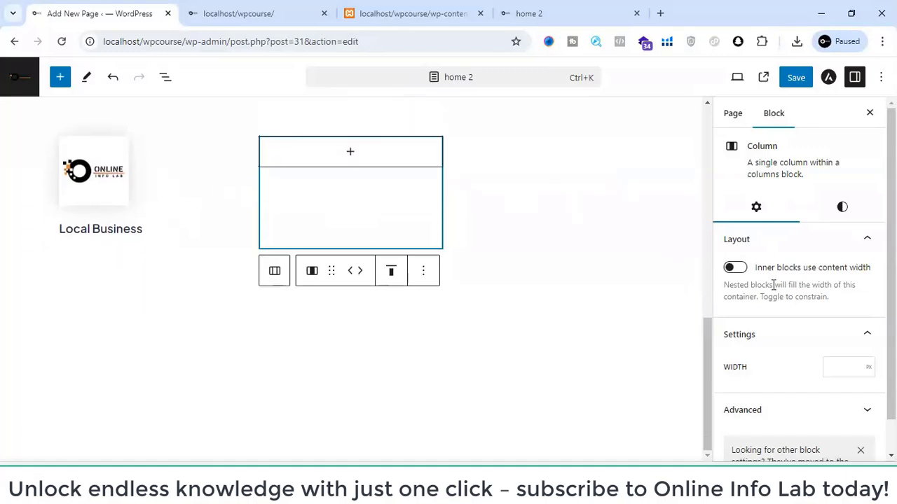
scroll(794, 286, down, 1)
scroll(795, 286, up, 1)
click(733, 112)
click(769, 114)
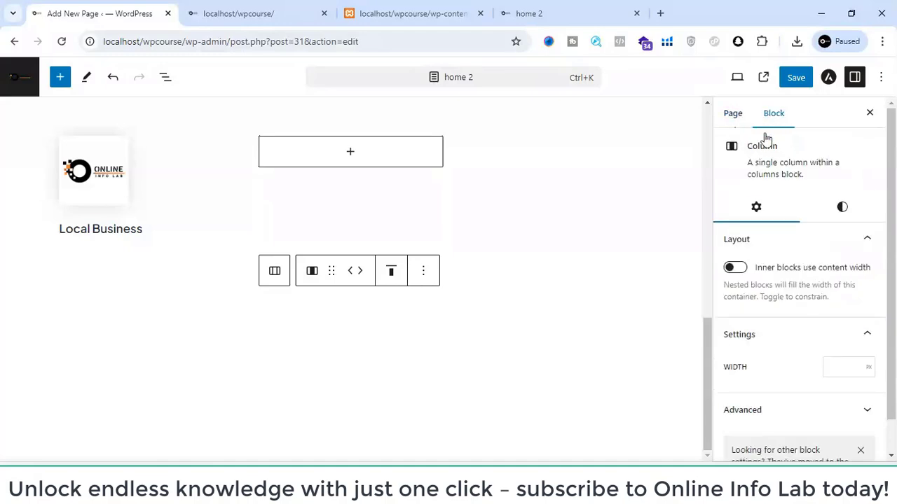
scroll(779, 234, down, 1)
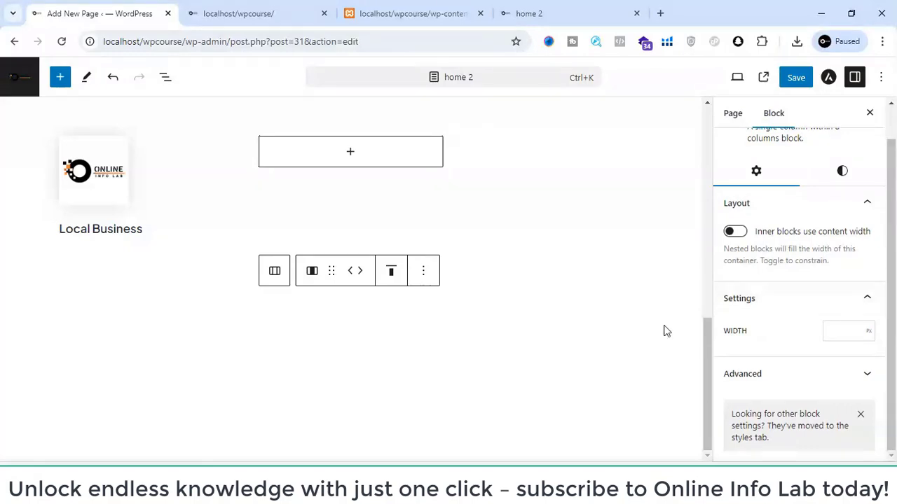
- Insert a Paragraph block between the first column's image and the Local Business heading and fill it with placeholder text
click(203, 222)
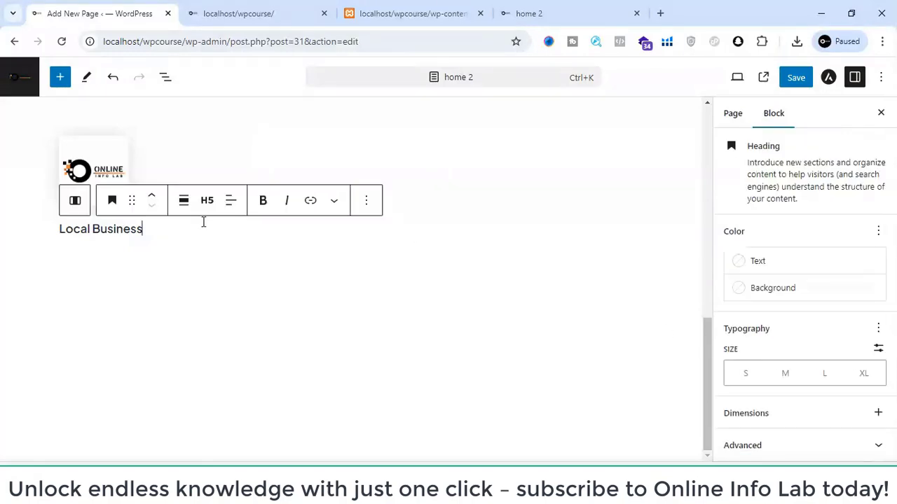
click(146, 171)
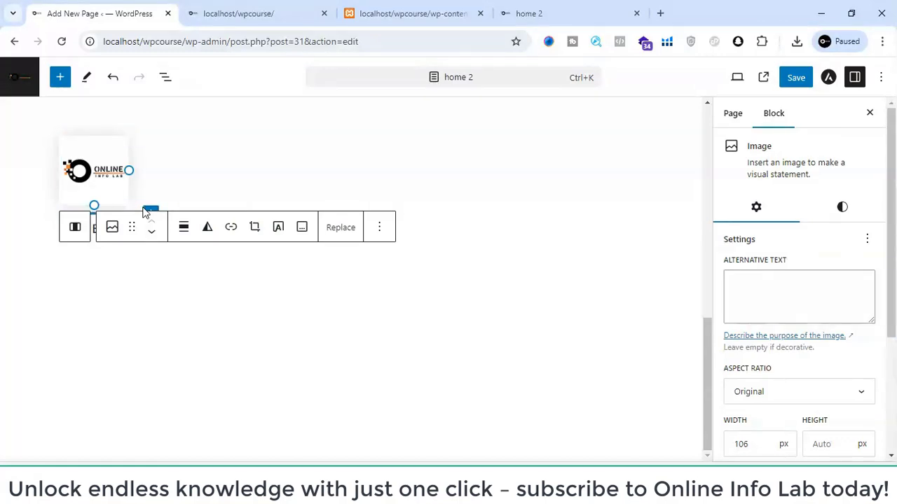
click(150, 213)
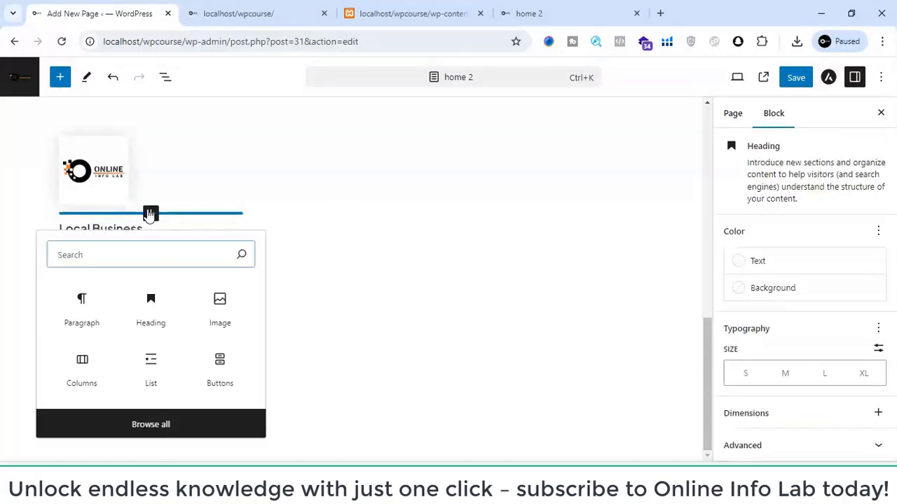
click(89, 302)
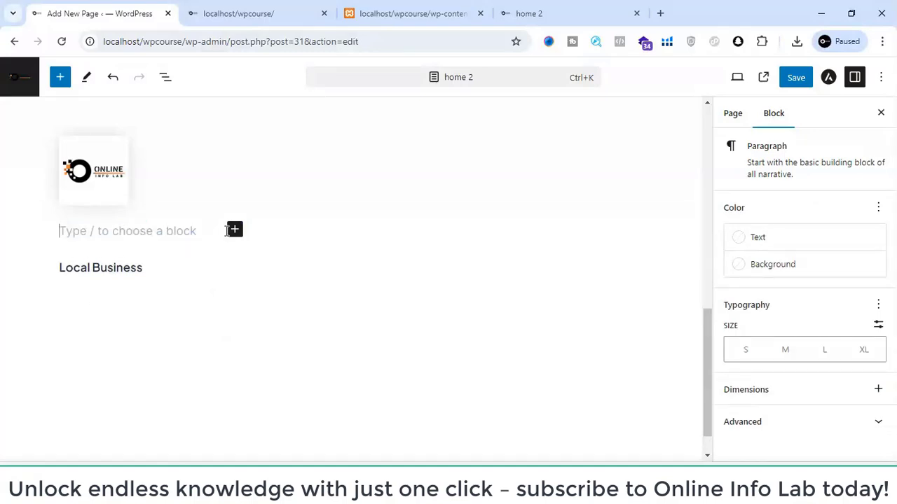
click(166, 276)
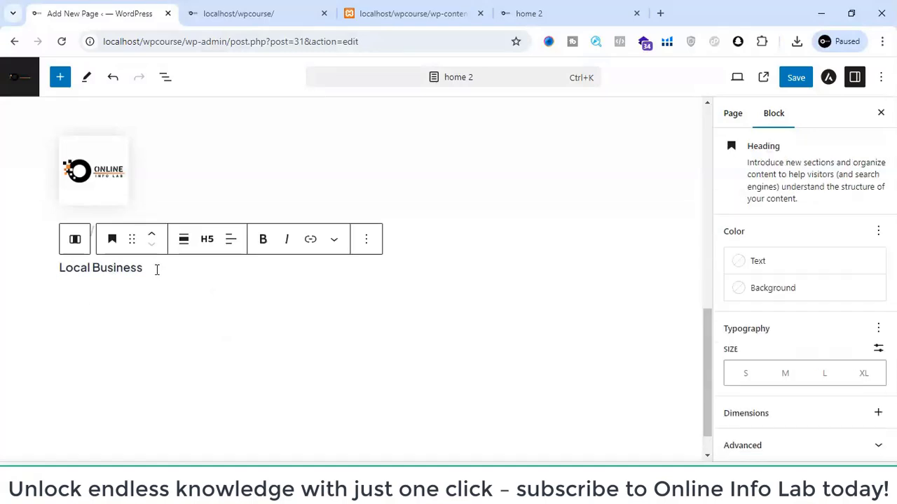
click(160, 319)
click(151, 232)
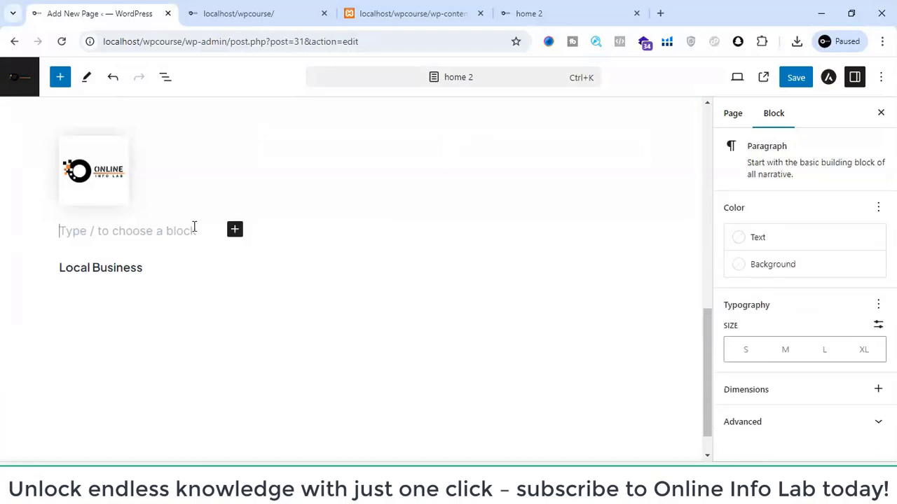
right_click(200, 230)
click(176, 232)
text(cfasdfvadgsdgdagda)
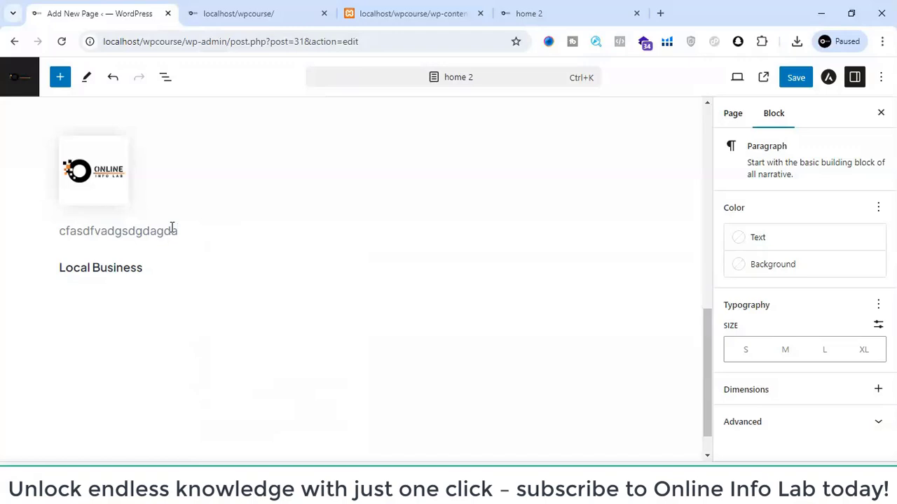
click(143, 304)
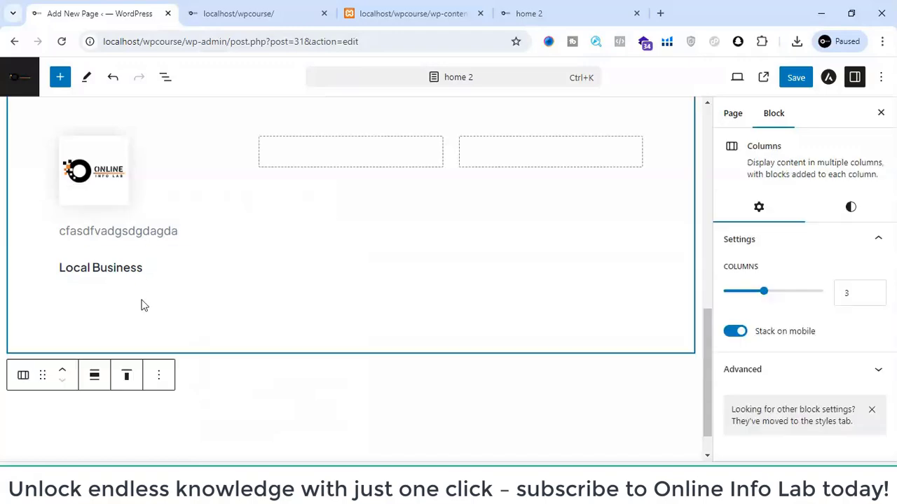
- Delete the placeholder paragraph above the Local Business heading in the first column
click(115, 268)
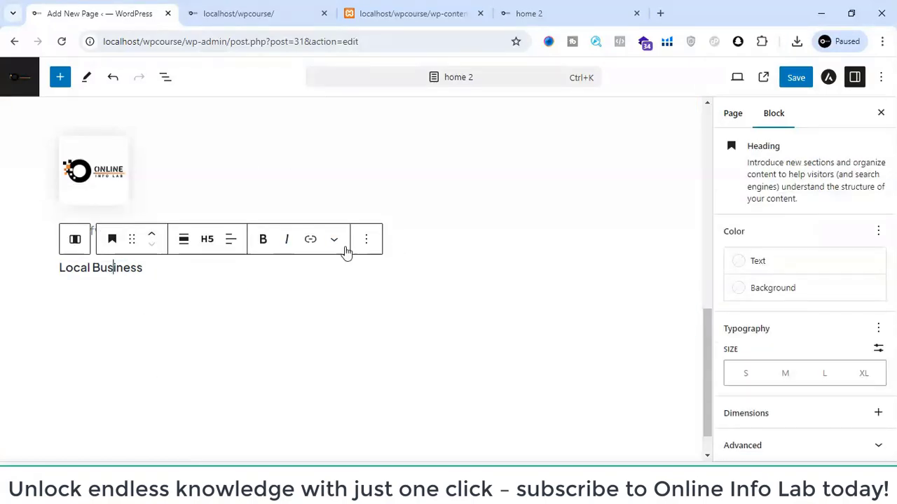
click(168, 301)
click(130, 233)
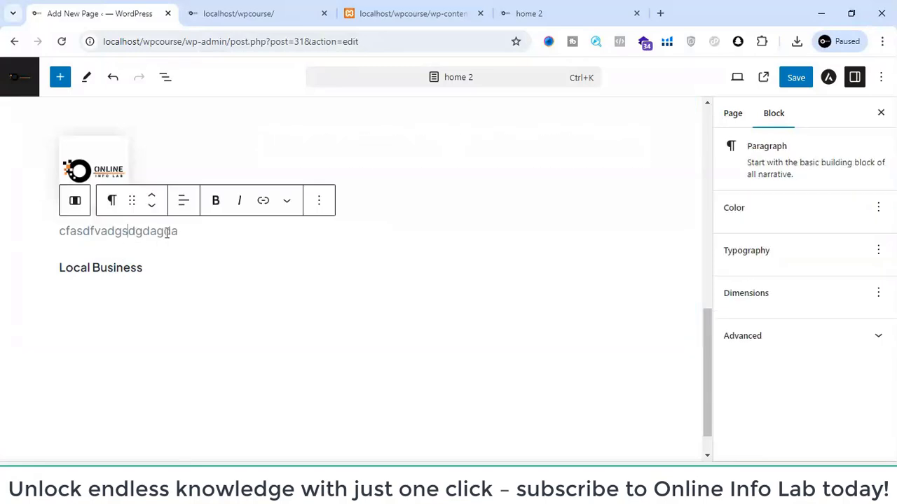
click(323, 202)
scroll(374, 410, down, 2)
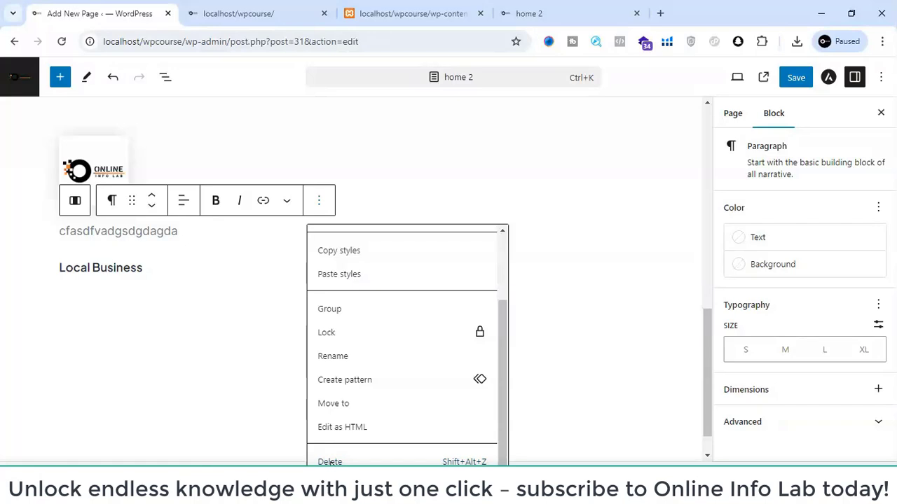
click(329, 462)
click(170, 421)
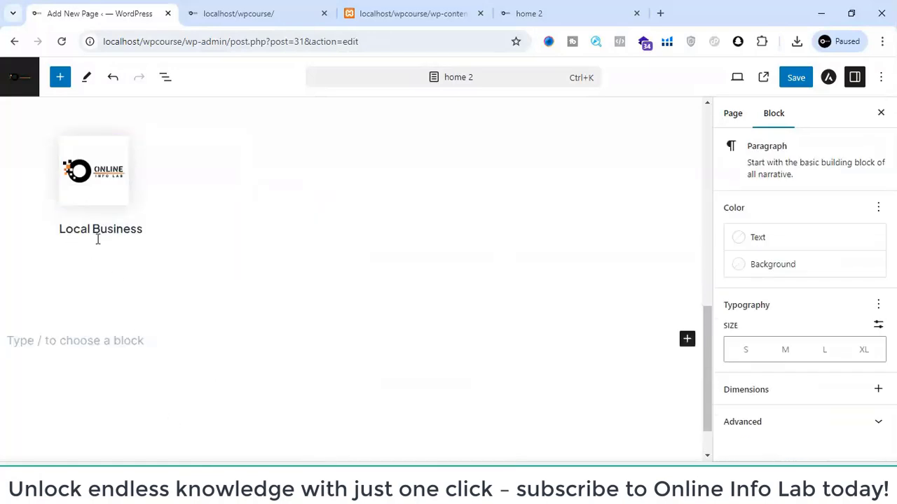
- Try to add a second line of placeholder text within the Local Business heading
click(98, 239)
key(shift+Return)
text(dfsfsdfad)
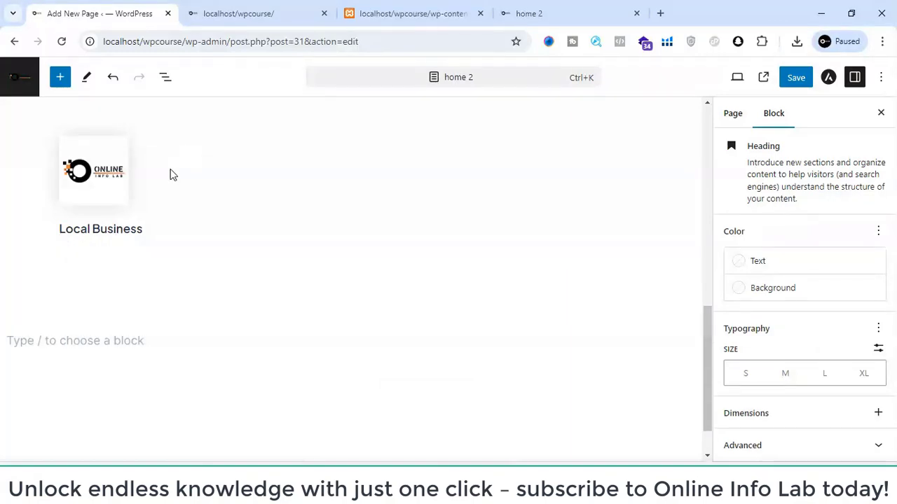
click(256, 148)
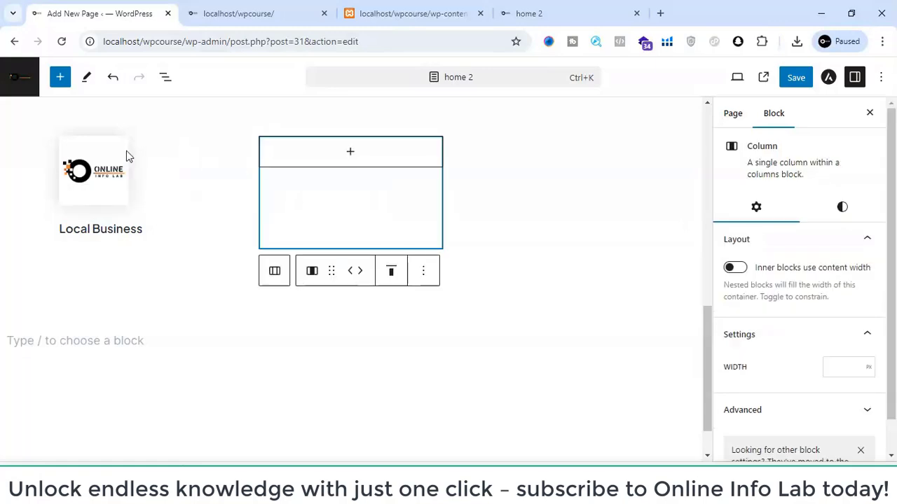
click(546, 156)
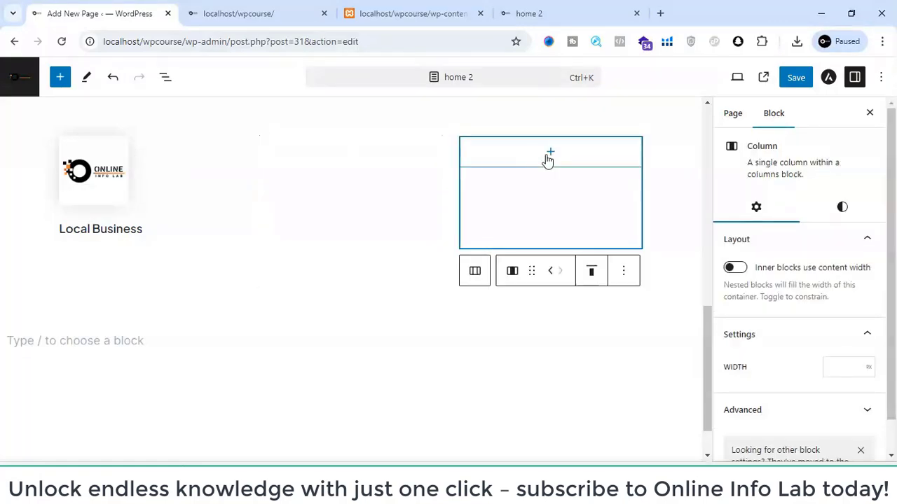
scroll(356, 168, down, 1)
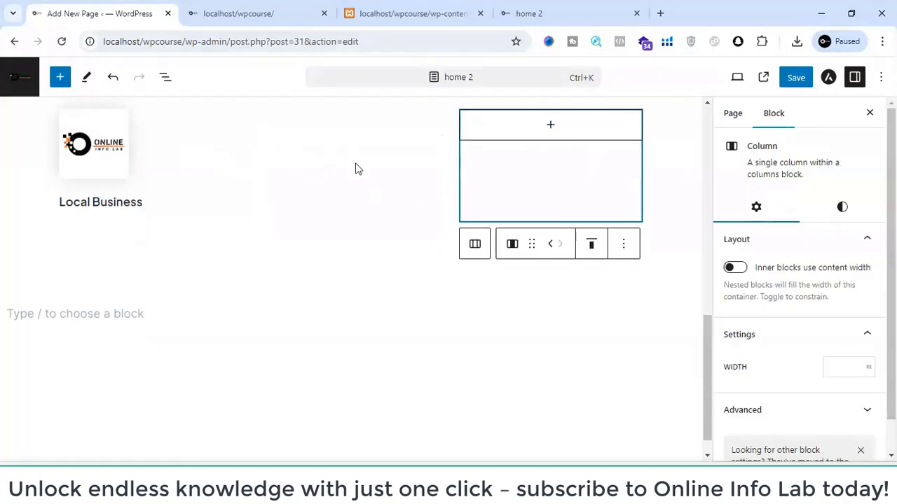
click(88, 291)
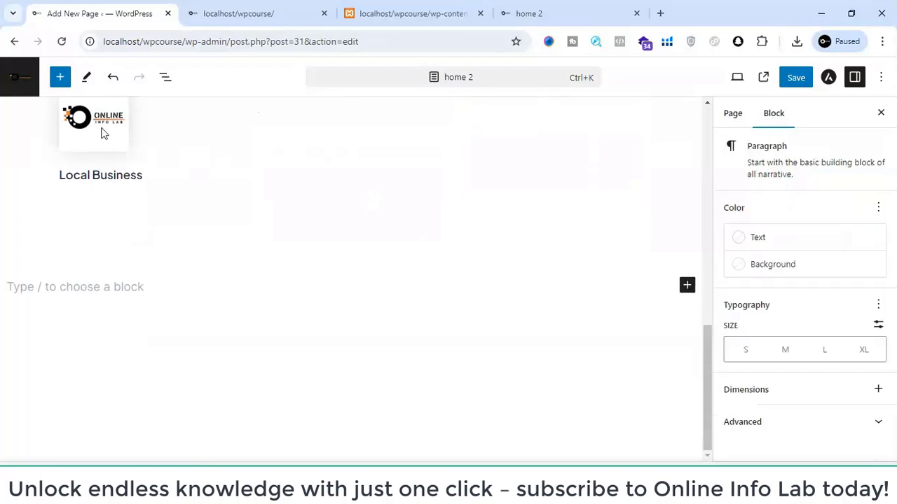
scroll(103, 133, up, 2)
click(97, 269)
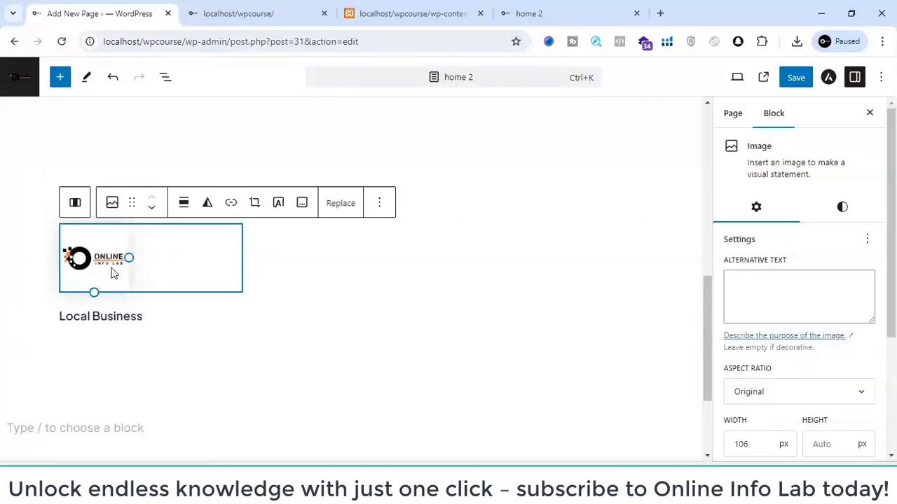
right_click(111, 271)
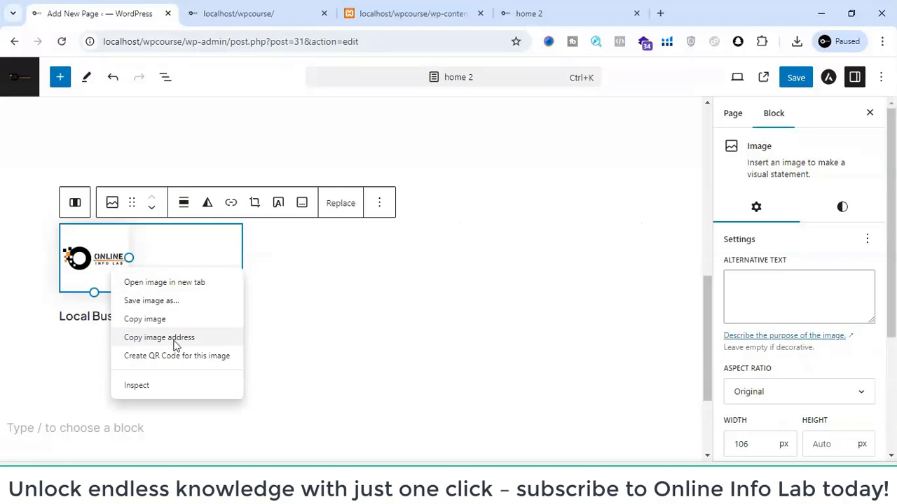
click(330, 257)
- Insert the Online Info Lab image from the media library into the second column and shrink it to a width of about 96 px
click(360, 259)
click(350, 243)
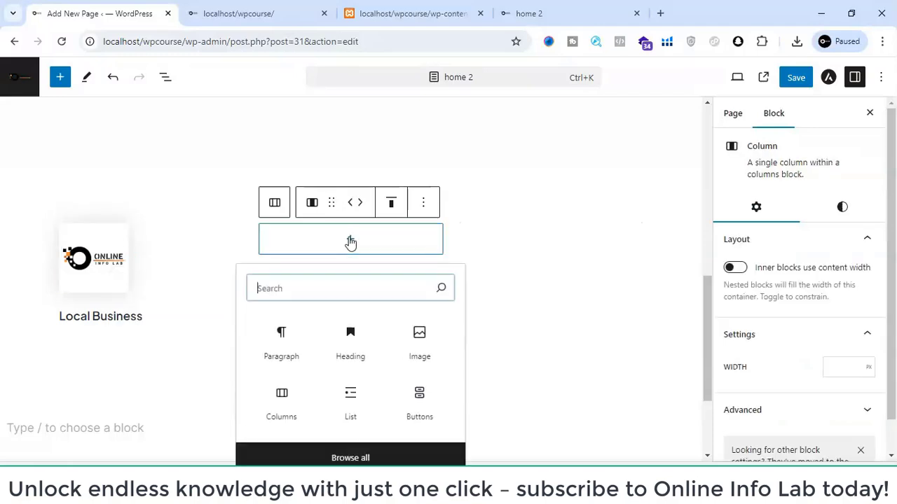
click(423, 354)
click(328, 314)
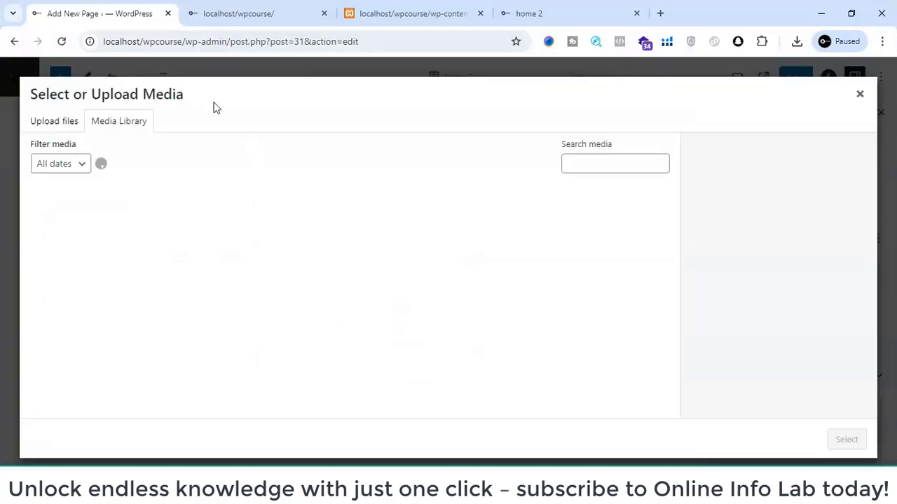
click(420, 238)
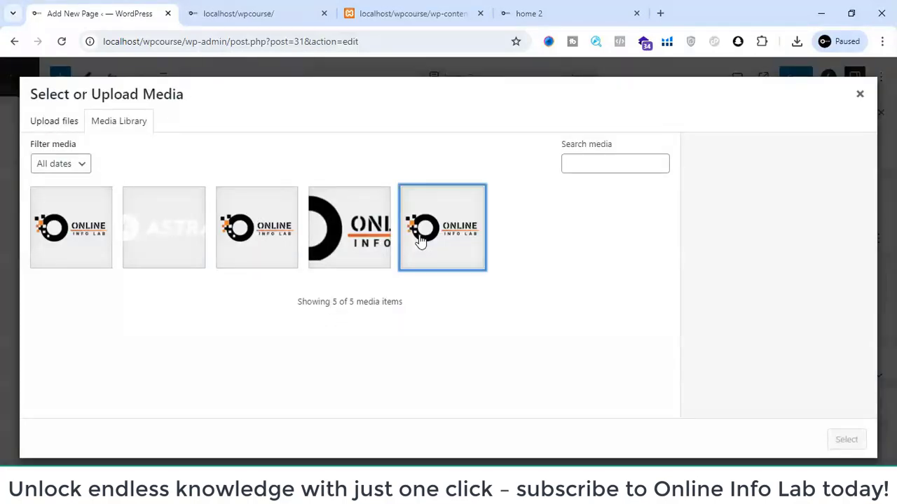
click(847, 439)
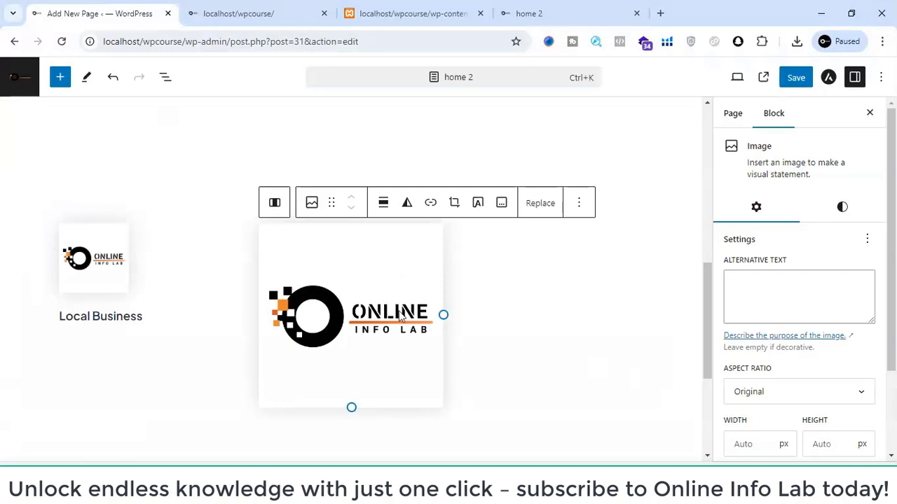
drag(351, 405, 331, 283)
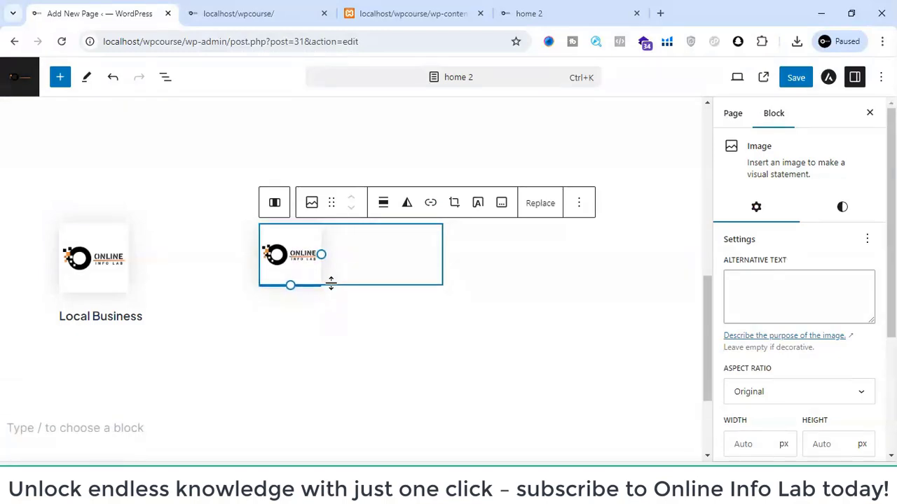
click(312, 332)
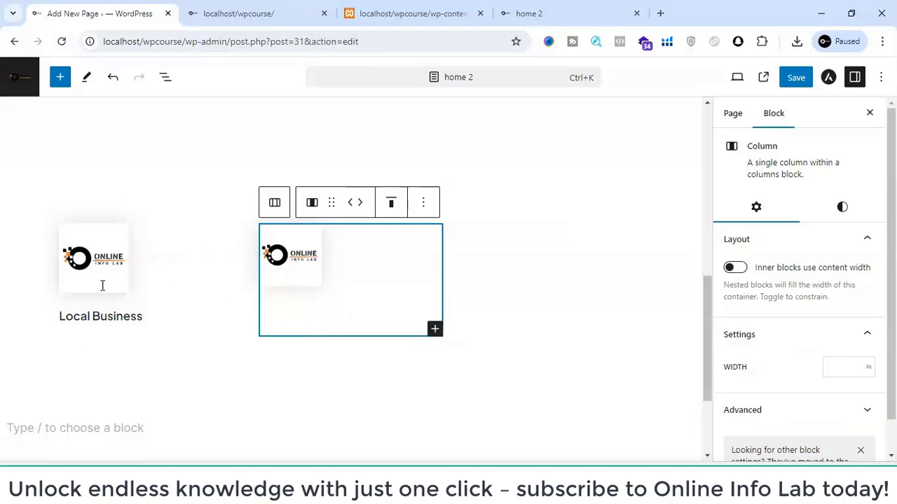
scroll(355, 276, up, 8)
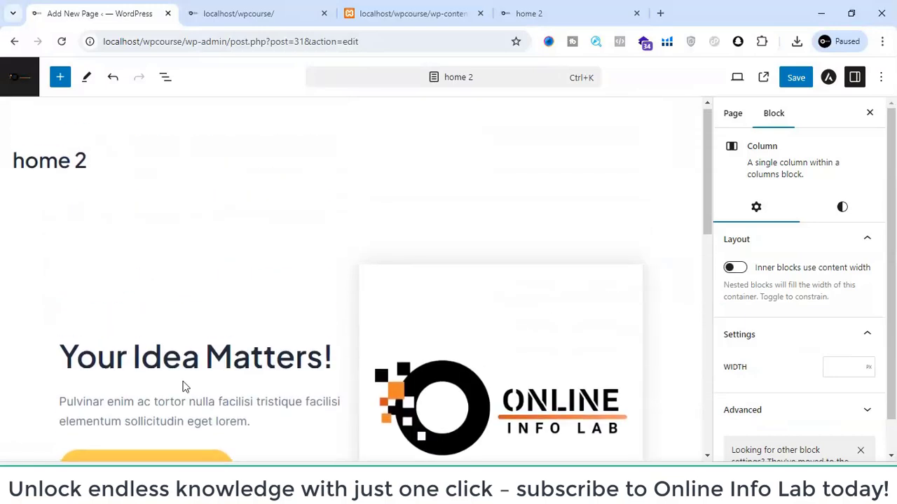
scroll(196, 414, down, 5)
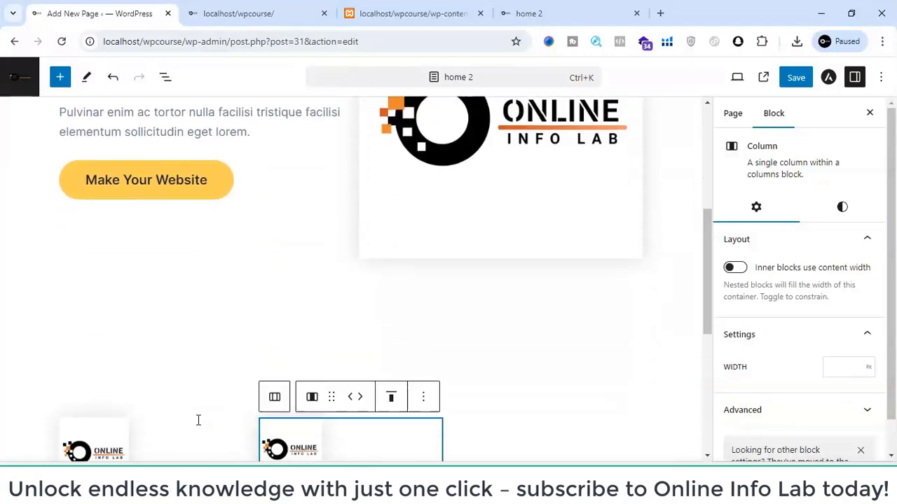
scroll(199, 420, down, 3)
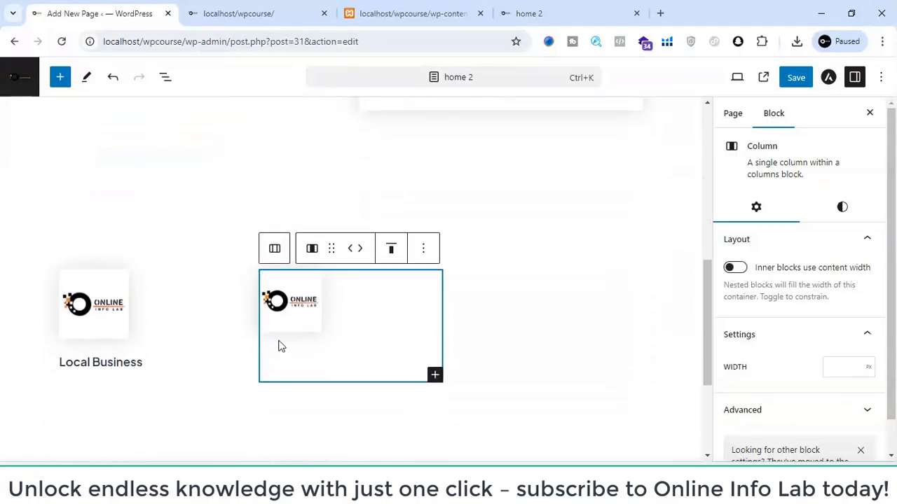
click(70, 419)
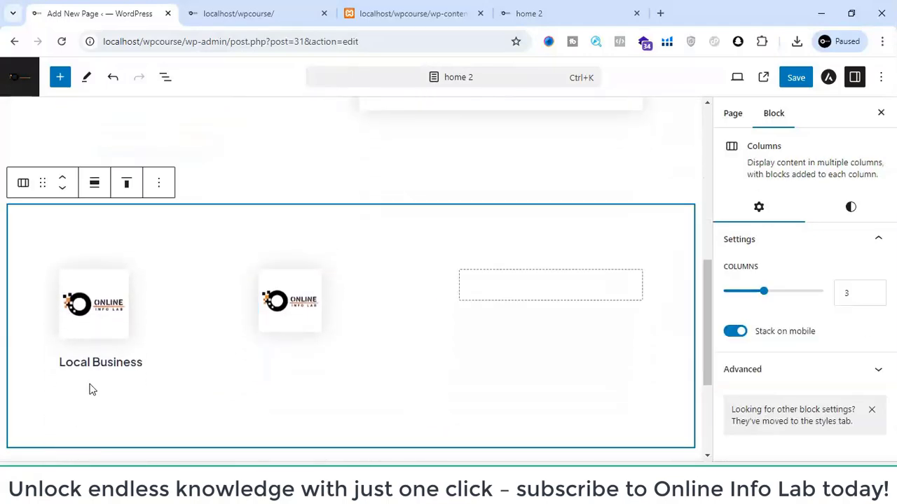
click(89, 389)
click(114, 394)
click(176, 373)
click(174, 318)
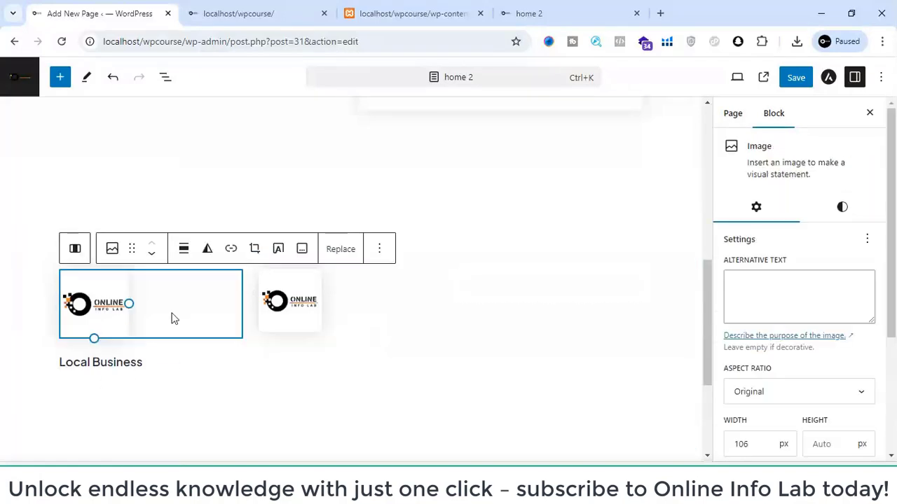
click(149, 349)
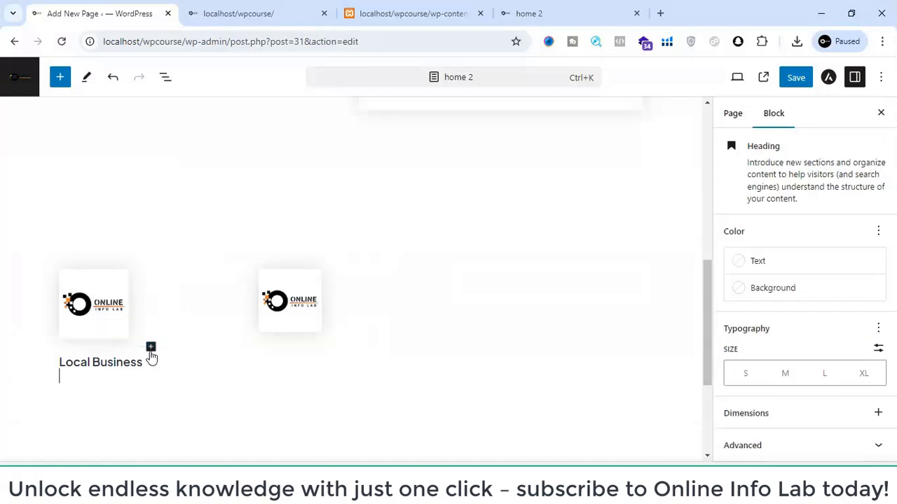
- Remove the empty second line from the Local Business heading in the first column
click(128, 394)
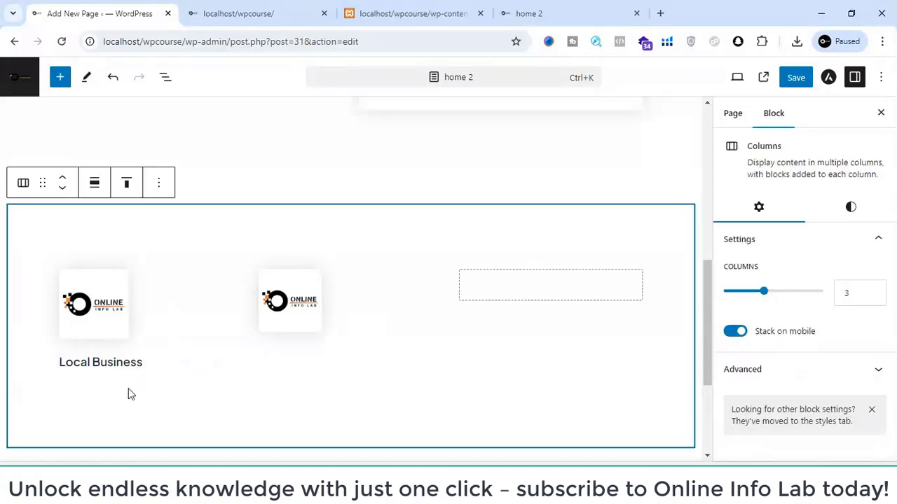
click(115, 376)
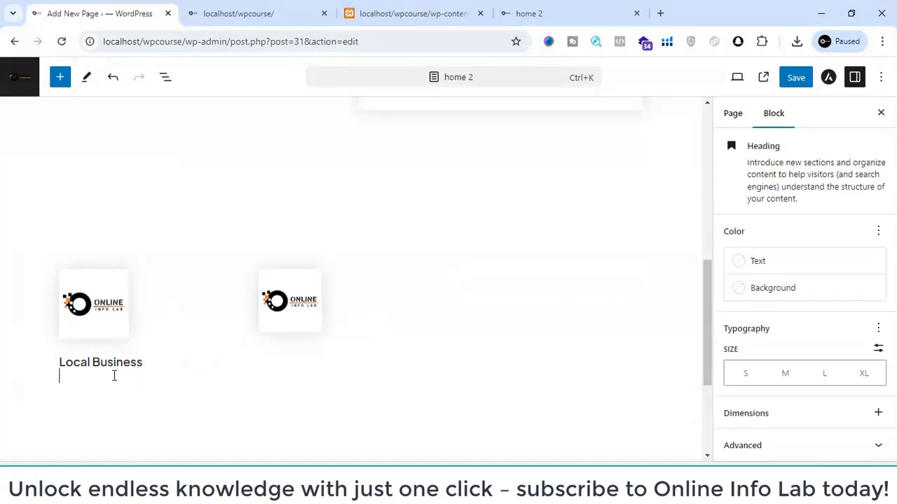
key(BackSpace)
click(118, 400)
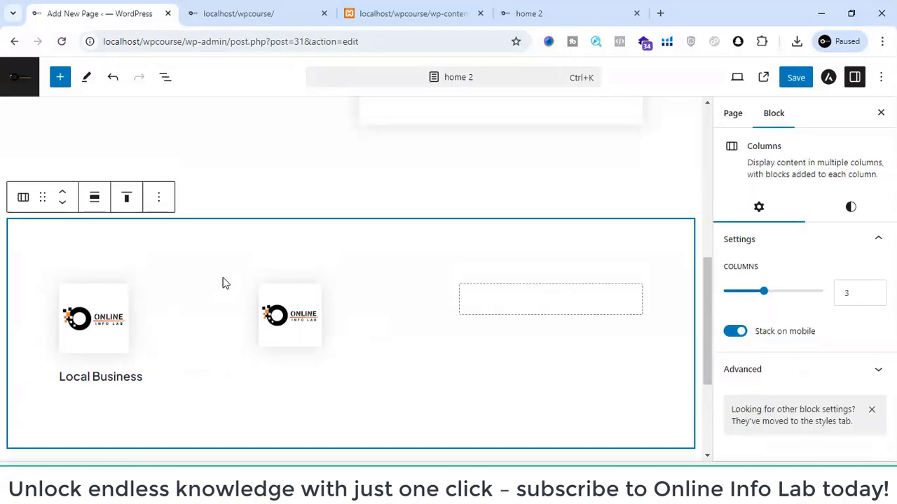
- Search the available blocks for "map" in the empty paragraph below the three-column section
scroll(223, 283, up, 10)
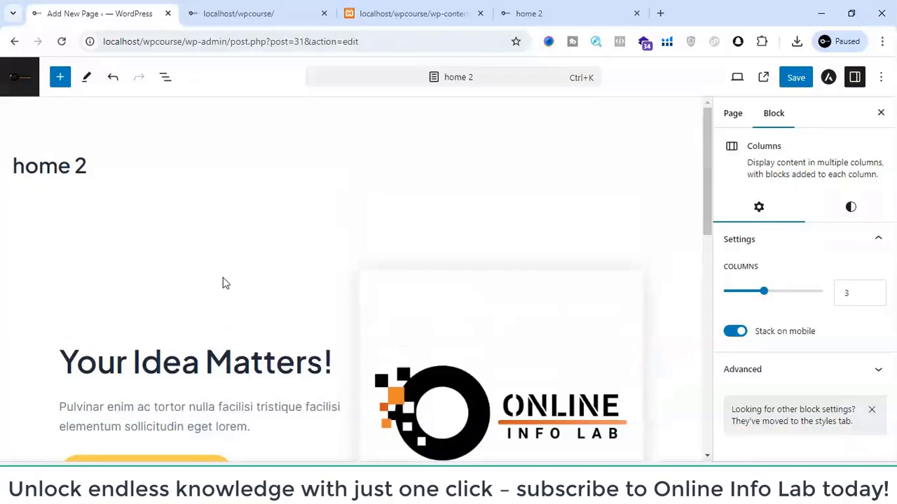
scroll(222, 282, down, 8)
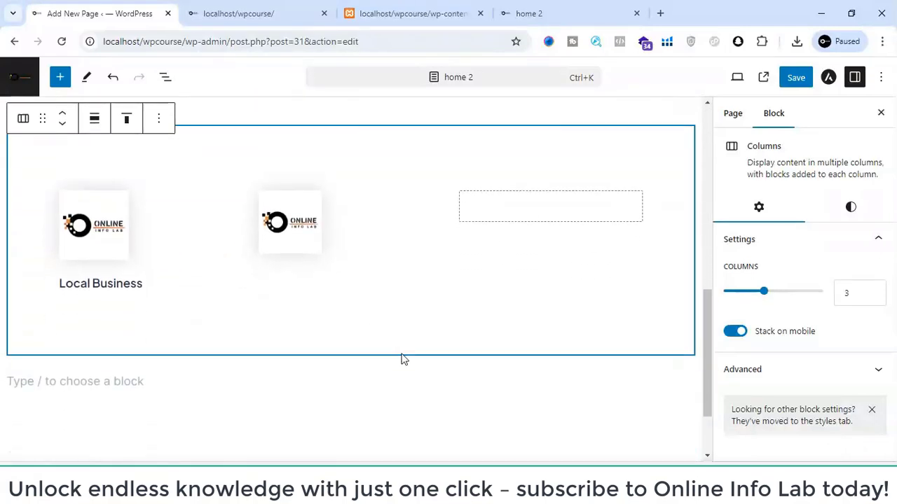
scroll(402, 358, down, 2)
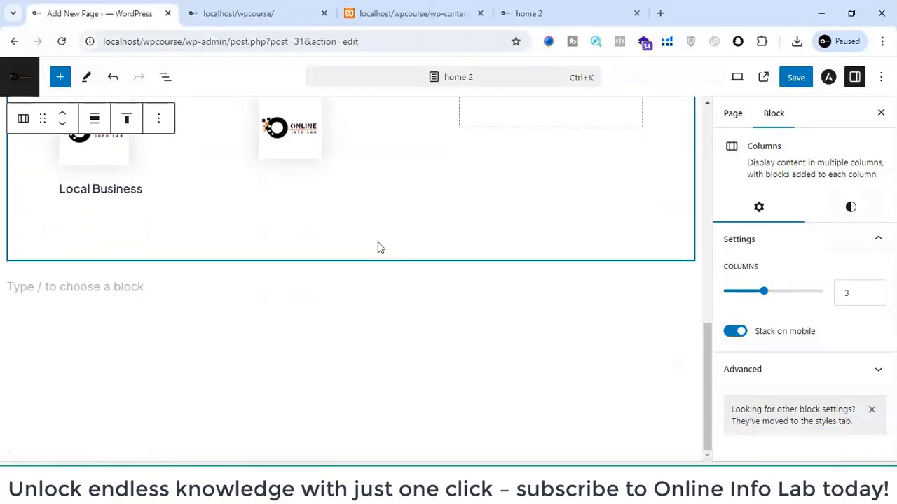
click(381, 331)
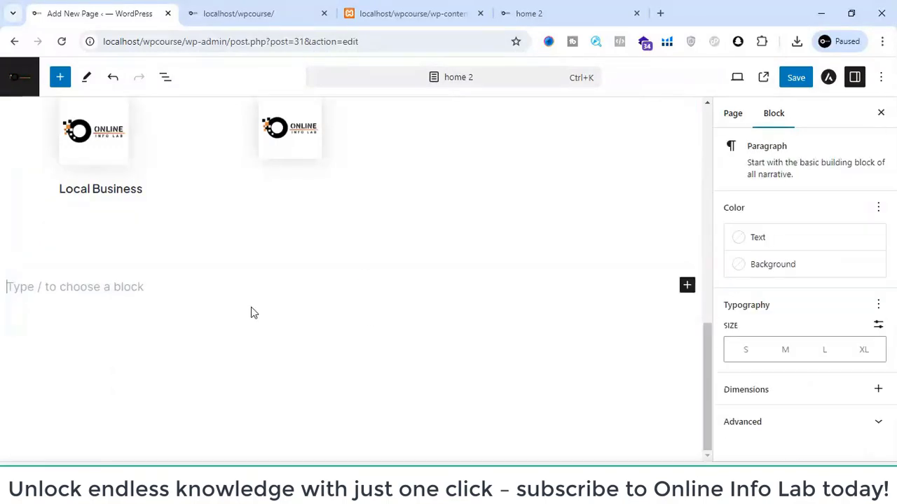
click(686, 286)
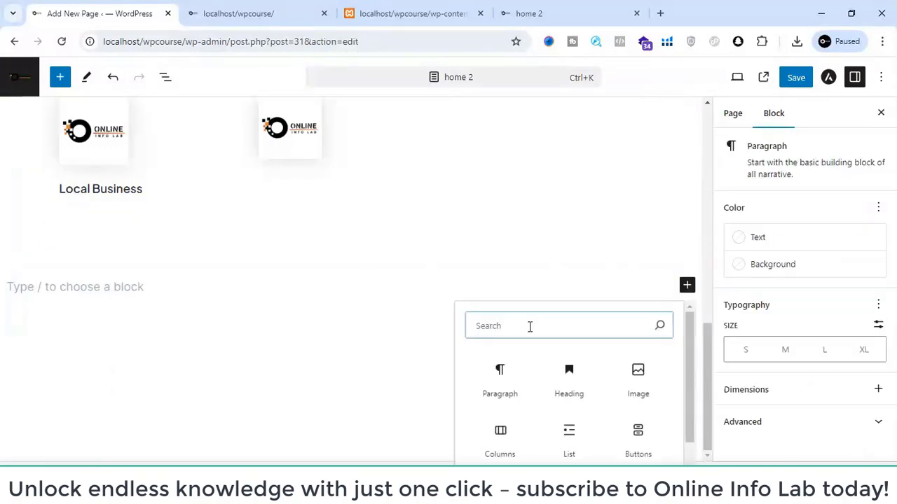
text(map)
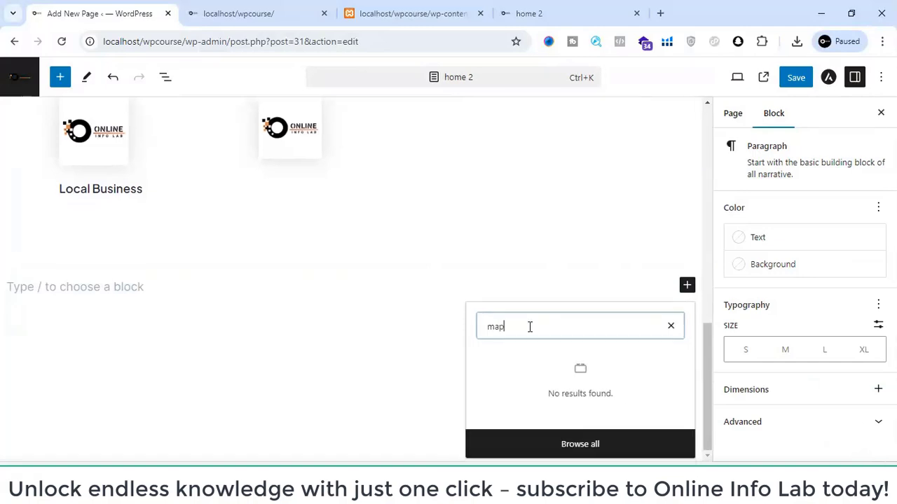
- Search for "navi" and insert a Navigation block below the three-column section
key(BackSpace)
key(BackSpace)
key(BackSpace)
text(na)
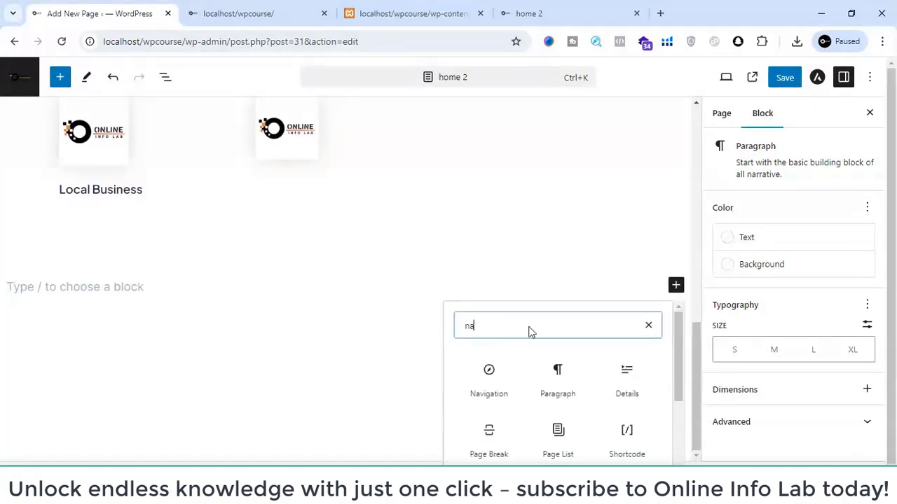
text(vi)
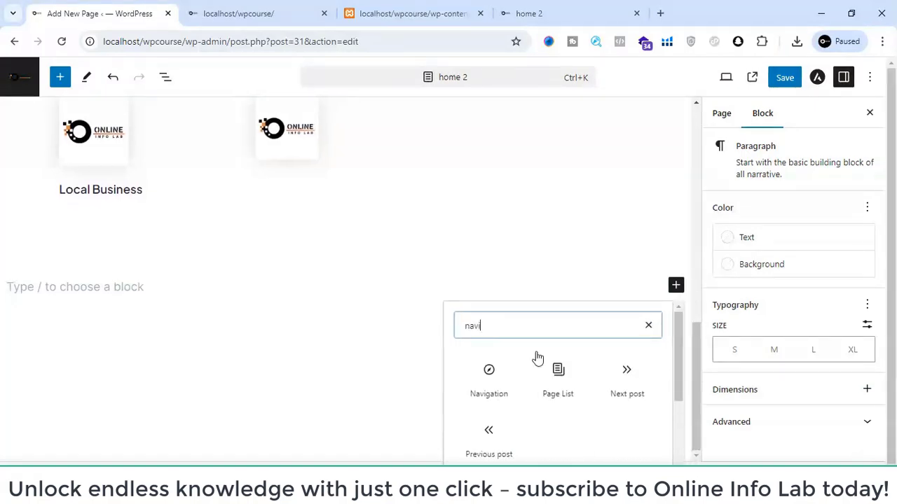
click(477, 367)
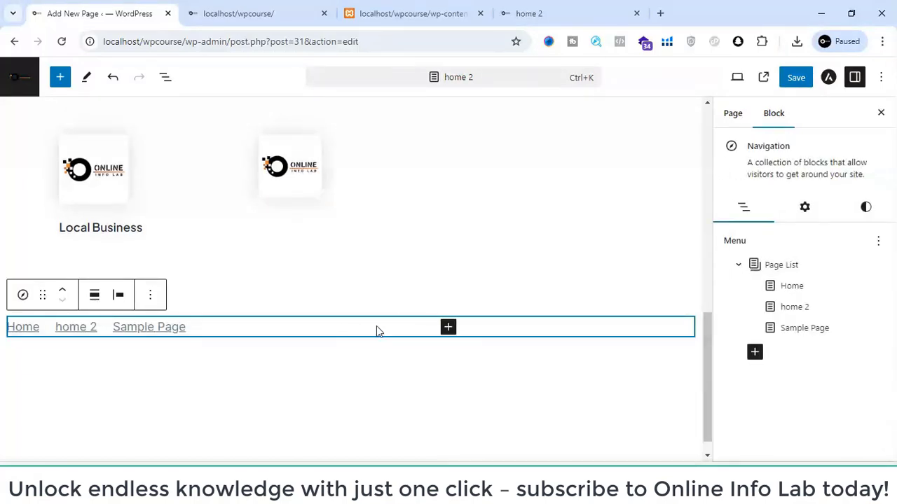
- Delete the Navigation block below the three-column section
right_click(533, 333)
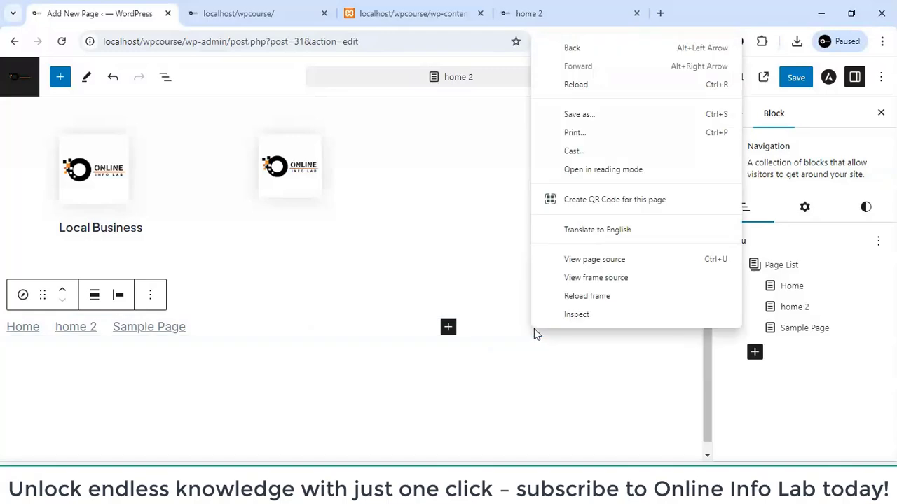
click(419, 335)
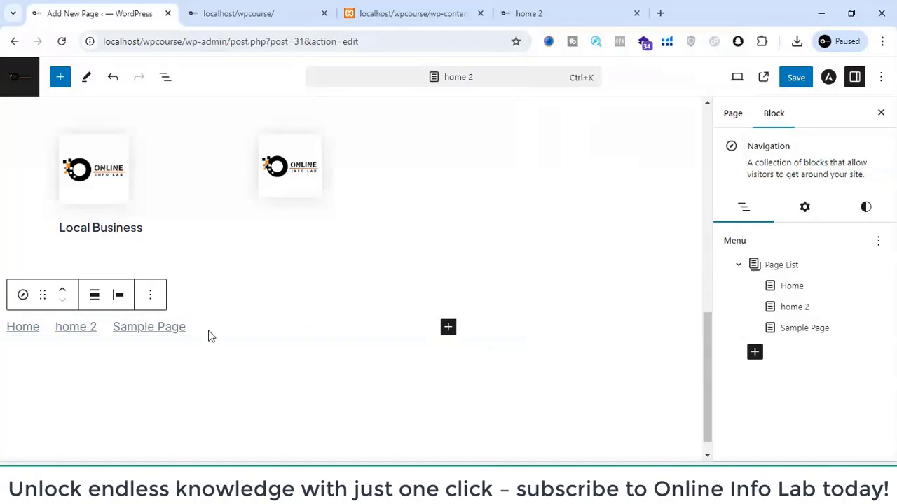
click(150, 294)
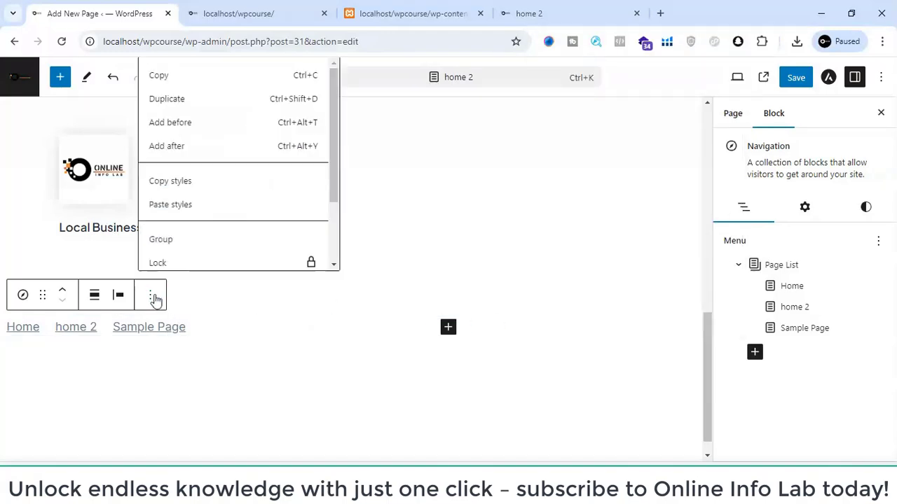
scroll(181, 232, down, 2)
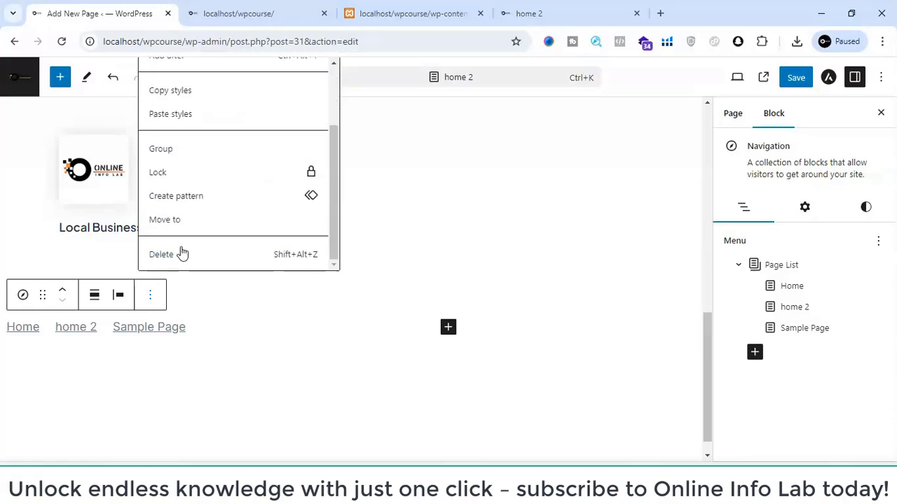
click(181, 254)
- Search for "image" and insert a Gallery block below the three-column section
click(248, 362)
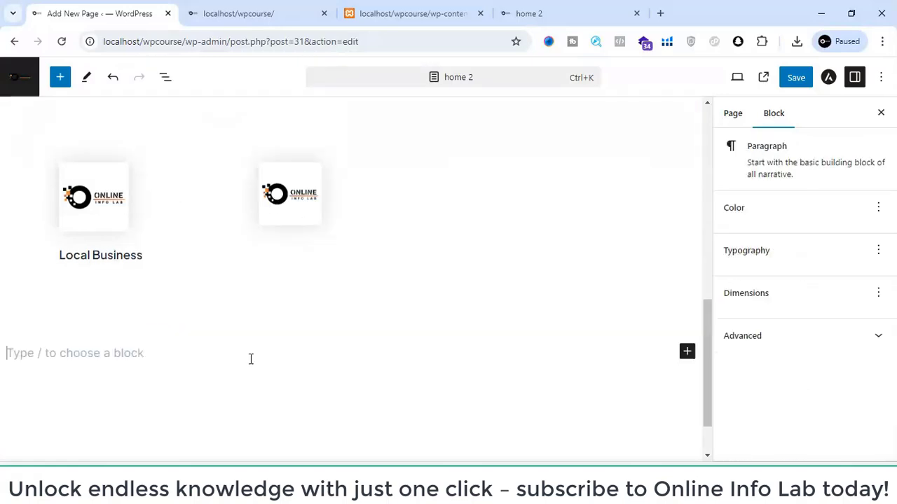
click(684, 354)
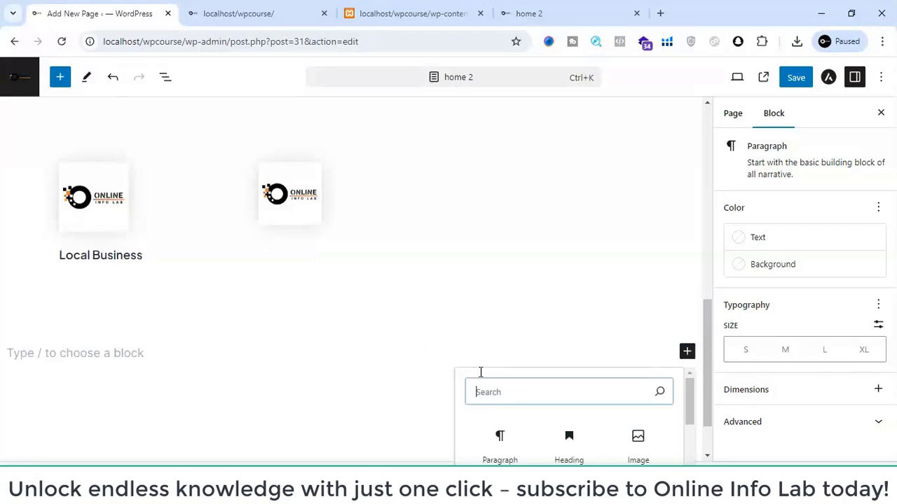
text(image)
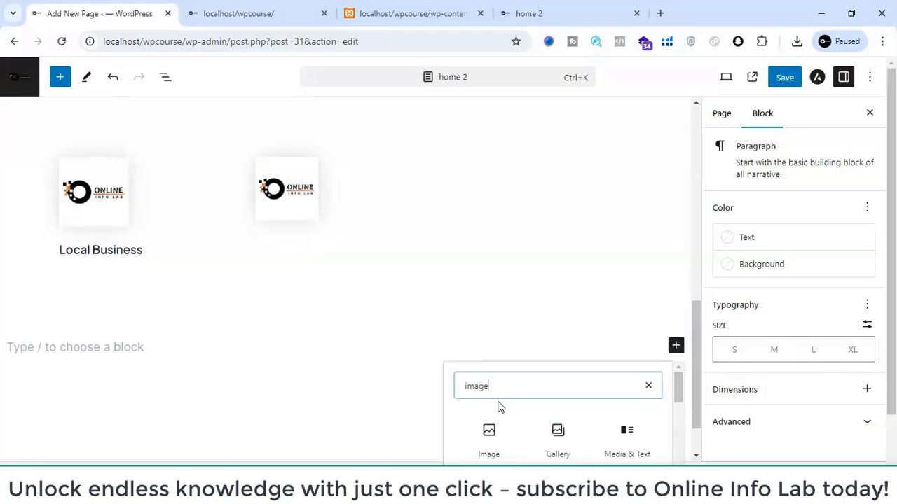
scroll(500, 407, down, 2)
scroll(551, 406, up, 2)
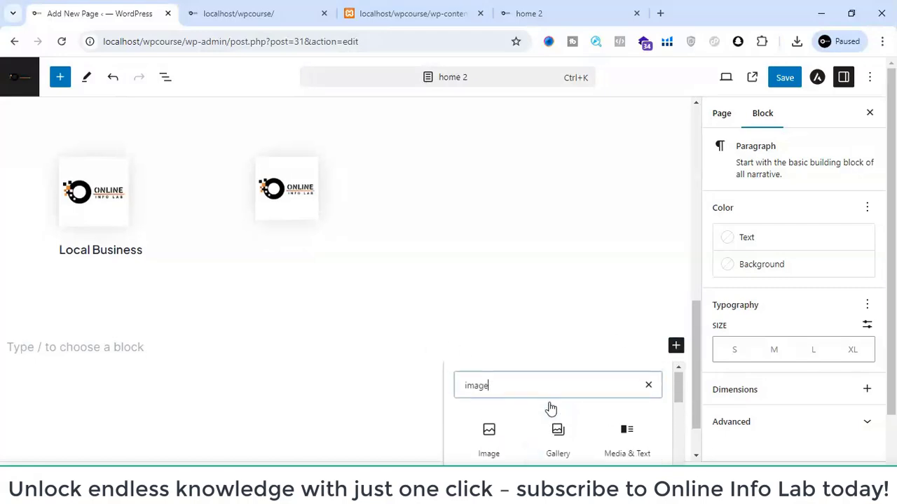
click(569, 440)
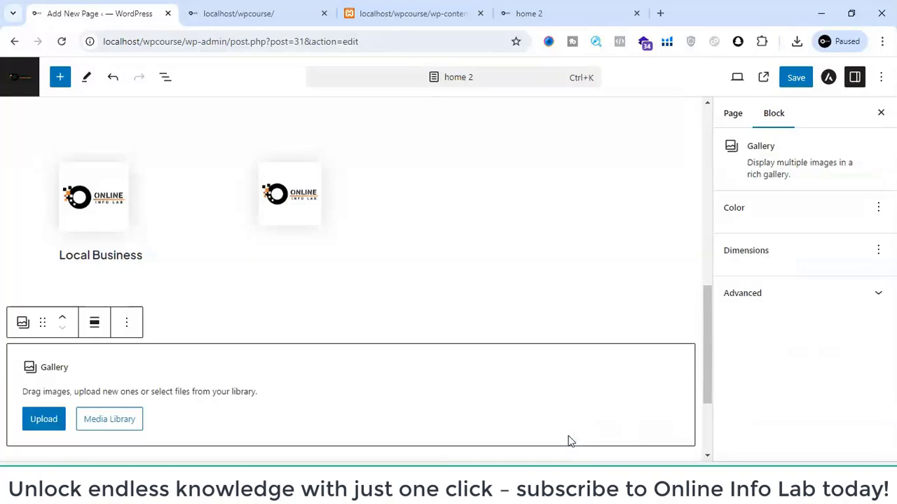
- Upload O_20240726_202855_0000.png and O_20240726_202752_0000-removebg-preview.png from Downloads into the gallery
click(55, 416)
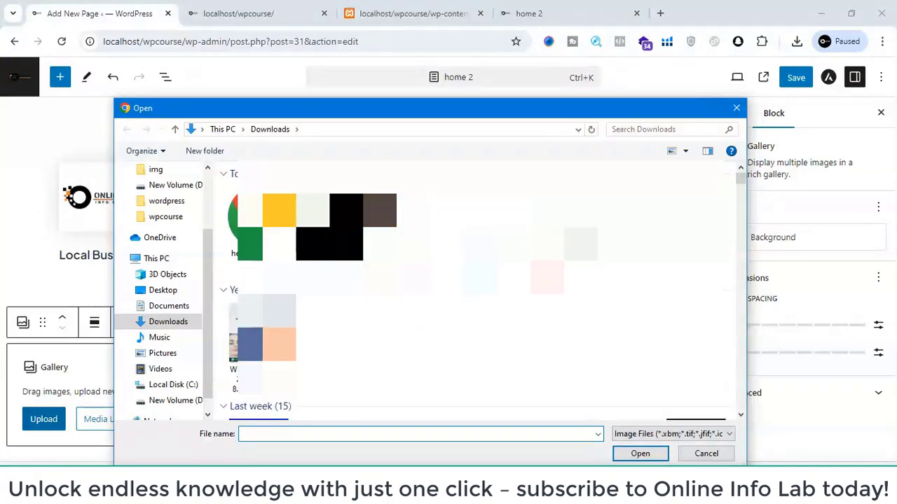
drag(436, 283, 337, 242)
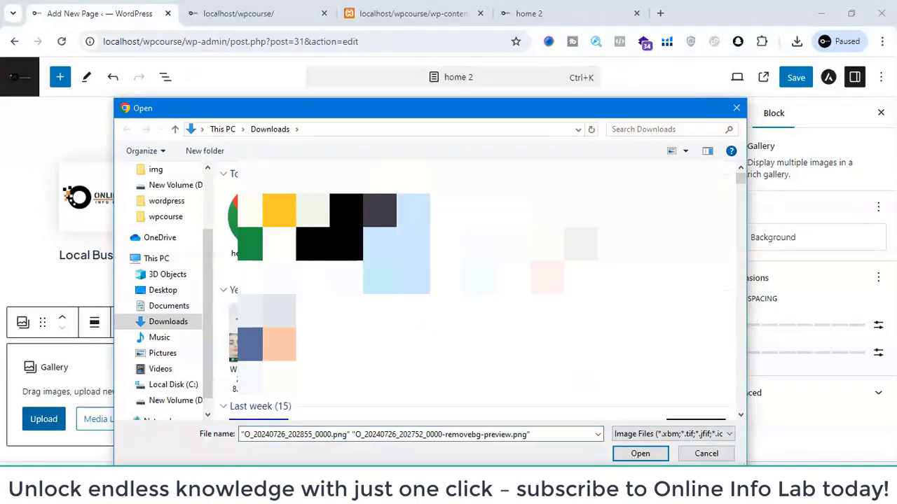
click(639, 453)
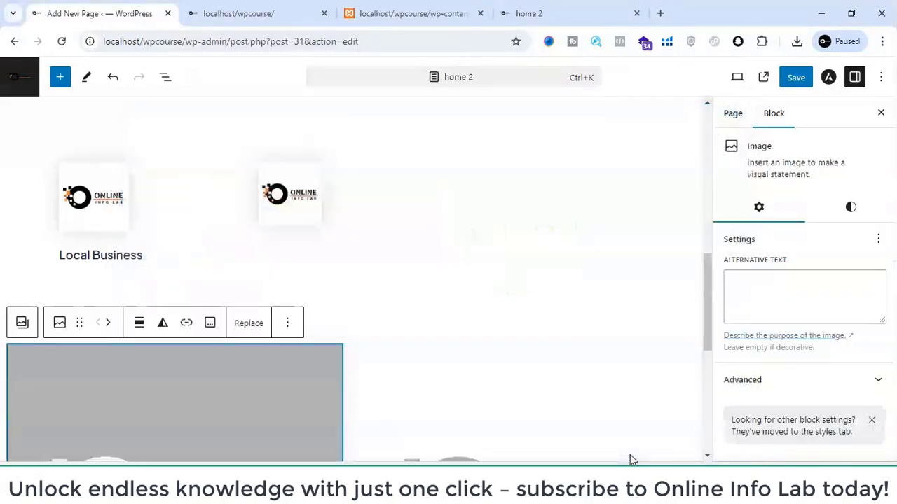
scroll(458, 430, down, 5)
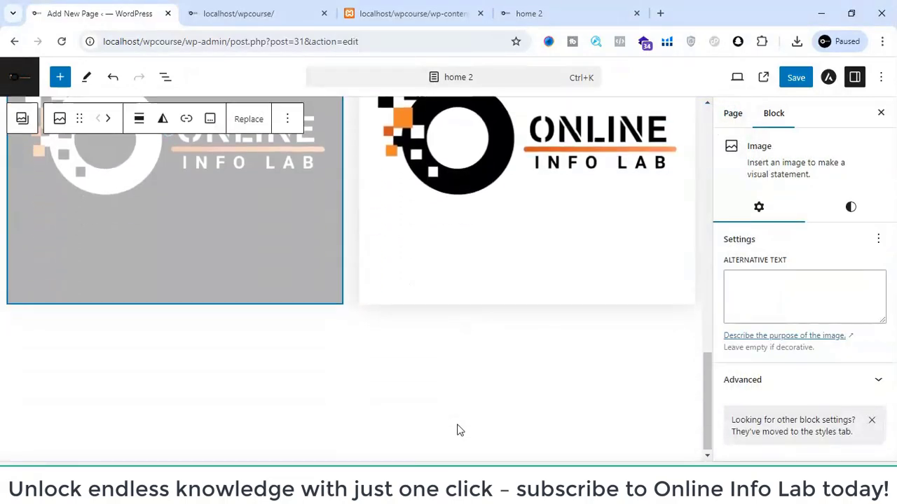
scroll(460, 431, up, 2)
scroll(457, 431, down, 1)
scroll(456, 428, up, 3)
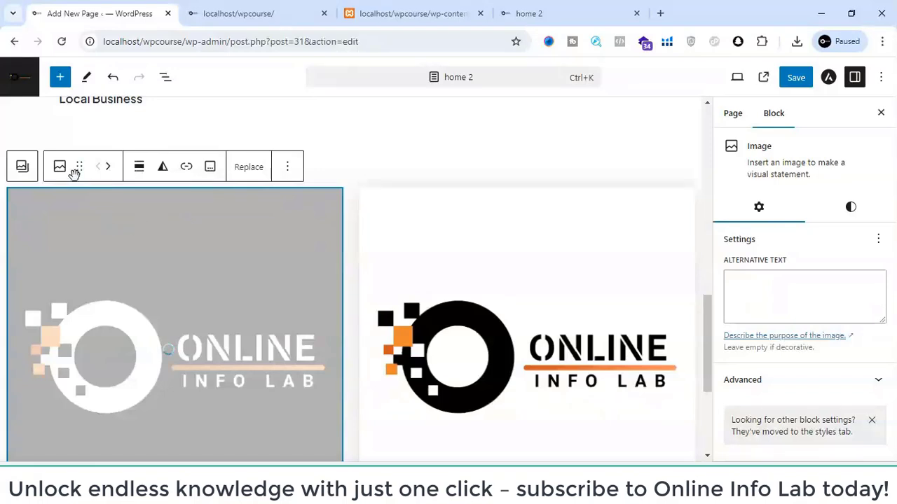
- Examine the gallery block's options for adding images, captioning, alignment and further block actions
click(23, 168)
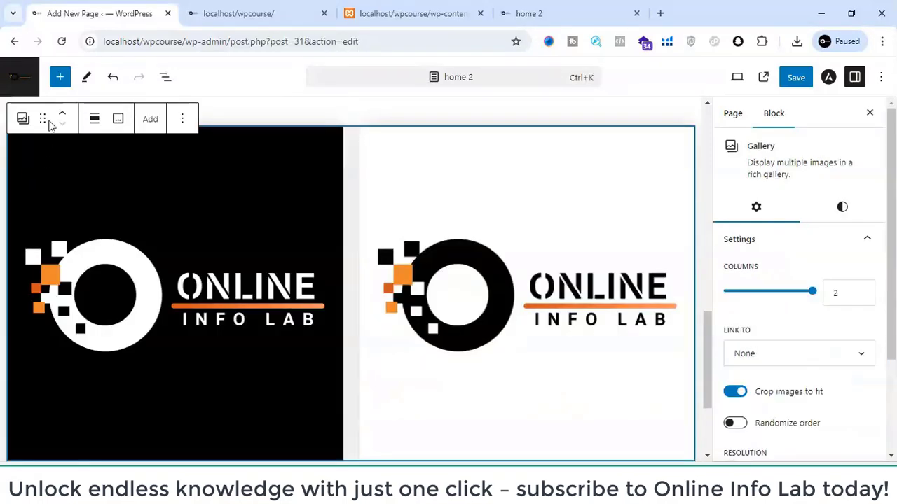
click(150, 121)
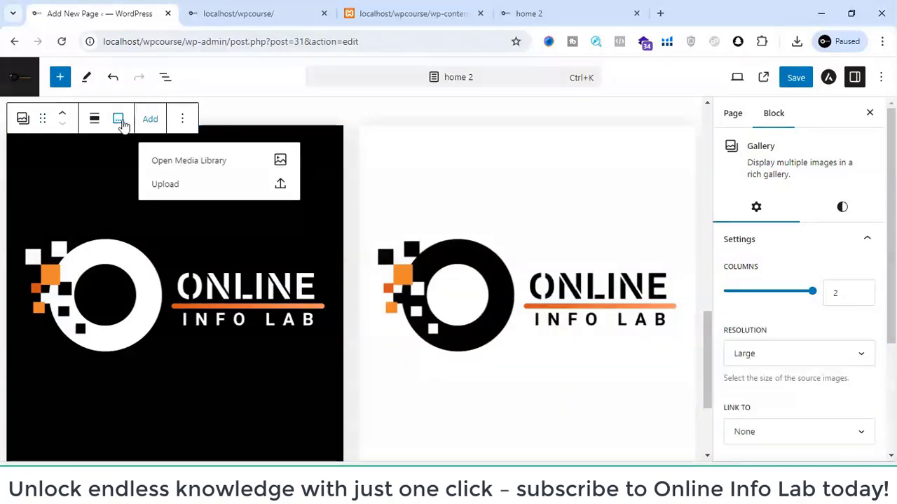
click(118, 120)
scroll(227, 191, up, 2)
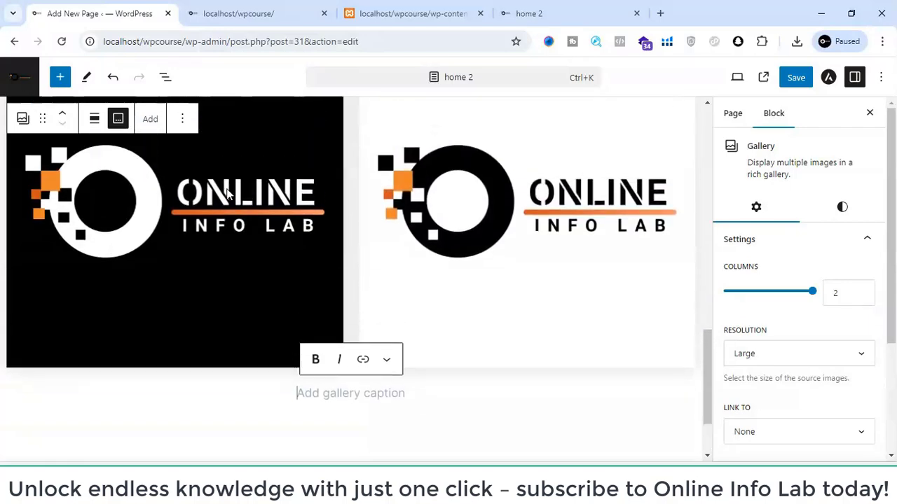
click(94, 119)
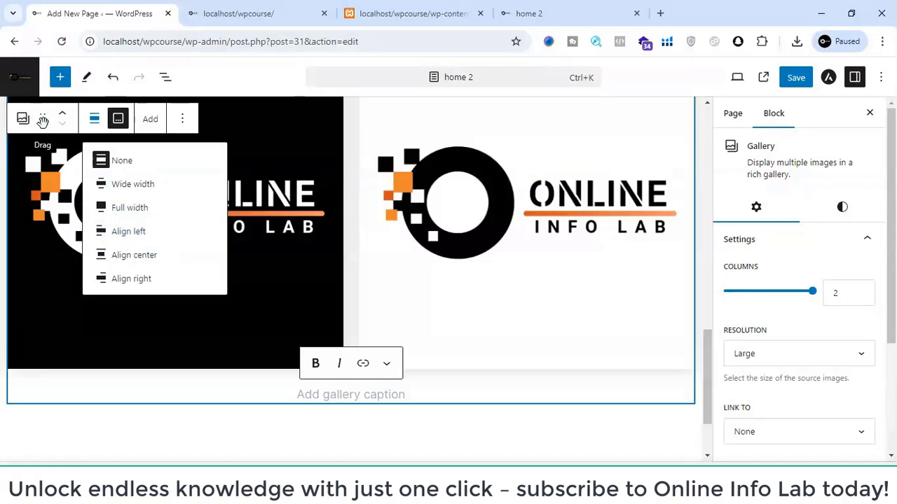
click(181, 121)
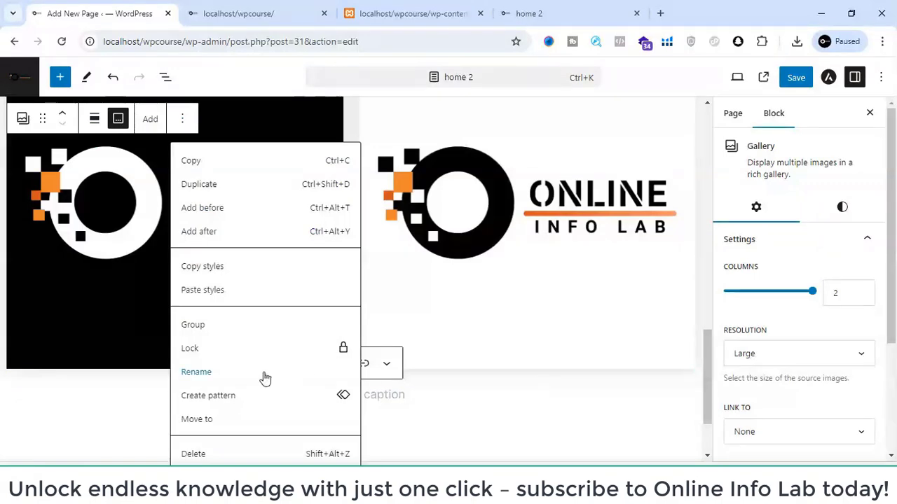
click(172, 394)
scroll(346, 409, down, 1)
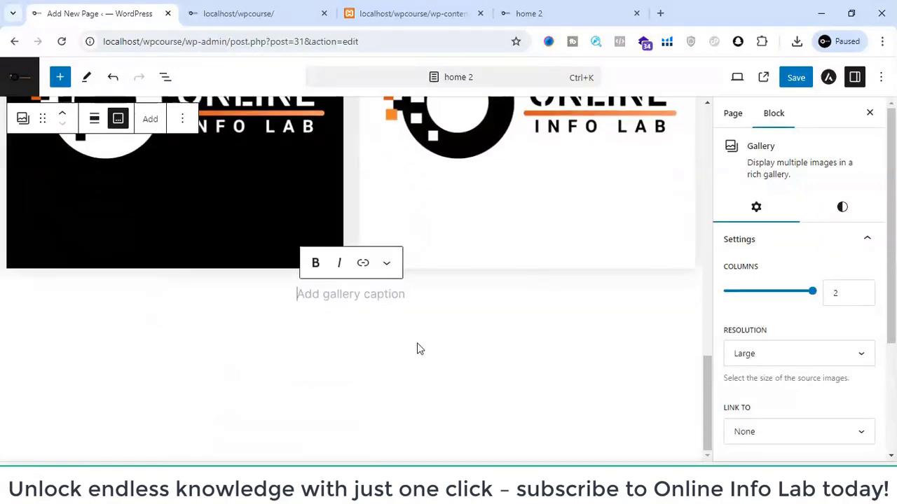
- Search for "you" and insert a YouTube embed block below the gallery
click(416, 348)
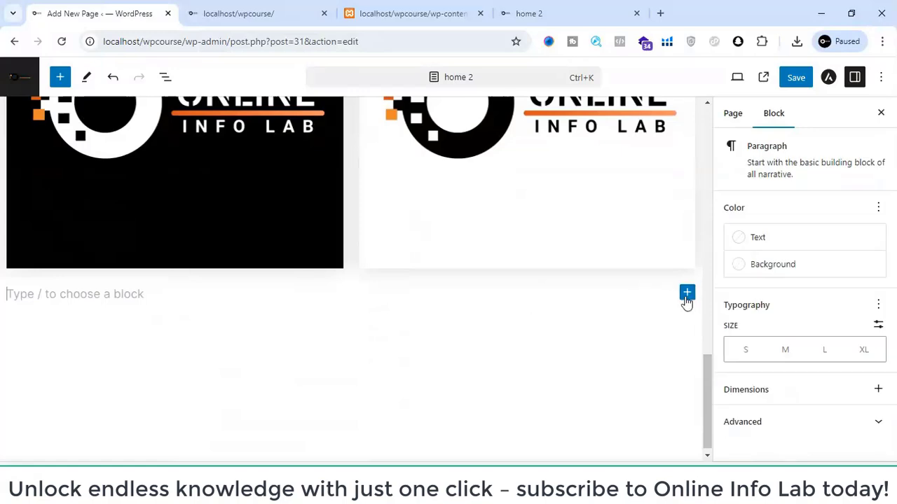
click(687, 293)
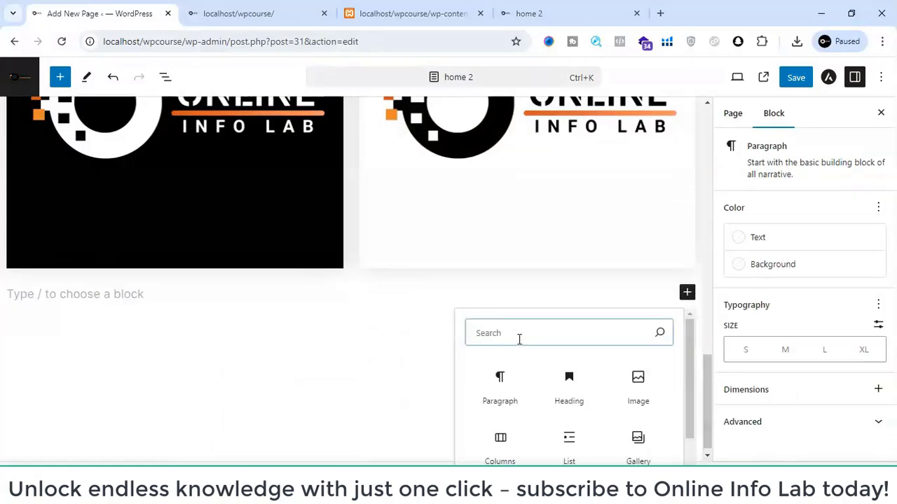
text(you)
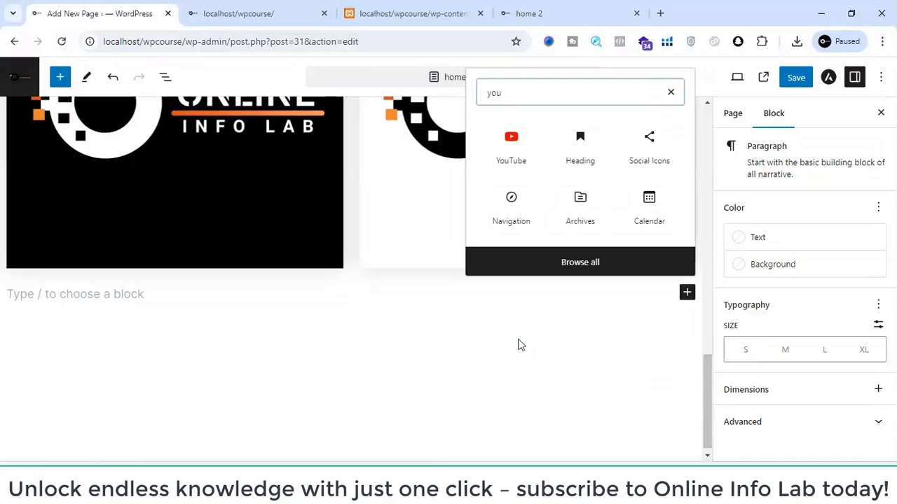
click(499, 171)
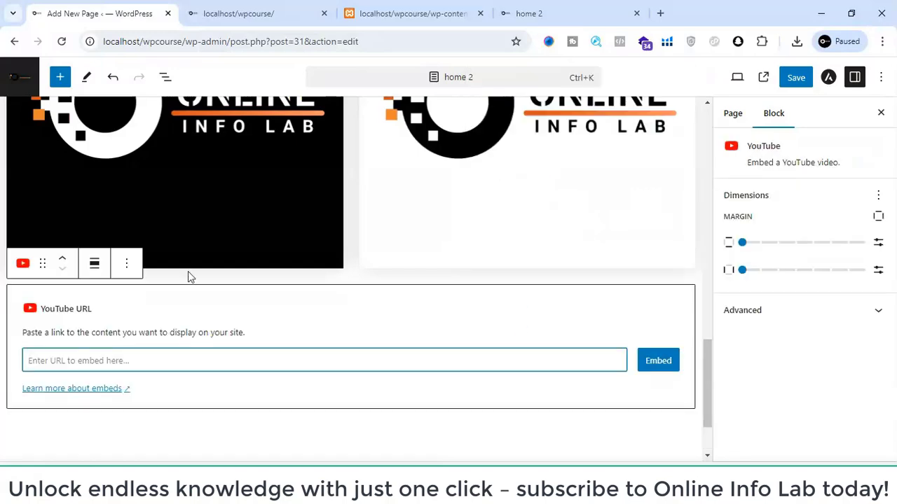
- Delete the YouTube embed block below the gallery
click(133, 265)
scroll(168, 403, down, 2)
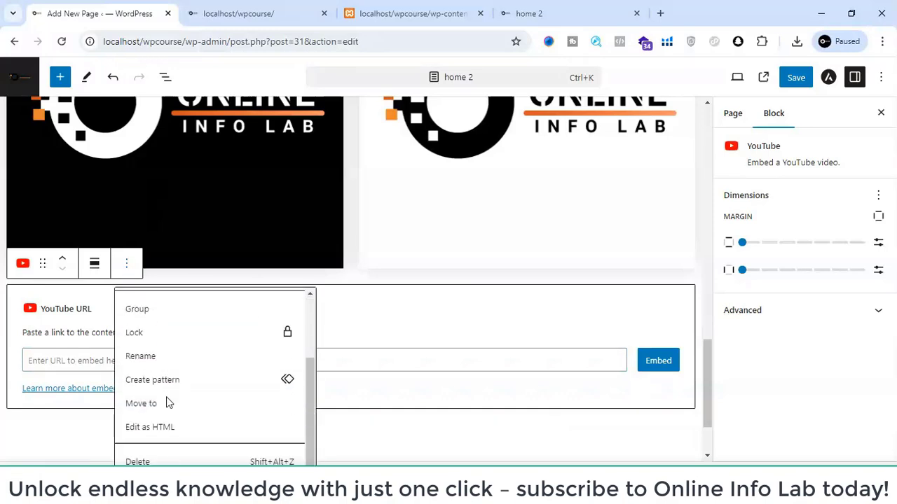
click(140, 462)
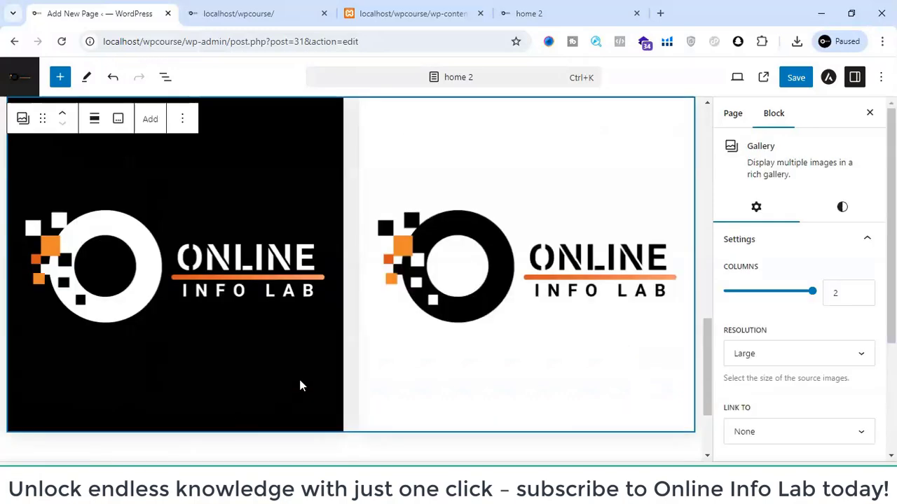
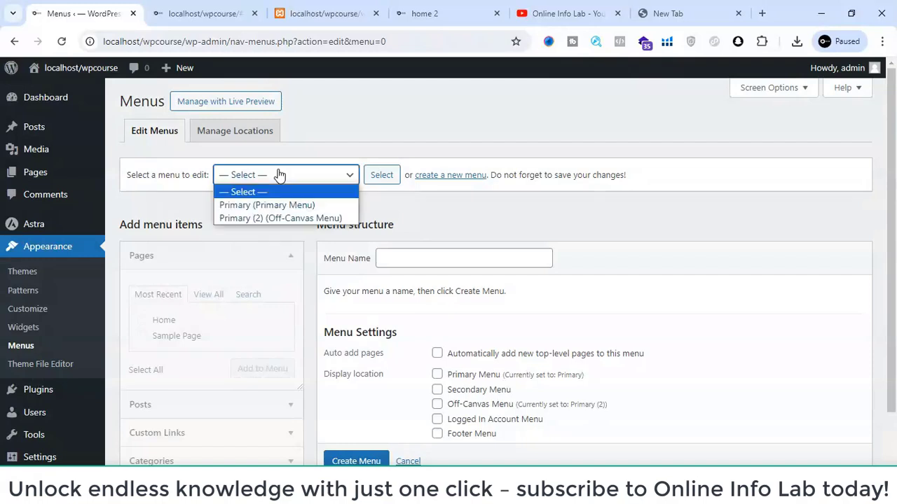
- Create a new navigation menu named Footer
click(425, 261)
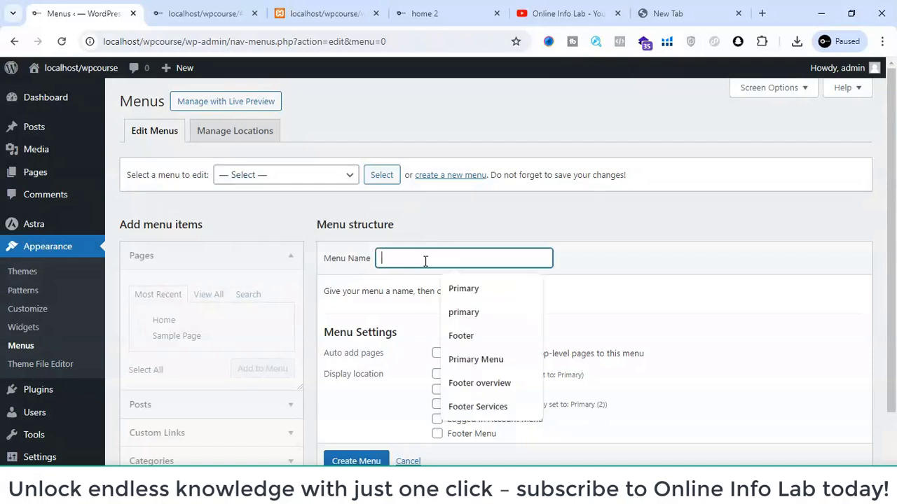
text(footer)
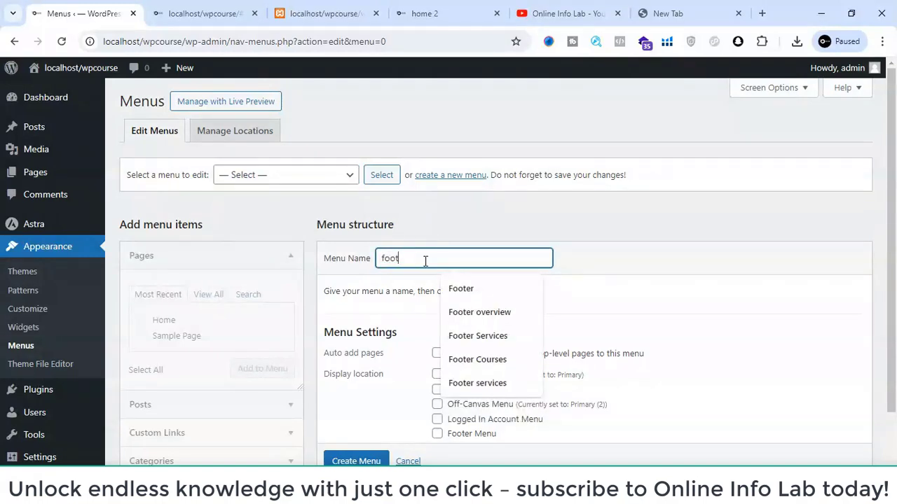
click(470, 290)
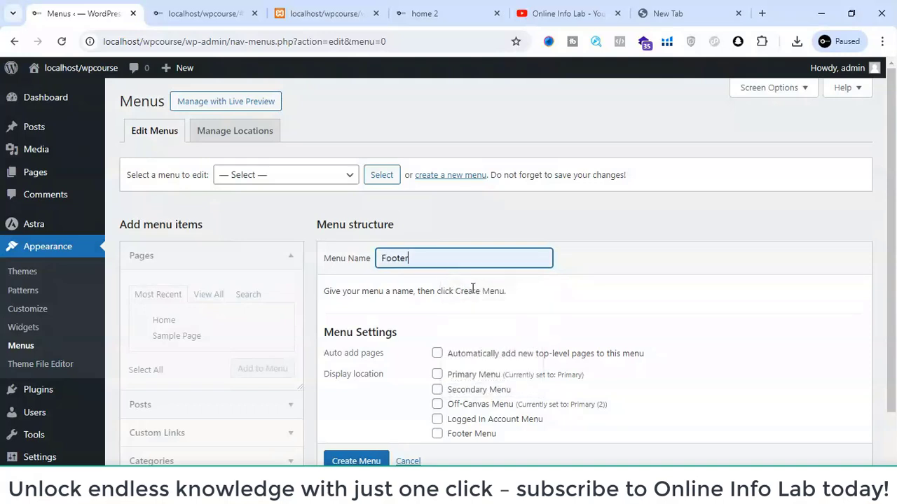
scroll(231, 335, down, 1)
scroll(372, 448, down, 1)
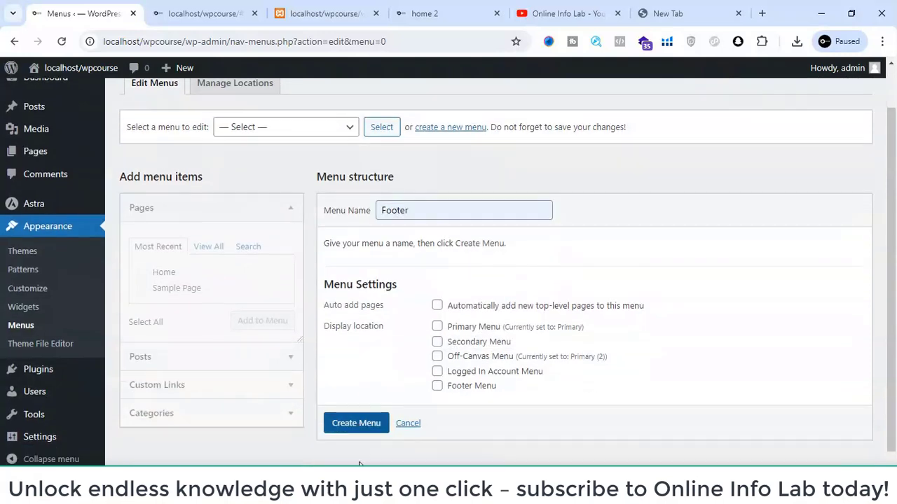
click(358, 427)
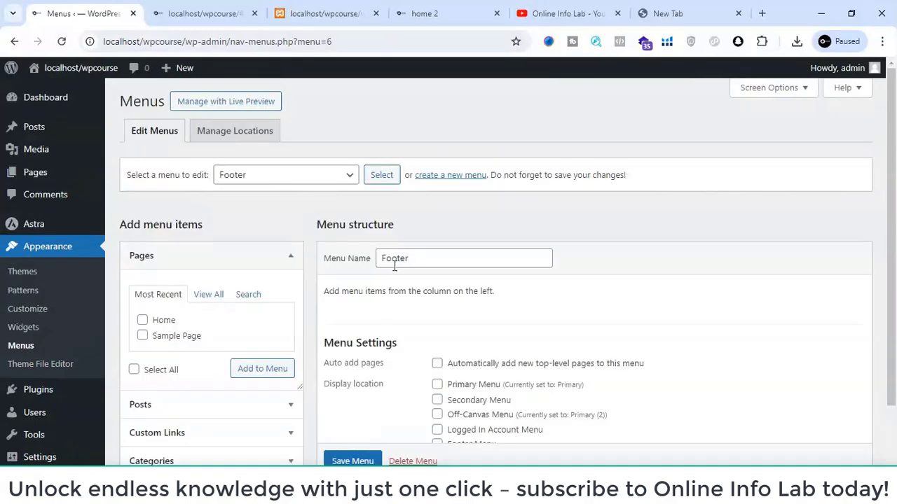
- Add the Home and Sample Page pages to the Footer menu
click(142, 336)
click(142, 319)
click(273, 373)
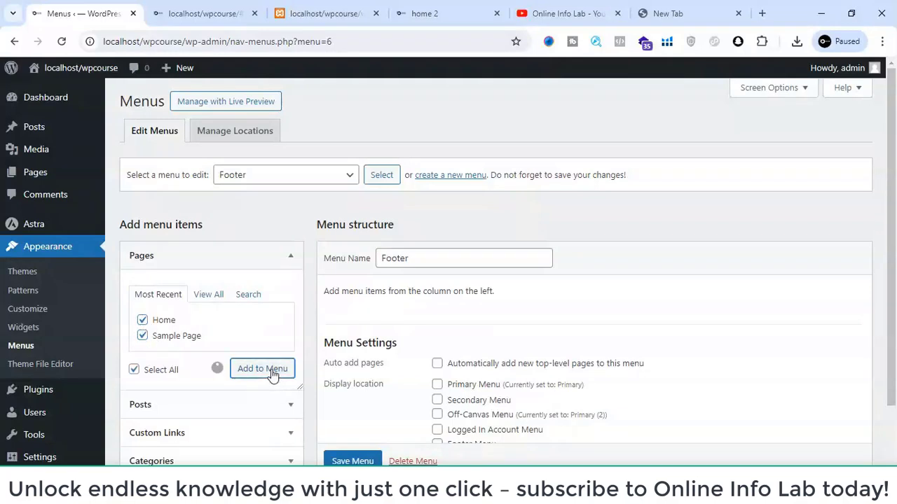
scroll(403, 329, down, 1)
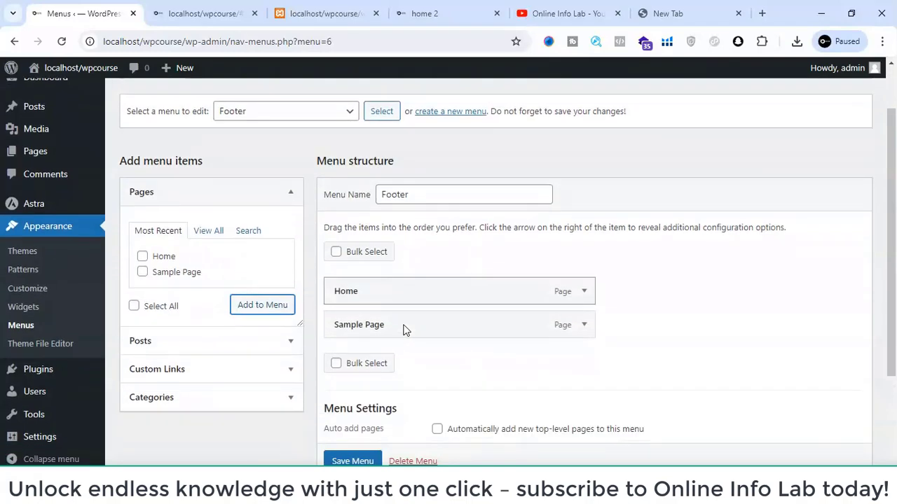
scroll(403, 329, up, 1)
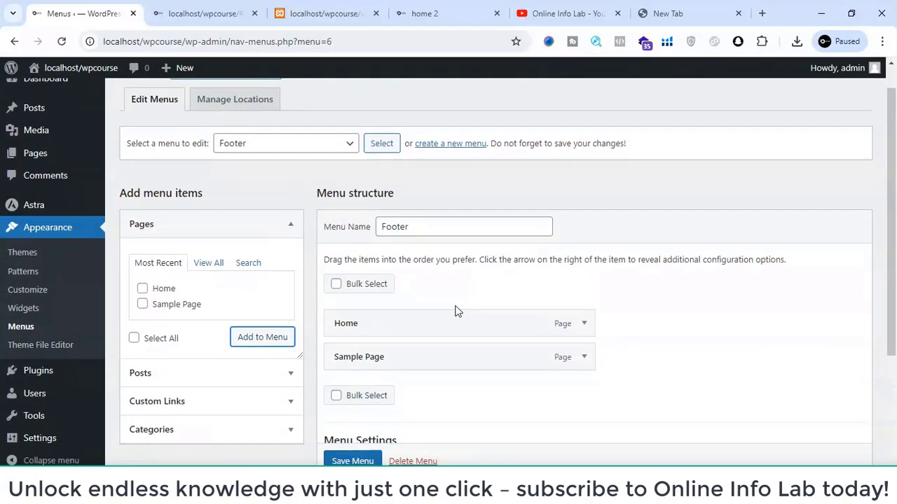
- Assign the menu to the Footer Menu display location and save it
scroll(456, 310, down, 3)
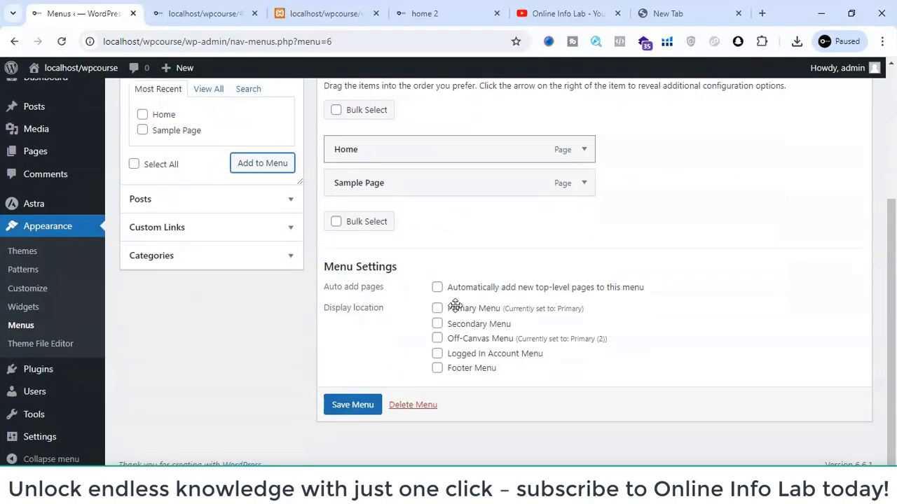
click(437, 369)
click(336, 406)
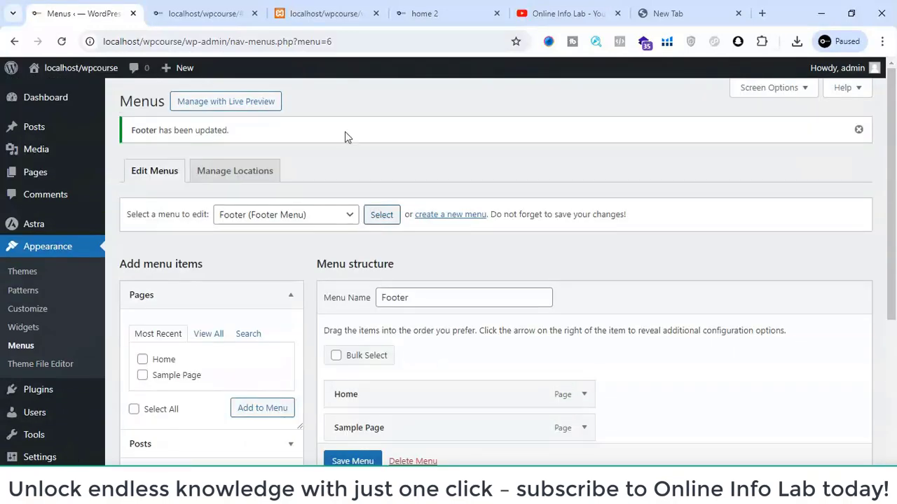
- Check the menu links in the footer of the site's front page
click(172, 13)
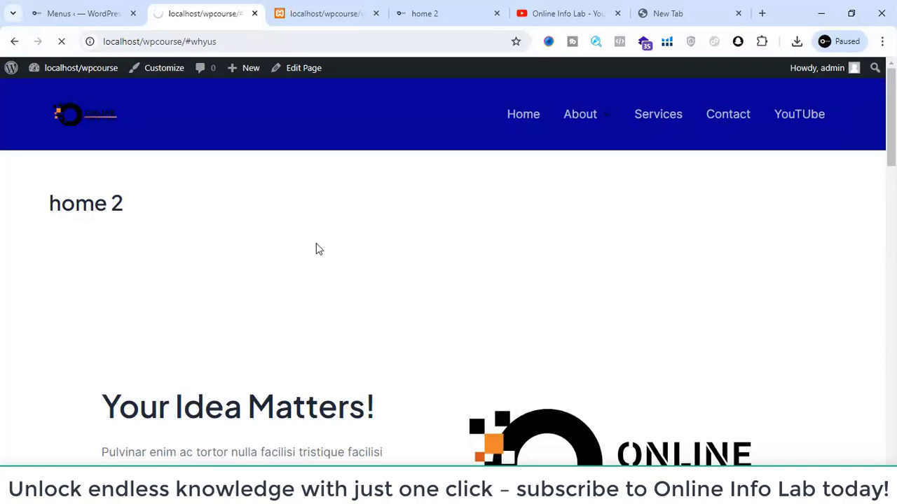
scroll(344, 263, down, 15)
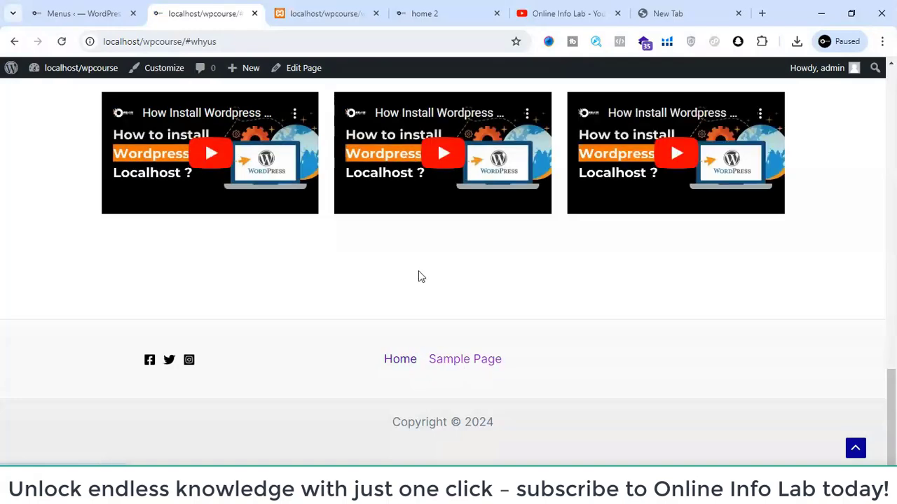
click(84, 13)
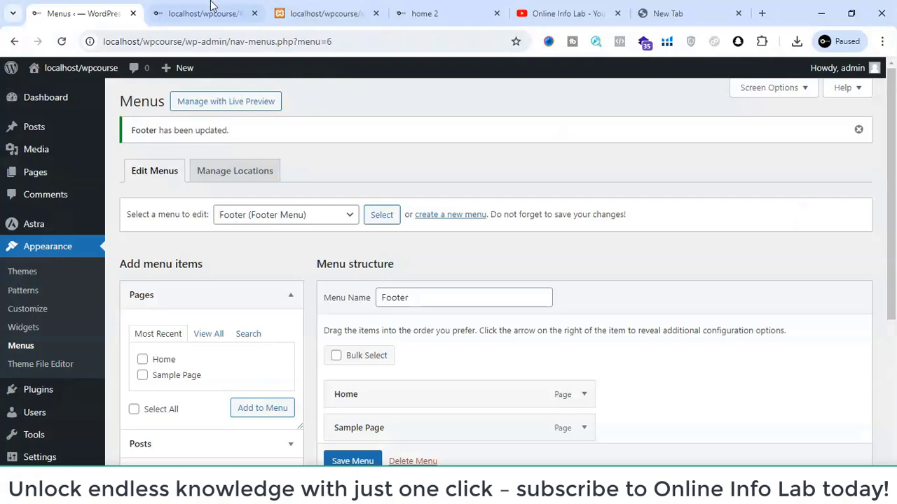
- Preview the front page in the browser's device emulation as an iPhone 14 Pro Max at 75% zoom
click(206, 12)
scroll(521, 212, up, 10)
scroll(520, 212, up, 5)
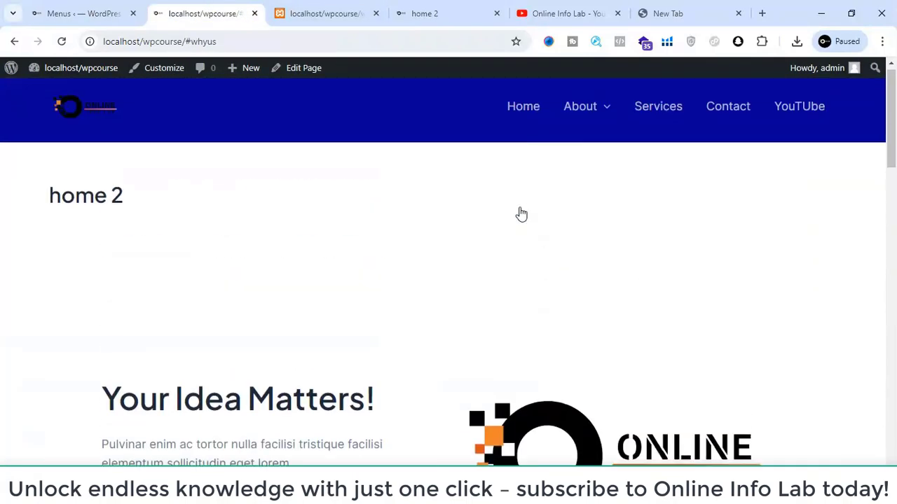
scroll(521, 214, up, 1)
key(ctrl+shift+i)
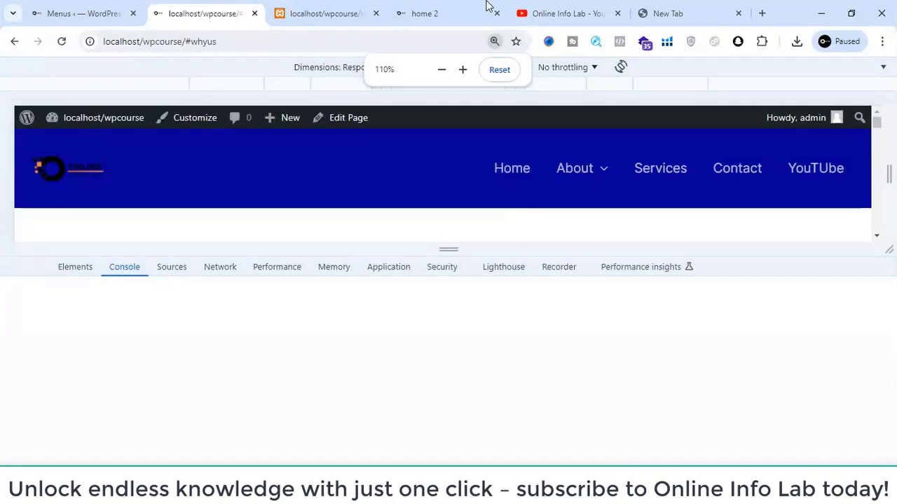
click(501, 71)
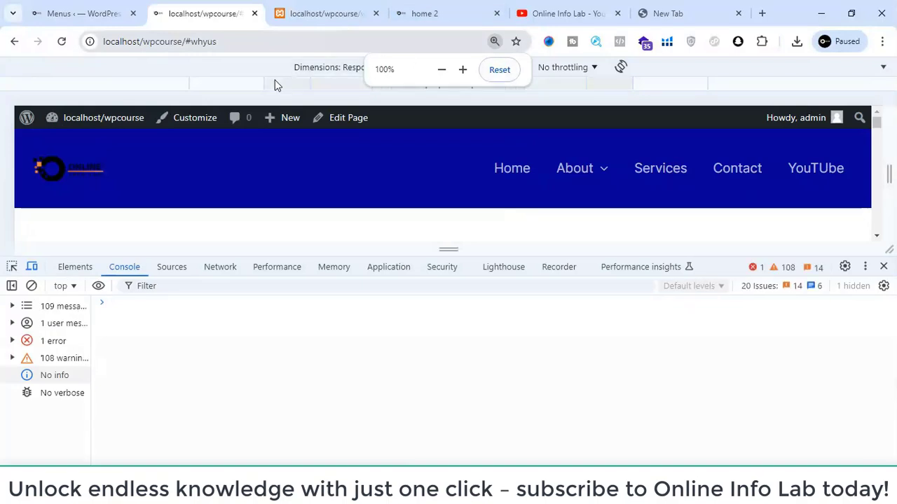
click(529, 69)
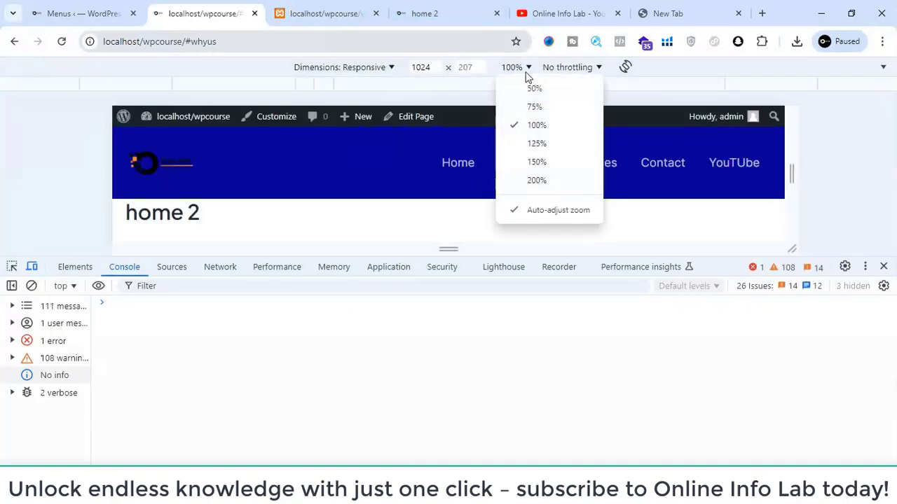
click(355, 68)
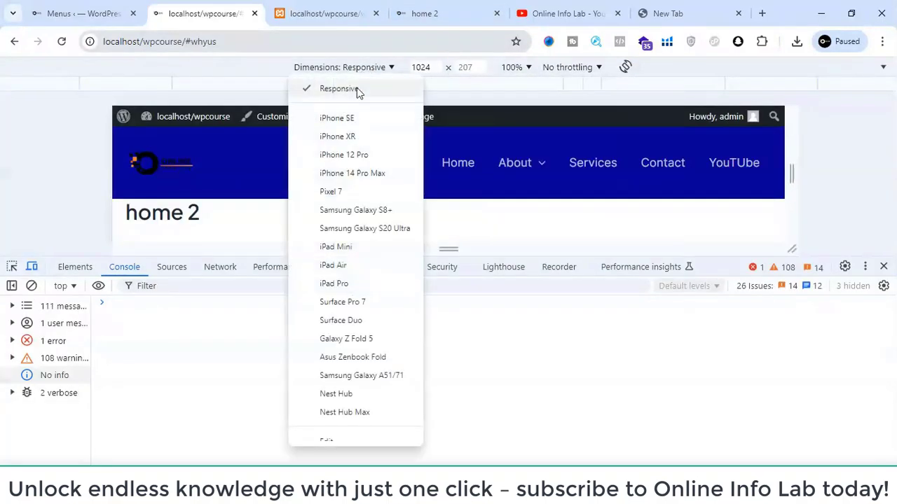
click(336, 174)
click(513, 70)
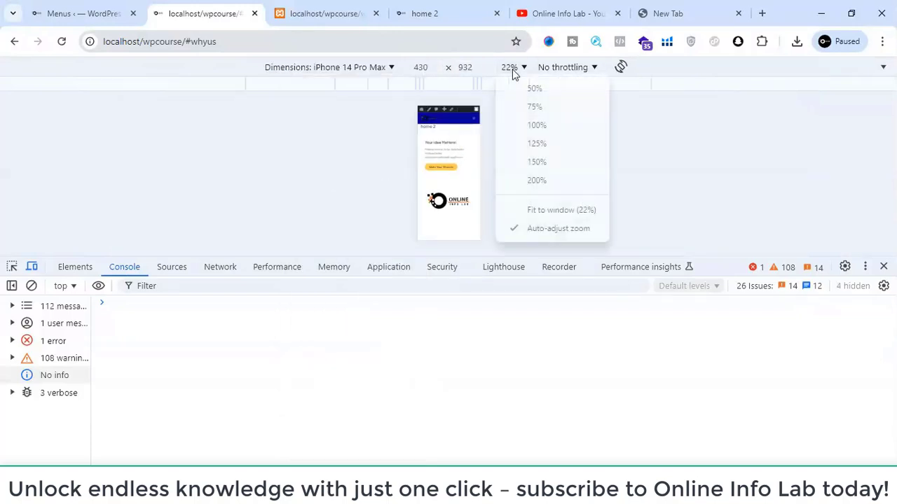
click(526, 113)
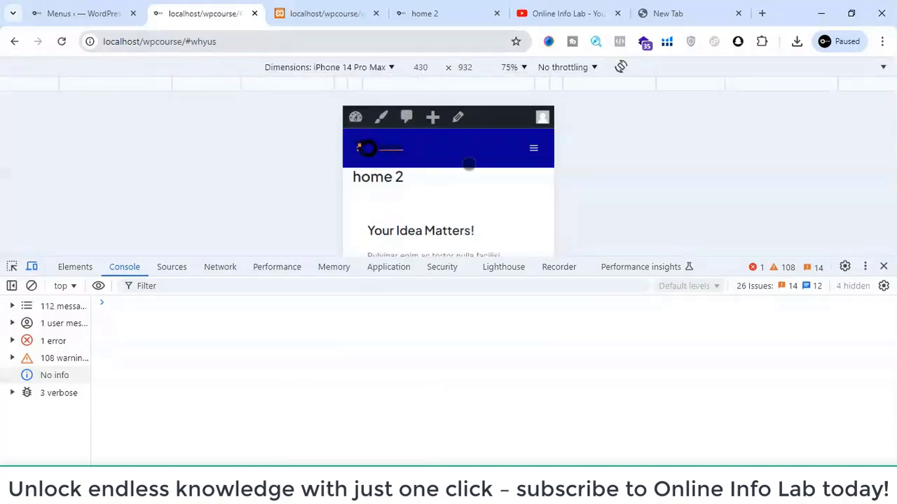
- Expand the mobile header menu in the phone preview and look through its links
click(535, 148)
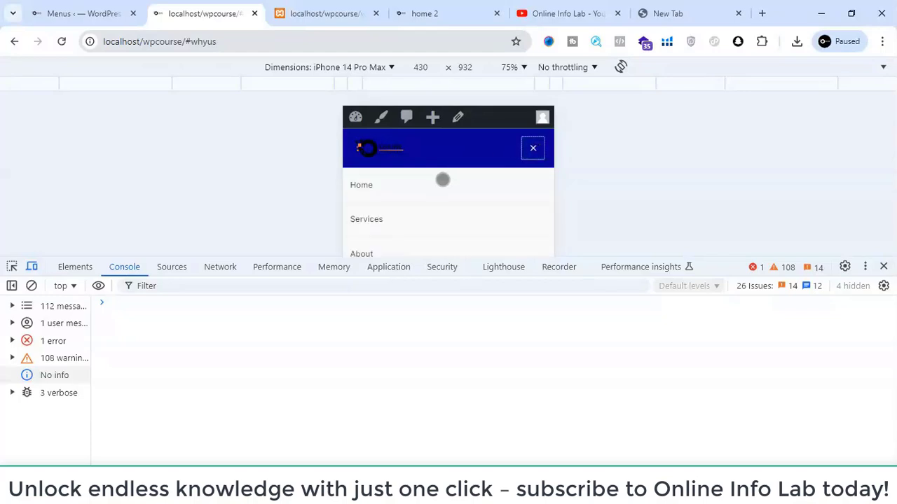
scroll(436, 192, down, 2)
scroll(435, 192, down, 1)
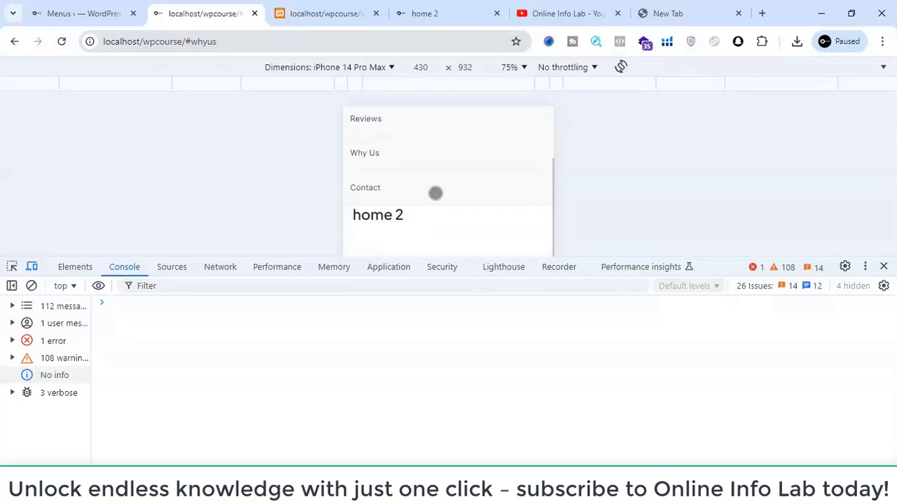
scroll(435, 192, up, 3)
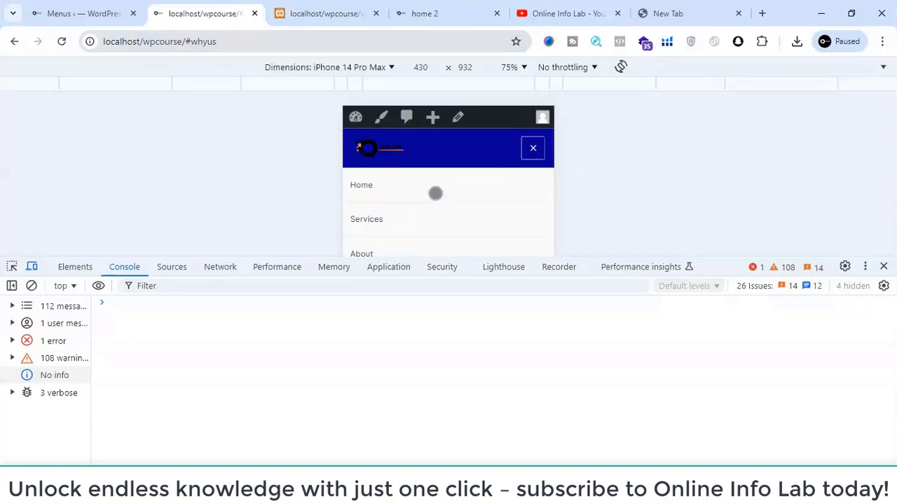
scroll(435, 193, down, 2)
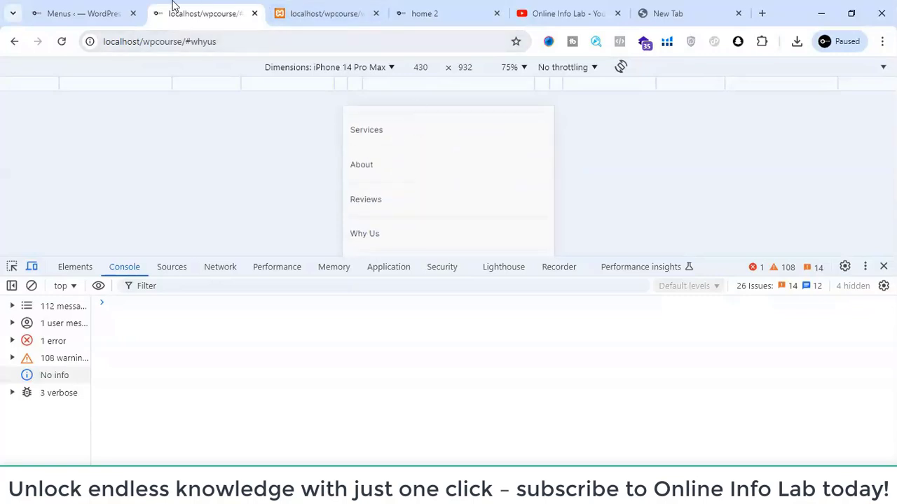
- Load the Primary (2) off-canvas menu for editing and review its items and display location settings
click(84, 13)
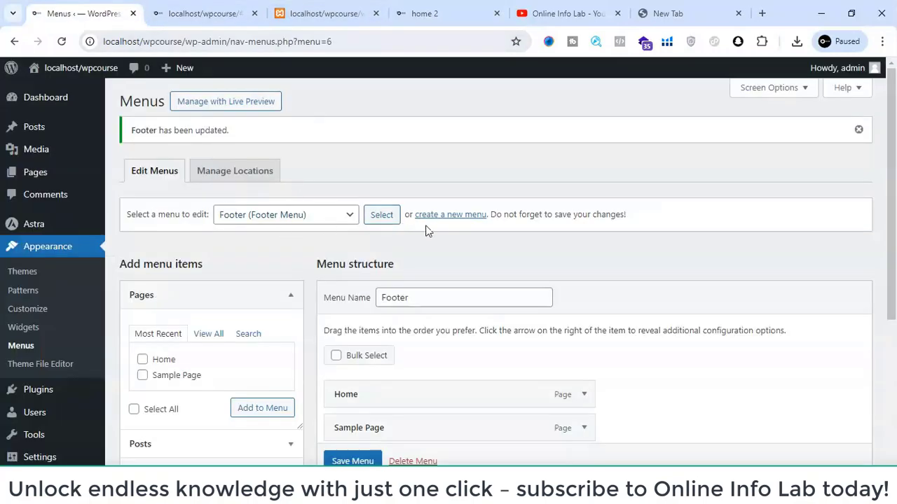
click(316, 220)
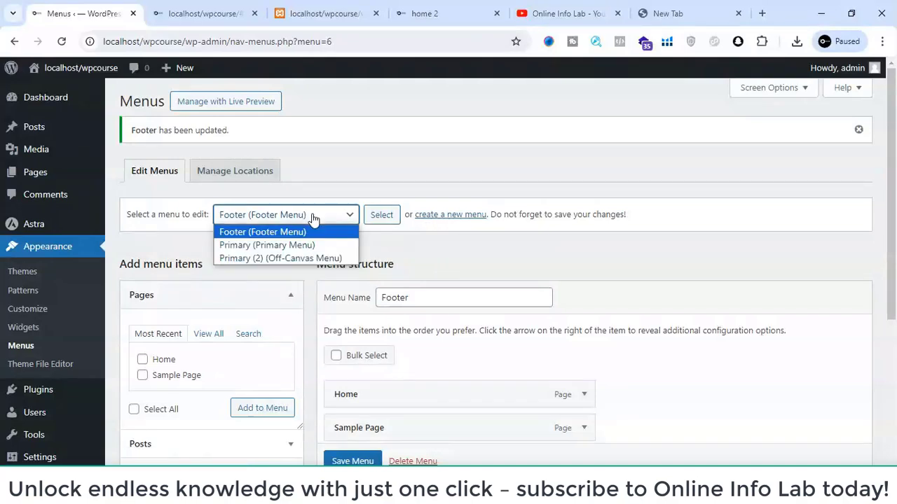
click(292, 256)
click(380, 219)
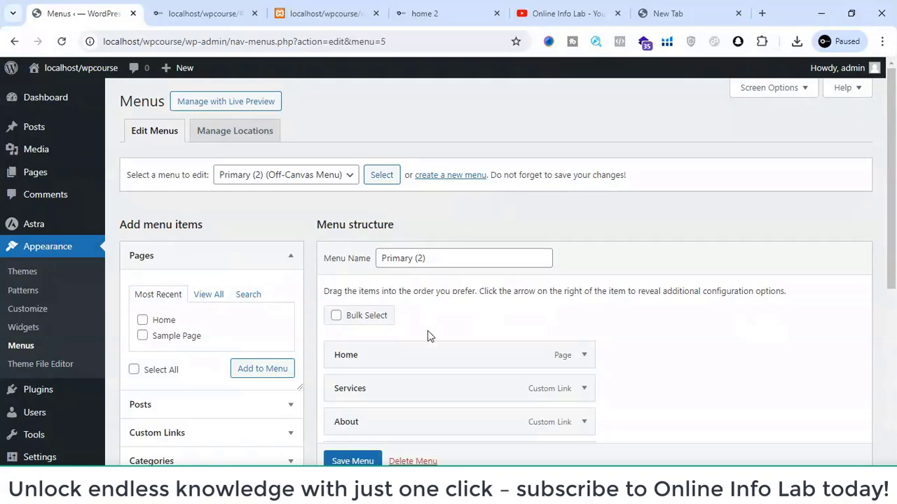
scroll(428, 331, down, 3)
scroll(430, 276, down, 2)
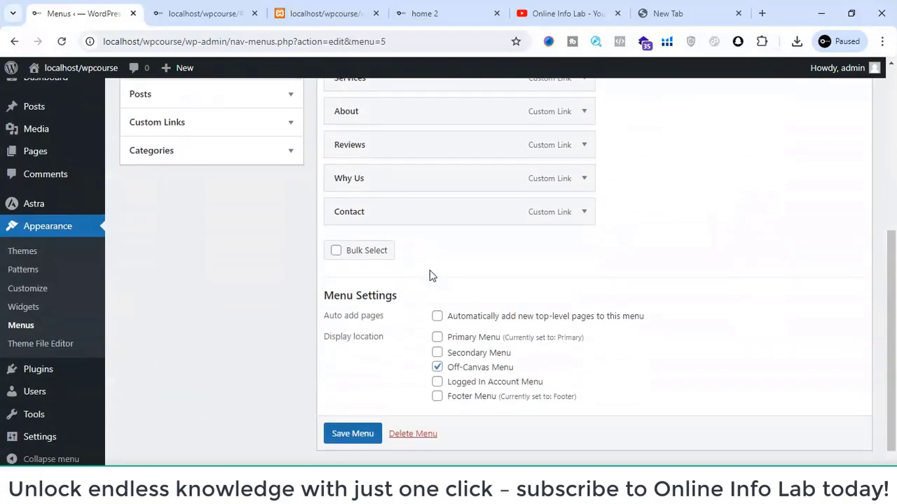
scroll(430, 276, down, 1)
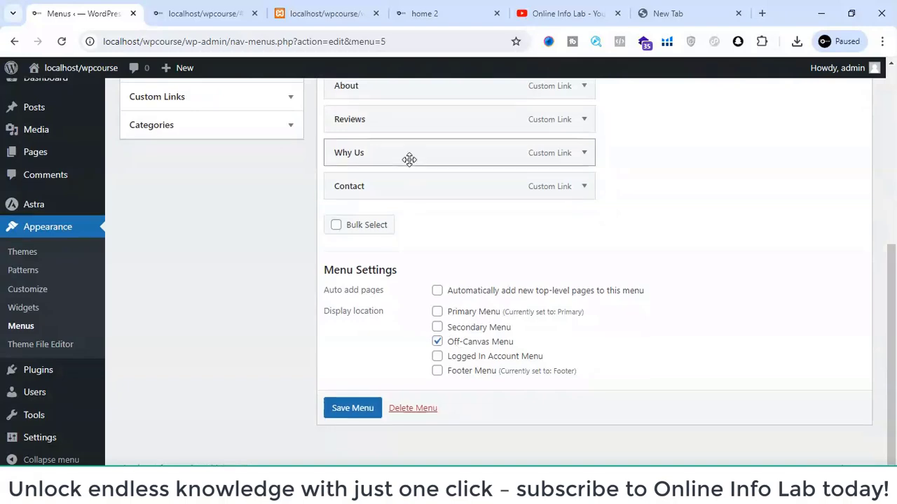
scroll(409, 160, up, 5)
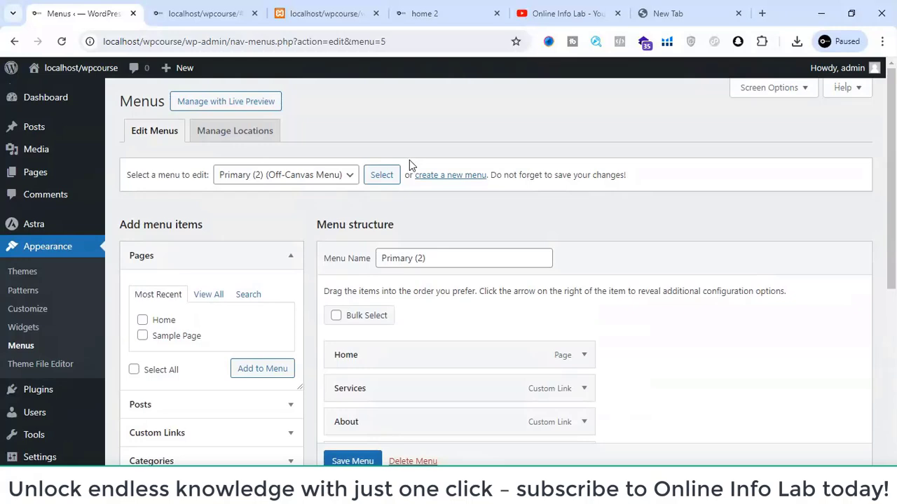
scroll(409, 159, down, 5)
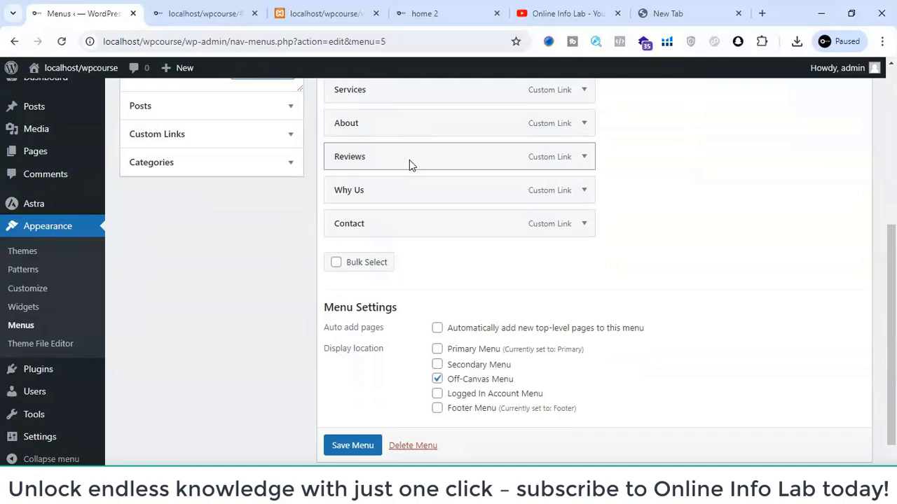
scroll(409, 160, up, 3)
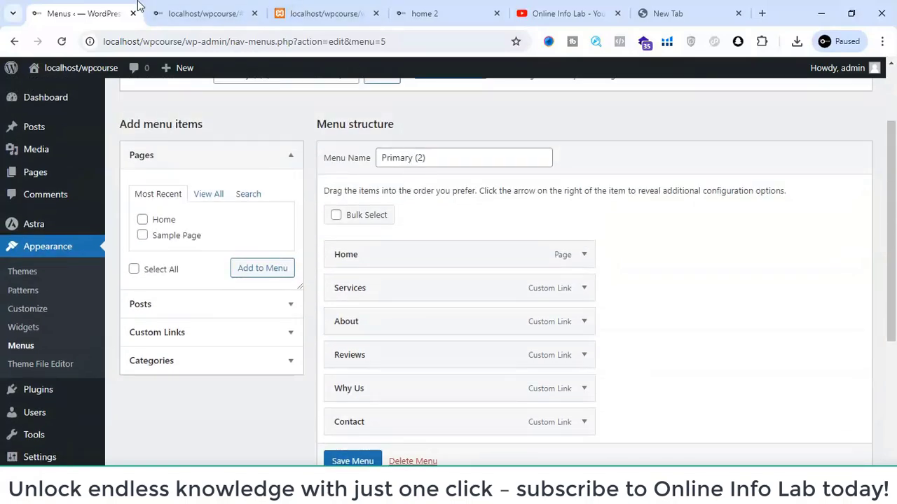
- Close the developer tools on the front page and return to the Menus admin page
click(197, 8)
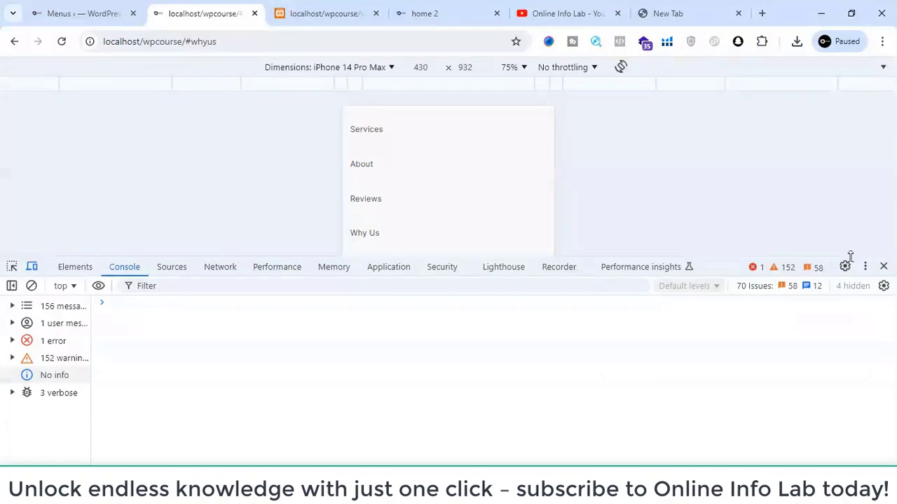
click(883, 267)
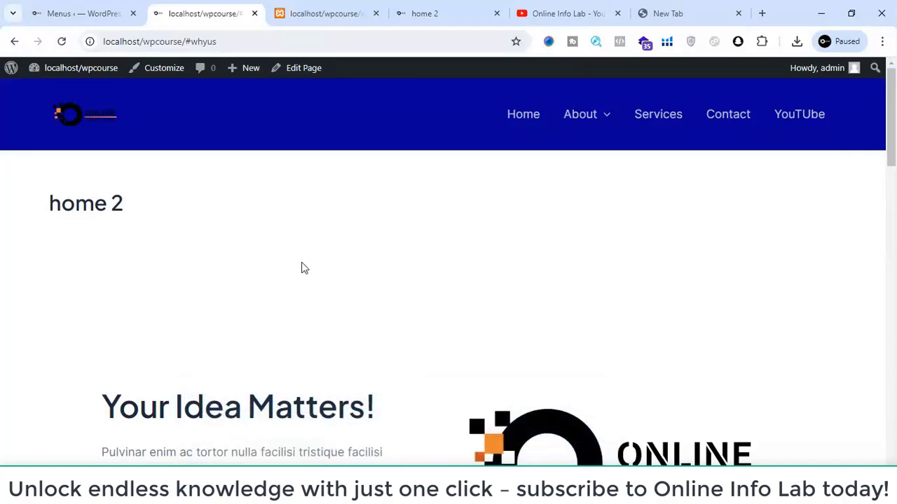
click(98, 7)
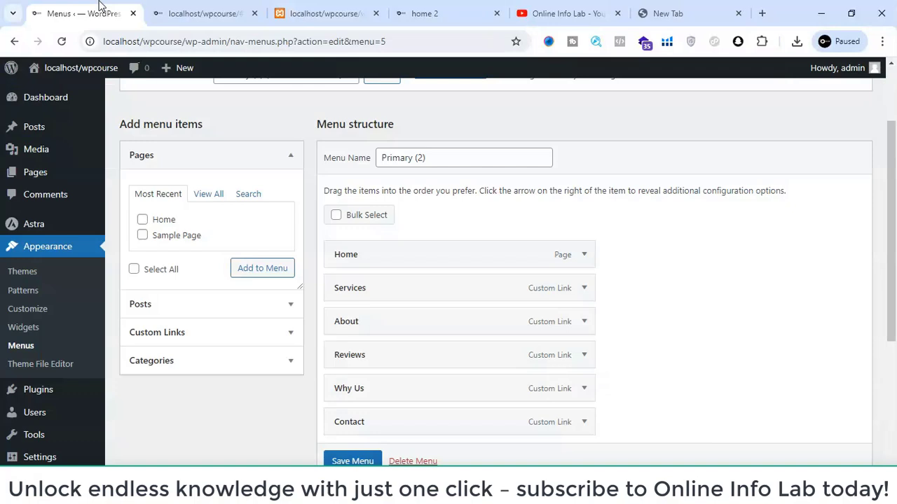
- Create a new page titled Blog and publish it with public visibility
mouse_move(28, 132)
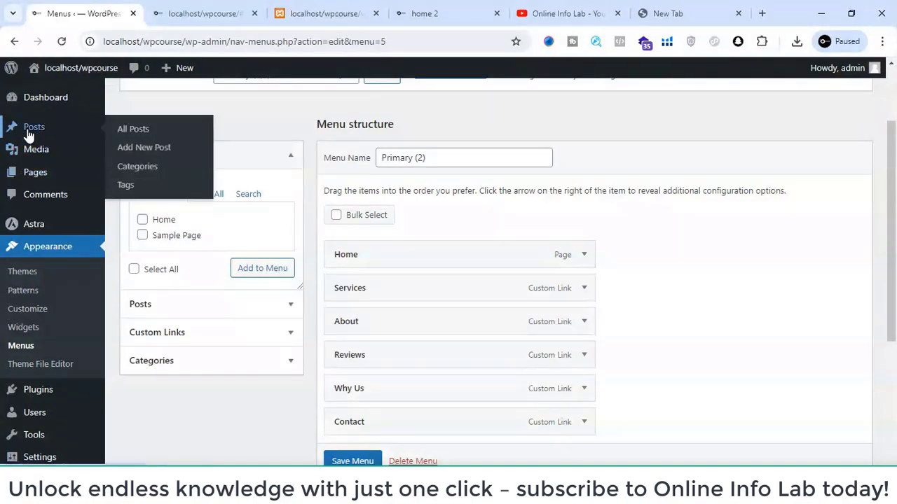
mouse_move(70, 175)
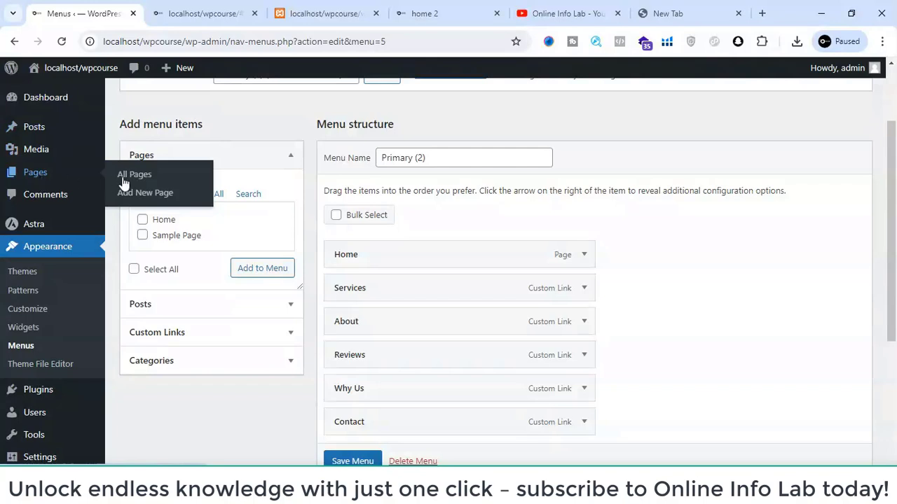
click(149, 196)
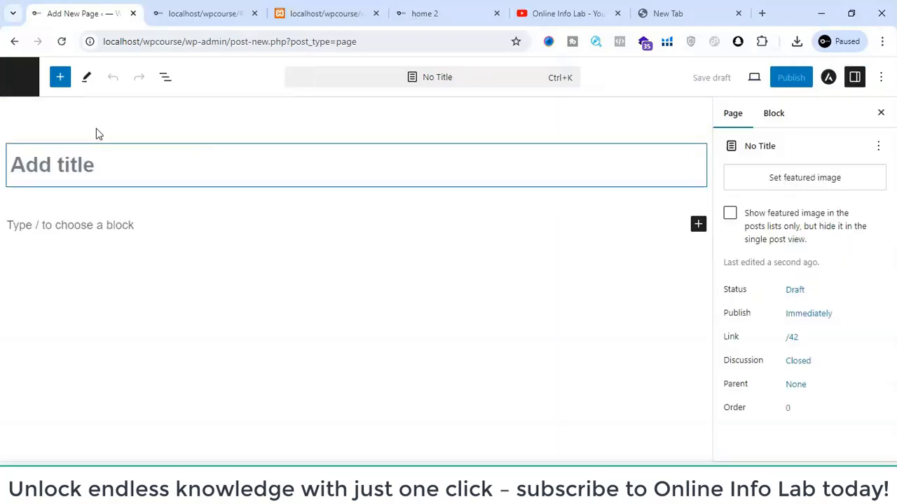
click(64, 183)
text(Bl)
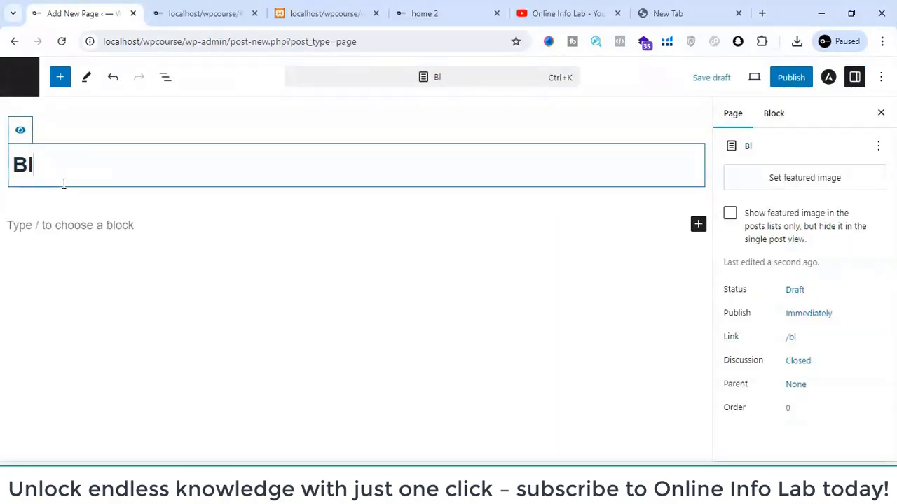
text(og)
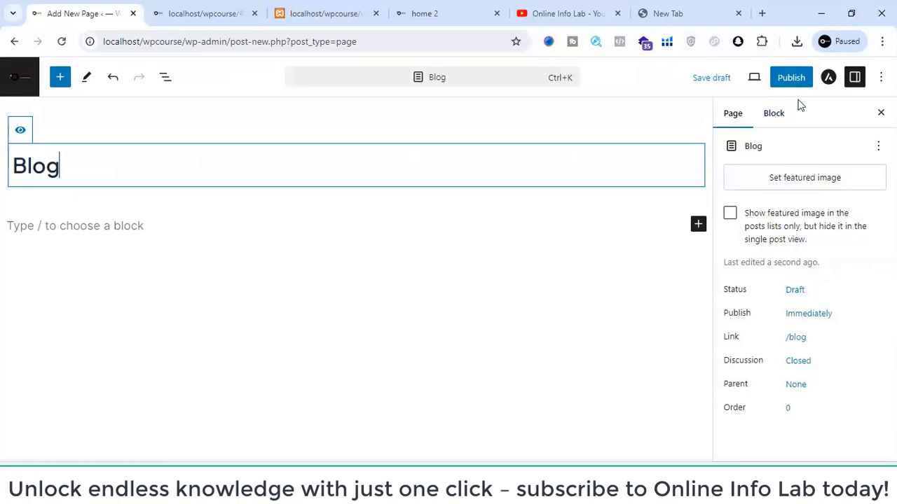
click(794, 80)
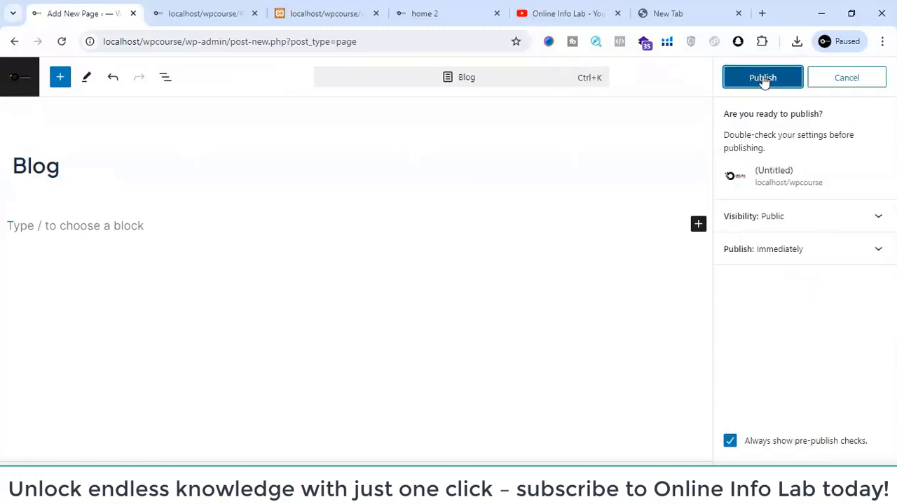
click(763, 79)
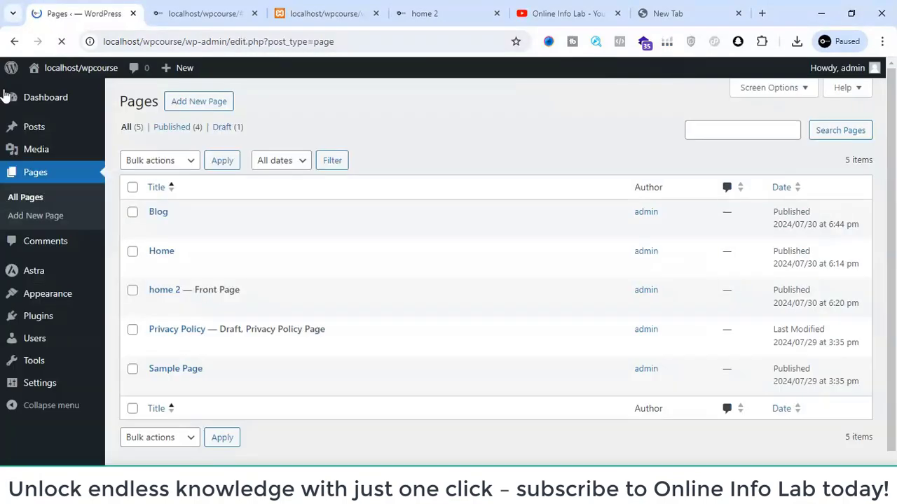
- In the site's Reading settings, assign Blog as the posts page and save the changes
mouse_move(65, 268)
scroll(65, 268, down, 1)
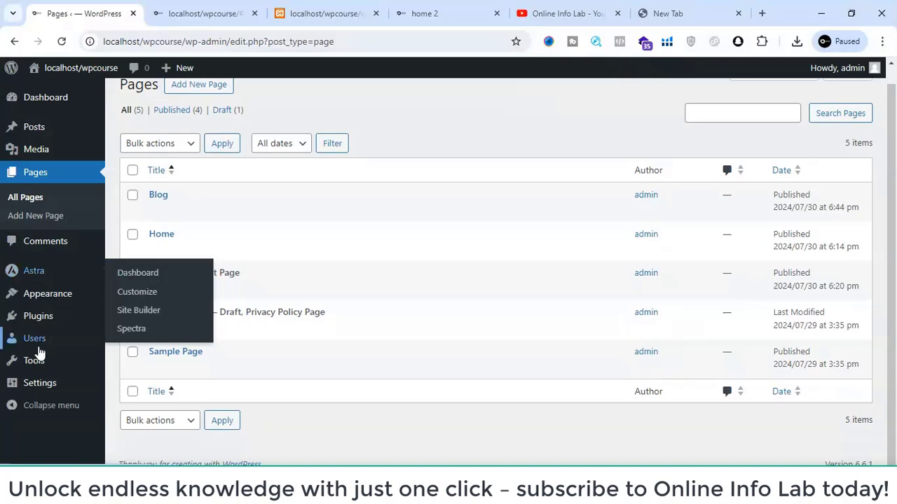
mouse_move(56, 386)
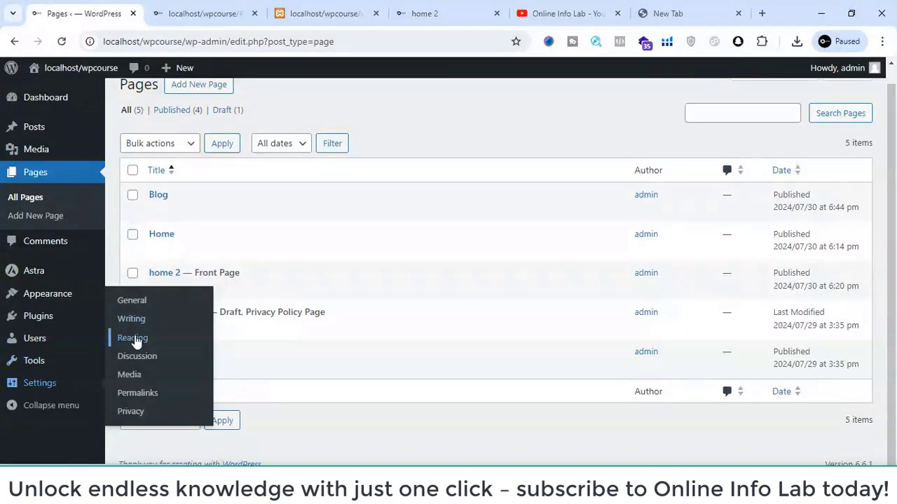
click(136, 339)
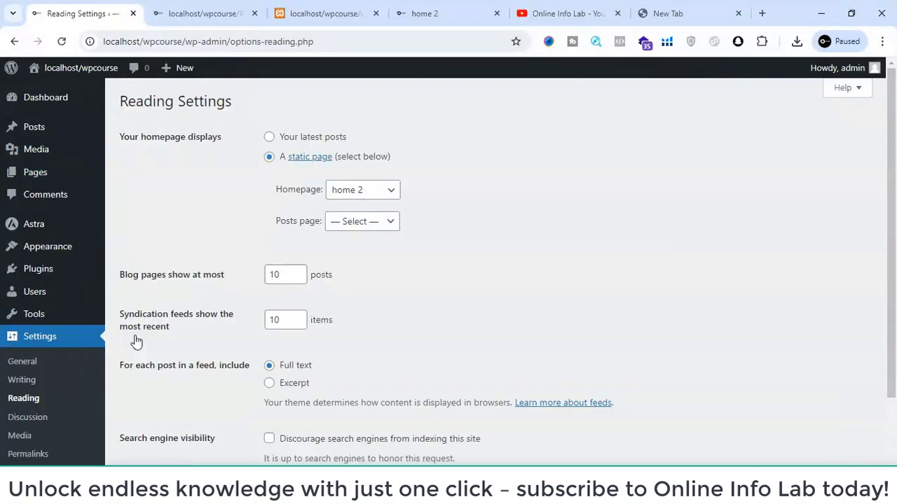
click(359, 223)
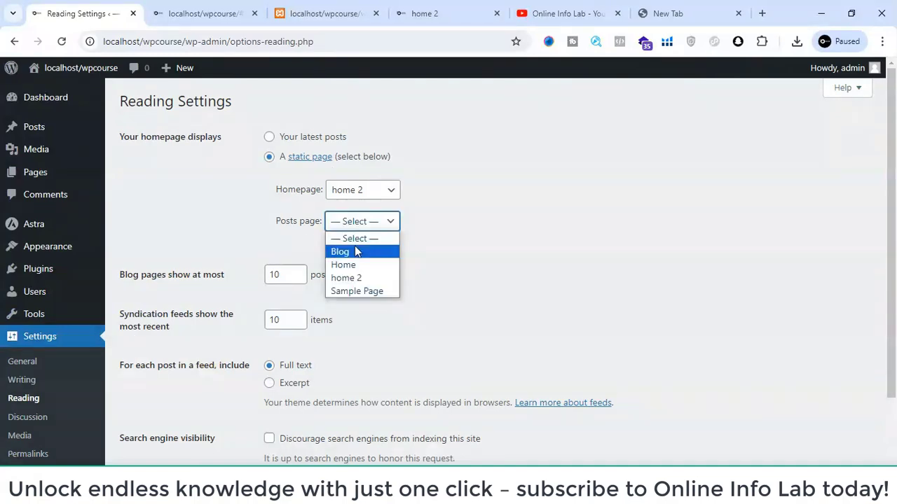
click(356, 251)
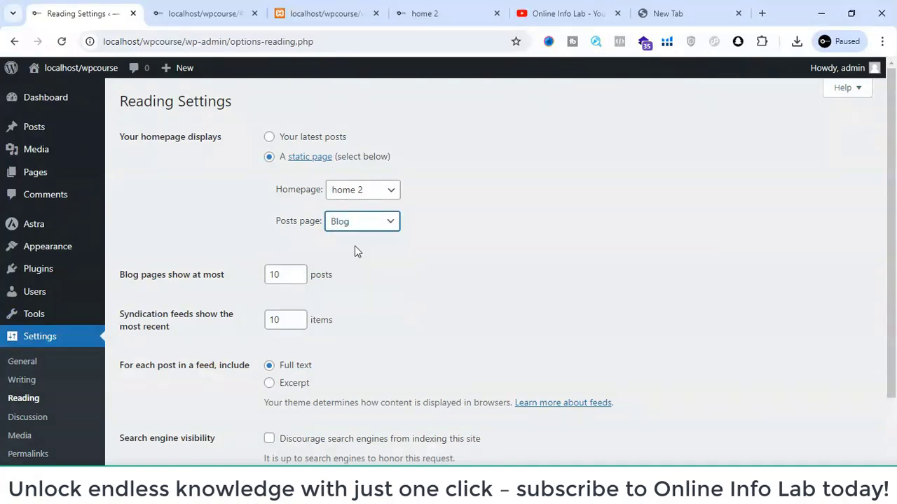
scroll(354, 252, down, 3)
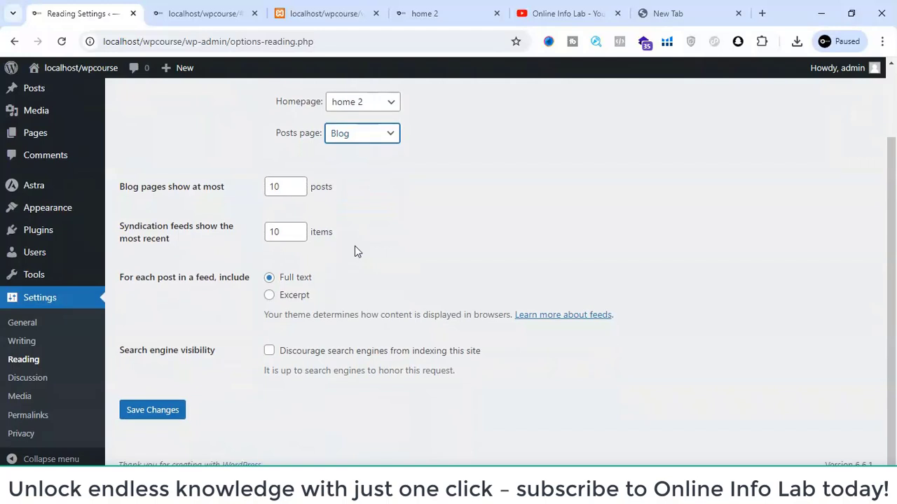
click(153, 411)
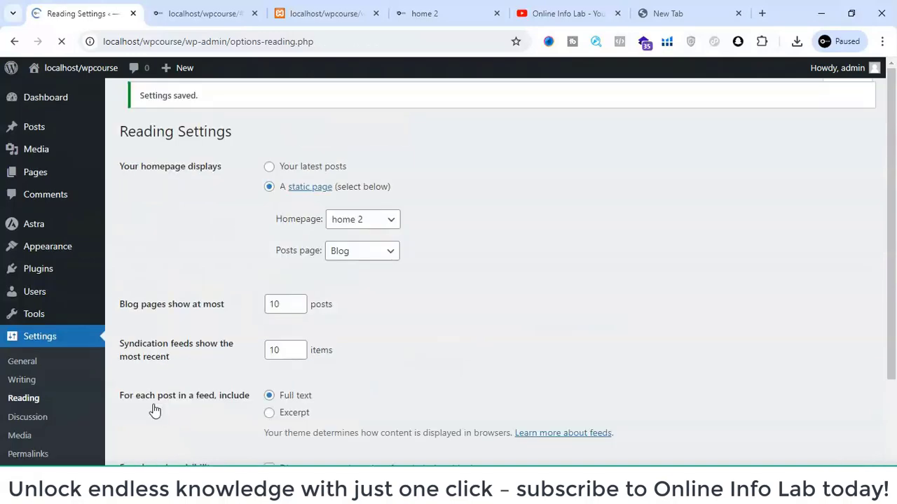
scroll(154, 411, down, 2)
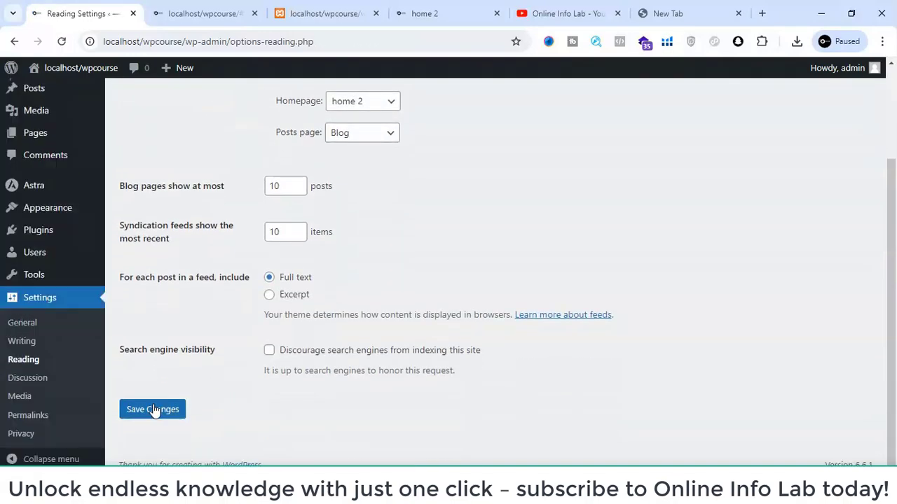
scroll(154, 411, up, 2)
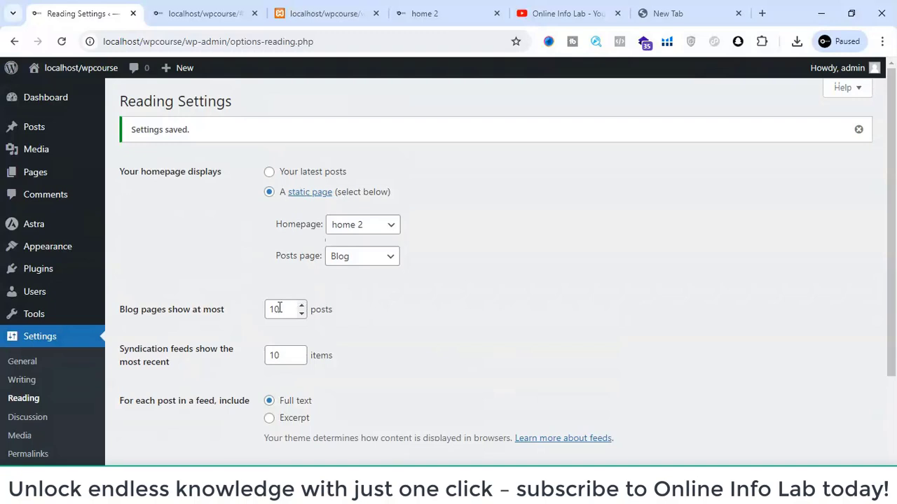
double_click(280, 309)
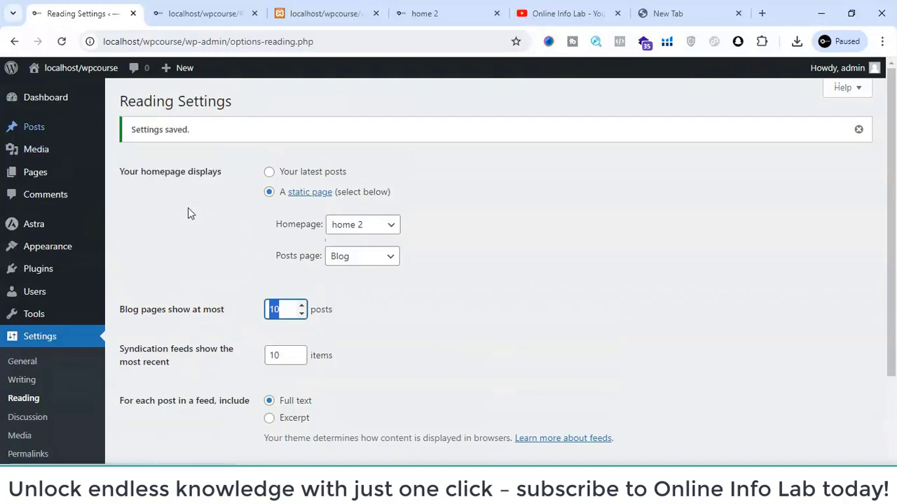
mouse_move(67, 184)
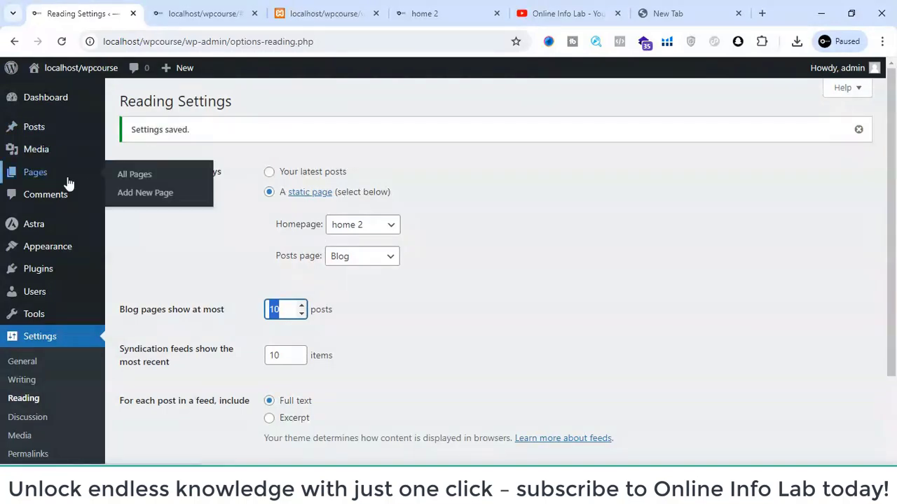
- Load localhost/wpcourse/blog on the front end to view the posts page
click(169, 6)
click(236, 40)
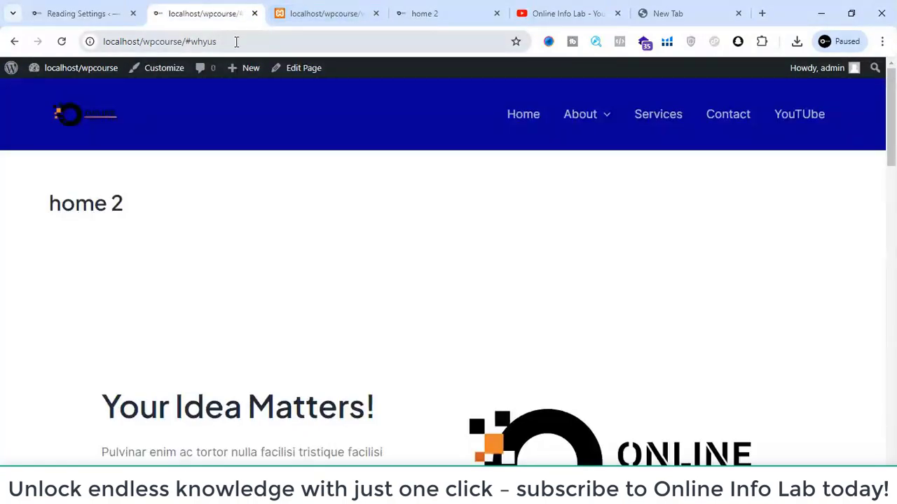
drag(236, 40, 187, 45)
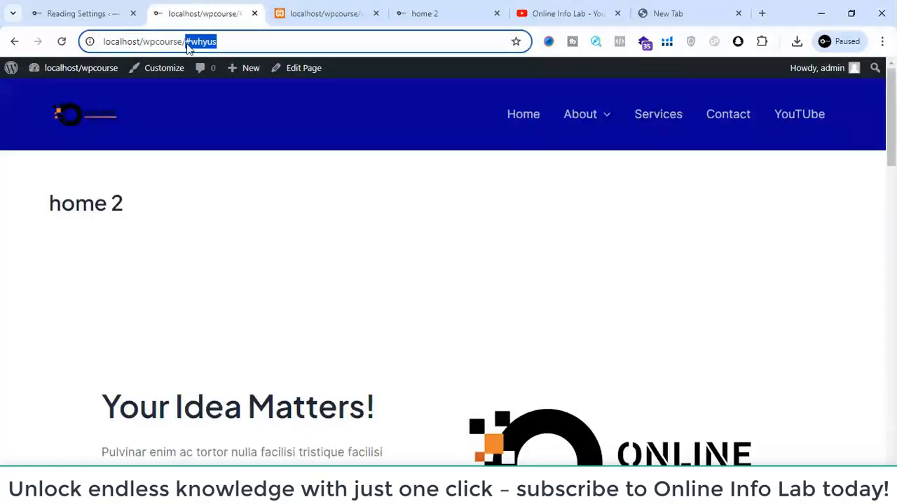
text(blog)
key(Return)
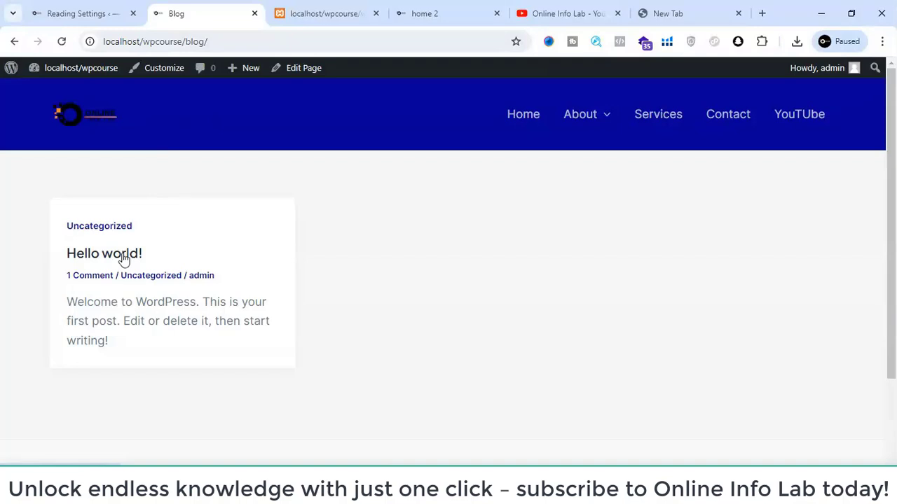
- Open the list of all posts in the admin area and compare it with the front-end Blog page
click(89, 12)
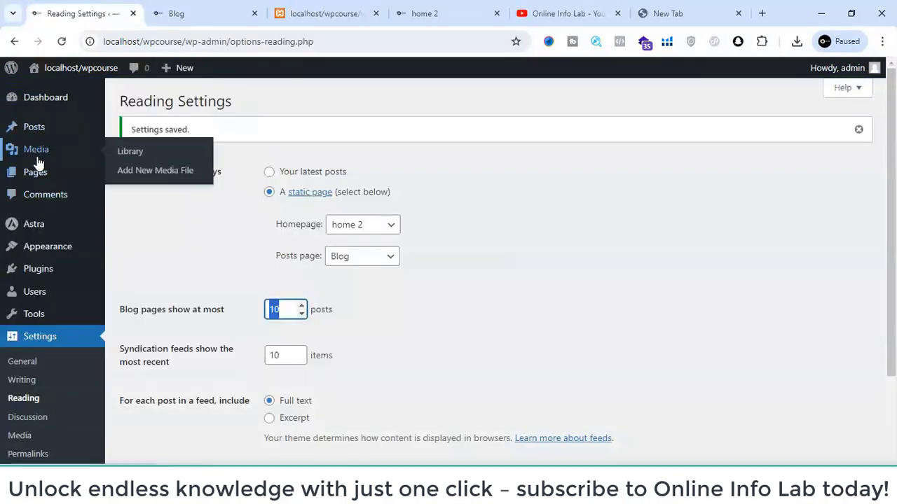
mouse_move(58, 170)
mouse_move(62, 130)
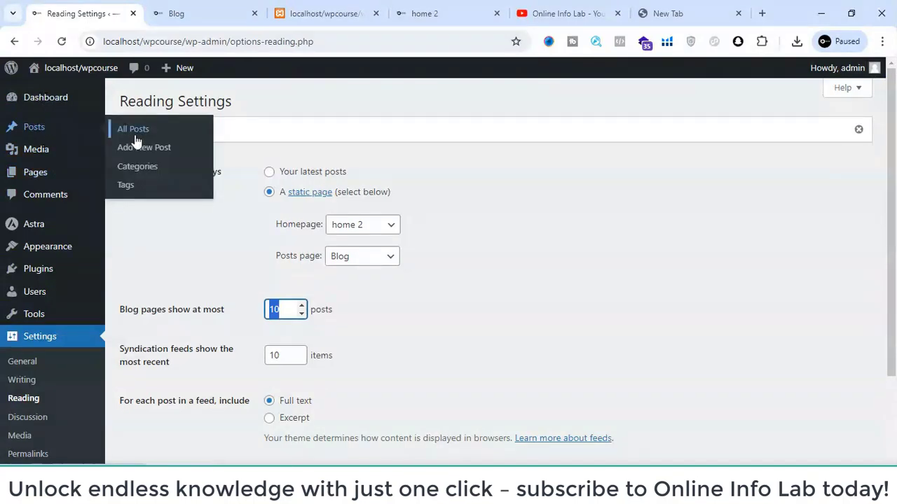
click(73, 135)
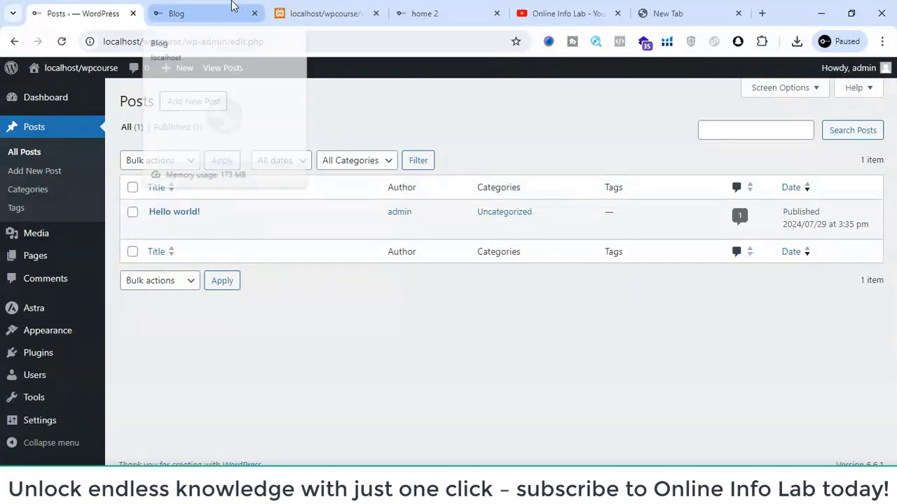
click(231, 9)
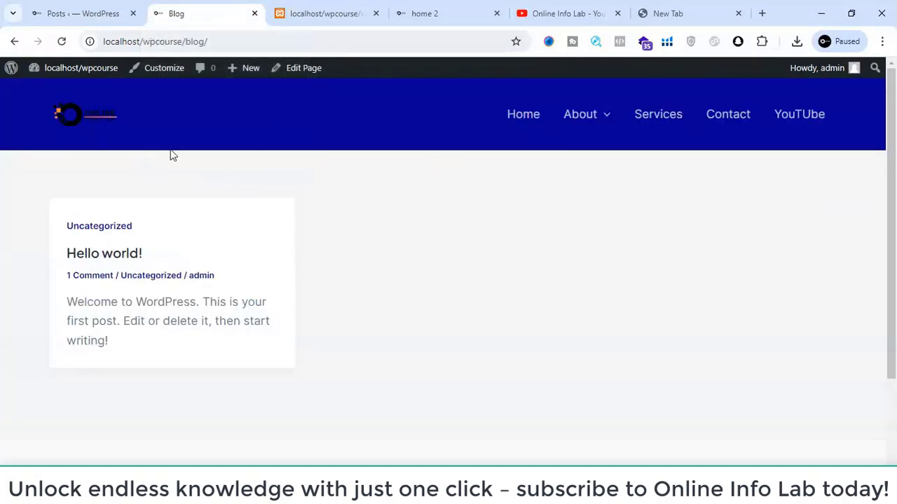
- Add a post category named "WEb Dev" with no parent category
click(70, 8)
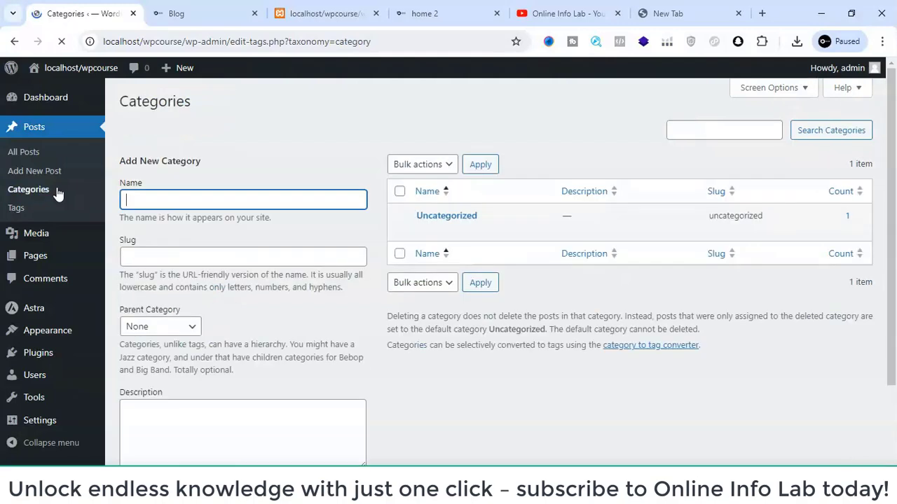
mouse_move(447, 237)
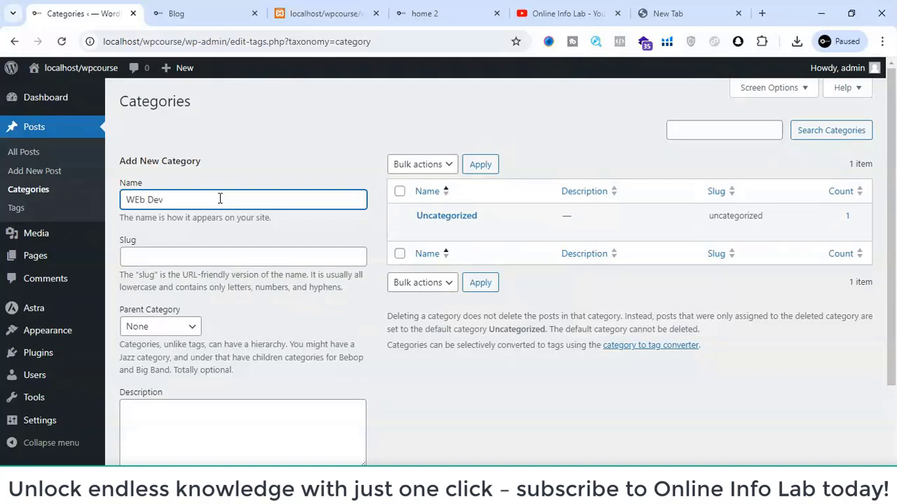
scroll(210, 203, down, 2)
click(147, 225)
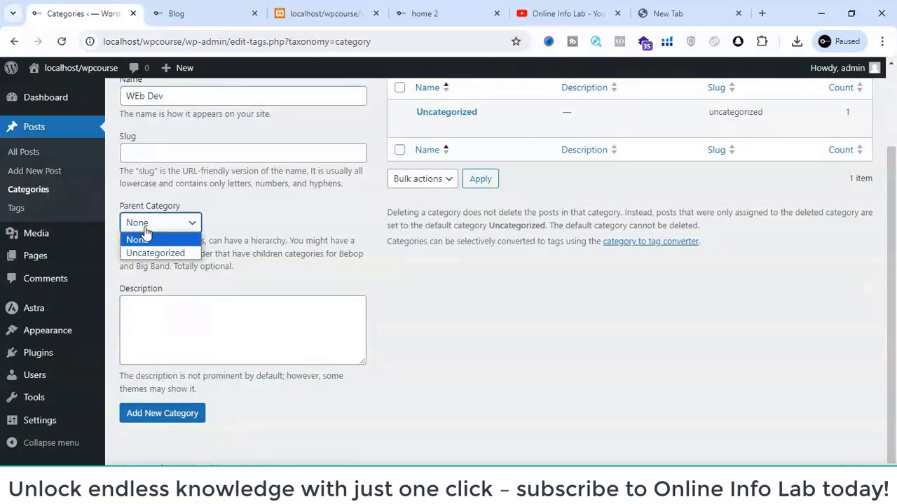
click(148, 418)
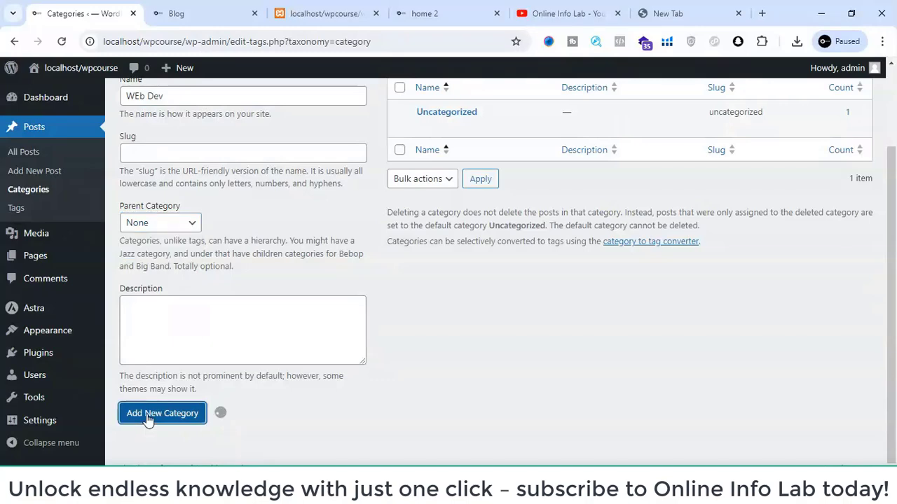
- Add a post category named "Application Dev" with no parent category
scroll(214, 320, up, 2)
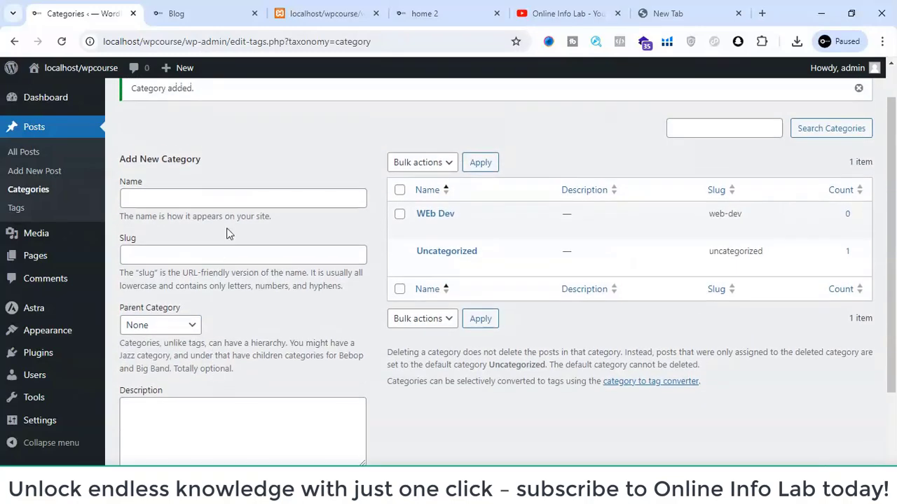
click(244, 193)
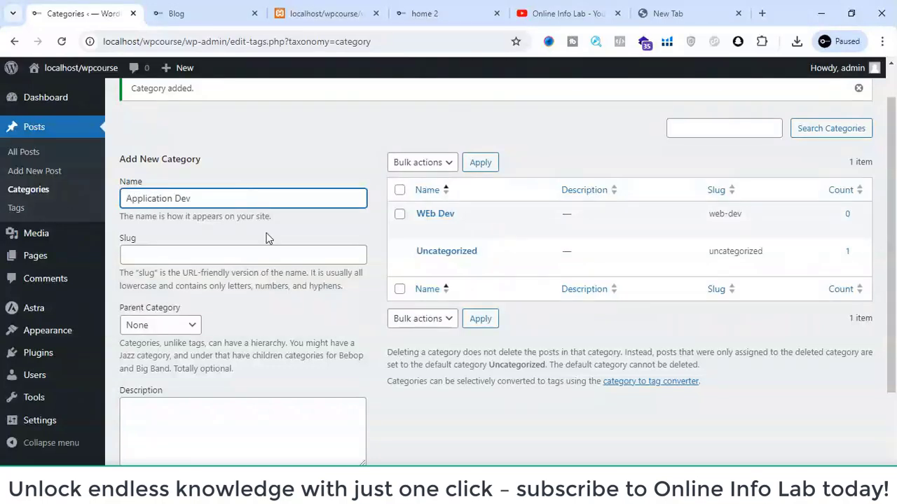
text(Application Dev)
scroll(266, 239, down, 2)
click(183, 438)
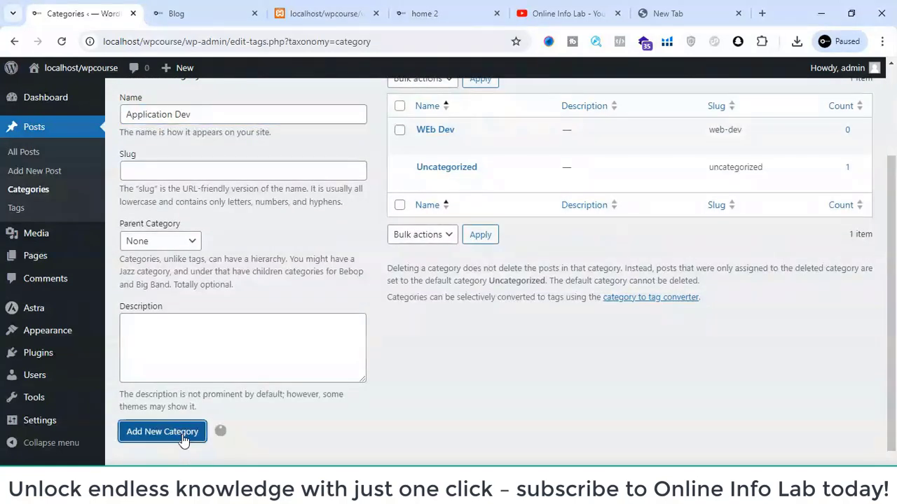
- Add a post category named "Digital Marketing" with no parent category
click(189, 115)
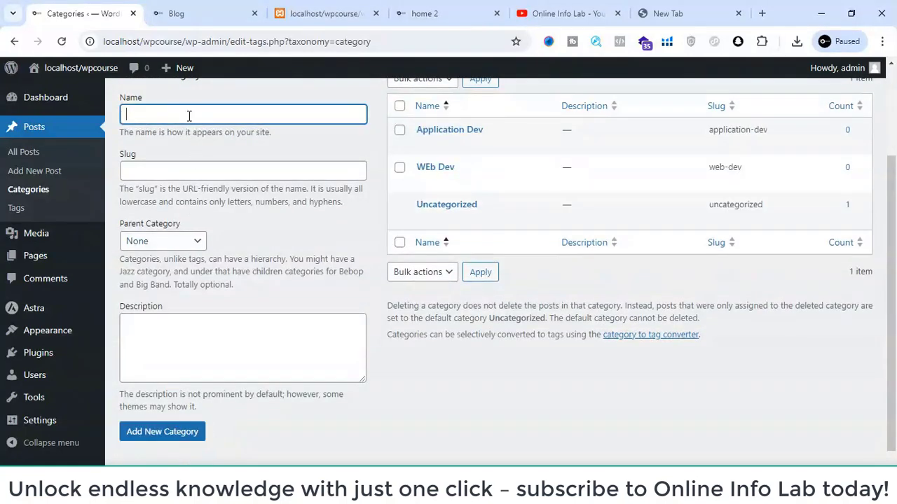
text(Digital Makreting)
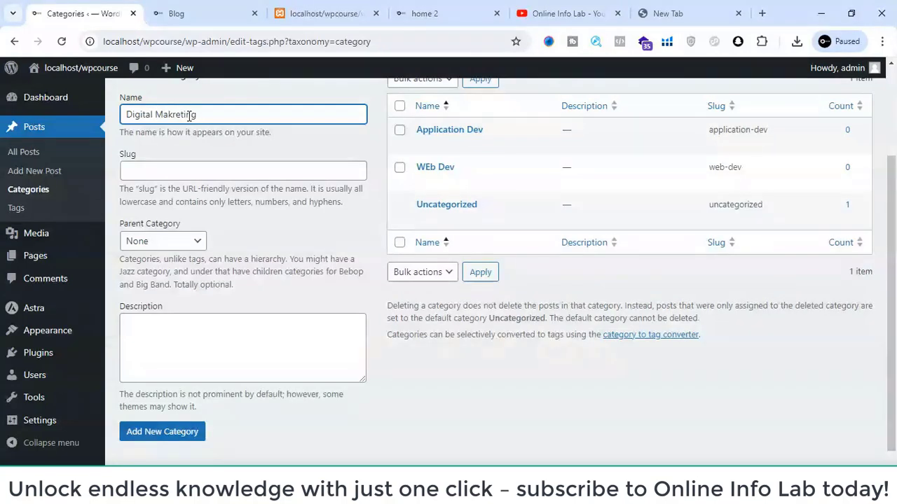
key(BackSpace)
scroll(251, 181, down, 1)
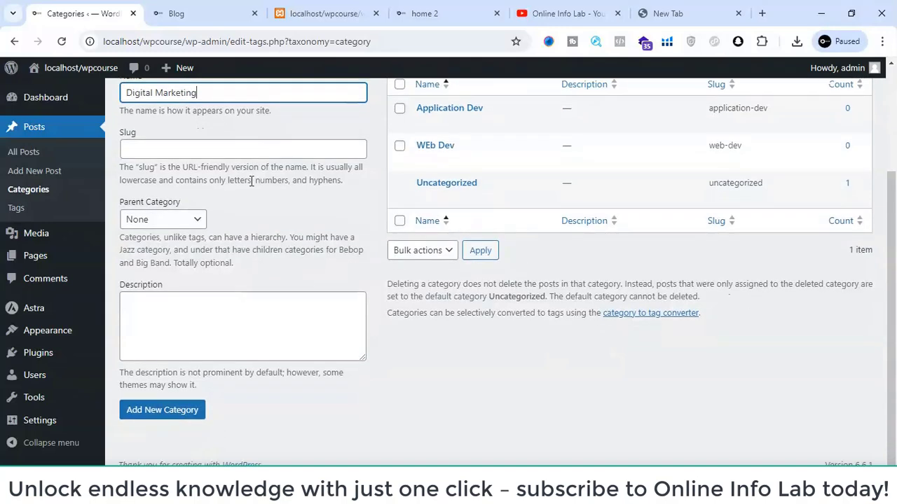
click(160, 412)
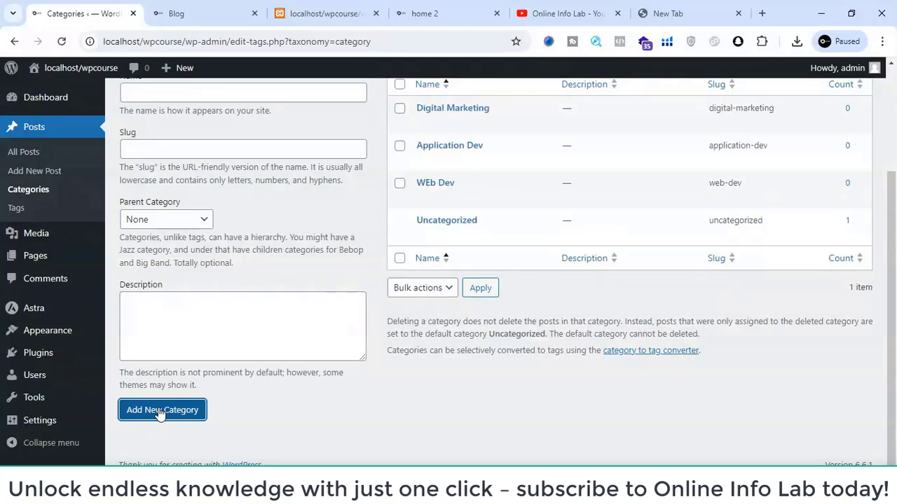
- Create a new post from the posts list and set the third media library image, an Online Info Lab logo, as its featured image
scroll(436, 194, up, 3)
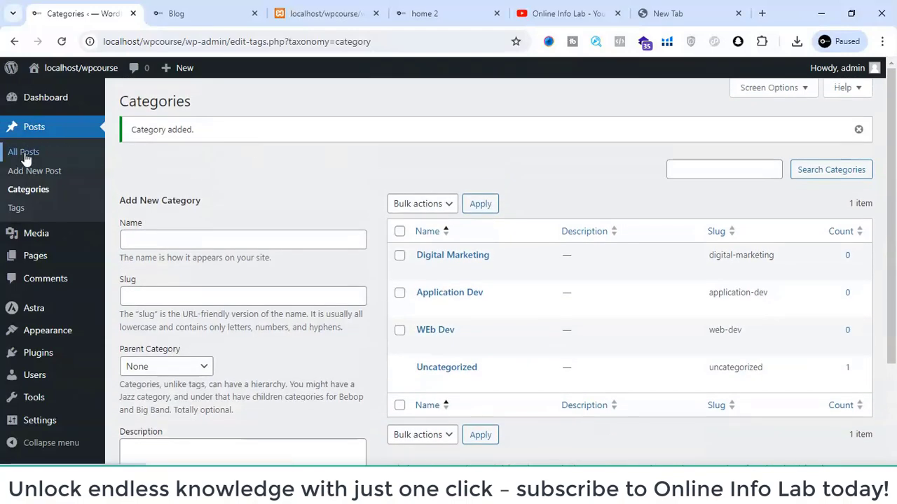
click(24, 155)
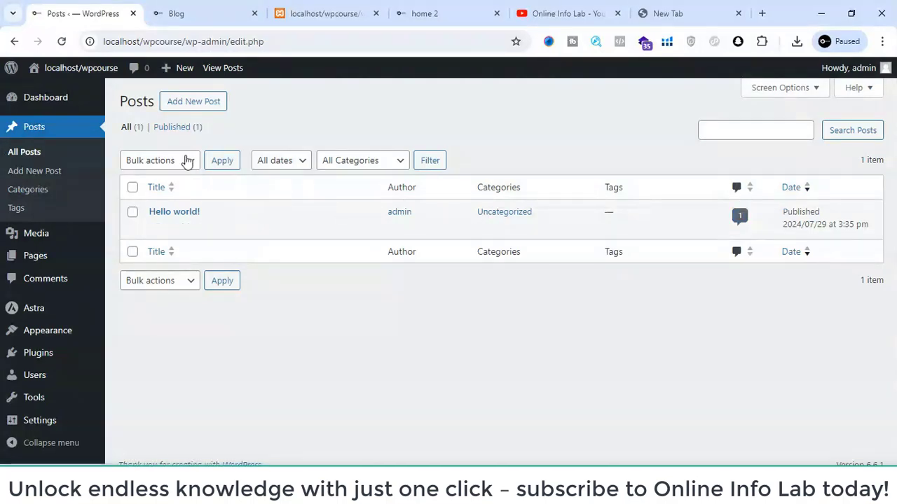
click(172, 104)
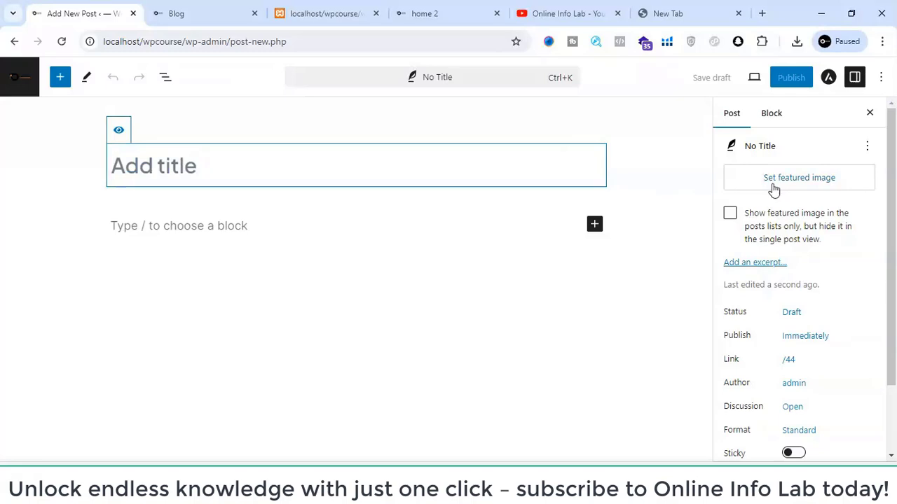
click(773, 184)
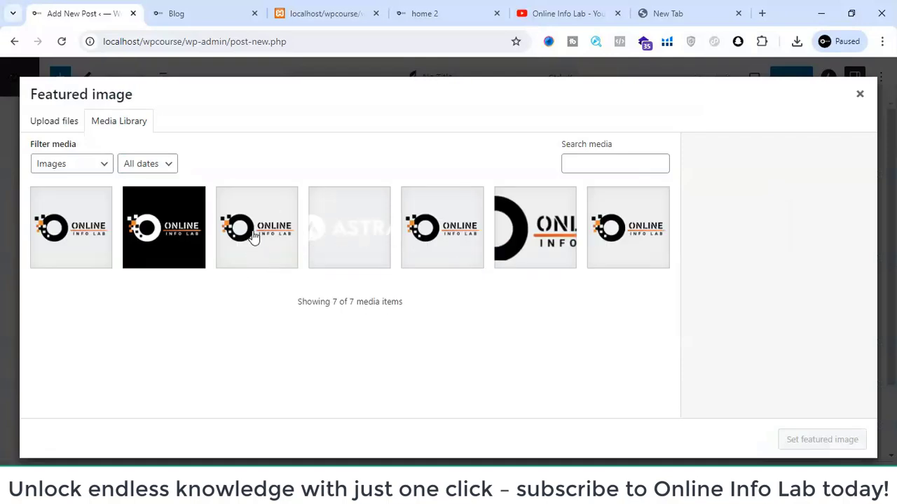
click(252, 237)
click(800, 441)
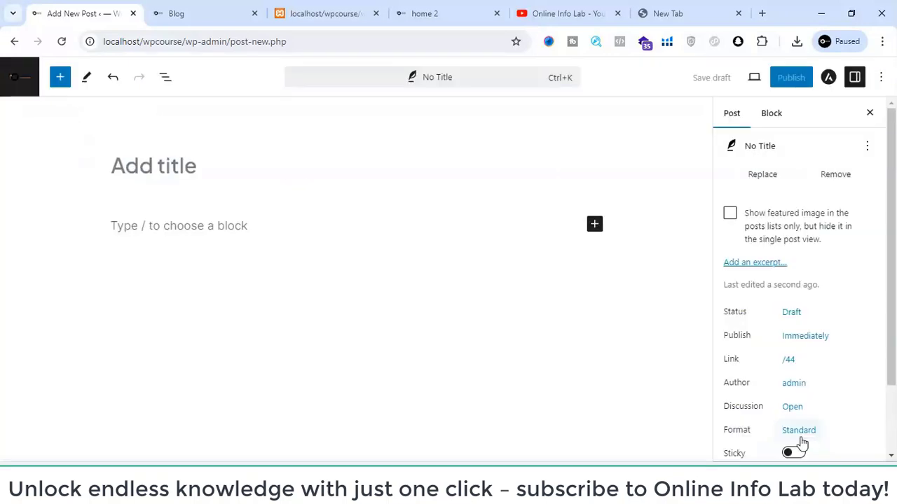
- Assign the new post to the Digital Marketing category
scroll(790, 278, down, 2)
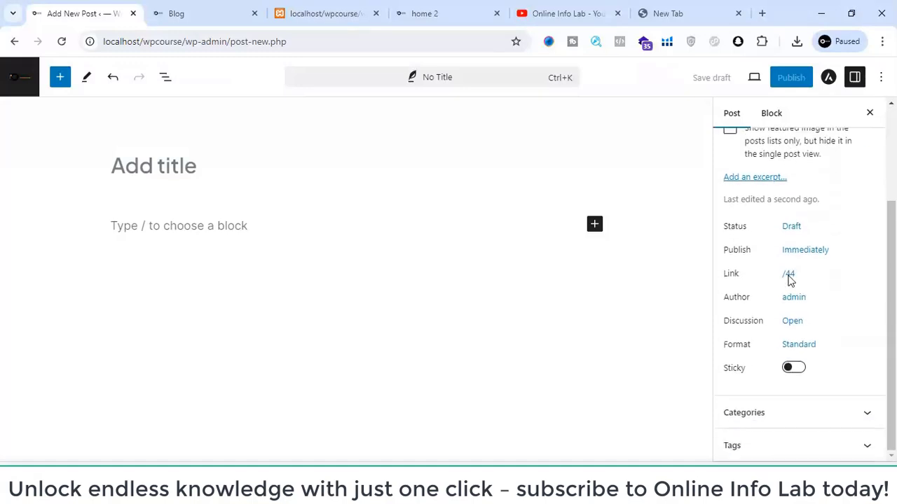
click(797, 418)
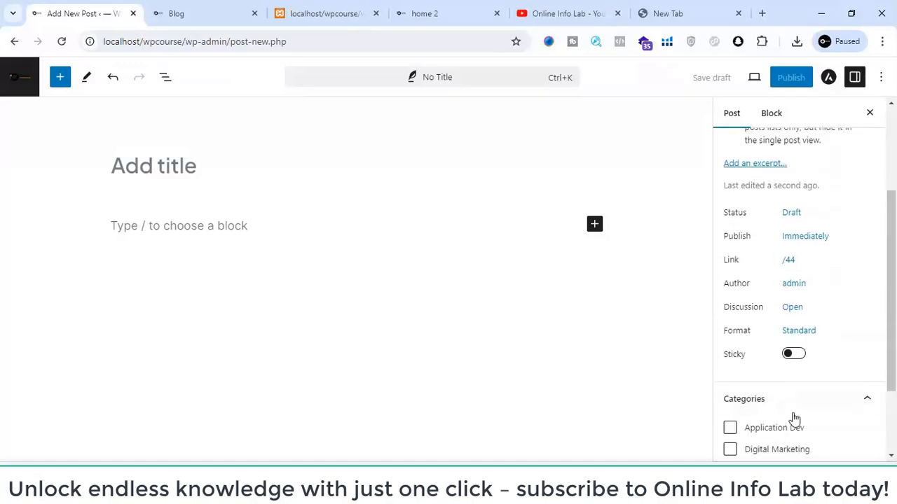
scroll(732, 425, down, 2)
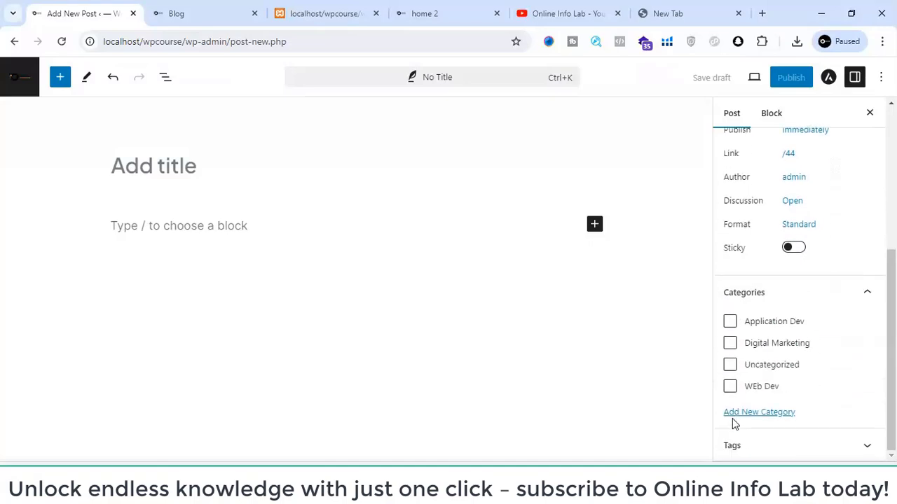
click(730, 342)
- Title the new post "Digital Marketing"
click(126, 167)
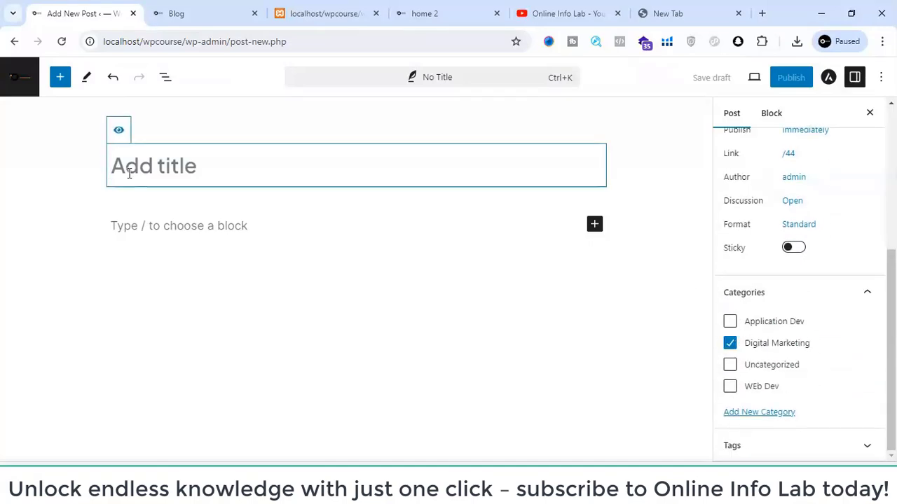
text(Digital)
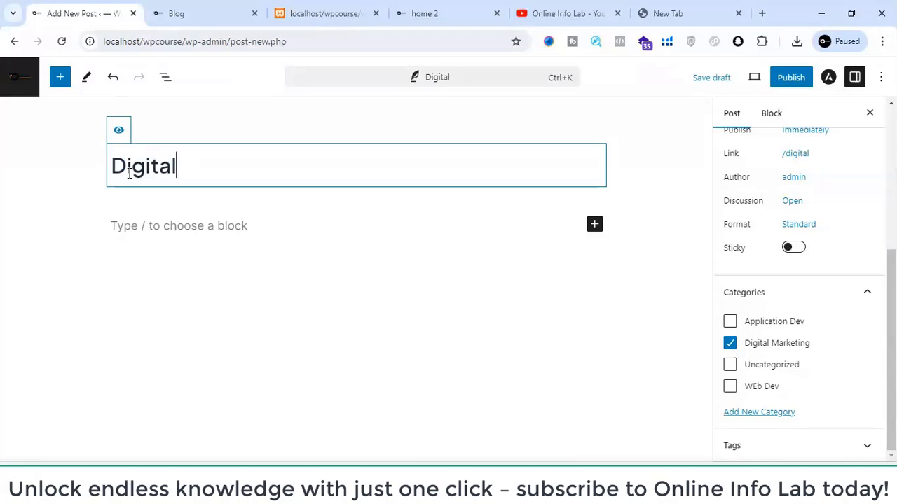
text( Mar)
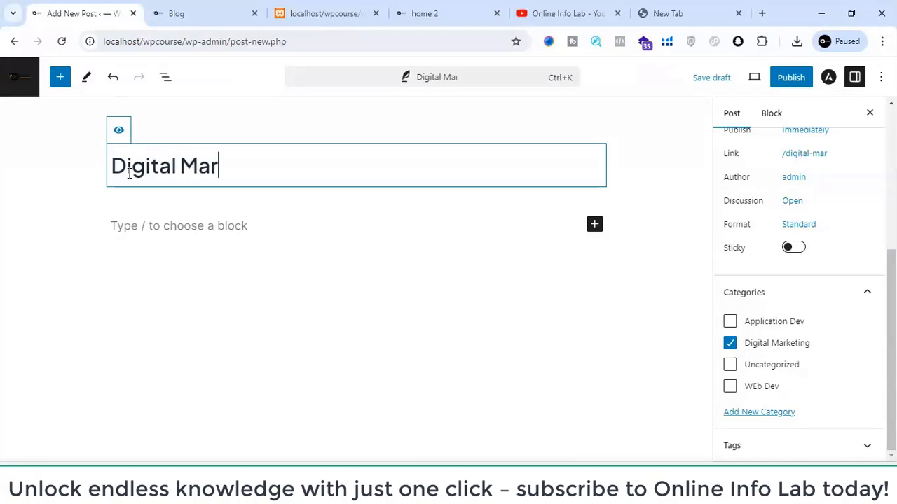
text(keting)
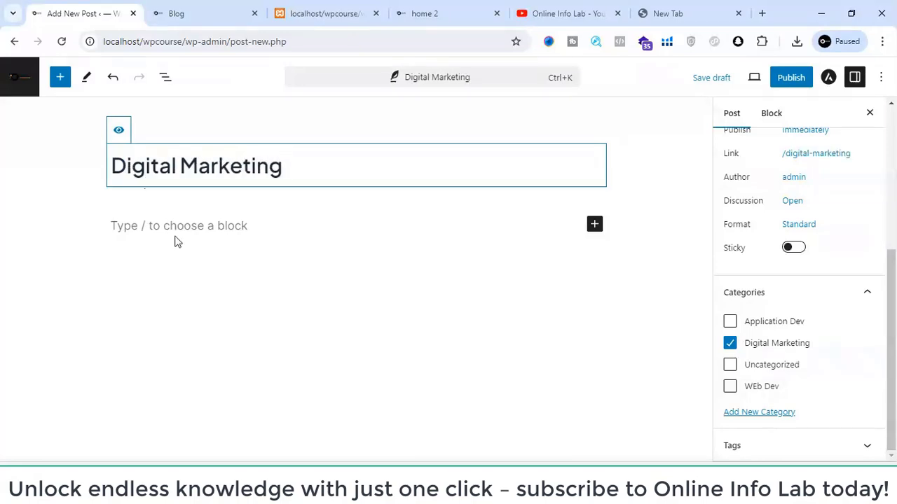
- Insert an empty Paragraph block below the post title
click(177, 242)
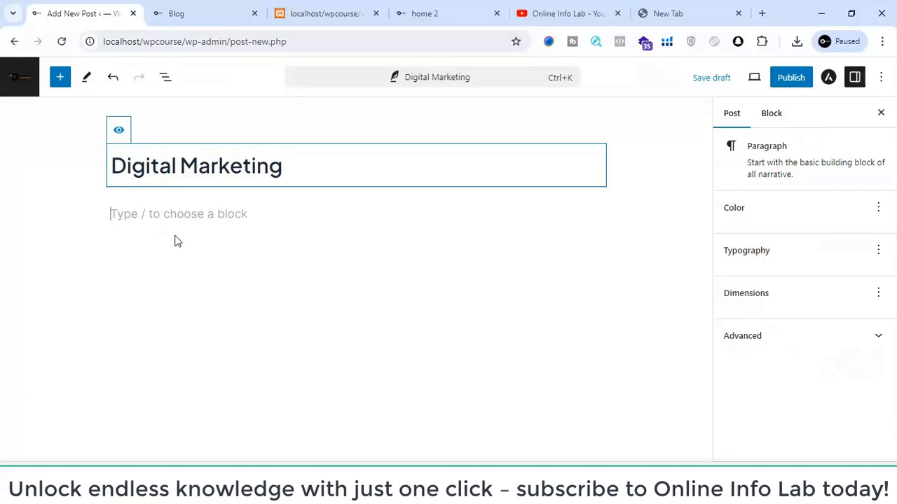
click(594, 214)
click(594, 213)
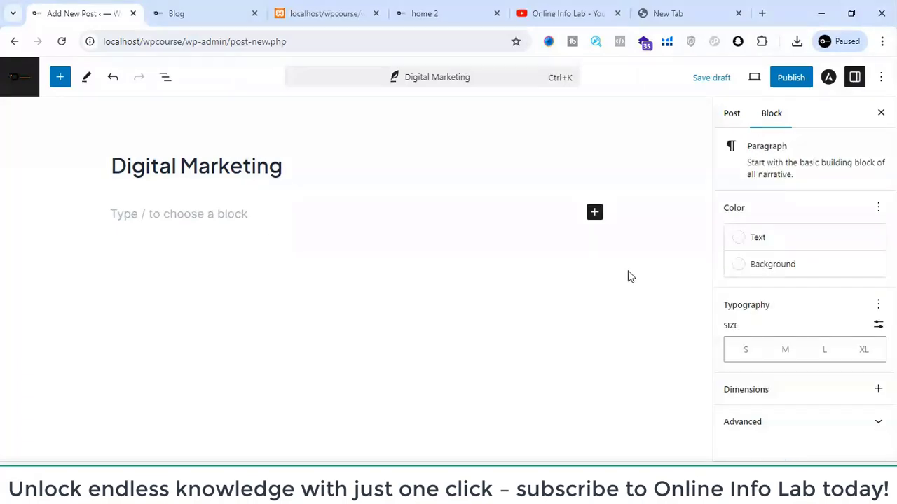
click(596, 219)
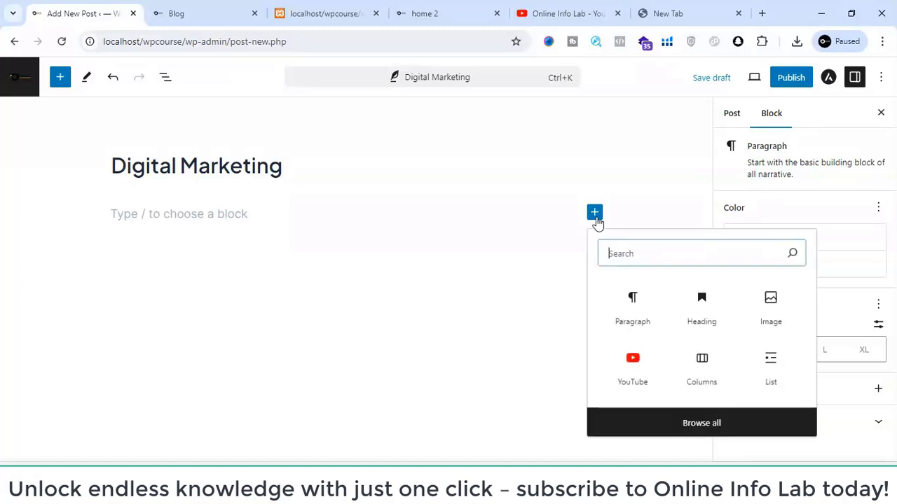
click(632, 308)
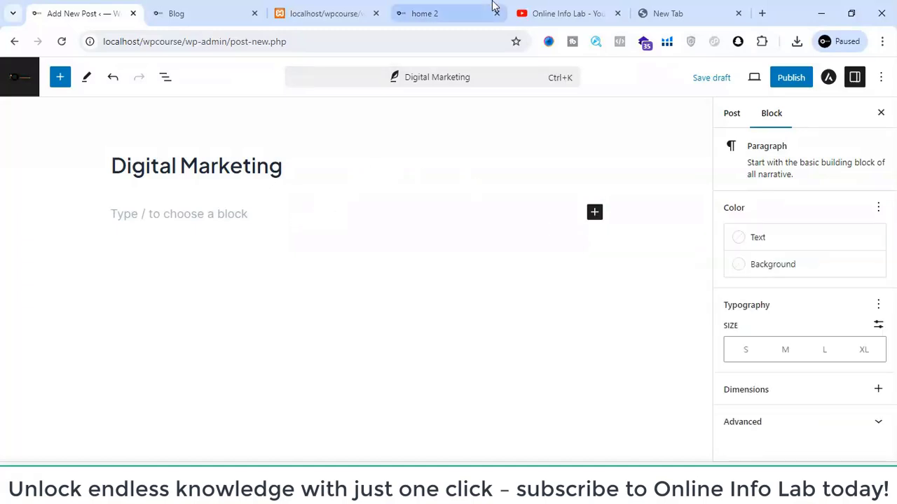
- Search the web for "lorem ipsum" in a new browser tab, open lipsum.com from the results, and close the search results
click(761, 13)
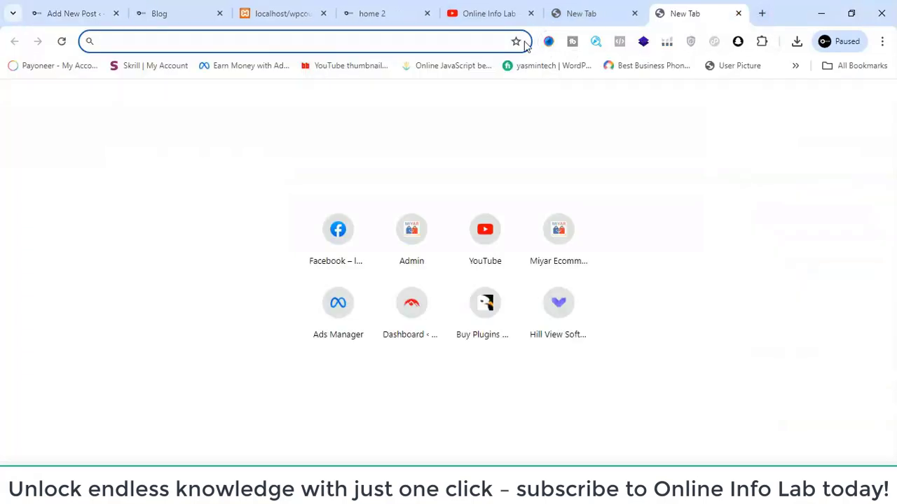
text(lore)
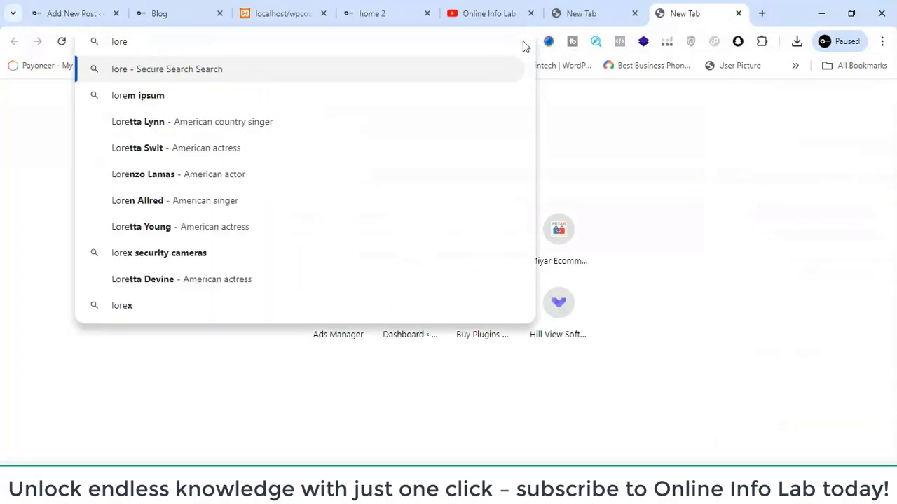
click(199, 96)
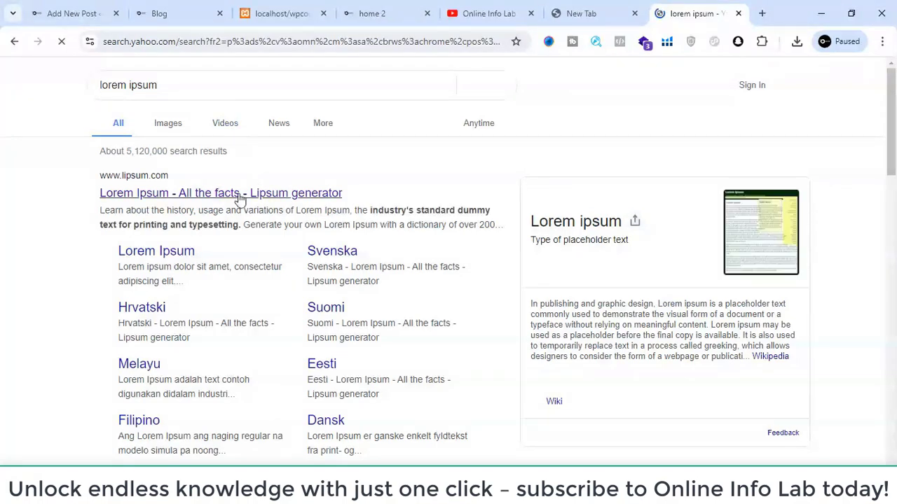
click(238, 198)
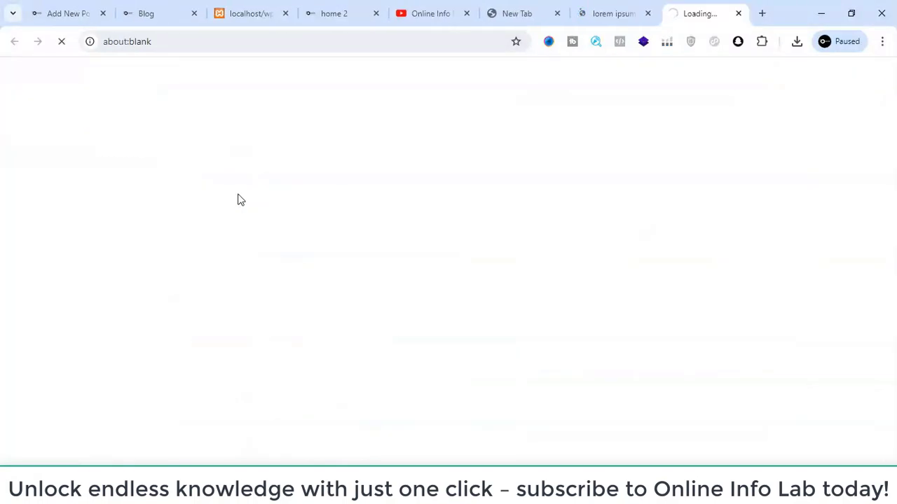
click(648, 14)
- Copy the lipsum.com text from the heading "What is Lorem Ipsum?" into the first line under "Where can I get some?"
scroll(176, 320, down, 3)
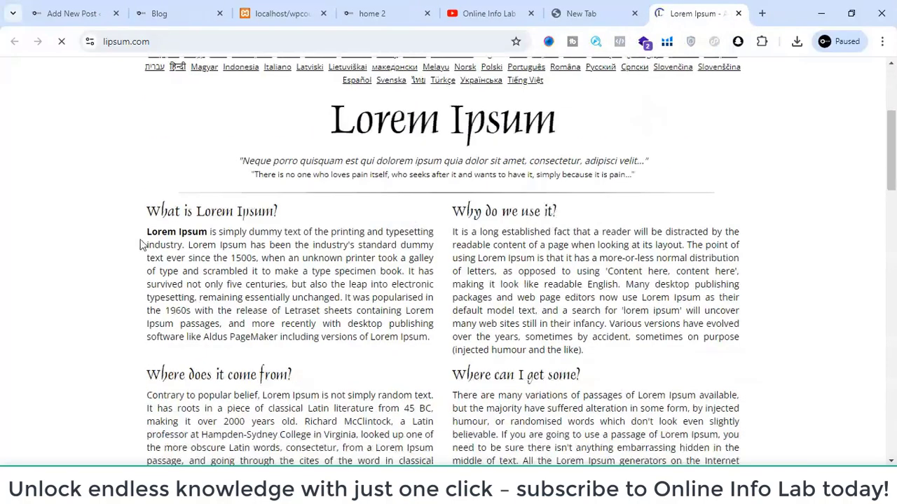
drag(149, 211, 568, 448)
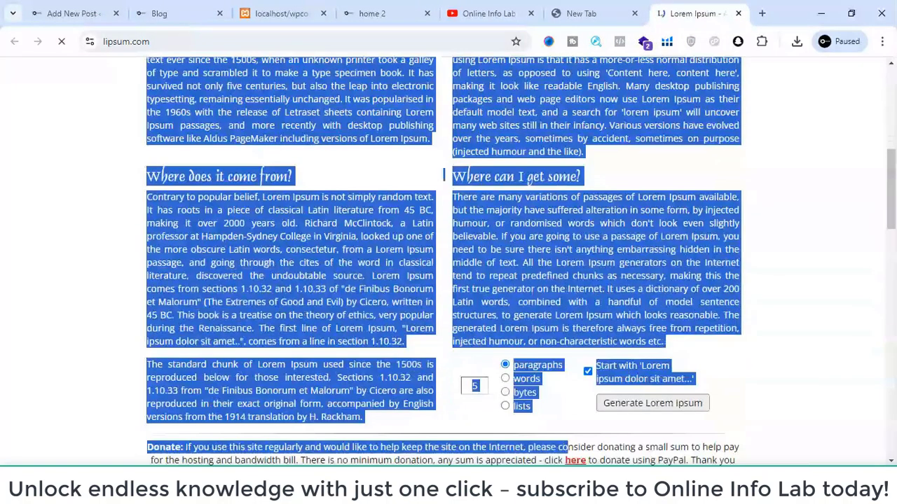
click(576, 269)
scroll(116, 200, up, 3)
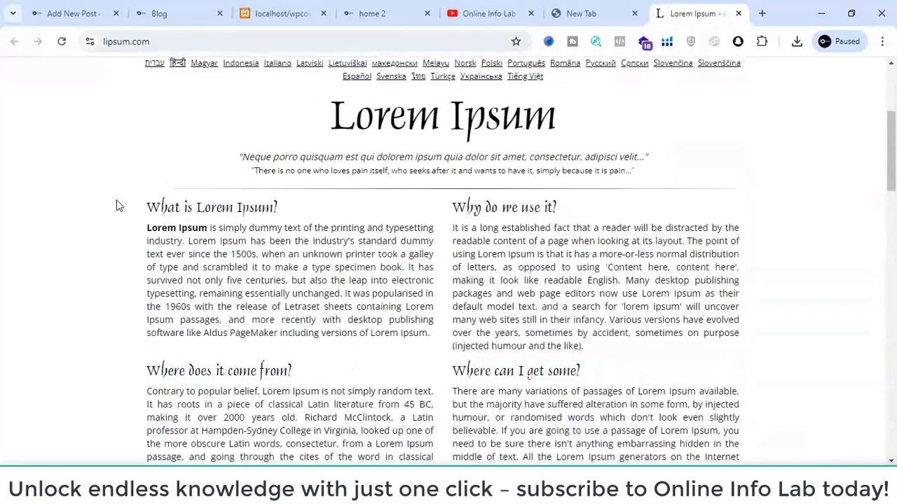
drag(149, 208, 649, 392)
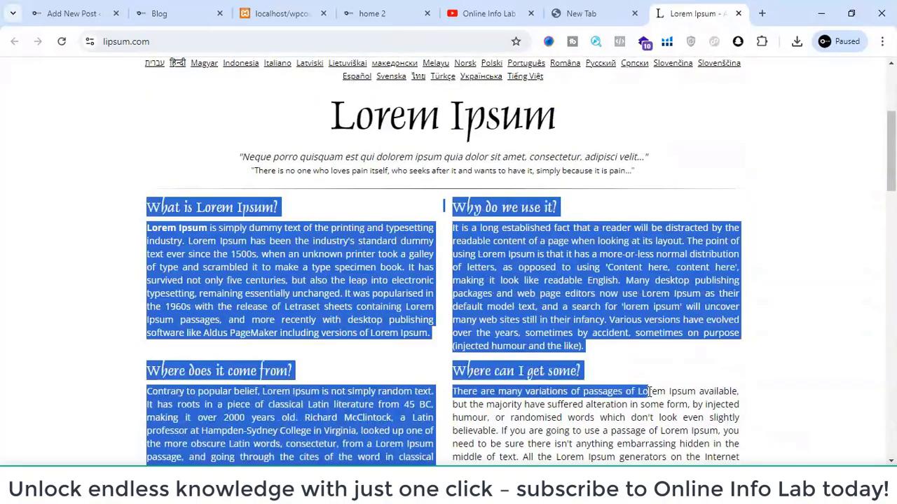
- Paste the copied lorem ipsum text into the body of the Digital Marketing post and look through it
click(161, 14)
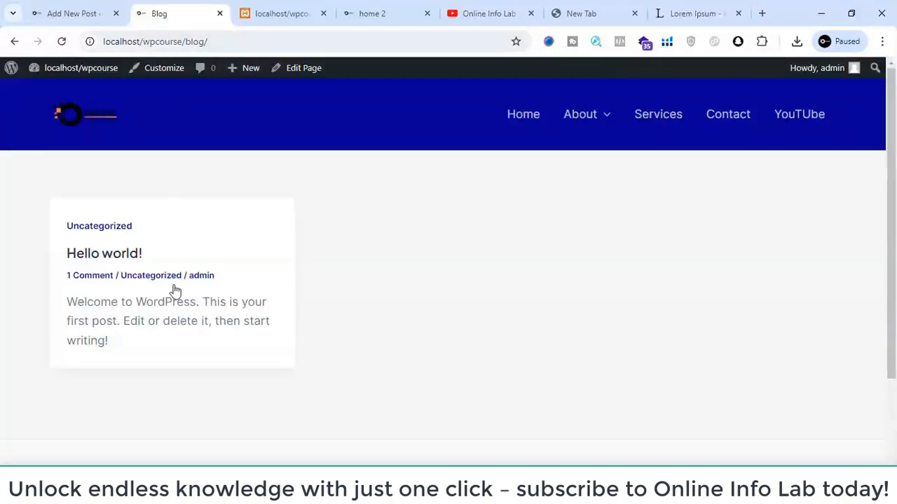
click(74, 10)
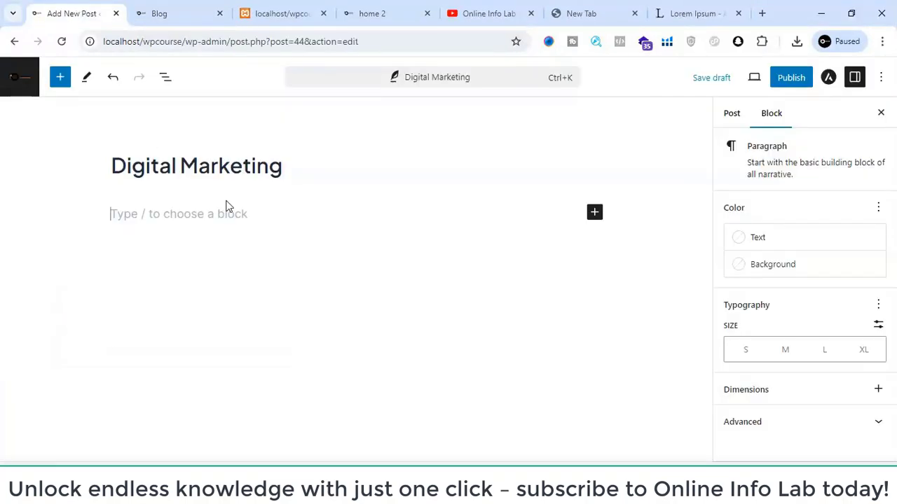
key(ctrl+v)
scroll(246, 316, up, 10)
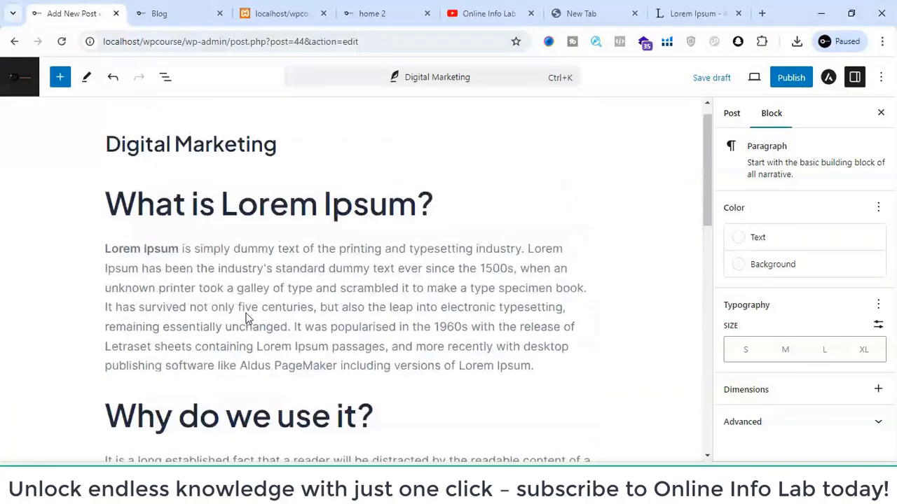
scroll(246, 318, up, 1)
scroll(420, 217, down, 15)
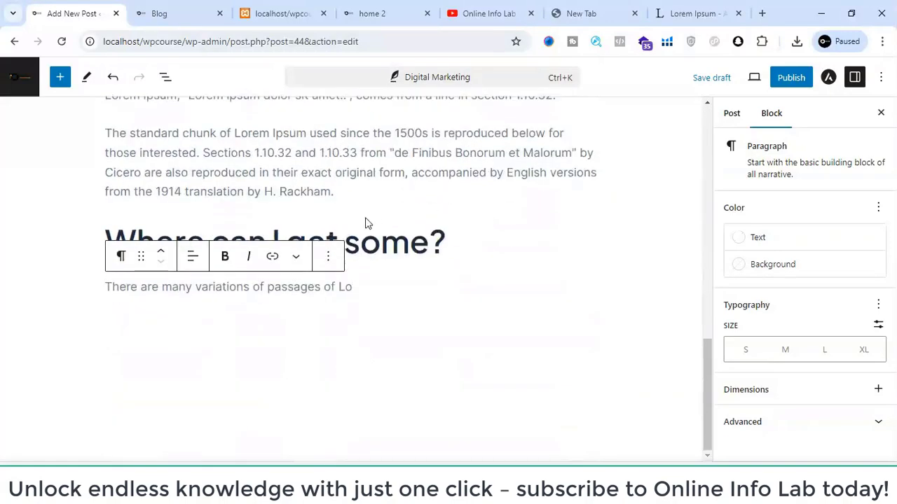
scroll(574, 197, up, 5)
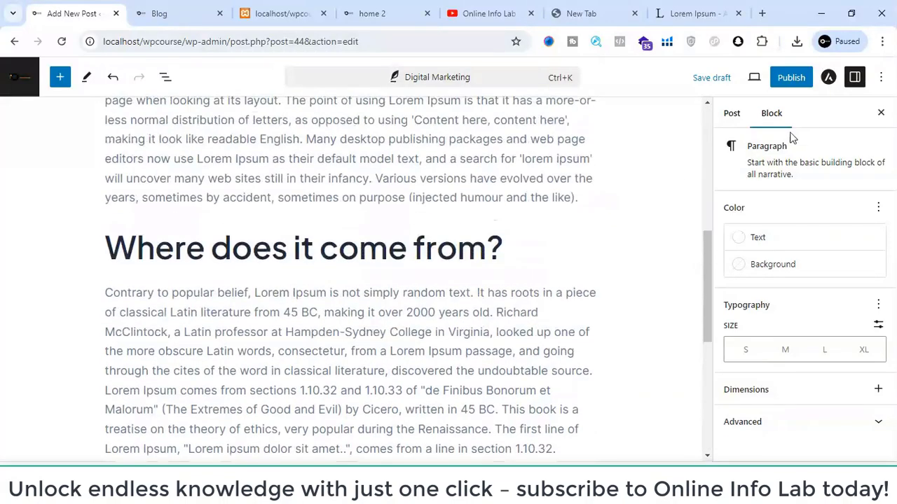
- Publish the Digital Marketing post immediately with its visibility left at Public
click(793, 82)
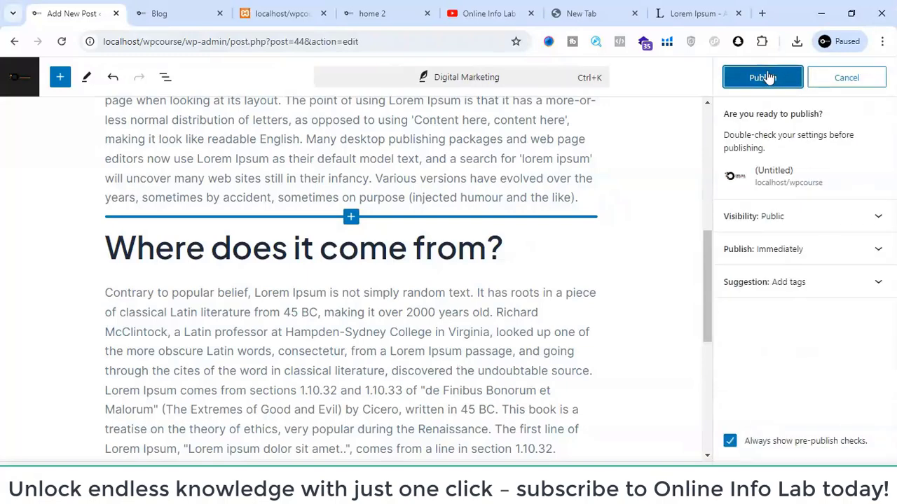
click(774, 223)
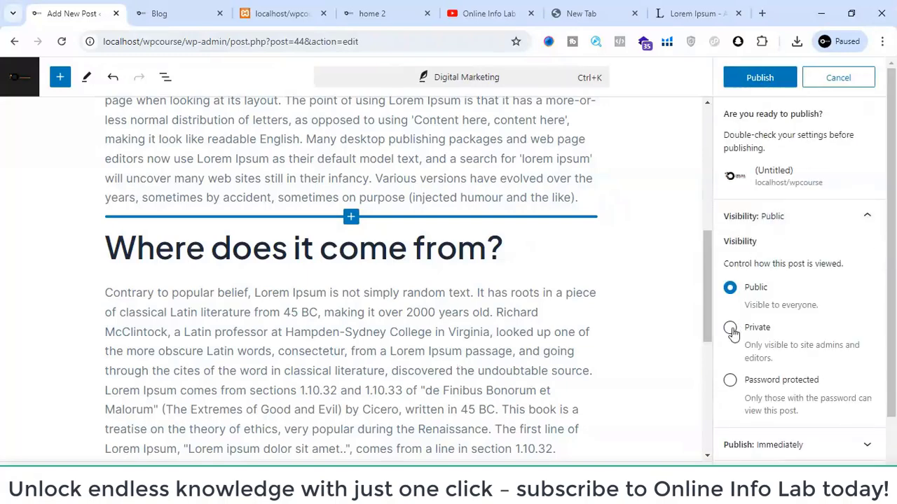
click(763, 77)
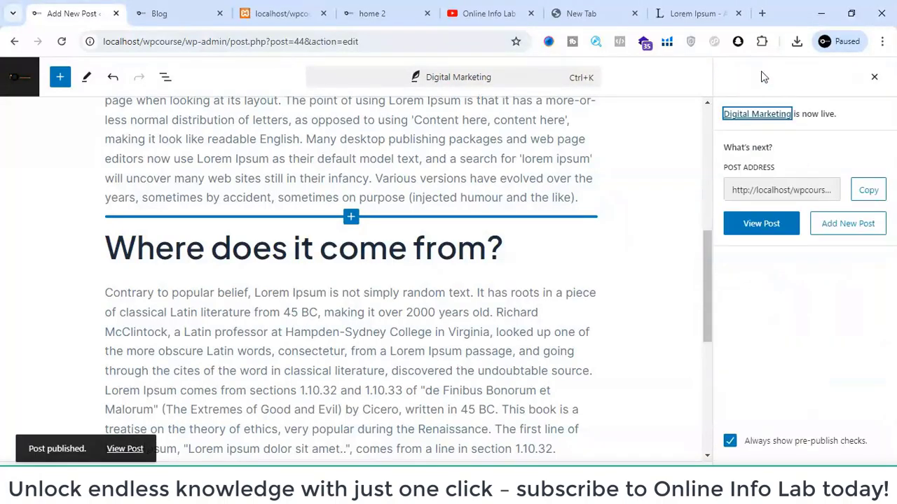
- View the published Digital Marketing post on the site and look through its content
click(765, 224)
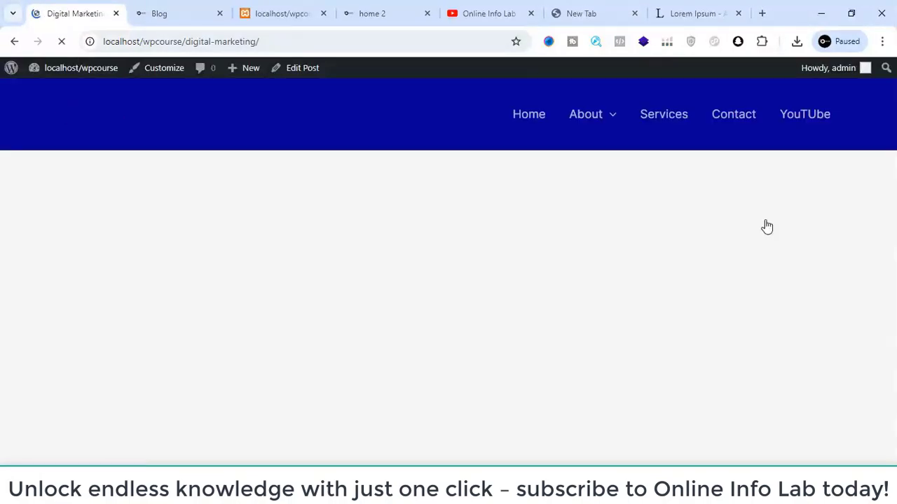
scroll(364, 260, down, 3)
scroll(365, 259, down, 15)
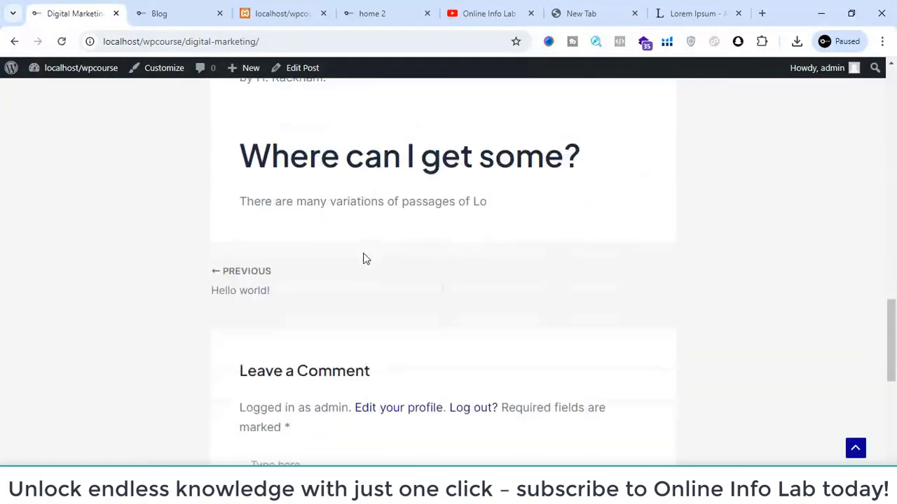
scroll(364, 256, up, 2)
scroll(365, 253, up, 15)
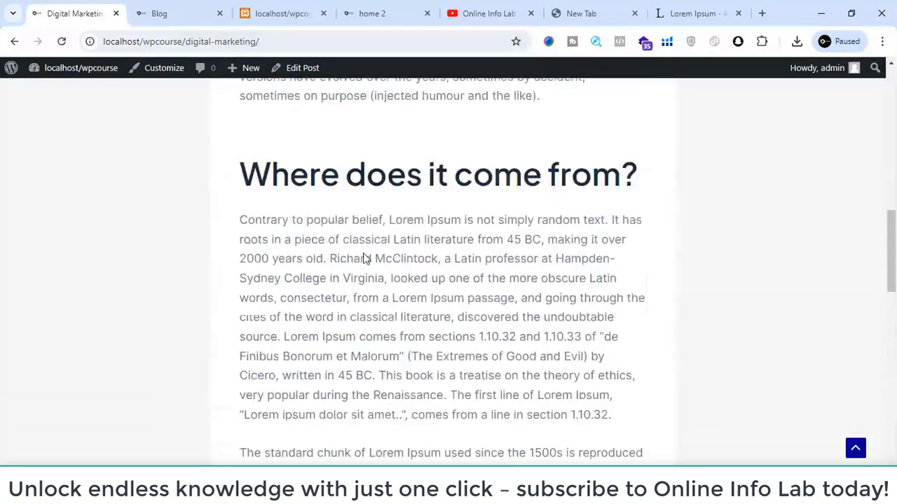
scroll(364, 254, up, 3)
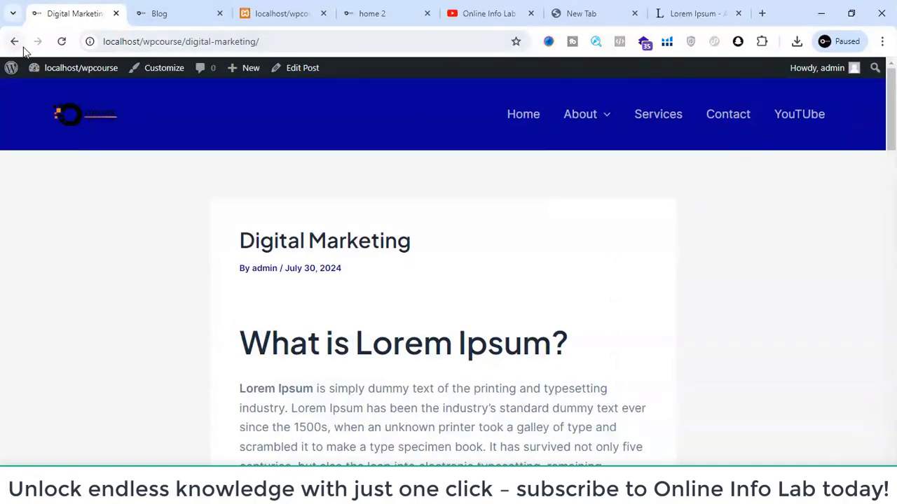
- Return to the WordPress dashboard and open the Menus settings under Appearance
mouse_move(11, 68)
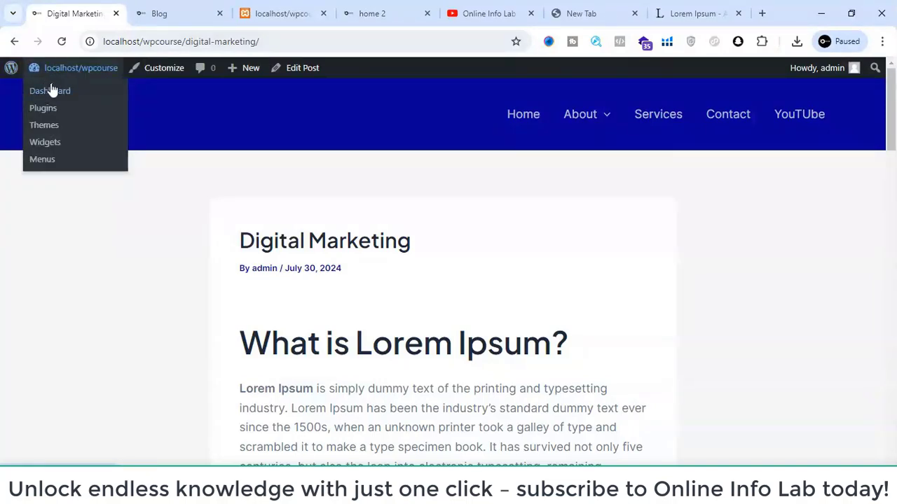
click(51, 89)
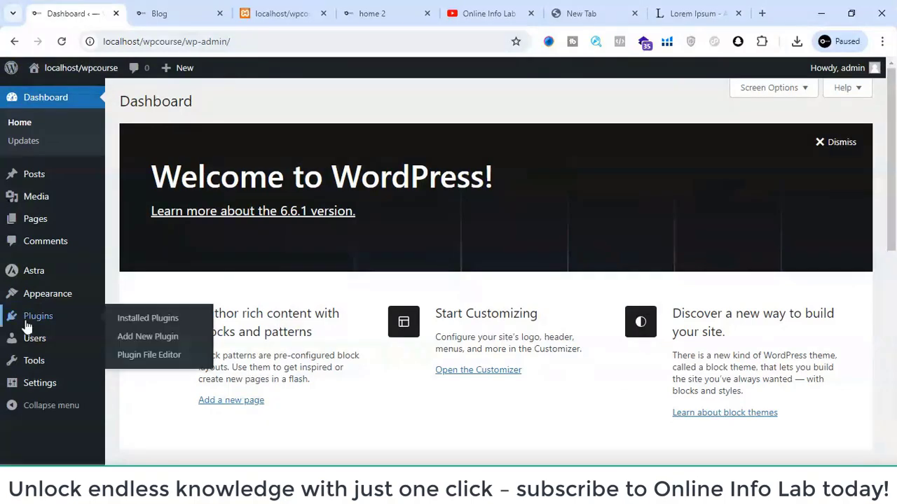
mouse_move(61, 301)
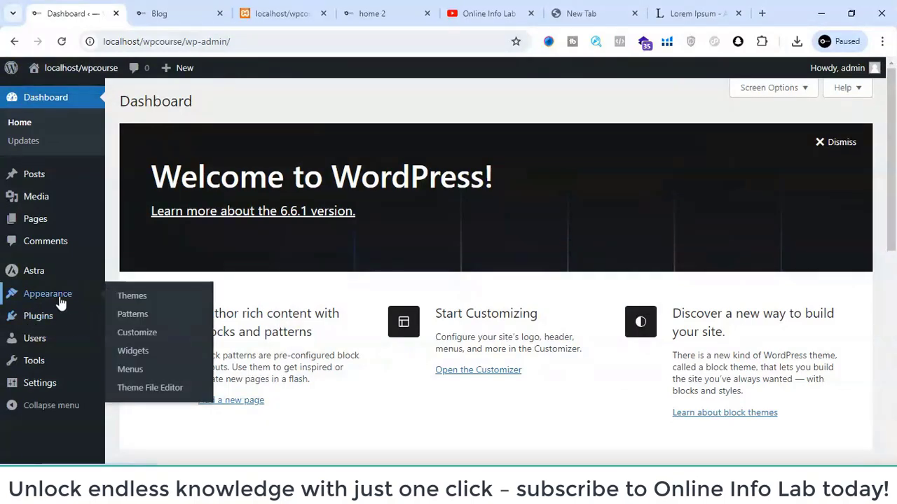
click(141, 368)
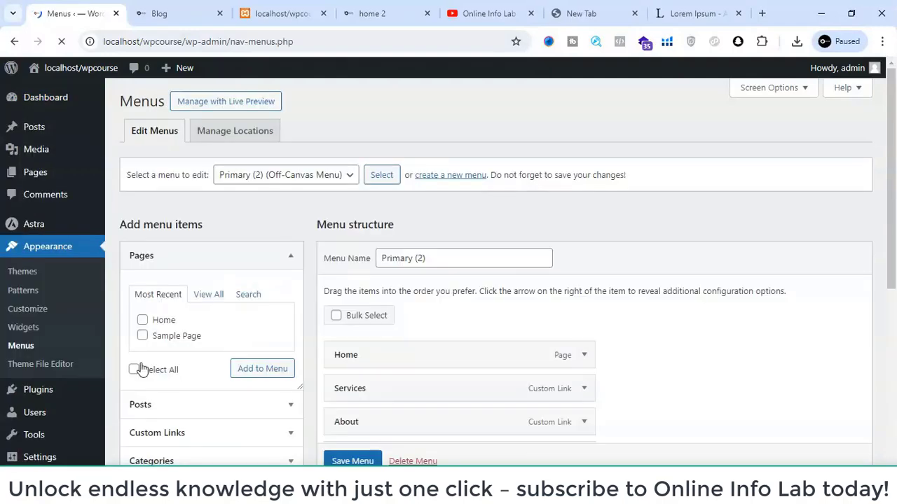
scroll(168, 302, down, 1)
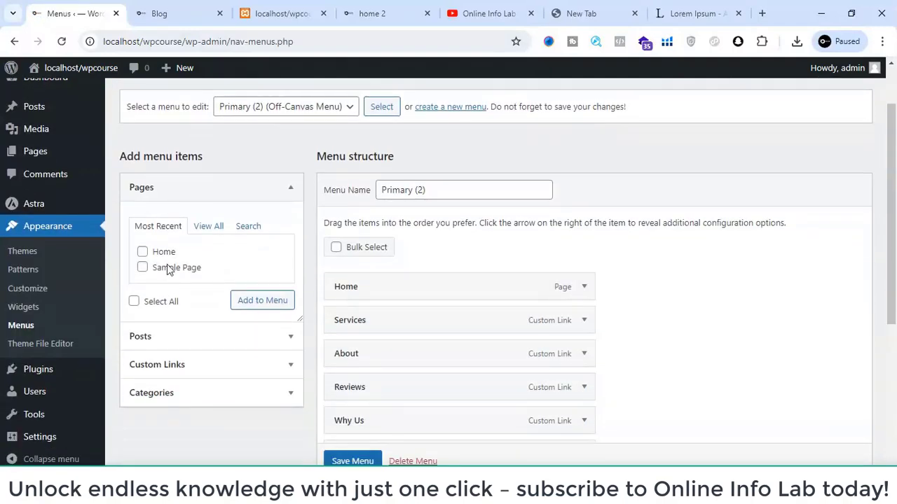
double_click(204, 235)
click(204, 232)
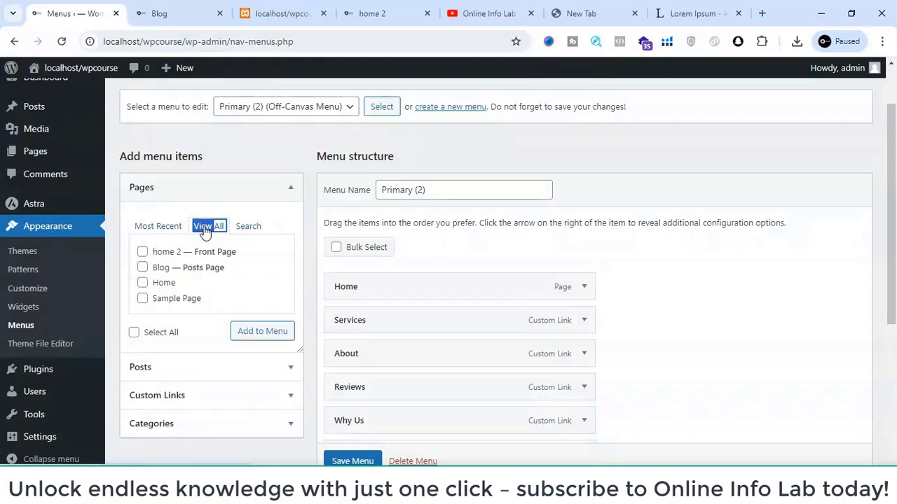
click(143, 268)
click(245, 330)
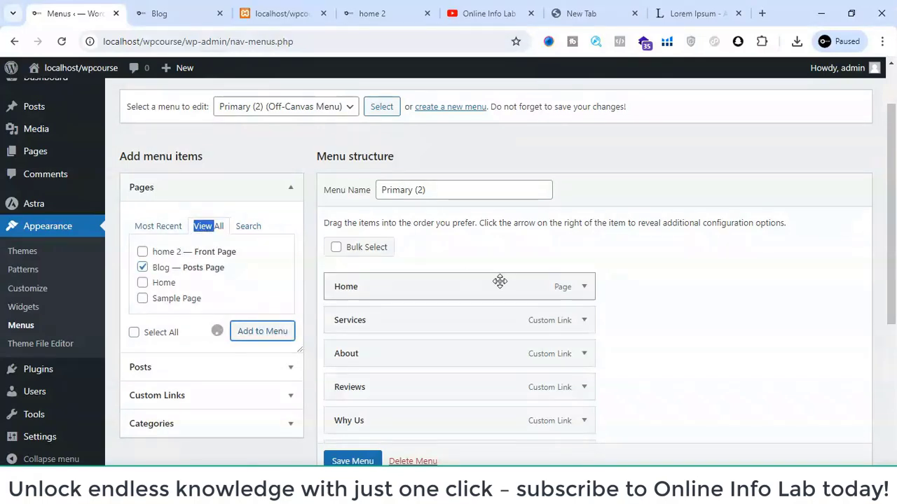
scroll(500, 281, down, 2)
scroll(500, 281, up, 3)
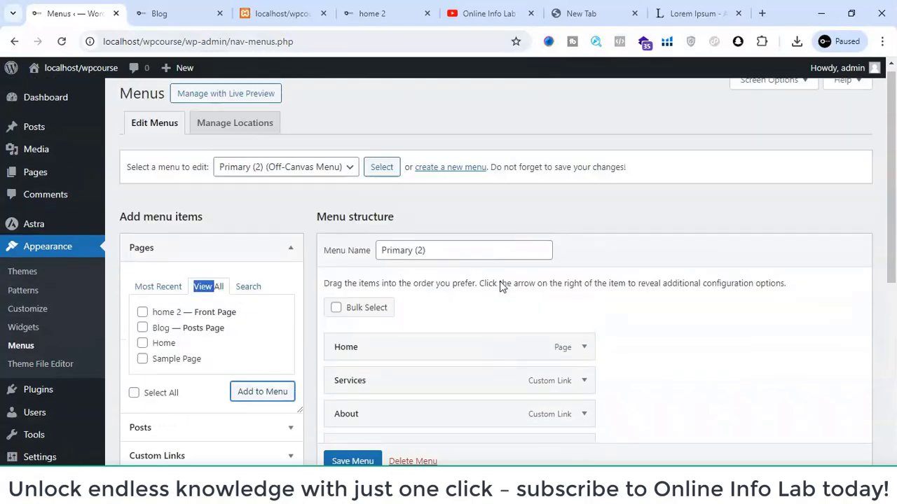
scroll(500, 282, down, 1)
- Switch the menu being edited to Primary (Primary Menu), discarding the unsaved changes
click(285, 122)
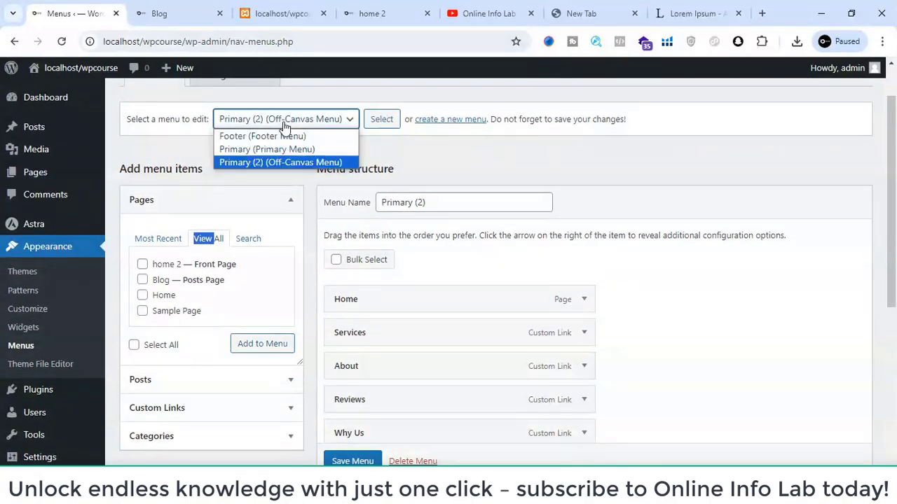
click(282, 149)
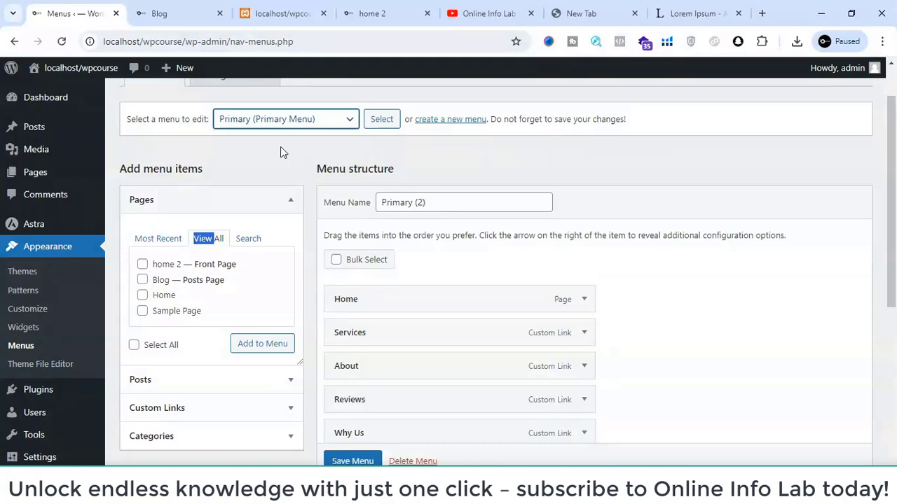
click(372, 123)
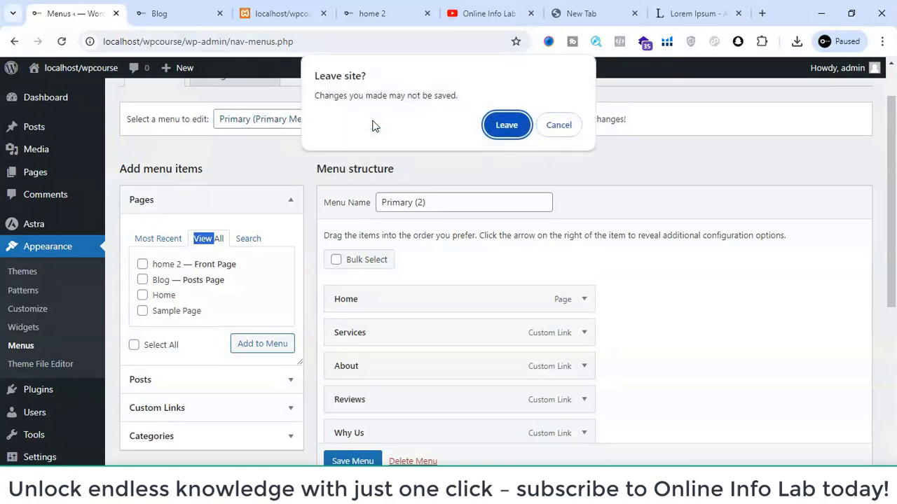
click(490, 124)
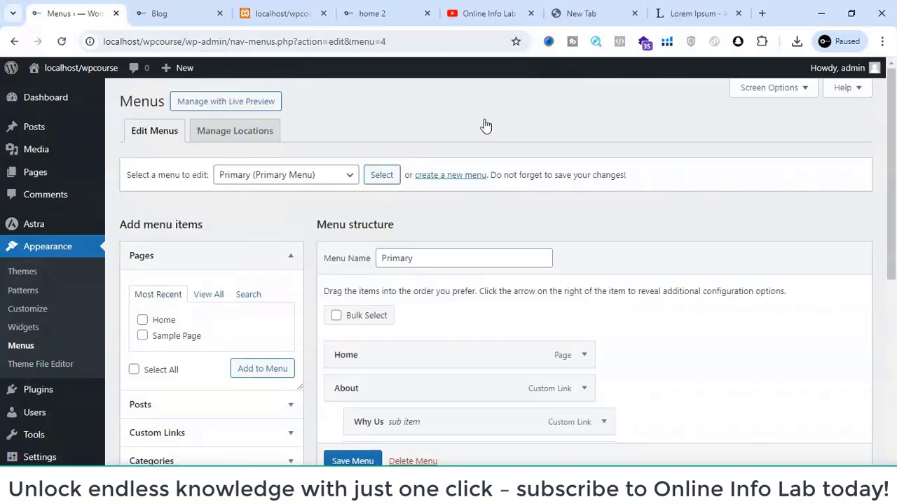
- Add the Blog posts page to the Primary menu and save the menu
click(203, 294)
click(142, 336)
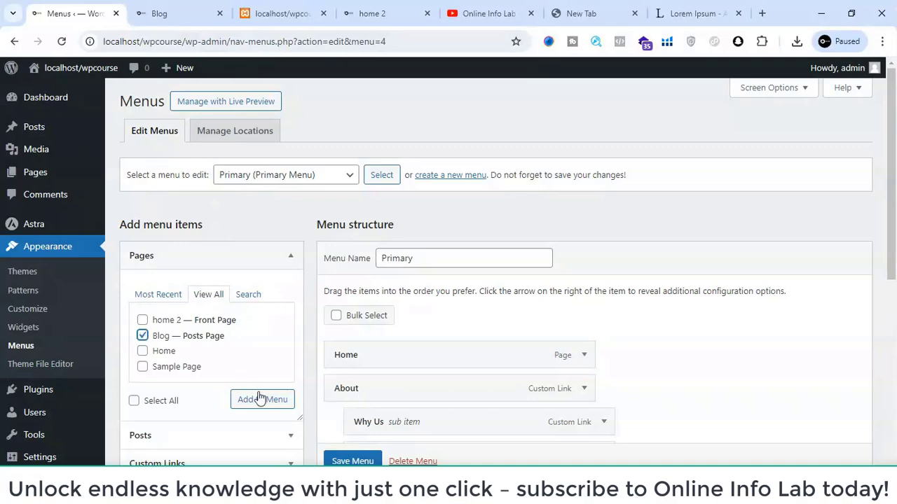
click(260, 399)
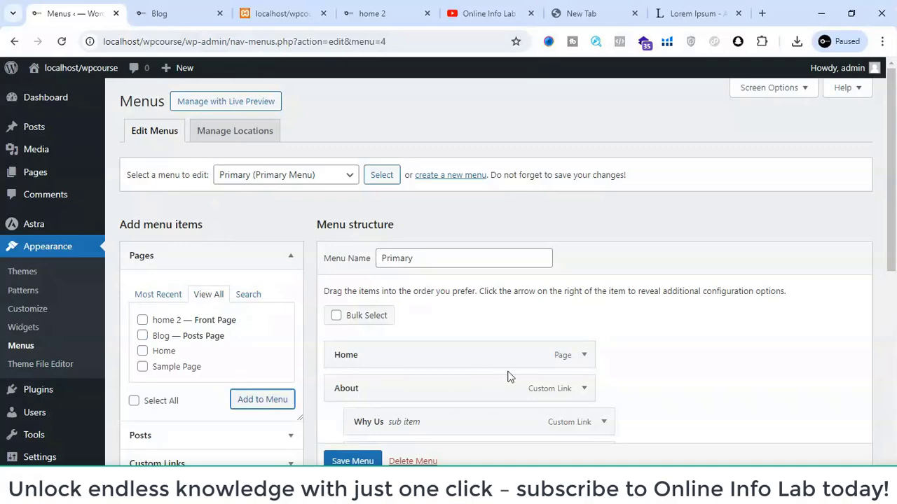
scroll(509, 377, down, 5)
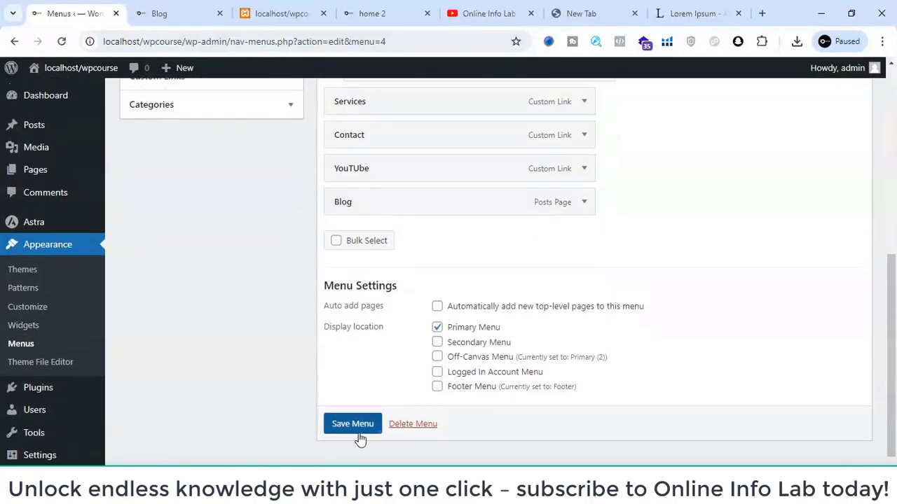
click(354, 423)
- Switch to the site's blog page, reload it, and look through the post listing
click(194, 6)
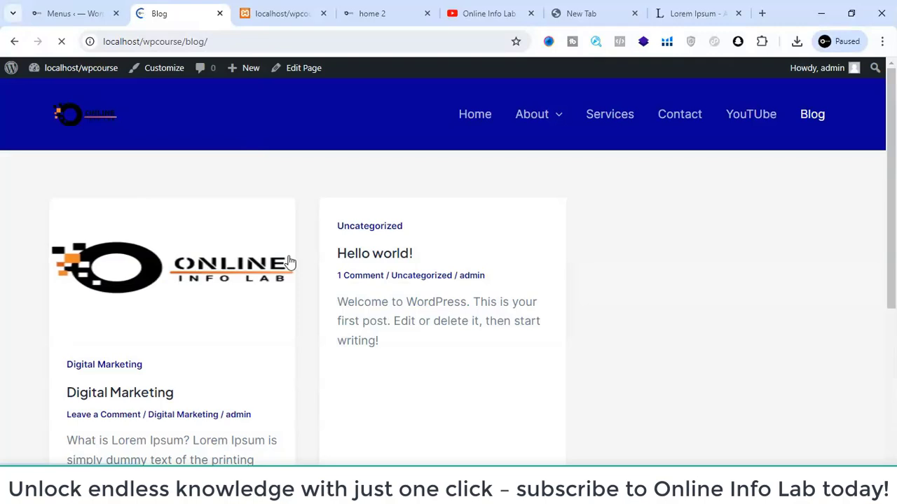
scroll(148, 263, down, 2)
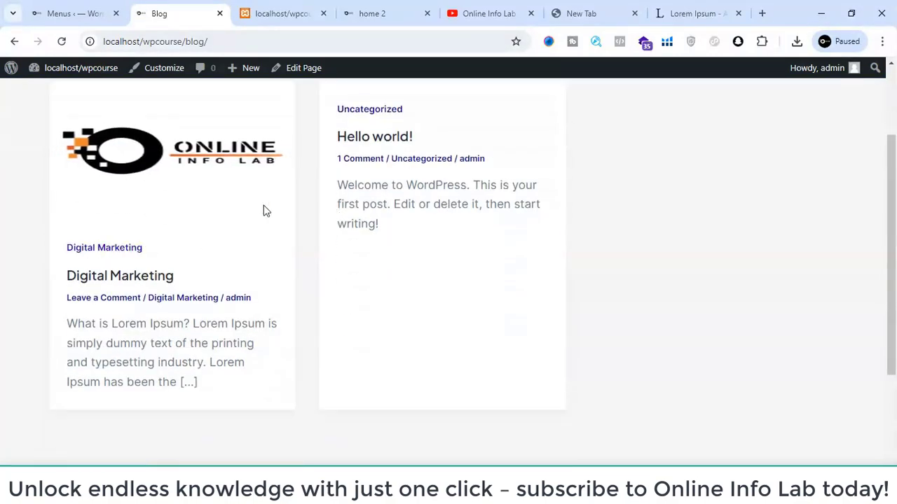
scroll(140, 168, up, 1)
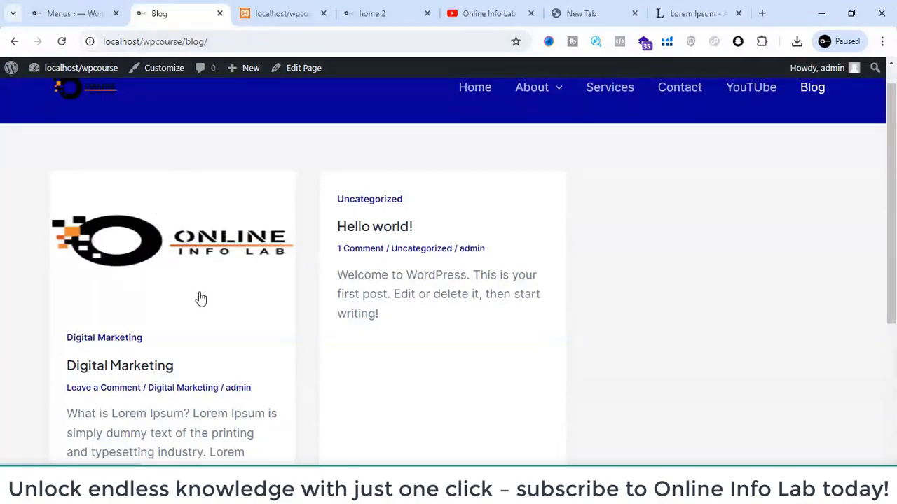
scroll(126, 312, down, 1)
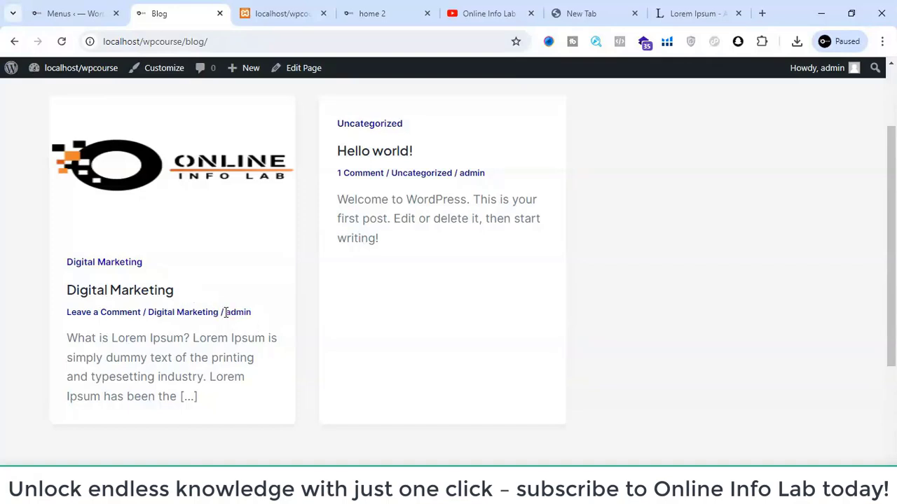
- Open the theme Customizer from the blog page and bring up its Blog / Archive settings
scroll(226, 312, up, 2)
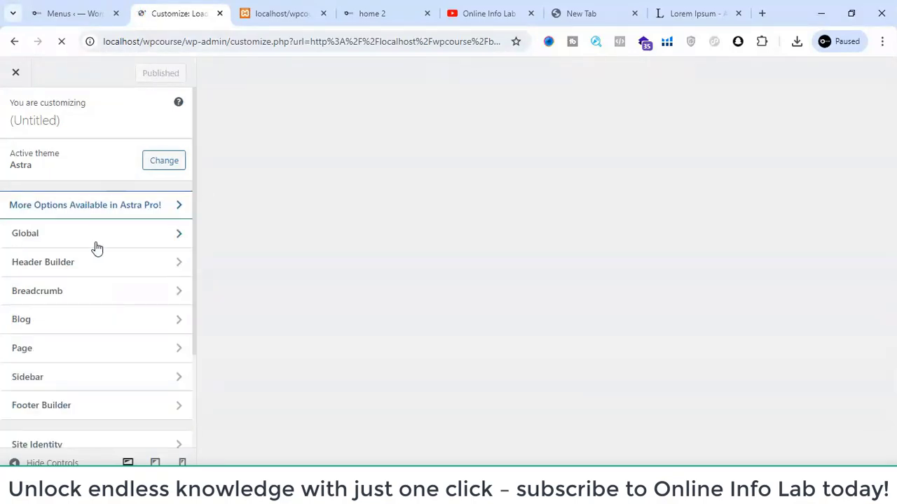
scroll(96, 249, down, 2)
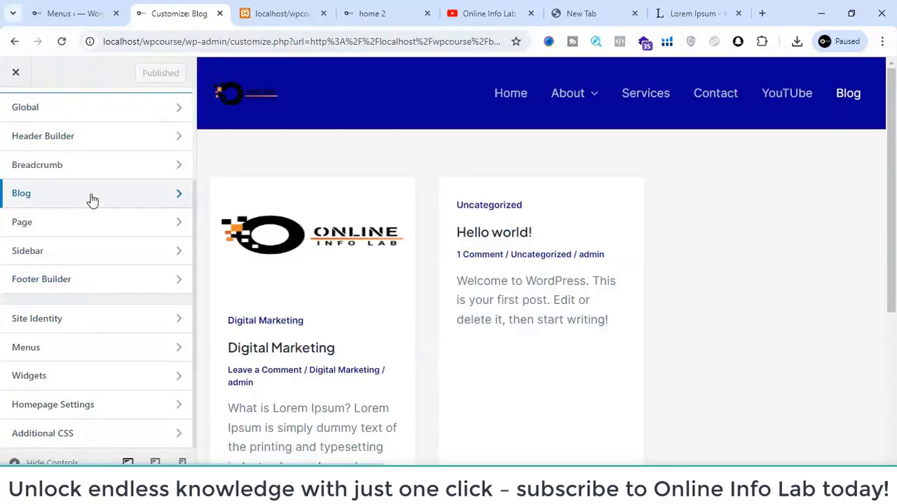
click(92, 200)
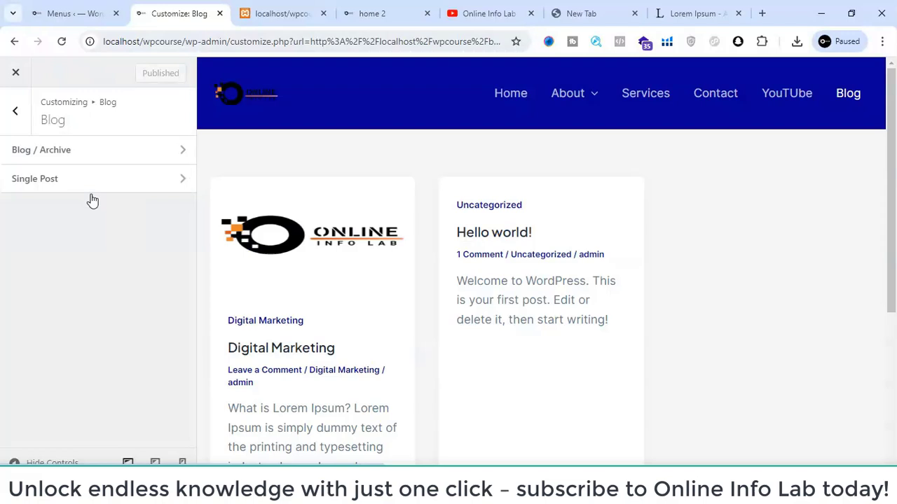
click(73, 161)
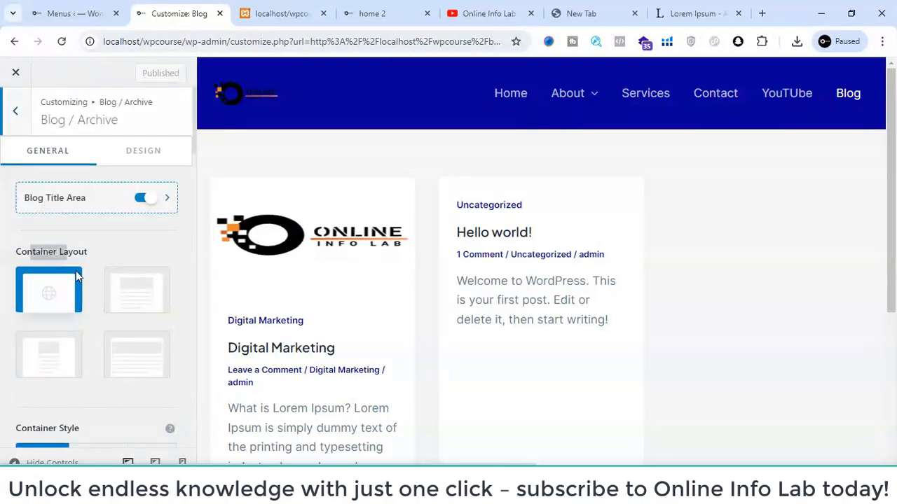
scroll(76, 273, down, 2)
scroll(76, 275, up, 2)
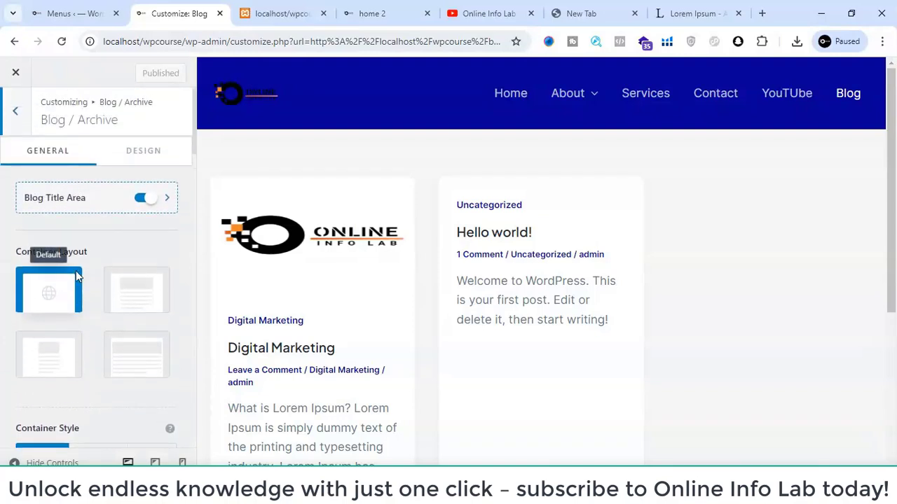
- Try switching the Blog Title Area off and on again
click(157, 204)
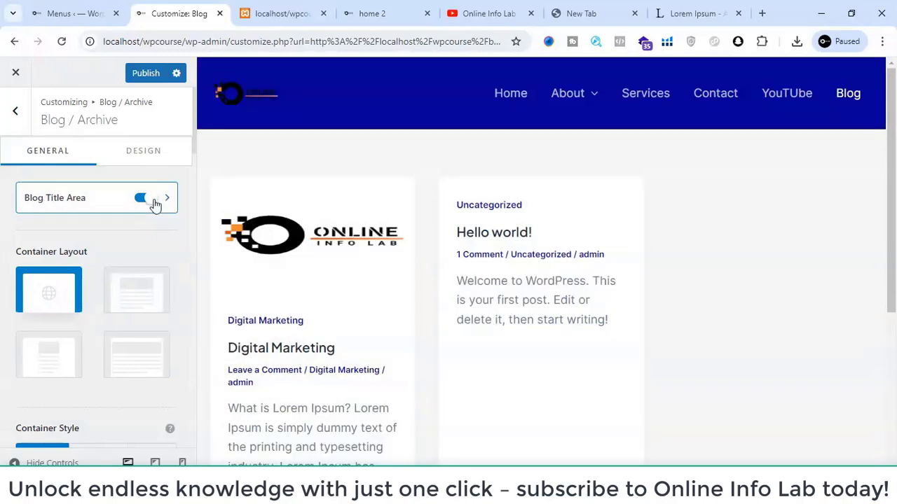
click(156, 203)
click(150, 199)
- Open the Blog Title Area settings and set the banner layout to Layout 2
click(166, 200)
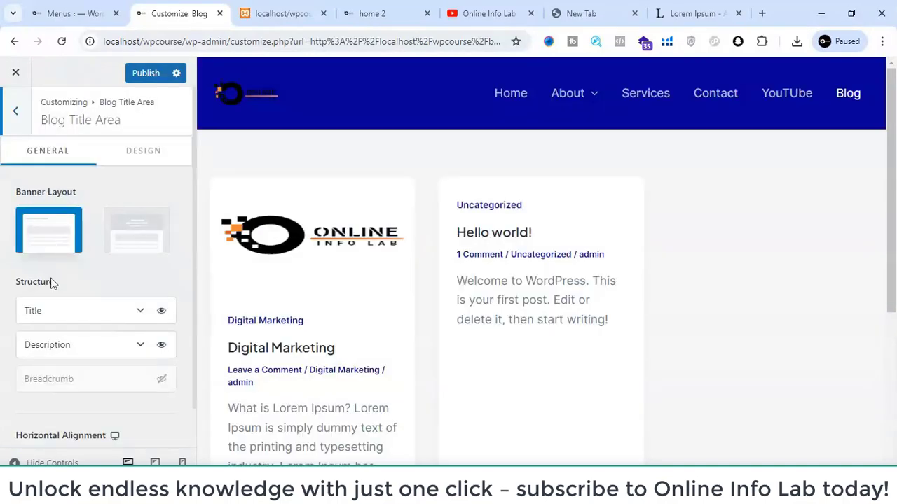
scroll(52, 282, down, 1)
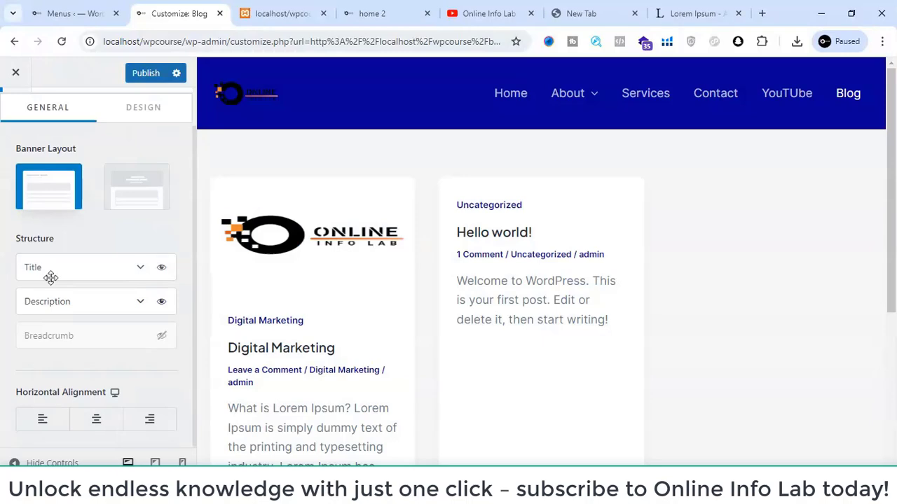
scroll(70, 245, up, 1)
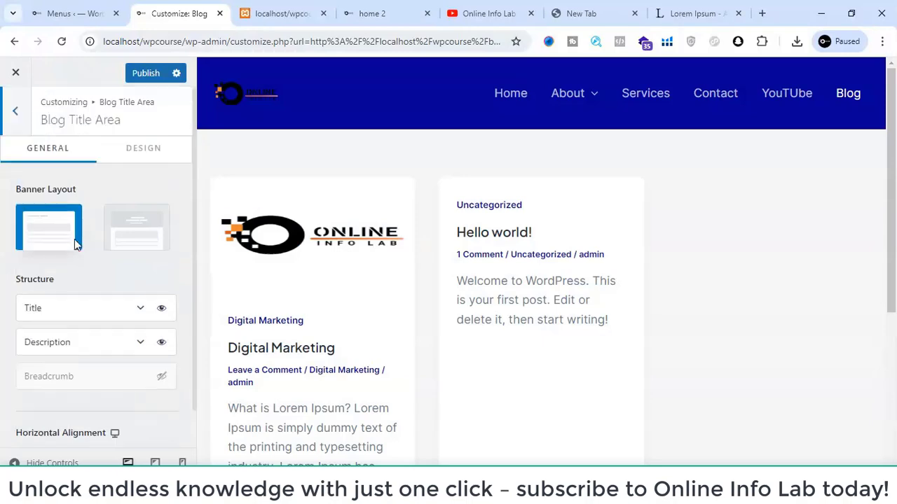
click(126, 225)
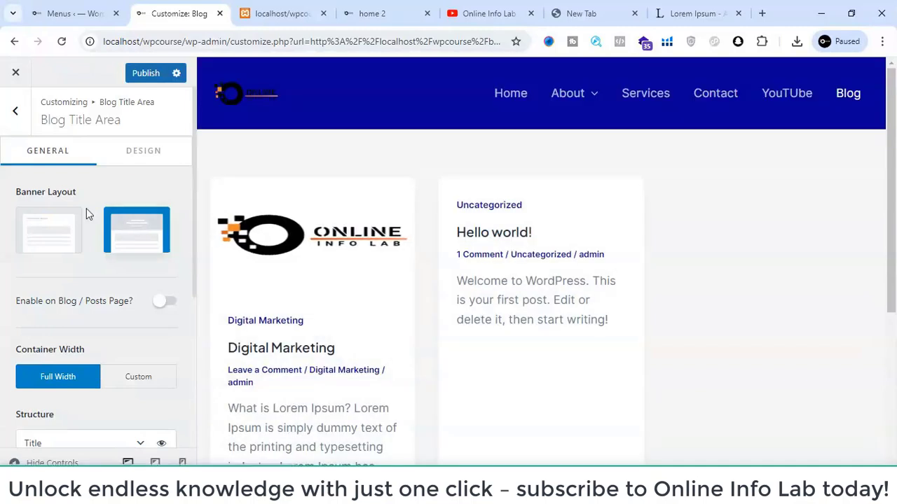
scroll(77, 257, down, 4)
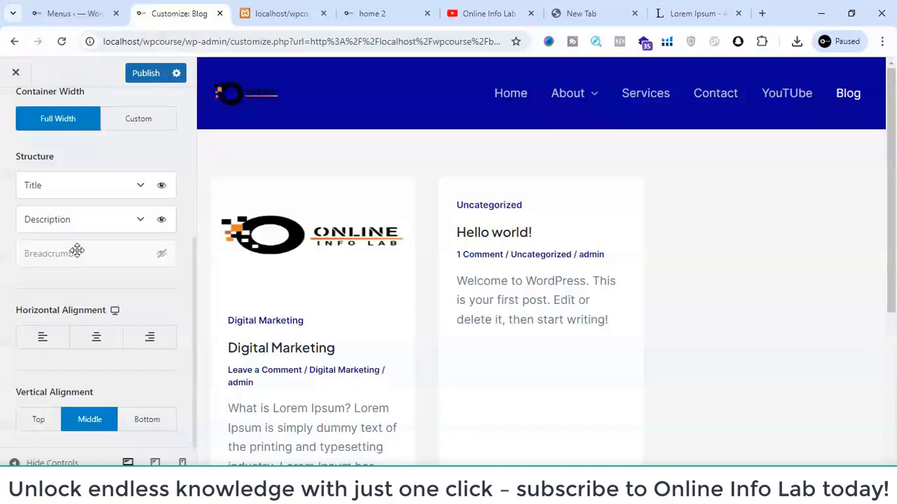
scroll(77, 251, up, 4)
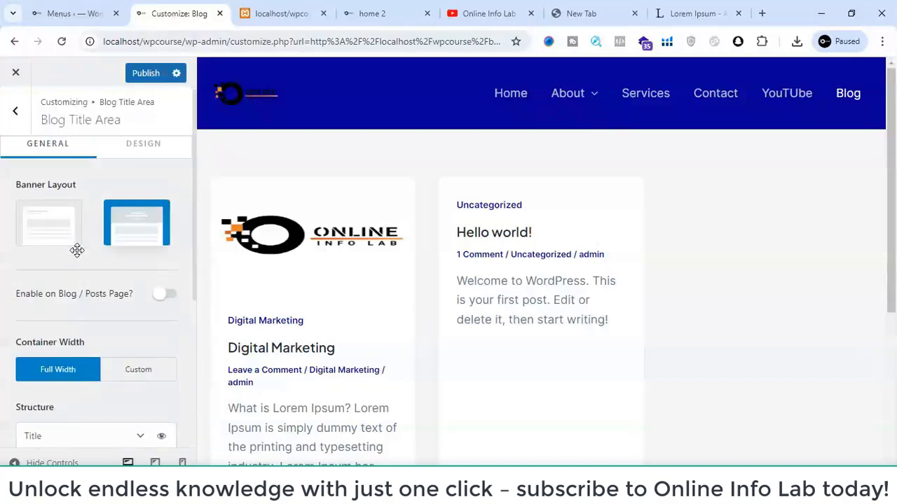
- Return to the Blog / Archive settings and examine the container layout and style options
click(18, 114)
scroll(41, 248, down, 2)
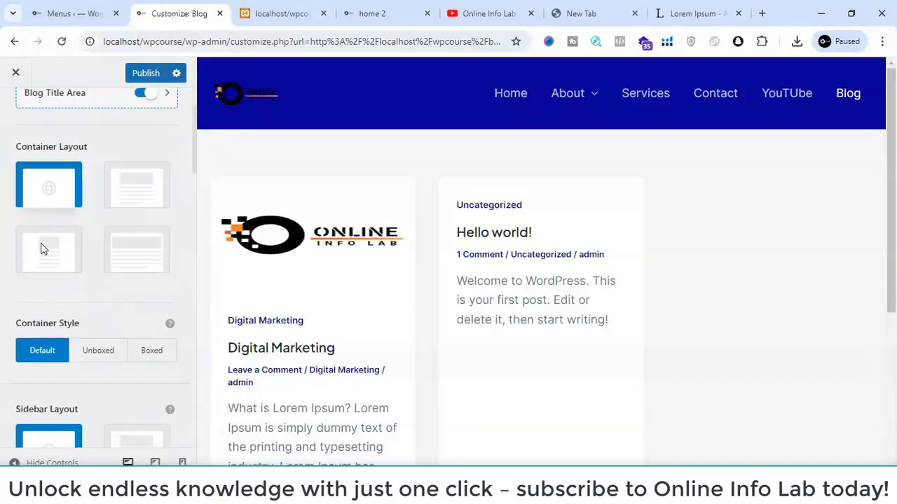
scroll(40, 243, down, 1)
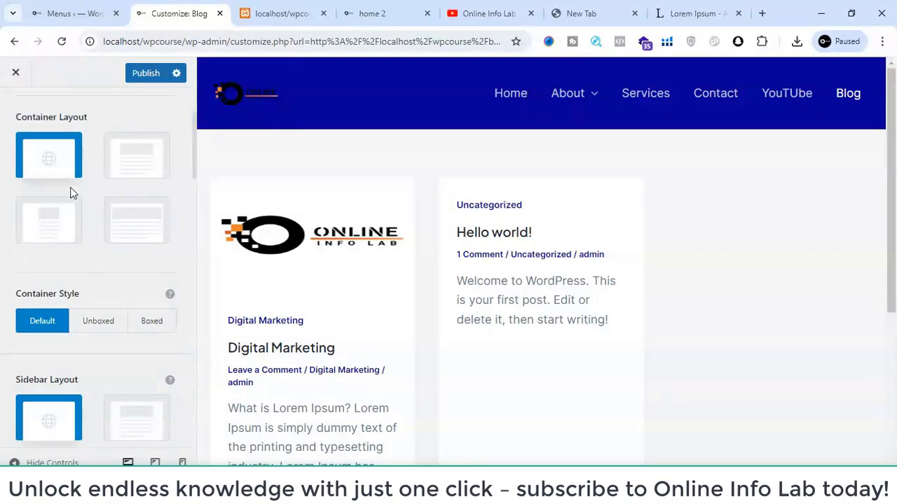
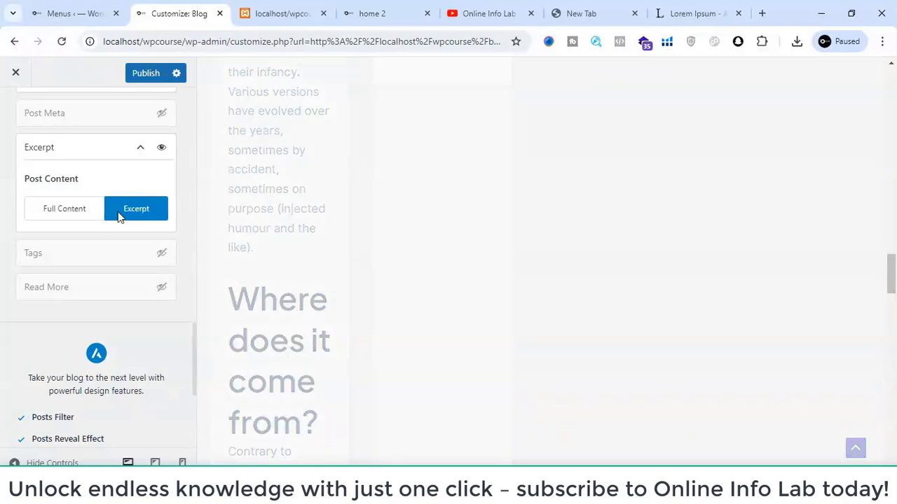
- Turn on the Read More link for posts in the Blog / Archive settings
click(162, 288)
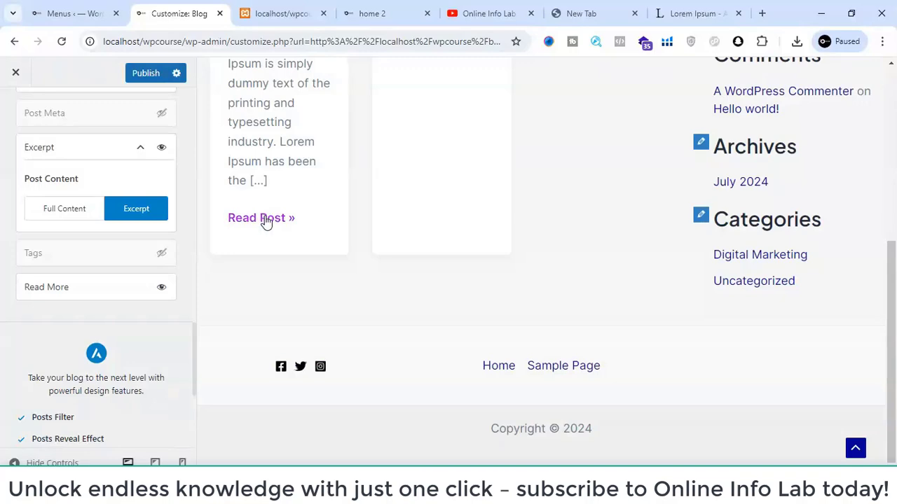
scroll(94, 280, down, 2)
scroll(93, 279, down, 1)
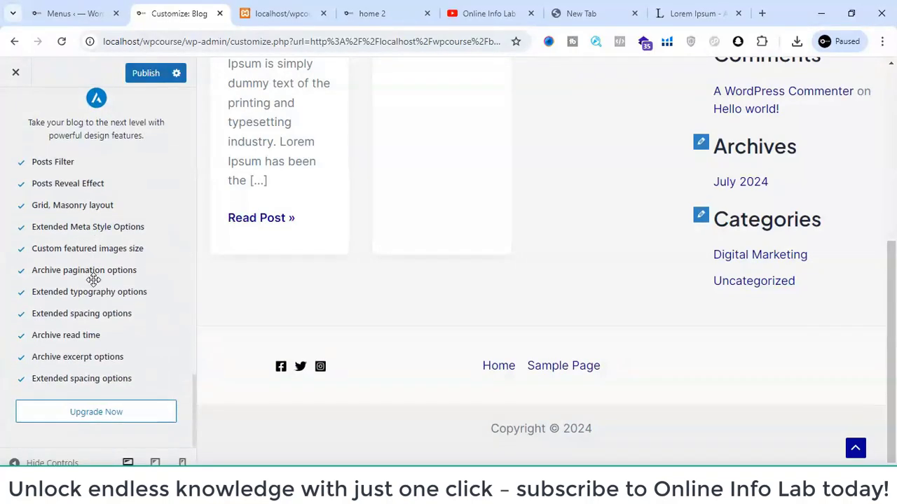
scroll(93, 279, up, 6)
scroll(93, 280, up, 3)
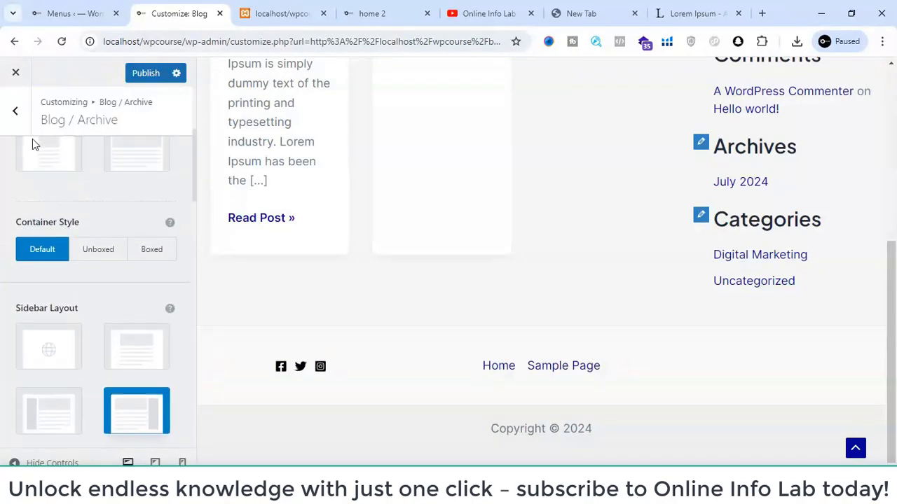
- Open the Single Post customization settings and publish the pending blog changes
click(17, 114)
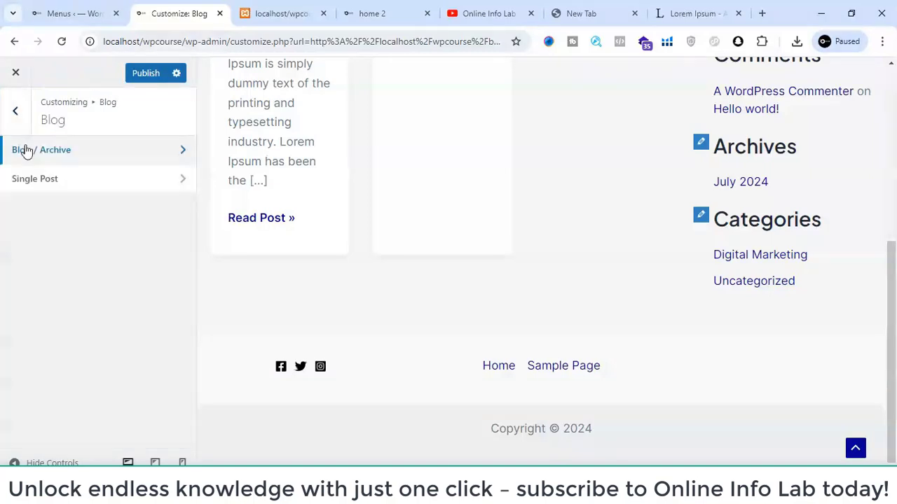
click(40, 183)
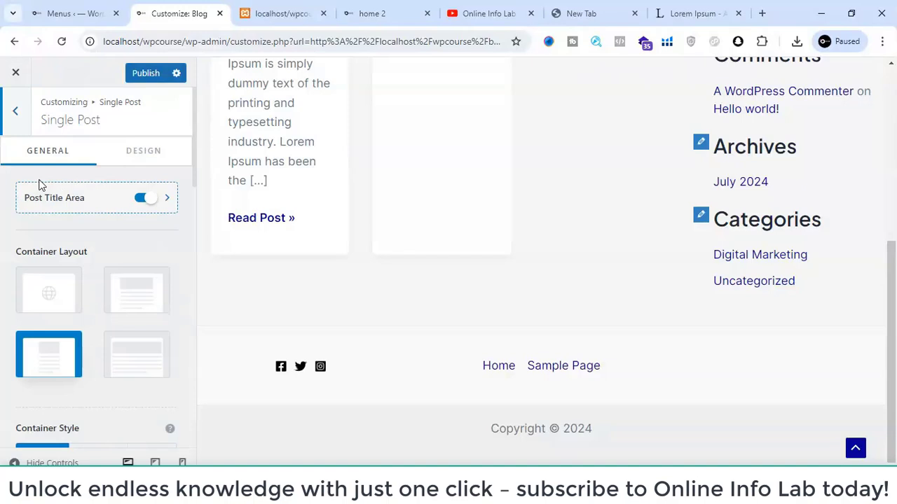
click(152, 78)
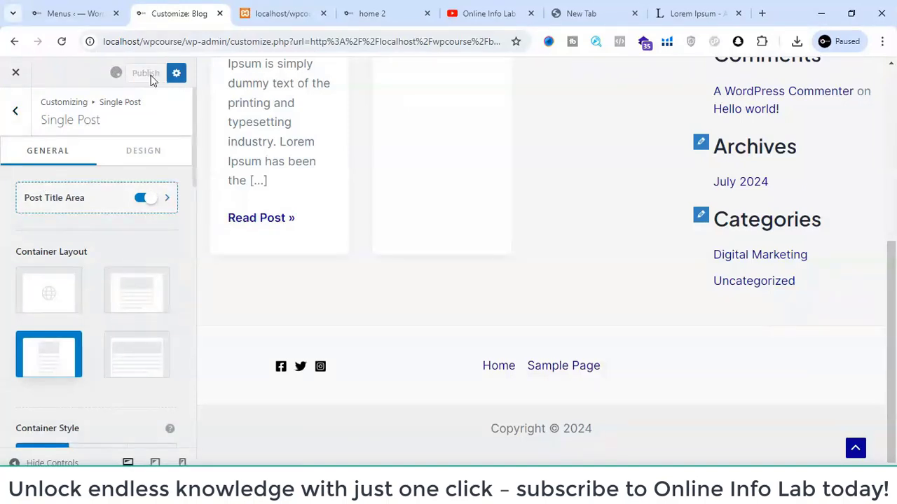
- Open the Digital Marketing post in the preview and look over its page down to the comment form
click(259, 216)
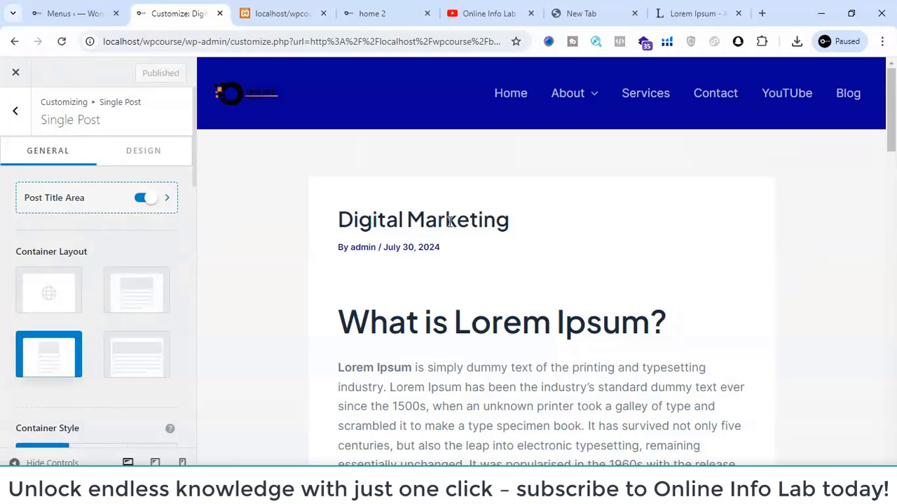
scroll(448, 221, down, 3)
scroll(449, 221, down, 15)
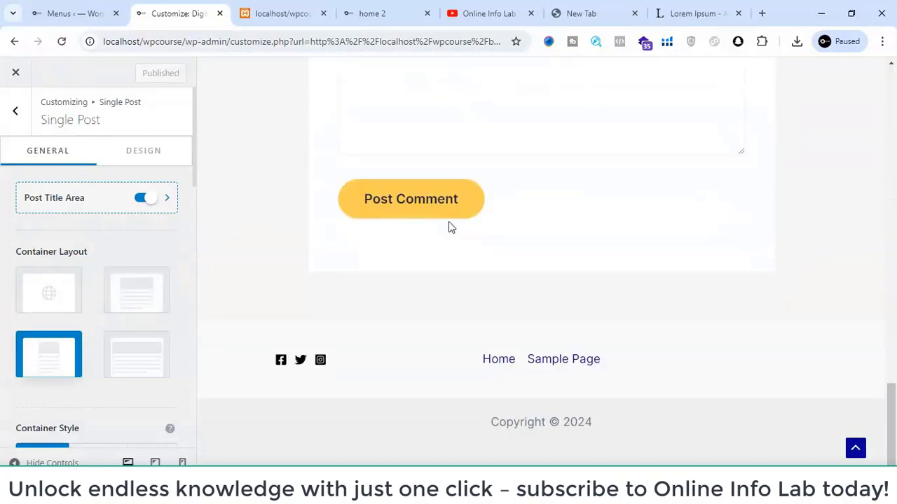
scroll(261, 215, up, 1)
- Set the single post's sidebar layout to right sidebar and its container layout to default
scroll(51, 262, down, 2)
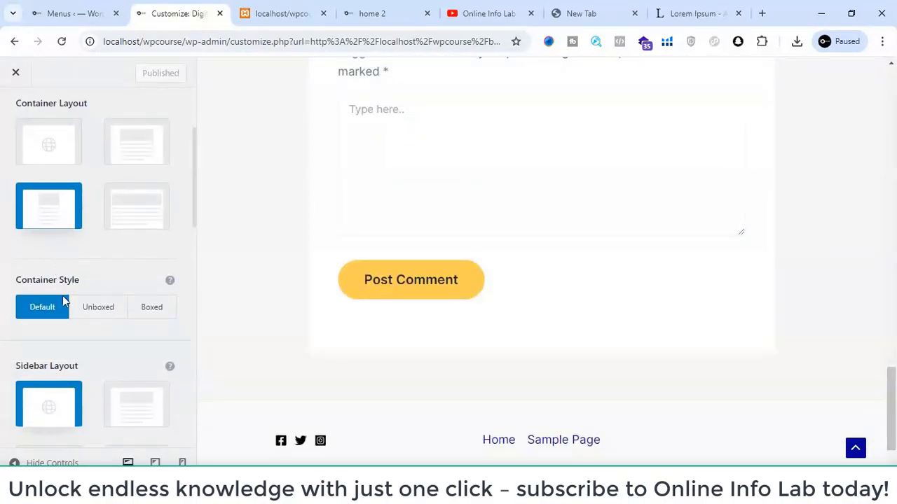
scroll(70, 313, down, 2)
click(120, 320)
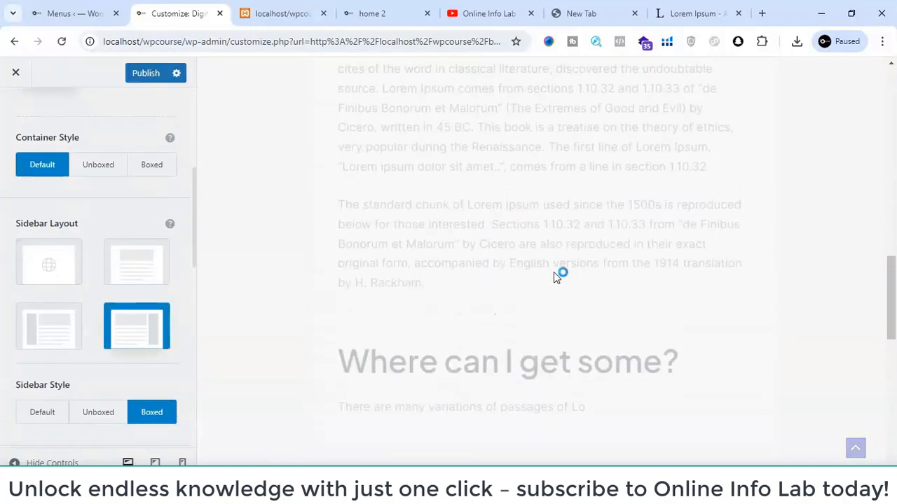
scroll(118, 241, up, 3)
scroll(118, 241, down, 1)
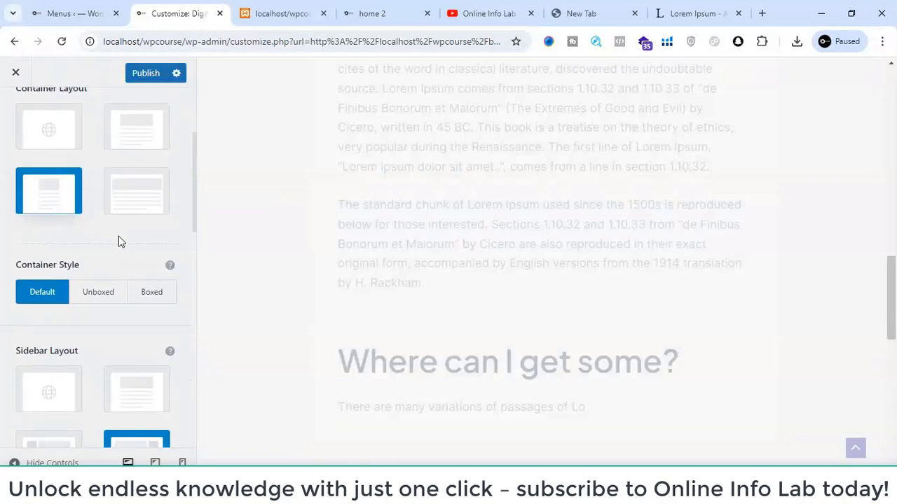
click(51, 136)
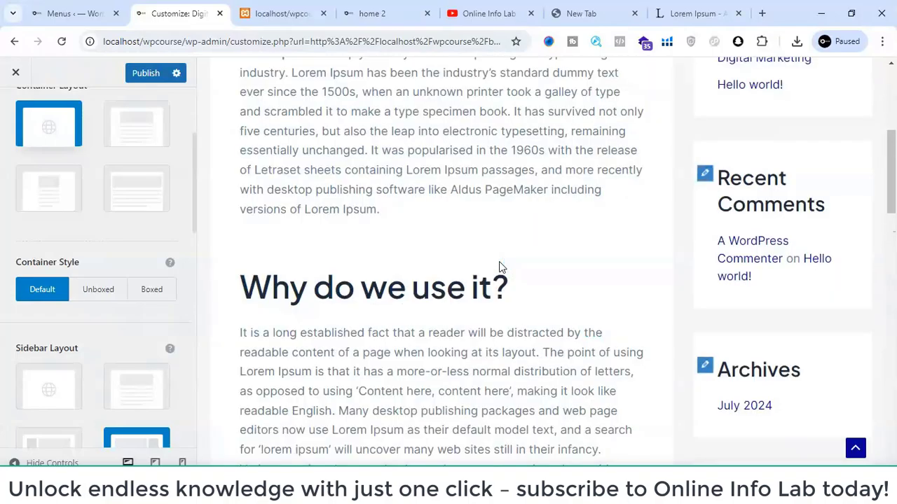
- Enable Related Posts in the Single Post settings
scroll(426, 282, down, 10)
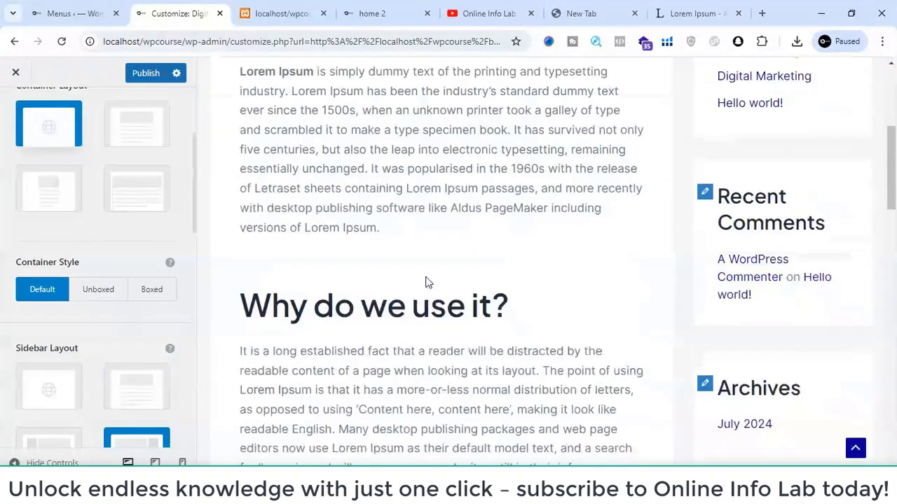
scroll(46, 271, down, 8)
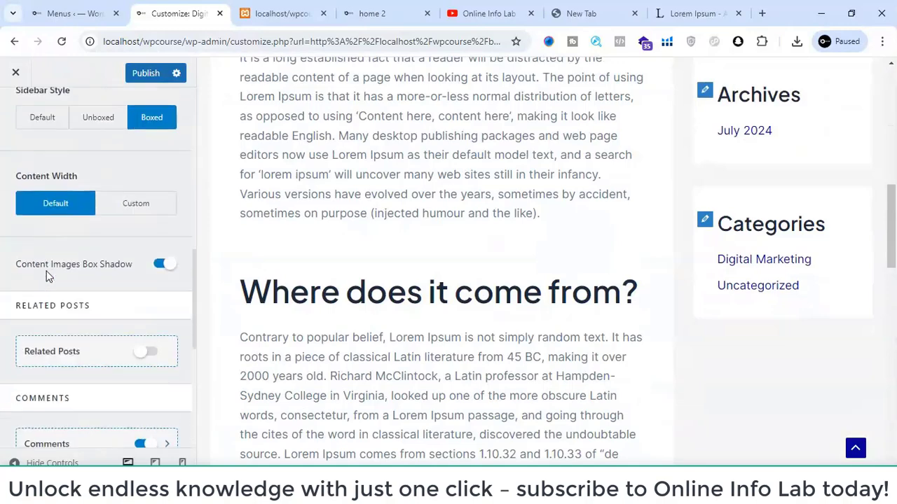
scroll(46, 277, down, 1)
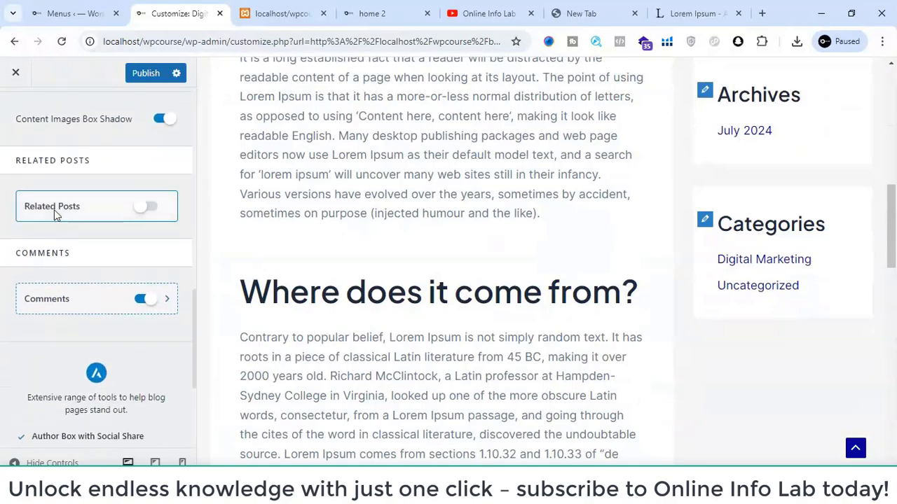
click(146, 207)
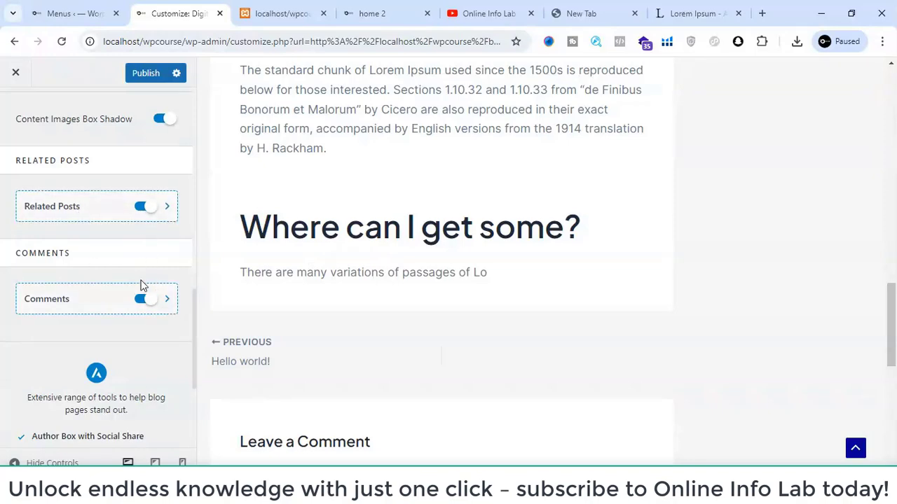
- Look at the Comments section settings for the post, then return to Single Post and review its remaining options
scroll(362, 349, down, 3)
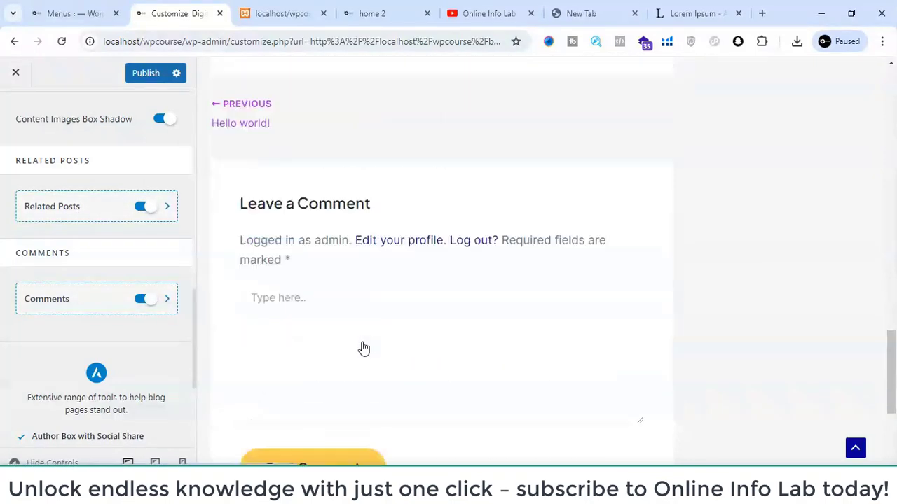
click(330, 294)
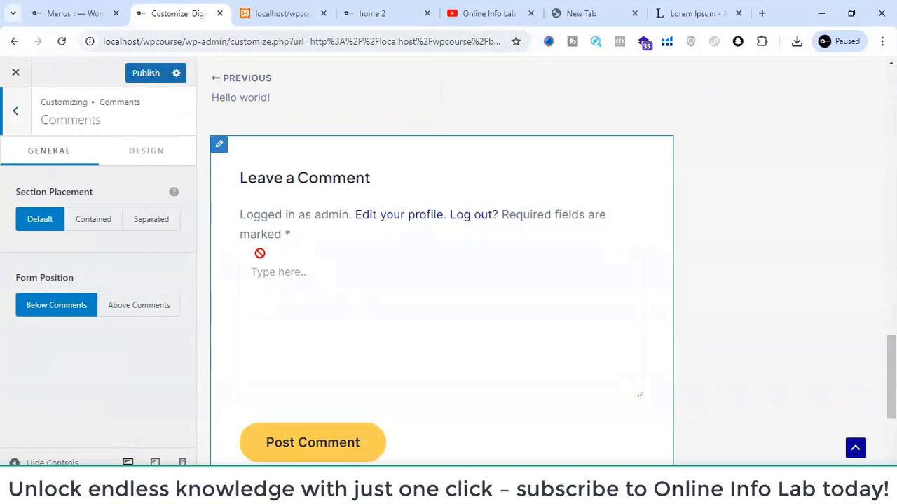
click(12, 112)
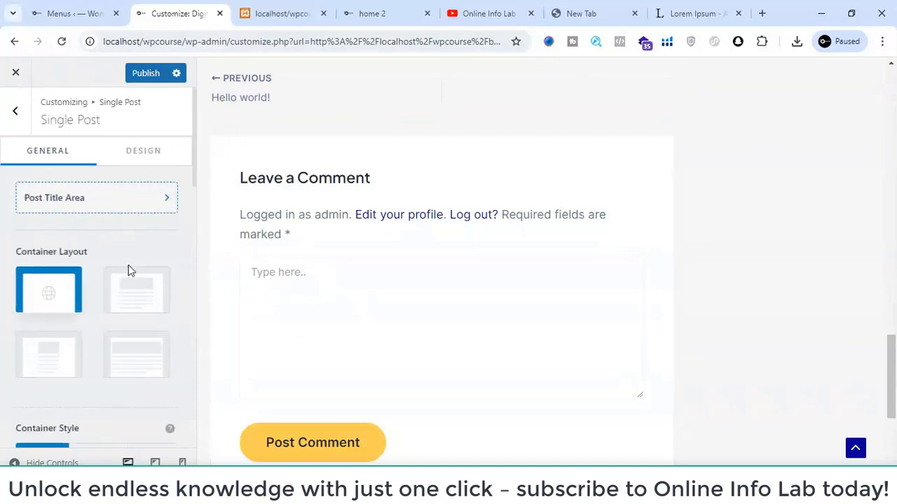
scroll(123, 280, down, 10)
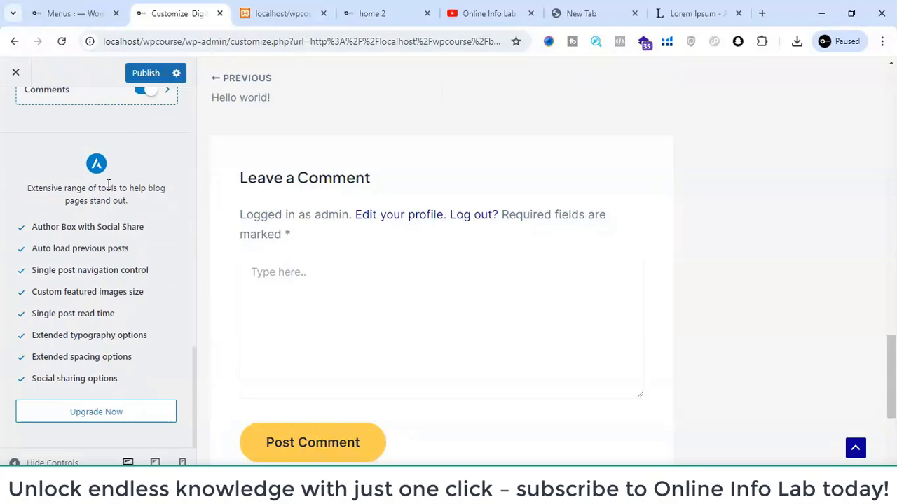
scroll(107, 188, up, 2)
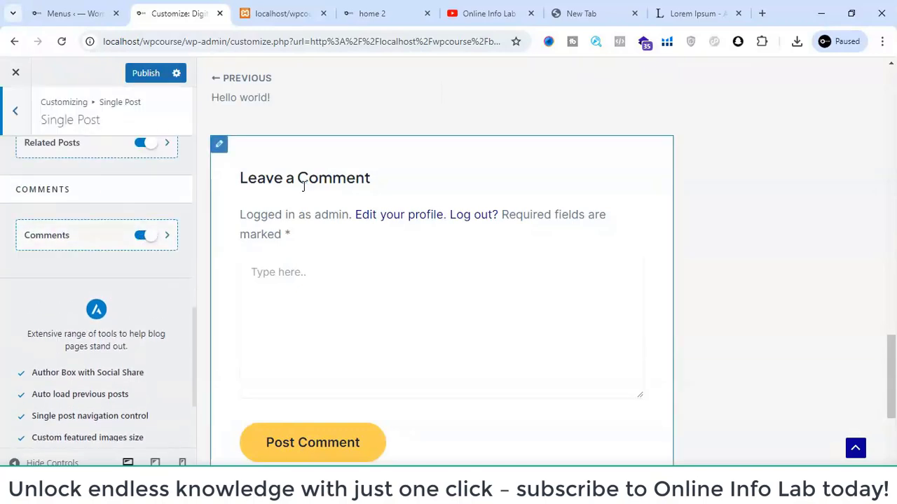
scroll(381, 200, up, 10)
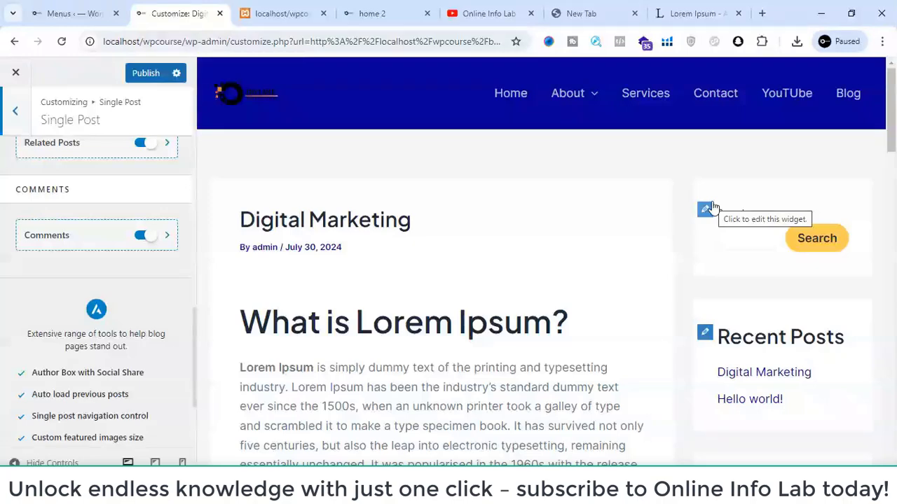
- Open the Widgets management page and compare its Main Sidebar with the sidebar on the live blog page
click(70, 11)
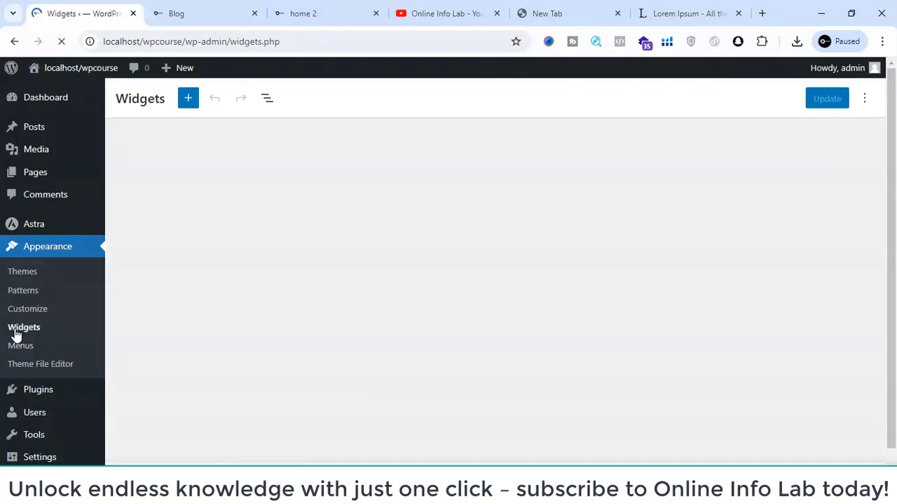
click(202, 10)
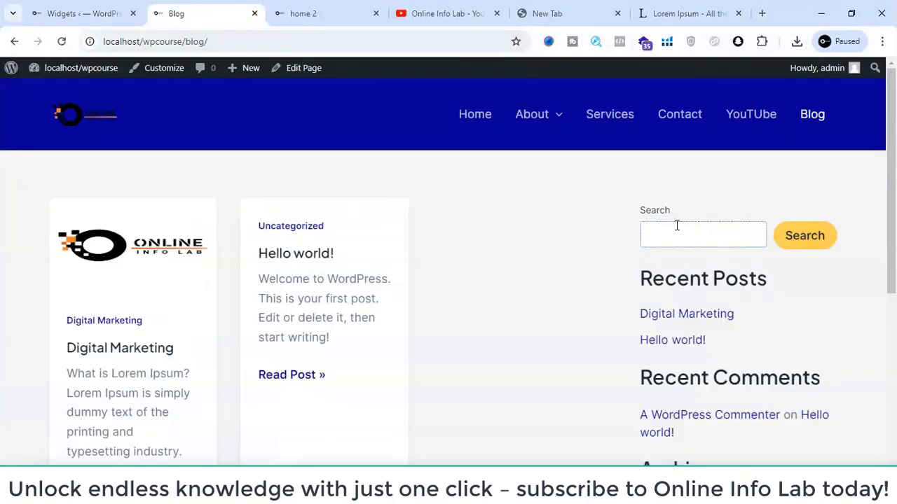
scroll(677, 226, down, 5)
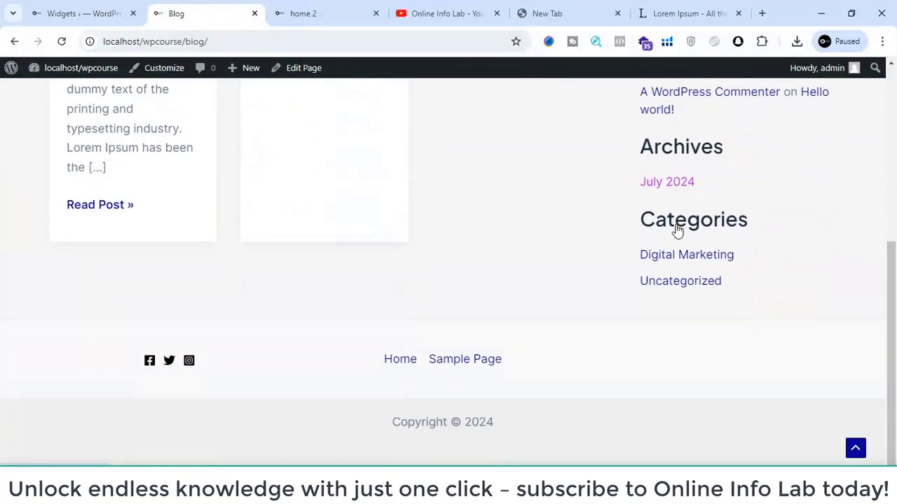
scroll(661, 362, up, 5)
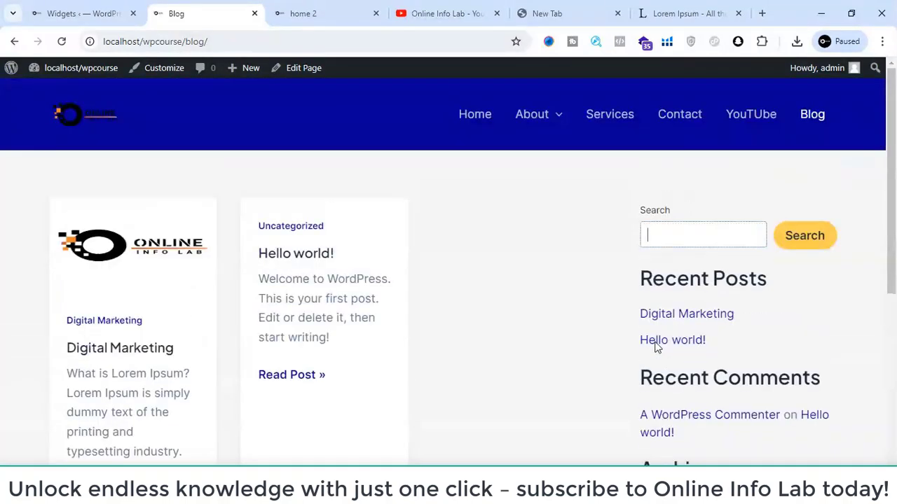
click(53, 10)
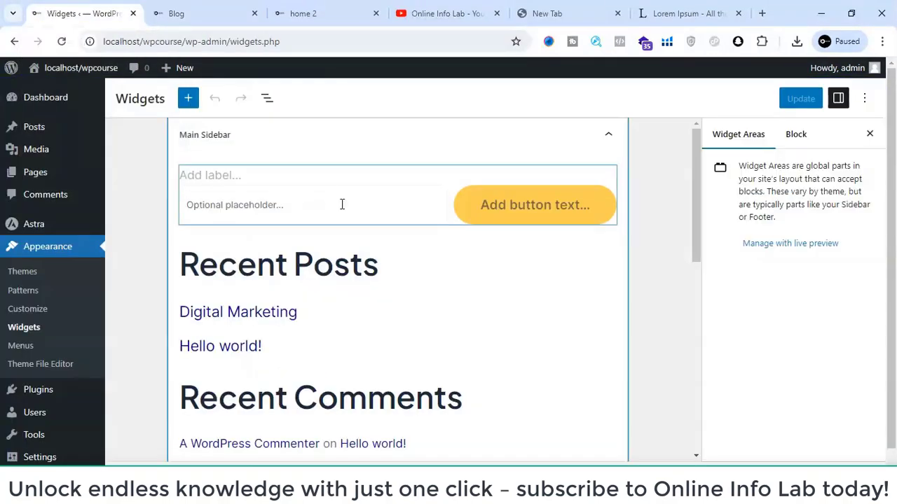
- Collapse the Main Sidebar widget area and view the blocks available for insertion
click(609, 138)
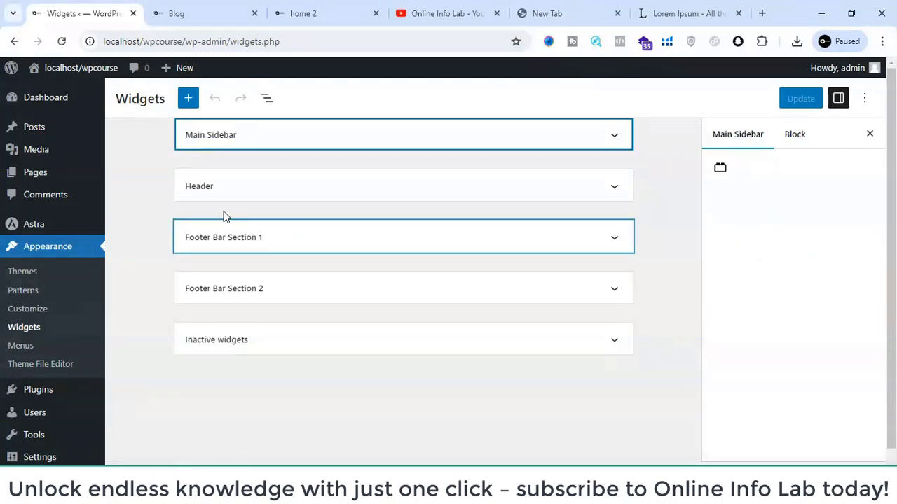
click(189, 97)
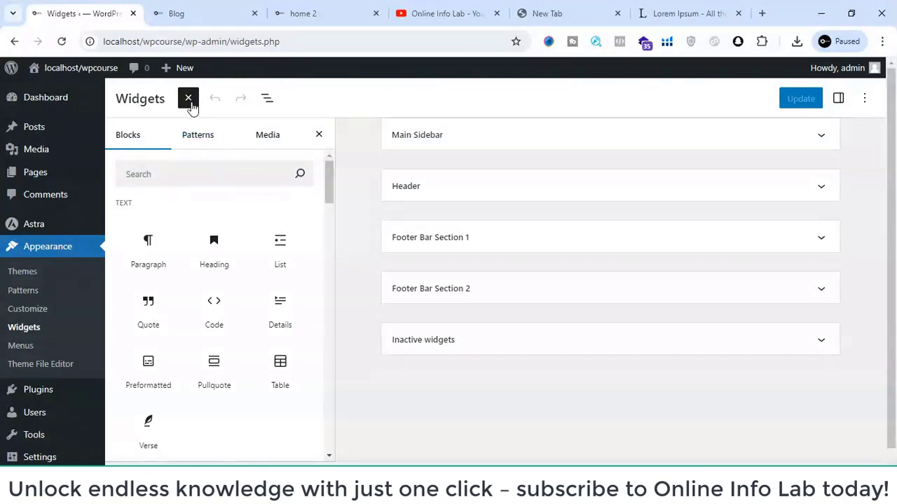
click(189, 99)
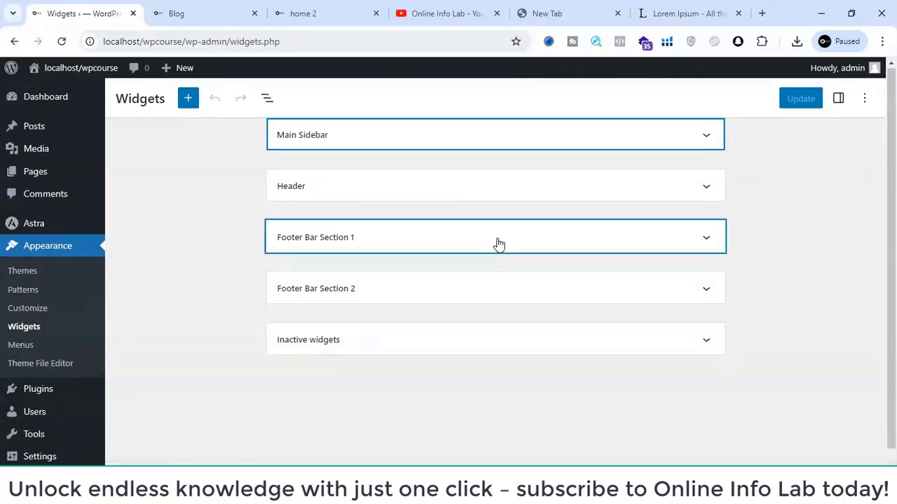
- Expand the Footer Bar Section 2, Footer Bar Section 1, Header and Main Sidebar areas to inspect their widgets
click(502, 282)
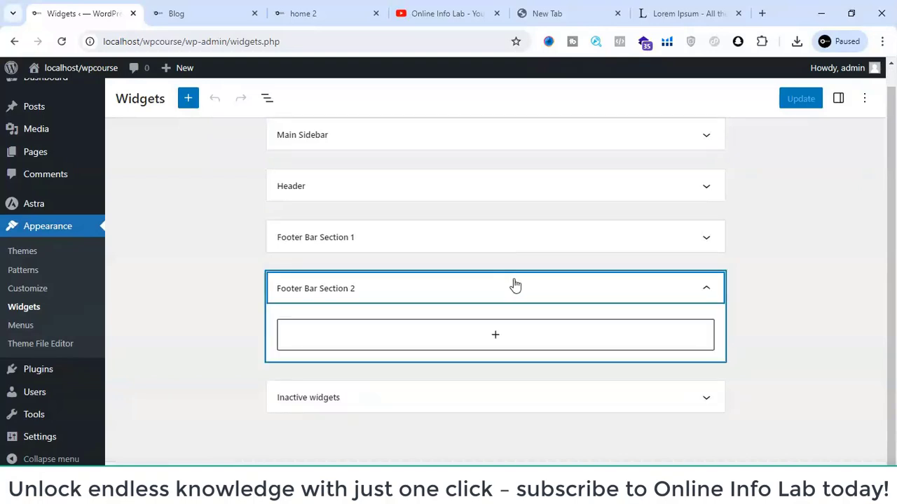
click(428, 233)
click(423, 197)
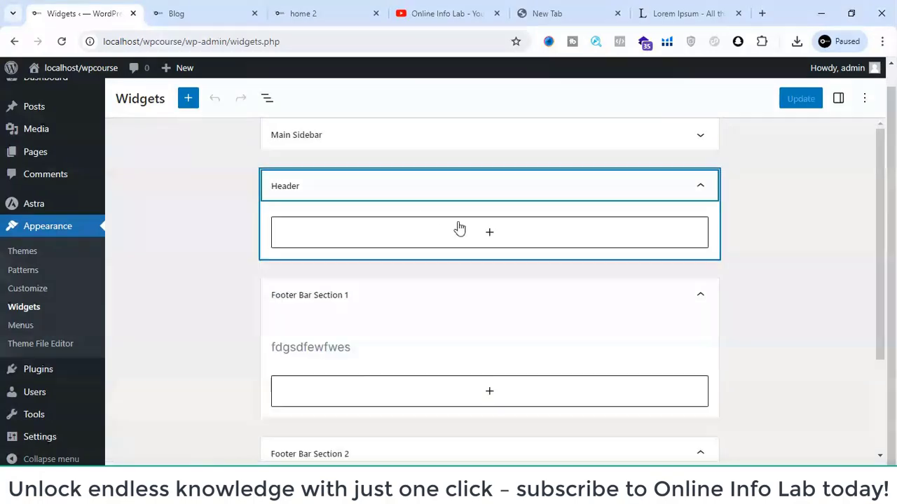
click(449, 150)
- Review the sidebar widgets on the live blog page, from the search box to the categories
click(208, 9)
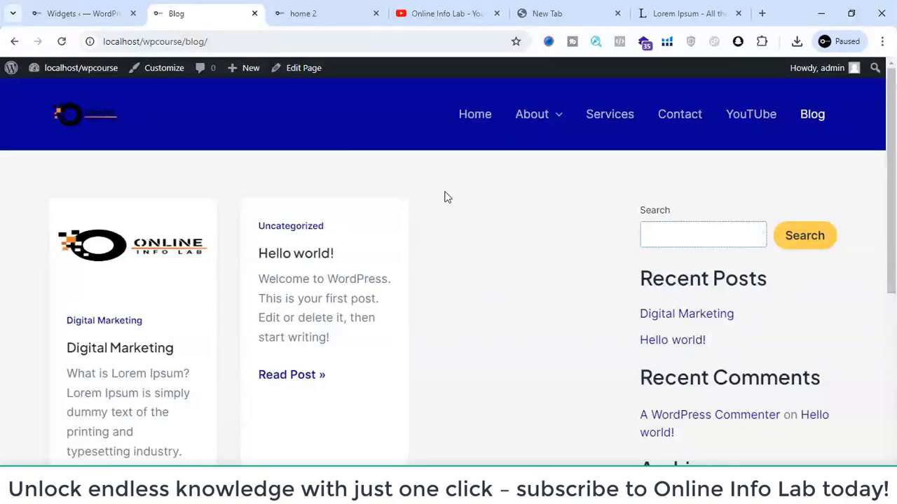
scroll(722, 250, down, 5)
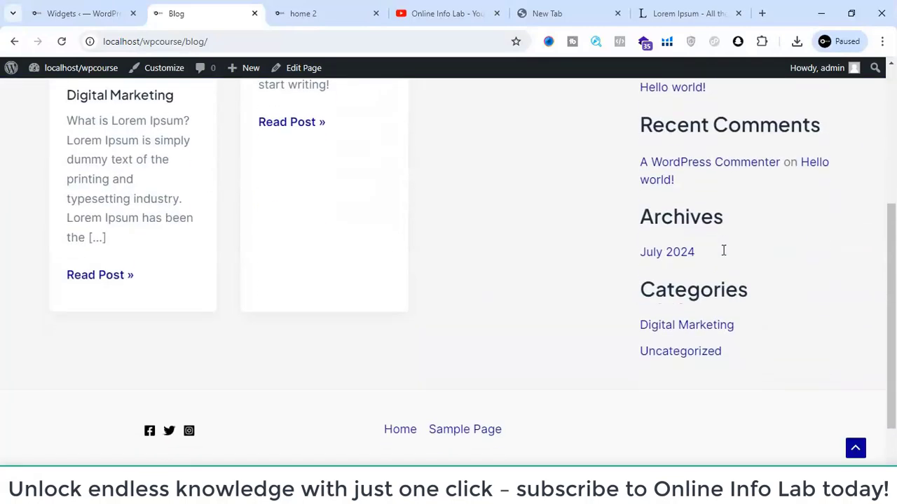
scroll(722, 251, up, 2)
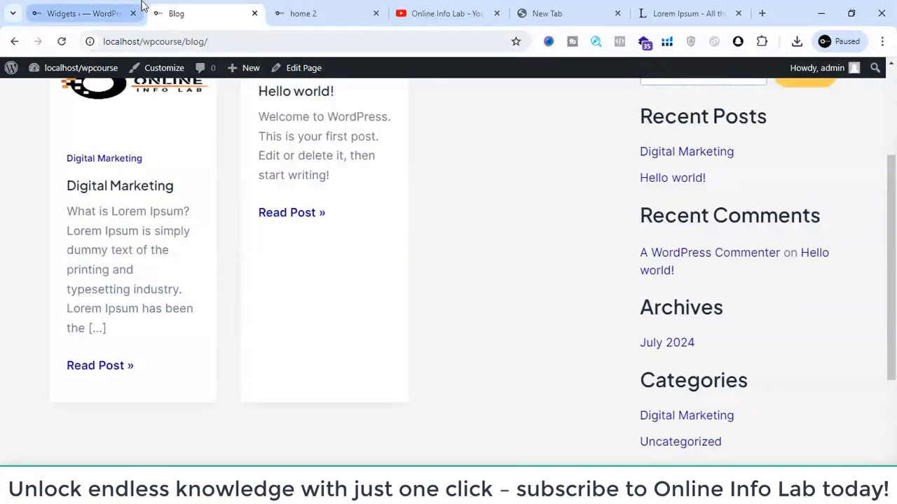
- Search the live blog for "digital" with the sidebar search widget
click(91, 13)
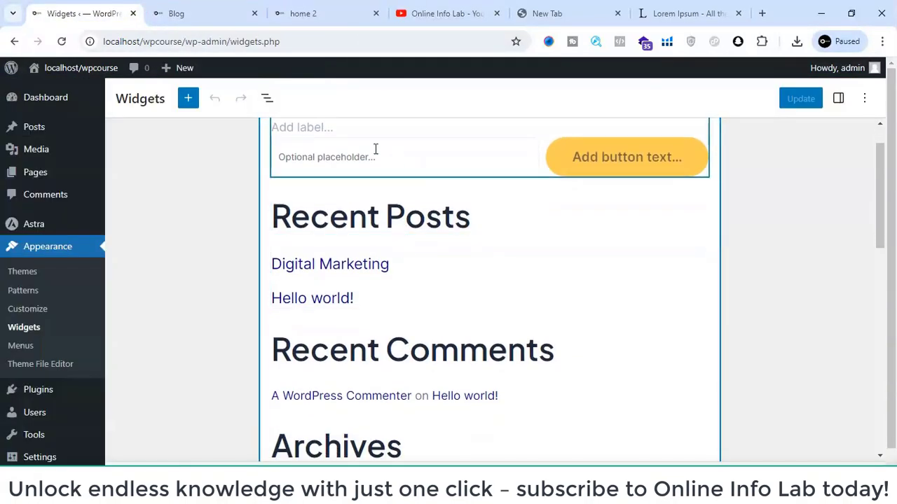
click(200, 8)
scroll(683, 160, up, 3)
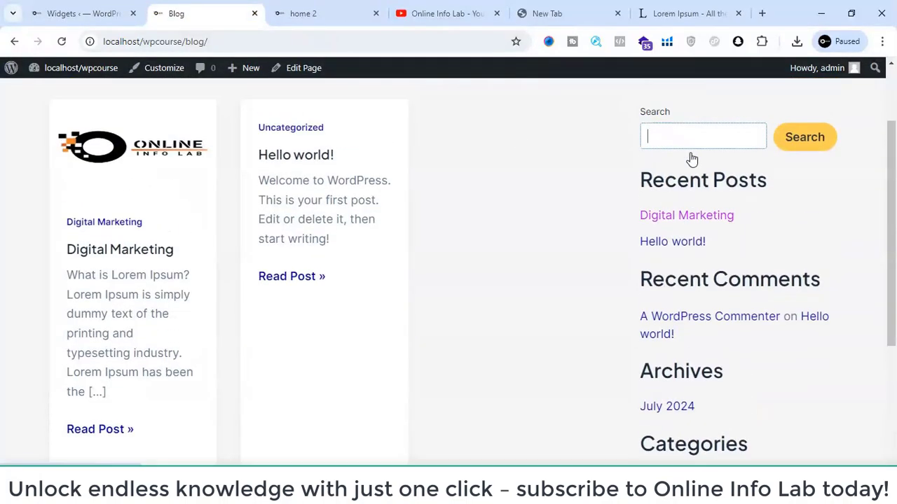
click(670, 174)
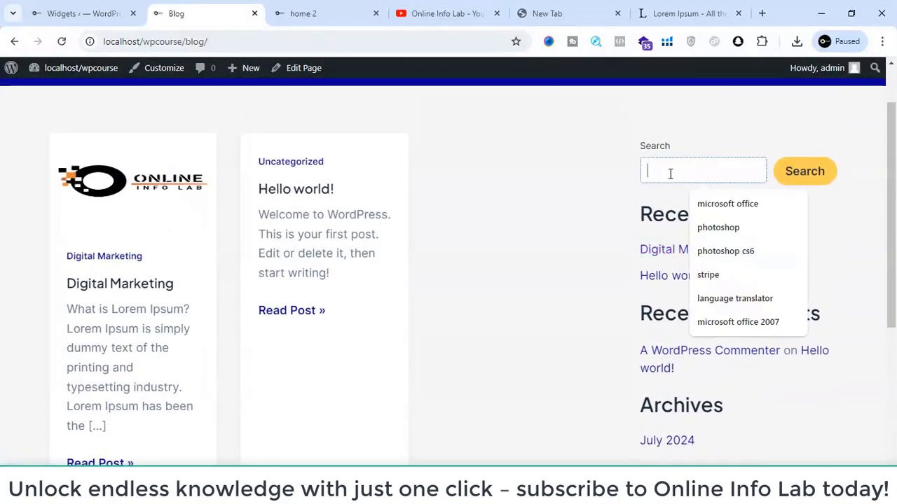
text(digit)
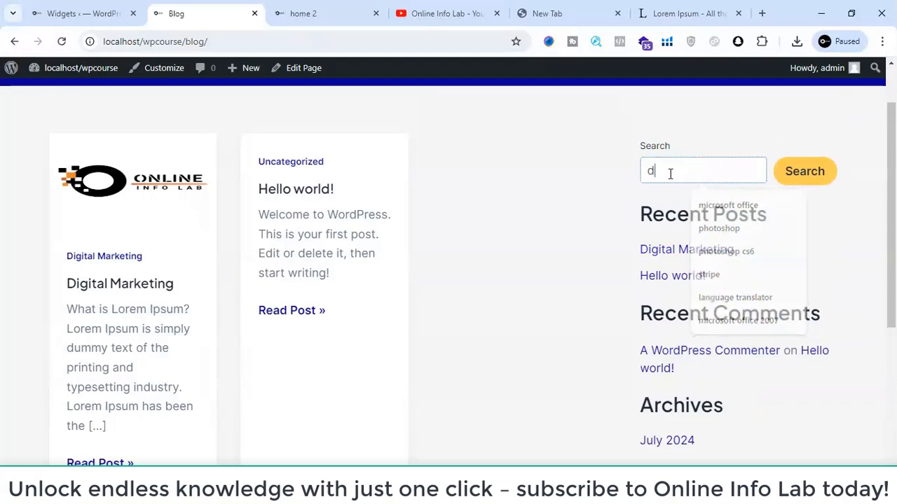
text(al)
key(Return)
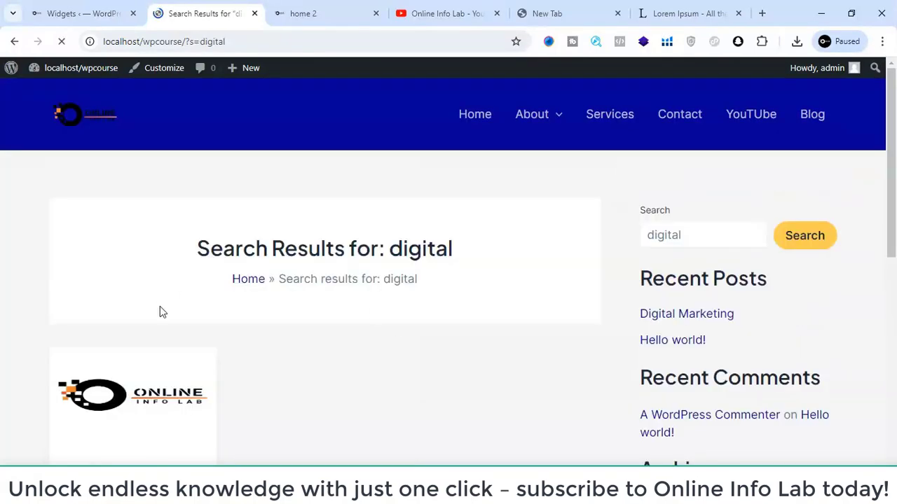
- Look through the search results page for "digital" and return to the blog page
scroll(141, 313, down, 2)
scroll(102, 352, down, 2)
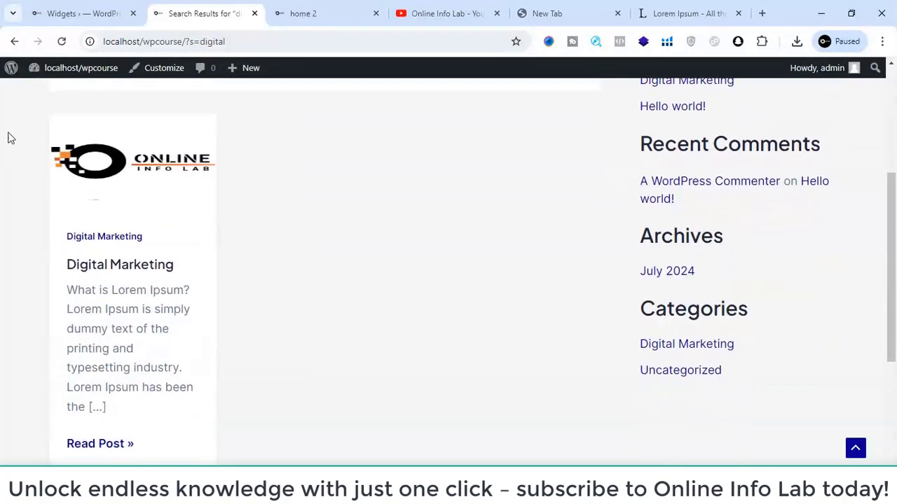
scroll(77, 211, down, 2)
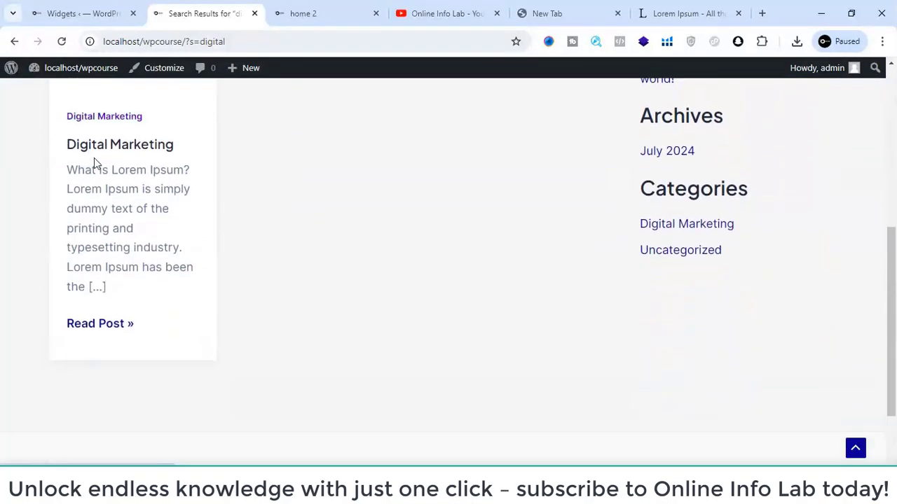
click(9, 42)
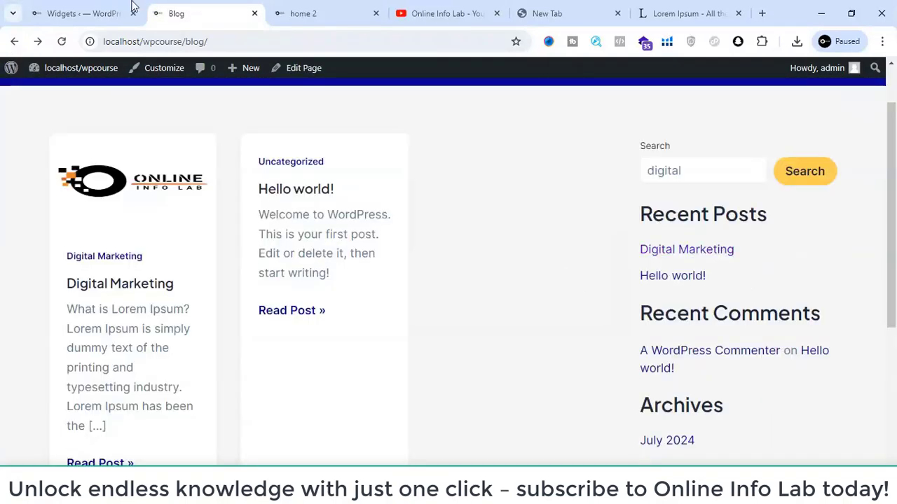
- Delete the Recent Comments heading from the Main Sidebar widget area
click(84, 13)
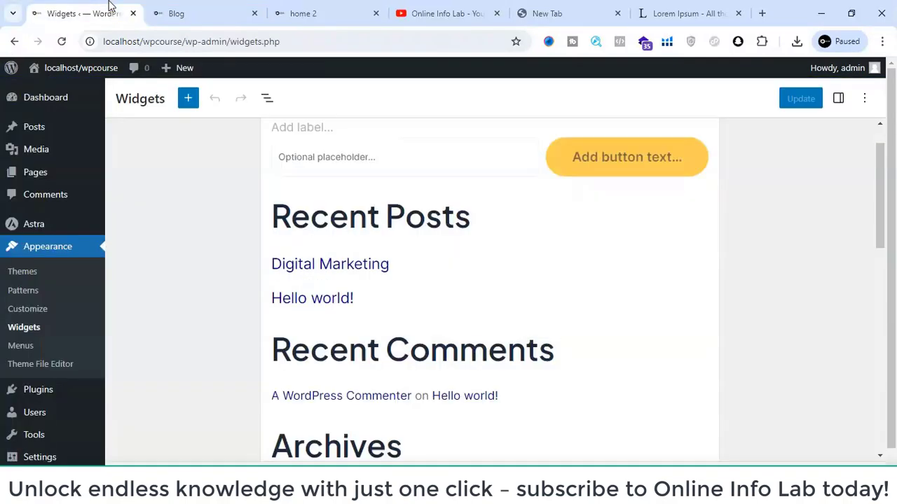
click(215, 7)
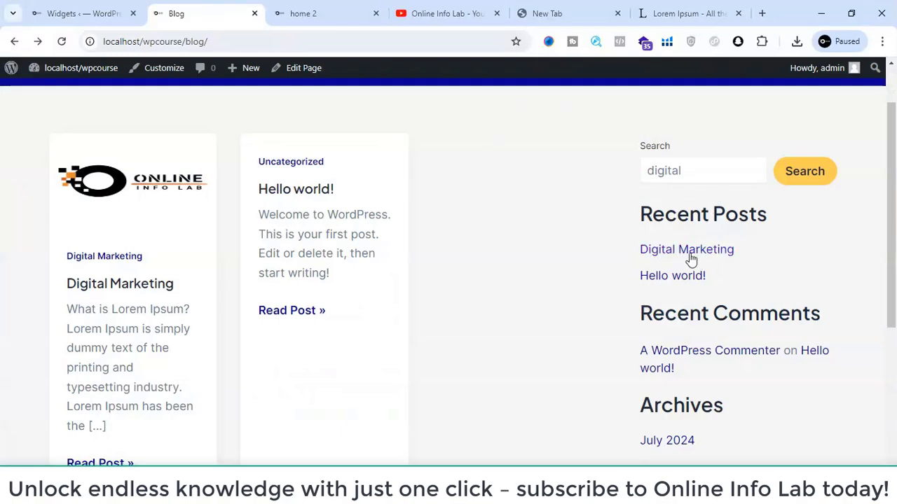
click(56, 13)
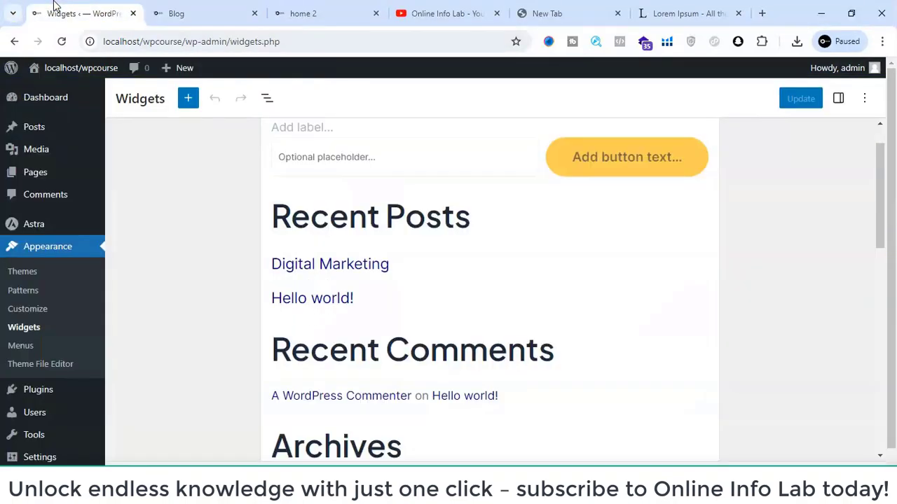
scroll(359, 252, down, 2)
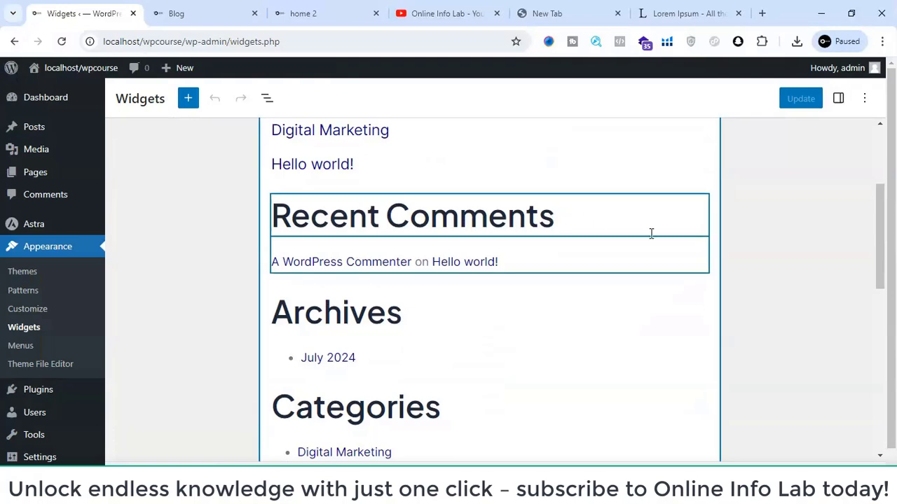
click(544, 207)
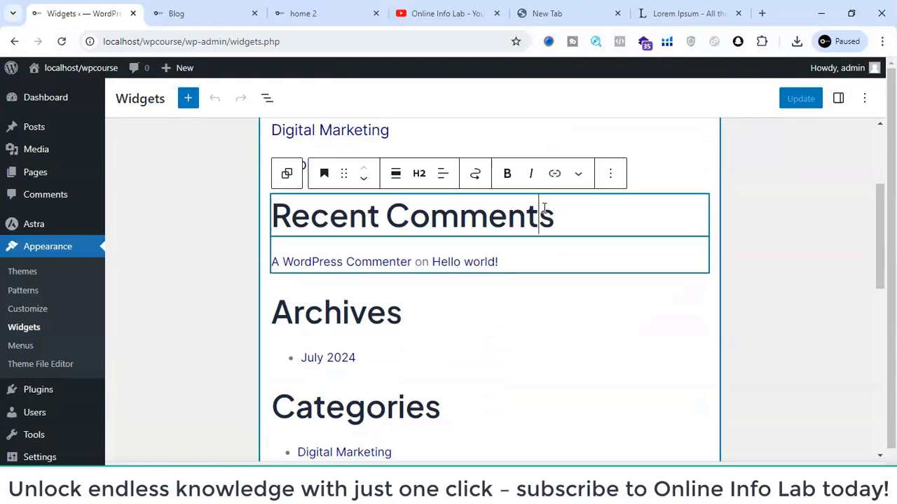
click(610, 175)
scroll(620, 394, down, 1)
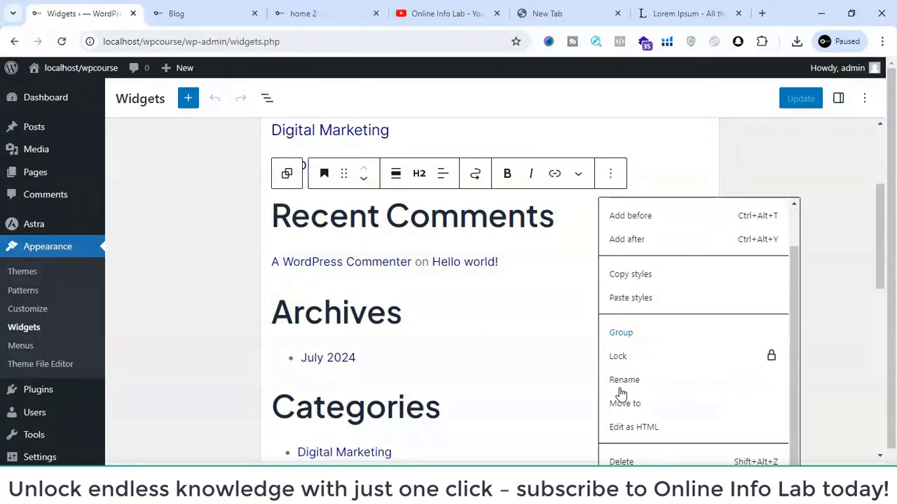
click(621, 460)
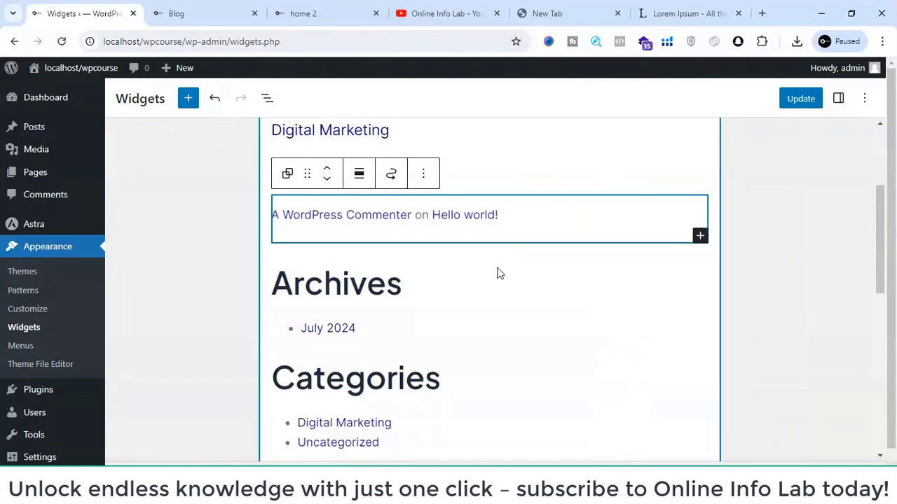
- Delete the comments list block between Recent Posts and Archives in the Main Sidebar
click(499, 206)
click(469, 179)
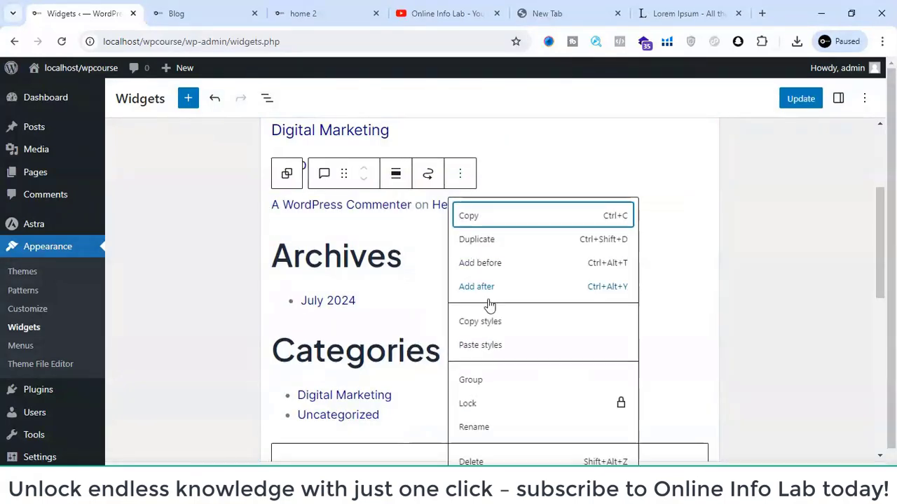
click(473, 462)
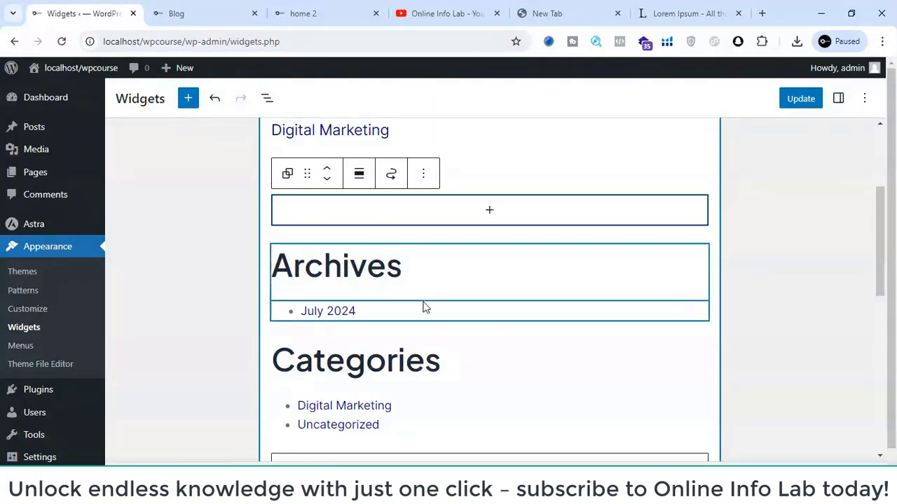
- Open the full block library for adding a block at the end of the Main Sidebar, below Categories
scroll(424, 306, down, 5)
click(425, 325)
scroll(448, 354, up, 4)
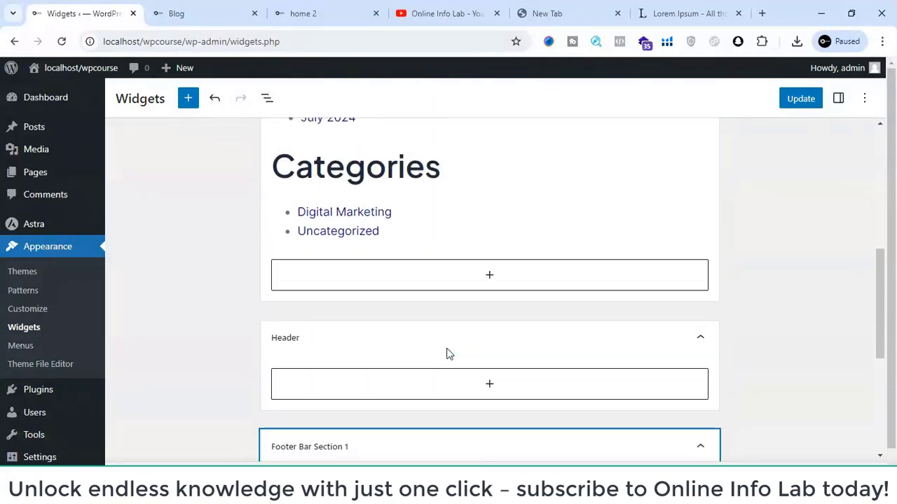
click(467, 323)
scroll(458, 326, down, 3)
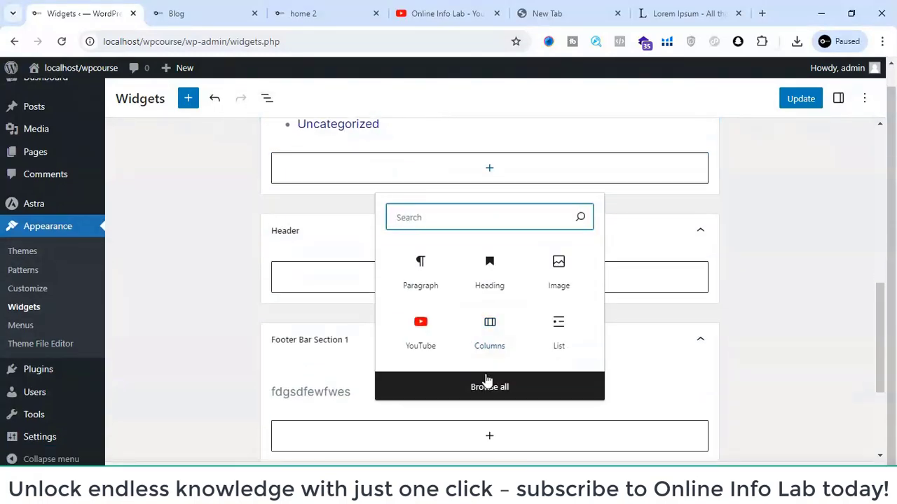
click(483, 382)
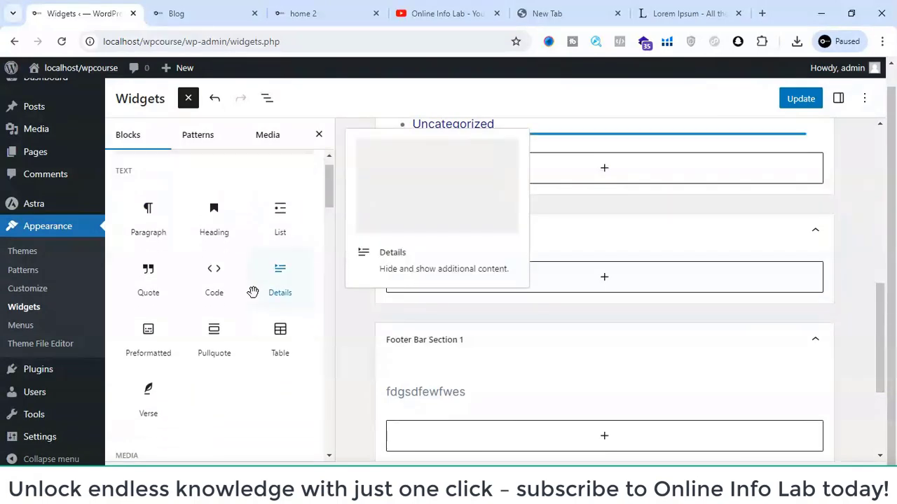
- Search the block library for "you" and insert a YouTube block below Categories in the Main Sidebar
scroll(252, 292, down, 5)
scroll(252, 293, down, 10)
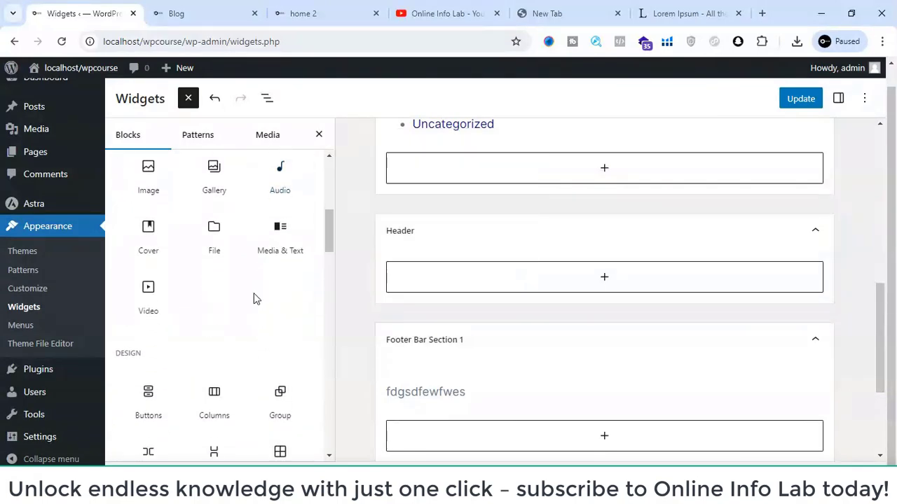
scroll(255, 298, down, 3)
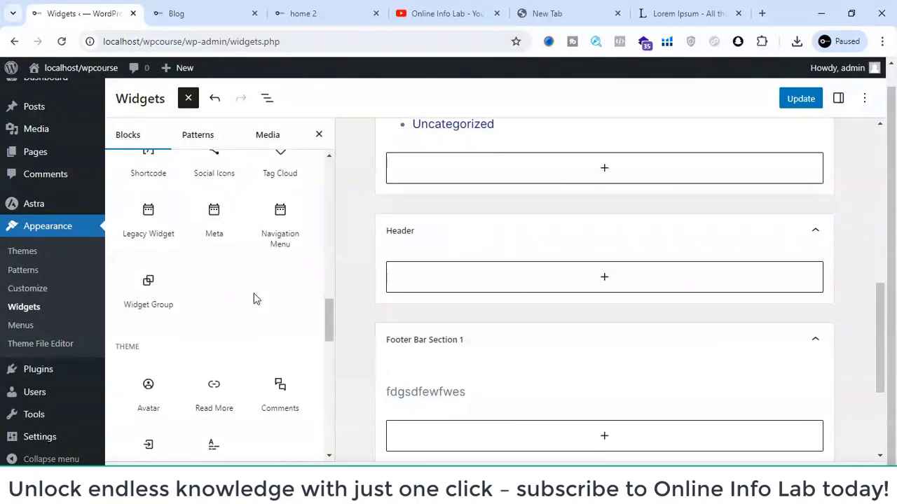
scroll(254, 298, up, 5)
scroll(255, 298, down, 10)
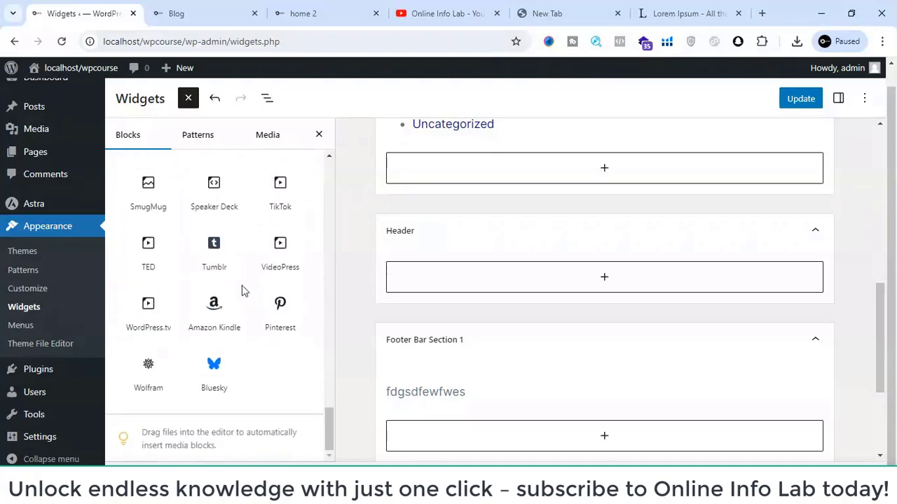
scroll(192, 236, up, 15)
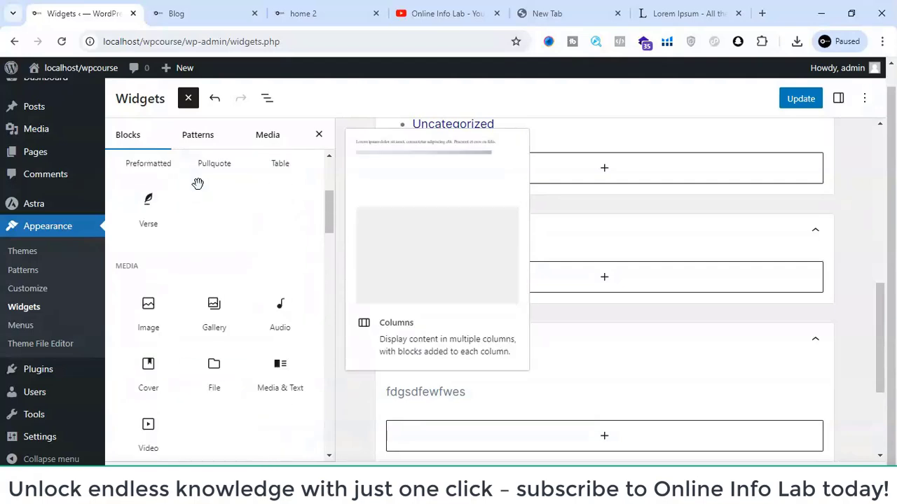
scroll(199, 184, up, 3)
click(198, 178)
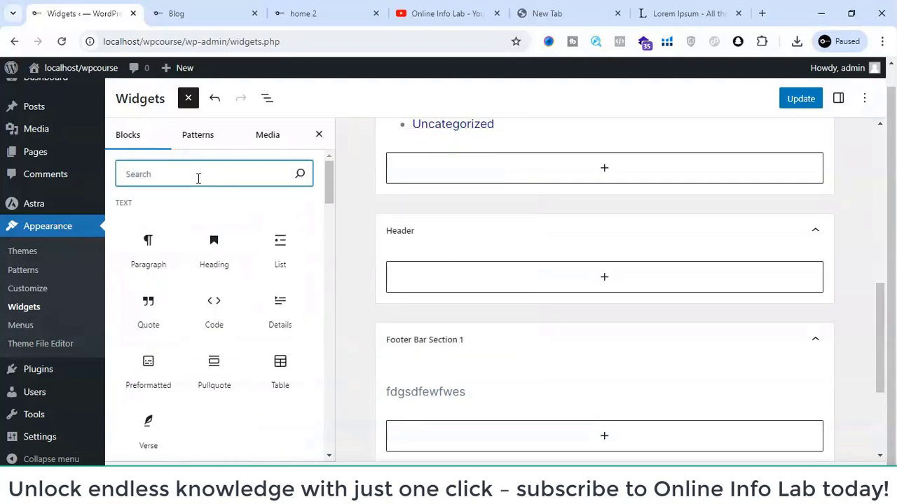
text(you)
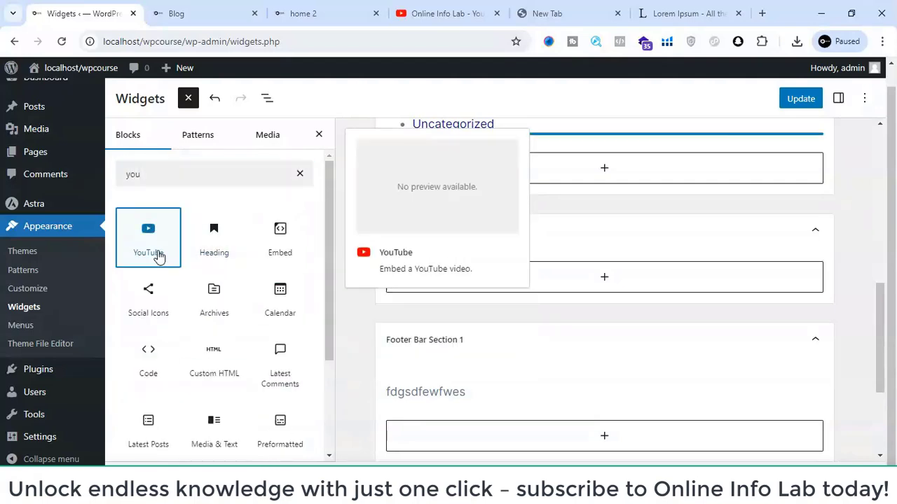
drag(157, 254, 516, 176)
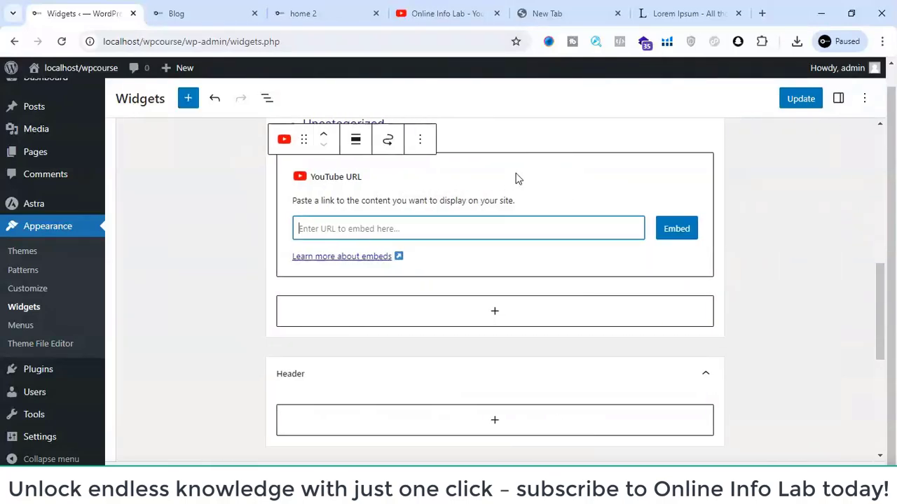
- Copy the video's share link from the Online Info Lab YouTube page and embed it in the new YouTube block
click(424, 7)
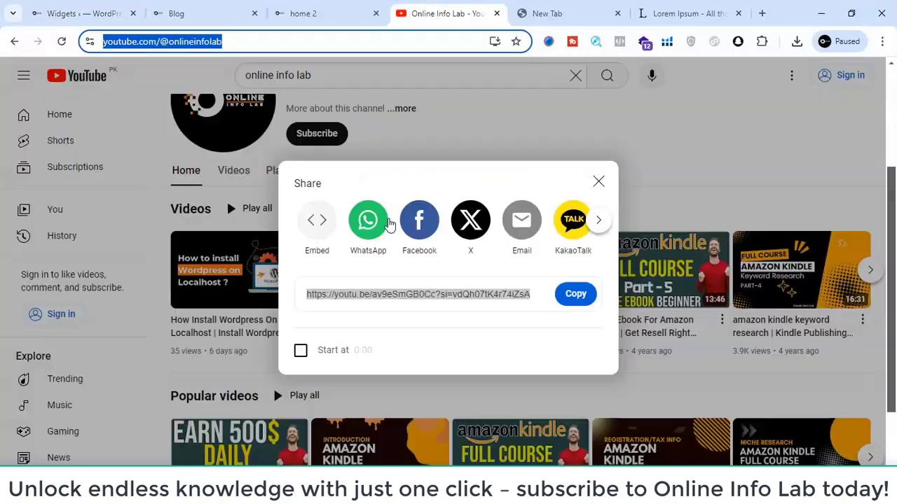
click(562, 300)
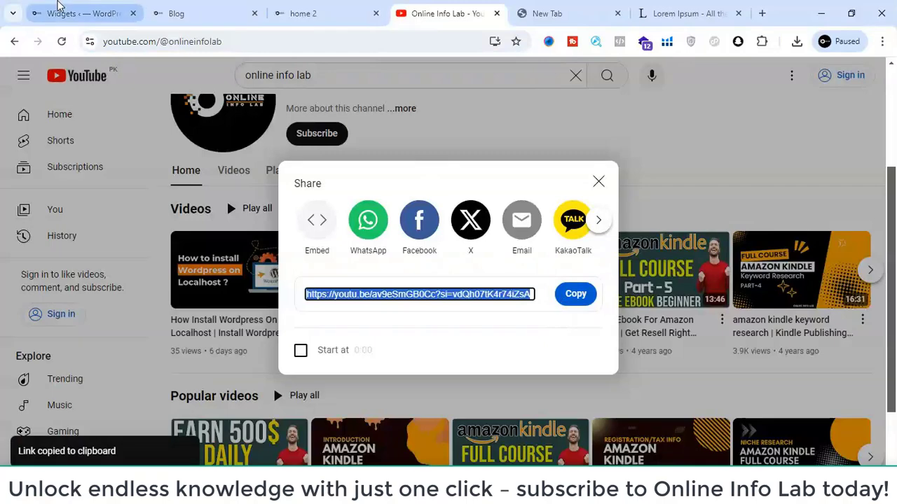
click(63, 11)
click(364, 238)
key(ctrl+v)
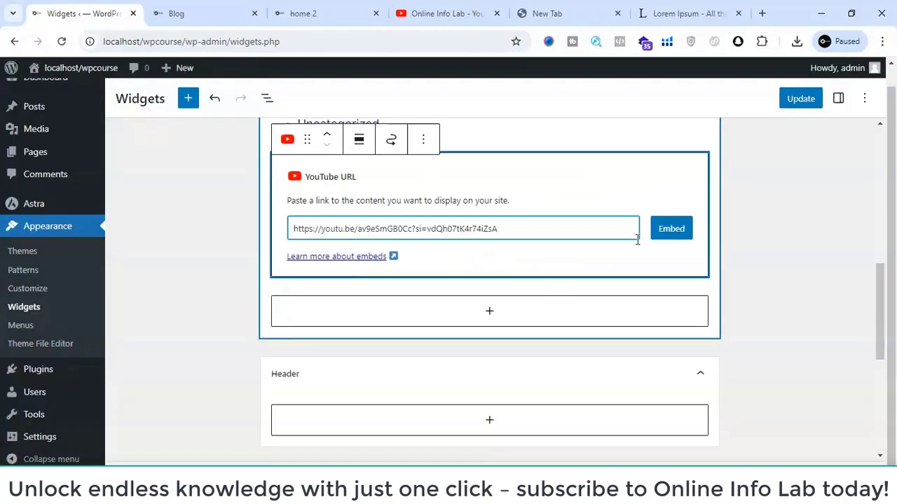
click(669, 230)
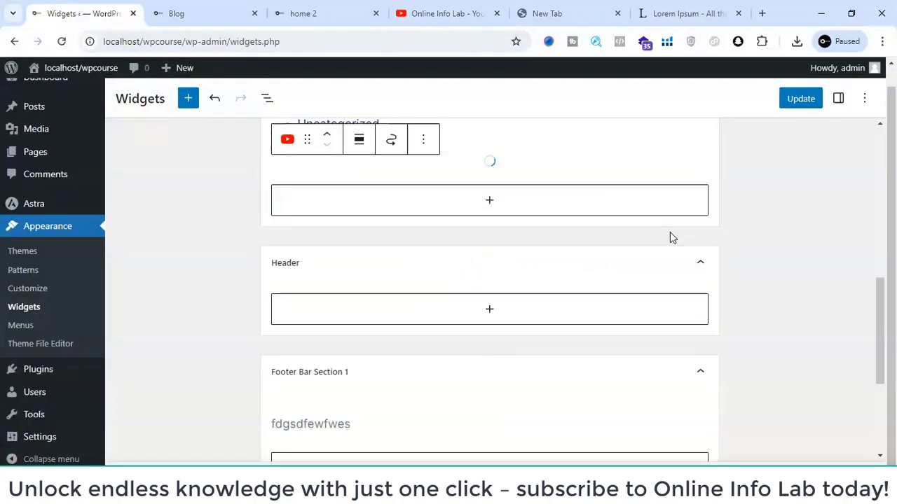
- Save the widget changes and check the sidebar's embedded video on the live blog page
click(799, 99)
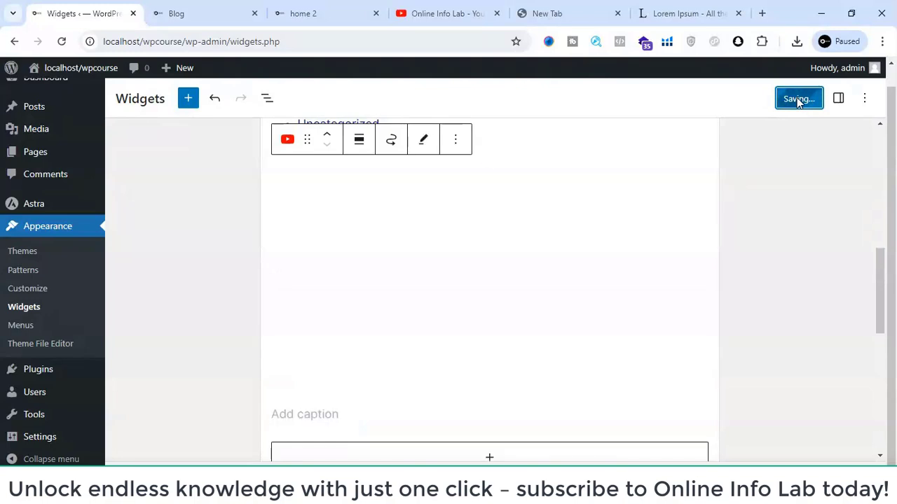
click(293, 11)
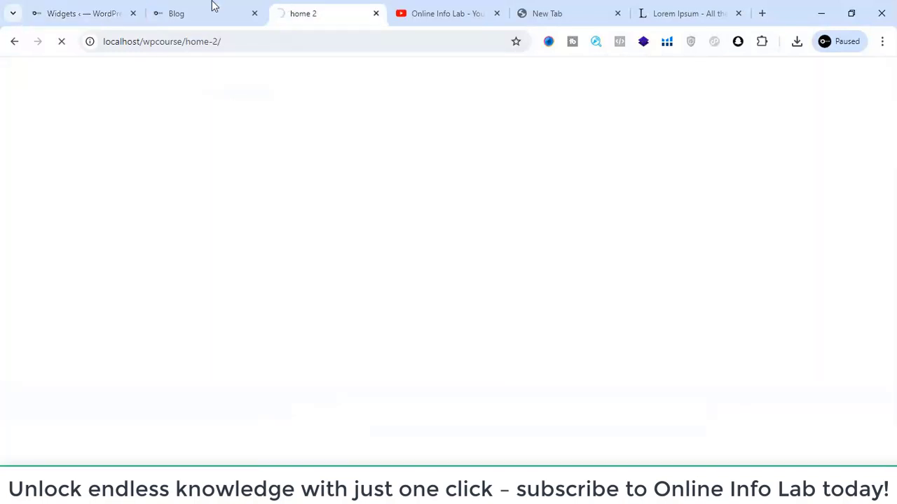
click(214, 6)
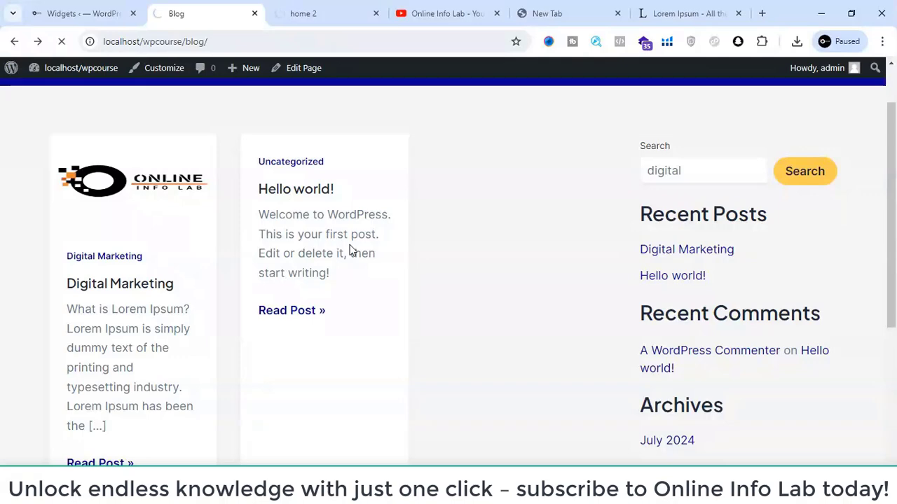
scroll(628, 351, down, 3)
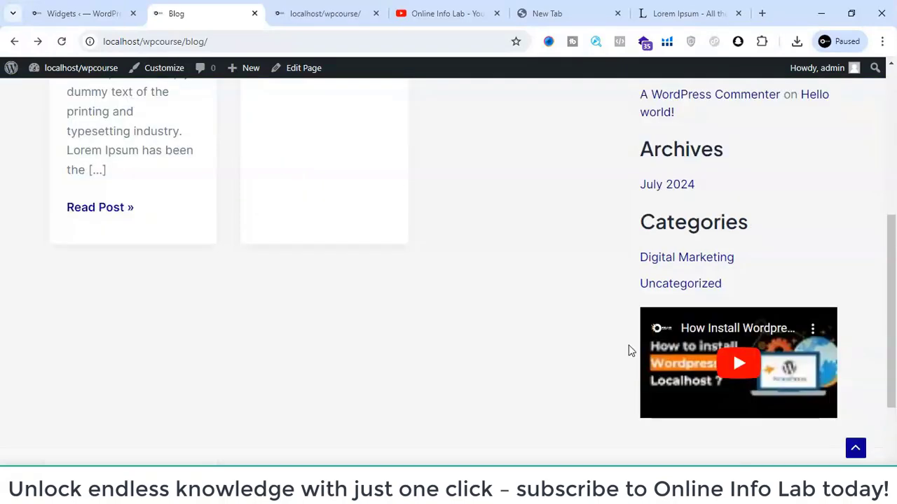
- Examine the live blog page's post cards, sidebar widgets with the embedded video, footer and header navigation
scroll(679, 258, up, 2)
scroll(691, 316, down, 2)
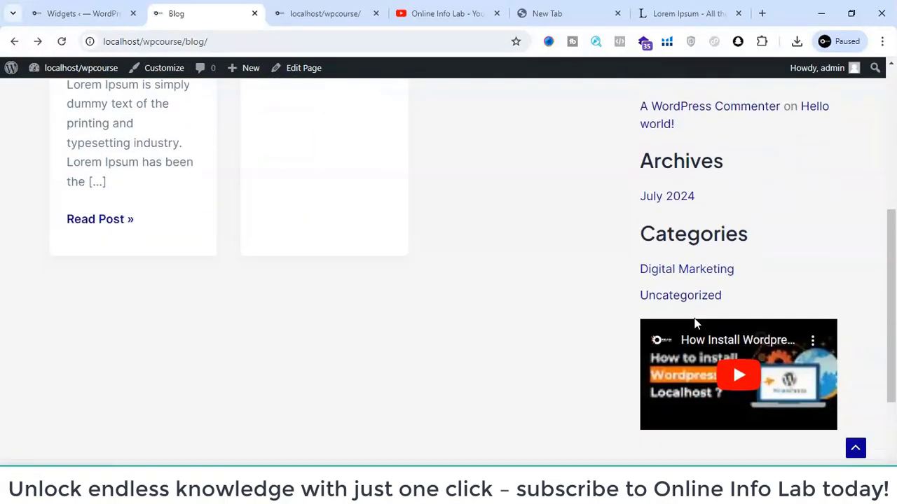
scroll(612, 227, down, 2)
scroll(660, 226, up, 7)
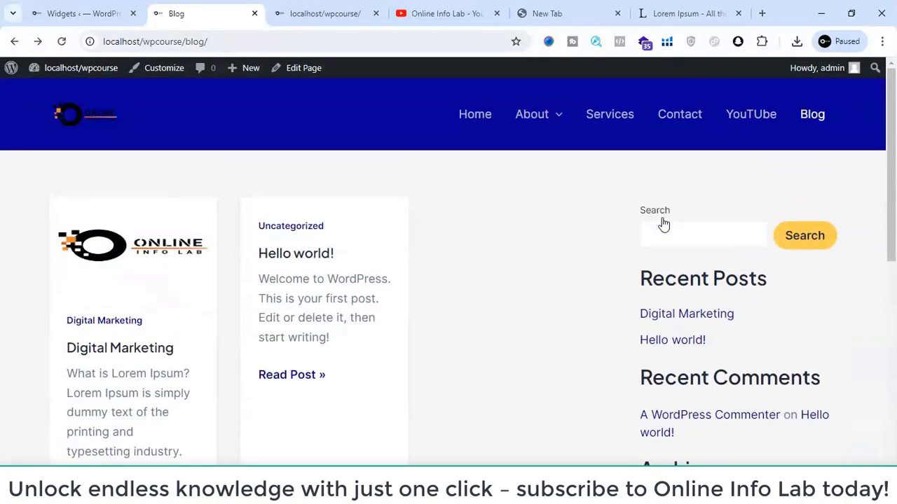
scroll(669, 376, down, 7)
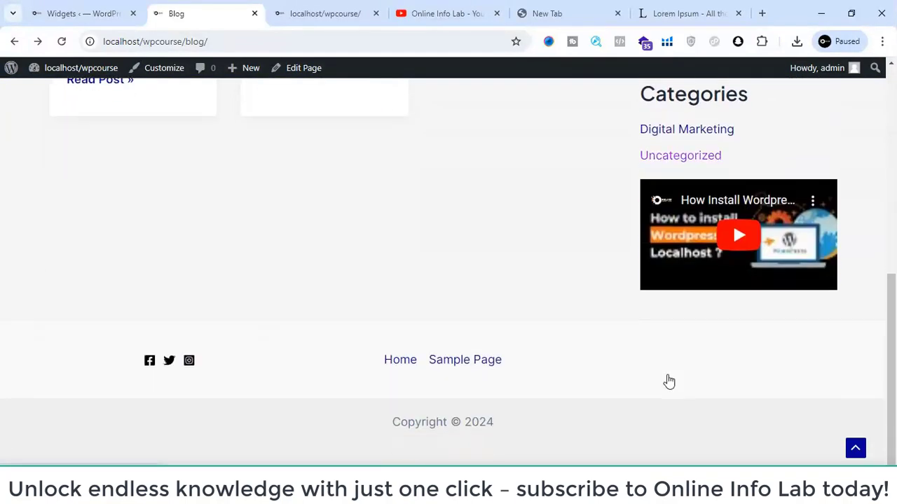
scroll(667, 375, up, 7)
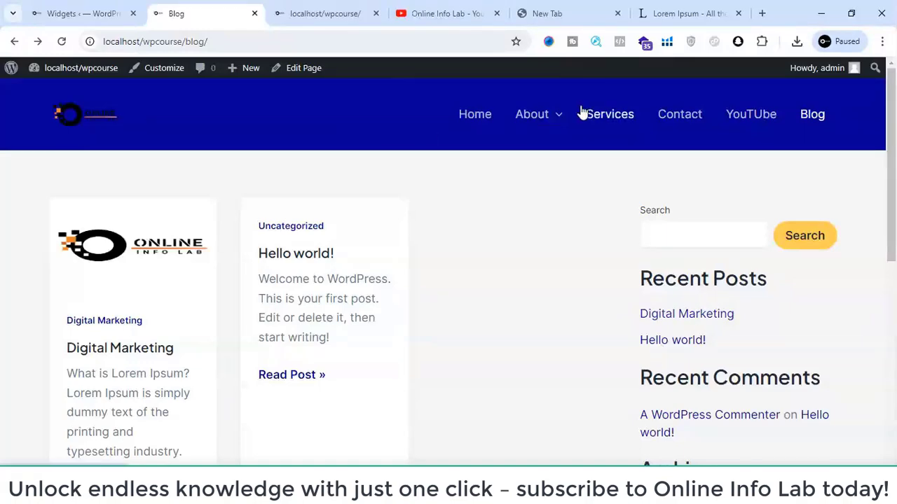
scroll(580, 114, down, 2)
scroll(581, 114, up, 3)
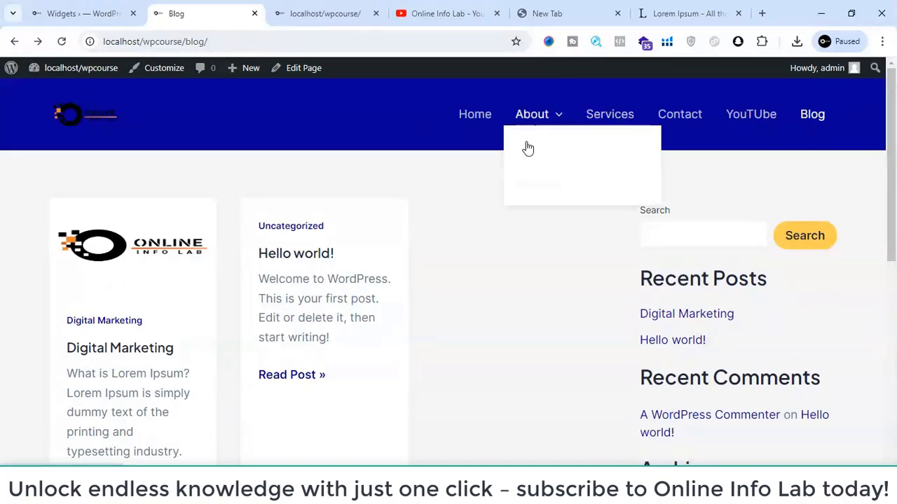
mouse_move(536, 116)
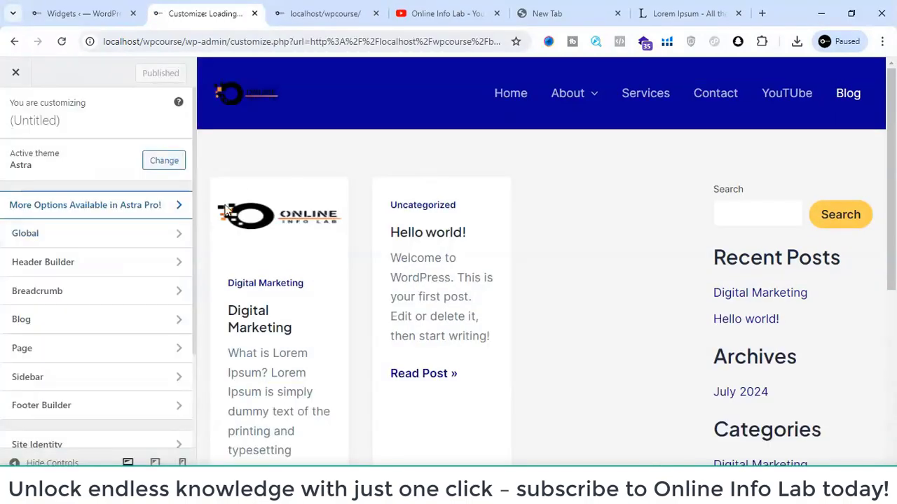
- Load the home page in the Customizer preview, look through its sections, and open the Global settings
click(247, 96)
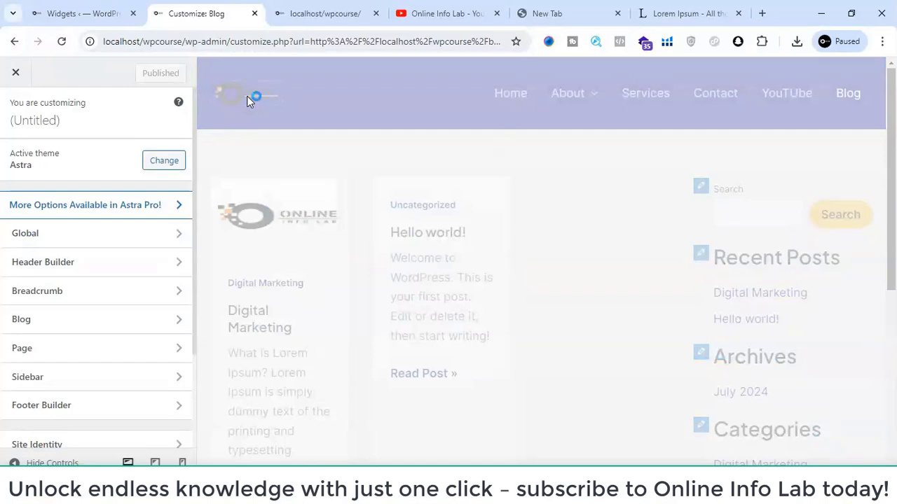
scroll(438, 412, down, 3)
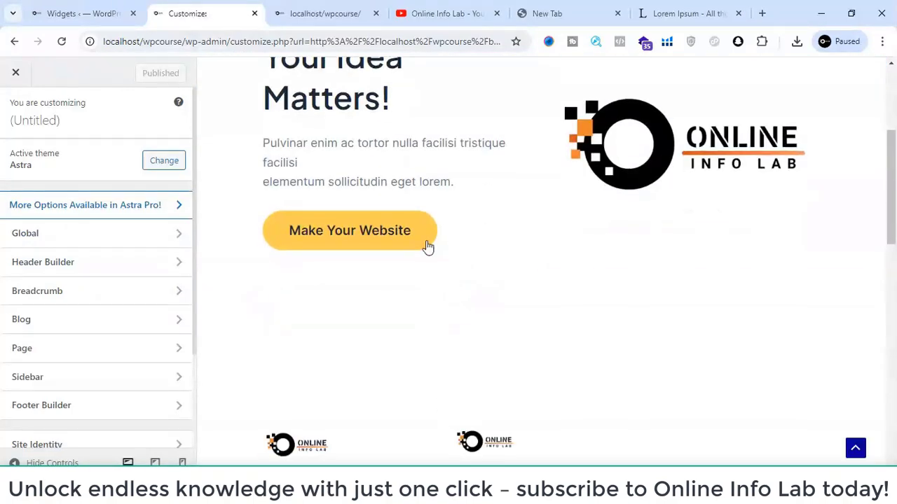
scroll(427, 247, down, 9)
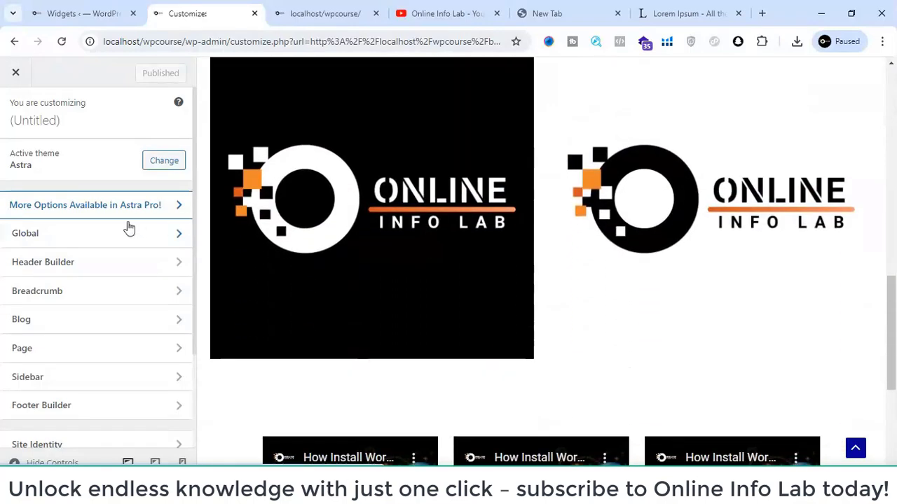
click(121, 231)
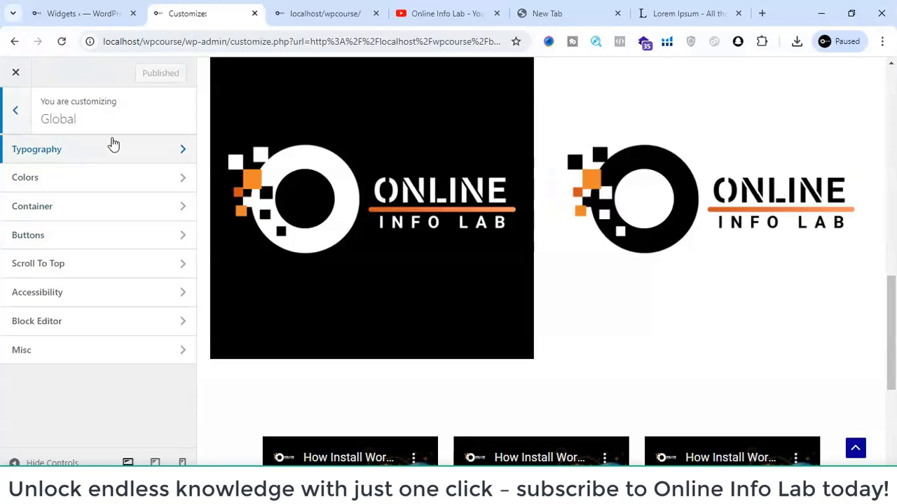
scroll(540, 183, up, 5)
scroll(539, 182, up, 5)
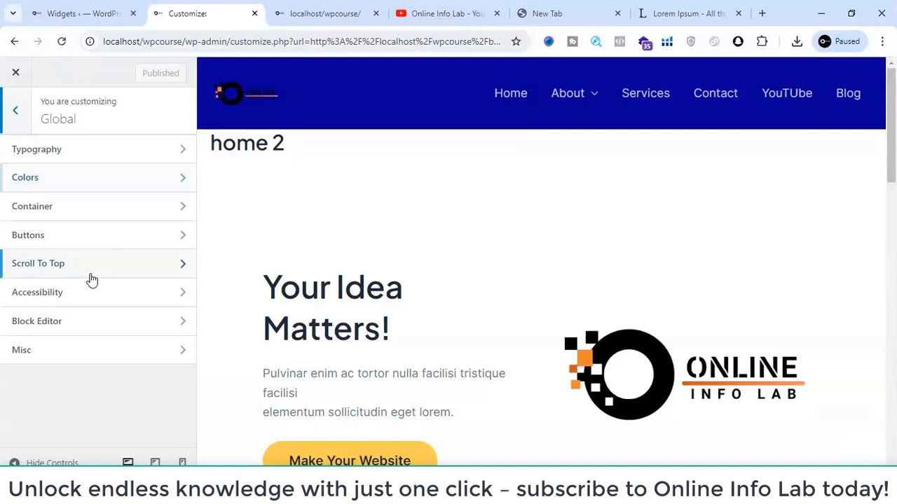
- Open the Global Typography settings and examine the presets, base fonts, H1 to H6 heading fonts and paragraph options
click(117, 158)
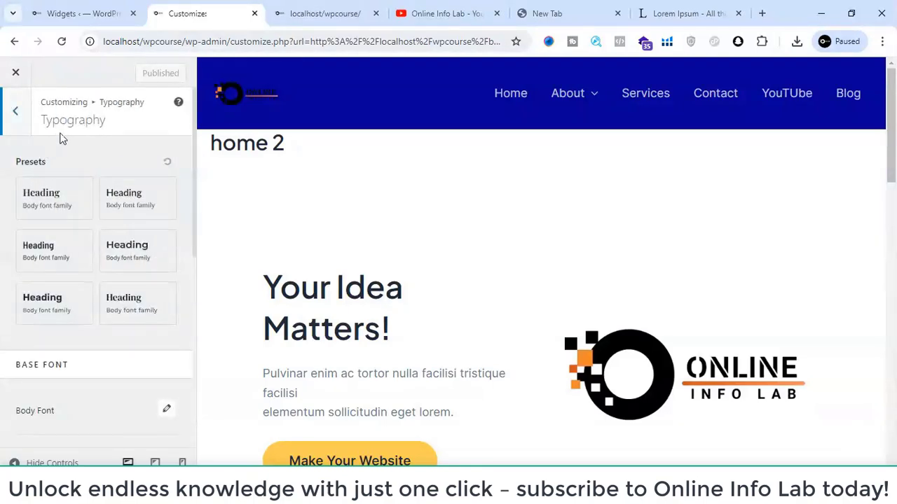
scroll(80, 231, down, 4)
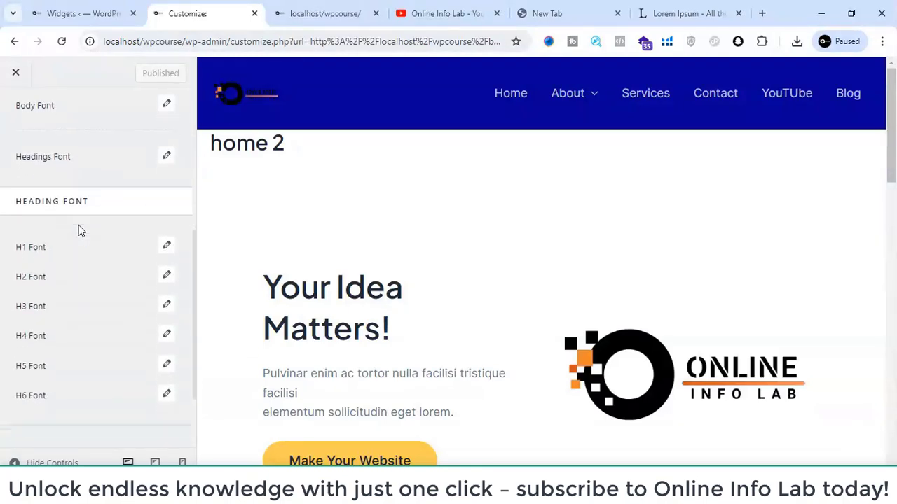
scroll(80, 231, down, 2)
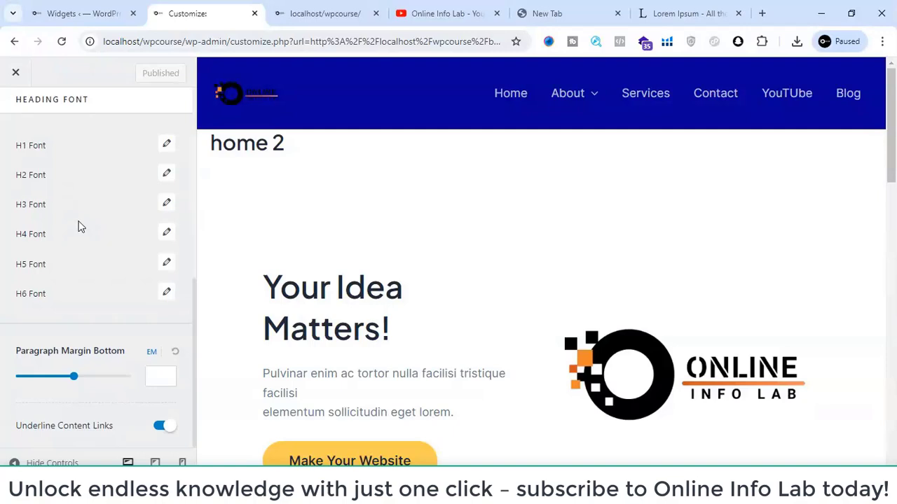
scroll(80, 226, up, 2)
scroll(80, 226, down, 1)
scroll(80, 227, up, 3)
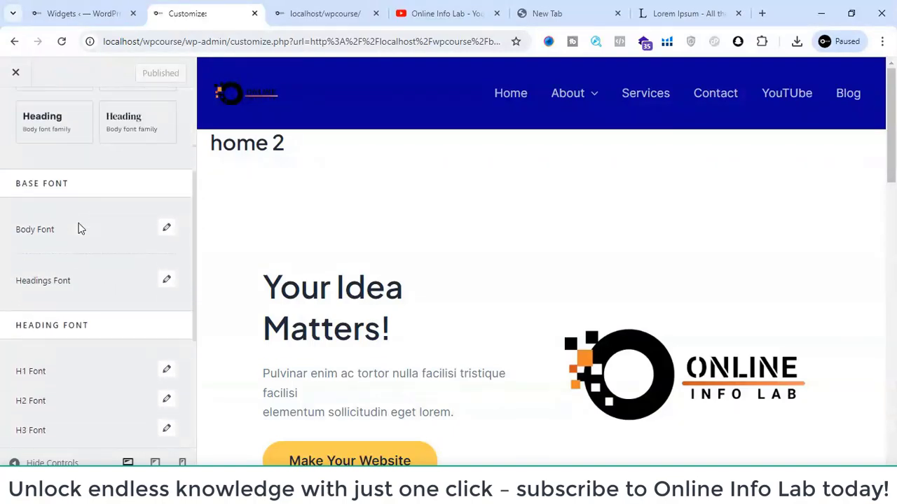
scroll(78, 227, up, 3)
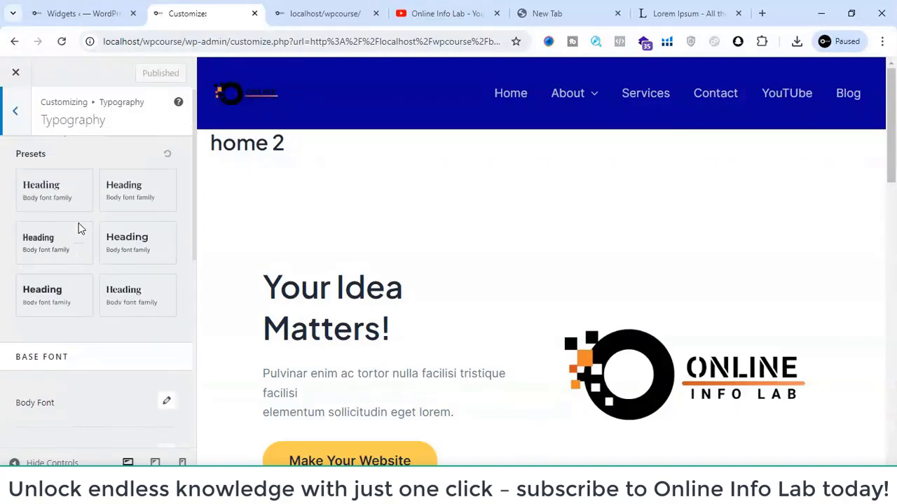
- Switch from Typography to the Global Colors settings and examine the palette styles and theme colors
click(24, 117)
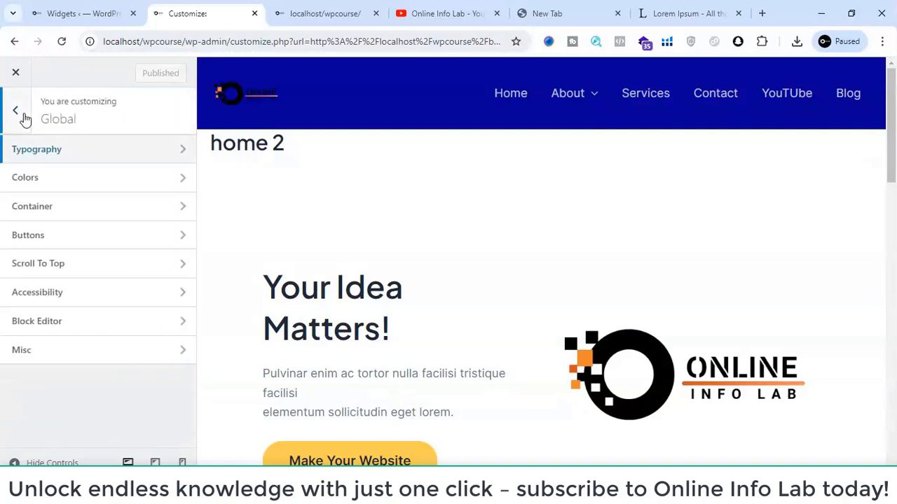
click(158, 178)
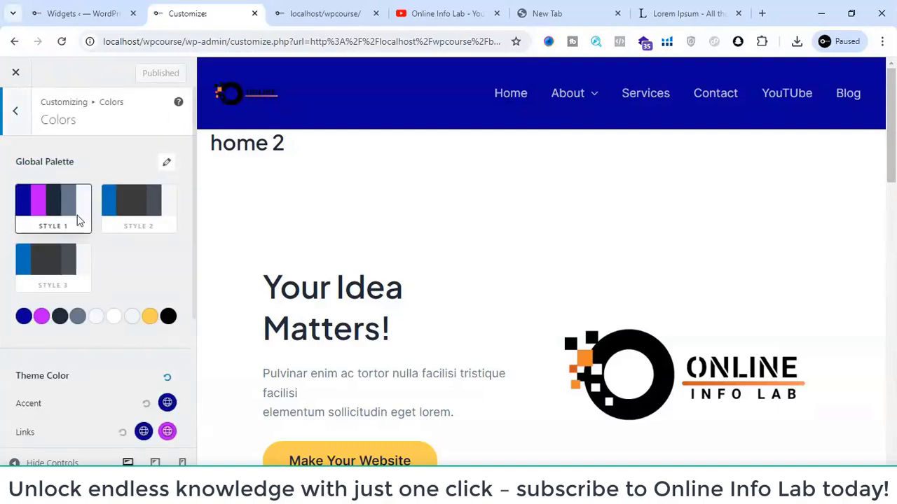
scroll(60, 270, down, 2)
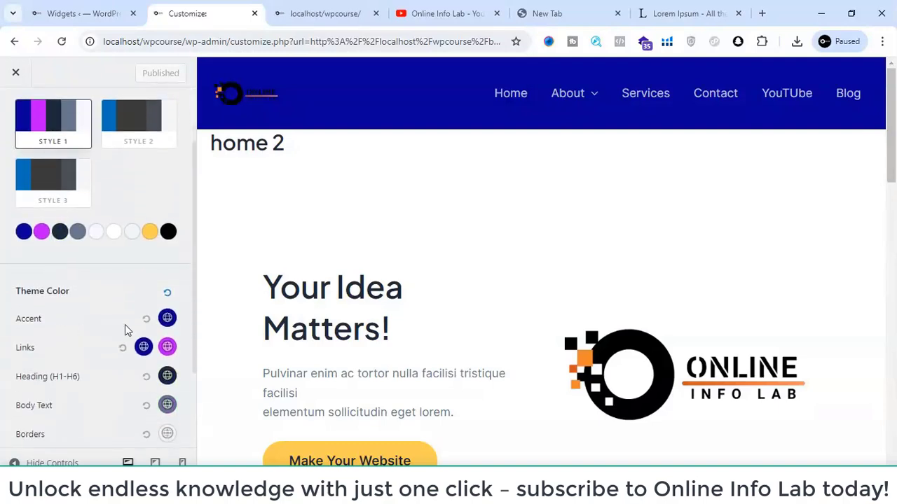
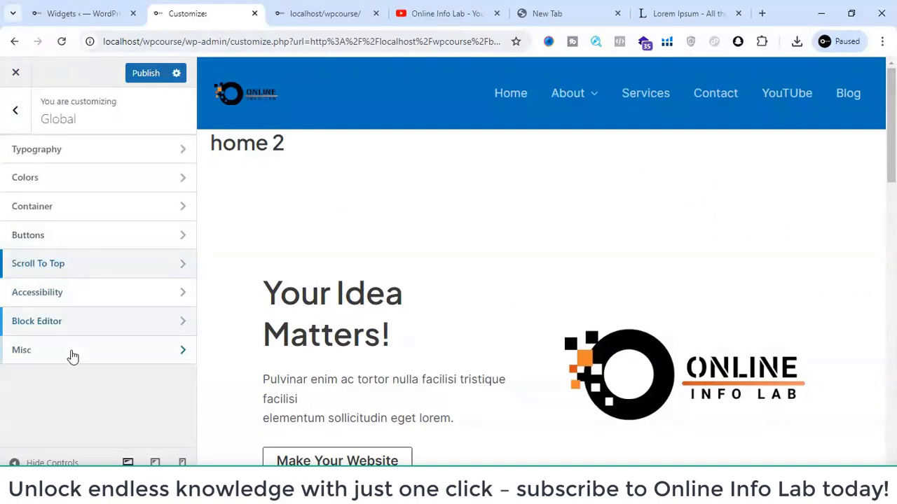
- Review the header elements and header types offered in the Header Builder settings
click(15, 112)
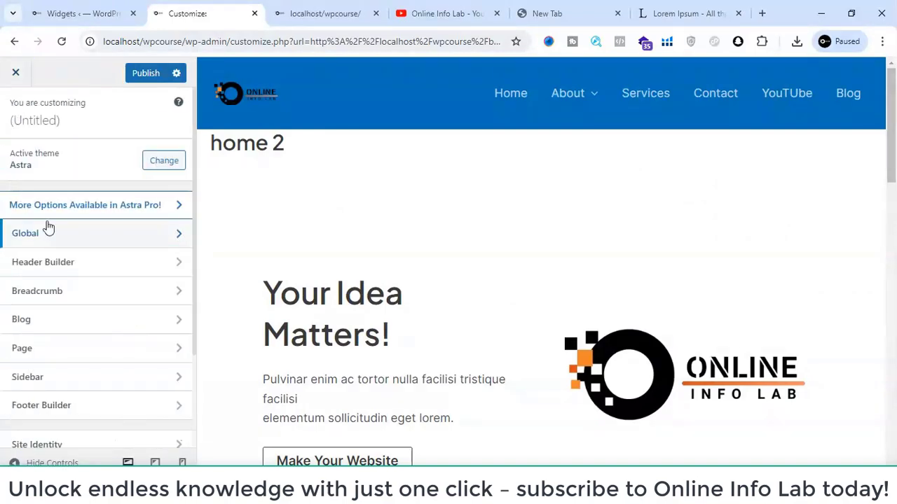
scroll(44, 227, down, 1)
click(69, 241)
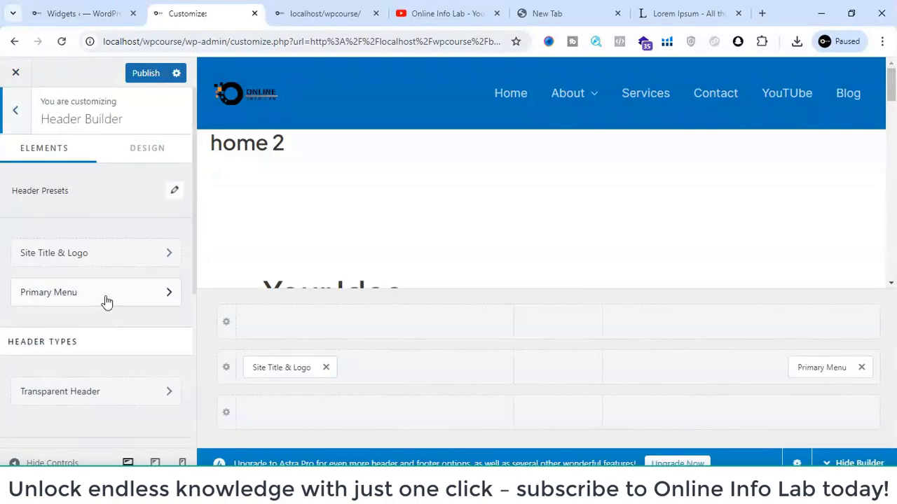
scroll(107, 301, down, 3)
scroll(105, 301, up, 3)
click(15, 110)
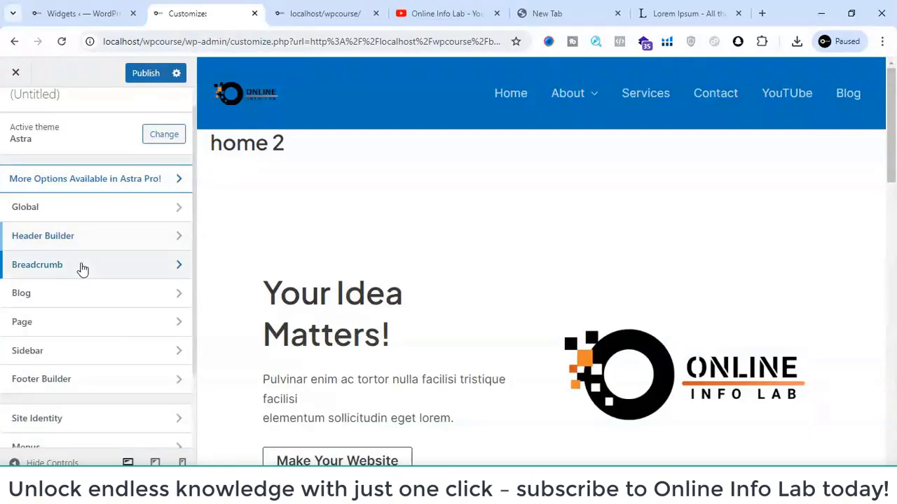
- Set the breadcrumb header position to Inside
click(82, 268)
click(62, 223)
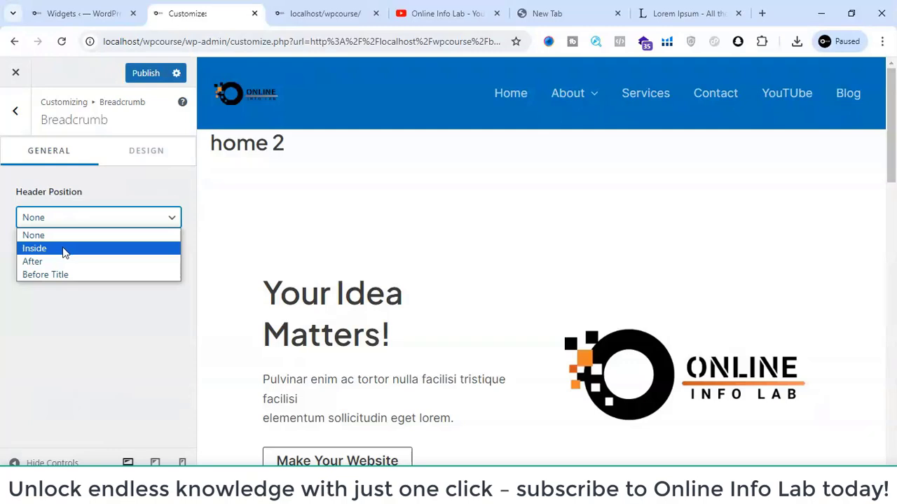
click(63, 251)
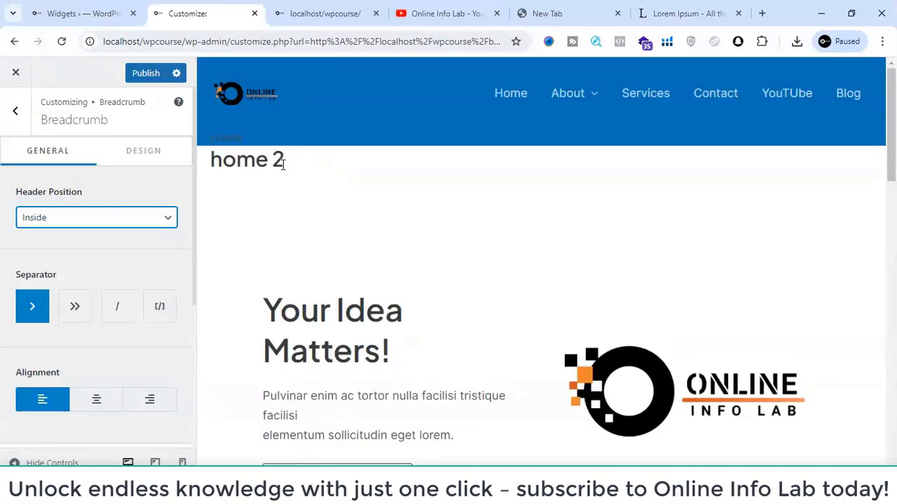
- Change the breadcrumb header position to Before Title and review the breadcrumb's alignment and display settings
click(80, 218)
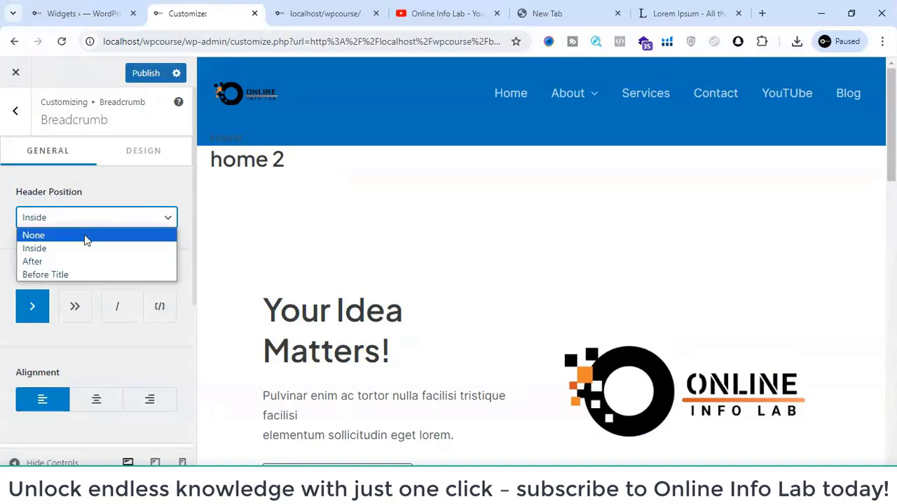
click(68, 275)
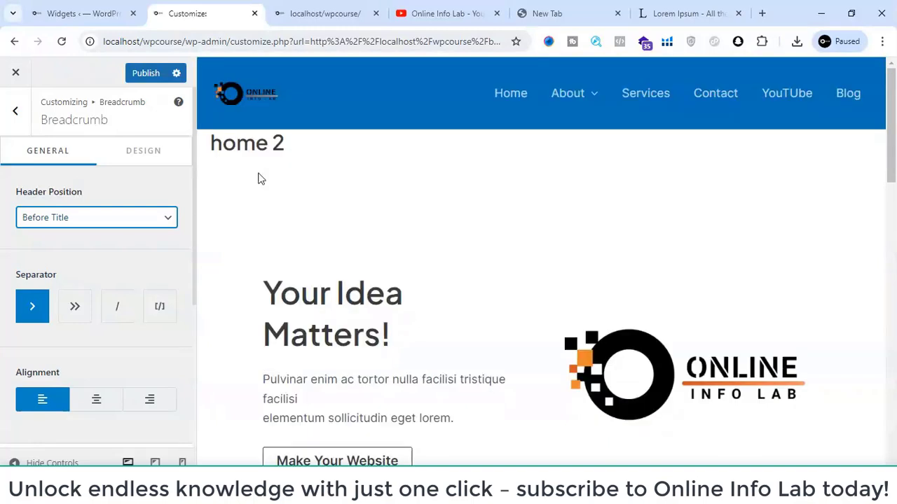
click(105, 245)
scroll(105, 245, down, 3)
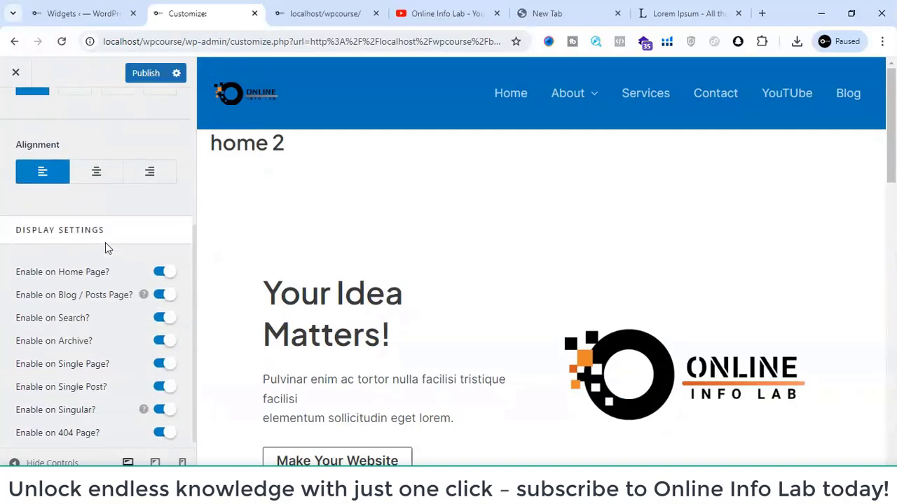
scroll(105, 246, up, 3)
click(16, 112)
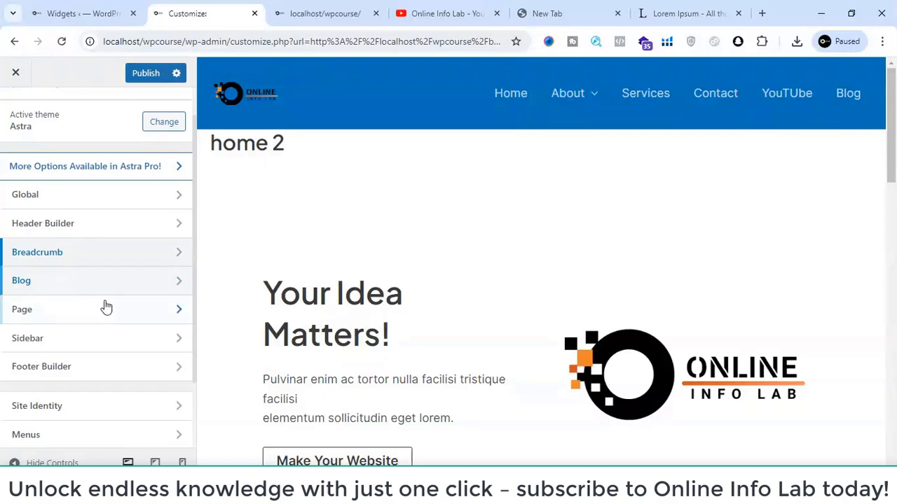
- Examine the Single Page layout options, including container and sidebar styles, in the Page settings
click(101, 318)
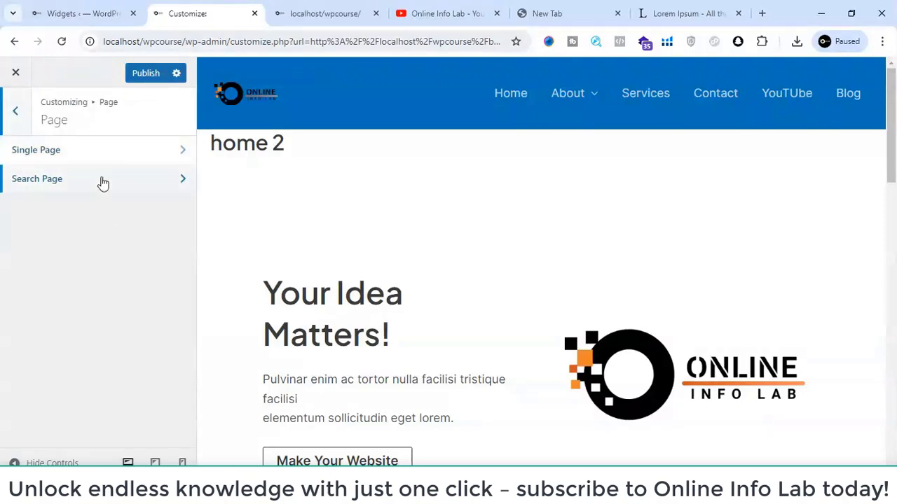
click(54, 149)
scroll(81, 252, down, 4)
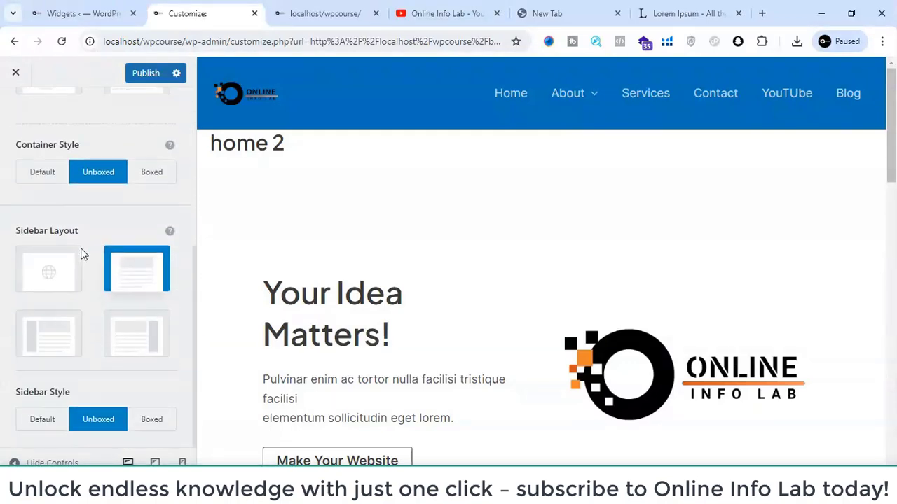
scroll(81, 252, up, 4)
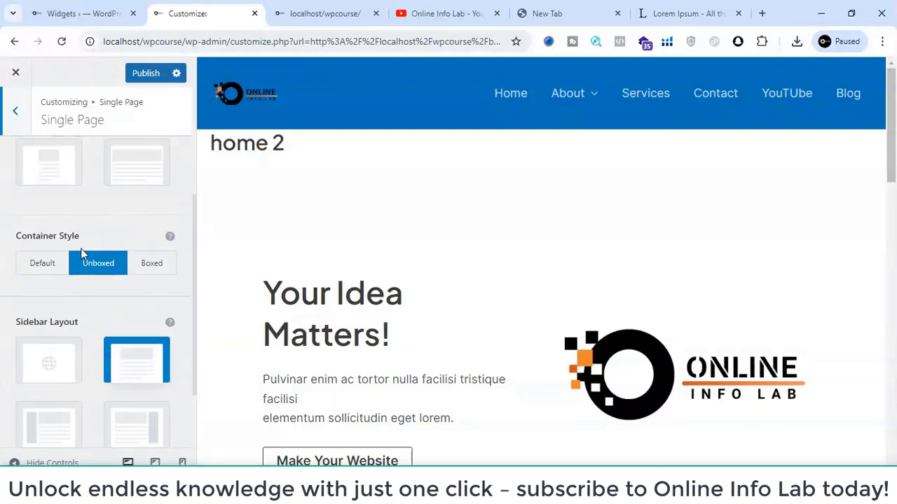
click(15, 112)
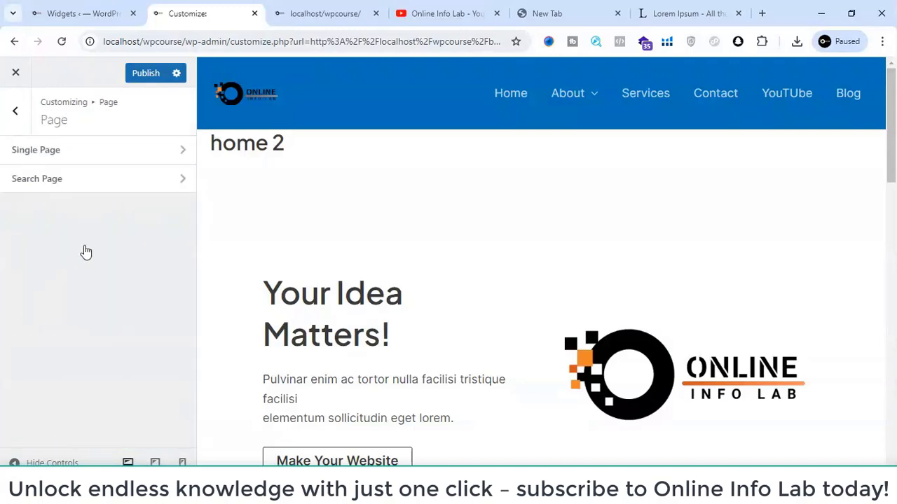
click(15, 110)
- Examine the Sidebar settings for default layout, style, width and sticky behaviour, and return to the main customizer list
scroll(110, 262, down, 1)
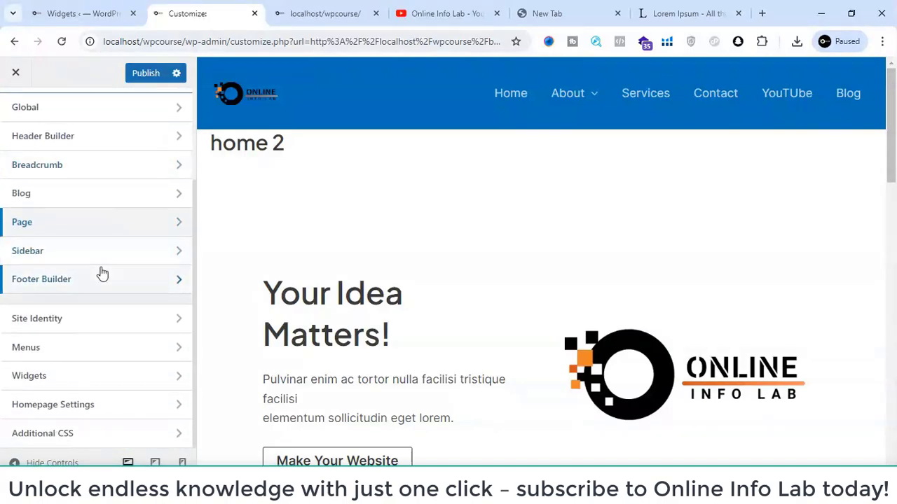
click(105, 261)
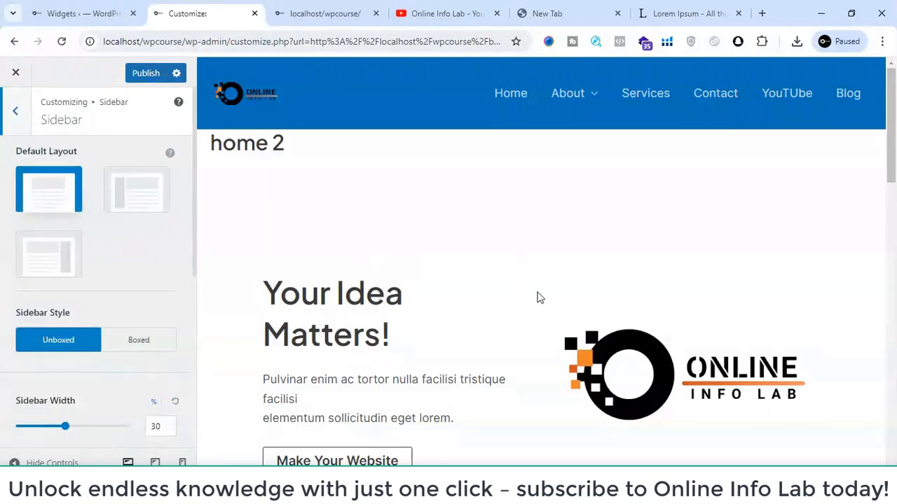
scroll(536, 296, down, 3)
scroll(77, 269, down, 5)
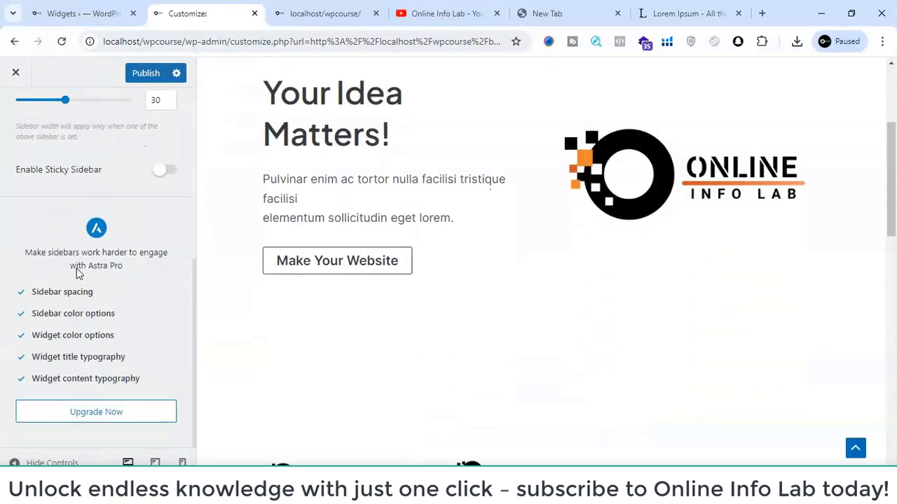
scroll(76, 272, up, 2)
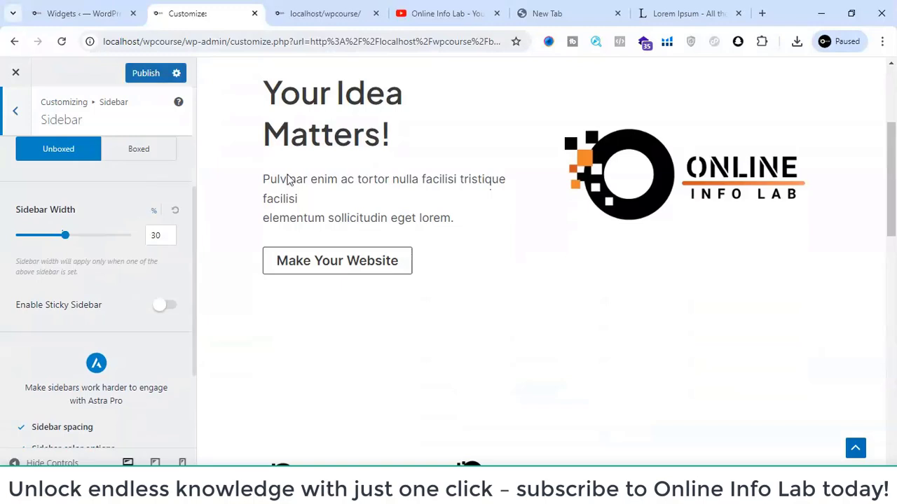
scroll(72, 165, up, 3)
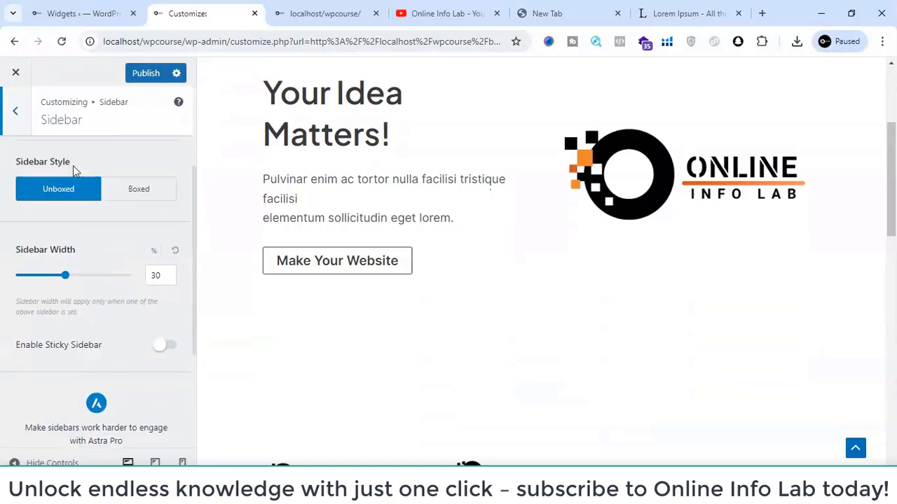
click(13, 128)
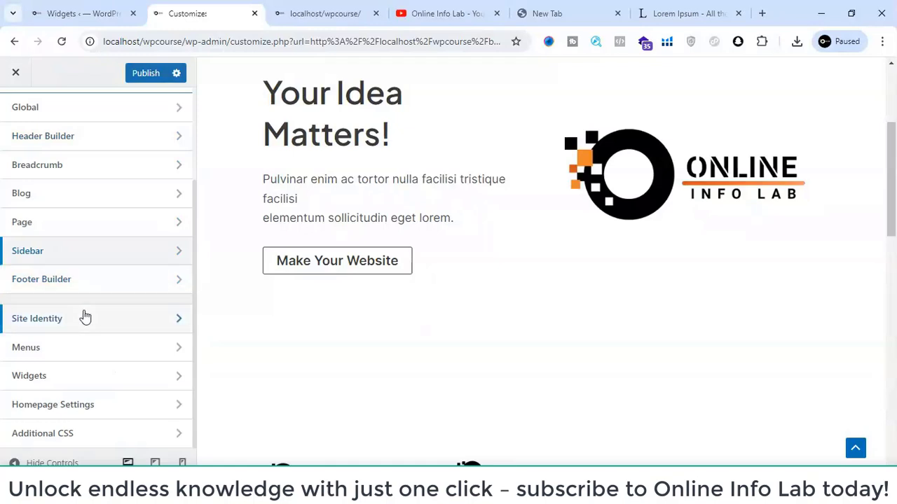
scroll(88, 318, up, 2)
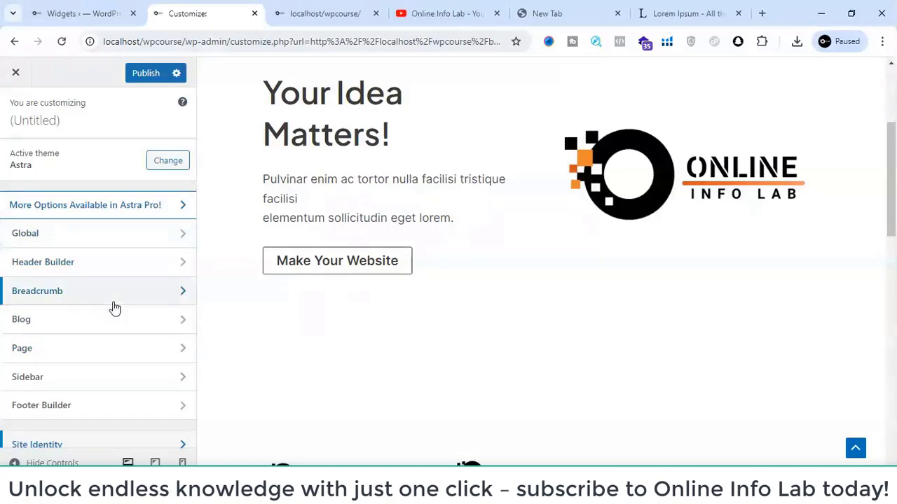
- Leave the customizer without saving the changes and reopen it for the Blog page
click(13, 78)
click(508, 136)
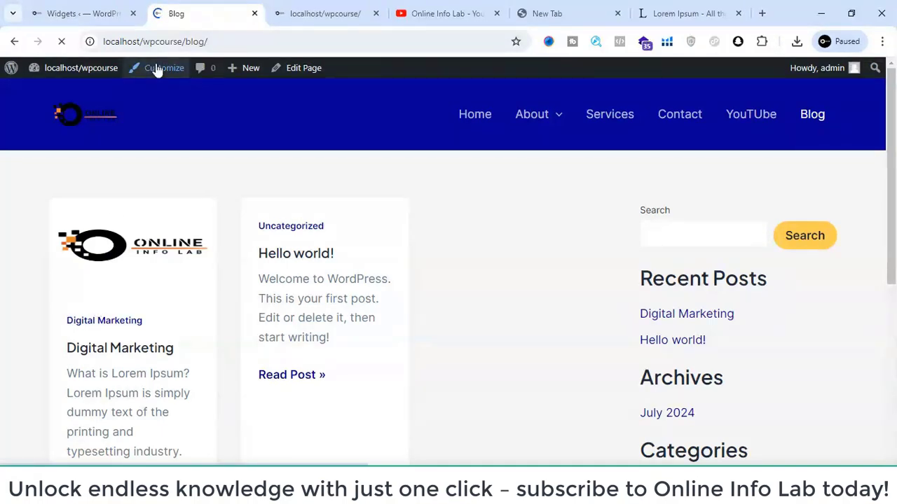
click(158, 71)
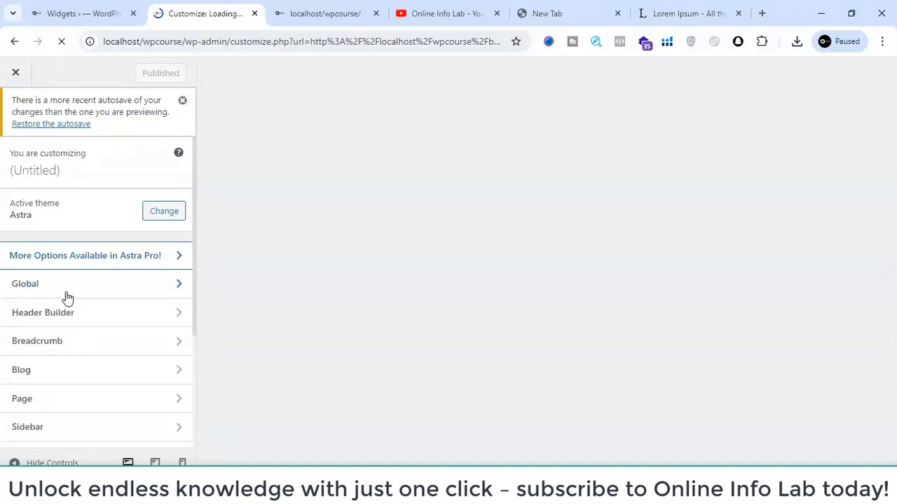
- Open the Additional CSS section and bring its empty code editor into view
scroll(73, 334, down, 2)
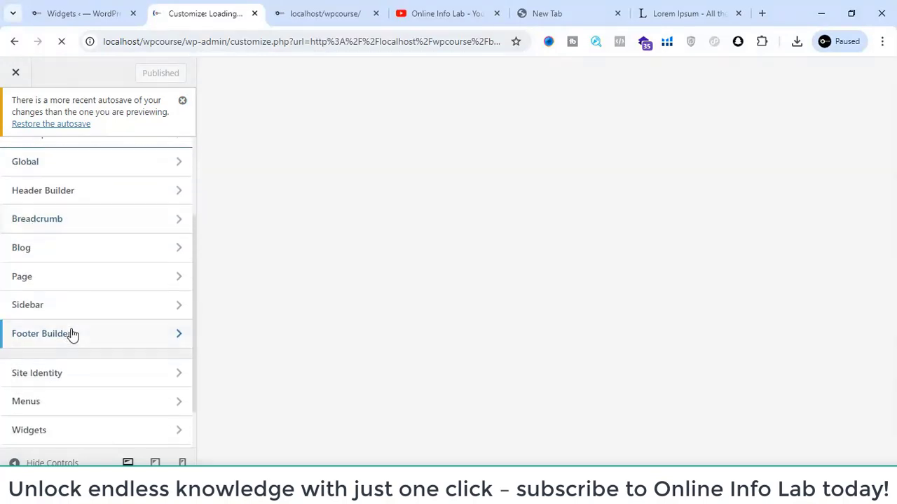
scroll(72, 334, down, 1)
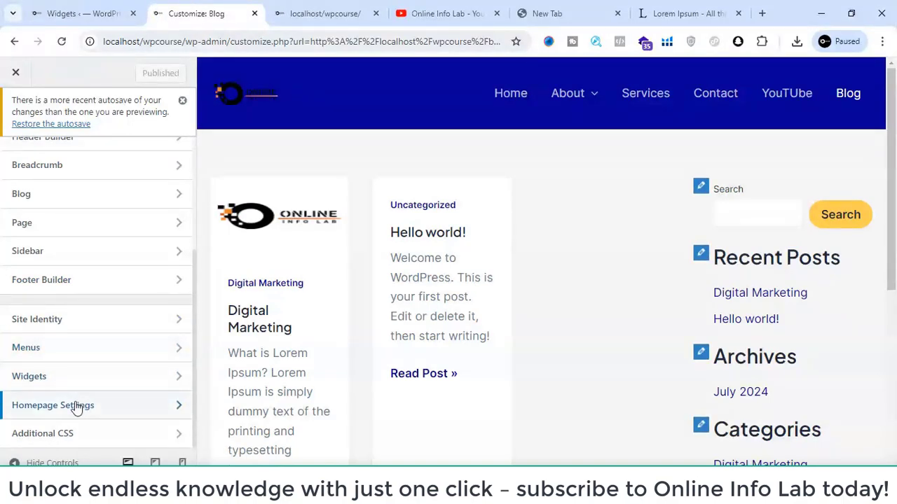
click(94, 433)
scroll(50, 232, down, 5)
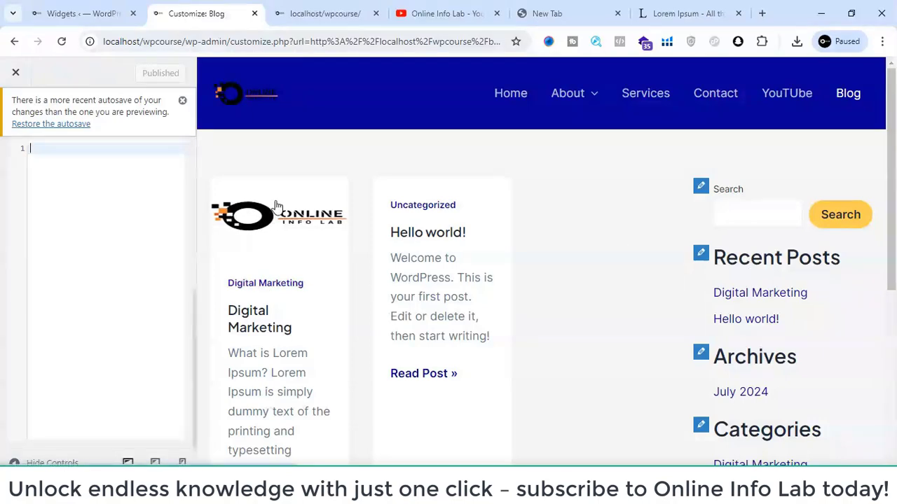
- Switch to the site's home page and inspect the Sample Page link in the footer menu
click(337, 5)
scroll(282, 264, down, 5)
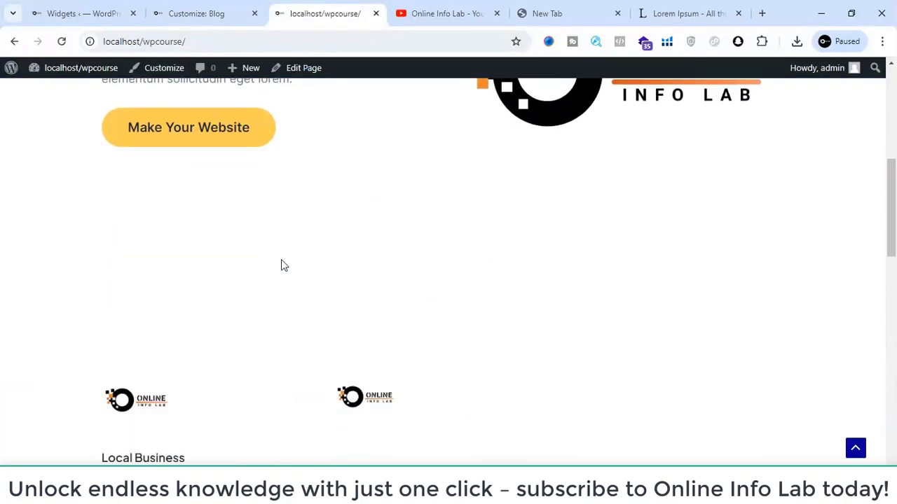
scroll(237, 124, down, 10)
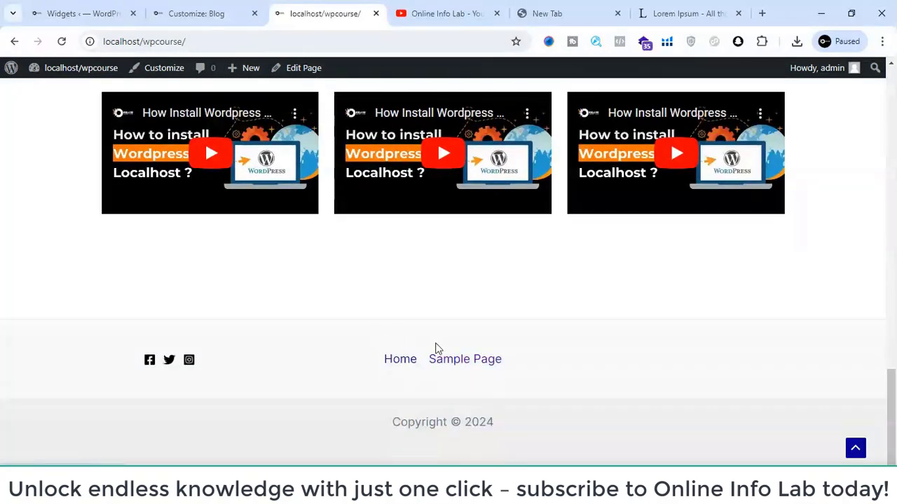
right_click(456, 360)
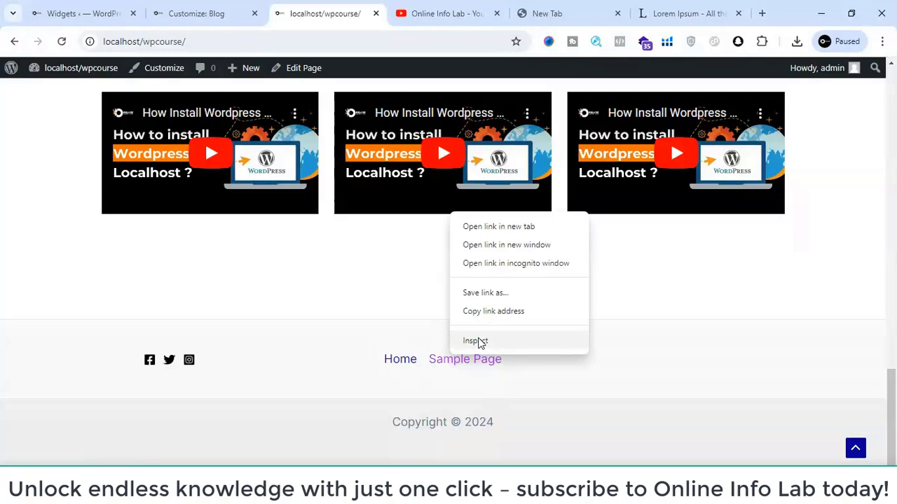
click(479, 342)
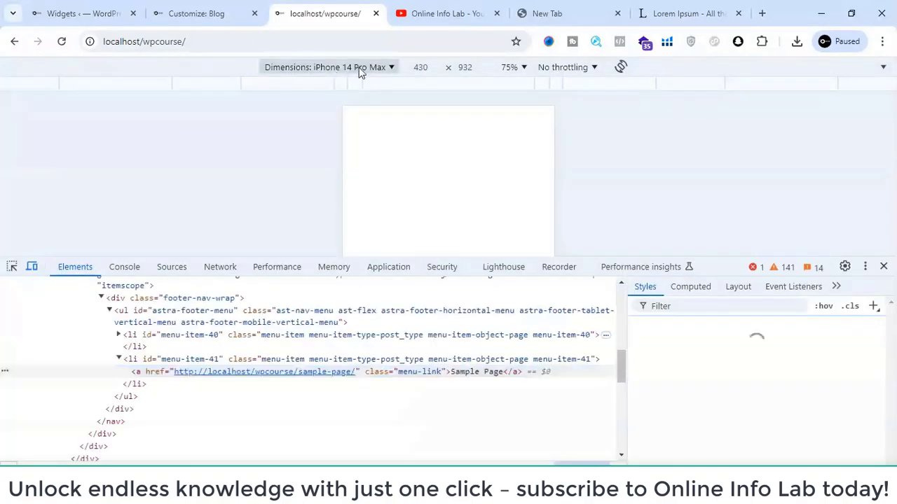
- Set the device preview to Responsive and select the footer Sample Page link's list item, menu-item-41, in the inspector
click(357, 68)
click(301, 91)
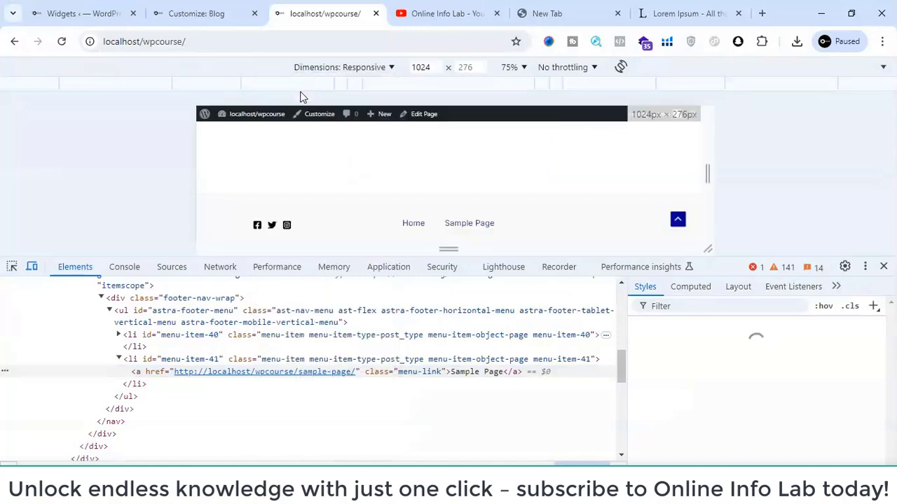
click(13, 272)
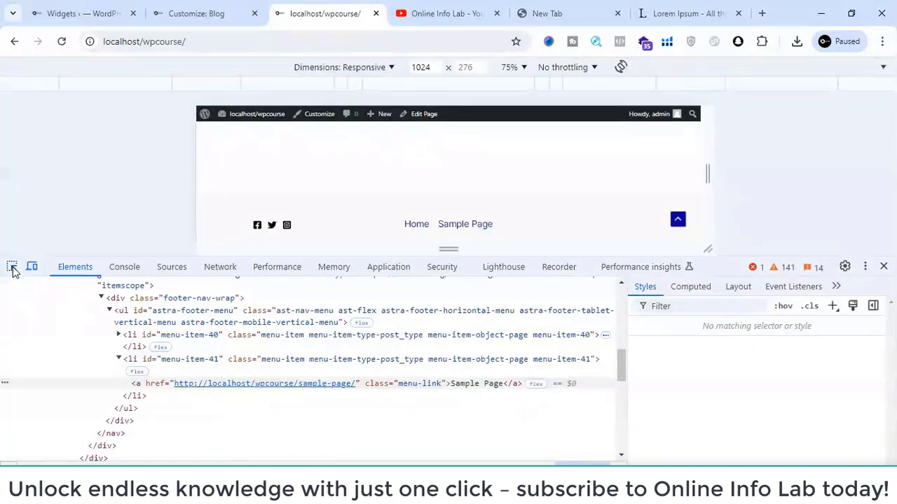
click(458, 232)
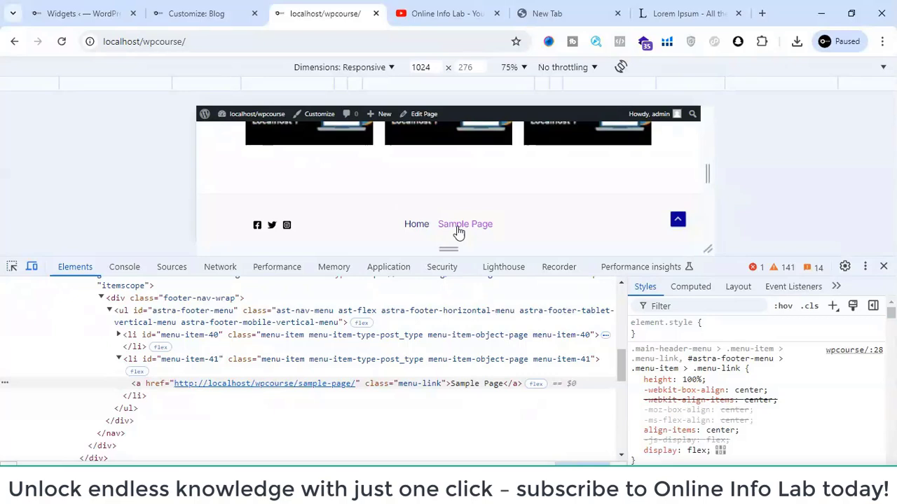
click(187, 360)
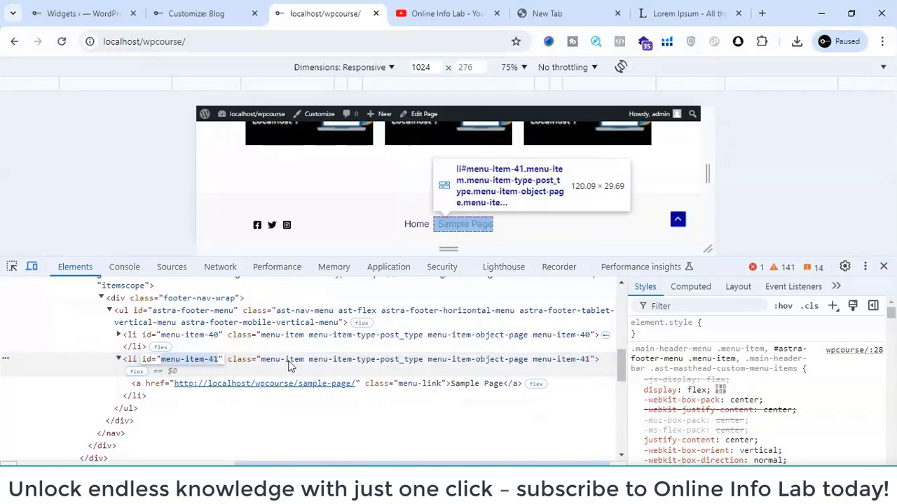
- Return to the customizer's Additional CSS editor, then leave the customizer for the Blog page without saving changes
click(206, 7)
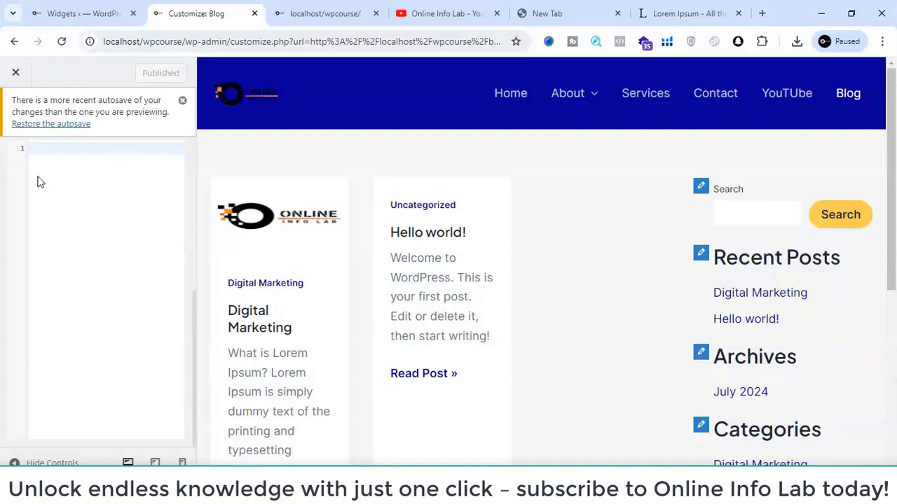
text(@)
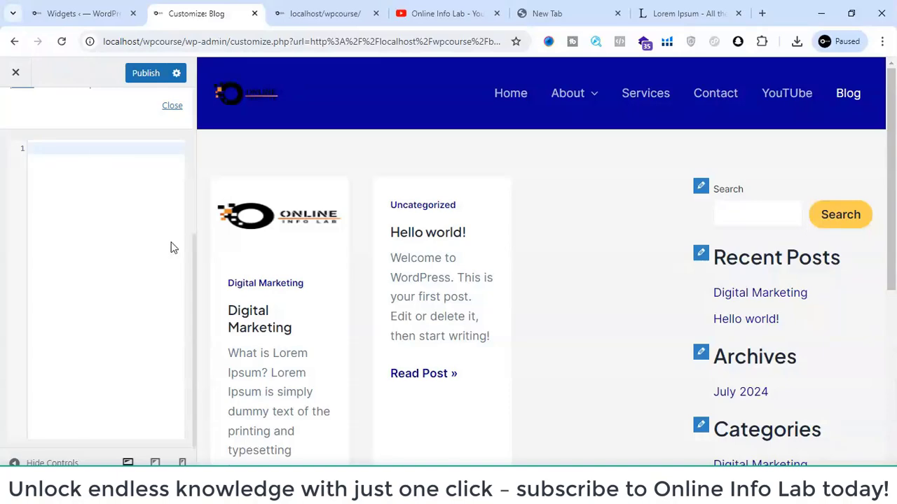
scroll(324, 286, down, 5)
scroll(324, 288, up, 5)
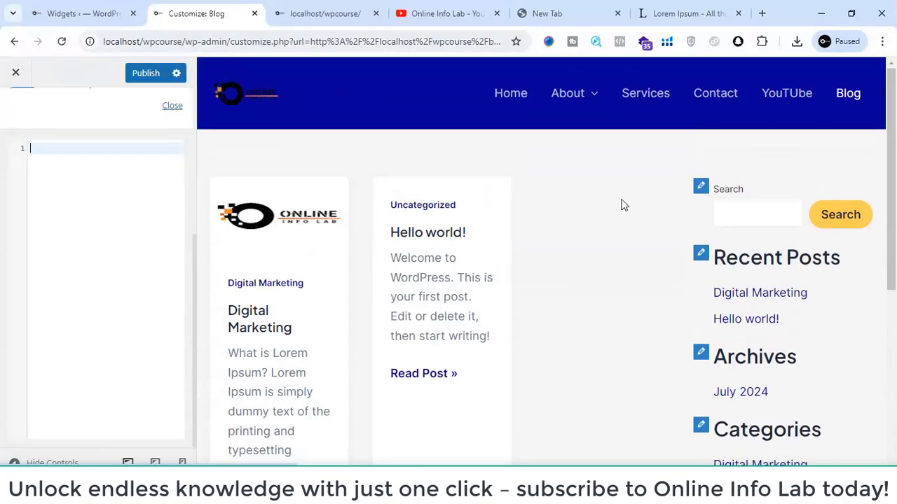
click(15, 72)
click(516, 140)
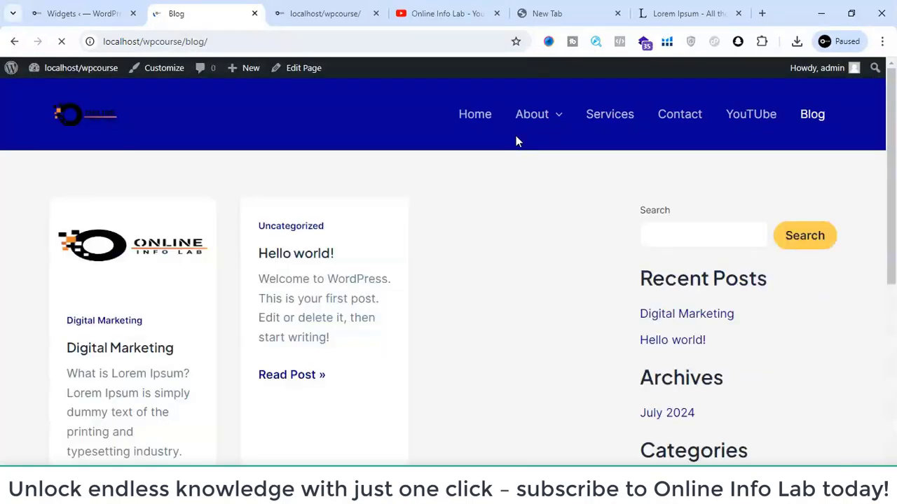
- Try the Contact link in the Blog page's header menu and look over the Widgets admin screen
click(680, 115)
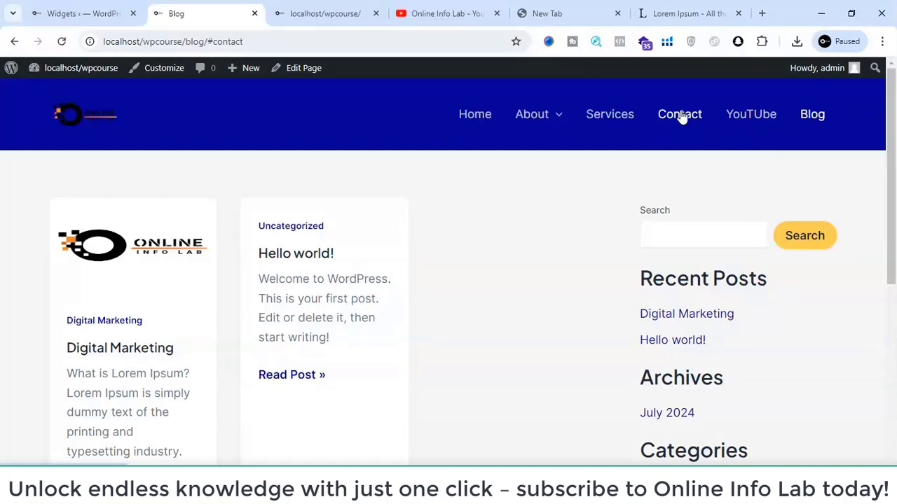
click(680, 116)
click(63, 12)
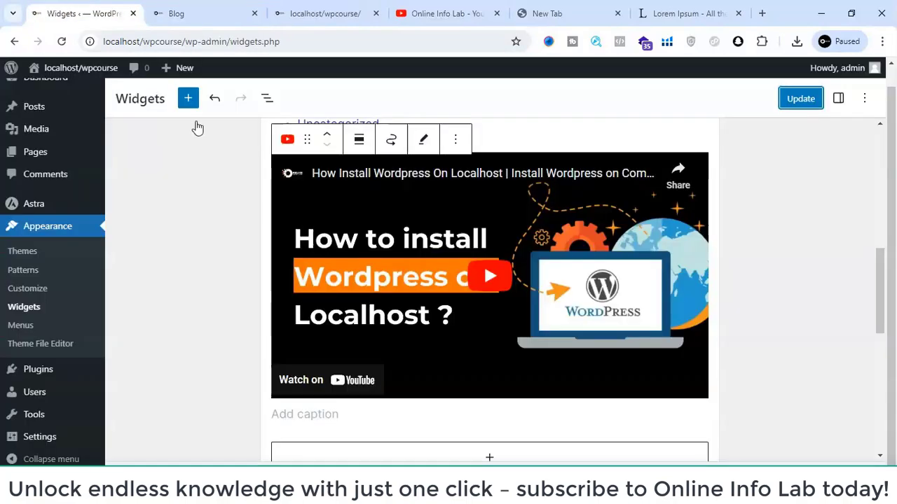
scroll(344, 210, up, 6)
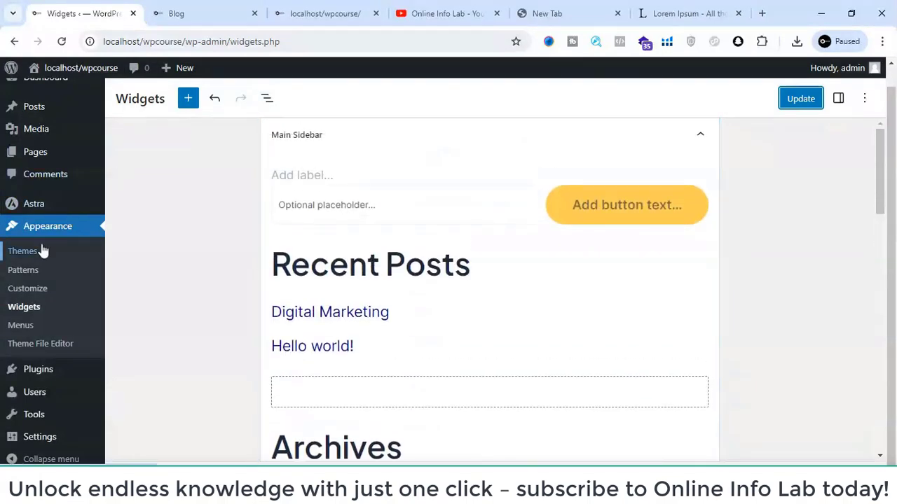
mouse_move(33, 160)
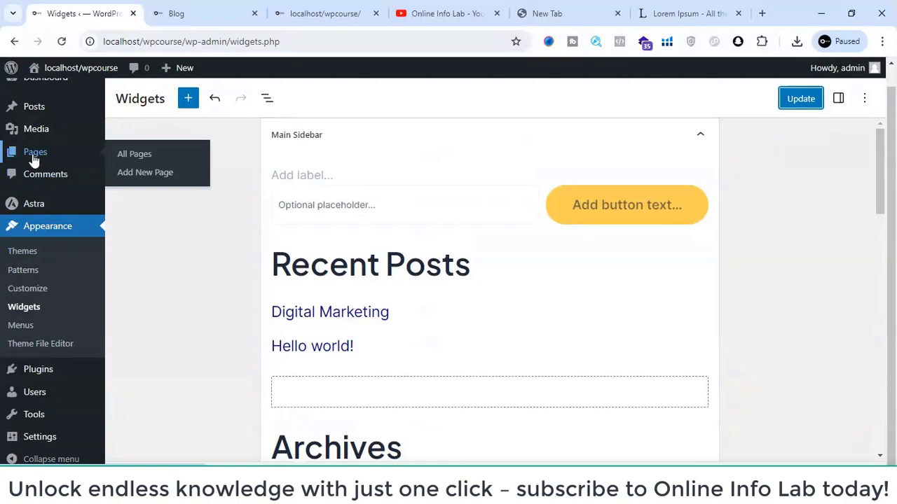
mouse_move(39, 369)
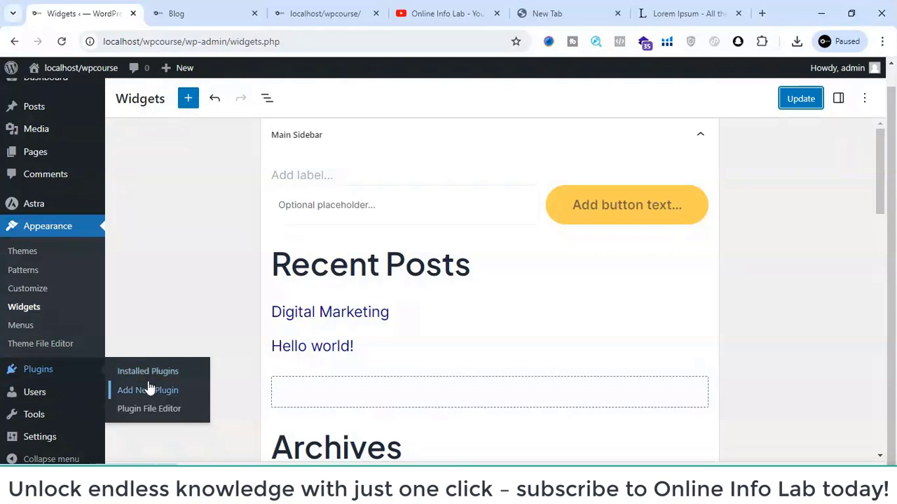
click(206, 8)
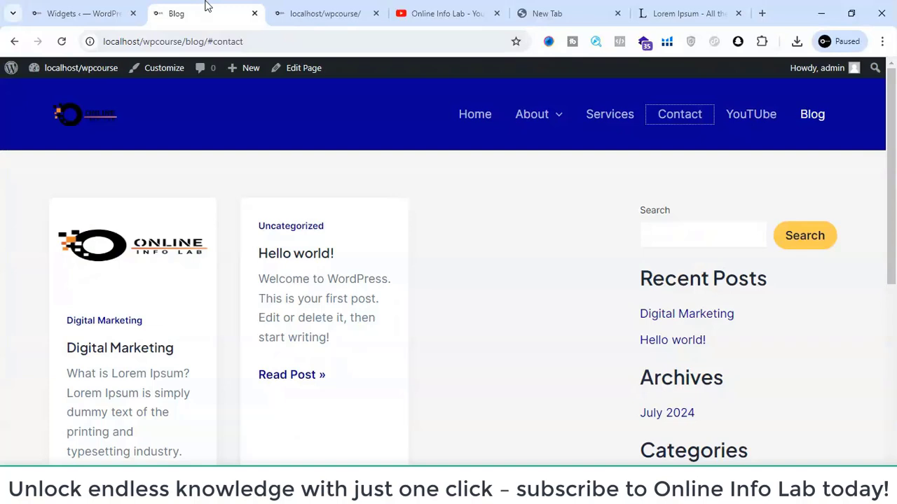
- Open the Add New Plugin page from the Widgets admin screen, leaving without saving the widget changes
click(143, 7)
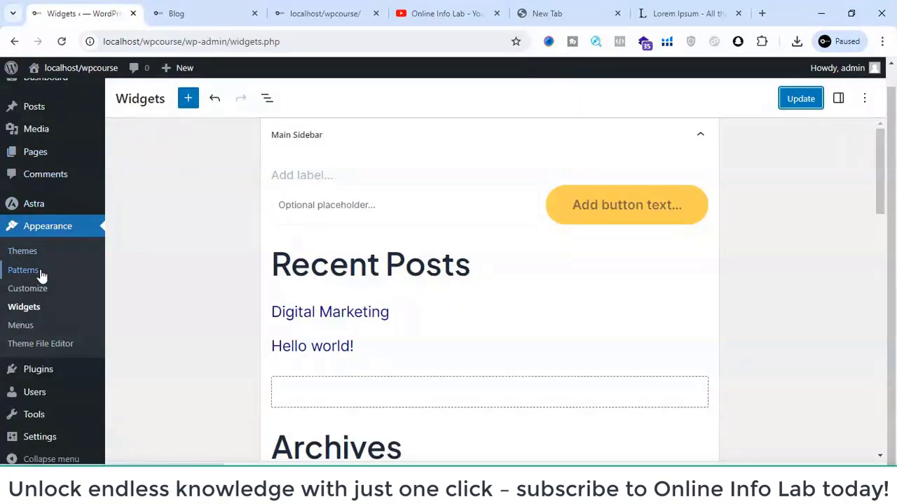
mouse_move(62, 371)
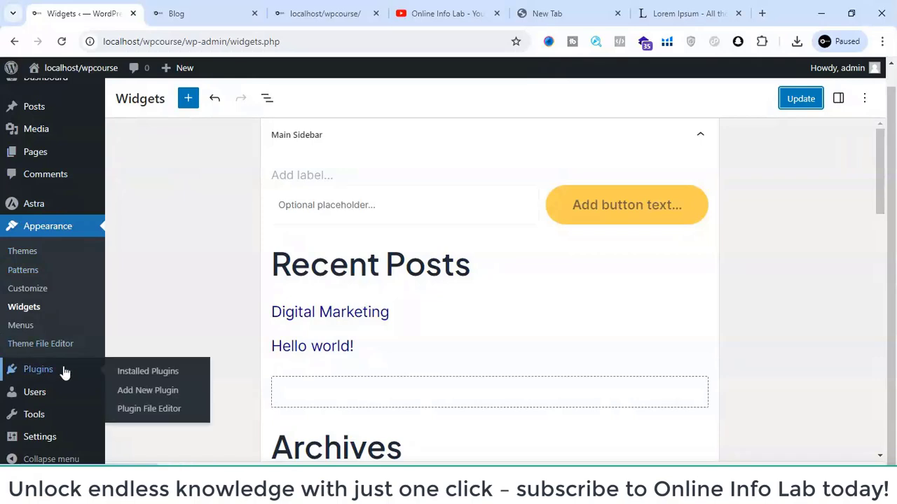
click(150, 392)
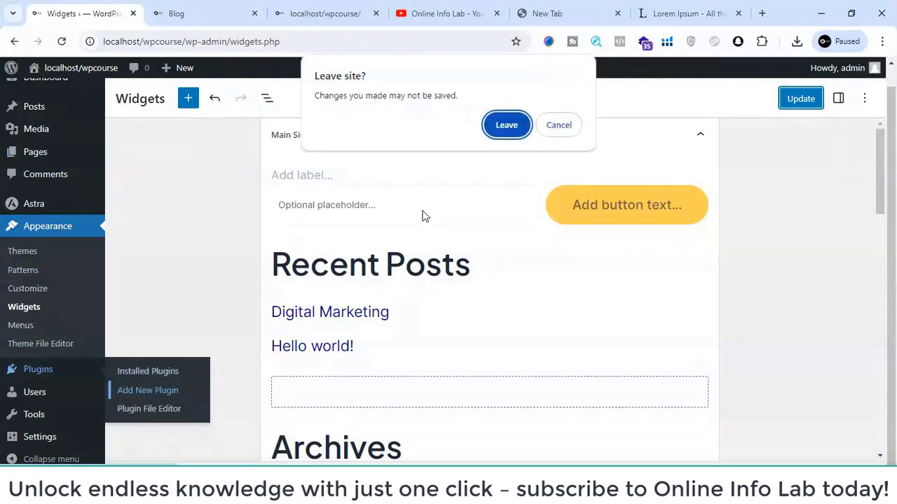
click(491, 136)
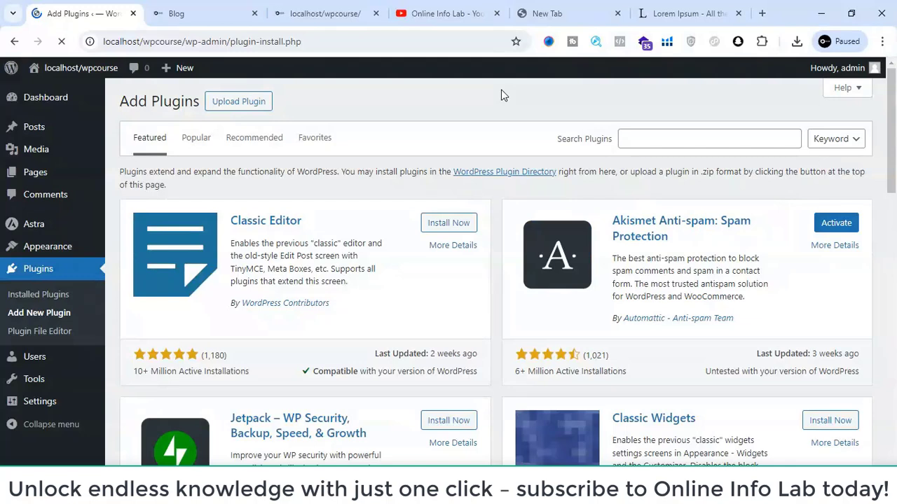
- Search the plugin directory for "contact form"
click(679, 141)
text(c)
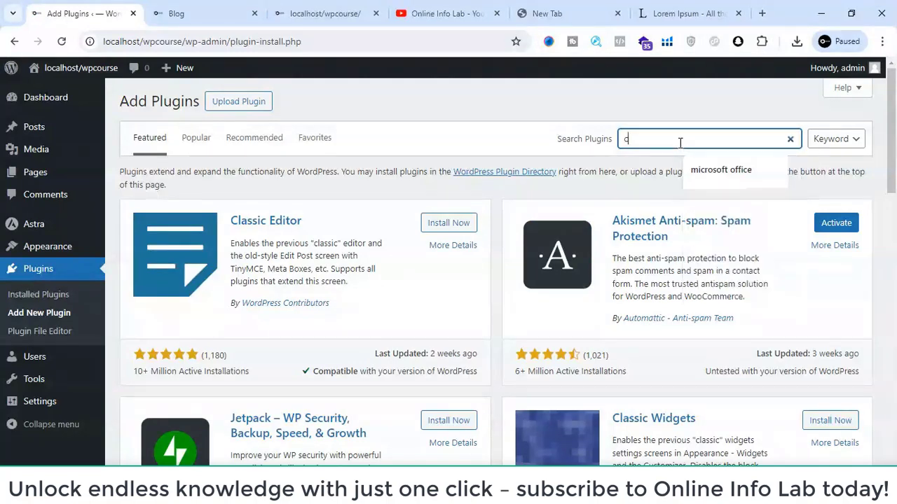
text(ontacy)
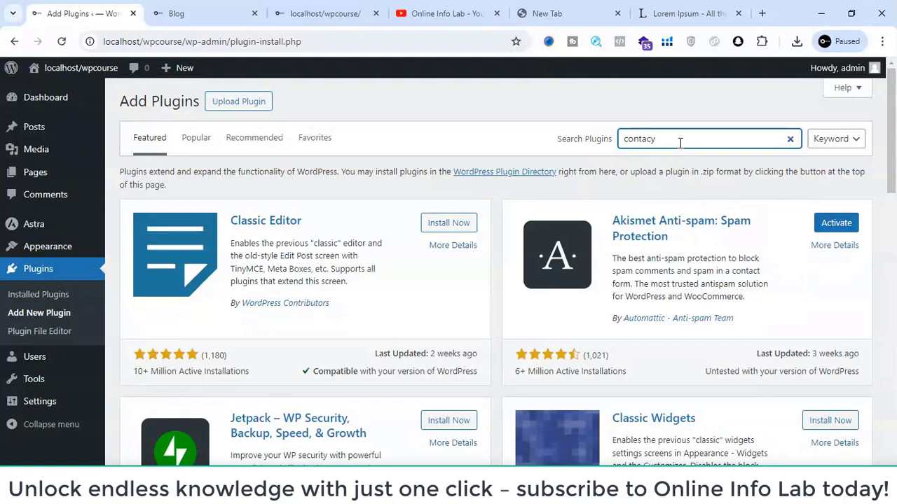
key(BackSpace)
text(t)
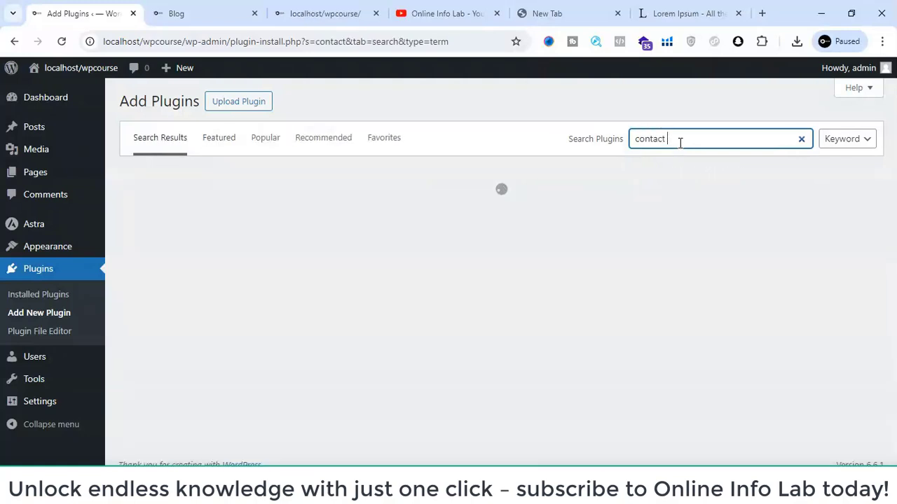
text( form)
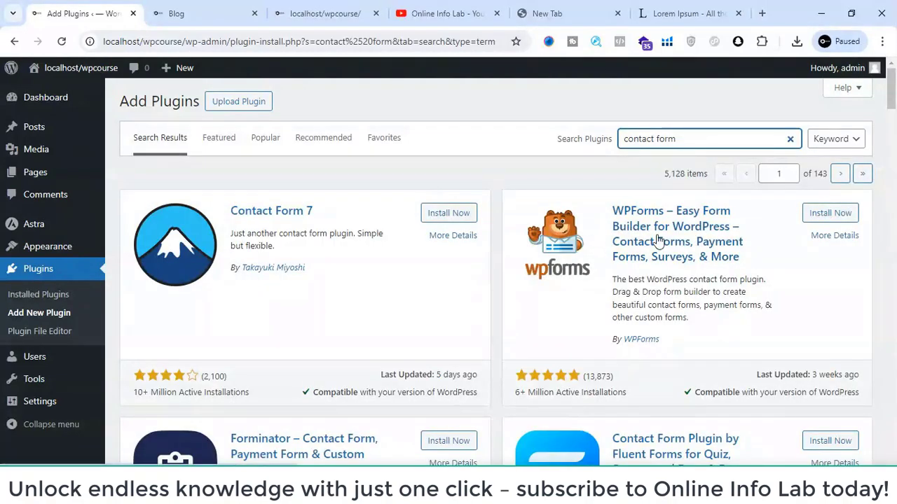
- Install and activate the Contact Form 7 plugin from the search results
scroll(374, 360, down, 2)
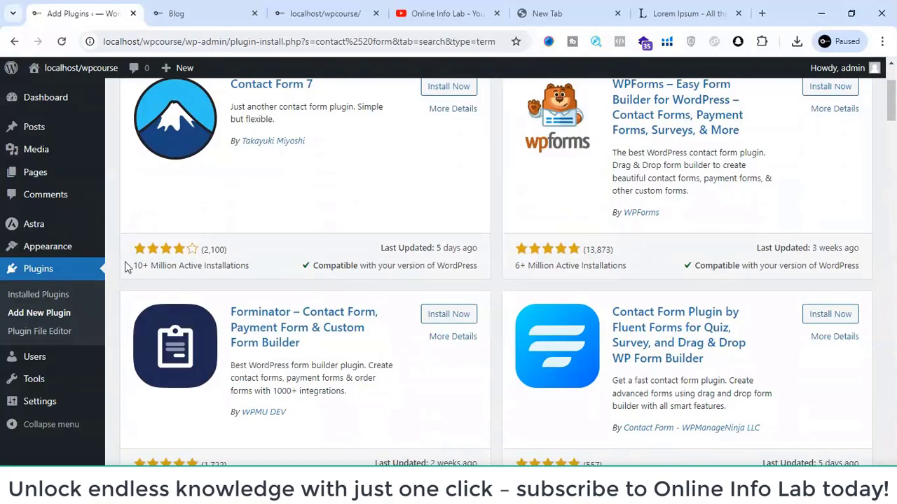
scroll(165, 268, down, 4)
scroll(165, 269, up, 5)
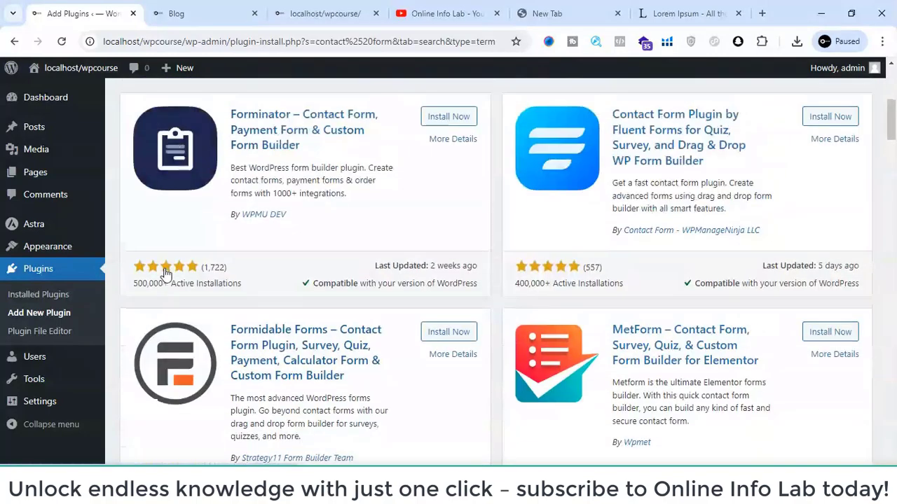
scroll(165, 273, up, 1)
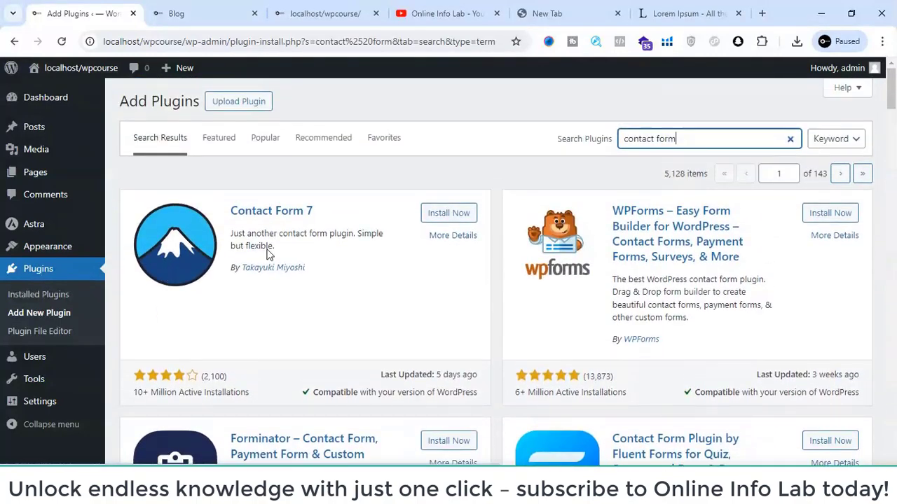
drag(236, 212, 334, 219)
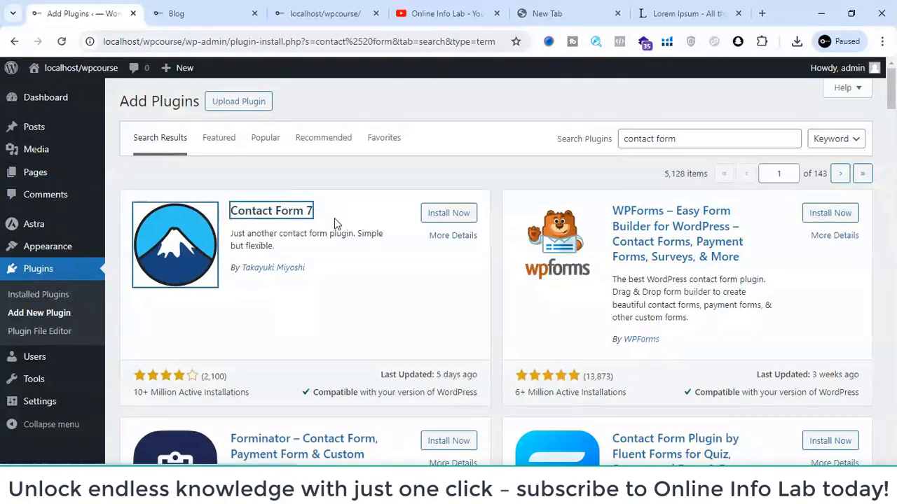
click(449, 213)
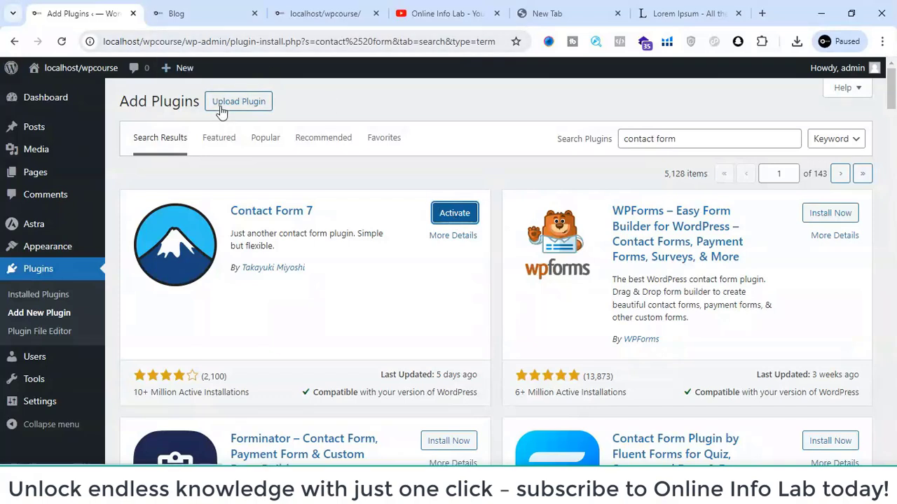
click(451, 217)
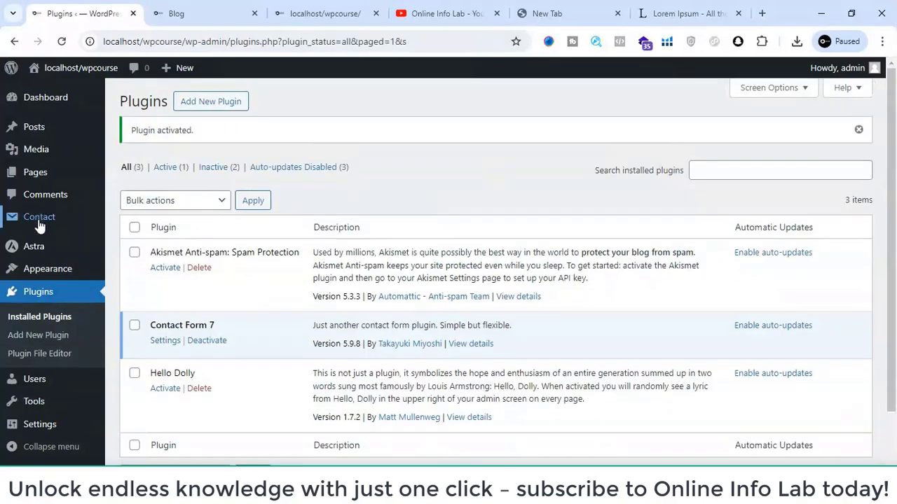
- Open the plugin's Contact Forms list and look through the existing form and its shortcode
mouse_move(40, 222)
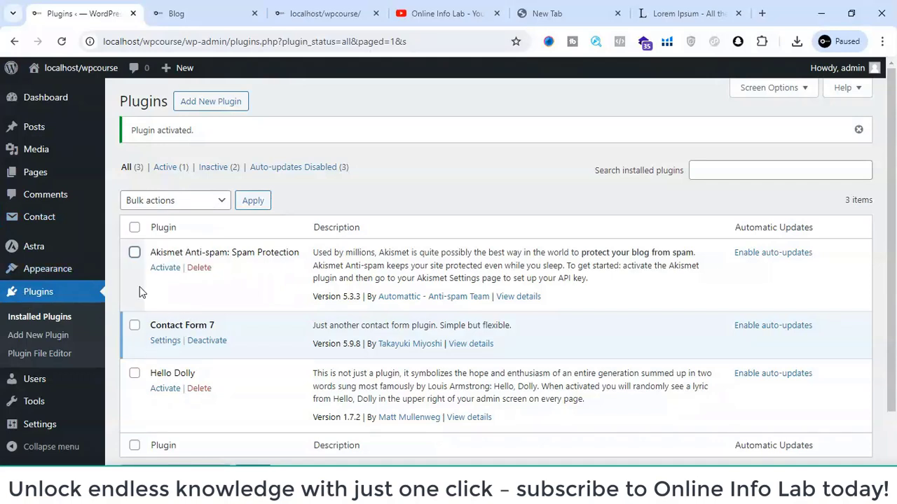
mouse_move(77, 222)
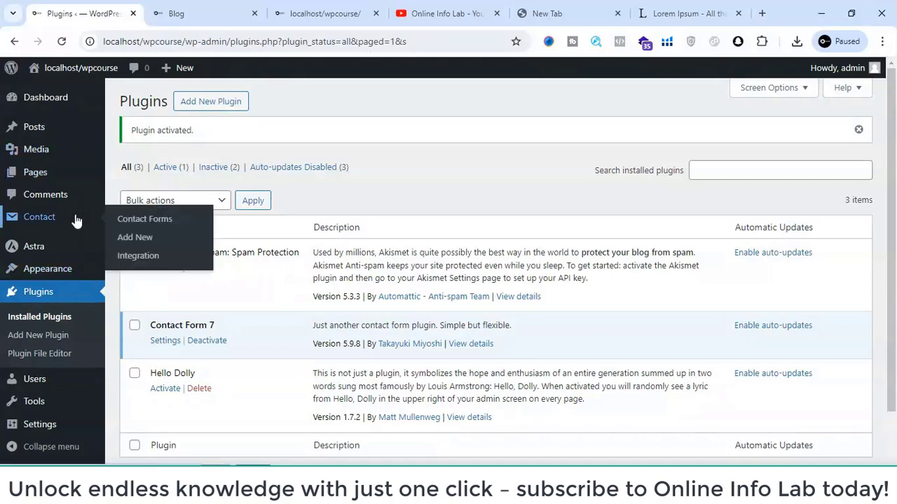
click(138, 220)
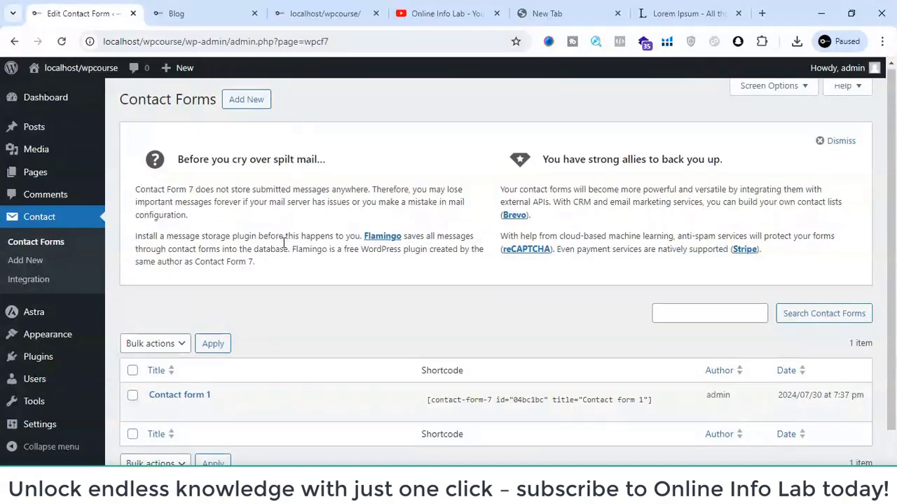
scroll(343, 269, down, 1)
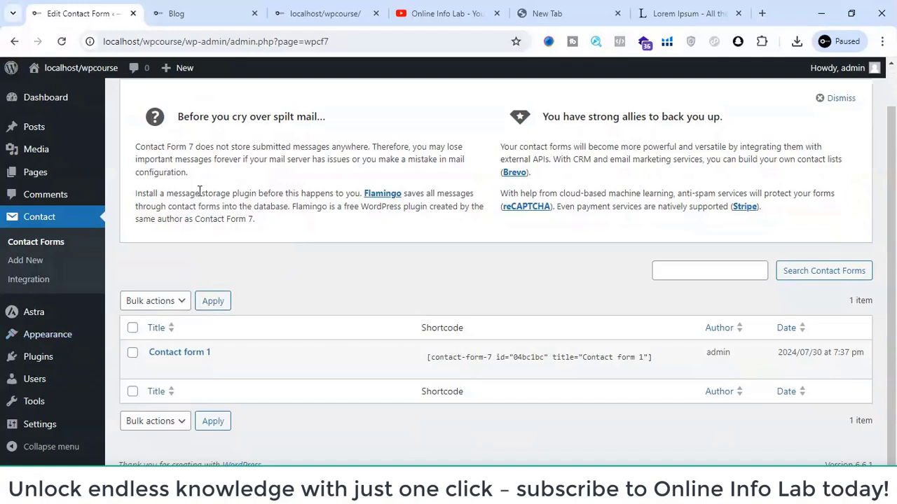
scroll(200, 194, up, 1)
- Start a new contact form and title it "online info lab"
click(10, 262)
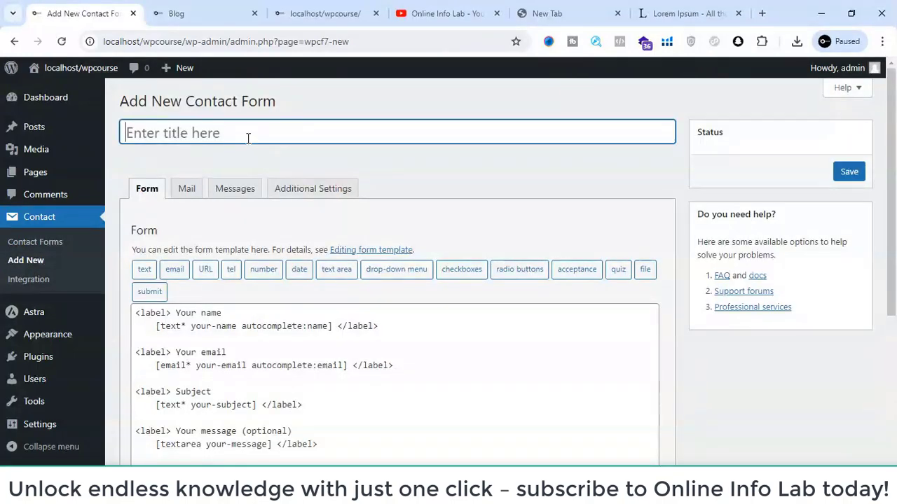
text(i)
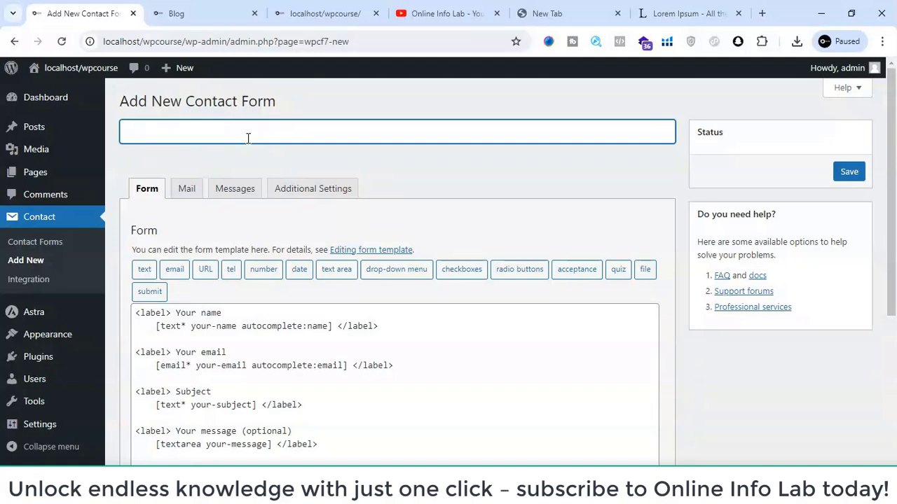
text(online  info lab)
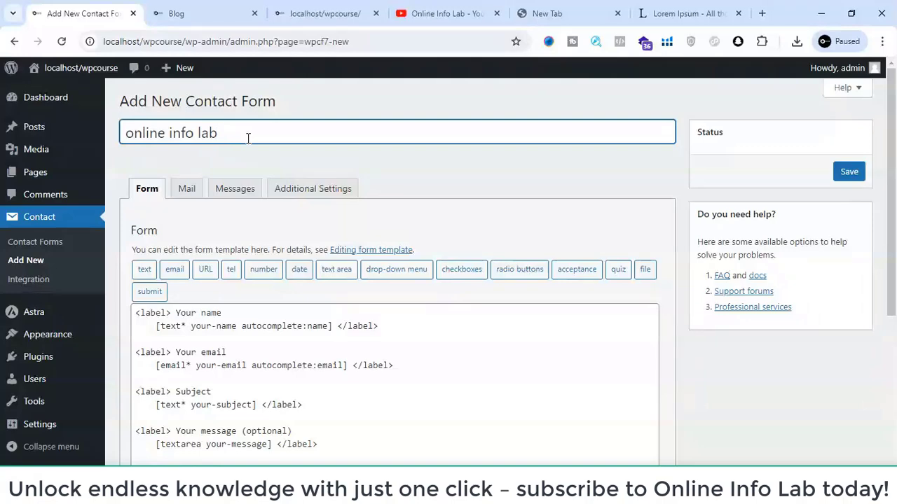
- Check the recipient field in the new form's mail settings and return to the form template
scroll(312, 182, down, 1)
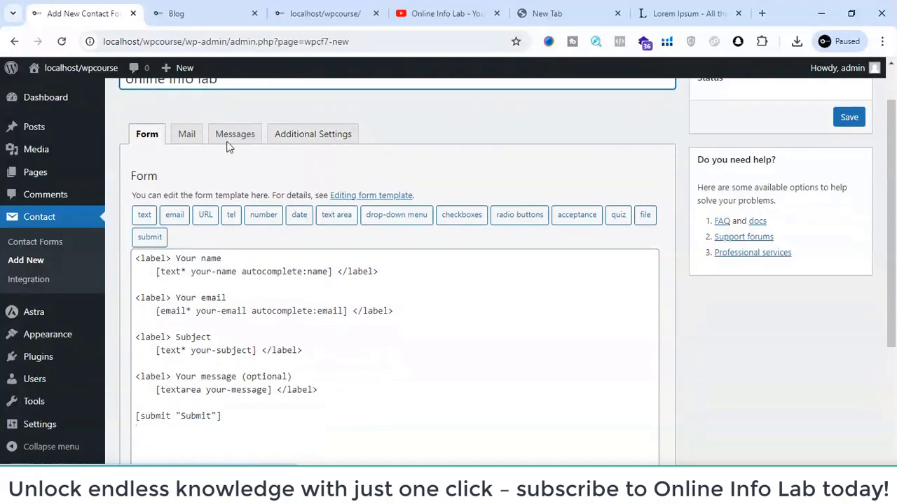
click(186, 138)
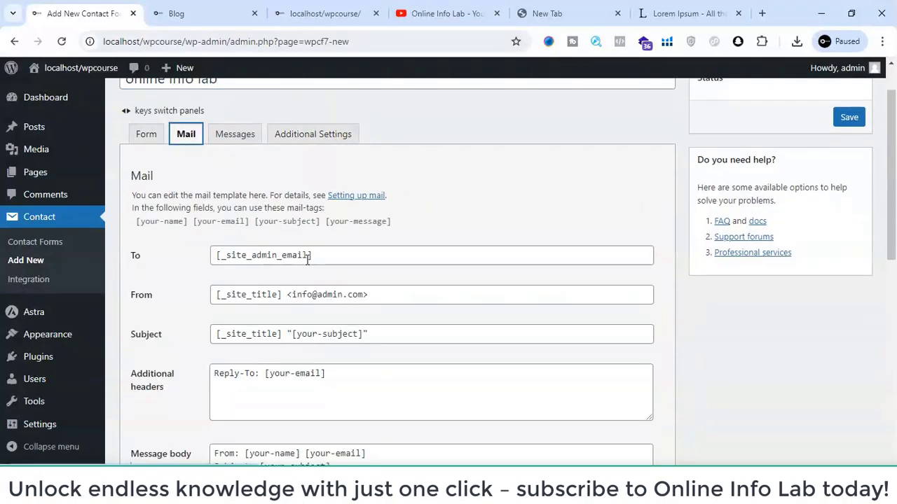
drag(324, 257, 150, 243)
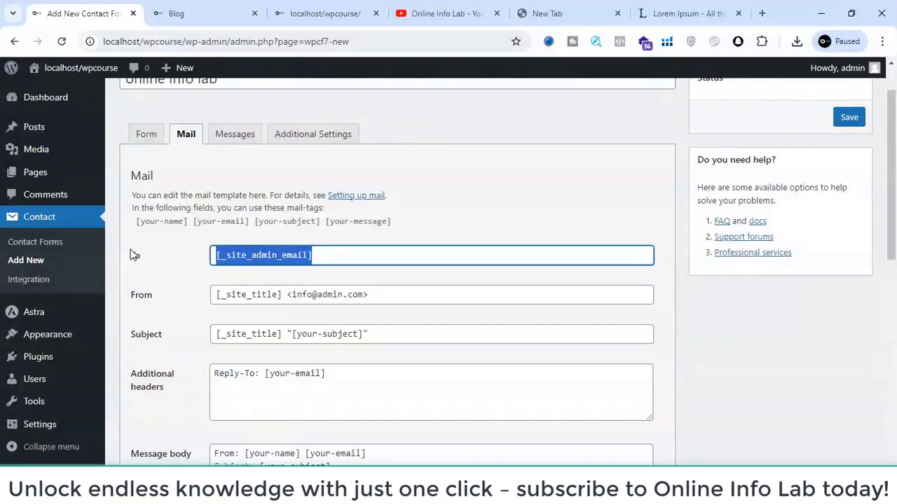
click(144, 141)
scroll(254, 233, down, 3)
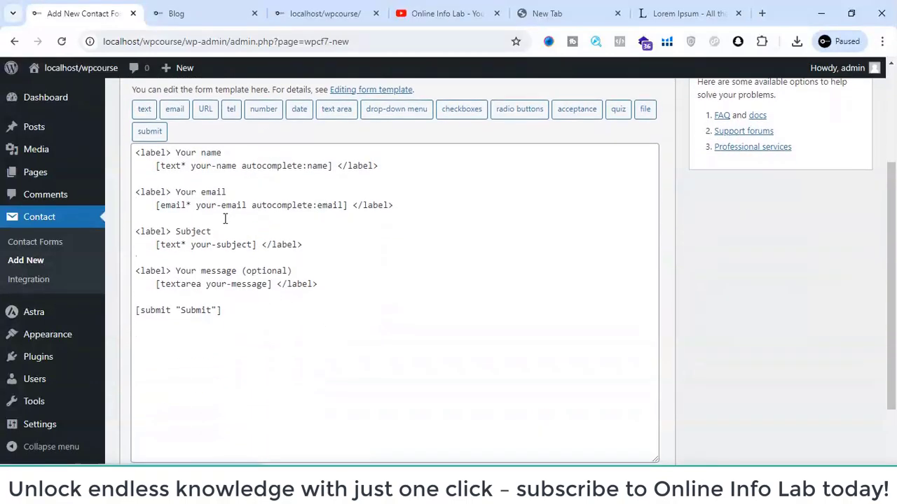